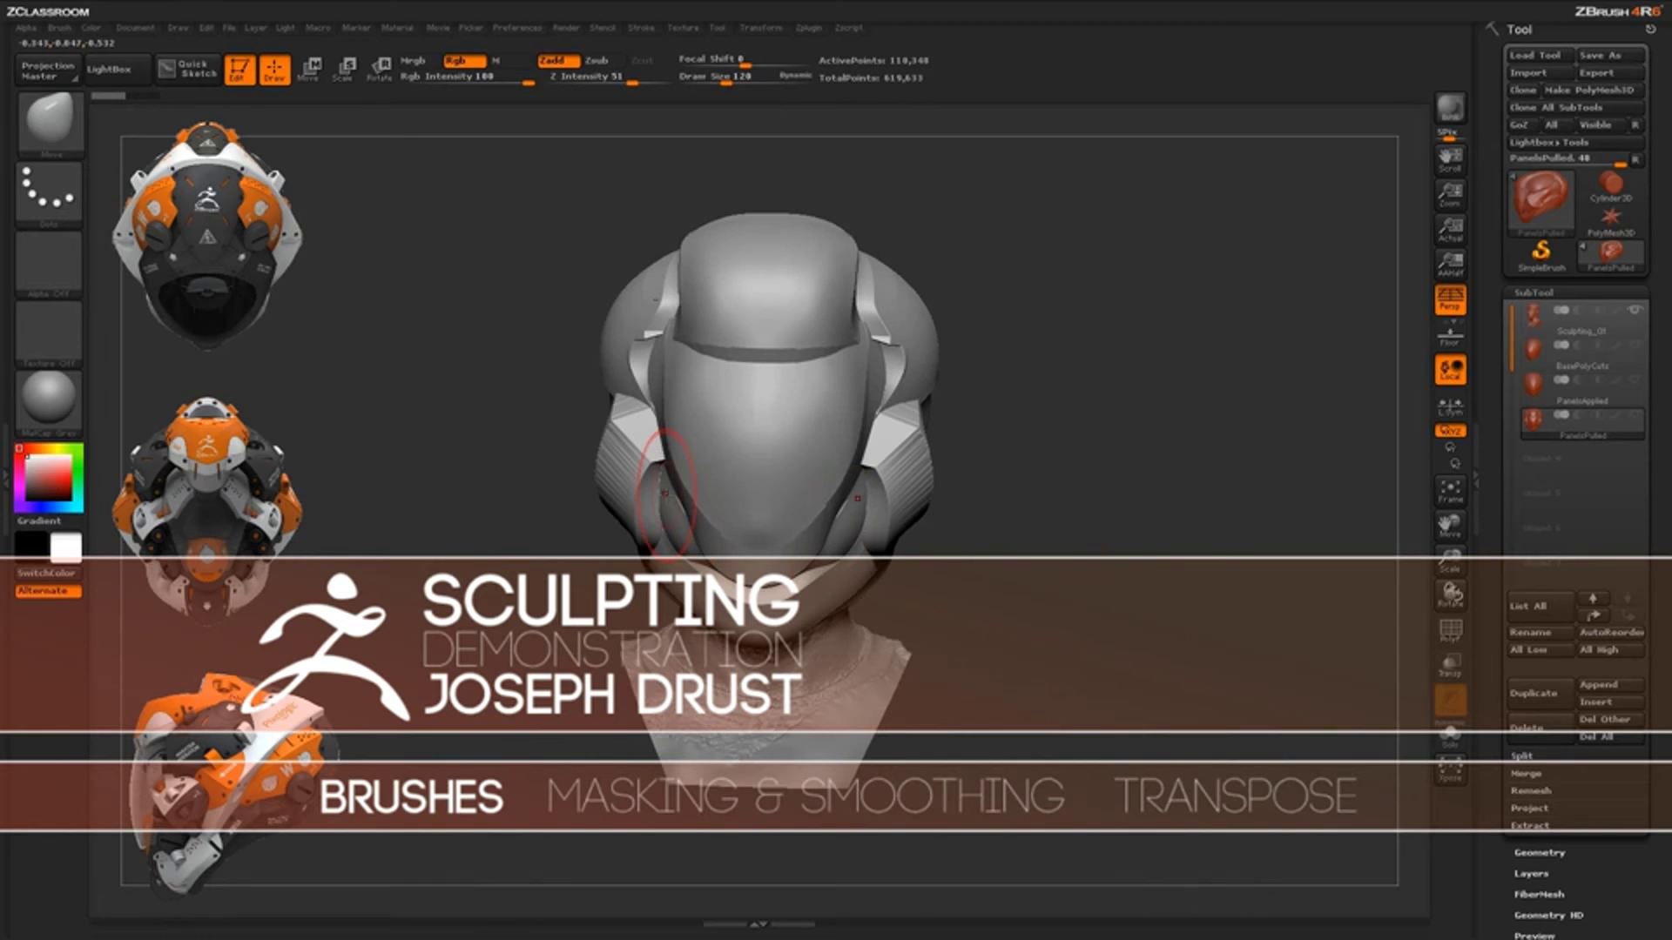
# Examine the PanelsPulled helmet from the front and sides, briefly displaying its polygroups
pyautogui.click(54, 130)
pyautogui.press('b')
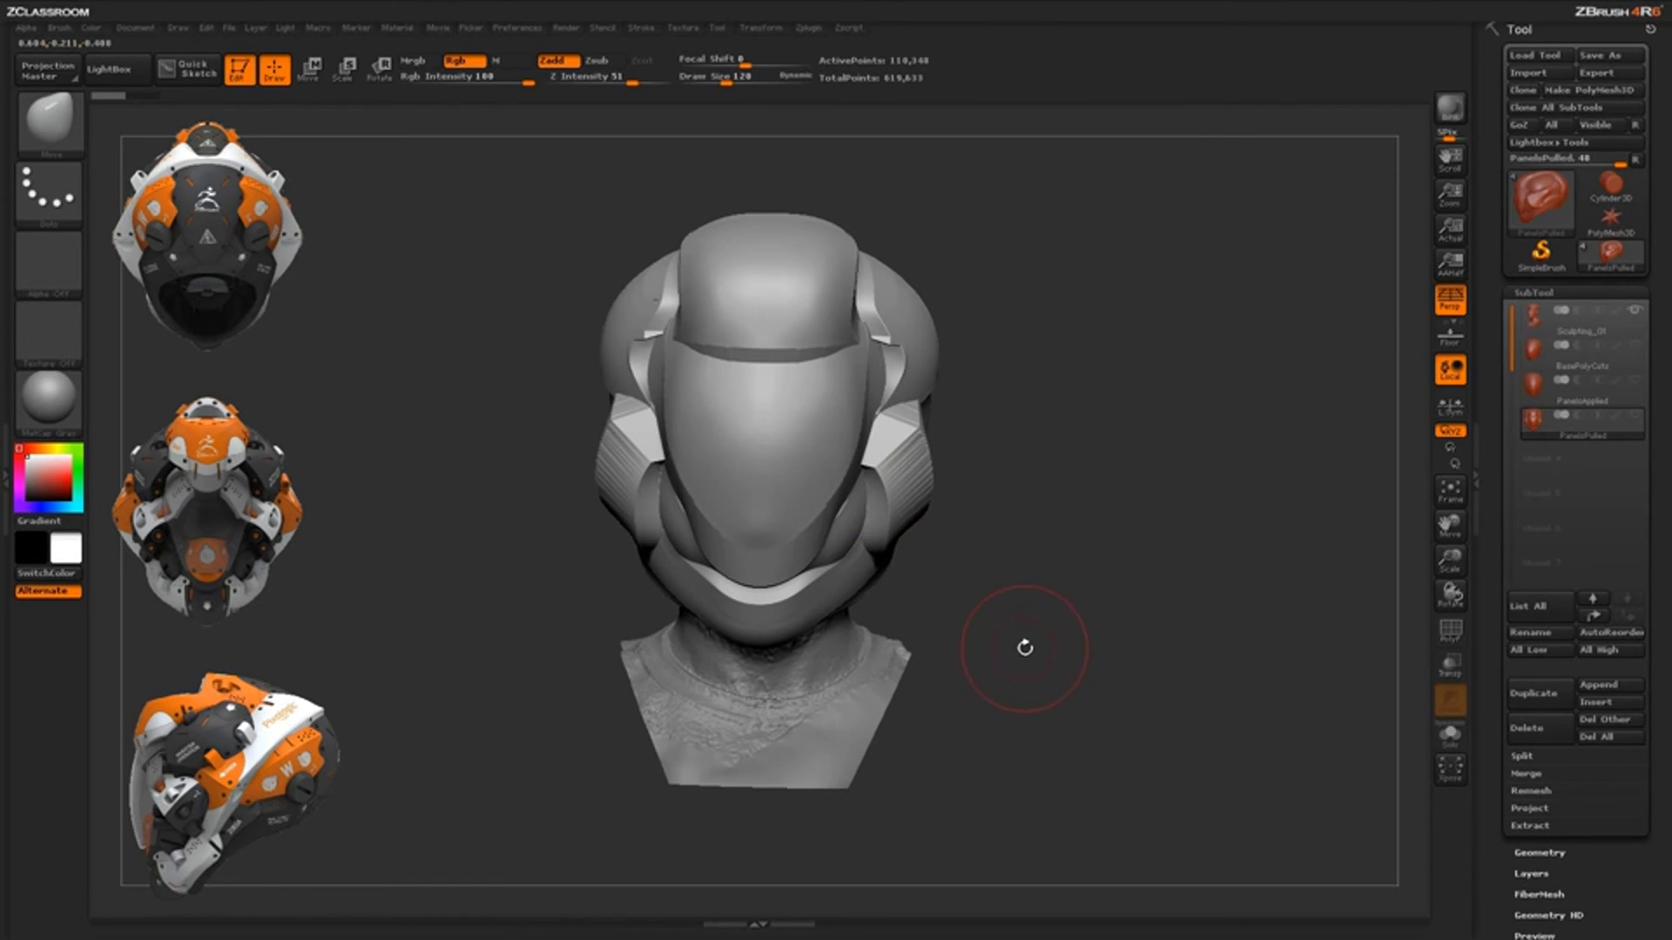
pyautogui.moveTo(1098, 703); pyautogui.dragTo(1064, 709)
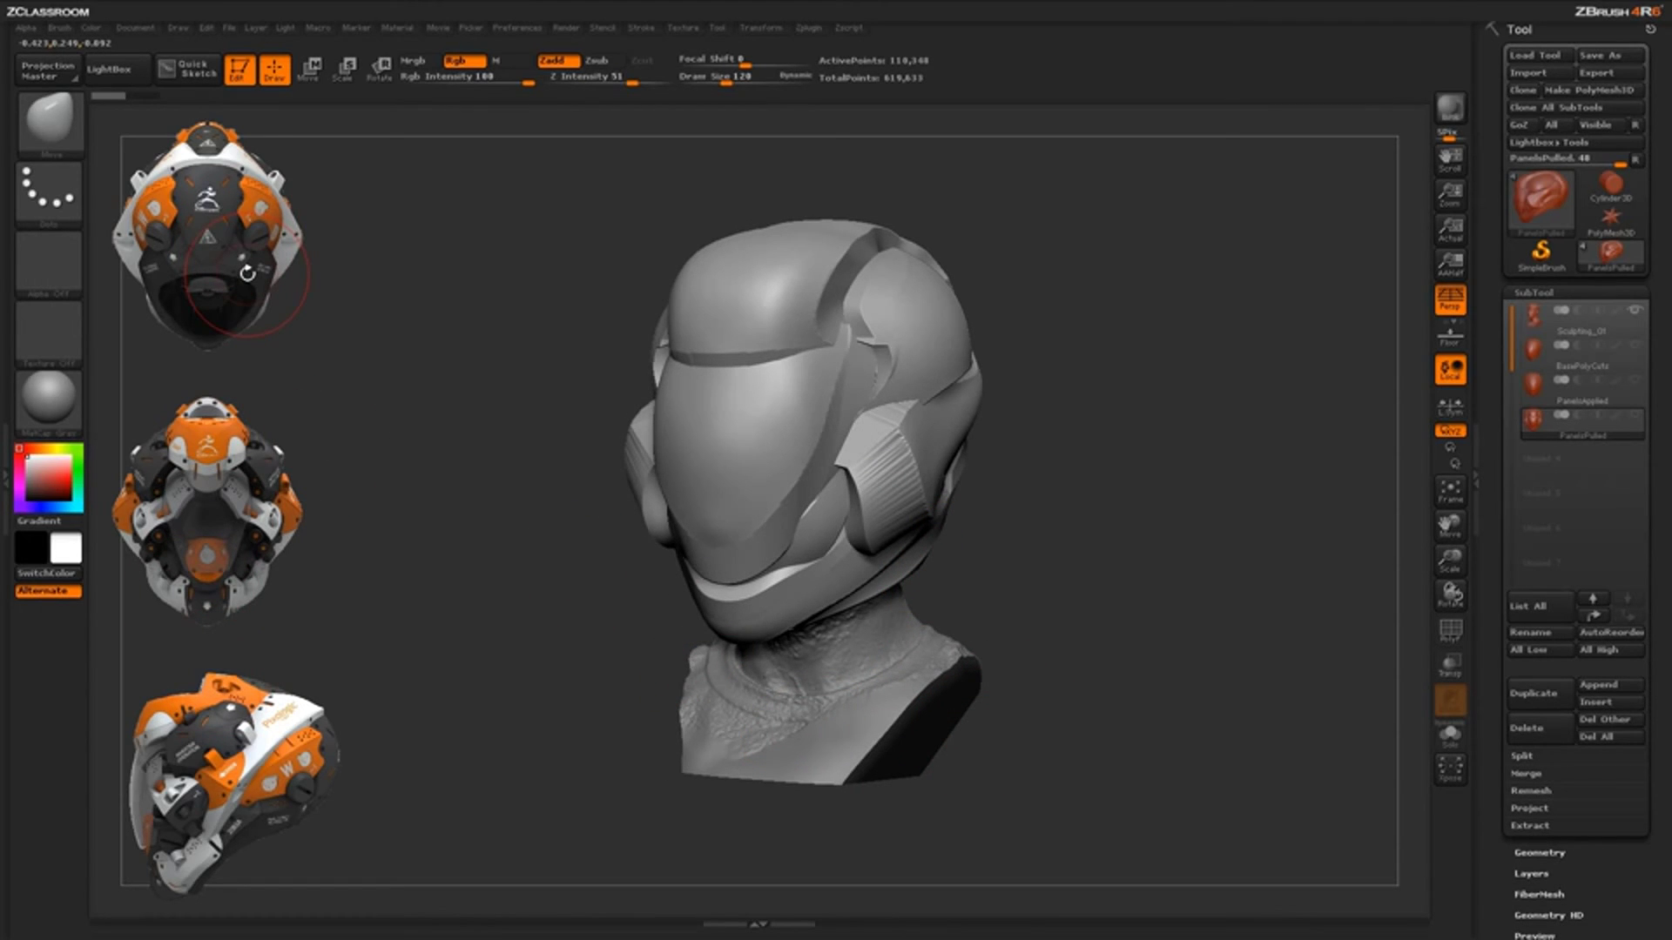
pyautogui.moveTo(531, 875); pyautogui.dragTo(485, 889)
pyautogui.moveTo(1045, 614); pyautogui.dragTo(1033, 631)
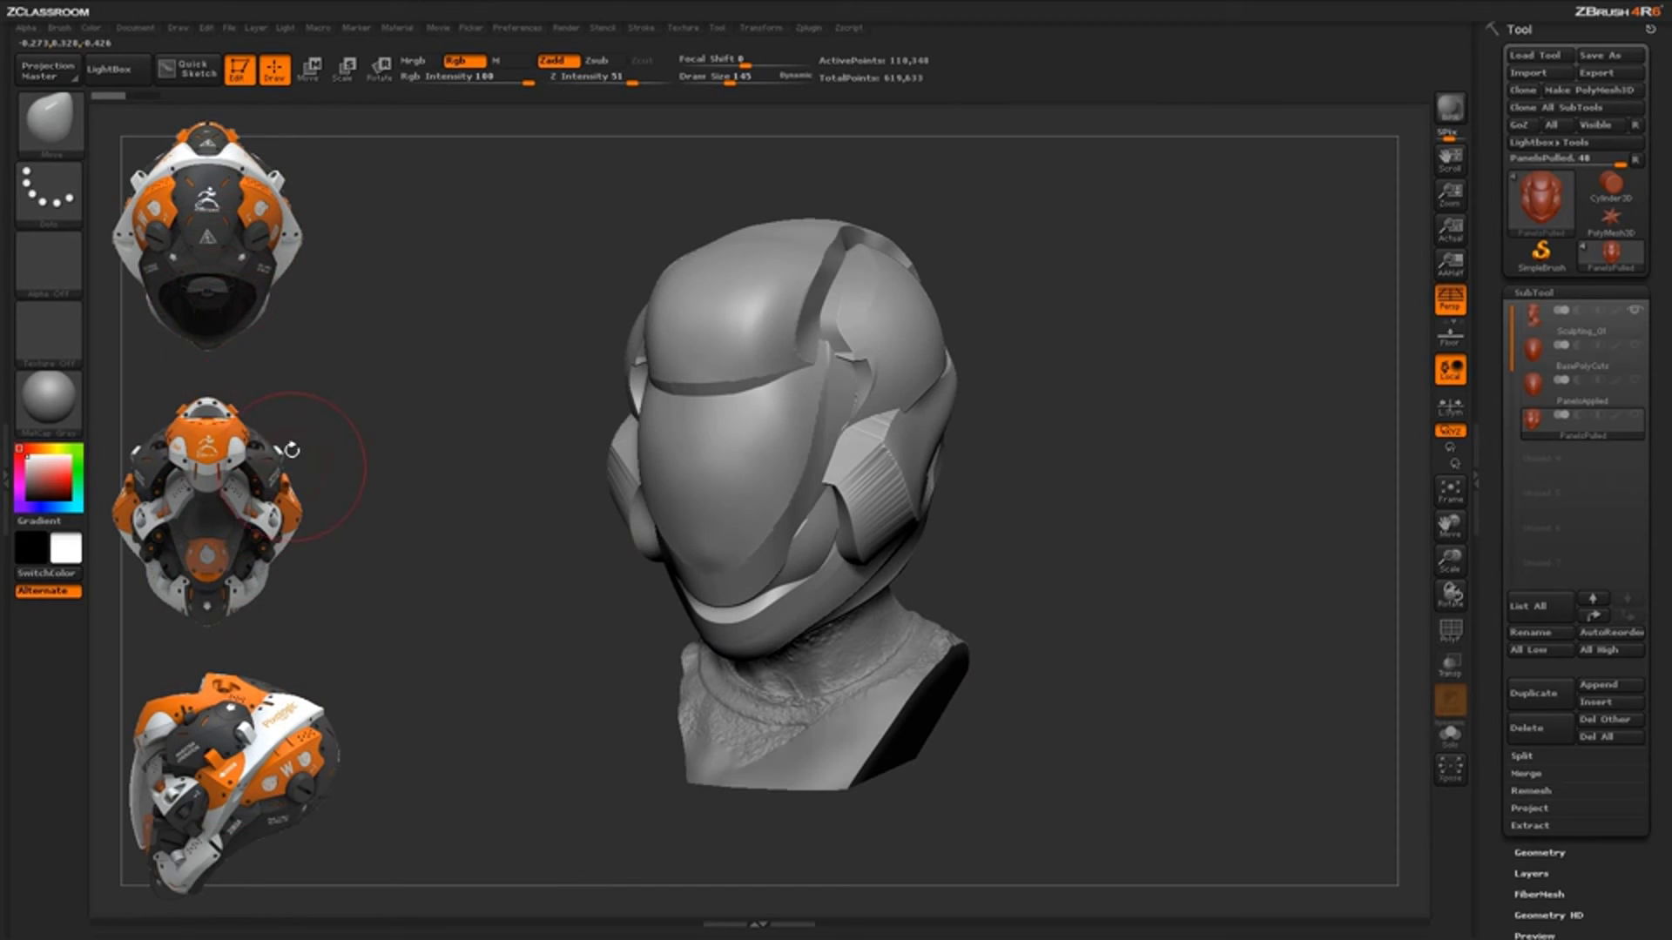
pyautogui.moveTo(1085, 573); pyautogui.dragTo(989, 400)
pyautogui.moveTo(1088, 599); pyautogui.dragTo(1276, 619)
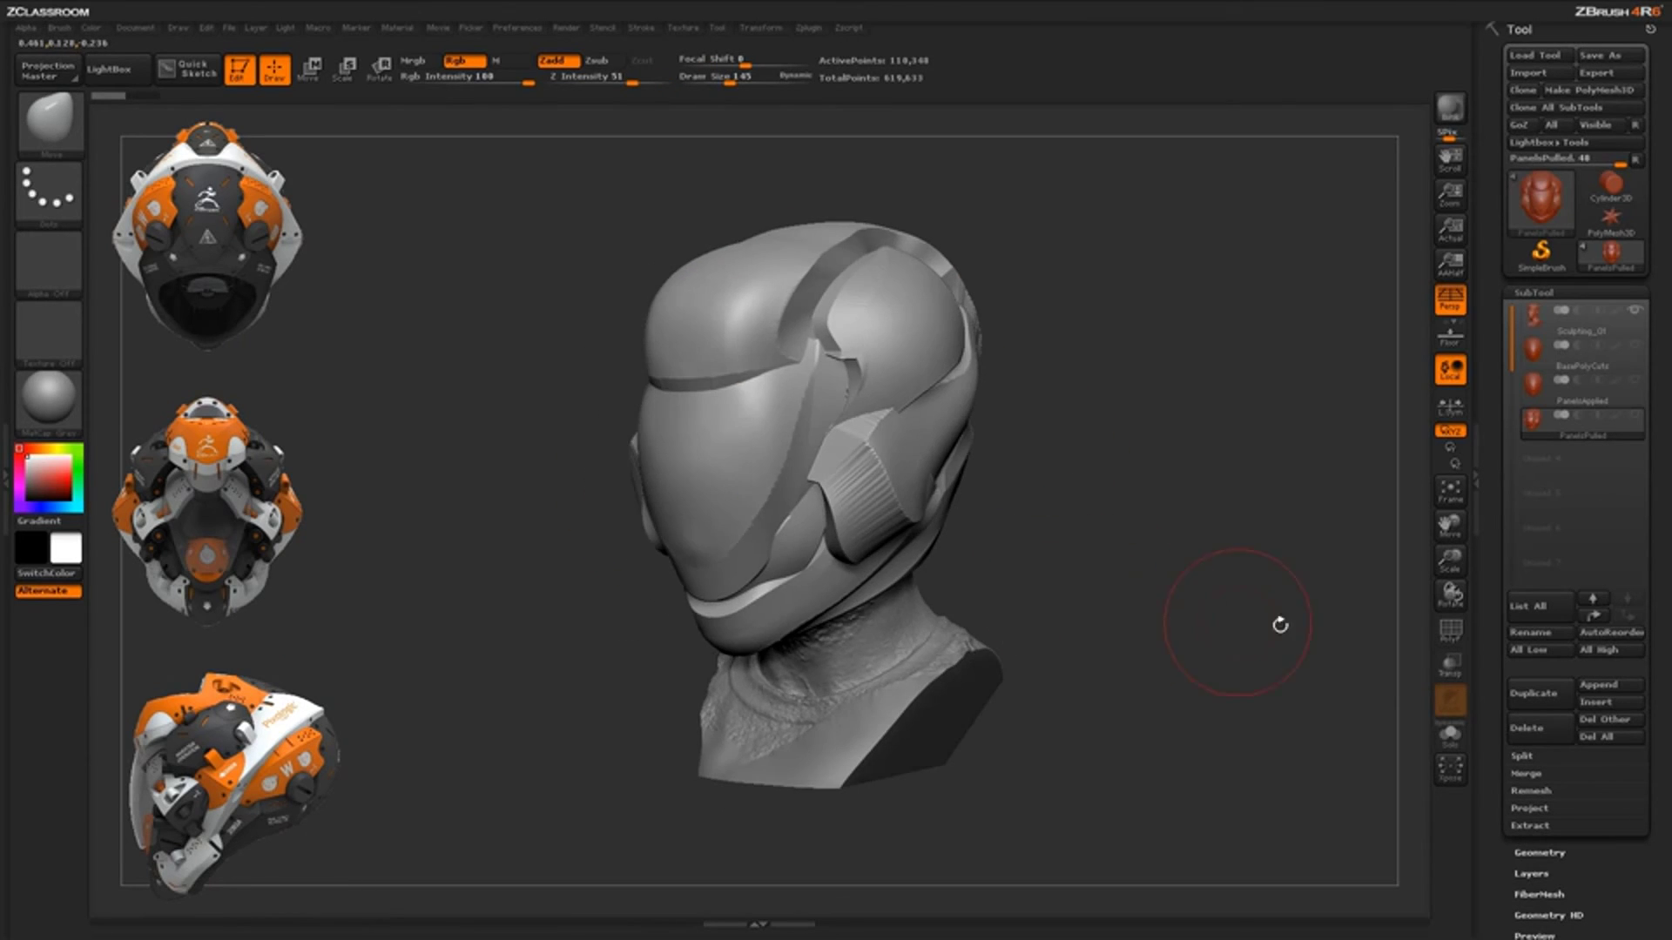
pyautogui.click(1449, 629)
pyautogui.moveTo(1153, 609); pyautogui.dragTo(1227, 605)
pyautogui.click(1447, 634)
pyautogui.moveTo(1059, 602); pyautogui.dragTo(1160, 625)
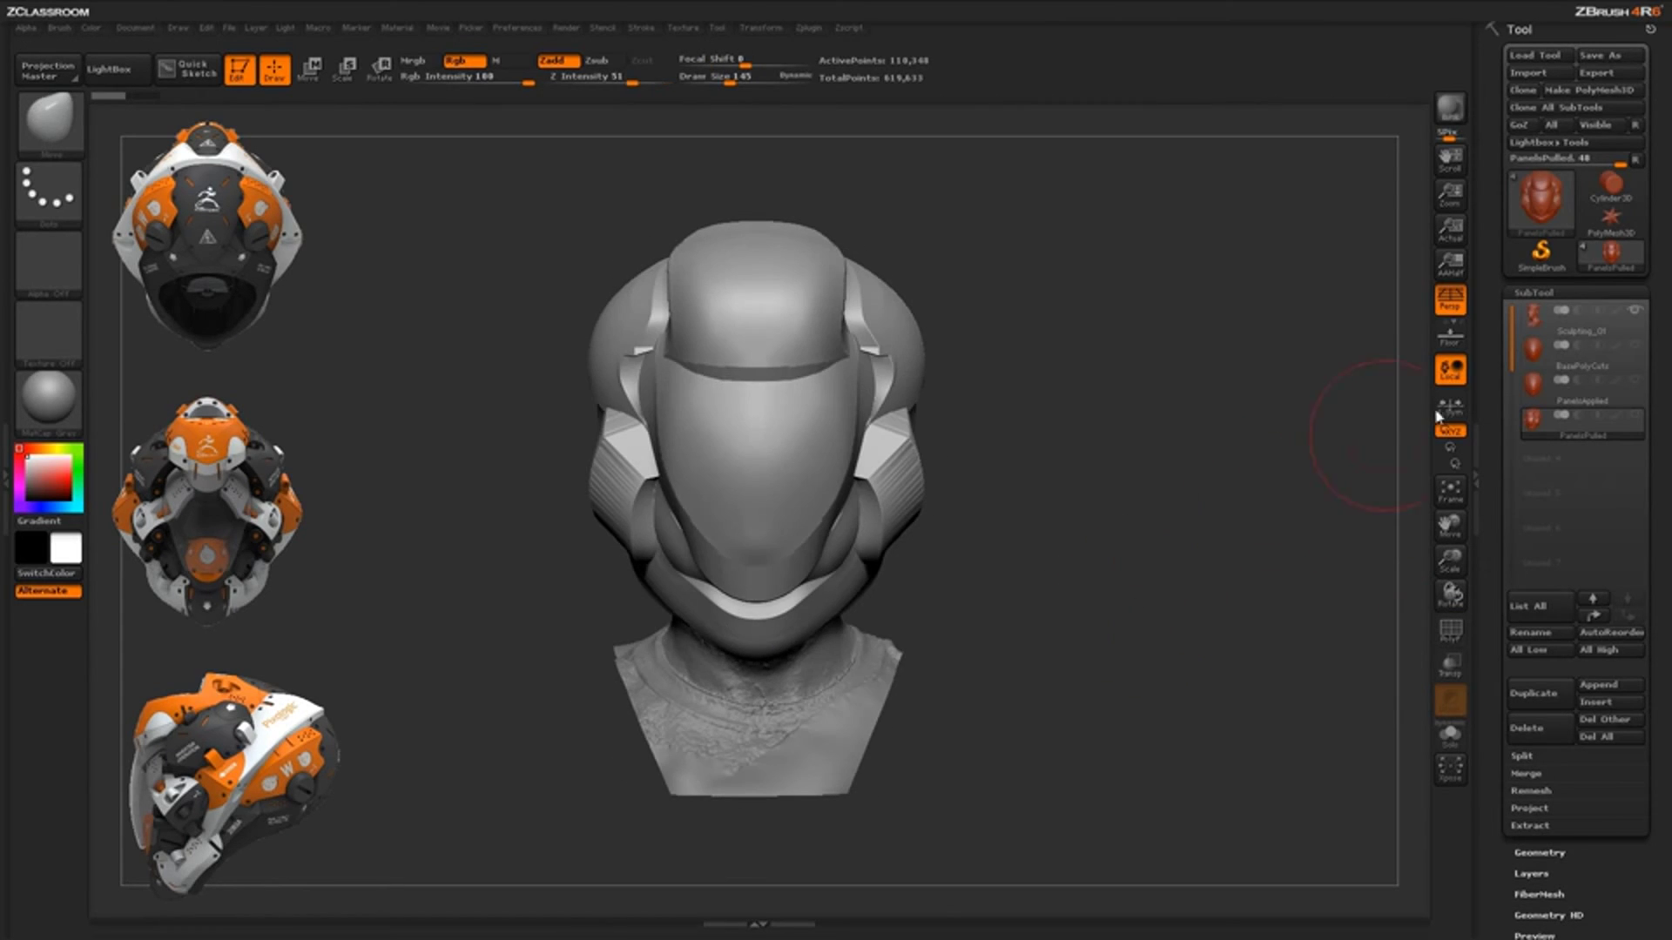
# Switch to the BasePolyCuts subtool and show its polygroups on the helmet's side with PolyFrame
pyautogui.click(1617, 362)
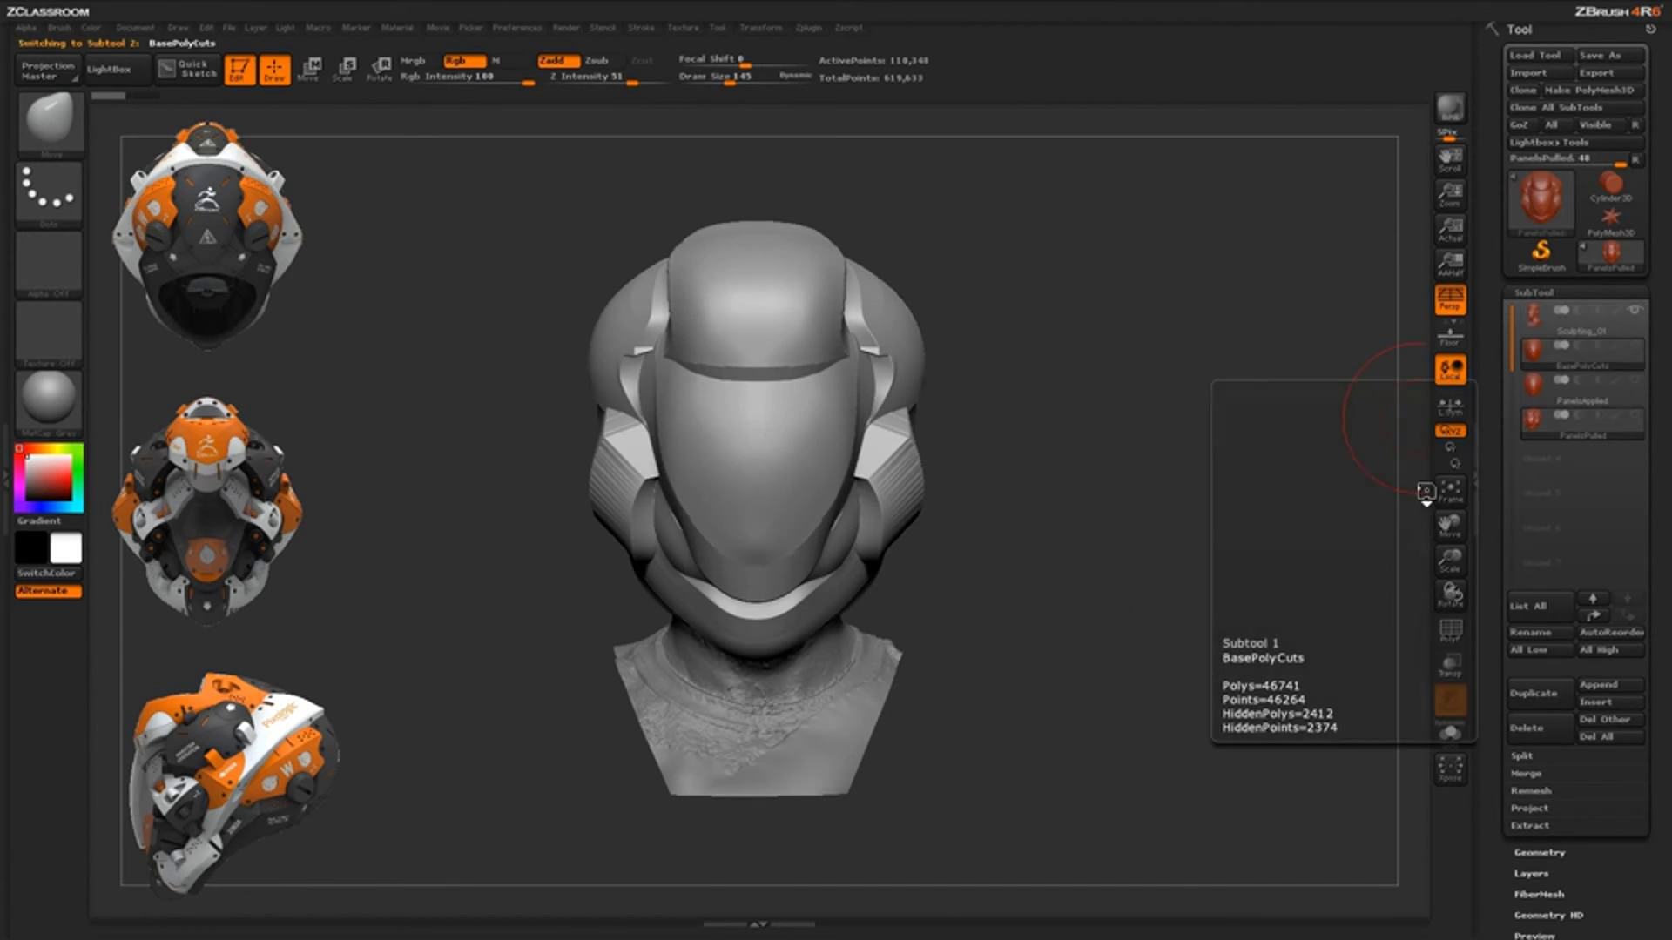
pyautogui.moveTo(1192, 647); pyautogui.dragTo(1112, 589)
pyautogui.moveTo(1097, 495); pyautogui.dragTo(1040, 457)
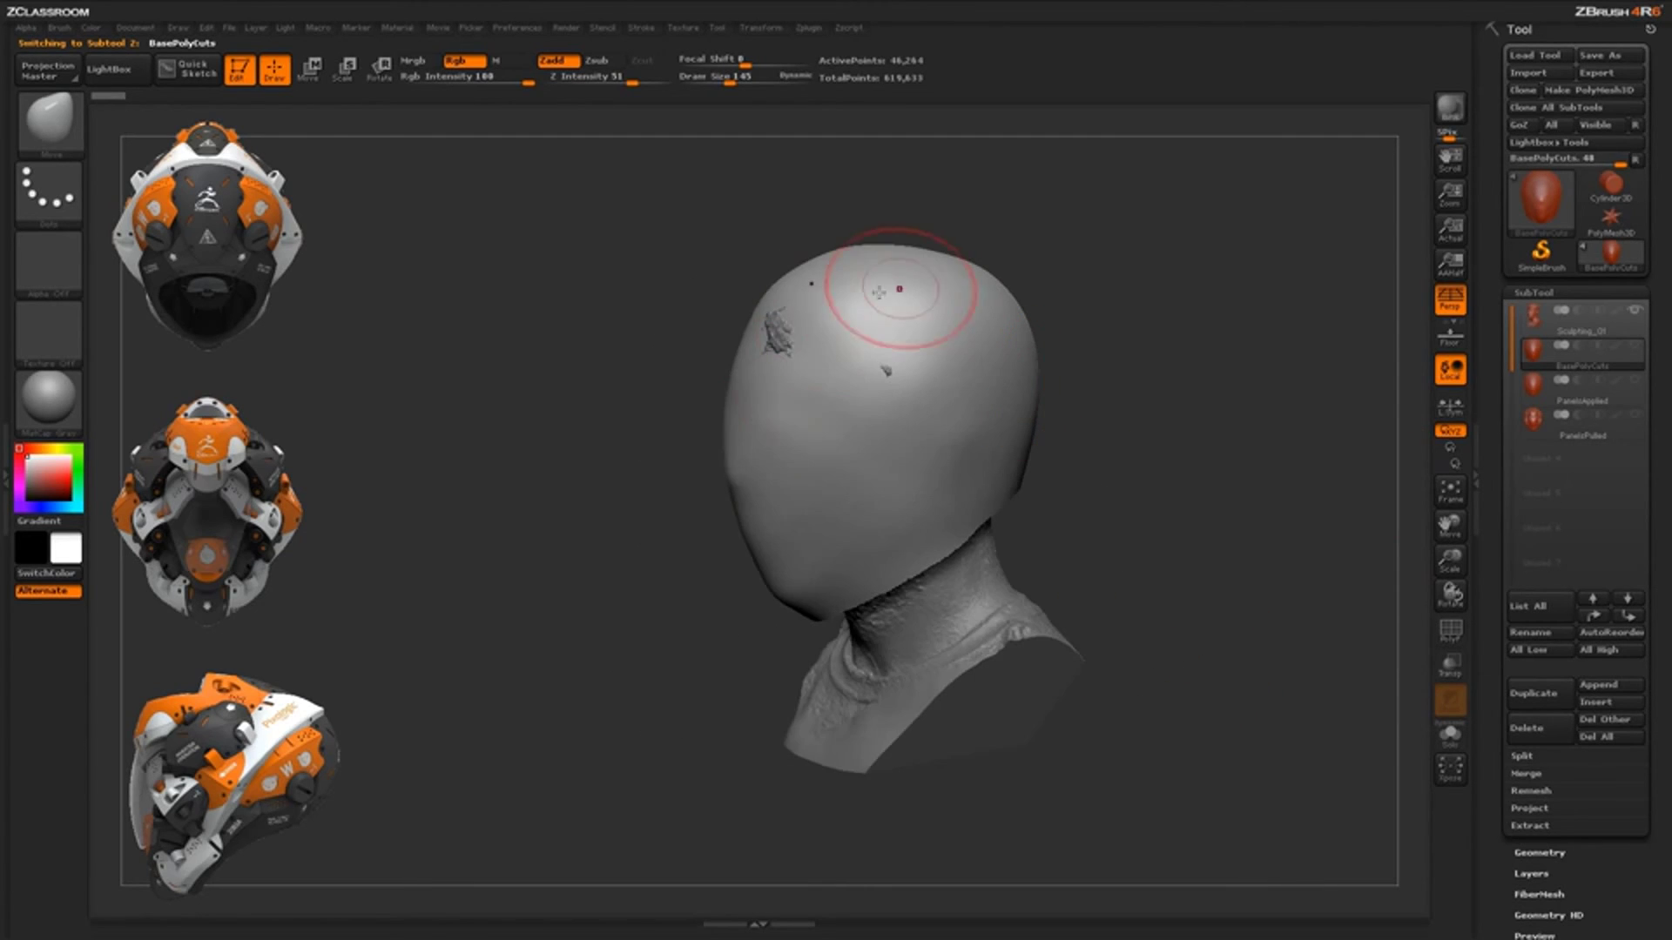
pyautogui.moveTo(1168, 516); pyautogui.dragTo(1112, 423)
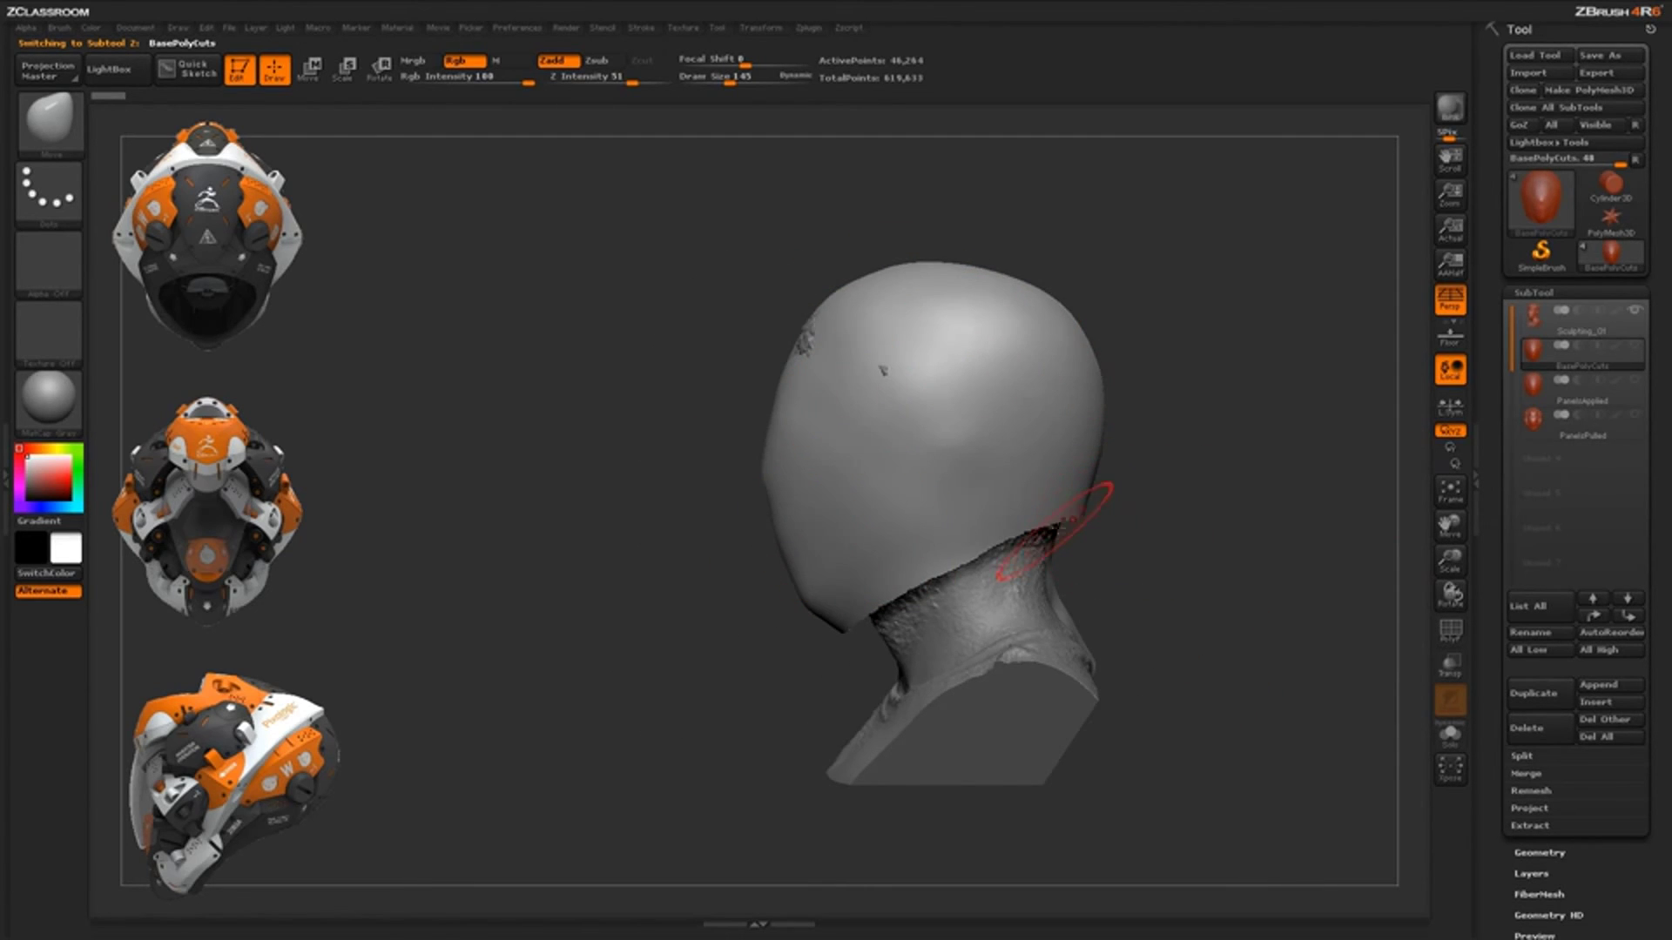
pyautogui.keyDown('alt'); pyautogui.moveTo(1157, 565); pyautogui.dragTo(1121, 563); pyautogui.keyUp('alt')
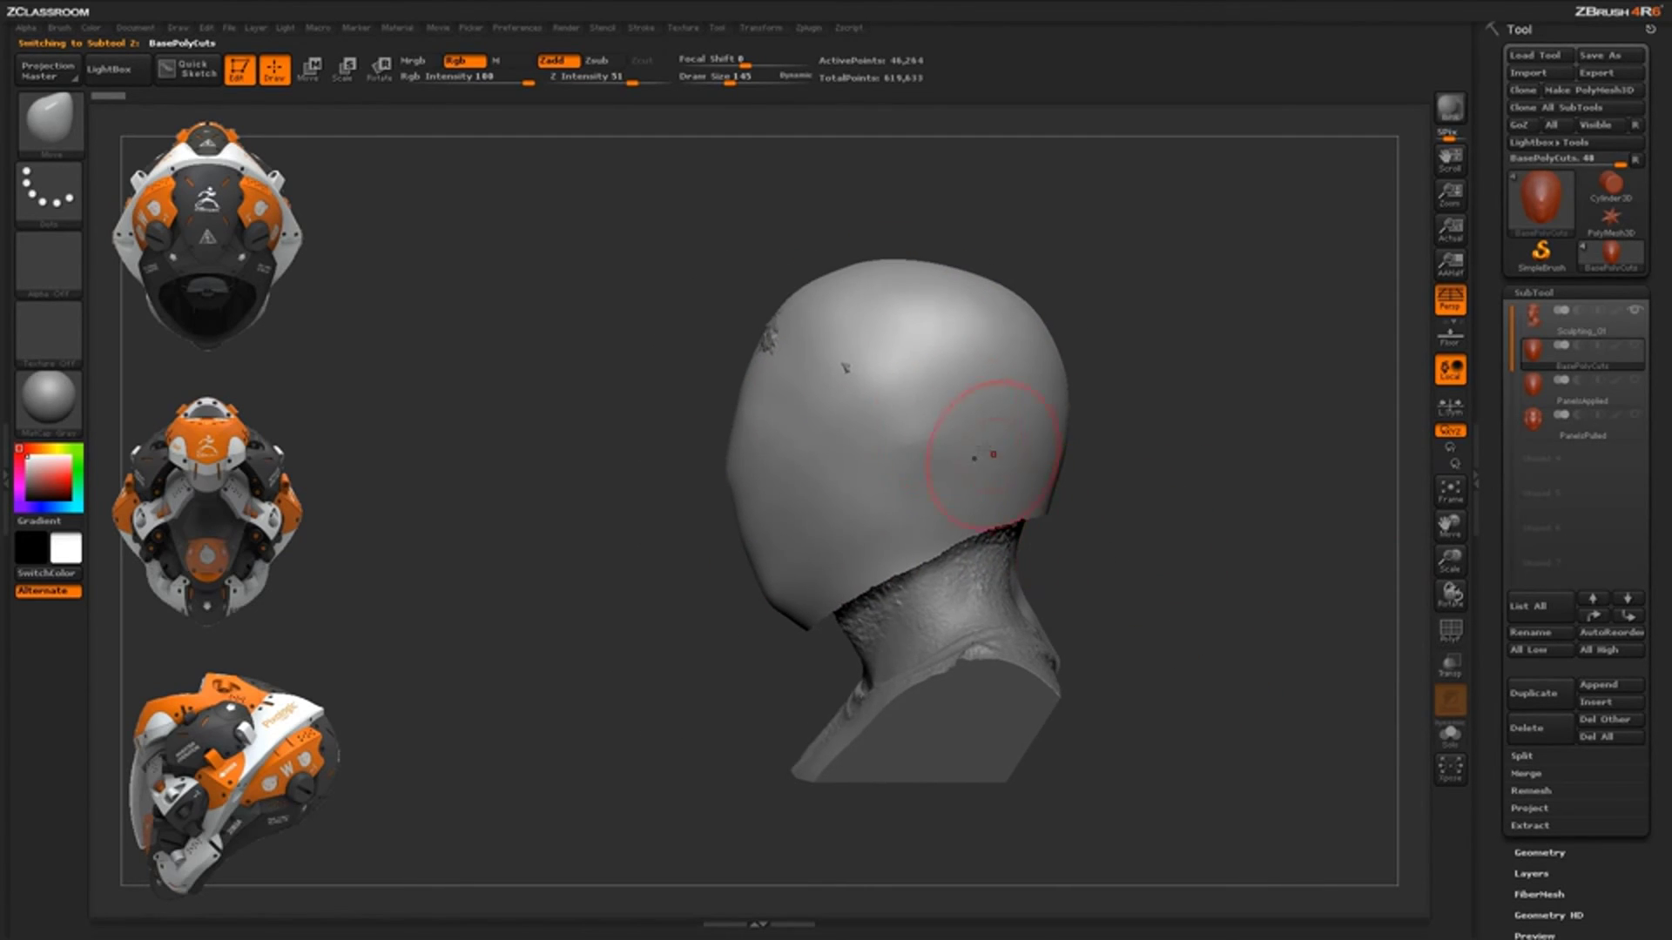
pyautogui.click(1441, 634)
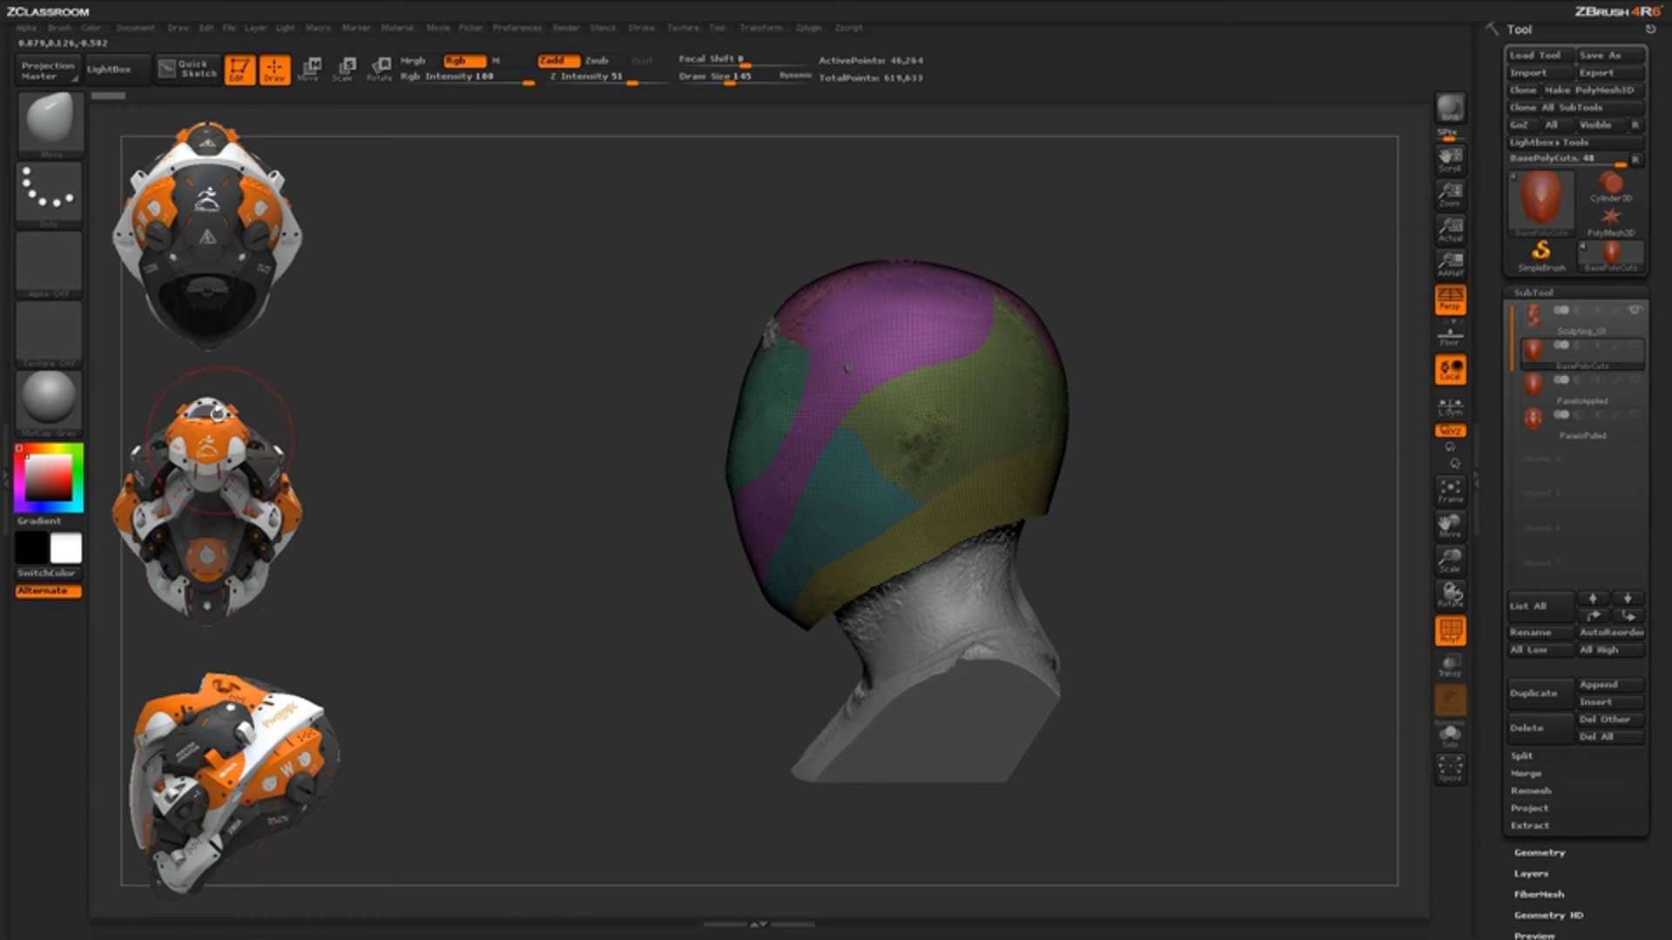
# Select the PanelsApplied subtool, turn off PolyFrame and inspect the panel seams around the helmet's front
pyautogui.click(1613, 395)
pyautogui.moveTo(1158, 622); pyautogui.dragTo(1333, 621)
pyautogui.click(1450, 634)
pyautogui.moveTo(1157, 615); pyautogui.dragTo(857, 514)
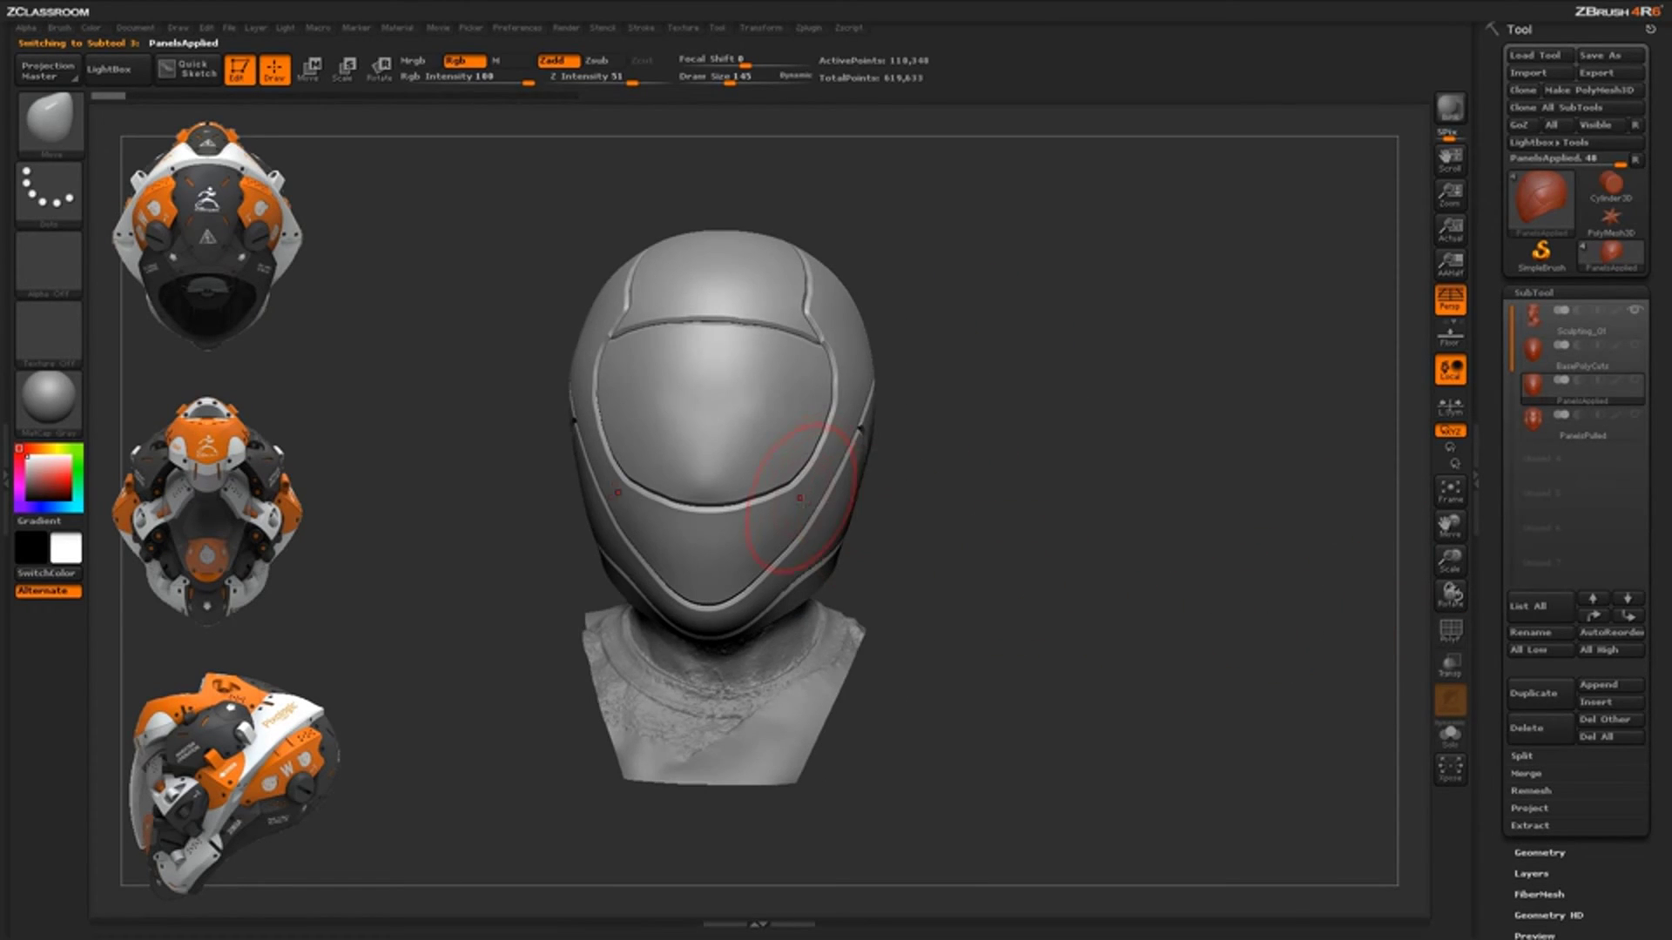
pyautogui.moveTo(975, 517); pyautogui.dragTo(897, 518)
pyautogui.moveTo(1064, 486); pyautogui.dragTo(1110, 488)
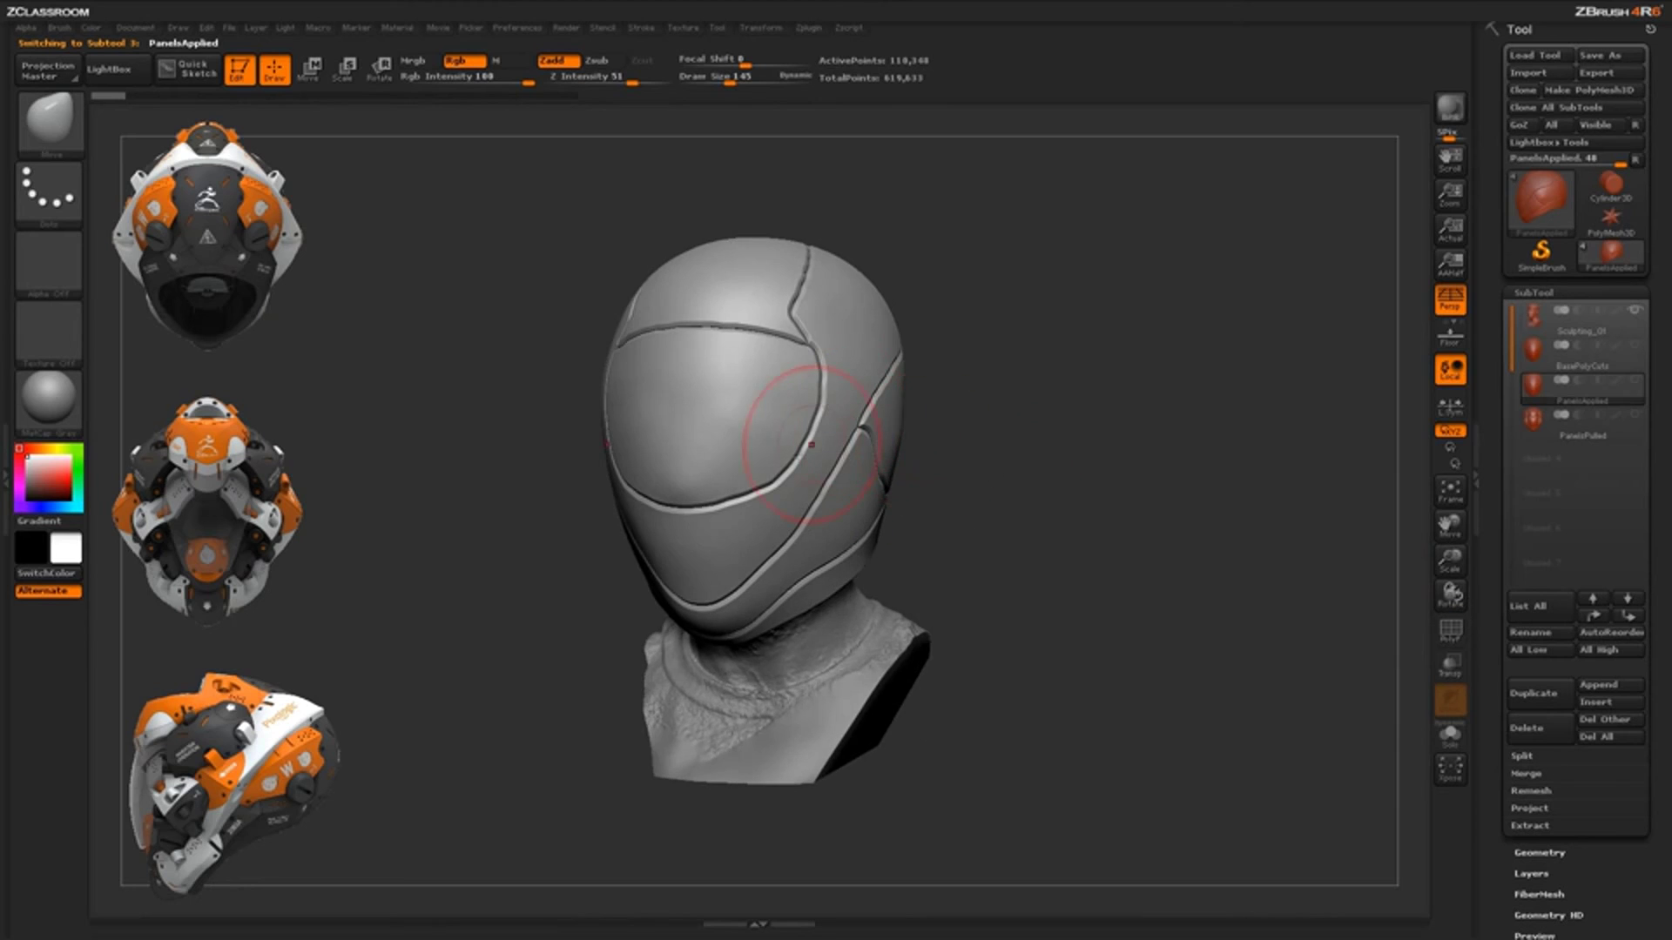
pyautogui.moveTo(988, 478); pyautogui.dragTo(1132, 501)
pyautogui.moveTo(1089, 555); pyautogui.dragTo(1010, 557)
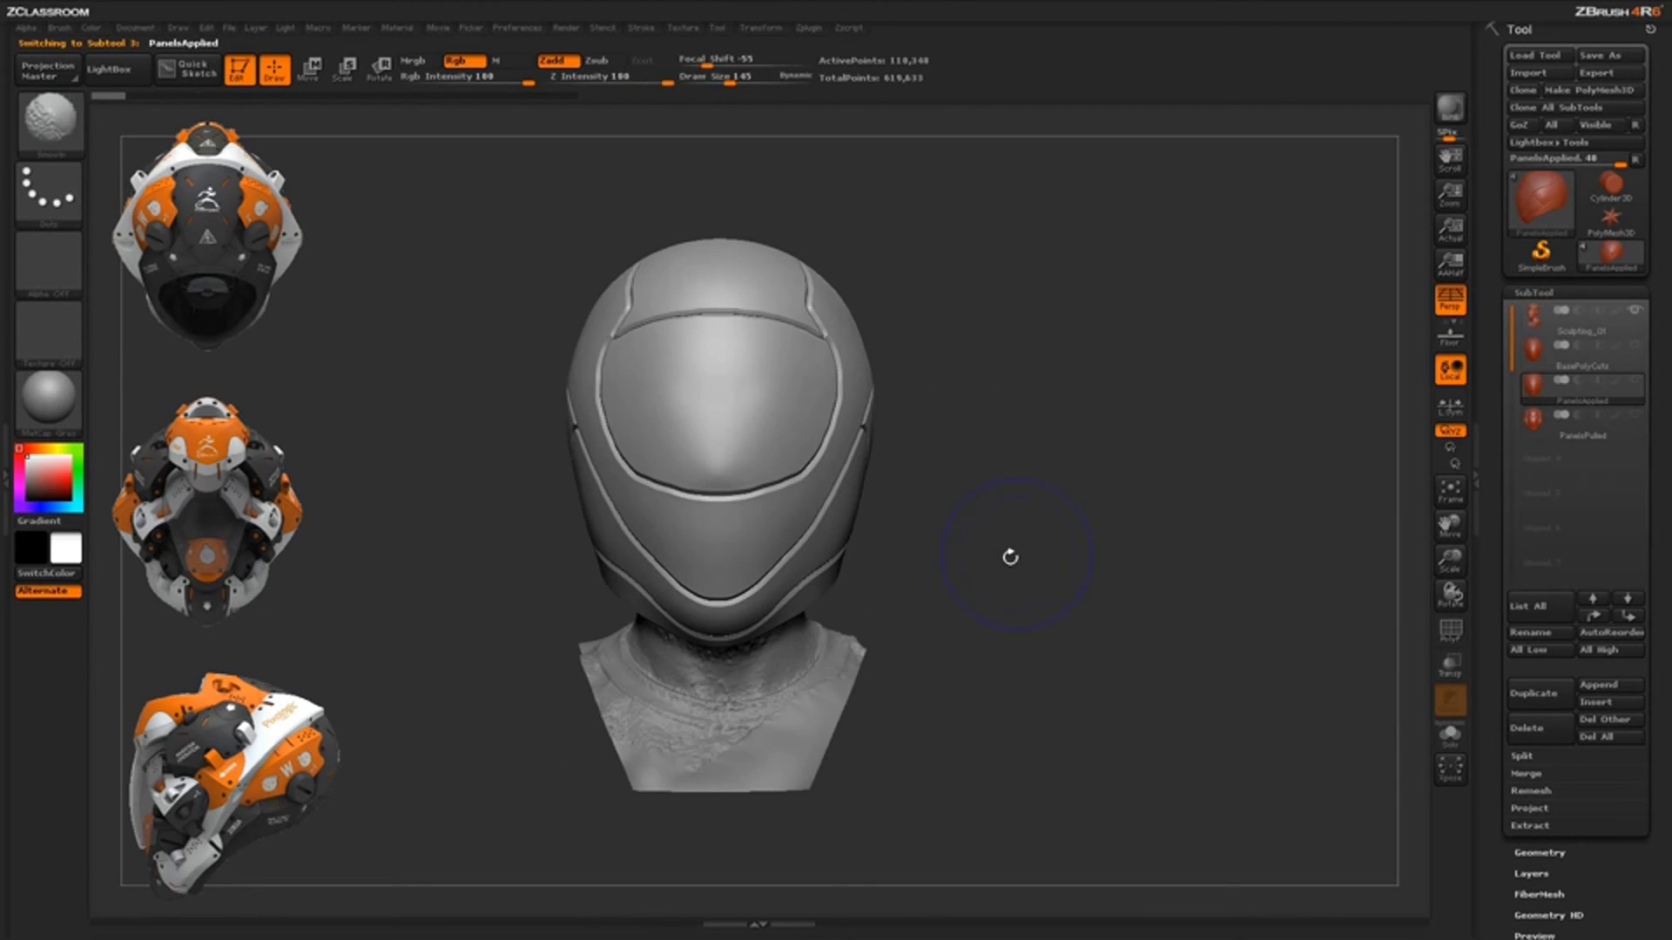
pyautogui.moveTo(907, 552)
pyautogui.keyDown('alt'); pyautogui.mouseDown()
pyautogui.moveTo(953, 530)
pyautogui.moveTo(1009, 544)
pyautogui.mouseUp(); pyautogui.keyUp('alt')
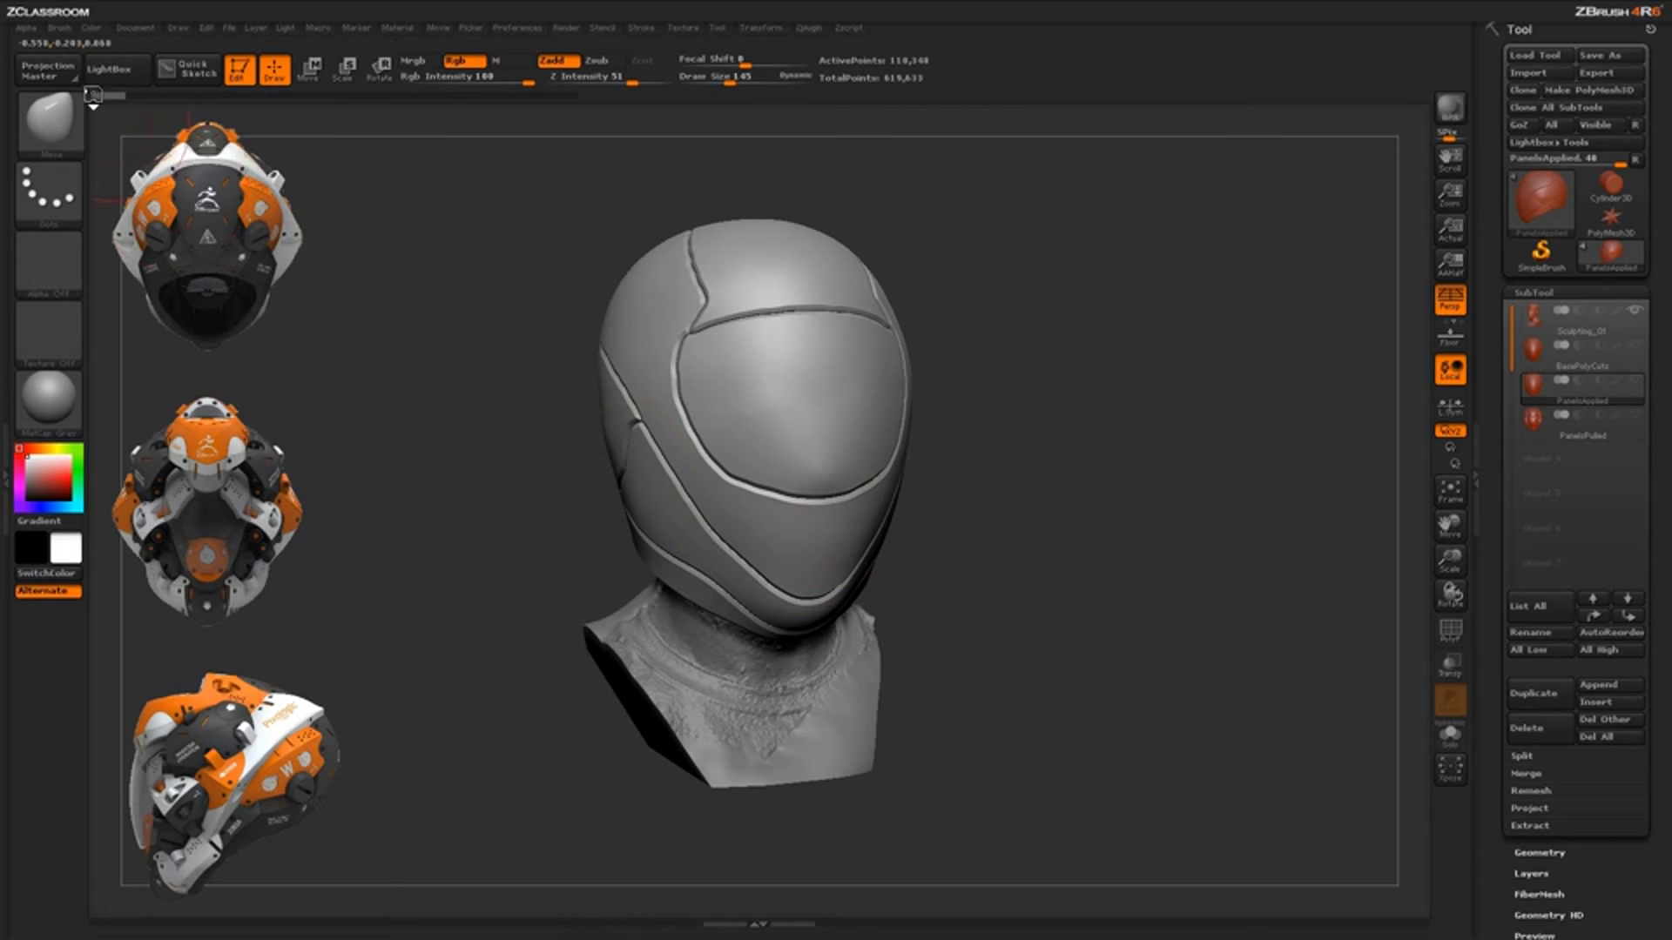
# Enlarge the Move brush to a draw size of 302 and pull the helmet's chin panel down below the visor
pyautogui.click(61, 28)
pyautogui.press('space')
pyautogui.moveTo(1030, 528); pyautogui.dragTo(1104, 521)
pyautogui.moveTo(886, 551); pyautogui.dragTo(897, 592)
pyautogui.moveTo(1036, 609); pyautogui.dragTo(956, 610)
pyautogui.moveTo(925, 577); pyautogui.dragTo(921, 609)
pyautogui.moveTo(1036, 549); pyautogui.dragTo(1093, 548)
pyautogui.moveTo(907, 568); pyautogui.dragTo(921, 615)
pyautogui.moveTo(1038, 564); pyautogui.dragTo(989, 559)
pyautogui.moveTo(1069, 512); pyautogui.dragTo(1026, 496)
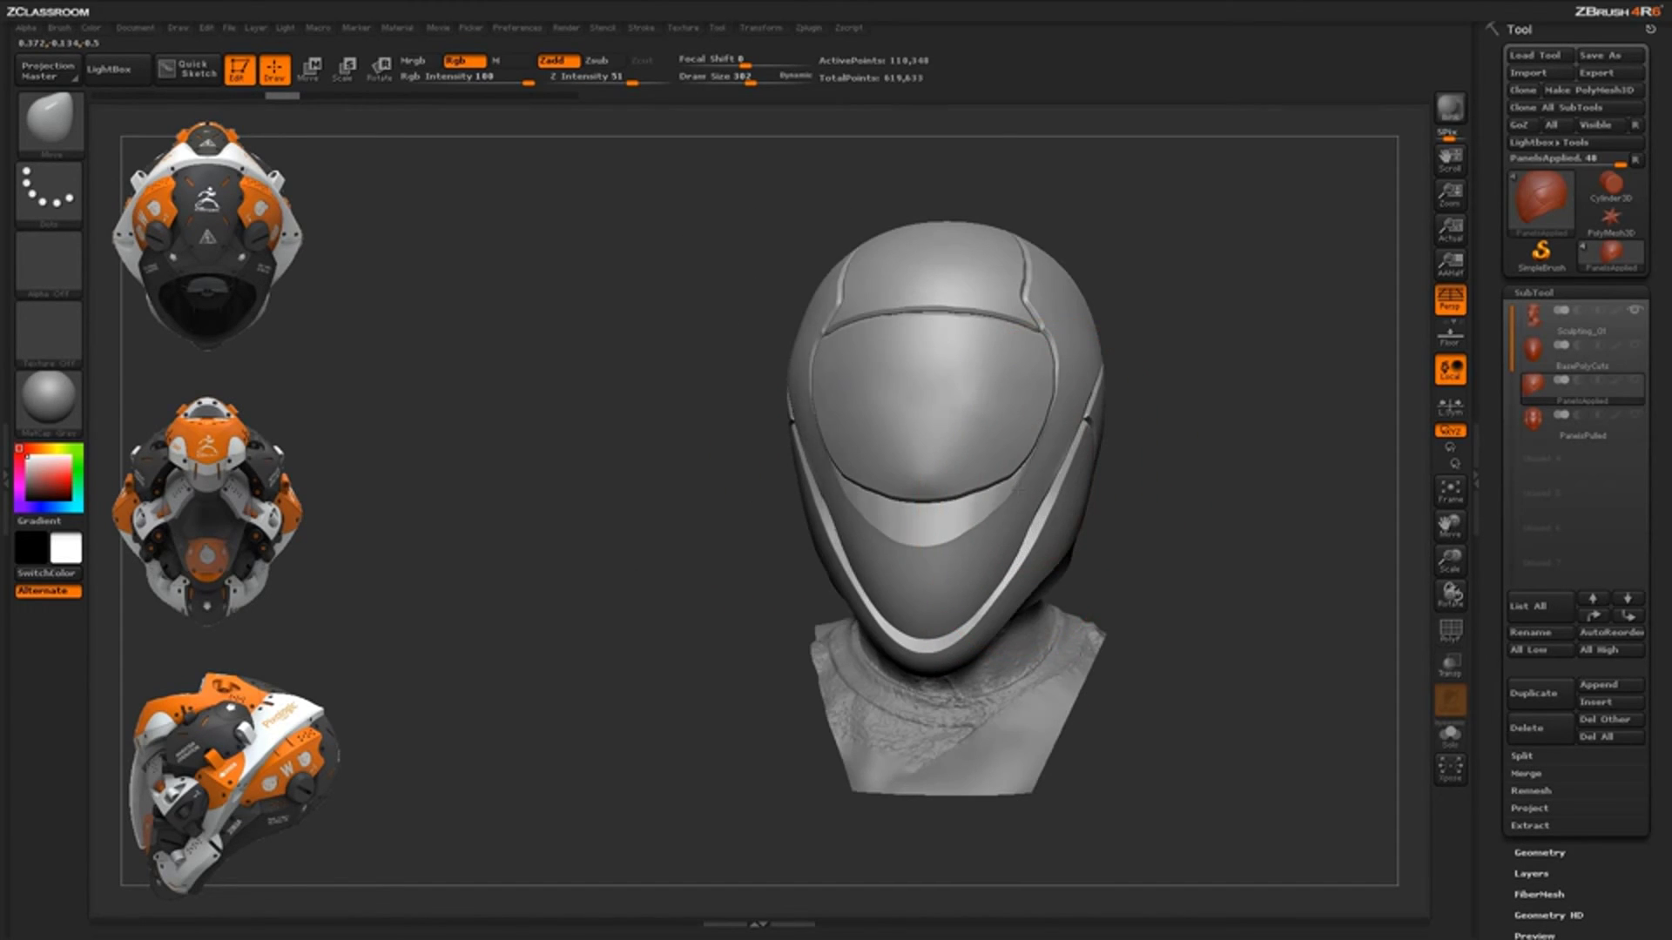
# Pull the visor's lower edge down into a pointed shape and adjust its profile with the Move brush
pyautogui.moveTo(1096, 475); pyautogui.dragTo(1024, 467, button='right')
pyautogui.moveTo(994, 429)
pyautogui.mouseDown()
pyautogui.moveTo(975, 428)
pyautogui.moveTo(998, 496)
pyautogui.moveTo(947, 445)
pyautogui.moveTo(966, 505)
pyautogui.mouseUp()
pyautogui.moveTo(868, 572); pyautogui.dragTo(962, 566)
pyautogui.moveTo(1088, 490); pyautogui.dragTo(1115, 493)
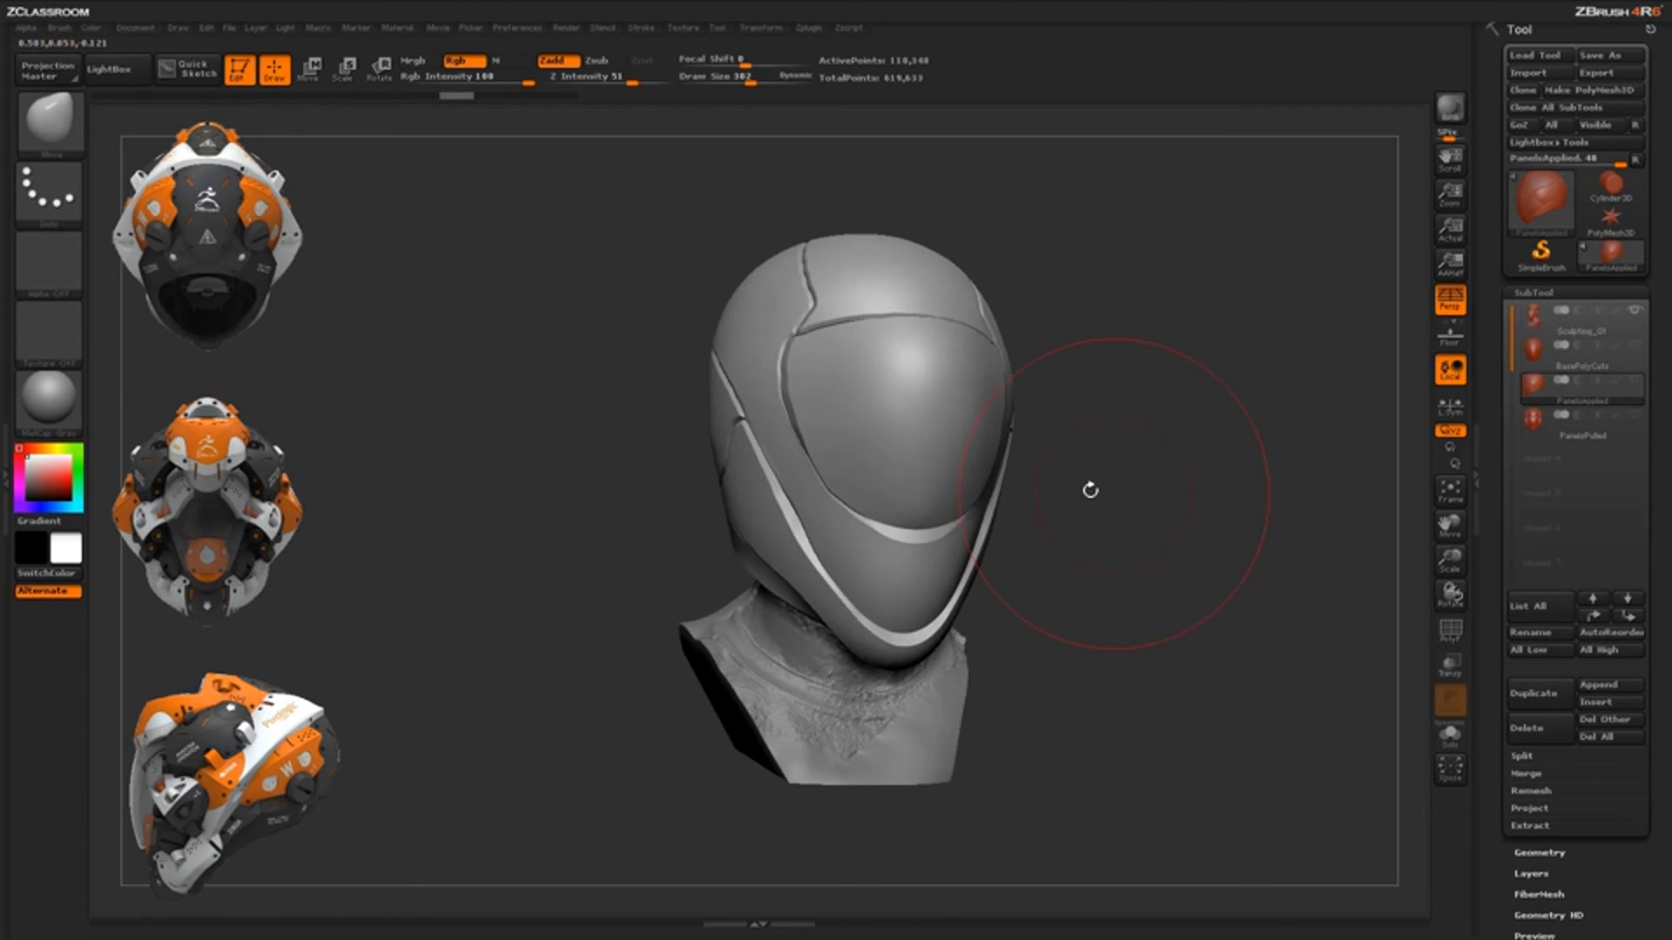
pyautogui.moveTo(967, 457); pyautogui.dragTo(940, 441)
pyautogui.moveTo(1089, 467); pyautogui.dragTo(1128, 470)
pyautogui.moveTo(886, 515); pyautogui.dragTo(872, 505)
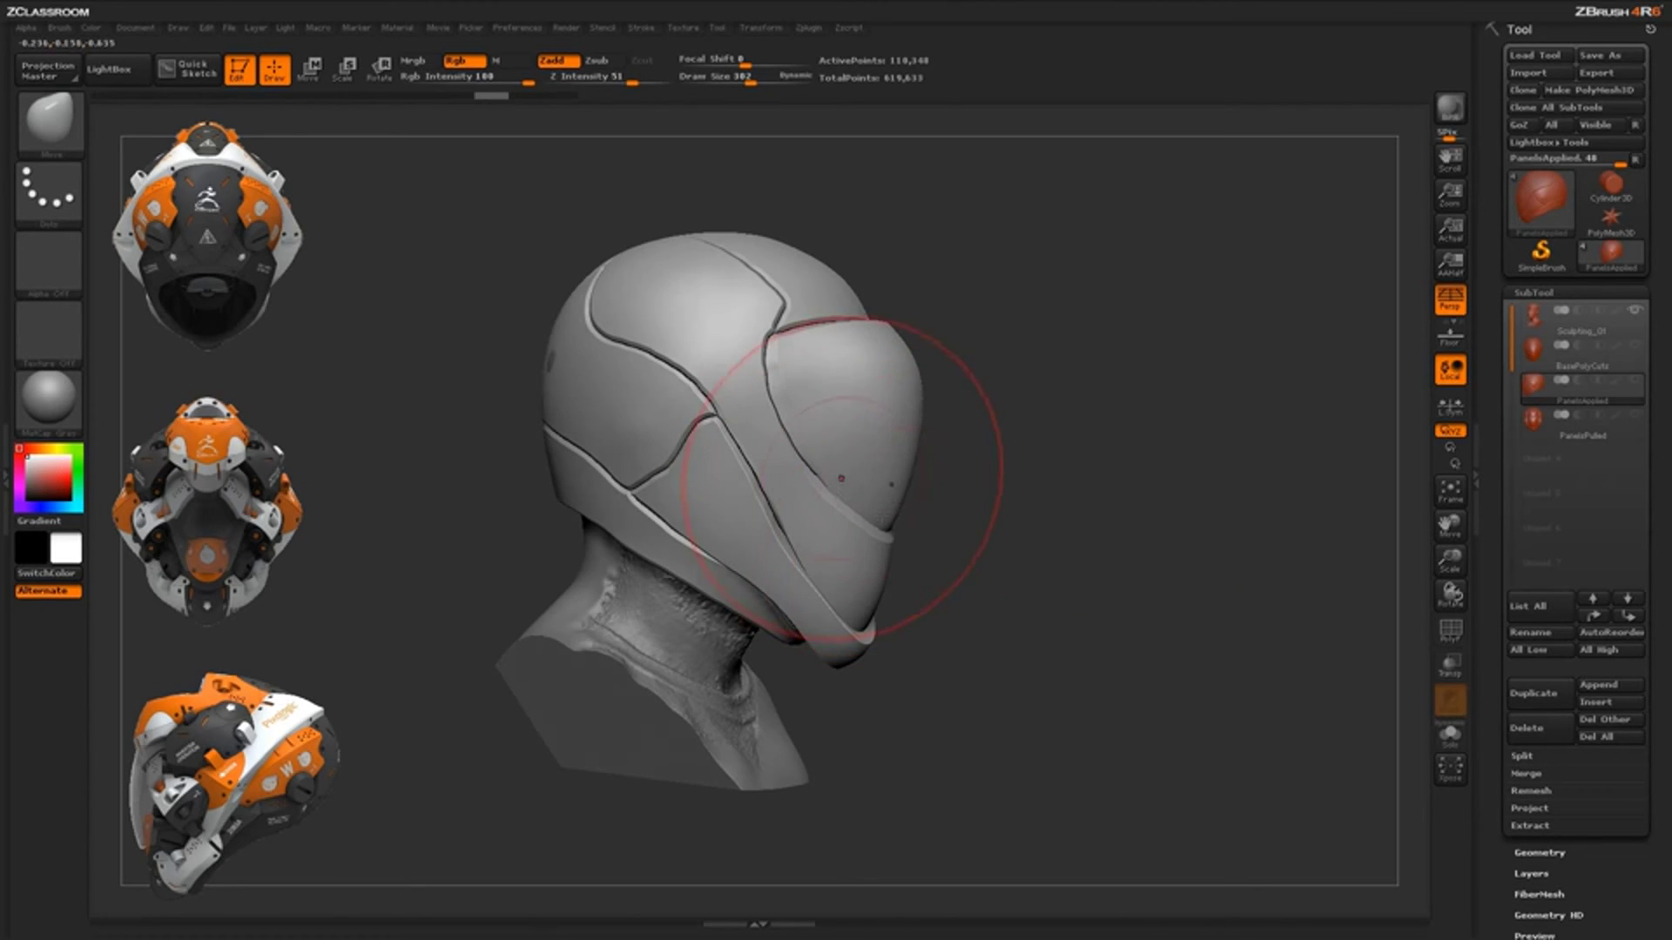
# Pull the frame panel beside the visor outward and check the reshaped helmet from the front and side
pyautogui.moveTo(1022, 470); pyautogui.dragTo(962, 470)
pyautogui.moveTo(809, 381); pyautogui.dragTo(740, 400)
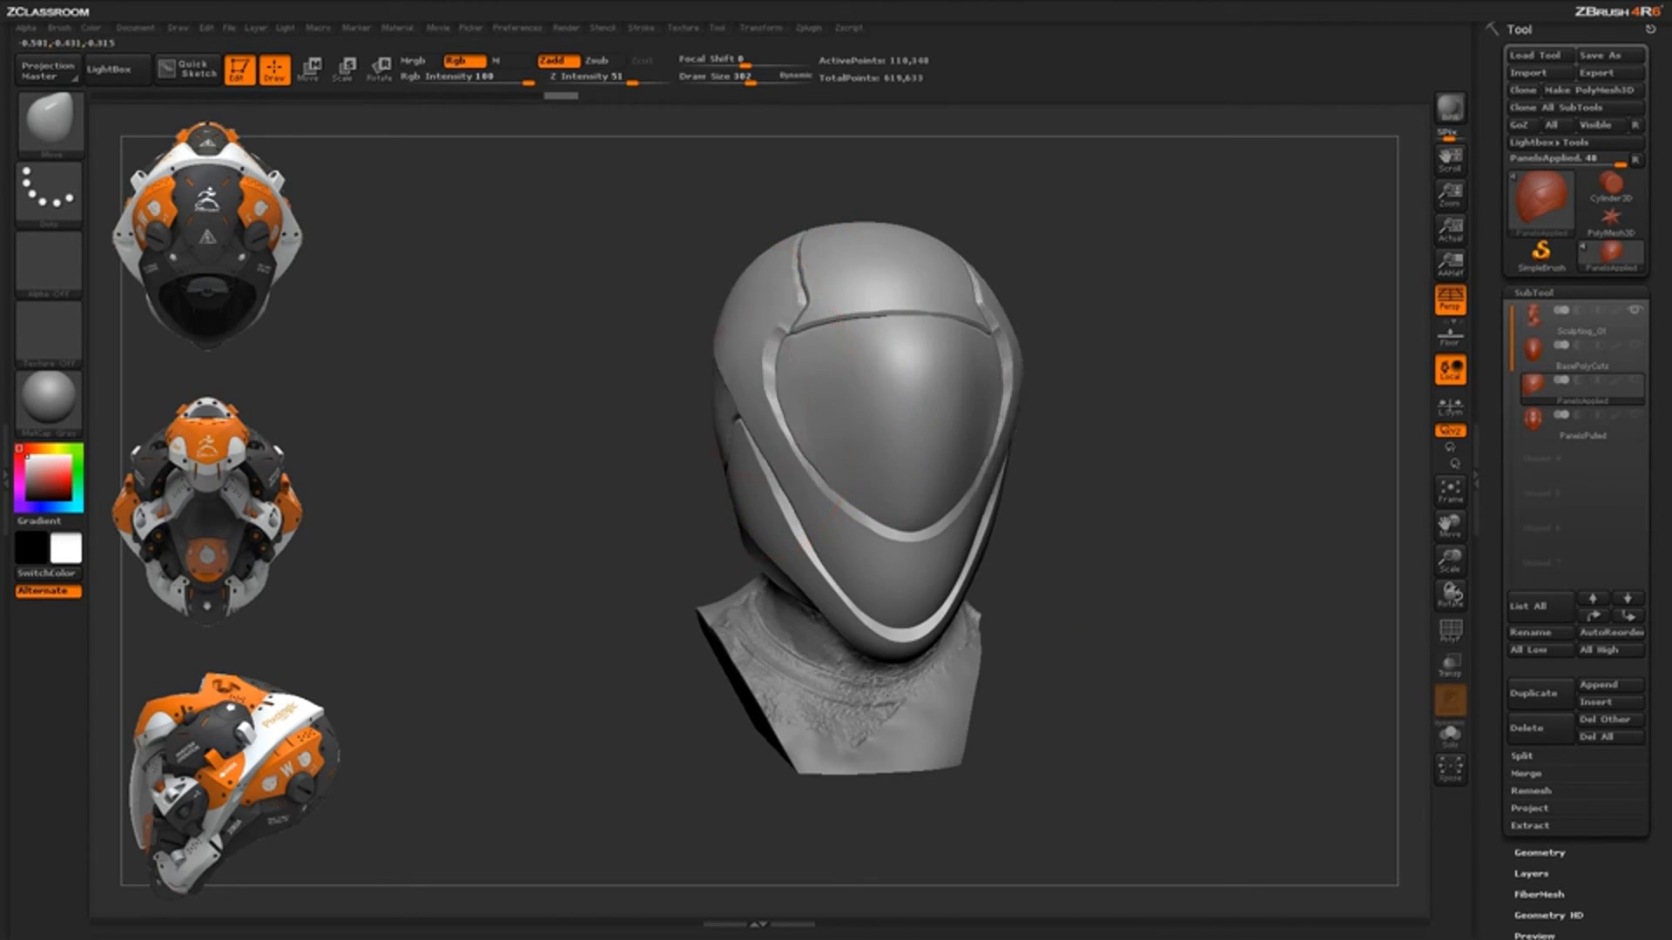
pyautogui.moveTo(1188, 418); pyautogui.dragTo(1119, 418)
pyautogui.moveTo(1219, 466); pyautogui.dragTo(1158, 460)
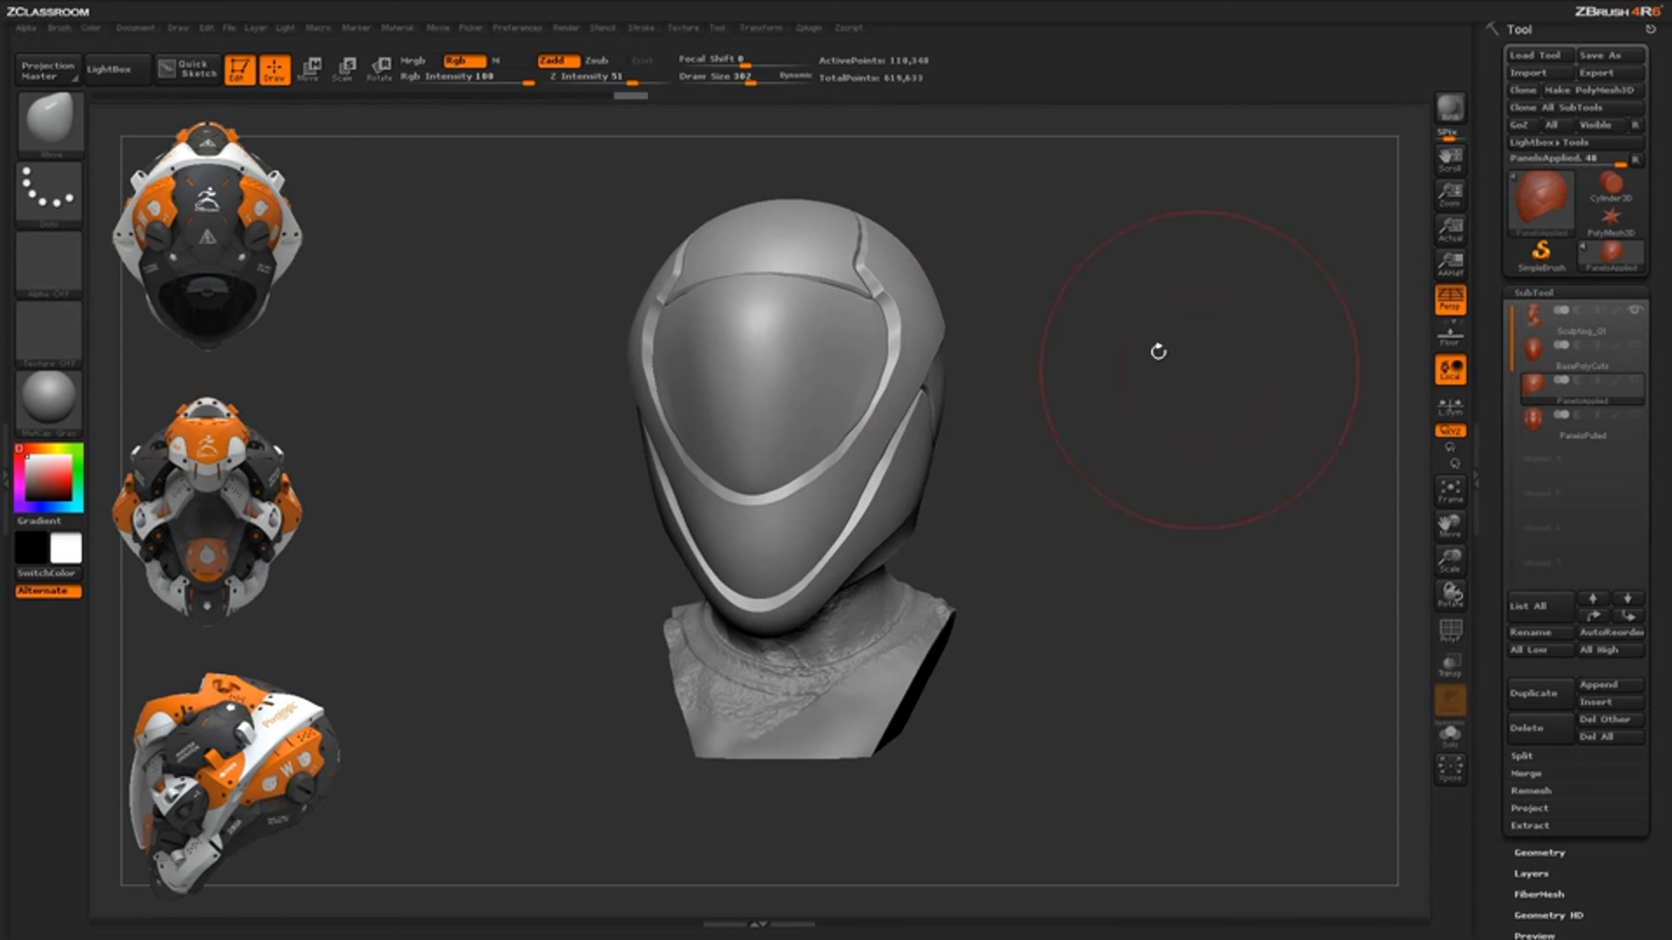
pyautogui.moveTo(1063, 485); pyautogui.dragTo(1011, 511)
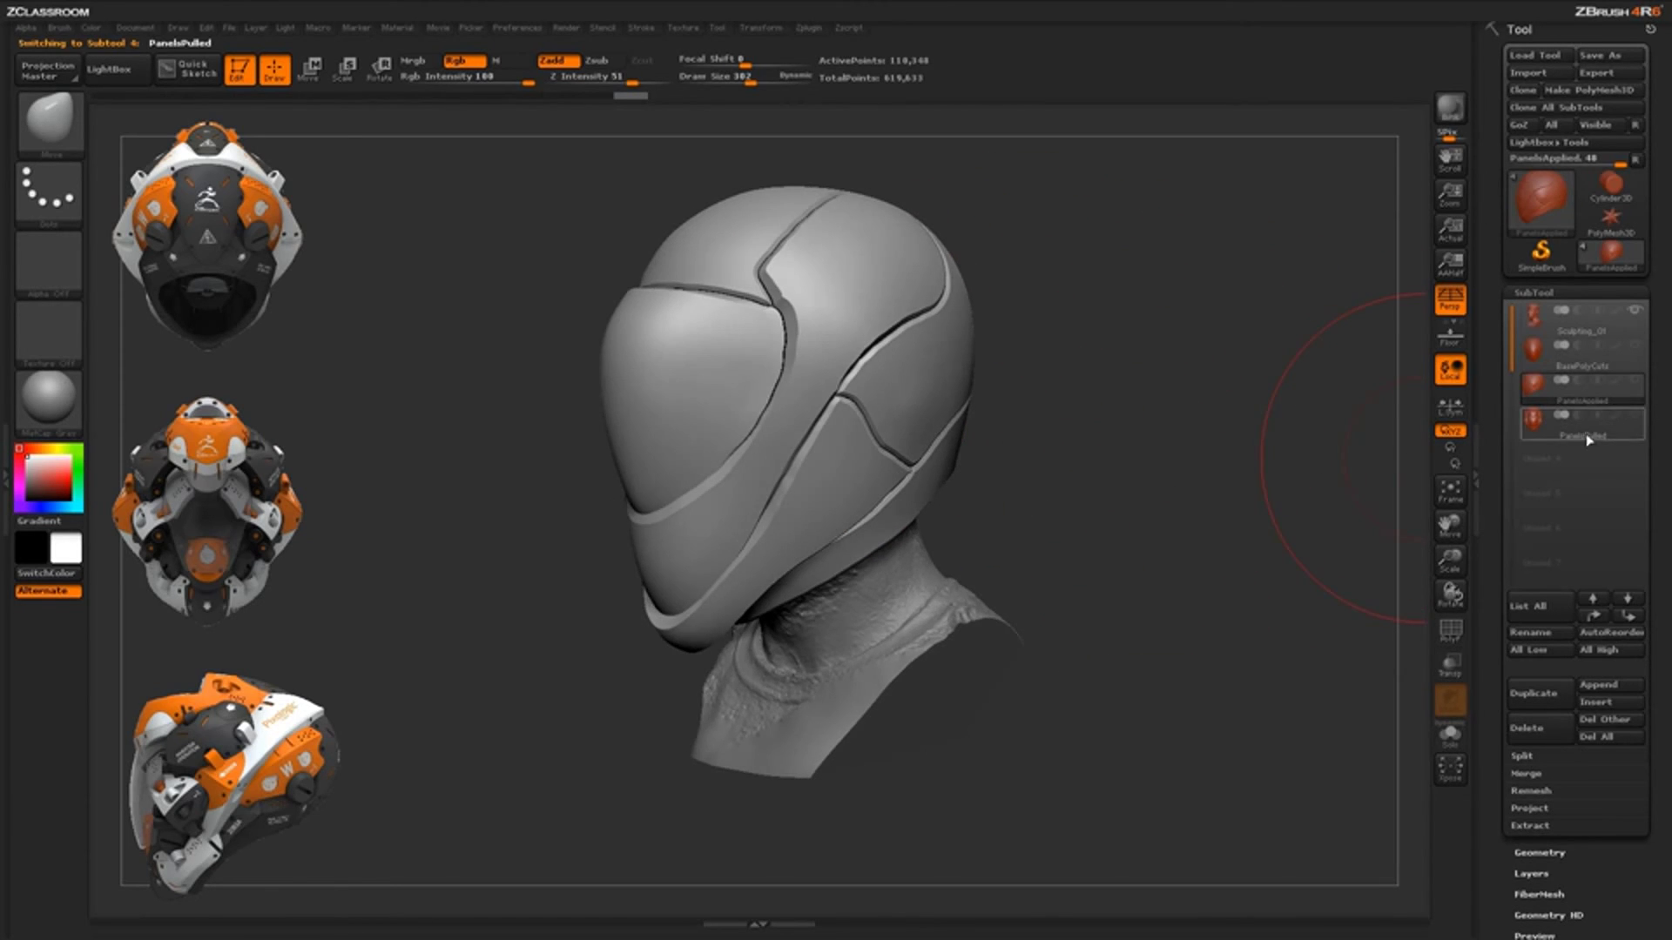
# Select the PanelsPulled subtool, set the draw size to 145 and review the layered panels from the side
pyautogui.click(1587, 439)
pyautogui.moveTo(1089, 548)
pyautogui.mouseDown()
pyautogui.moveTo(1136, 547)
pyautogui.moveTo(1097, 537)
pyautogui.moveTo(1116, 566)
pyautogui.moveTo(1075, 553)
pyautogui.mouseUp()
pyautogui.moveTo(1048, 489); pyautogui.dragTo(1019, 489)
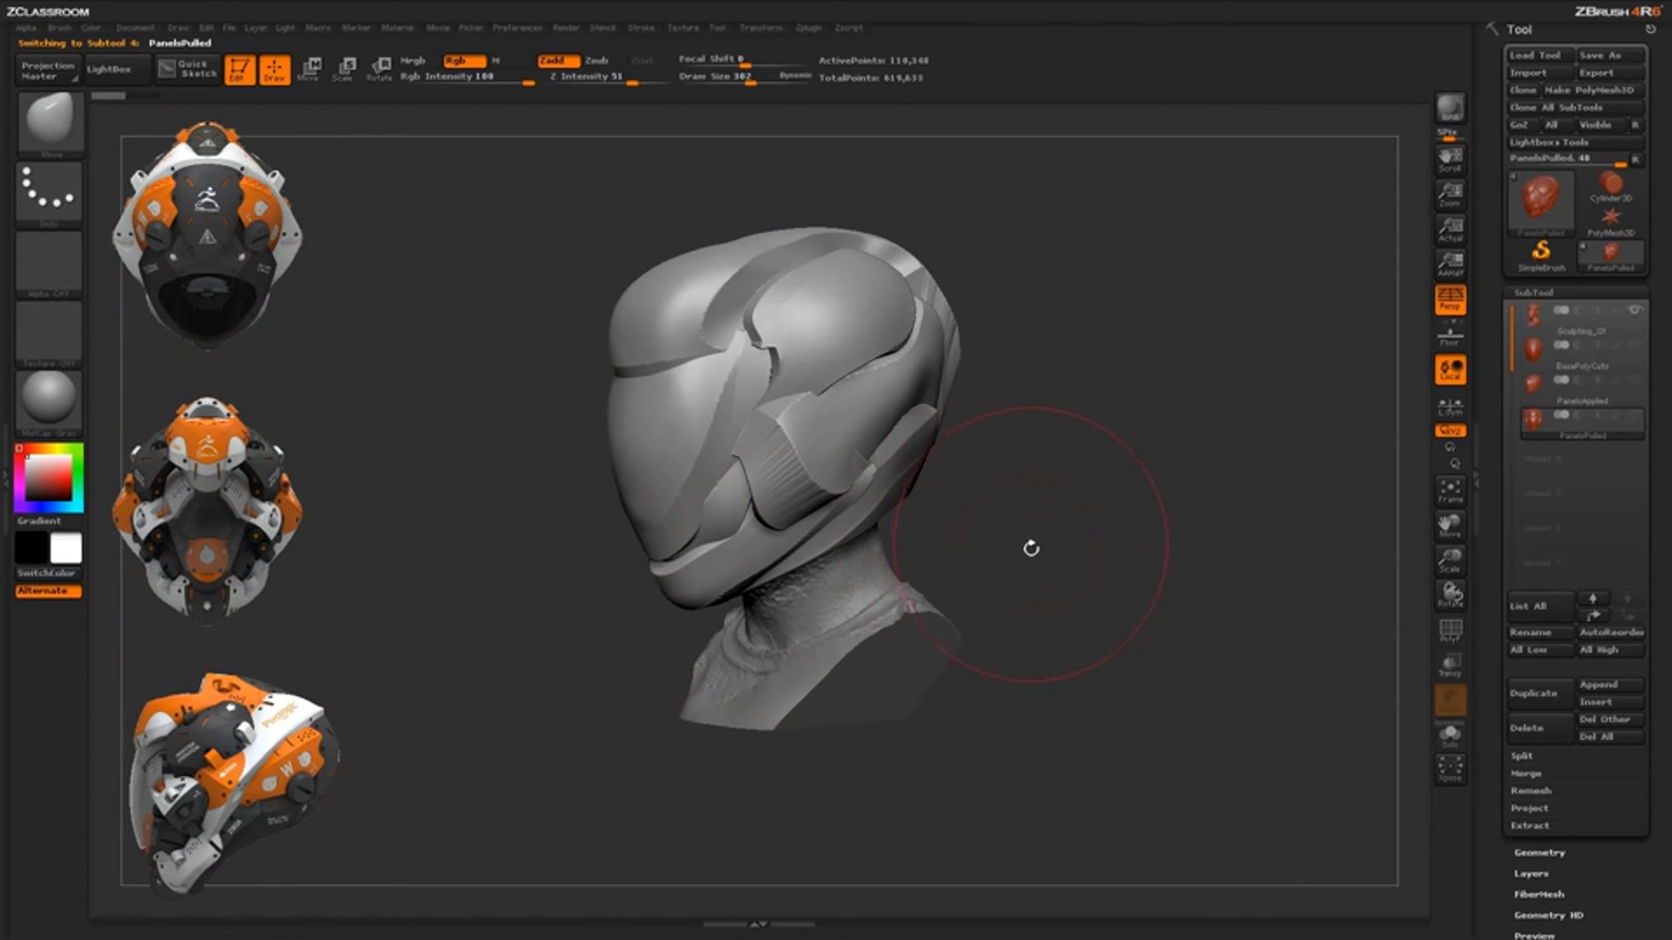
pyautogui.moveTo(1031, 548); pyautogui.dragTo(993, 535)
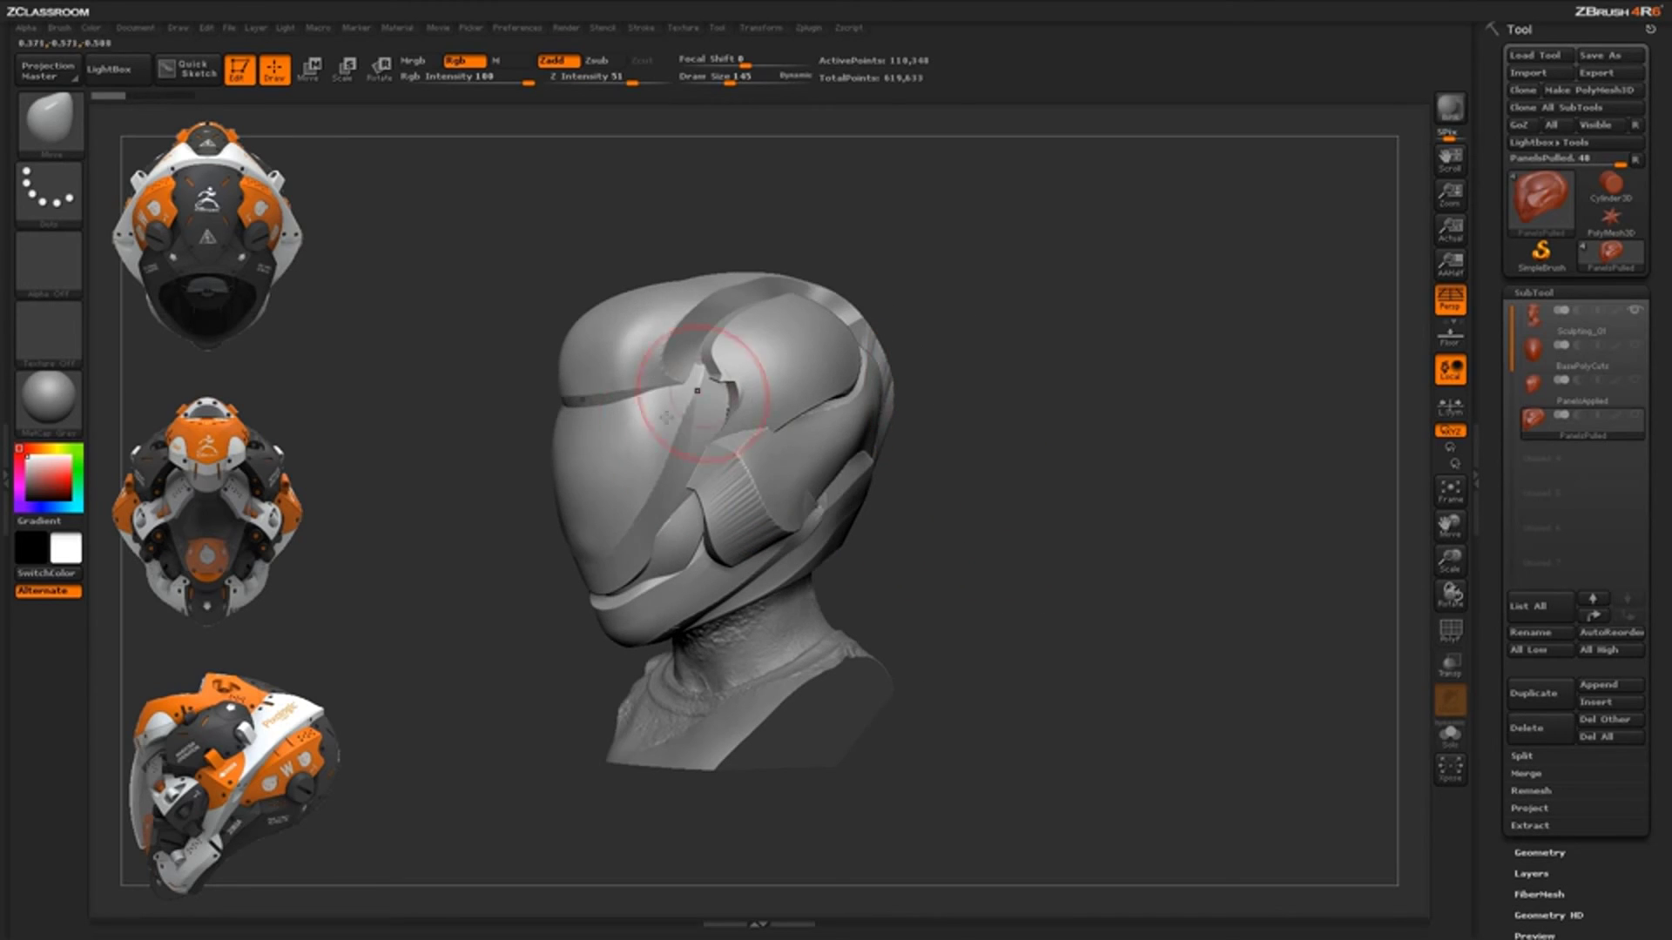
pyautogui.moveTo(958, 455); pyautogui.dragTo(1023, 465)
pyautogui.keyDown('alt'); pyautogui.moveTo(1018, 468); pyautogui.dragTo(1171, 459); pyautogui.keyUp('alt')
pyautogui.moveTo(1022, 546)
pyautogui.mouseDown()
pyautogui.moveTo(1005, 556)
pyautogui.moveTo(1018, 590)
pyautogui.moveTo(1052, 560)
pyautogui.moveTo(1128, 545)
pyautogui.moveTo(992, 537)
pyautogui.mouseUp()
pyautogui.moveTo(1108, 560); pyautogui.dragTo(1028, 553)
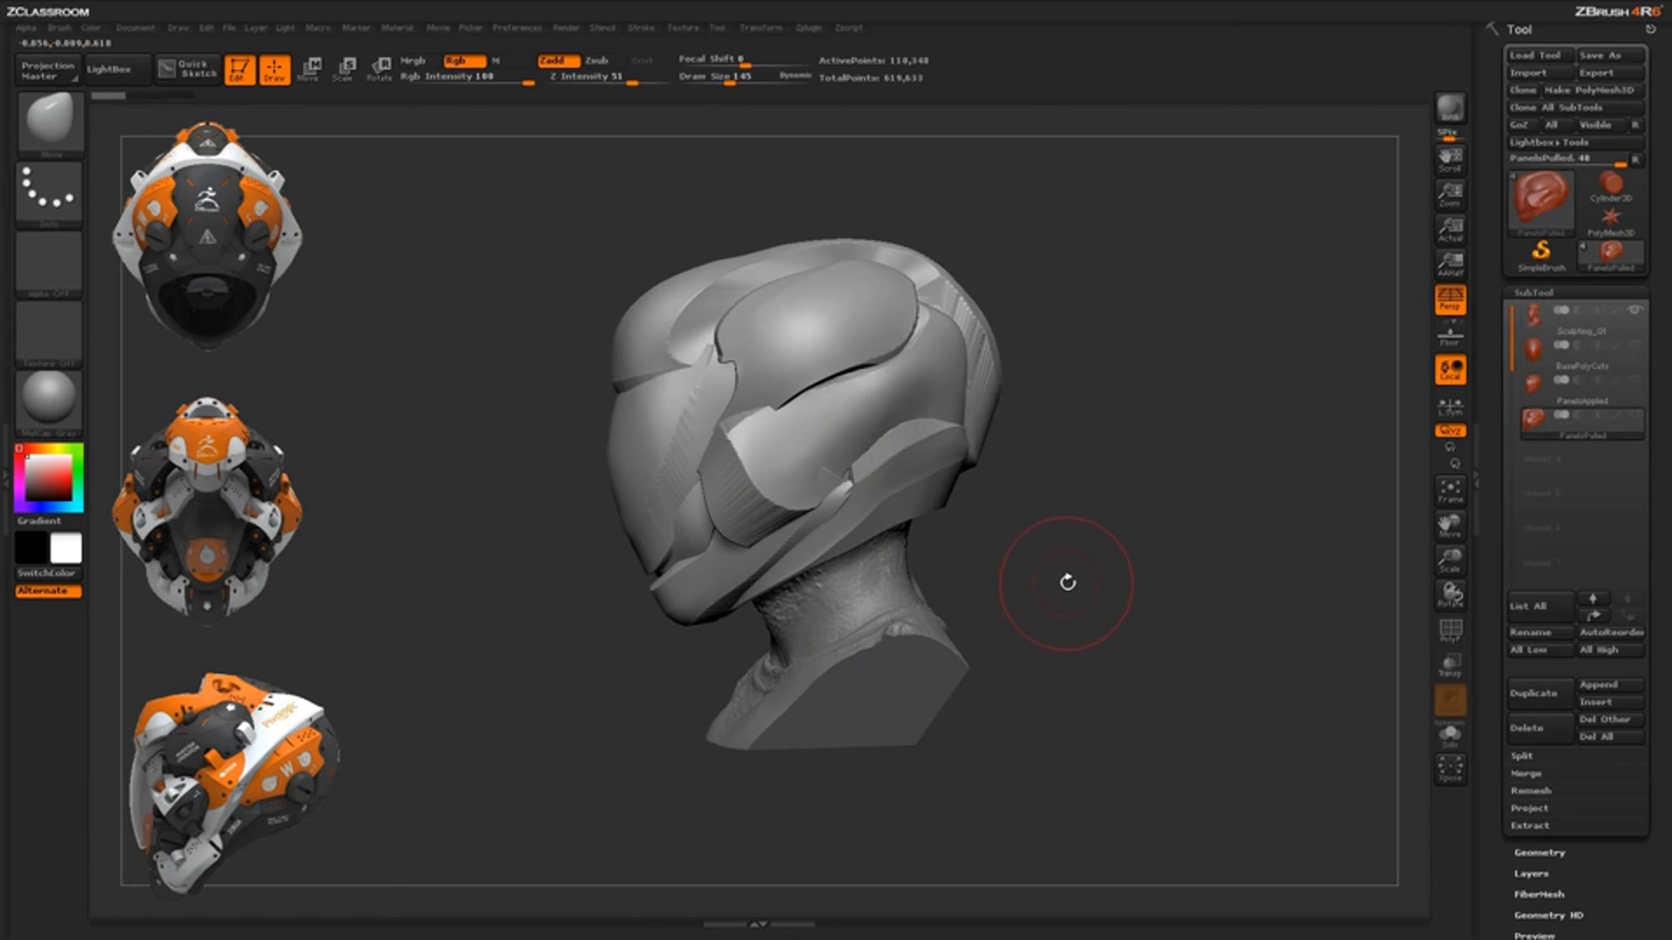
# Filter the brush palette to brushes starting with C and choose the ClayBuildup brush
pyautogui.press('b')
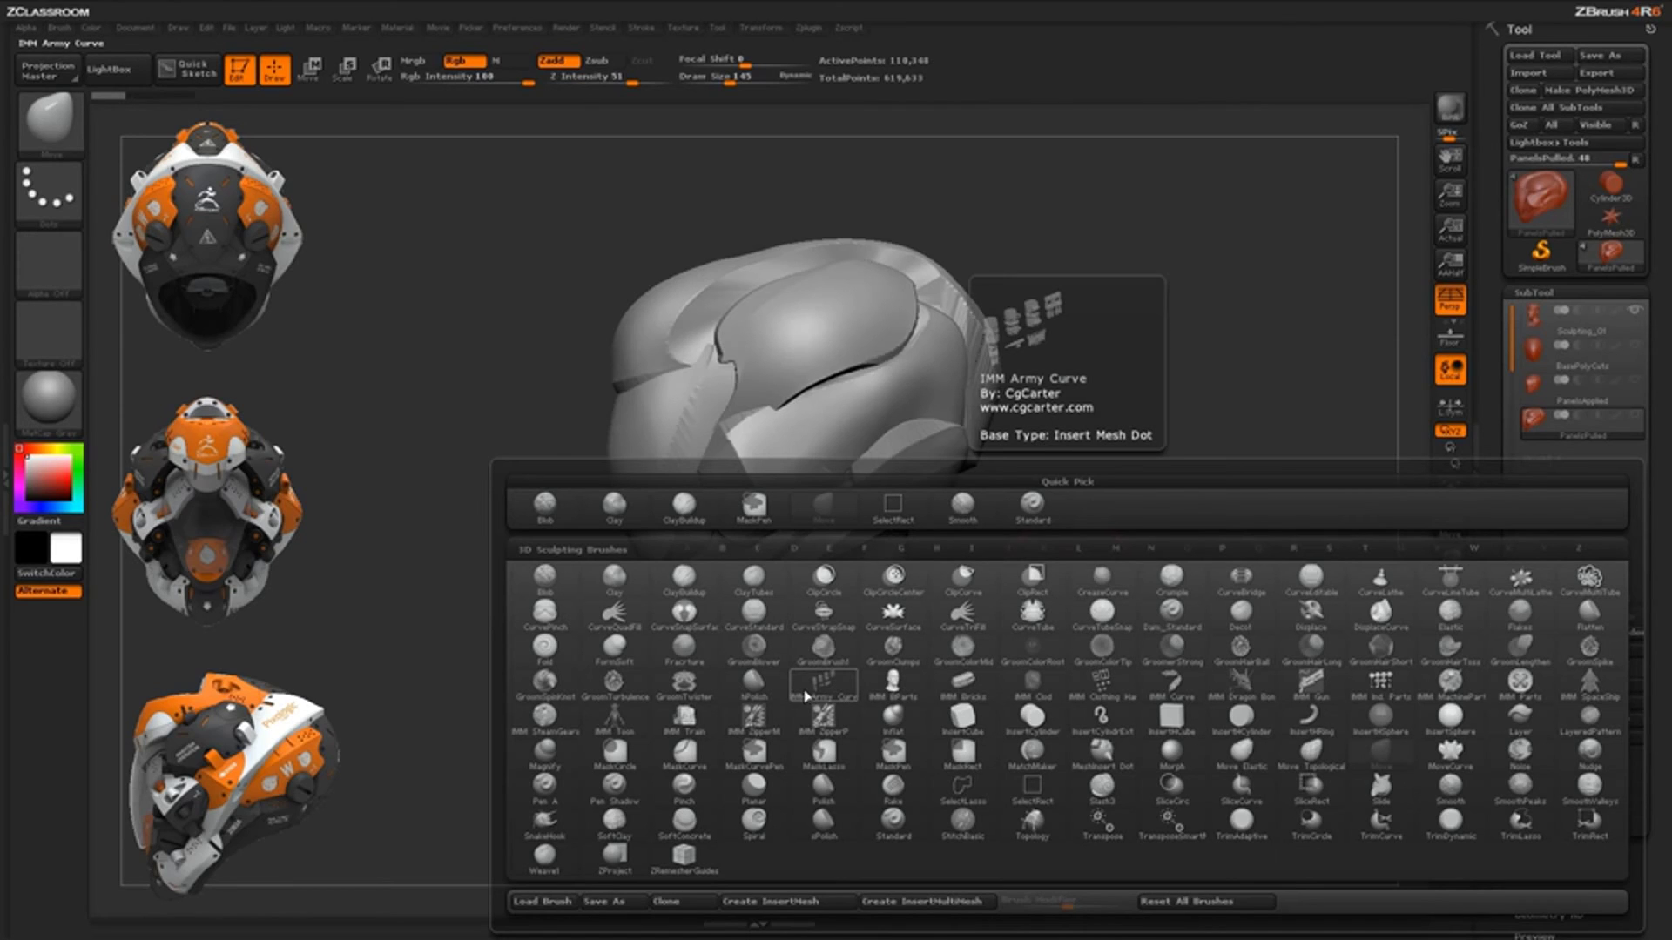
pyautogui.press('c')
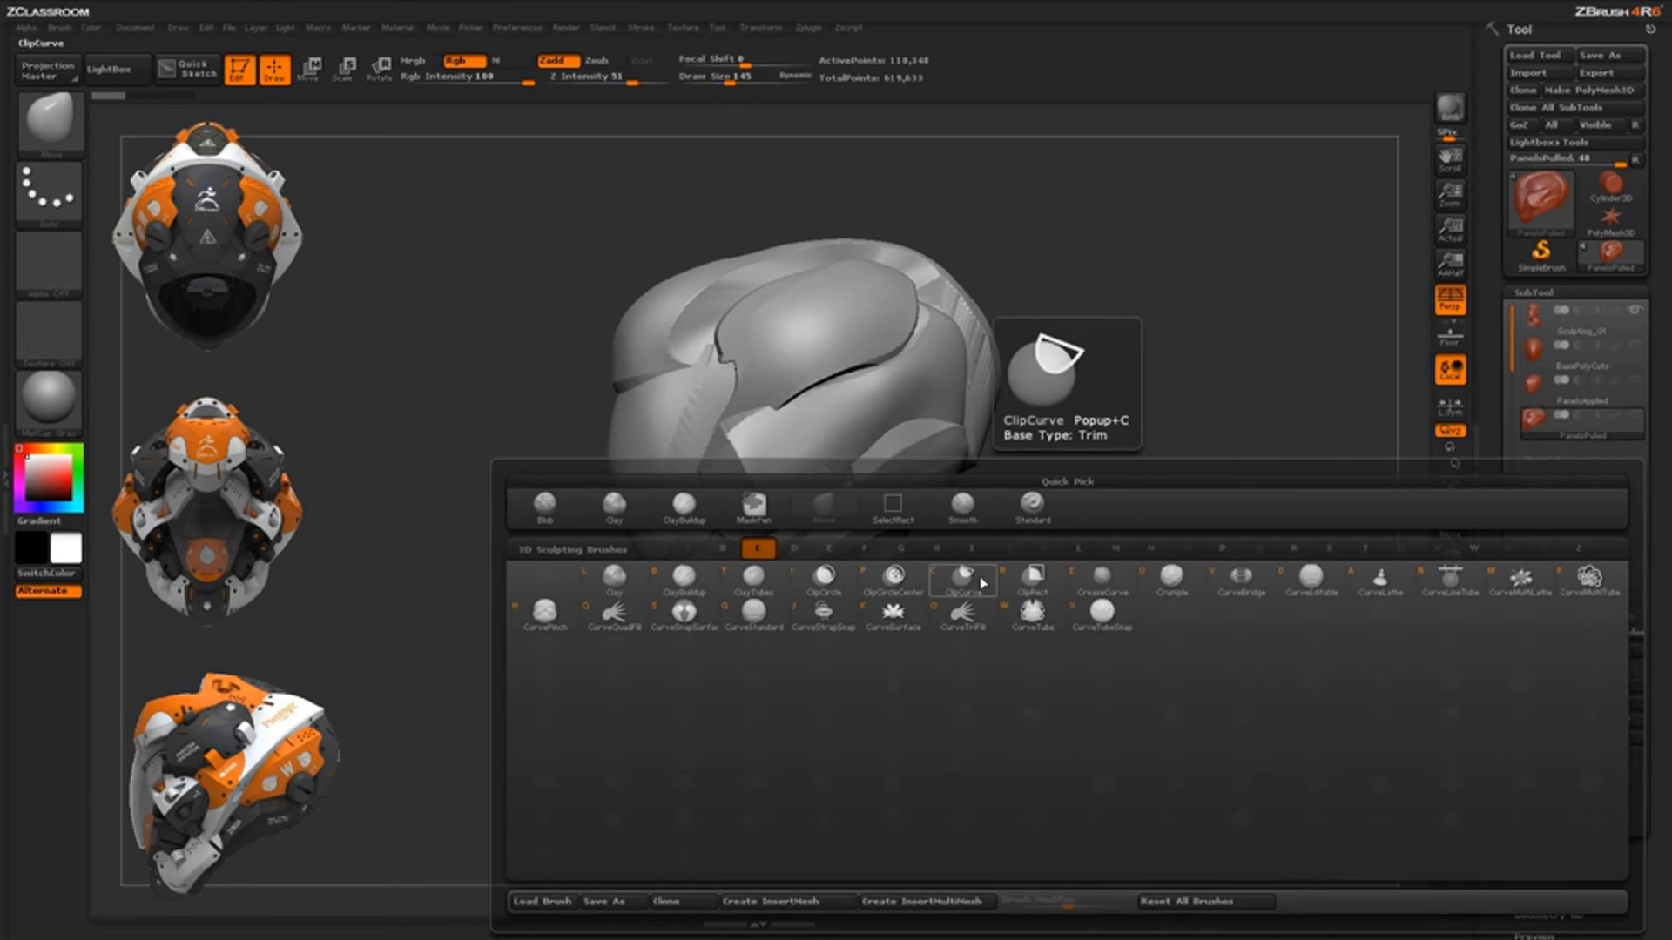
pyautogui.click(664, 578)
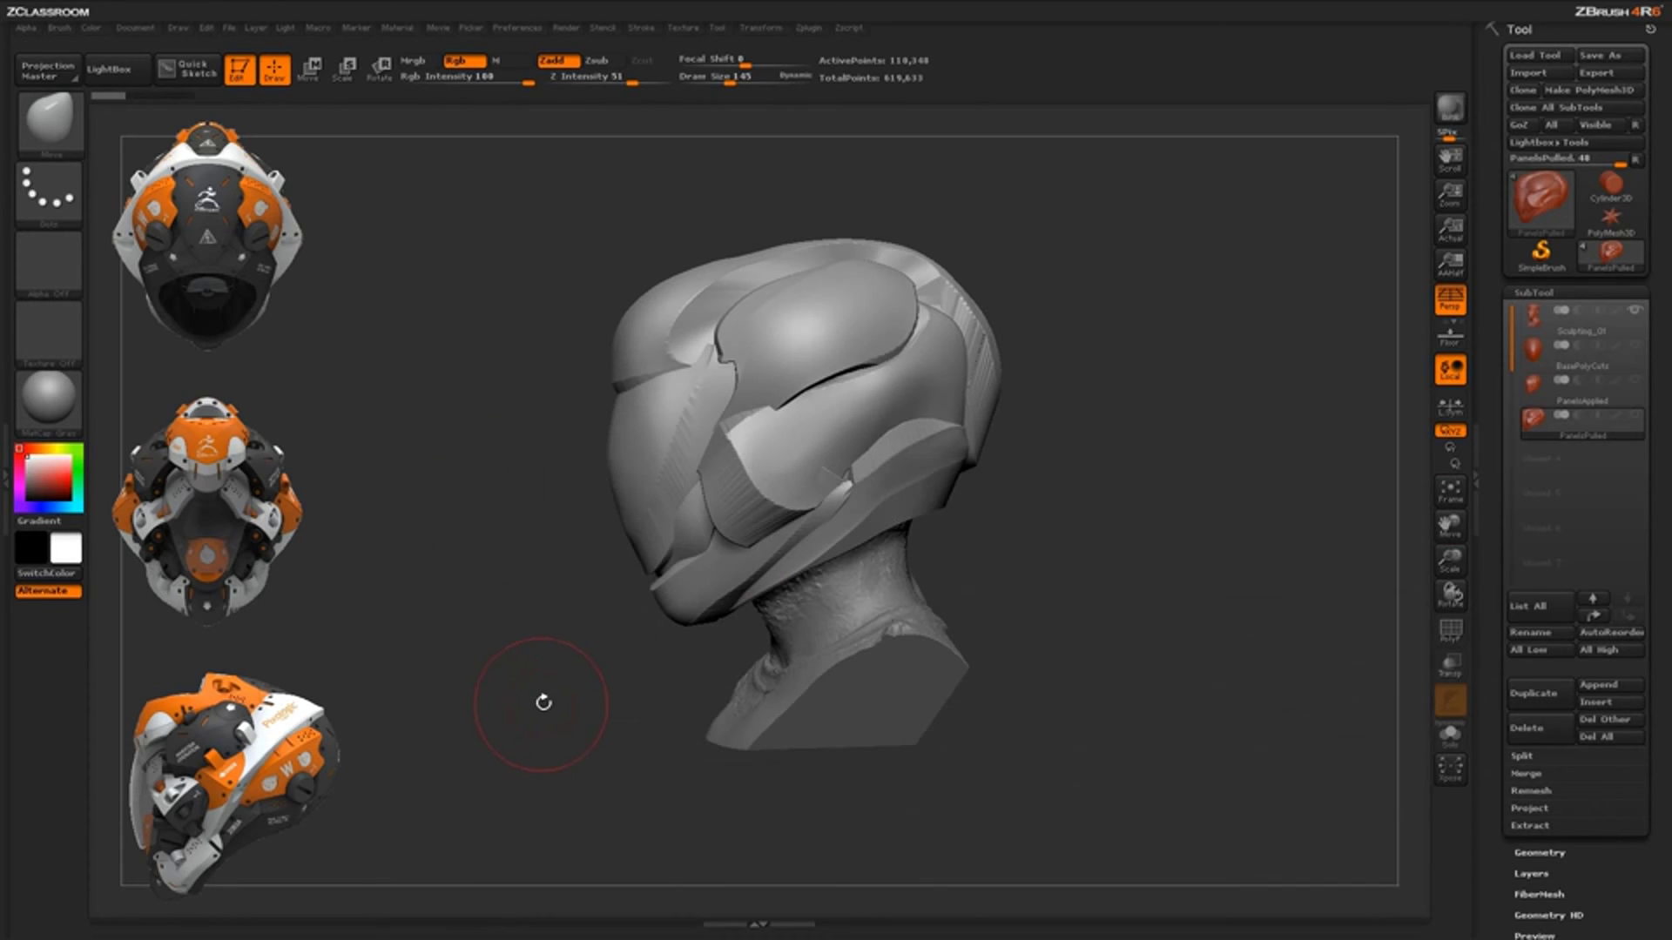
pyautogui.press('b')
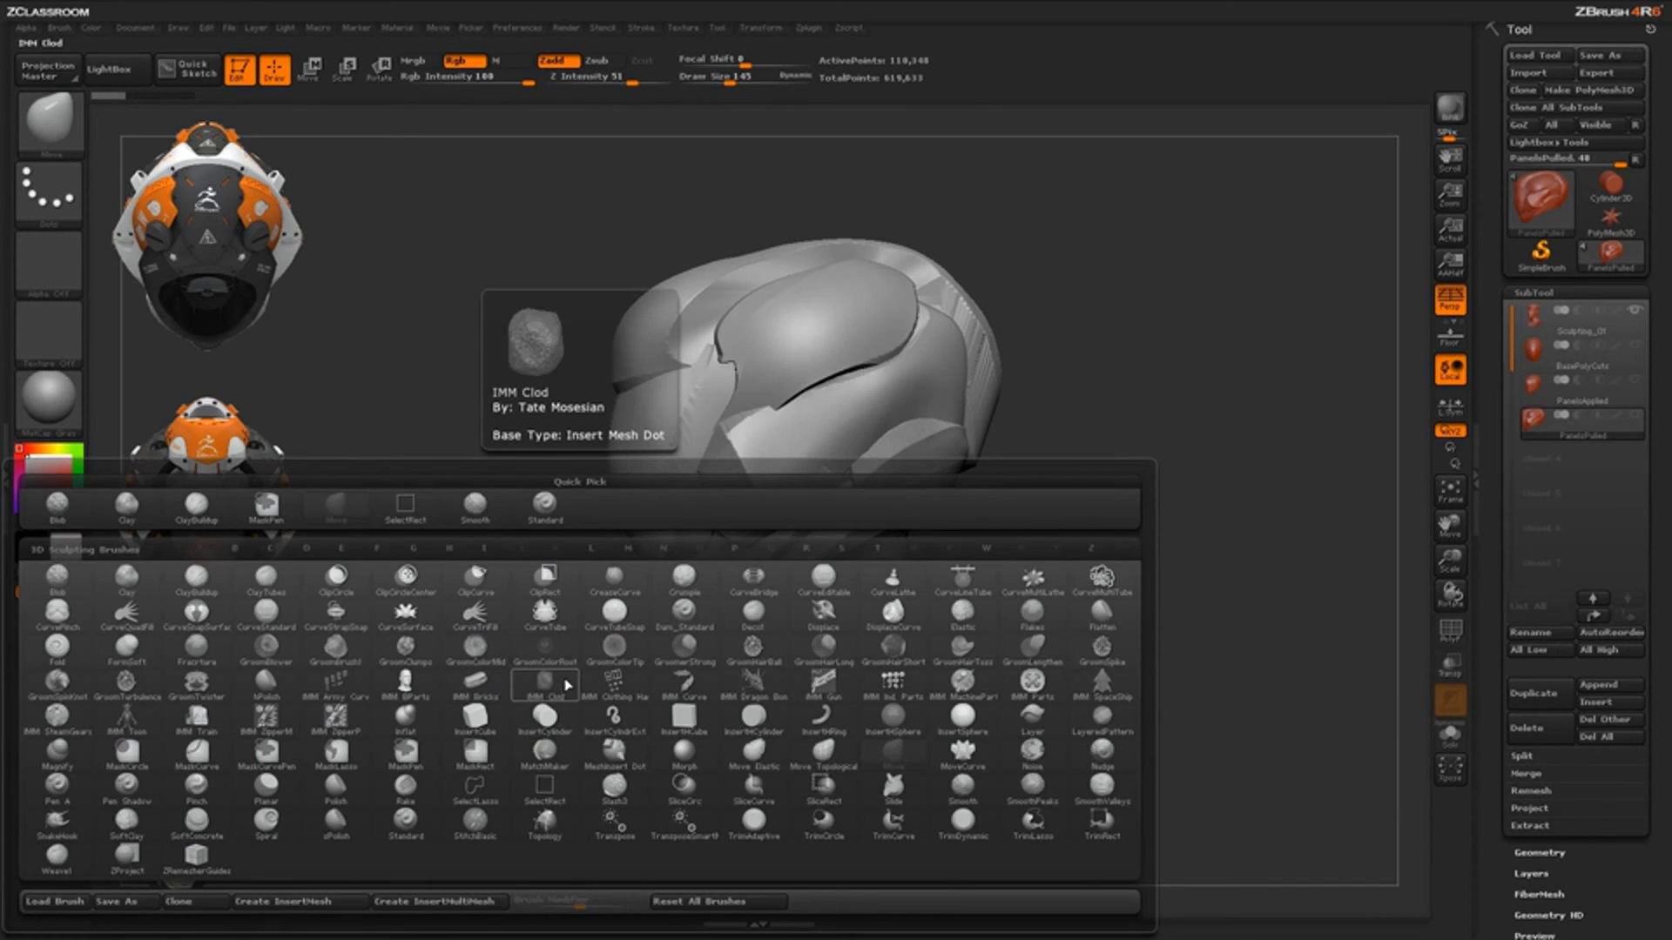
pyautogui.press('c')
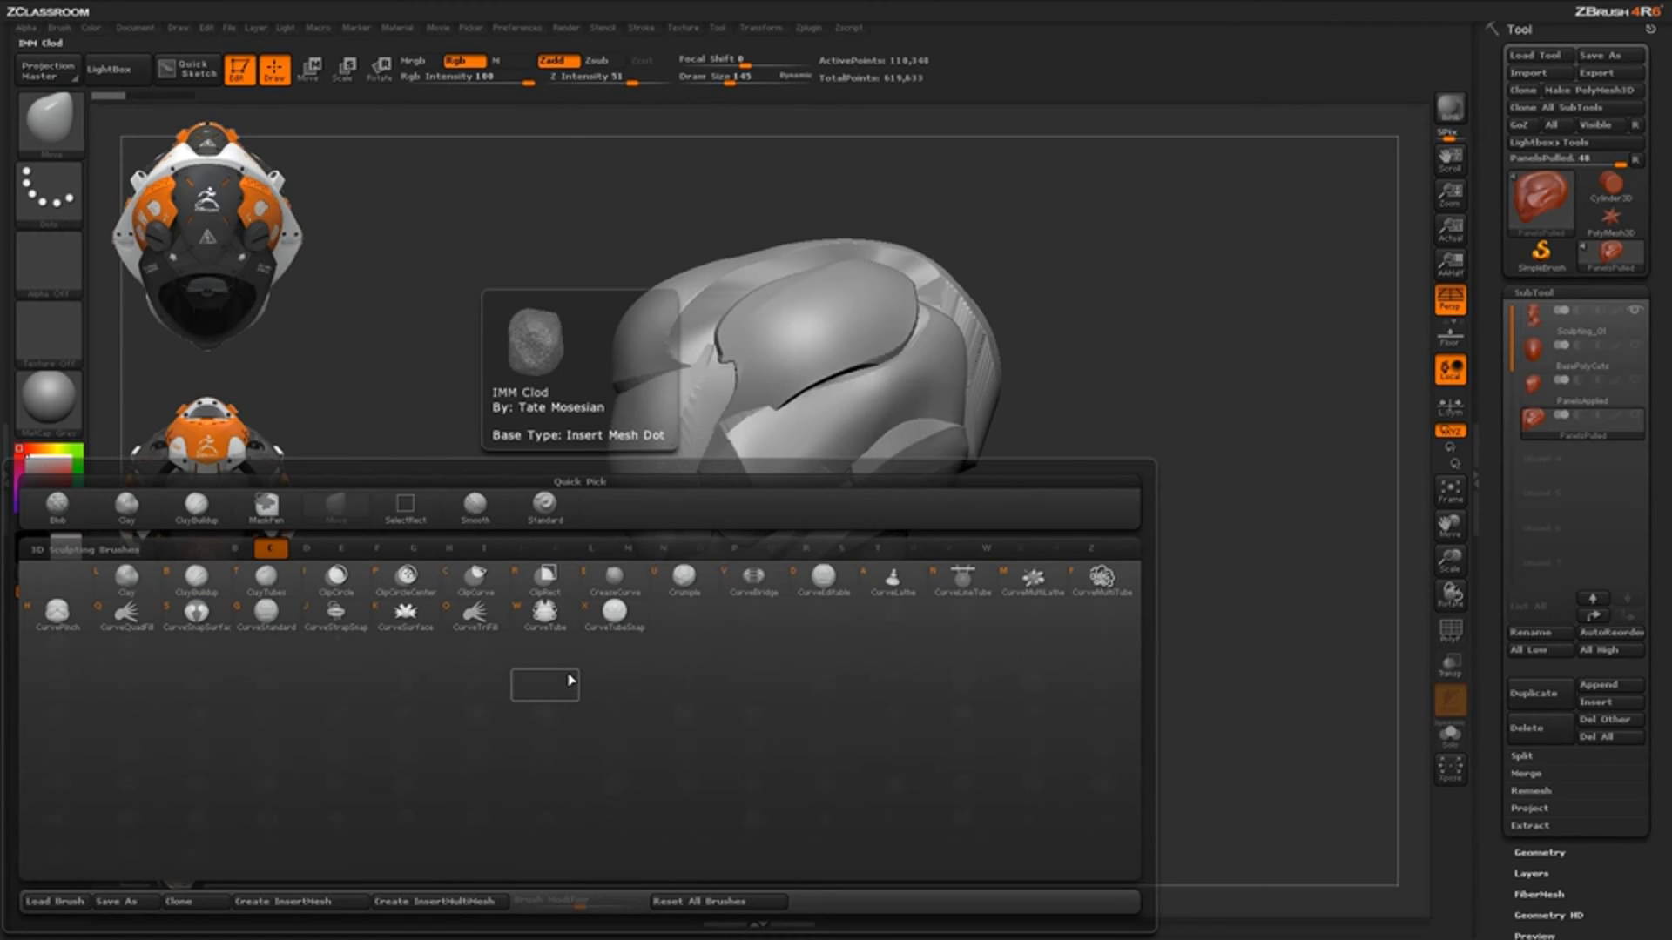
pyautogui.press('b')
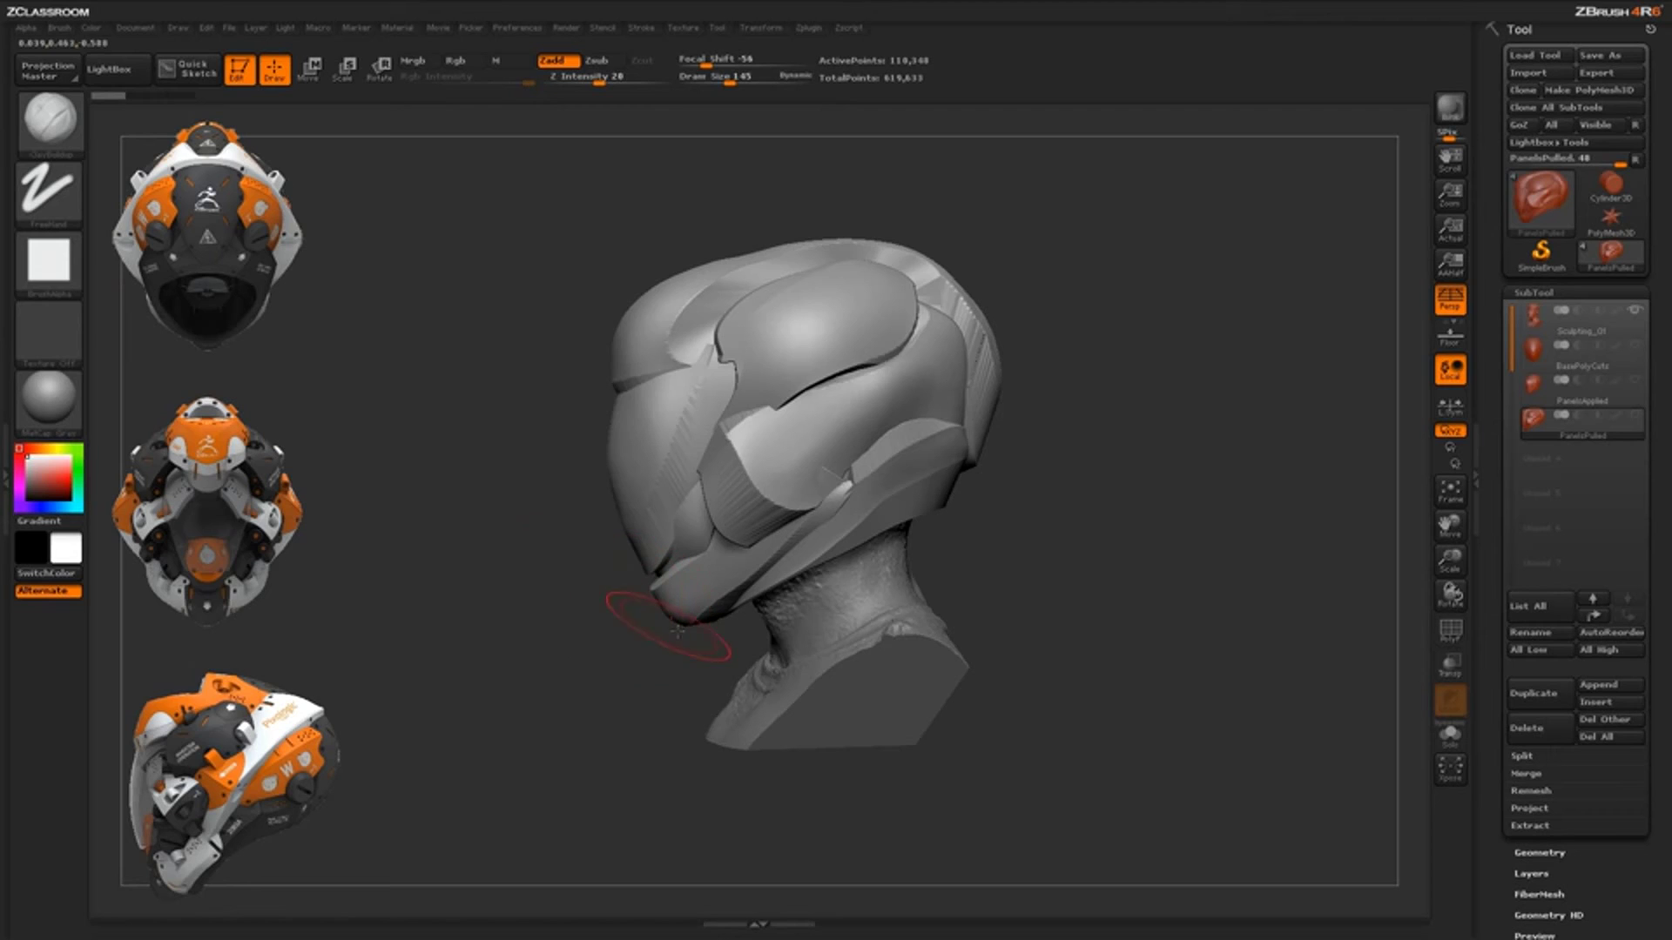
pyautogui.press('b')
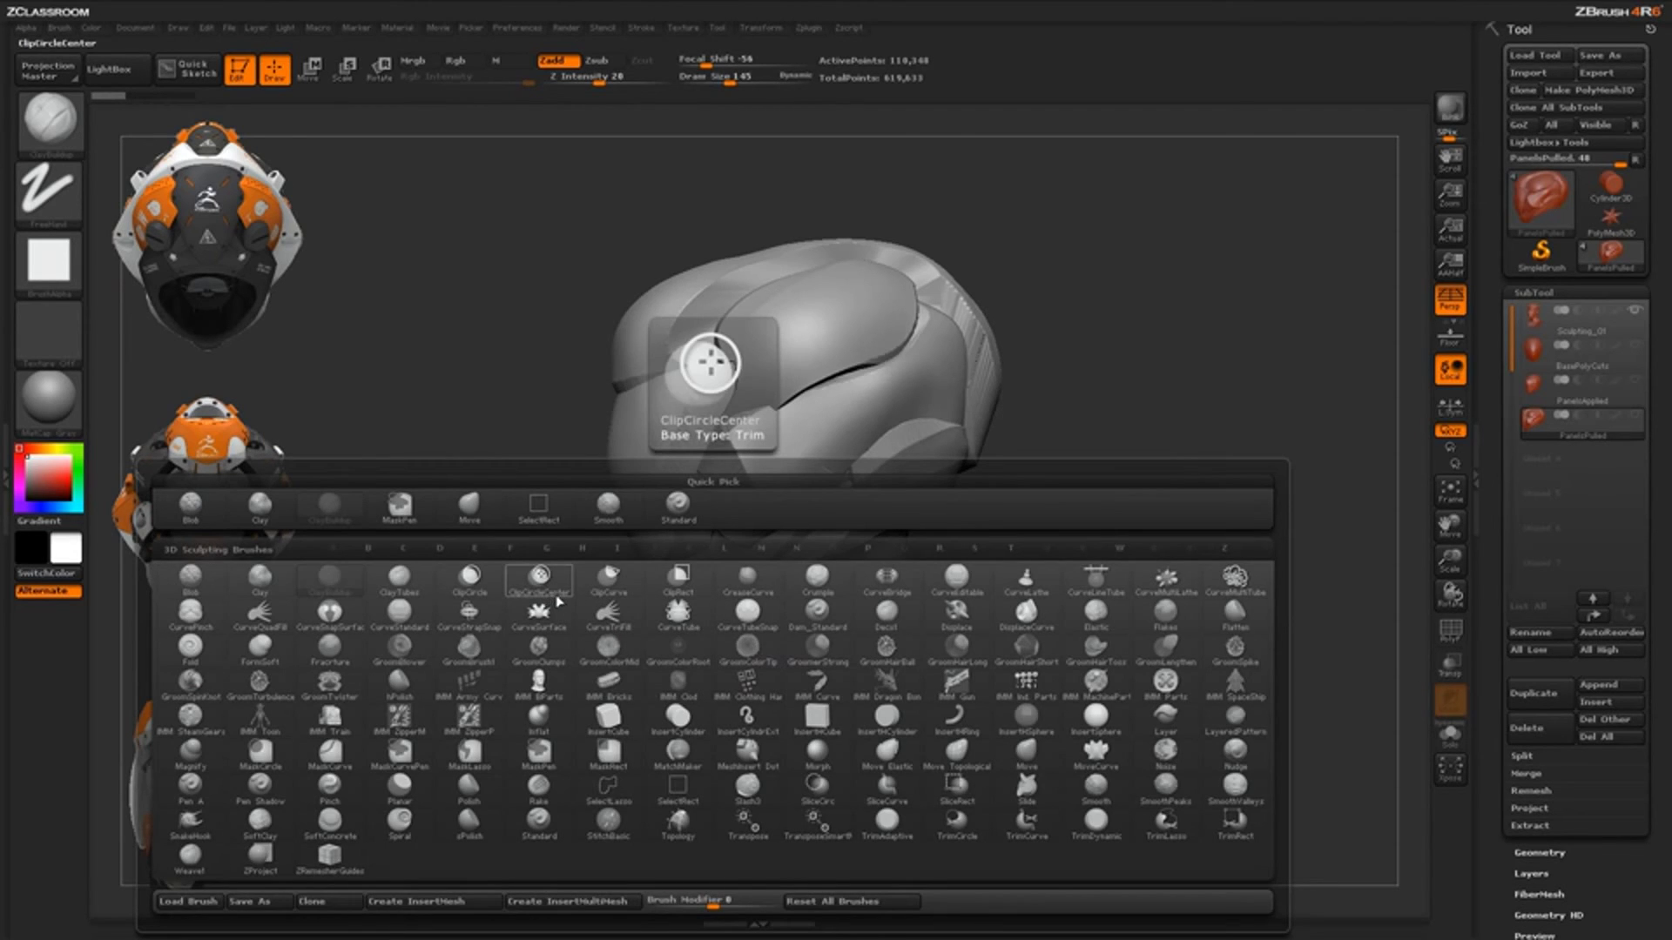
pyautogui.press('c')
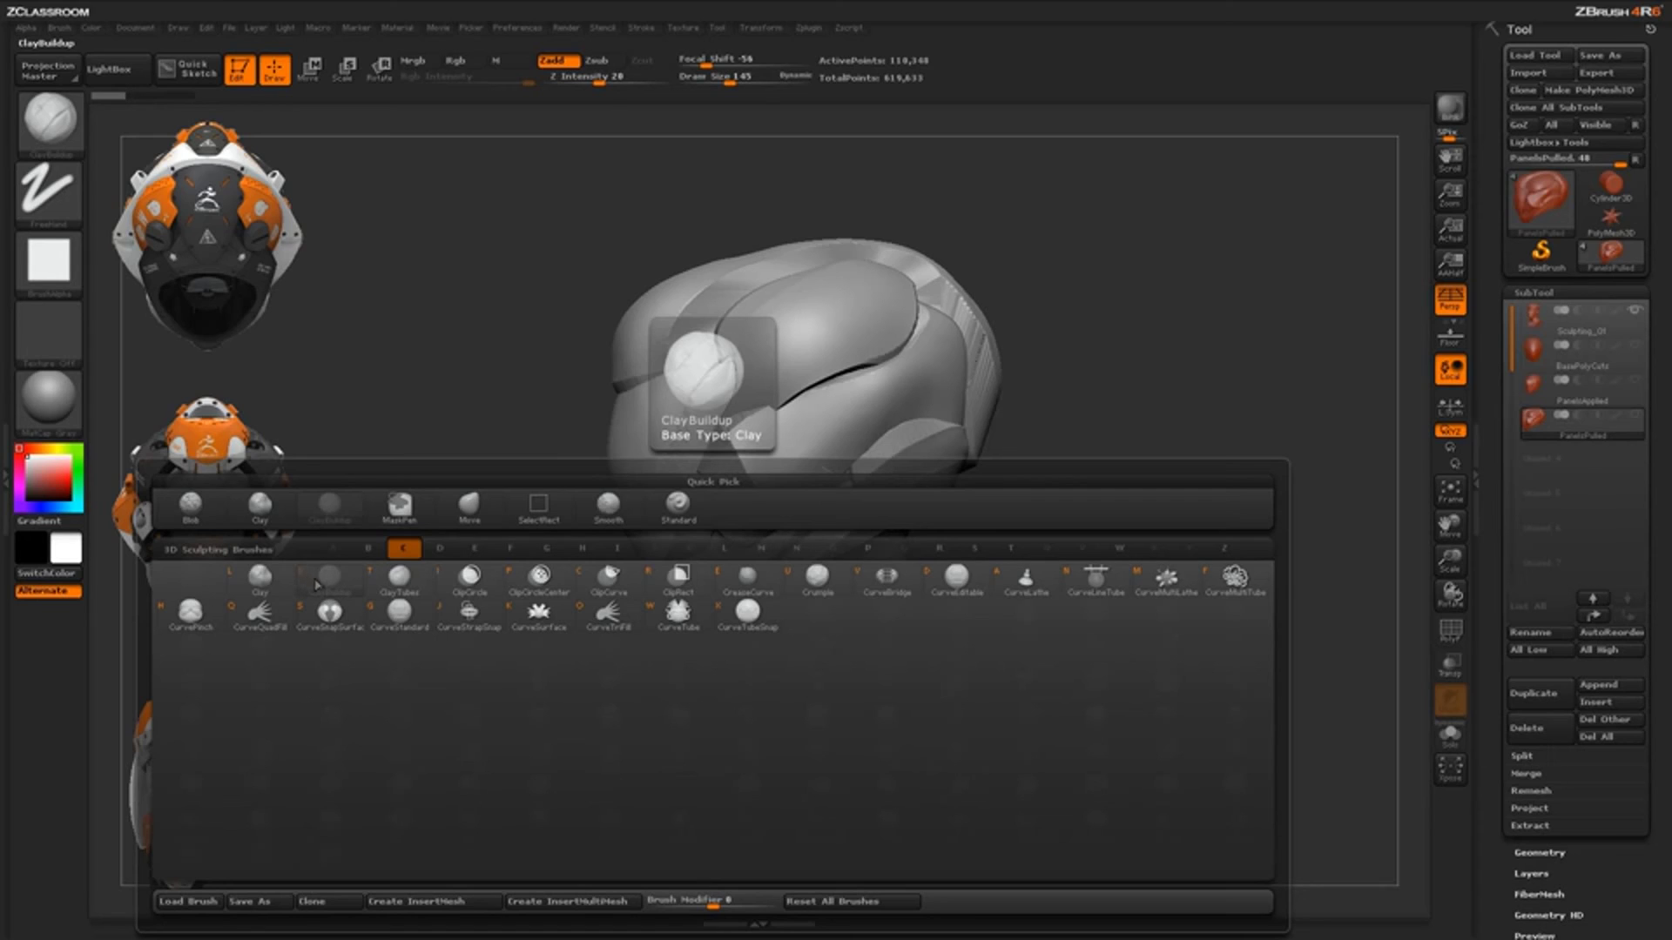
pyautogui.click(396, 585)
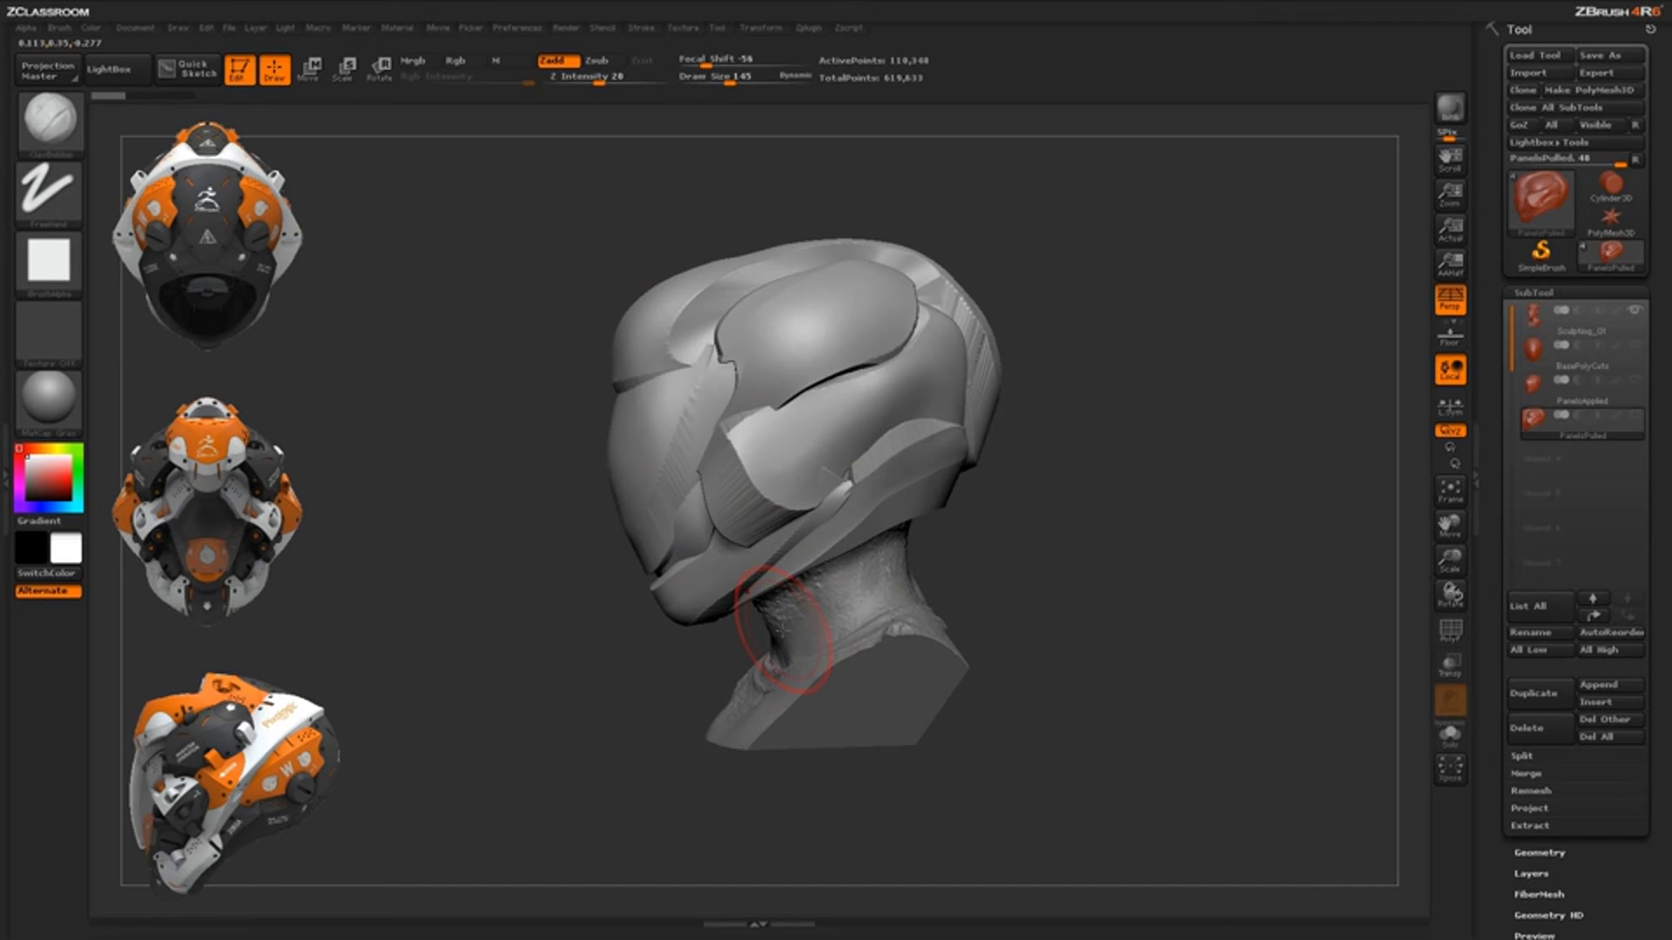
# Filter the brush palette to brushes starting with S and select the Standard brush
pyautogui.press('b')
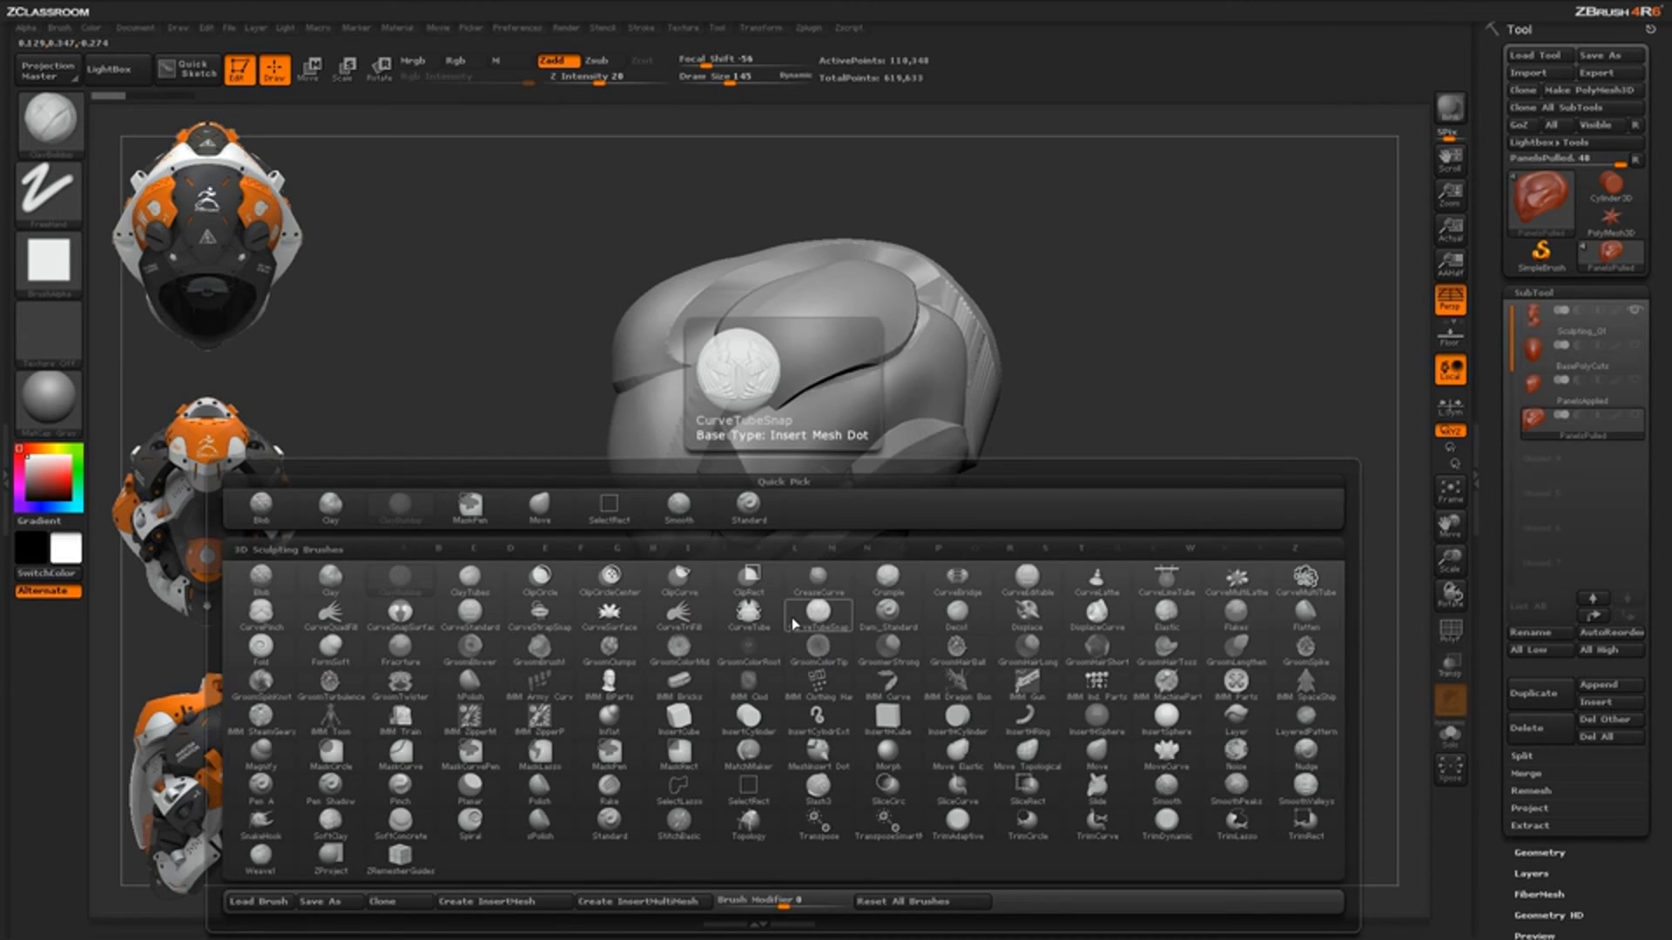
pyautogui.press('s')
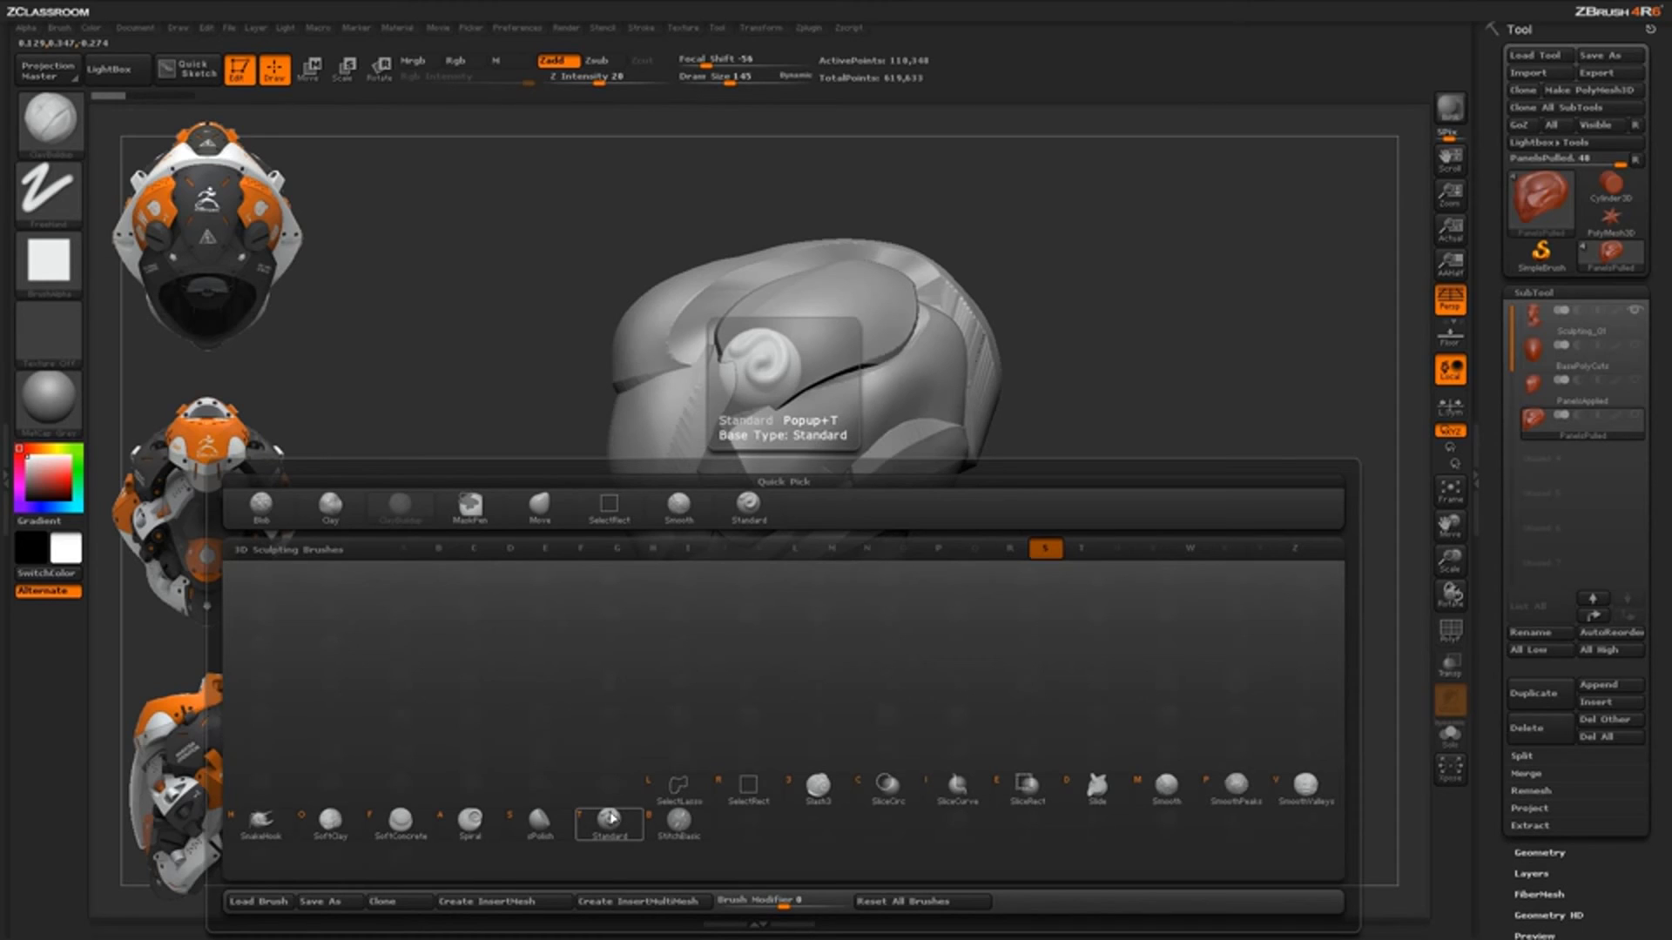
pyautogui.click(609, 821)
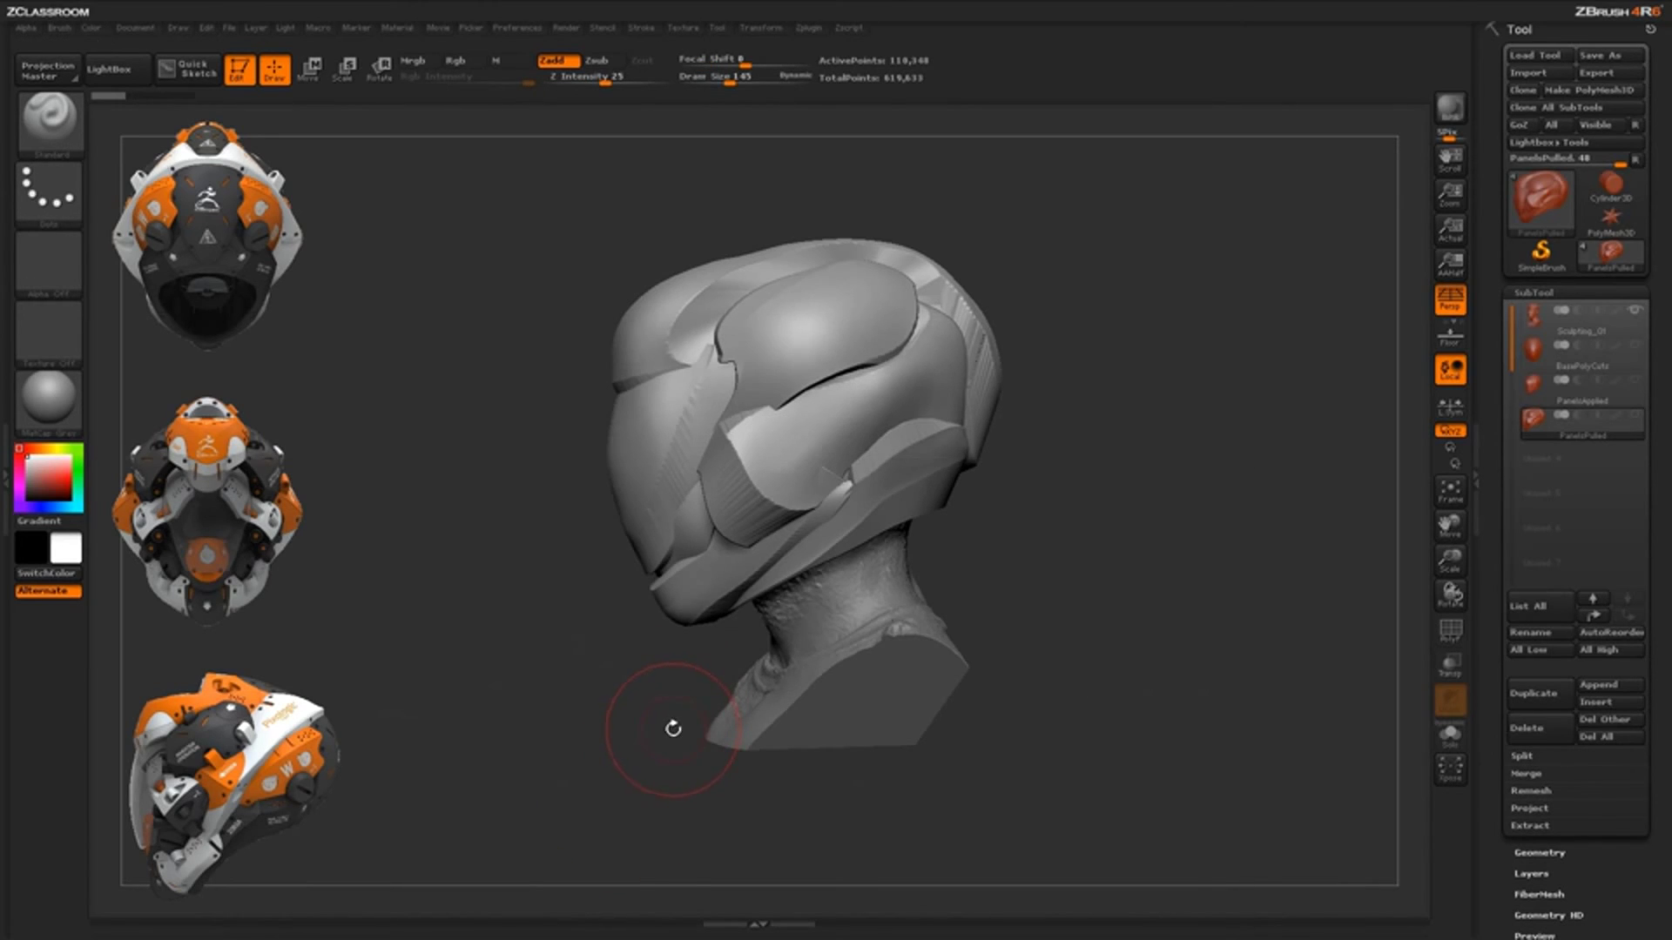
# Switch the sculpting brush to ClayBuildup and back to Standard
pyautogui.press('b')
pyautogui.press('c')
pyautogui.press('b')
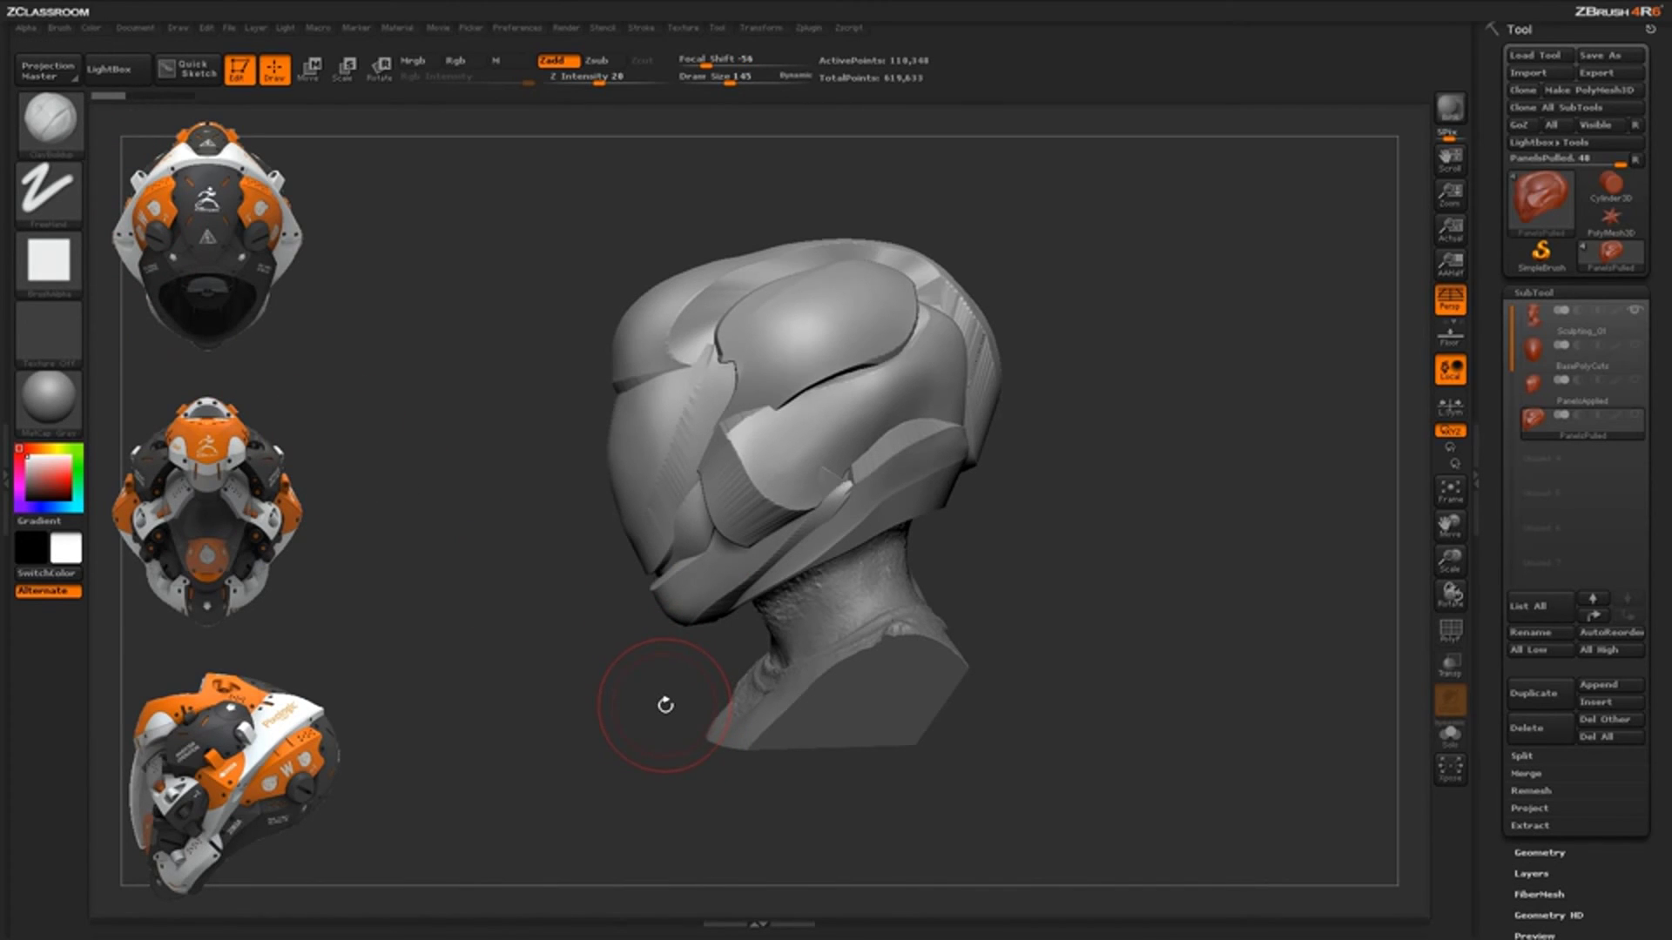
pyautogui.press('b')
pyautogui.press('s')
pyautogui.press('t')
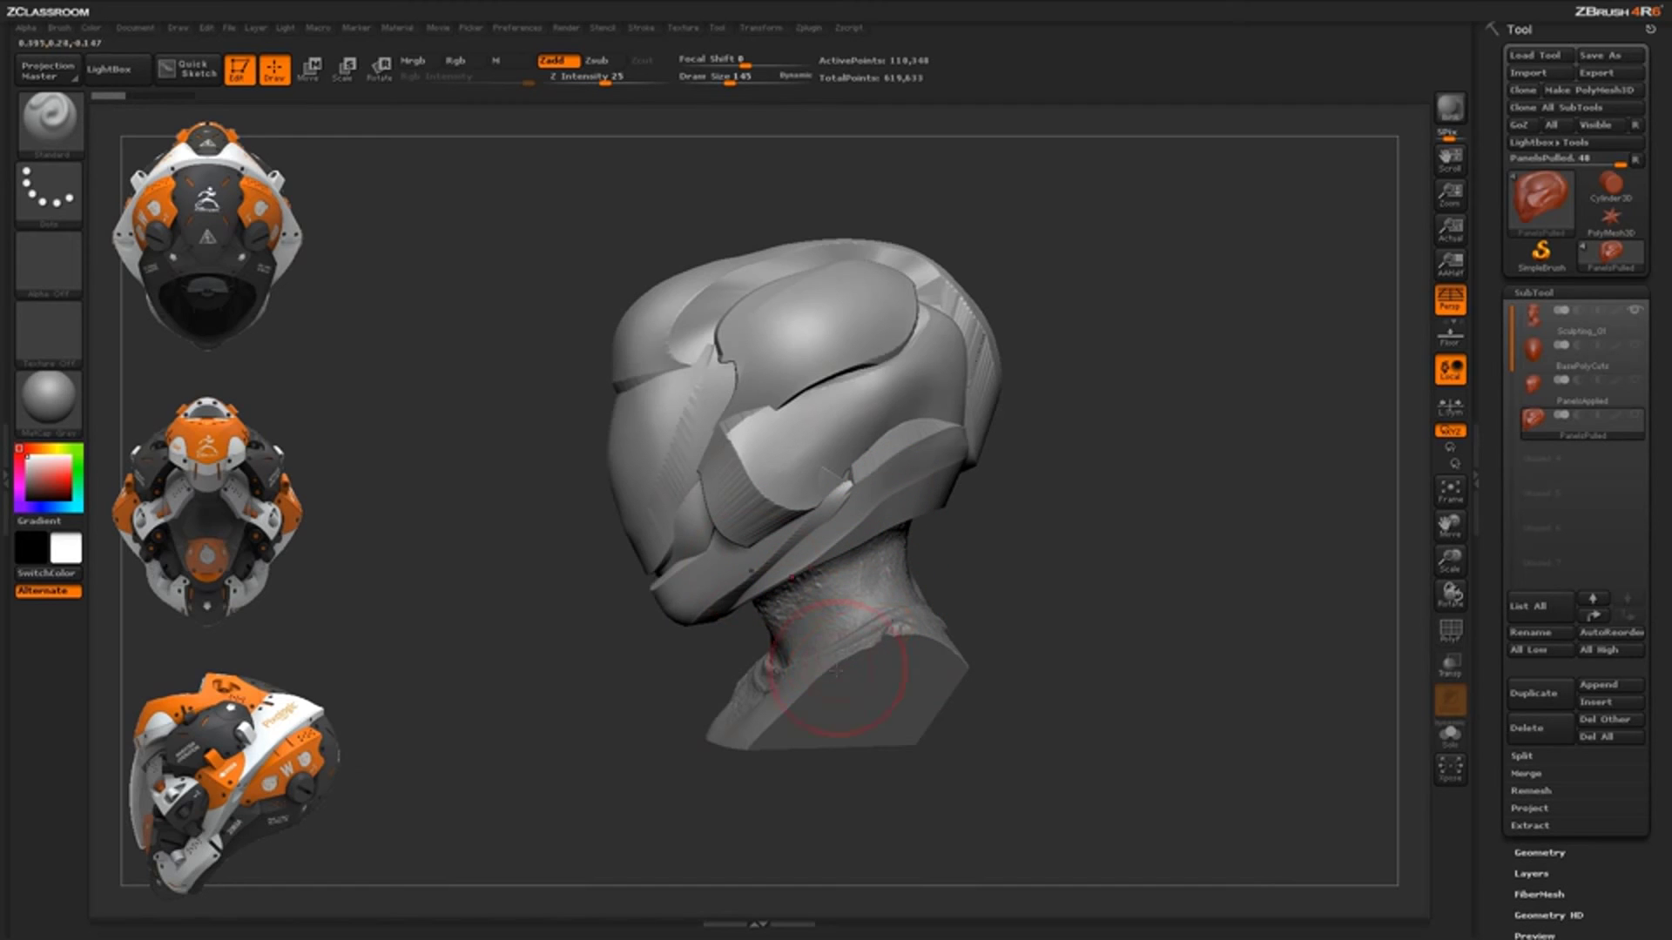
# Look over the full set of sculpting brushes in the brush palette
pyautogui.press('b')
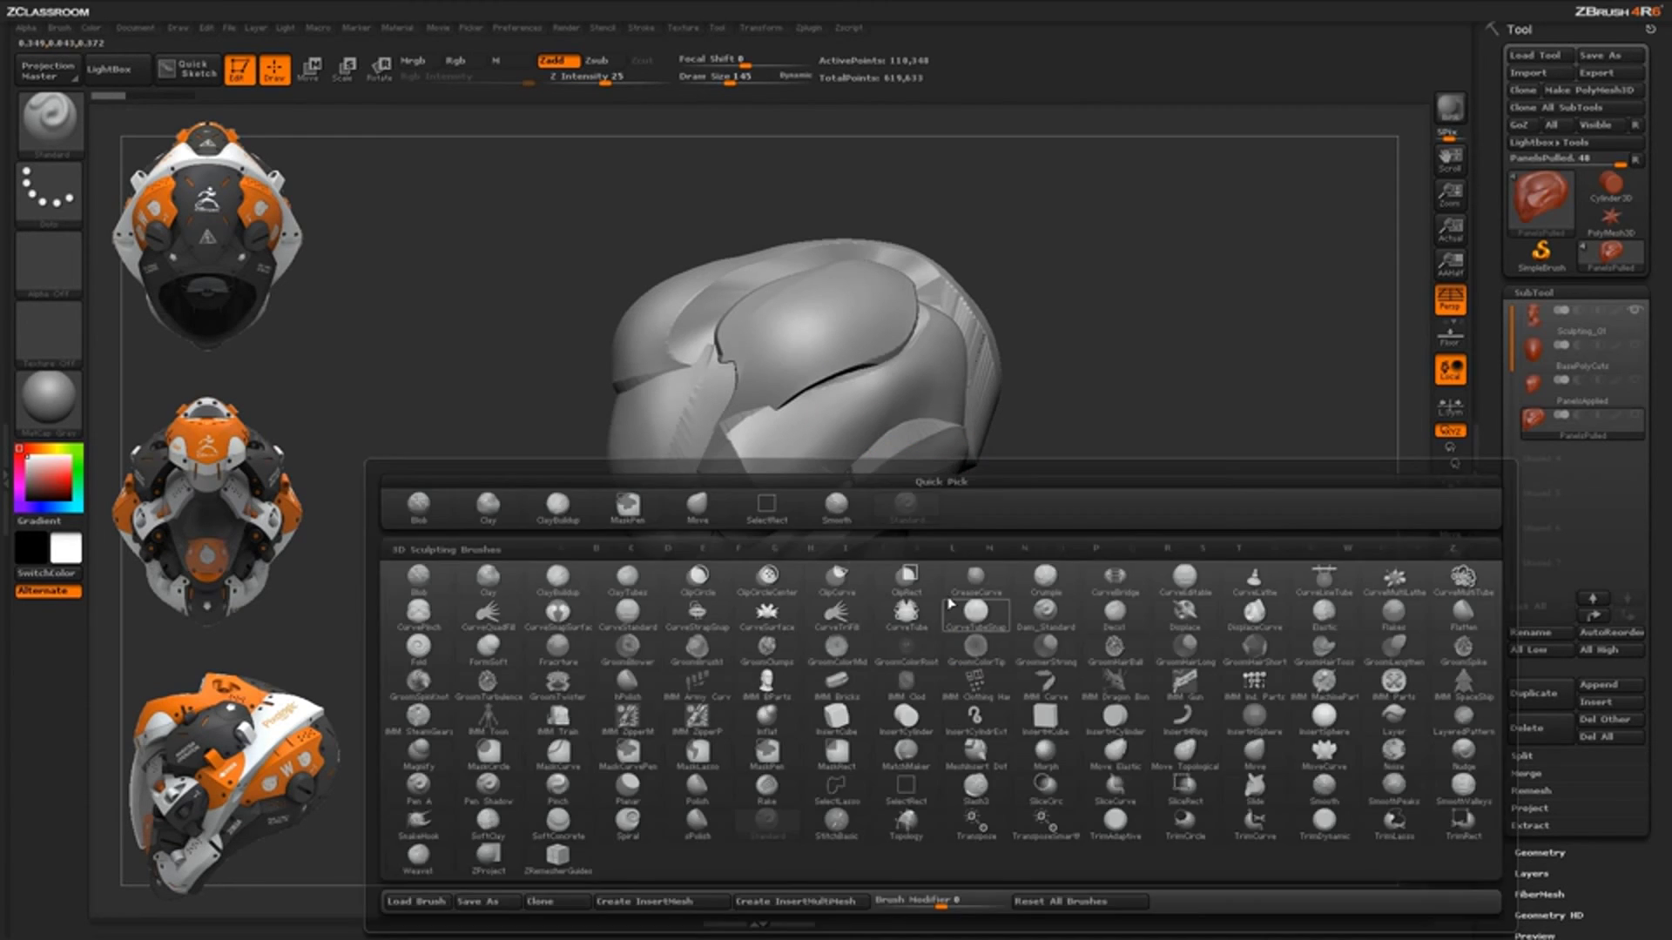
pyautogui.press('Escape')
pyautogui.press('b')
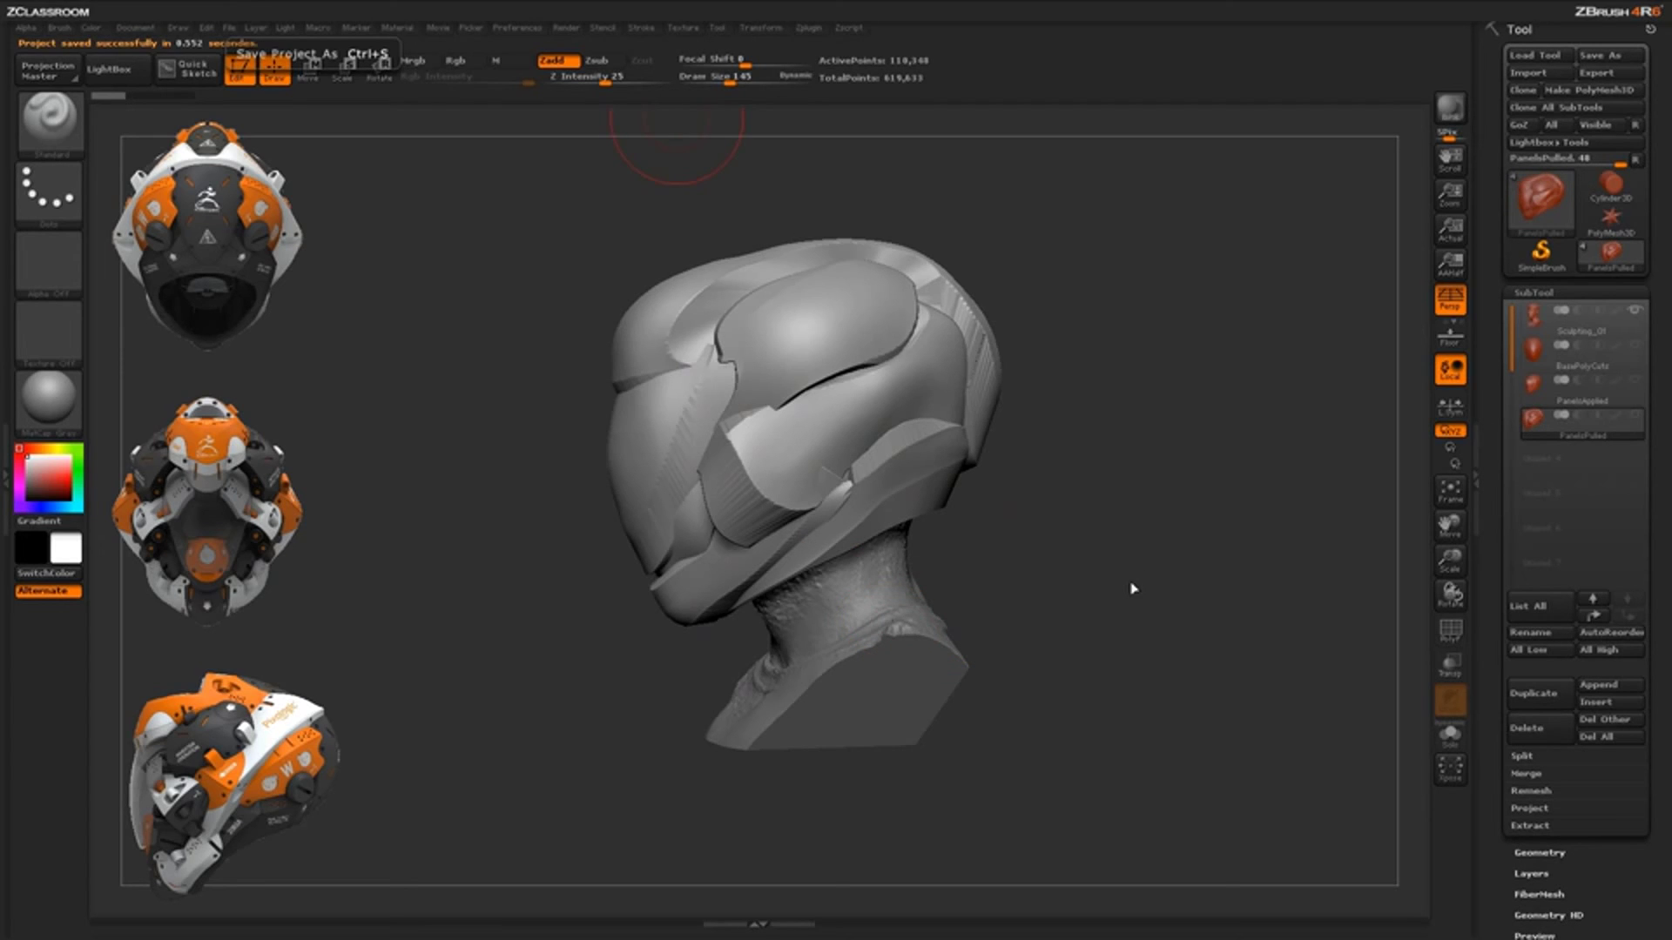
pyautogui.moveTo(1130, 586)
pyautogui.mouseDown()
pyautogui.moveTo(1086, 601)
pyautogui.moveTo(963, 466)
pyautogui.moveTo(988, 498)
pyautogui.mouseUp()
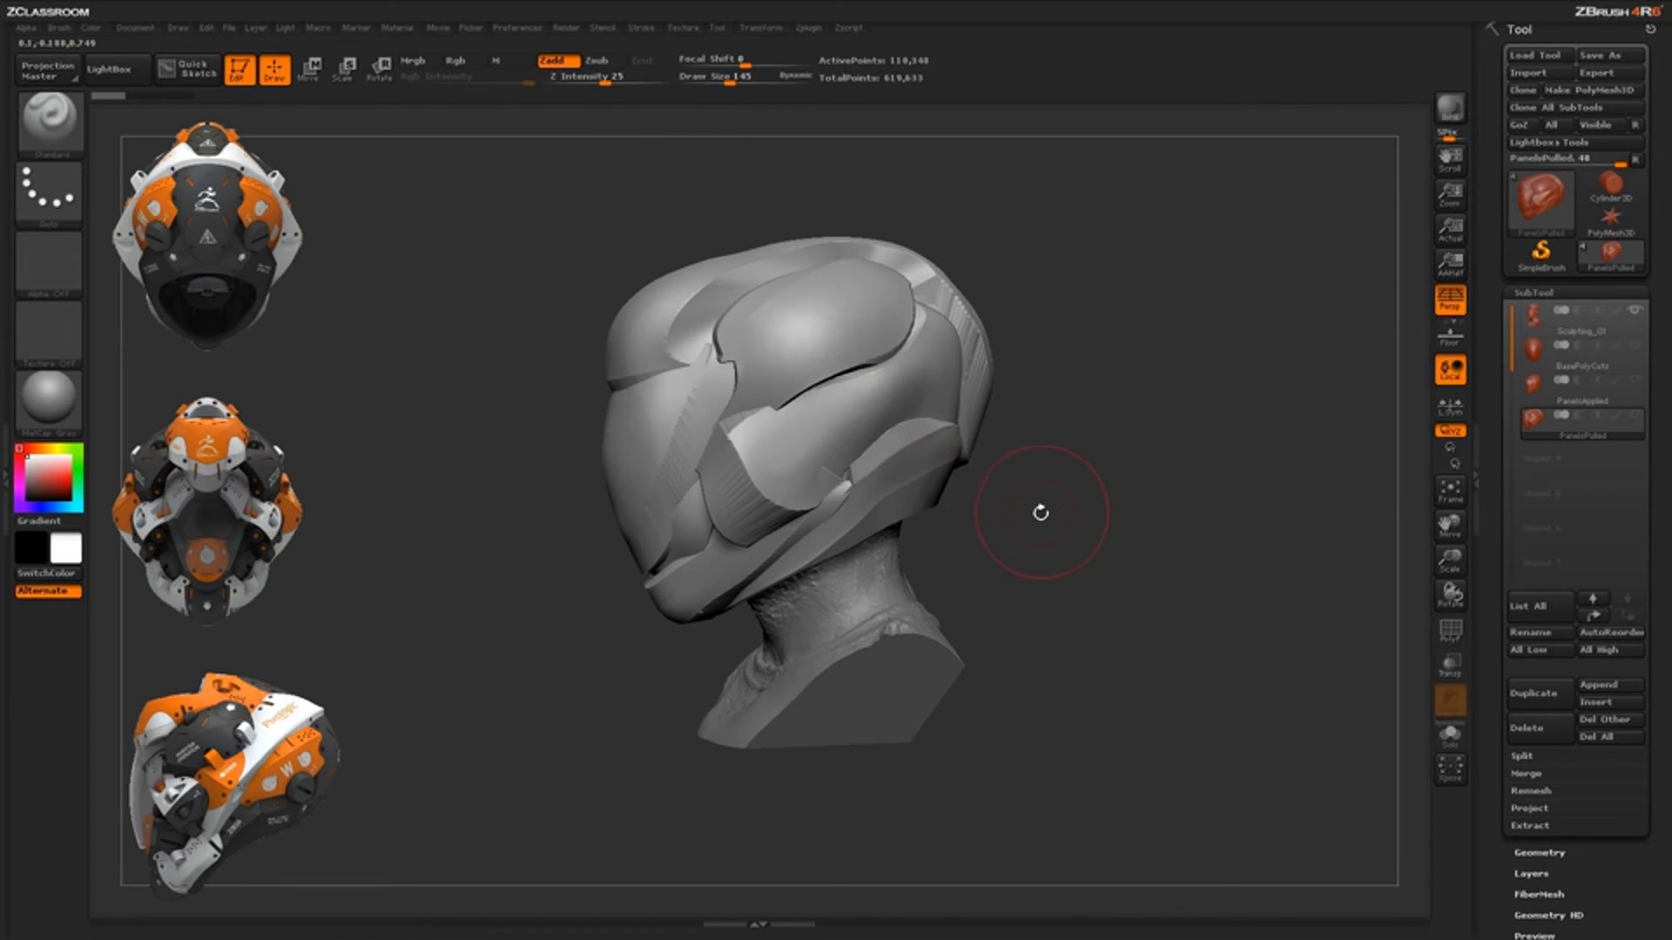
# Choose the ClayBuildup brush and set its draw size to 69
pyautogui.press('b')
pyautogui.press('c')
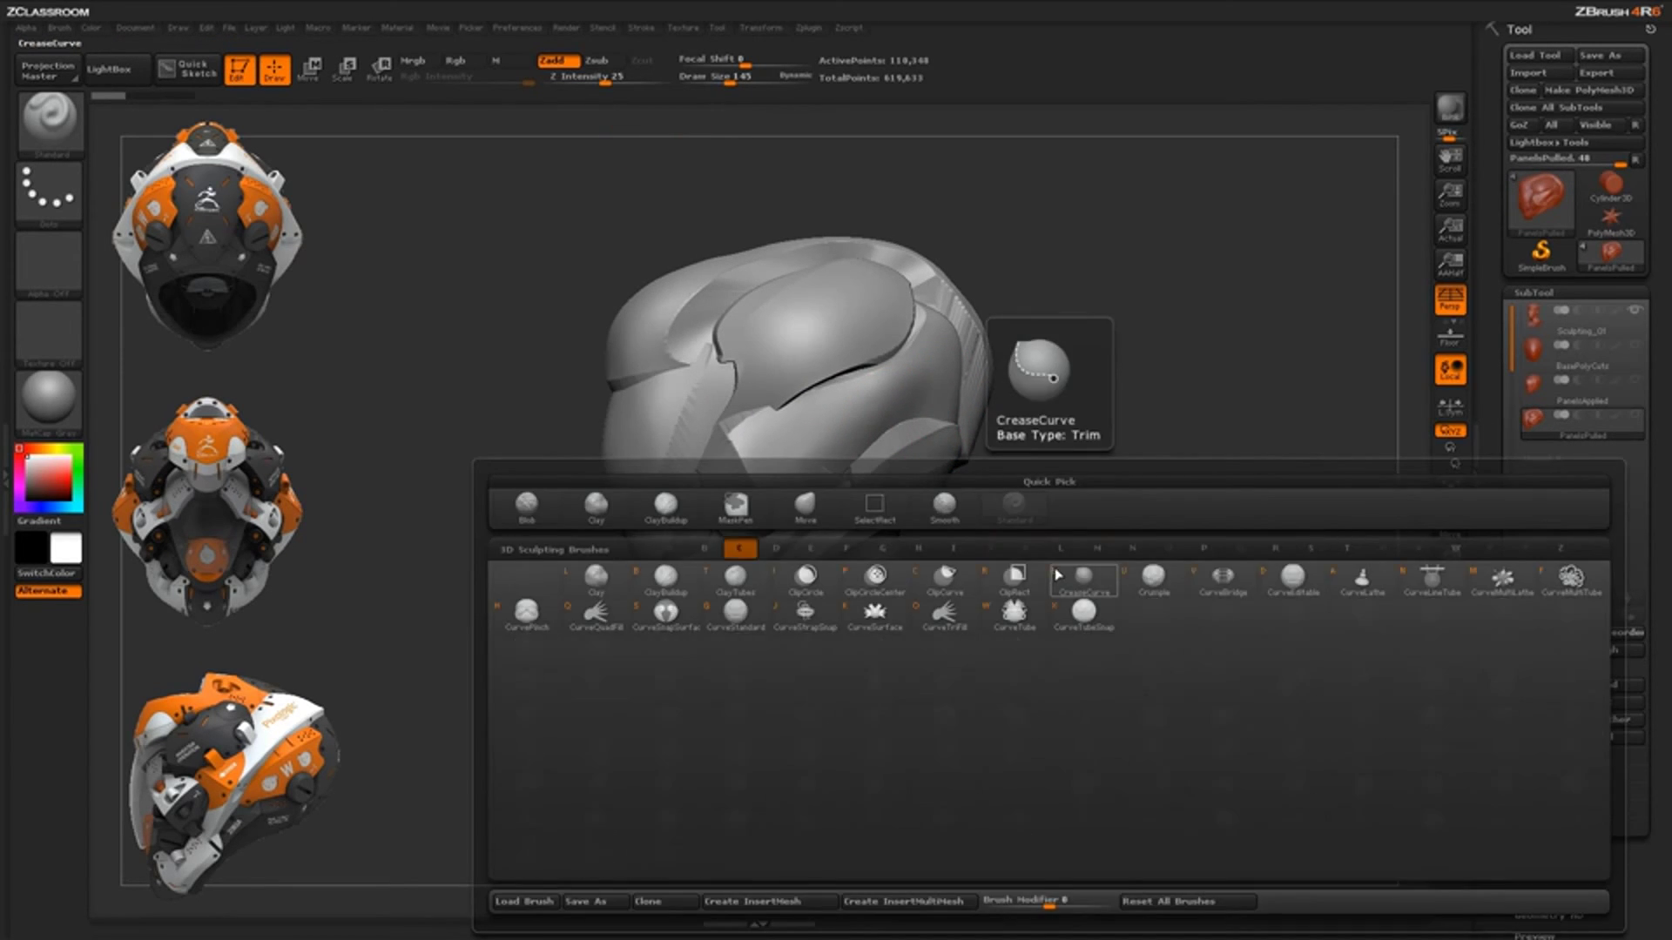
pyautogui.press('b')
pyautogui.press('space')
pyautogui.moveTo(876, 451); pyautogui.dragTo(852, 454)
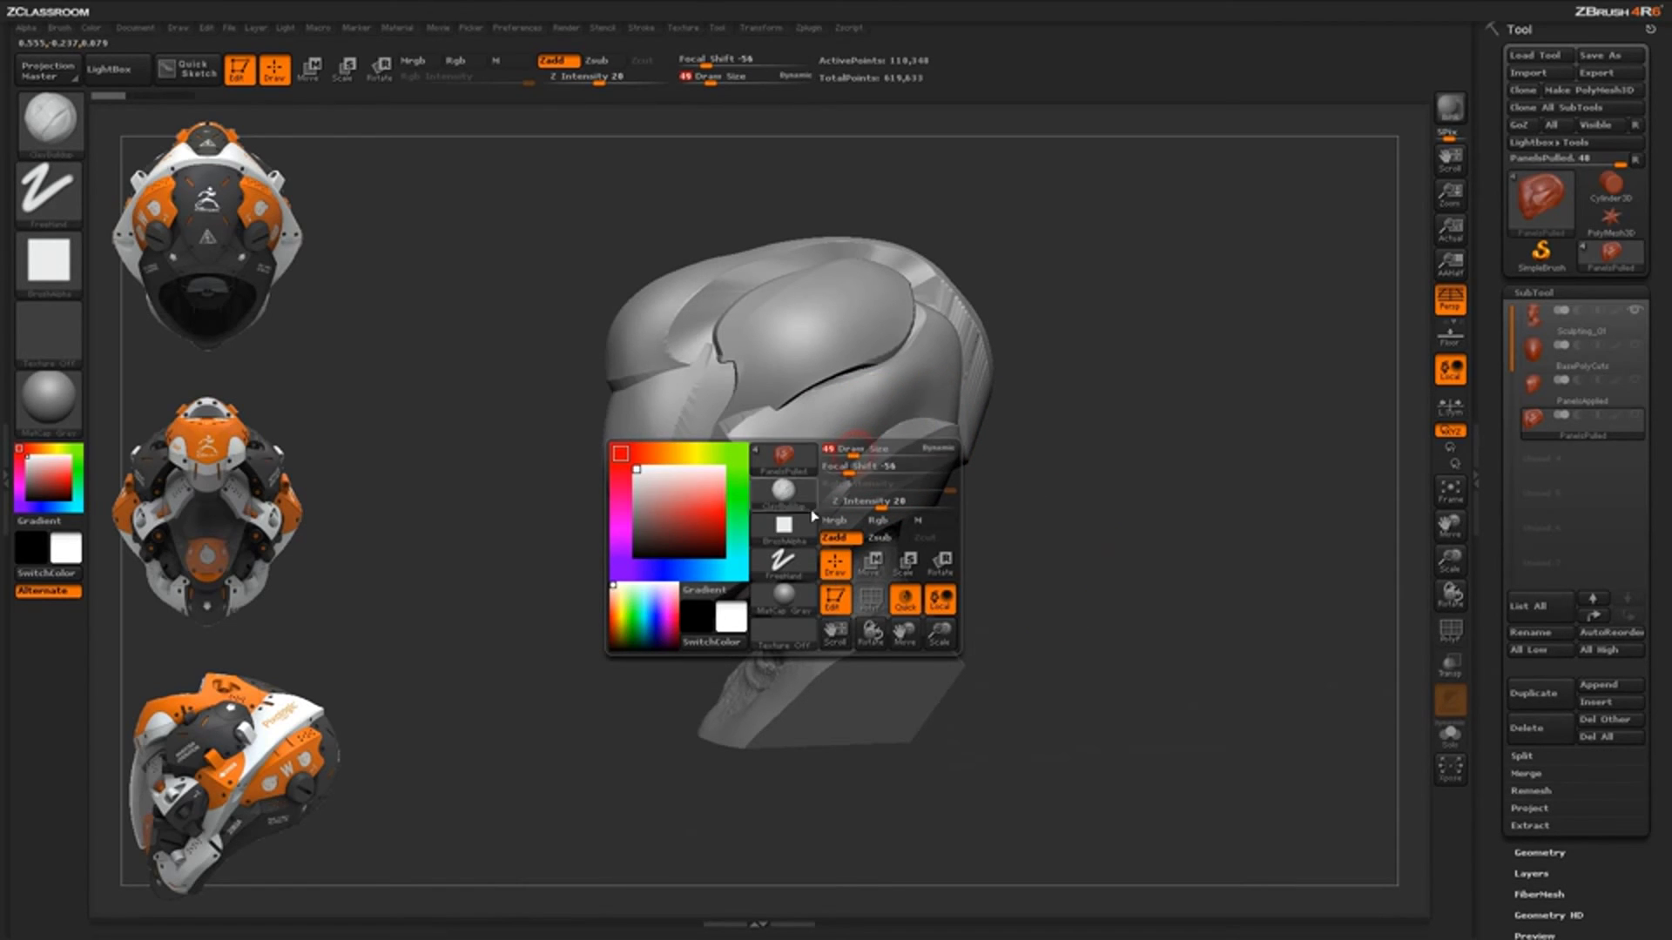
pyautogui.moveTo(1042, 513); pyautogui.dragTo(1076, 554)
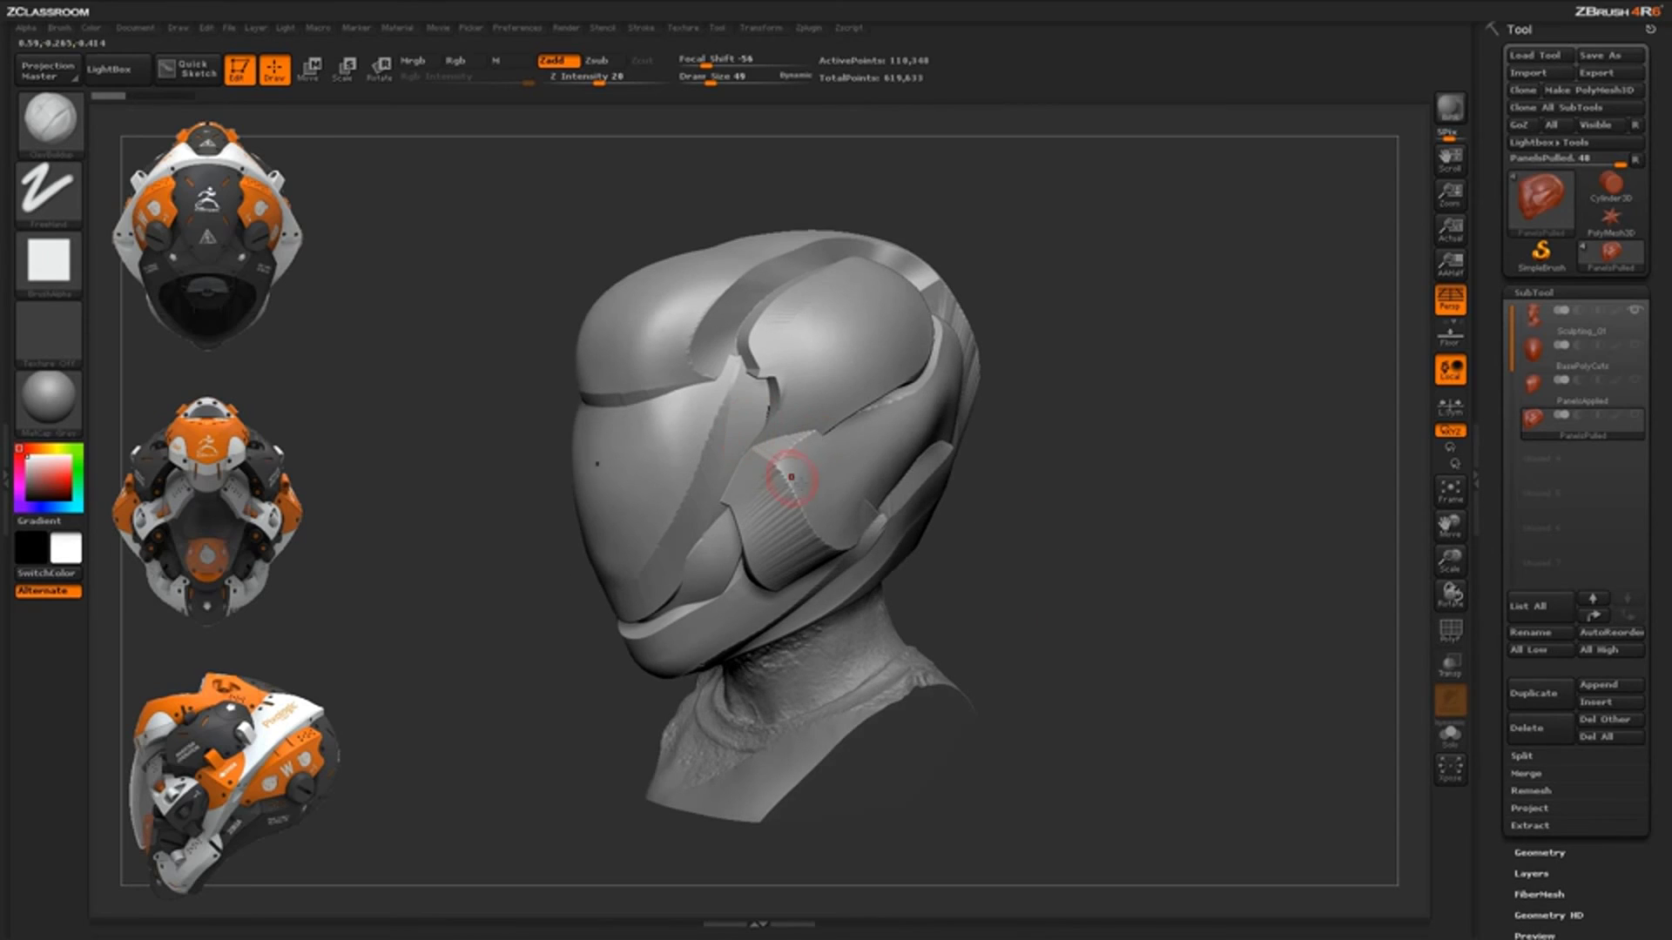
pyautogui.press('space')
pyautogui.moveTo(810, 475)
pyautogui.mouseDown()
pyautogui.moveTo(797, 478)
pyautogui.moveTo(813, 475)
pyautogui.mouseUp()
pyautogui.press('s')
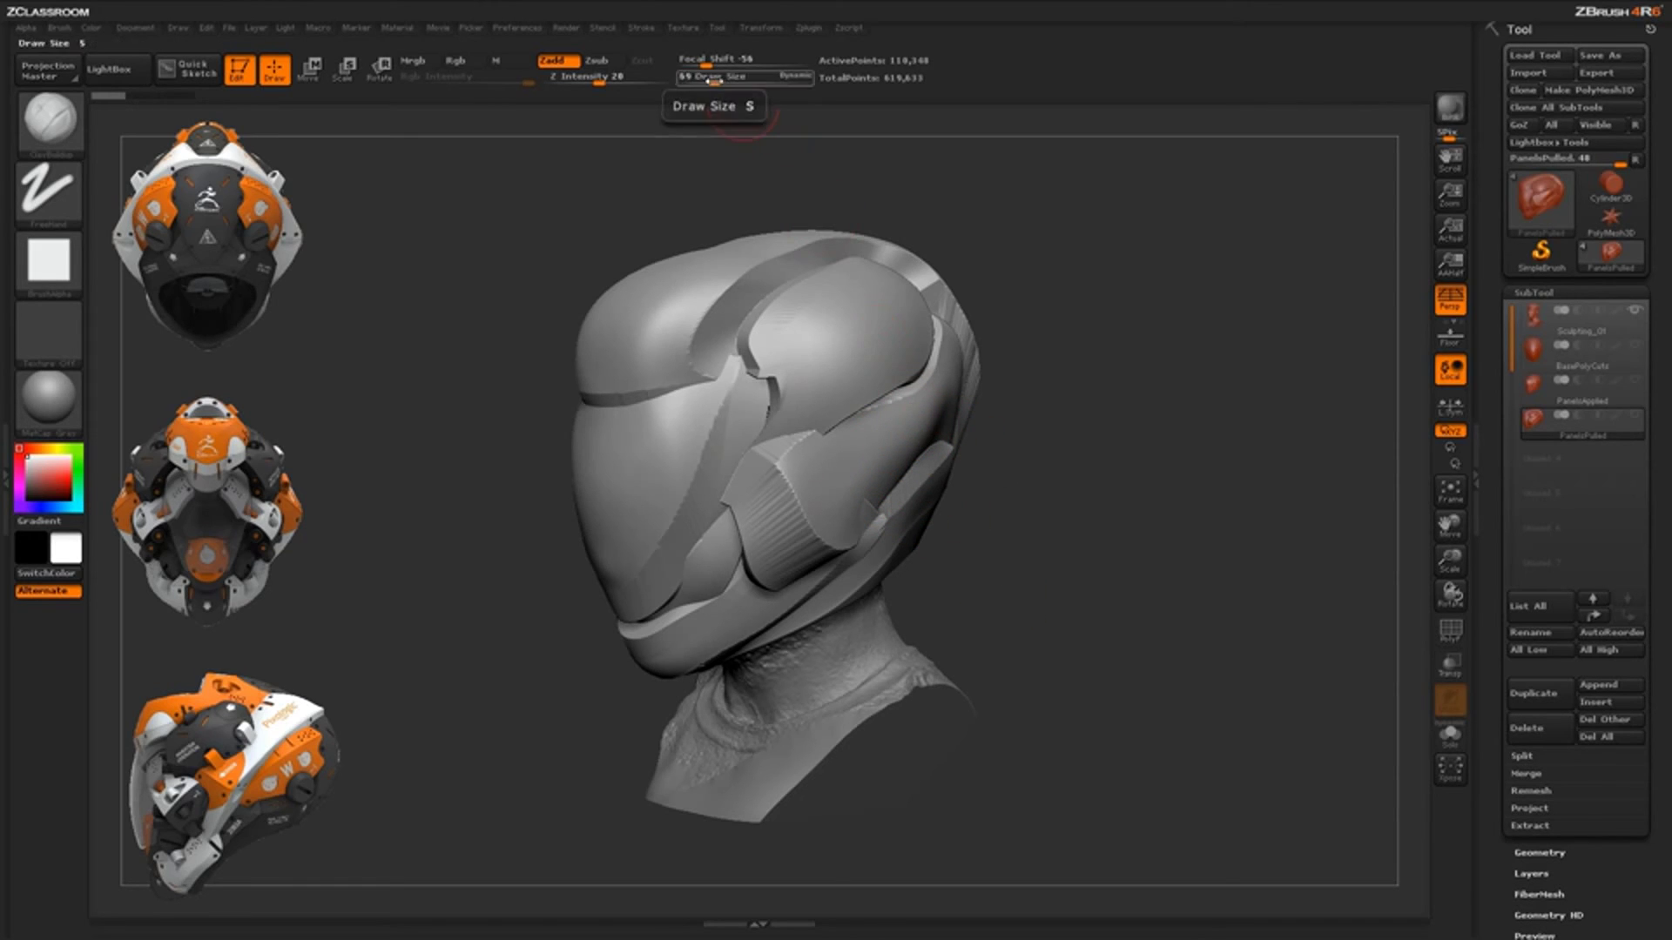
# Try a ClayBuildup stroke on the helmet's side panel and undo it with the polyframe displayed
pyautogui.moveTo(1030, 501)
pyautogui.mouseDown()
pyautogui.moveTo(1022, 529)
pyautogui.moveTo(989, 531)
pyautogui.mouseUp()
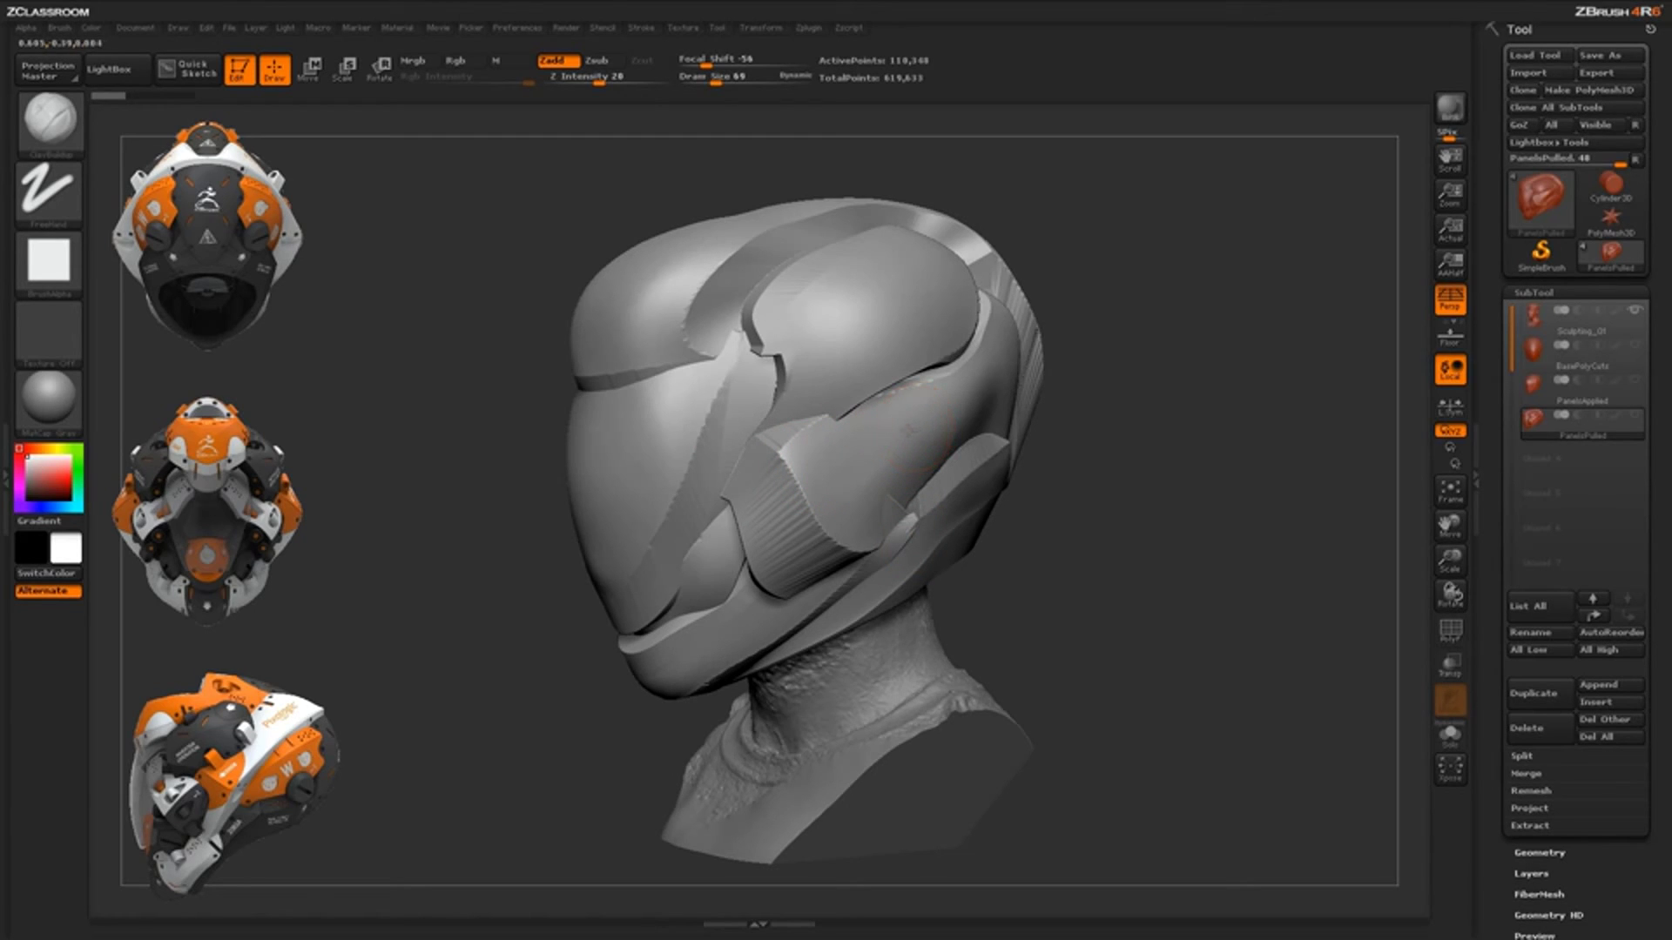
pyautogui.moveTo(842, 498)
pyautogui.mouseDown()
pyautogui.moveTo(818, 522)
pyautogui.moveTo(902, 435)
pyautogui.moveTo(818, 517)
pyautogui.mouseUp()
pyautogui.moveTo(1066, 578)
pyautogui.mouseDown()
pyautogui.moveTo(1116, 579)
pyautogui.moveTo(1082, 604)
pyautogui.moveTo(1036, 600)
pyautogui.moveTo(856, 444)
pyautogui.mouseUp()
pyautogui.click(1450, 634)
pyautogui.hotkey('ctrl', 'z')
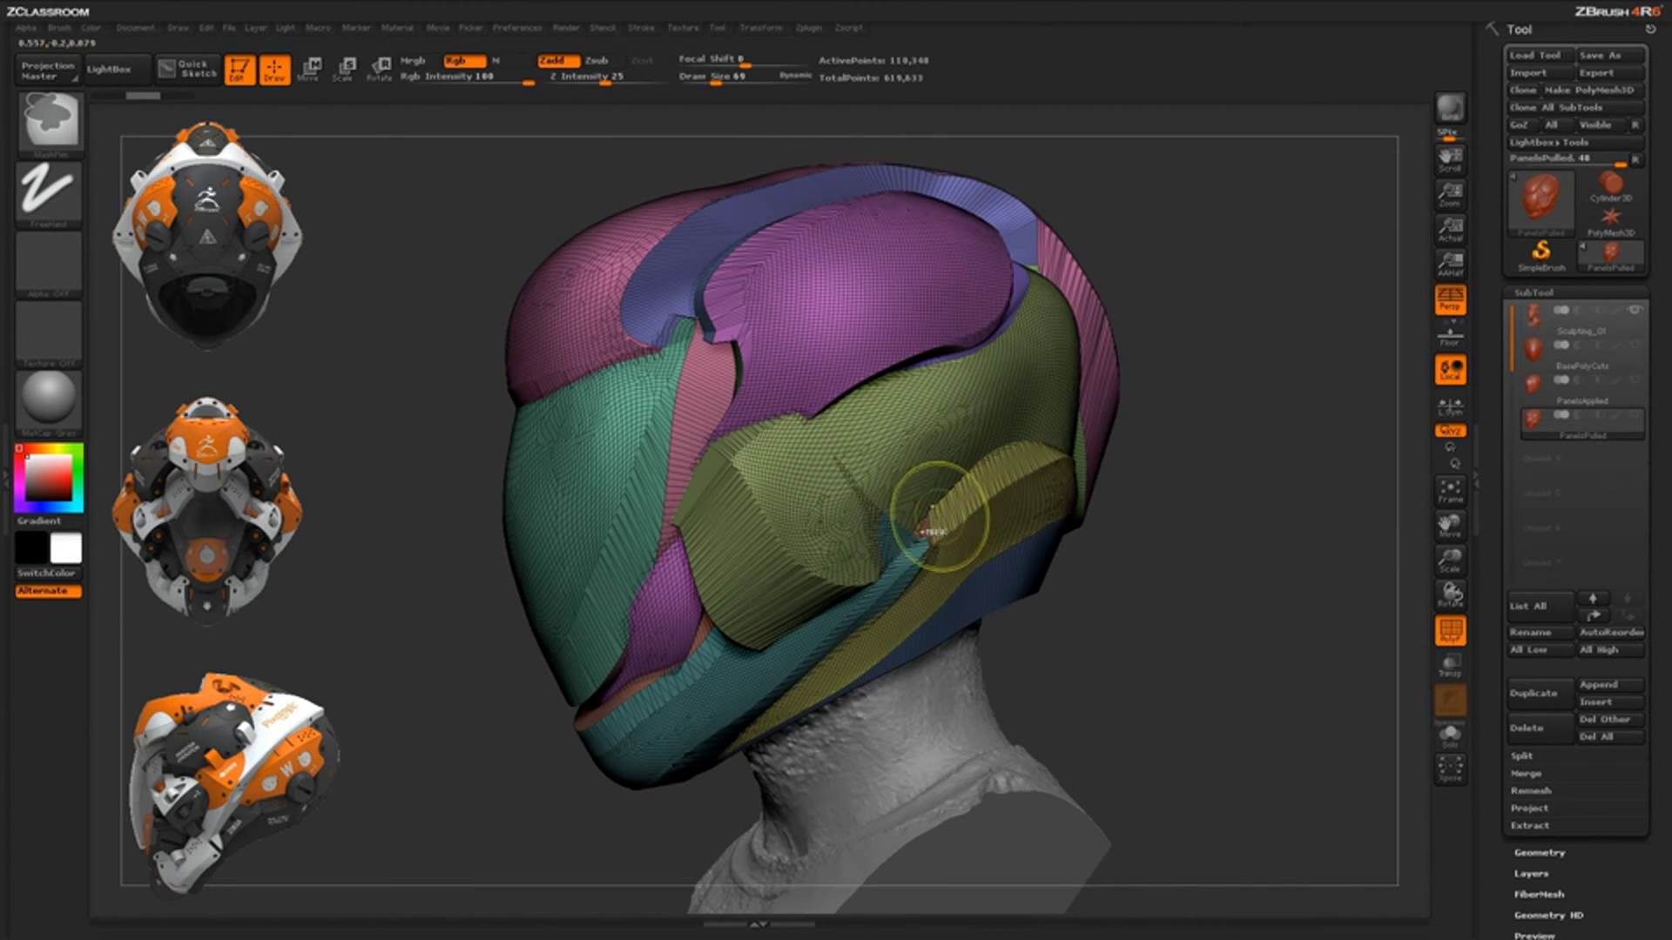
# Set Mask By Polygroups to 0 in the brush's auto masking settings and hide the polyframe
pyautogui.click(58, 31)
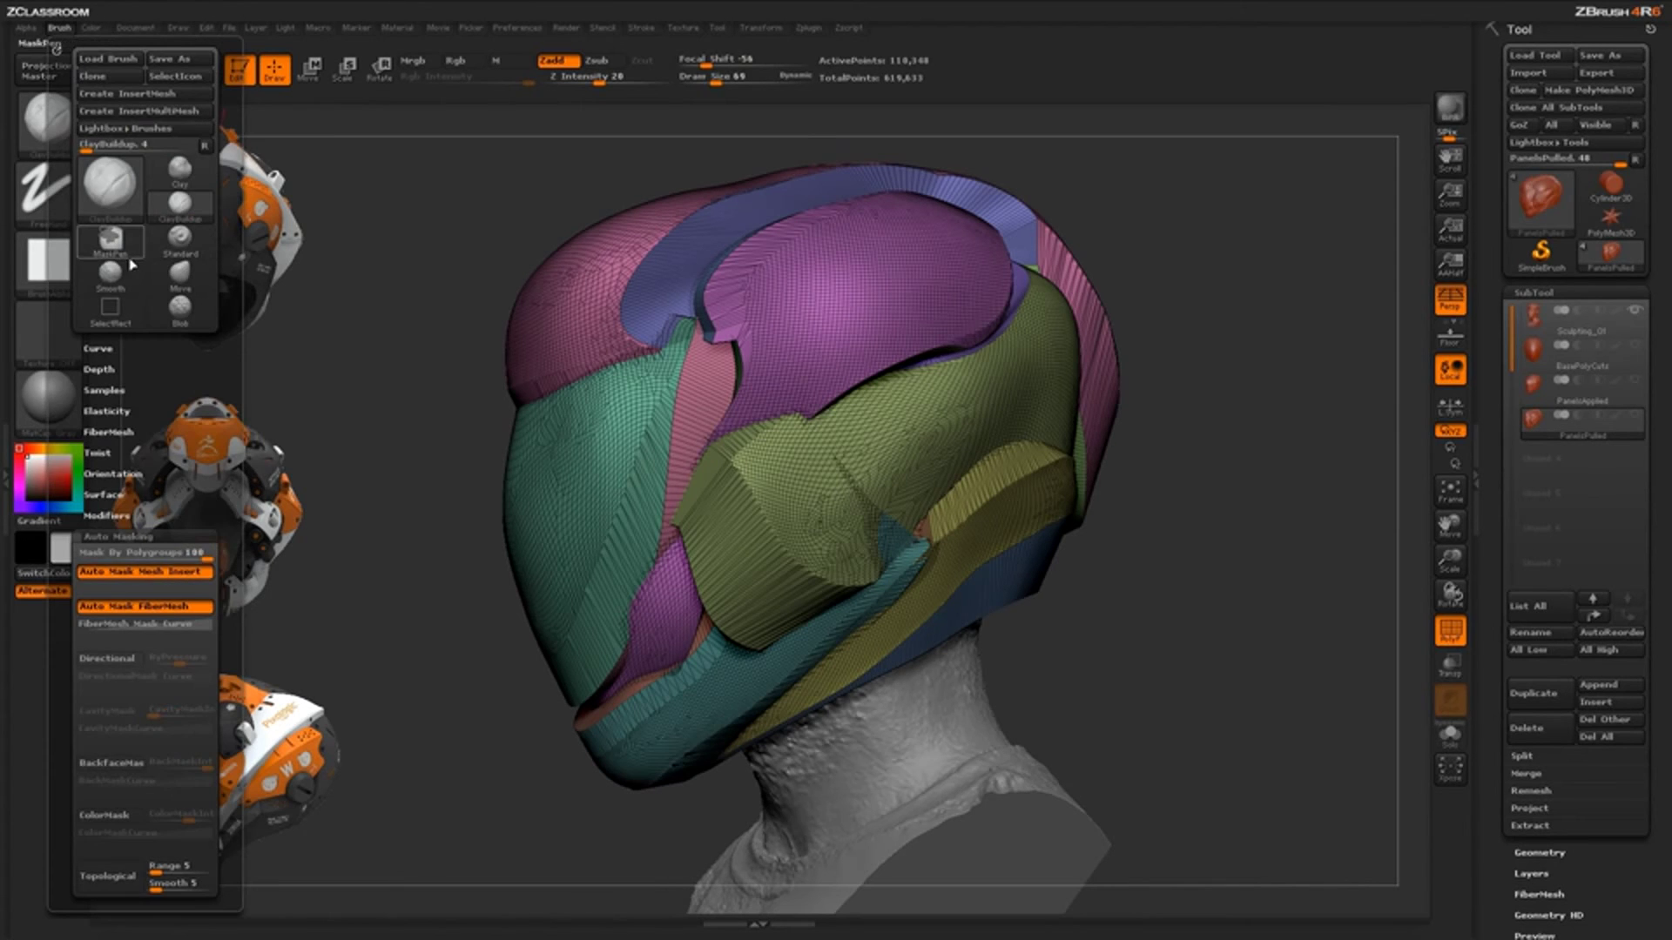
pyautogui.click(176, 552)
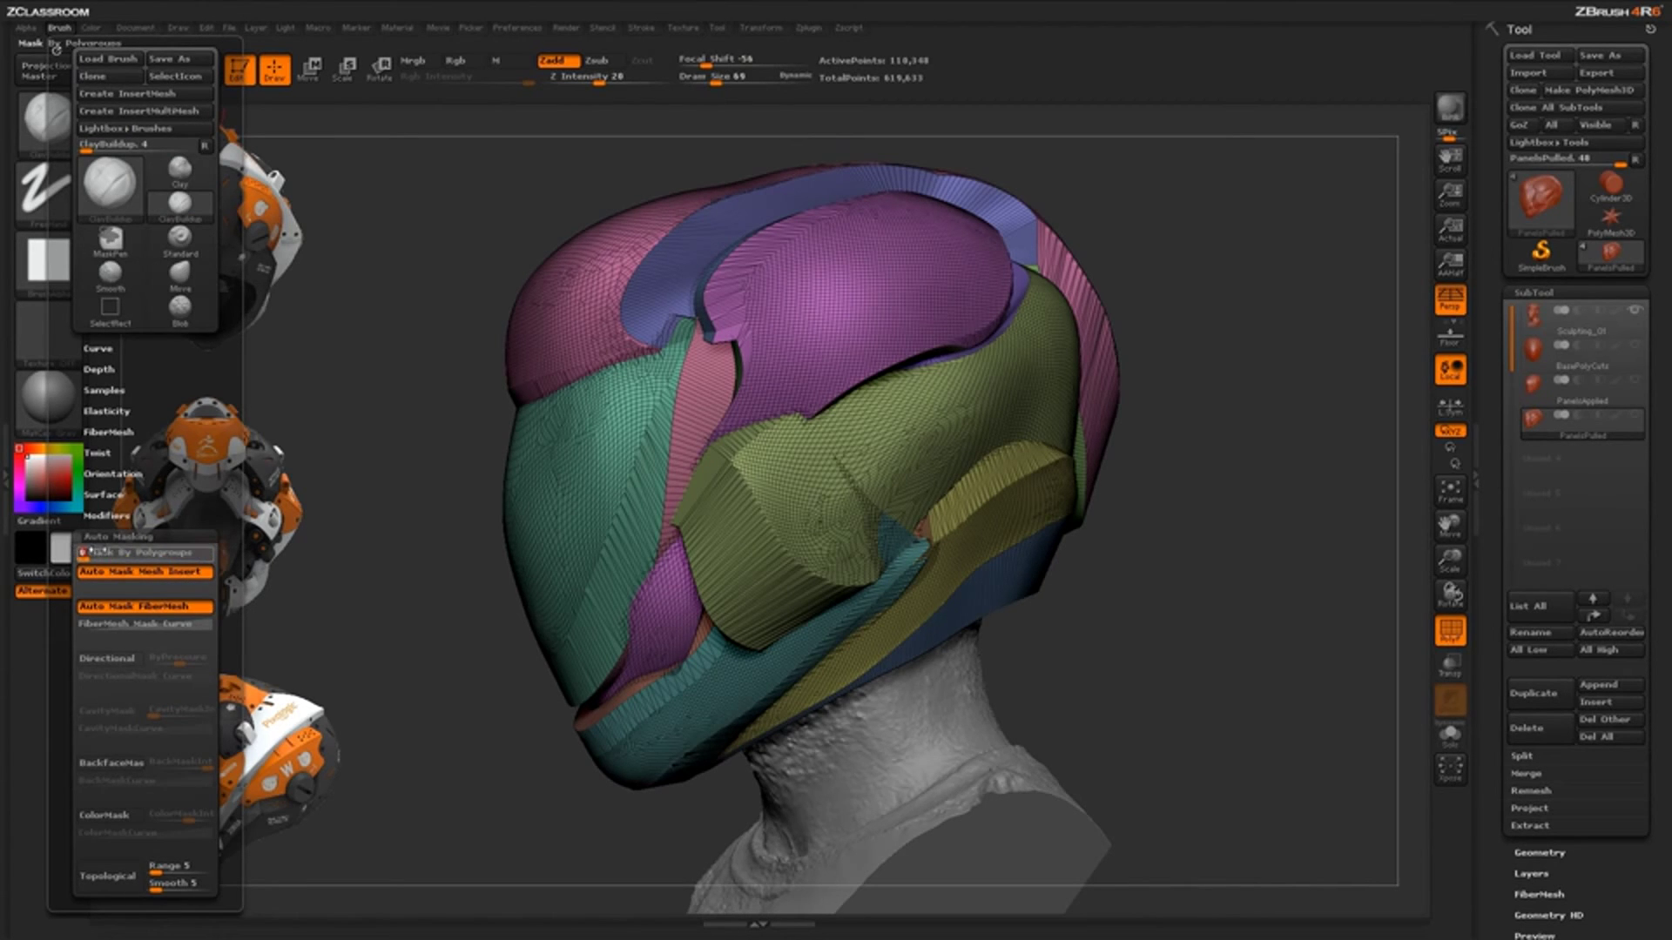
pyautogui.moveTo(1181, 505); pyautogui.dragTo(1240, 513)
pyautogui.click(1449, 631)
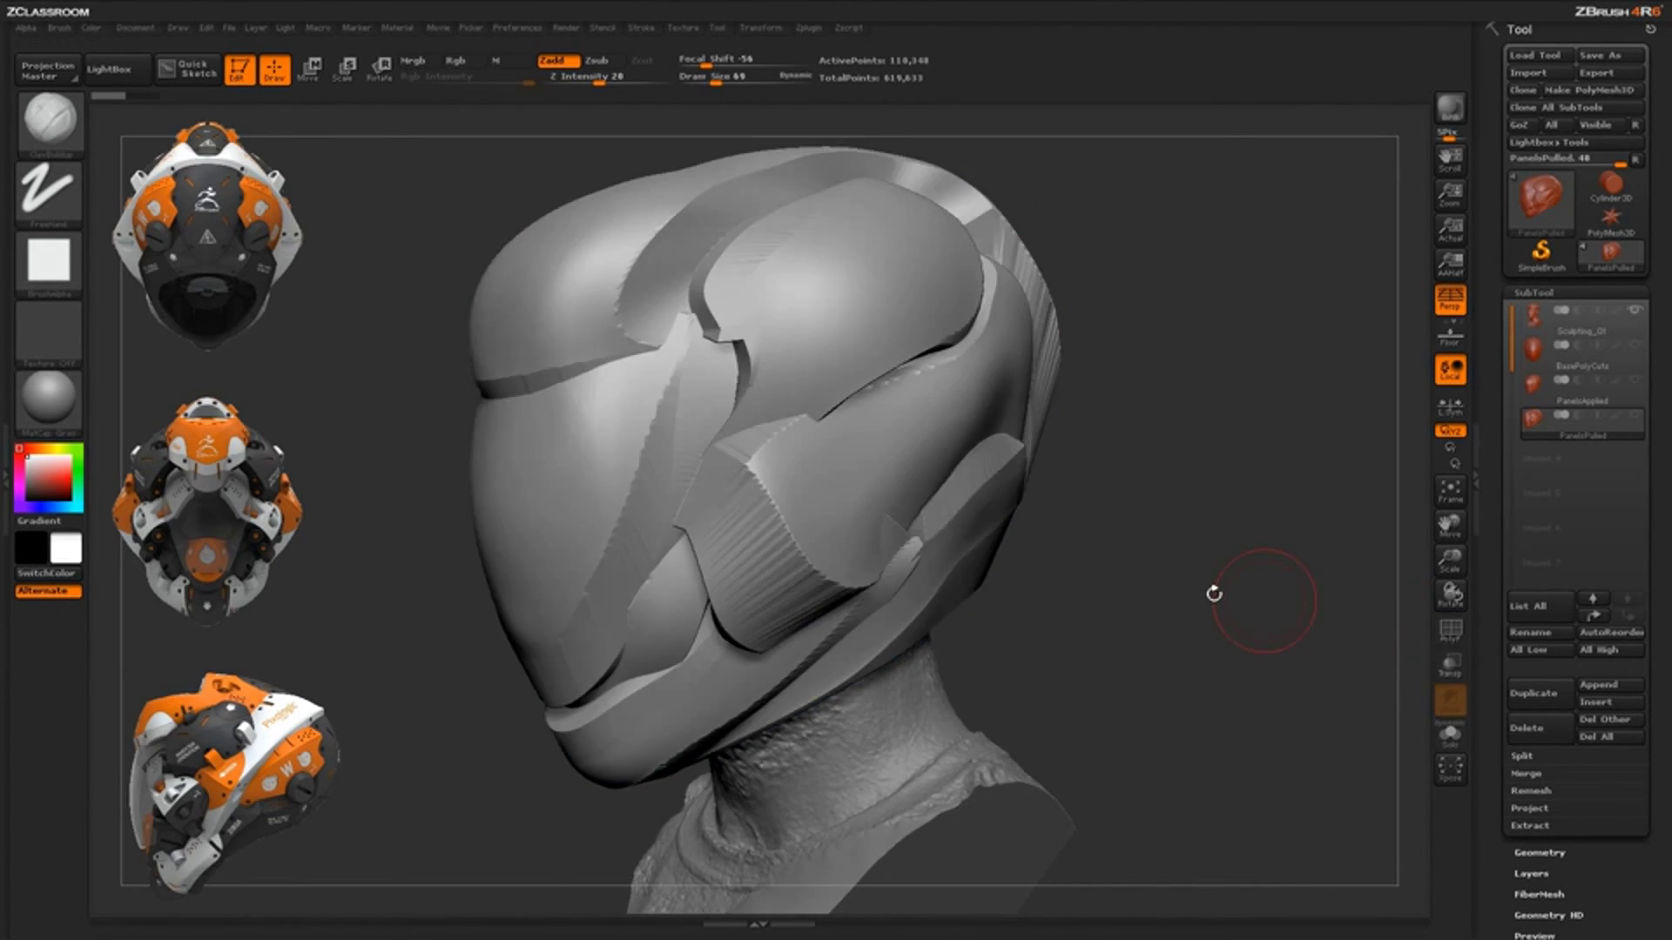
# Build up clay across the border between the ribbed side panel and its neighbouring surface, and undo those strokes
pyautogui.moveTo(754, 578)
pyautogui.mouseDown()
pyautogui.moveTo(843, 480)
pyautogui.moveTo(766, 578)
pyautogui.moveTo(801, 536)
pyautogui.mouseUp()
pyautogui.moveTo(1192, 573)
pyautogui.mouseDown()
pyautogui.moveTo(984, 578)
pyautogui.moveTo(988, 523)
pyautogui.mouseUp()
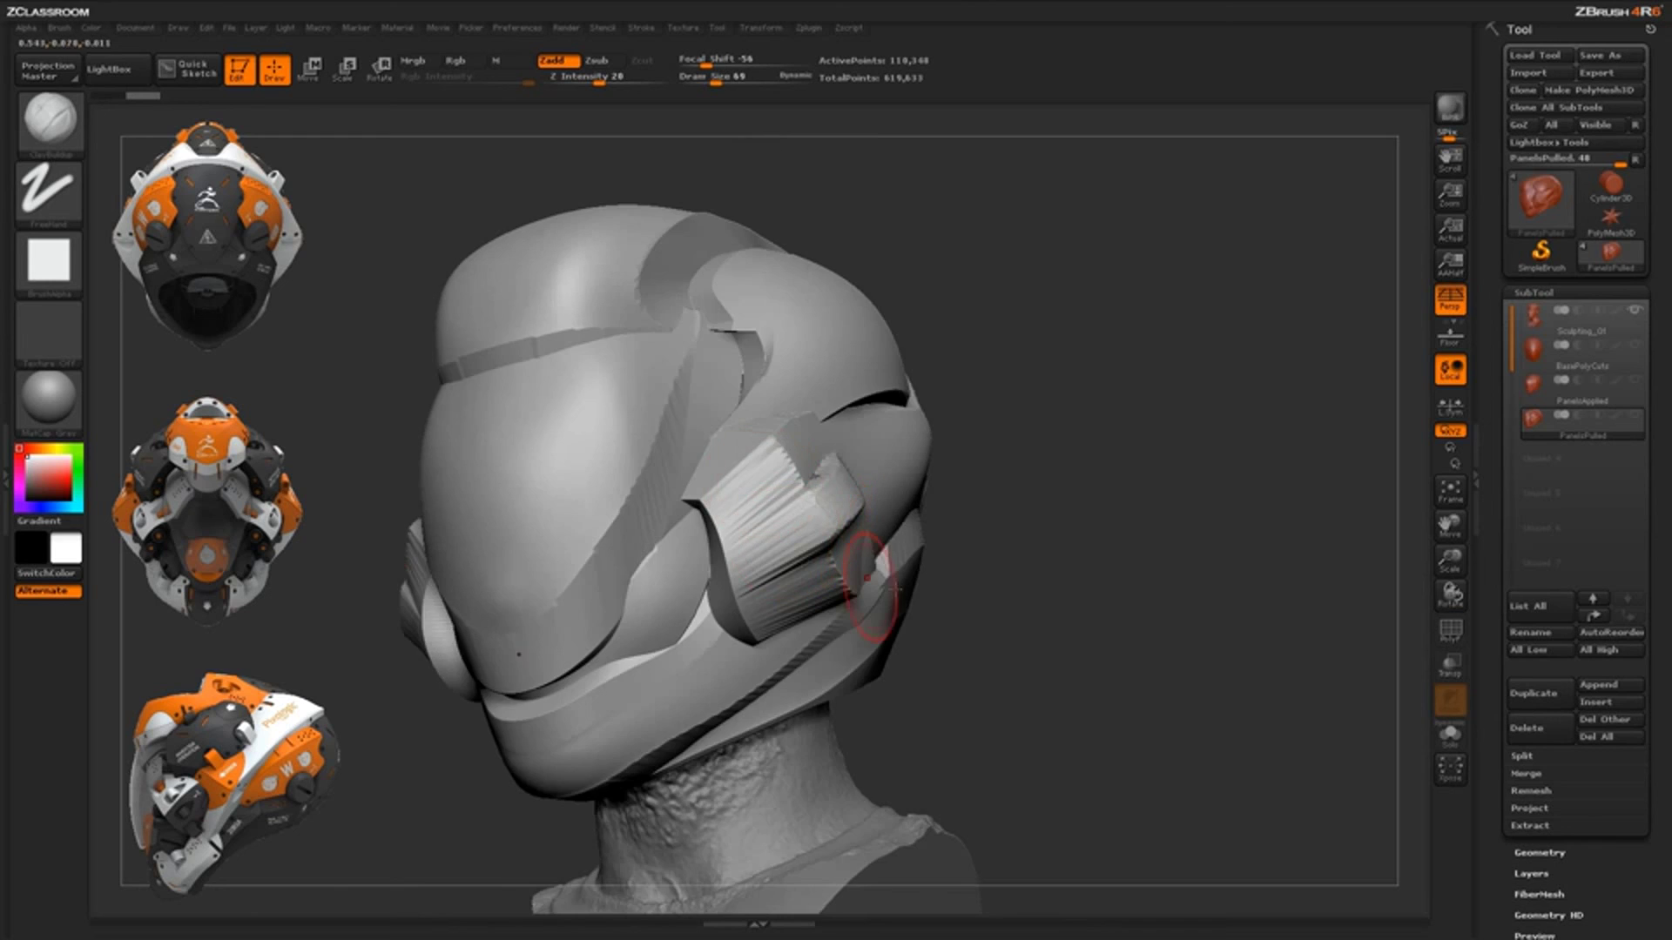
pyautogui.moveTo(1047, 611); pyautogui.dragTo(1123, 610)
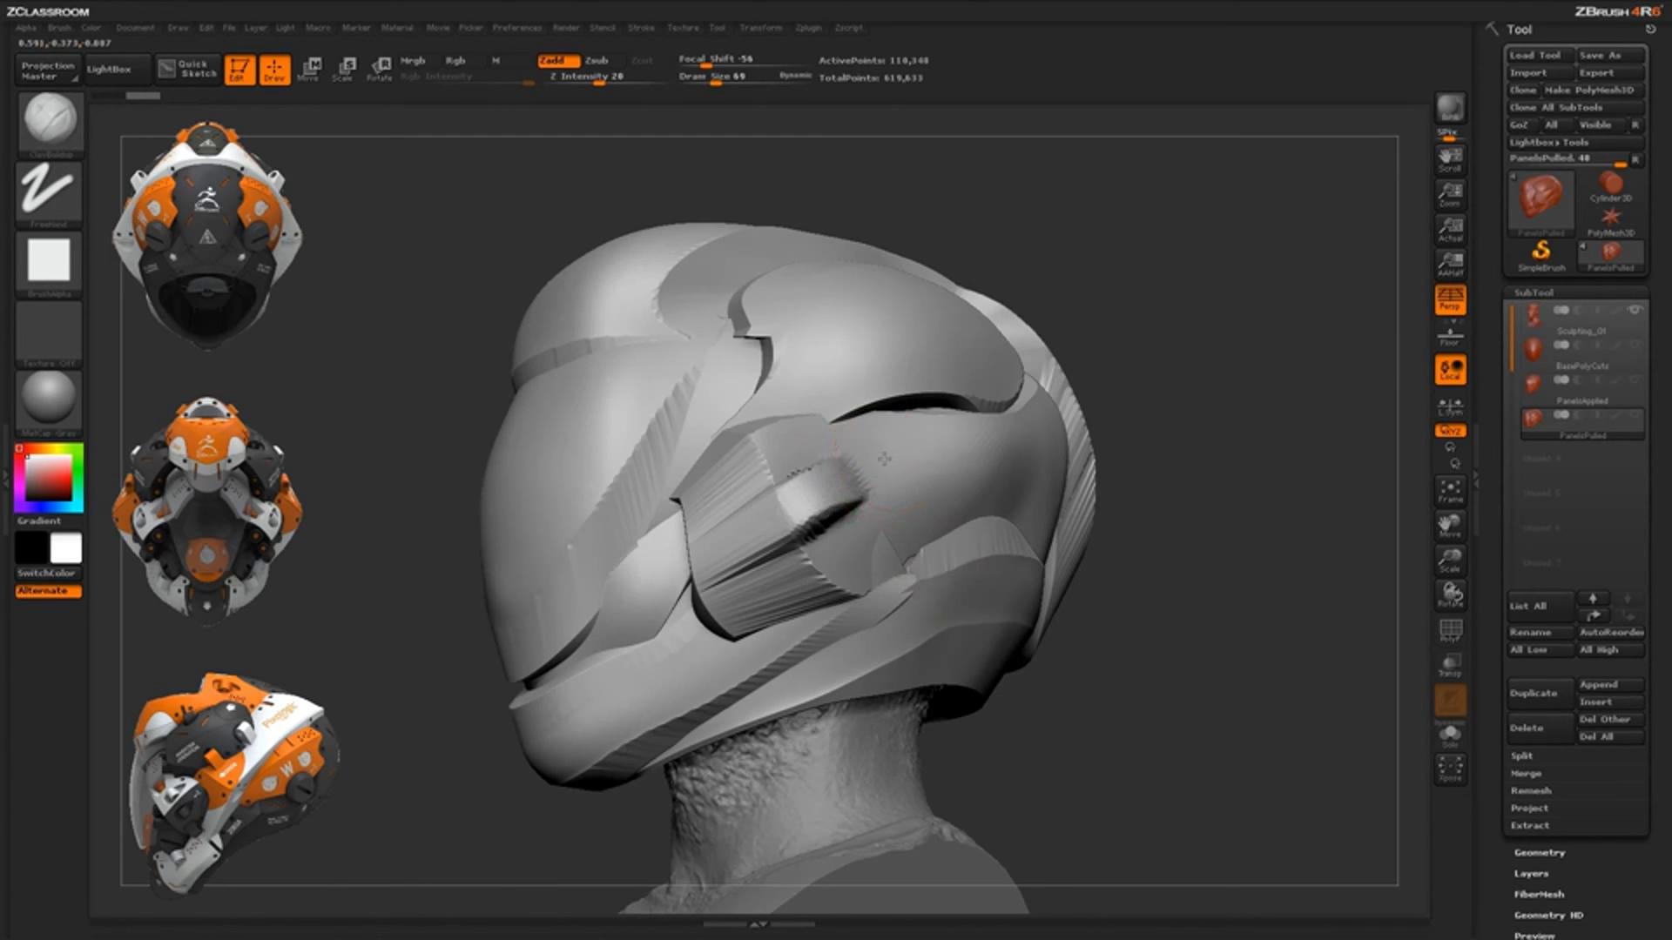
pyautogui.moveTo(817, 495); pyautogui.dragTo(767, 529)
pyautogui.moveTo(1126, 579); pyautogui.dragTo(1064, 605)
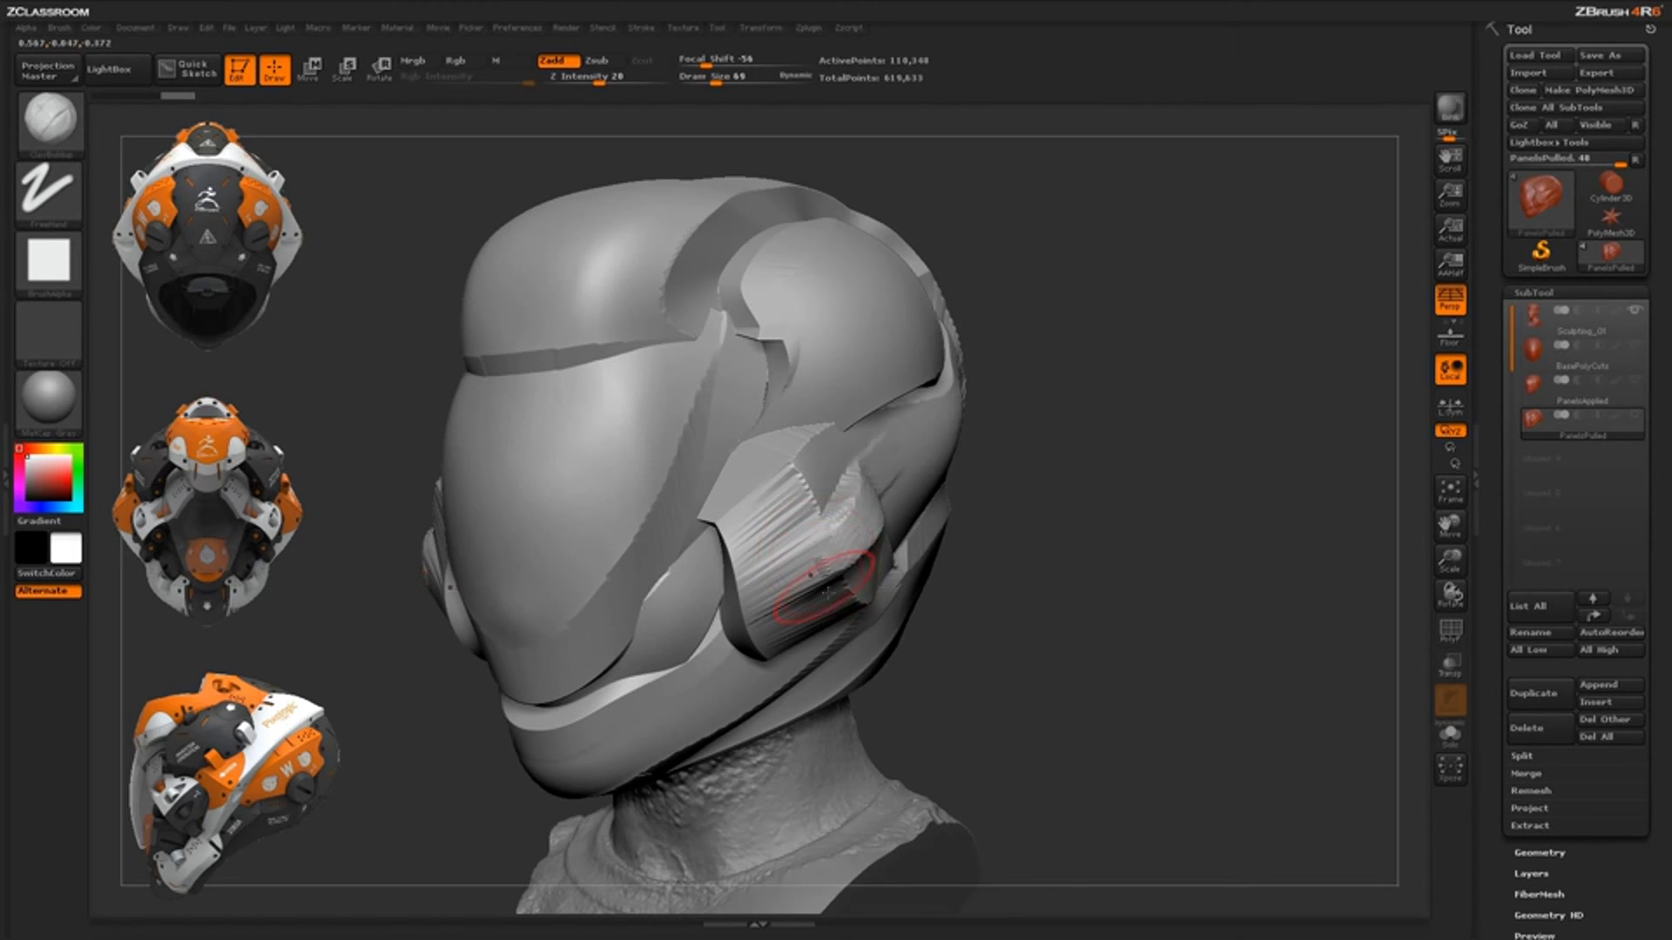
pyautogui.hotkey('ctrl', 'z')
pyautogui.hotkey('ctrl', 'z')
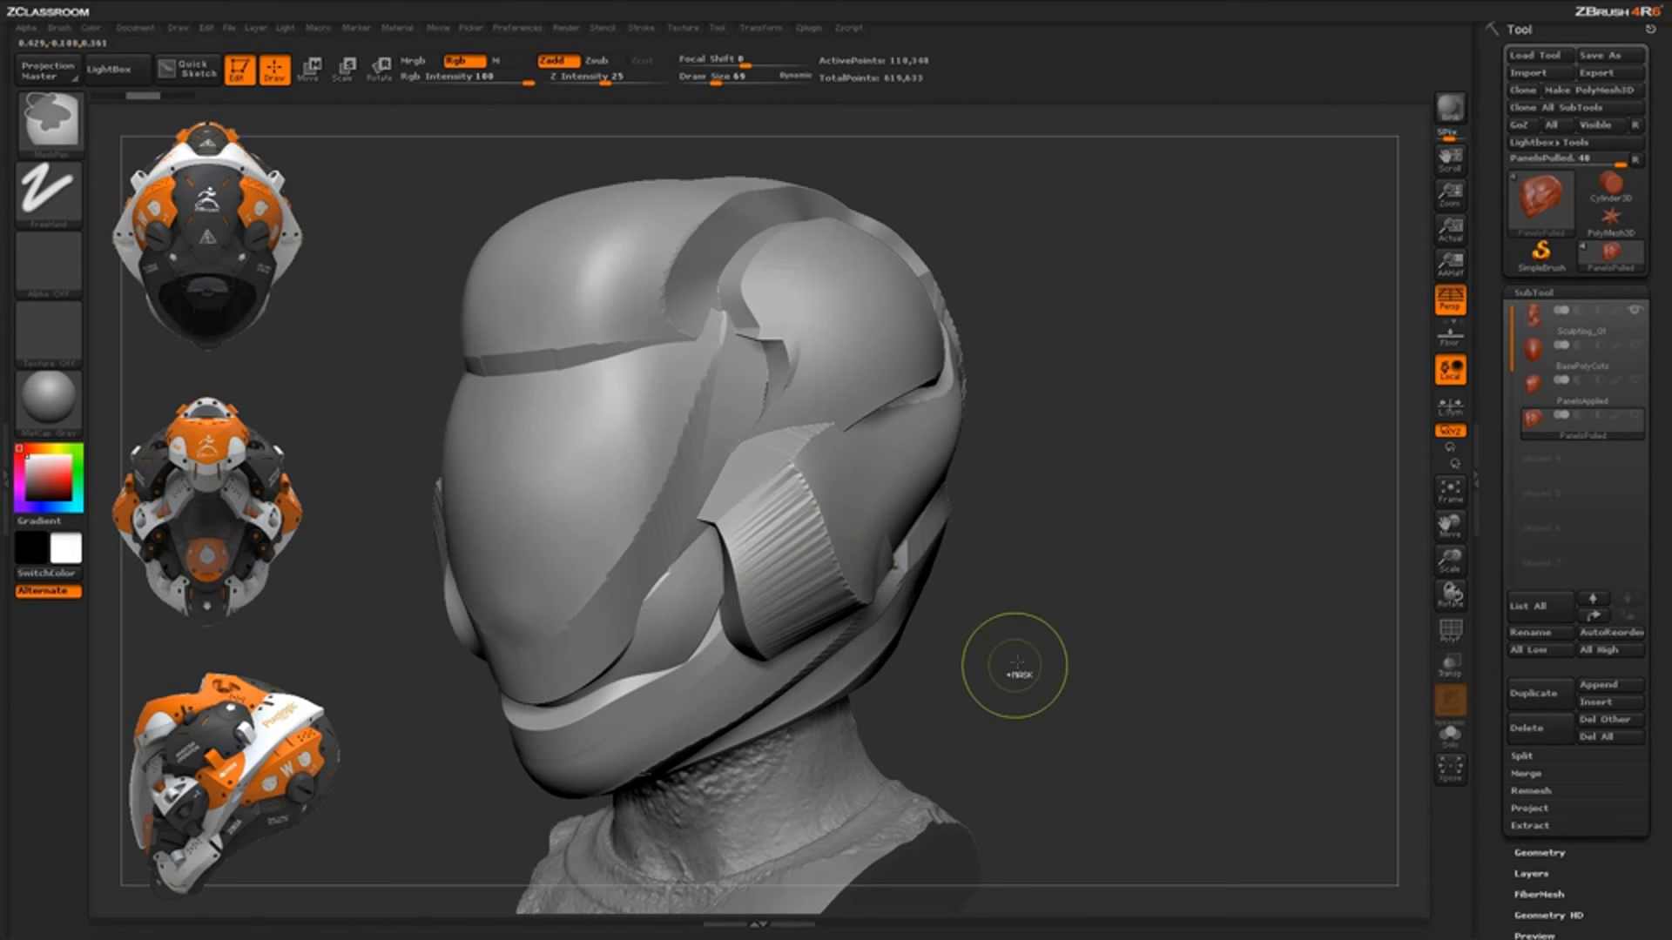
pyautogui.hotkey('ctrl', 'z')
# Display the polyframe and examine the helmet's coloured polygroups from the front, both sides and below
pyautogui.moveTo(1017, 664); pyautogui.dragTo(1066, 669)
pyautogui.click(1450, 630)
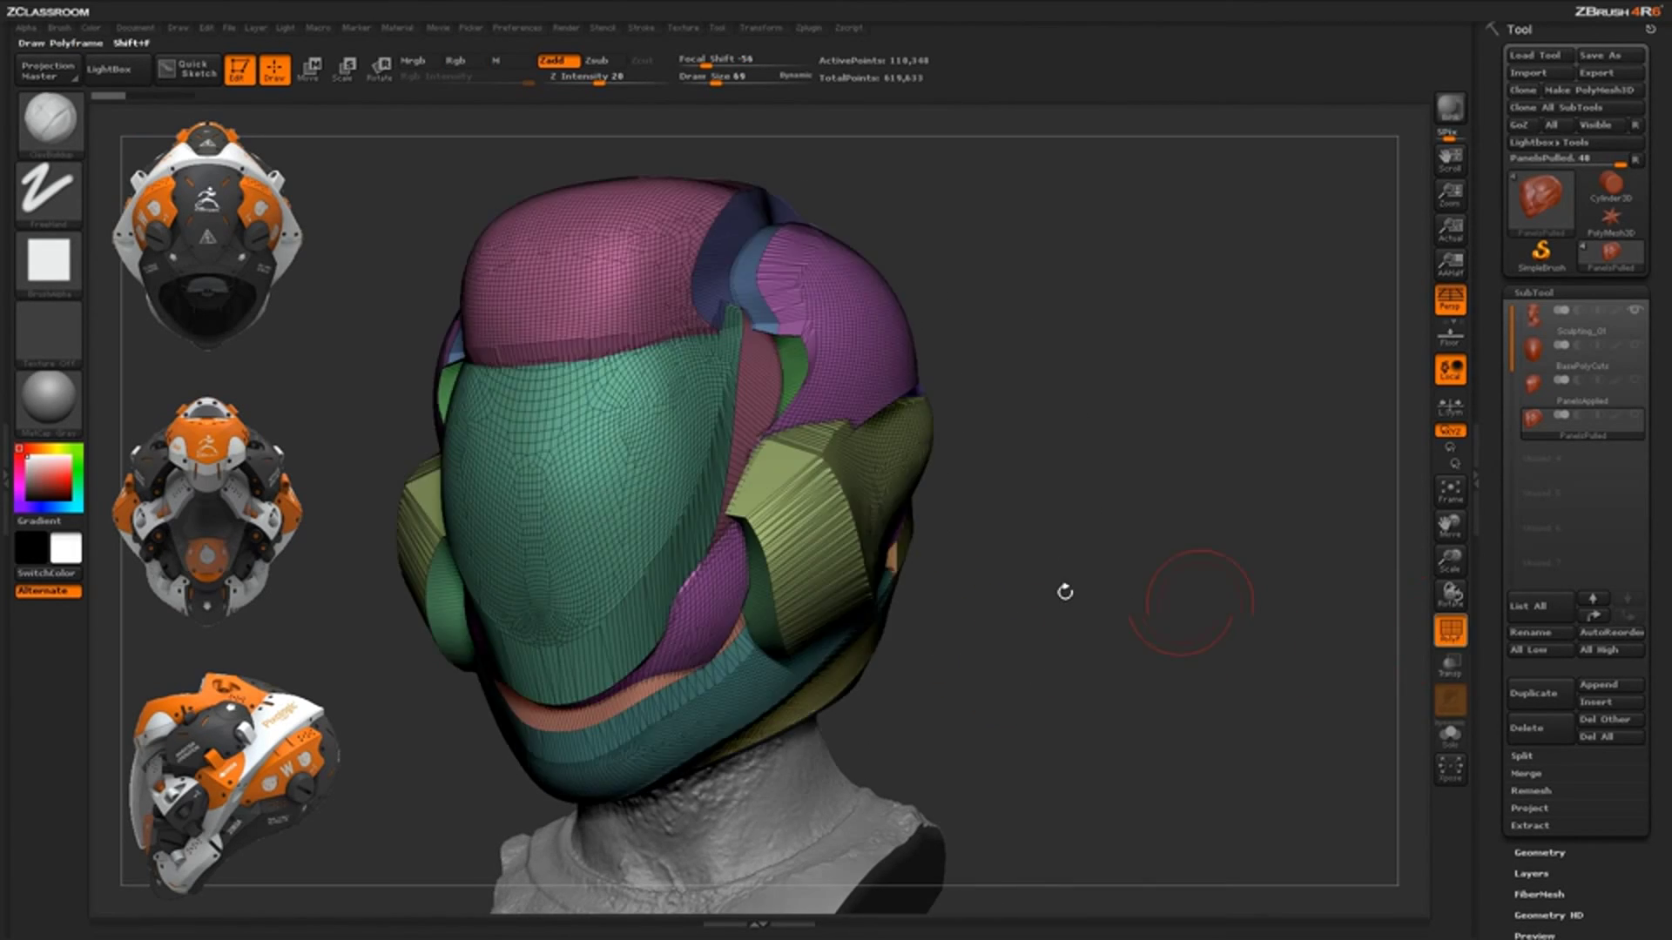
pyautogui.moveTo(1025, 578); pyautogui.dragTo(782, 514)
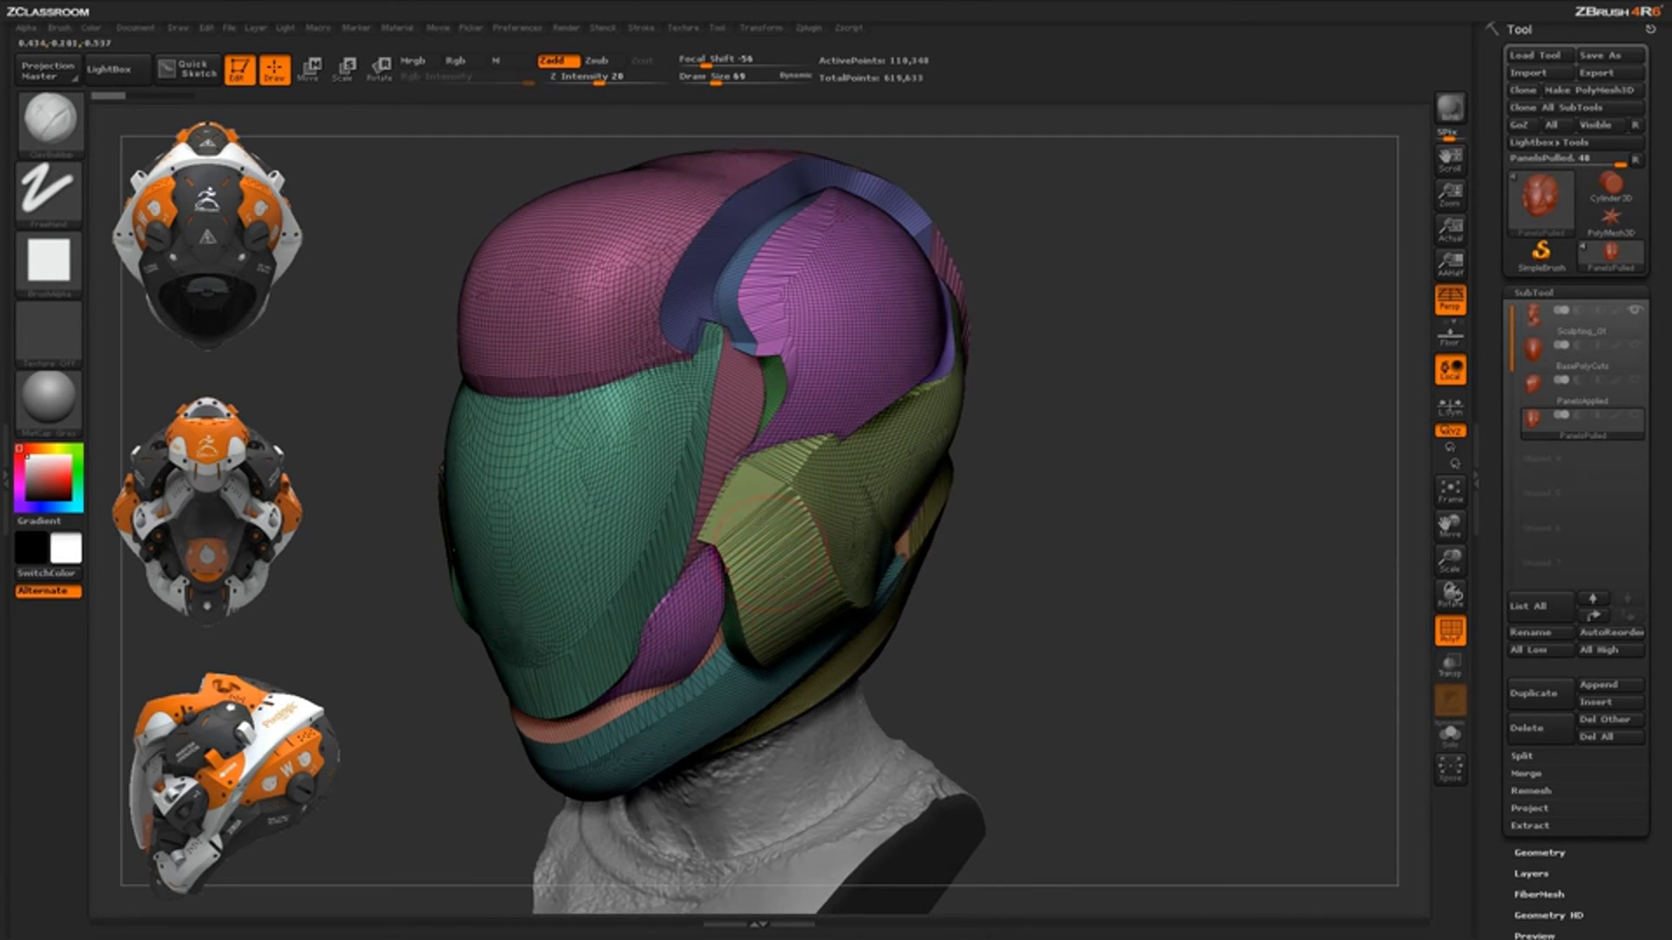
pyautogui.moveTo(1032, 577); pyautogui.dragTo(799, 531)
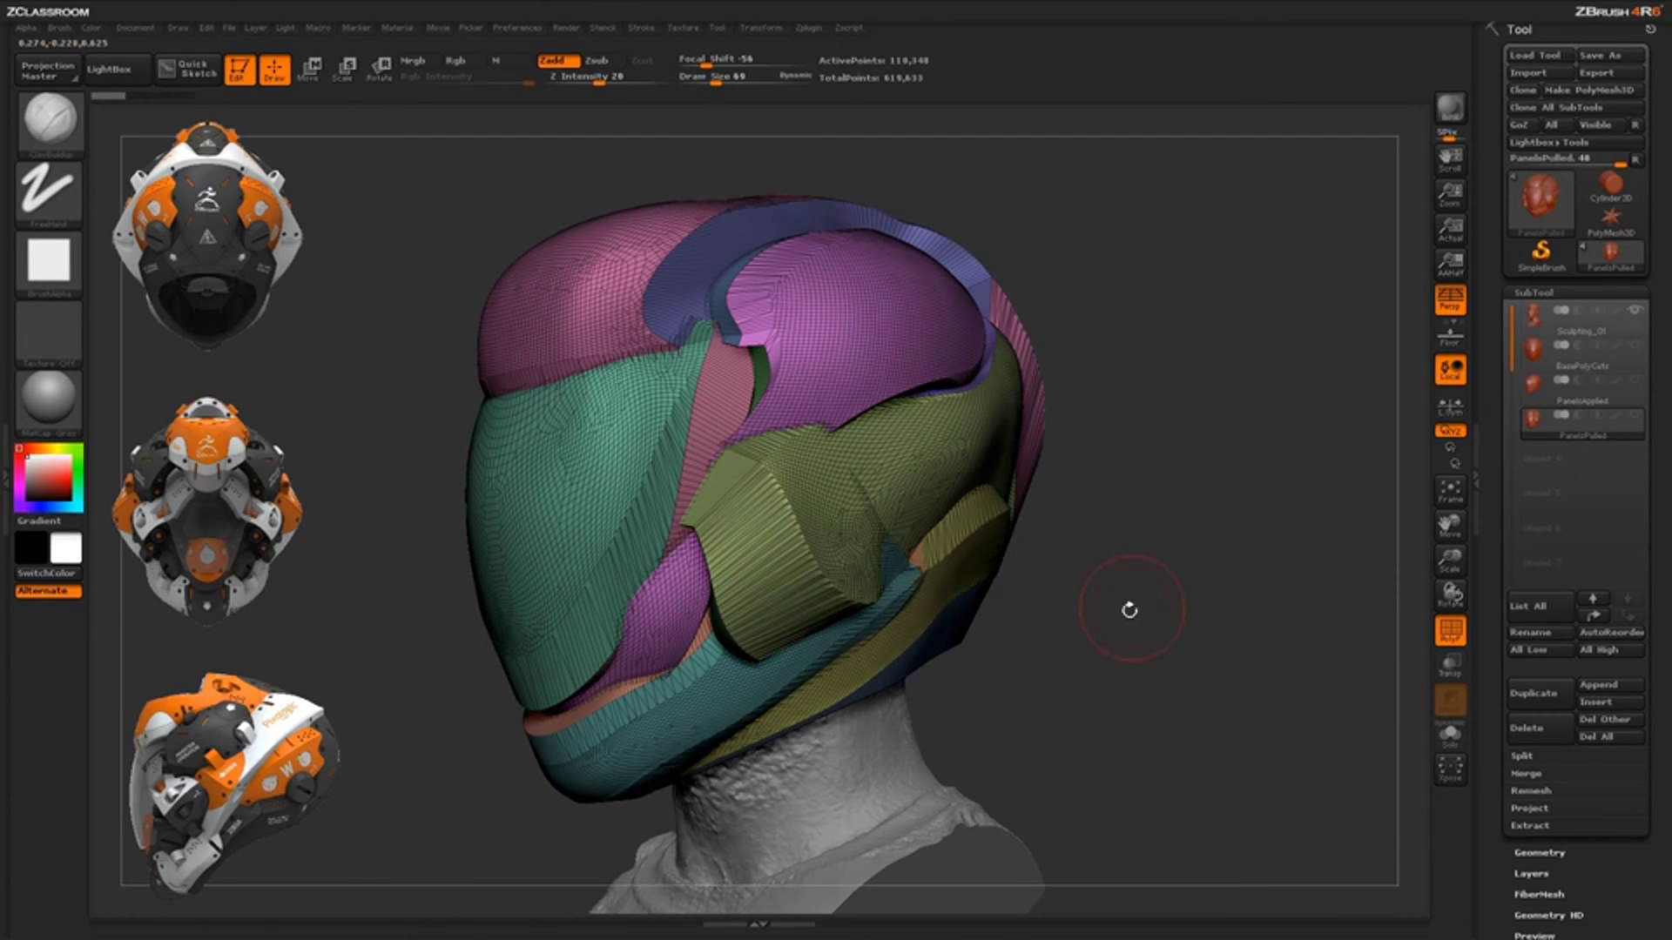
pyautogui.moveTo(1129, 611); pyautogui.dragTo(952, 574)
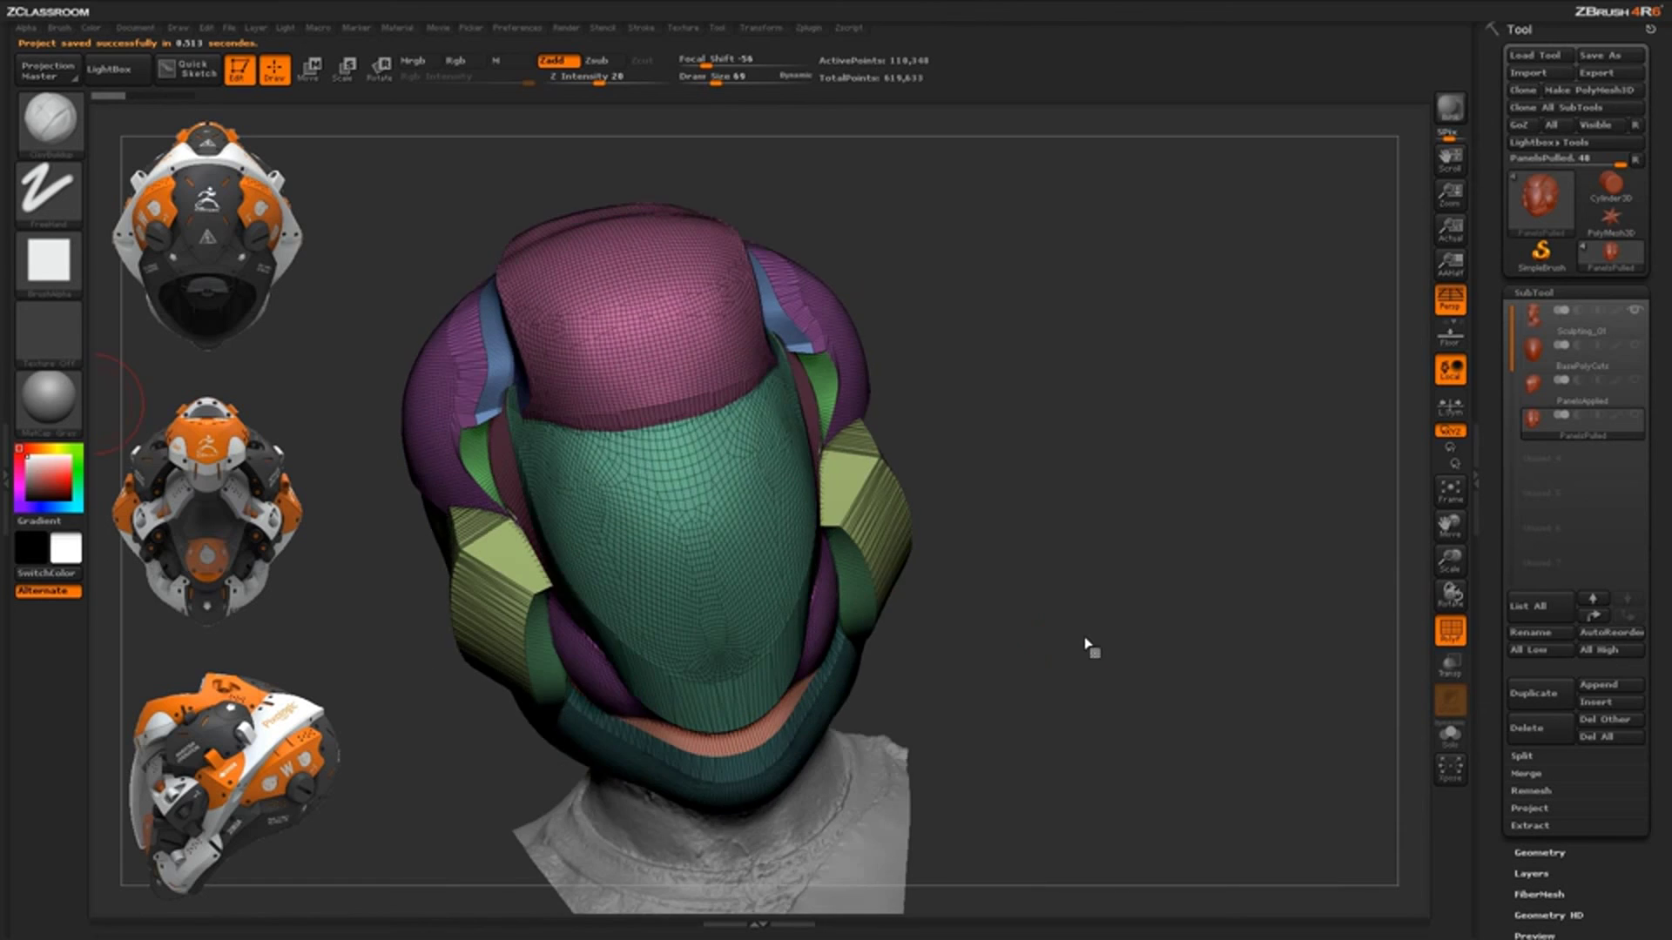
pyautogui.moveTo(1085, 644); pyautogui.dragTo(908, 540)
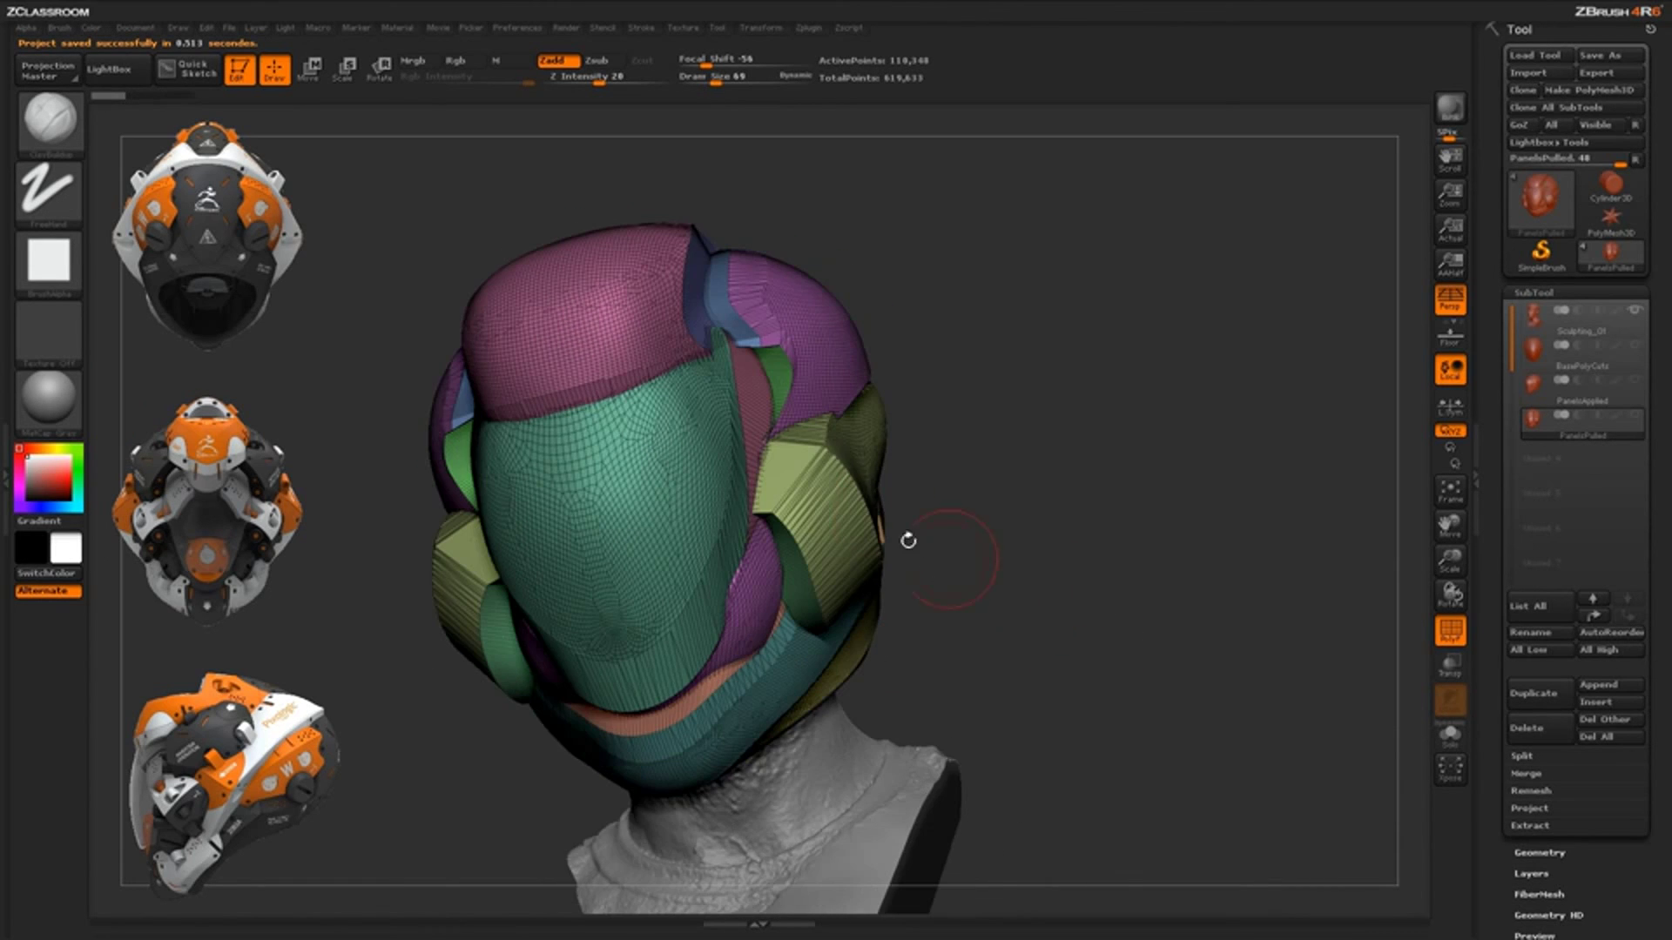
pyautogui.moveTo(1027, 567); pyautogui.dragTo(818, 533)
pyautogui.moveTo(1061, 620)
pyautogui.mouseDown()
pyautogui.moveTo(1083, 653)
pyautogui.moveTo(1071, 619)
pyautogui.mouseUp()
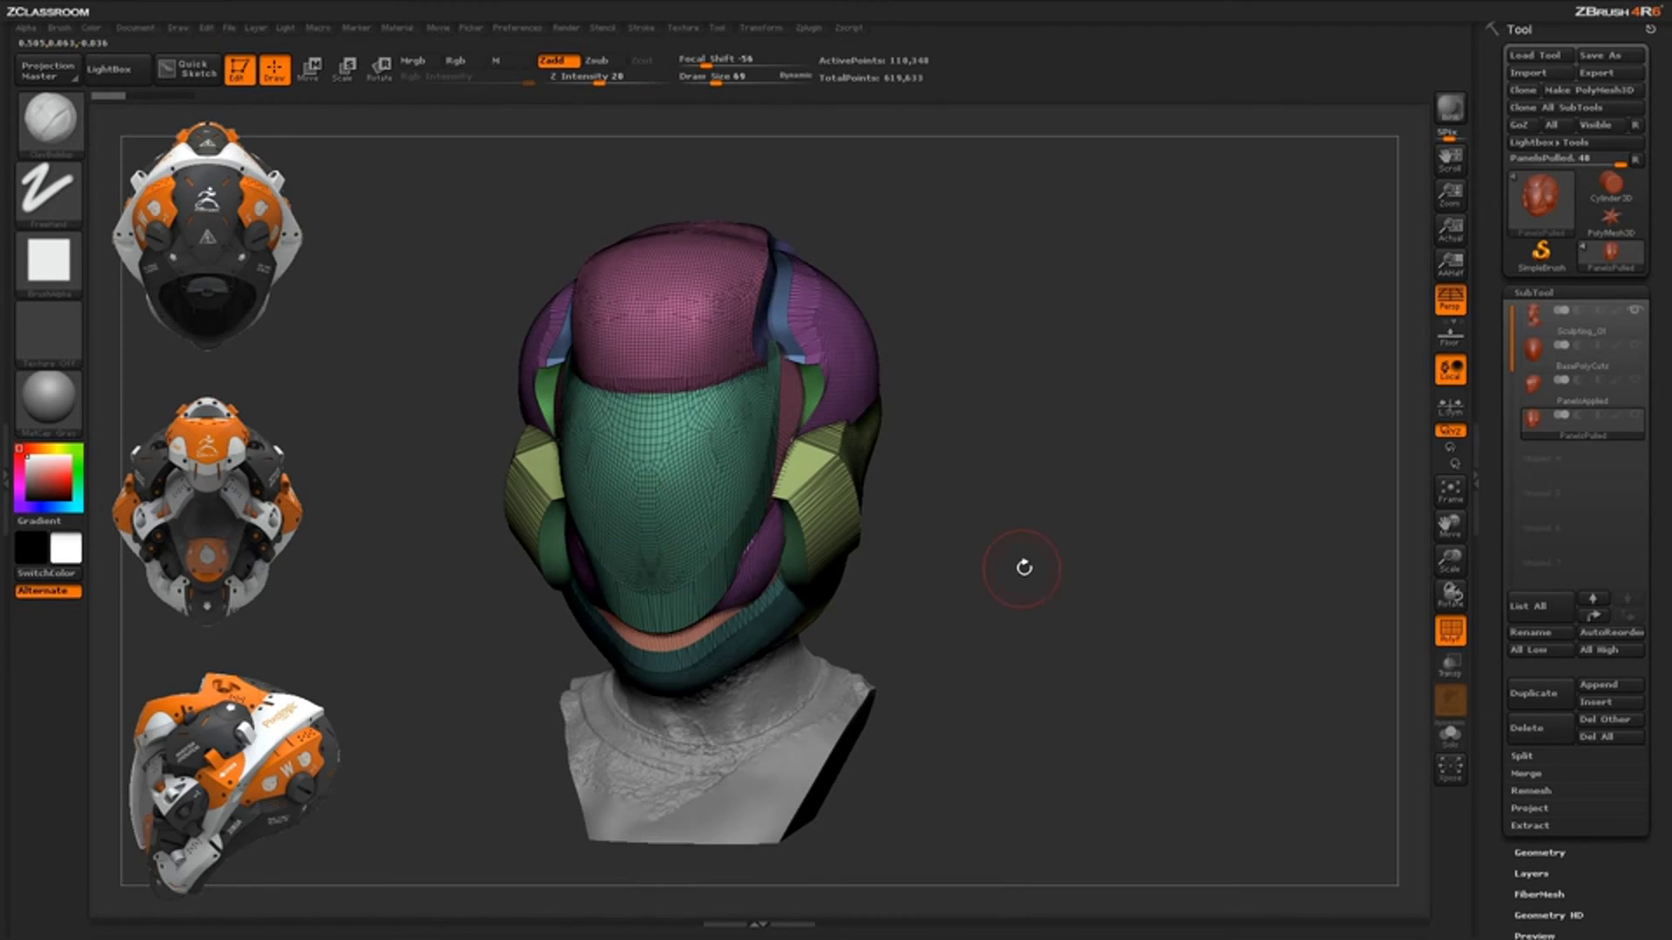
pyautogui.moveTo(1024, 568); pyautogui.dragTo(880, 407)
pyautogui.moveTo(1027, 547); pyautogui.dragTo(1063, 560)
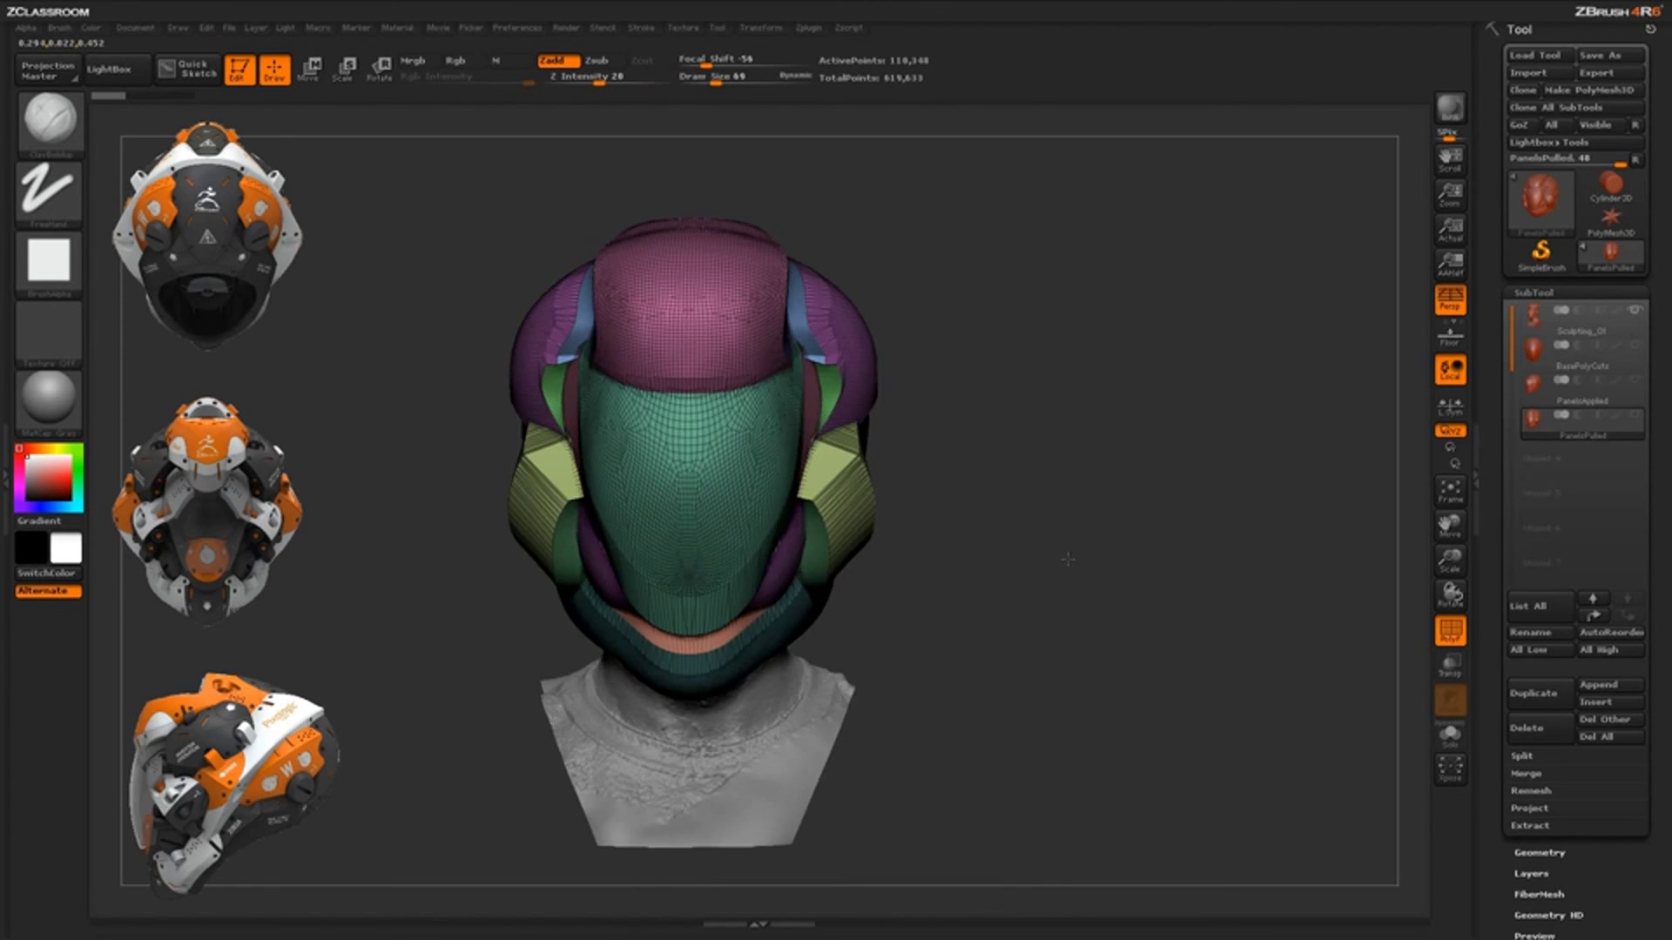
pyautogui.moveTo(958, 488)
pyautogui.mouseDown()
pyautogui.moveTo(875, 446)
pyautogui.moveTo(834, 453)
pyautogui.mouseUp()
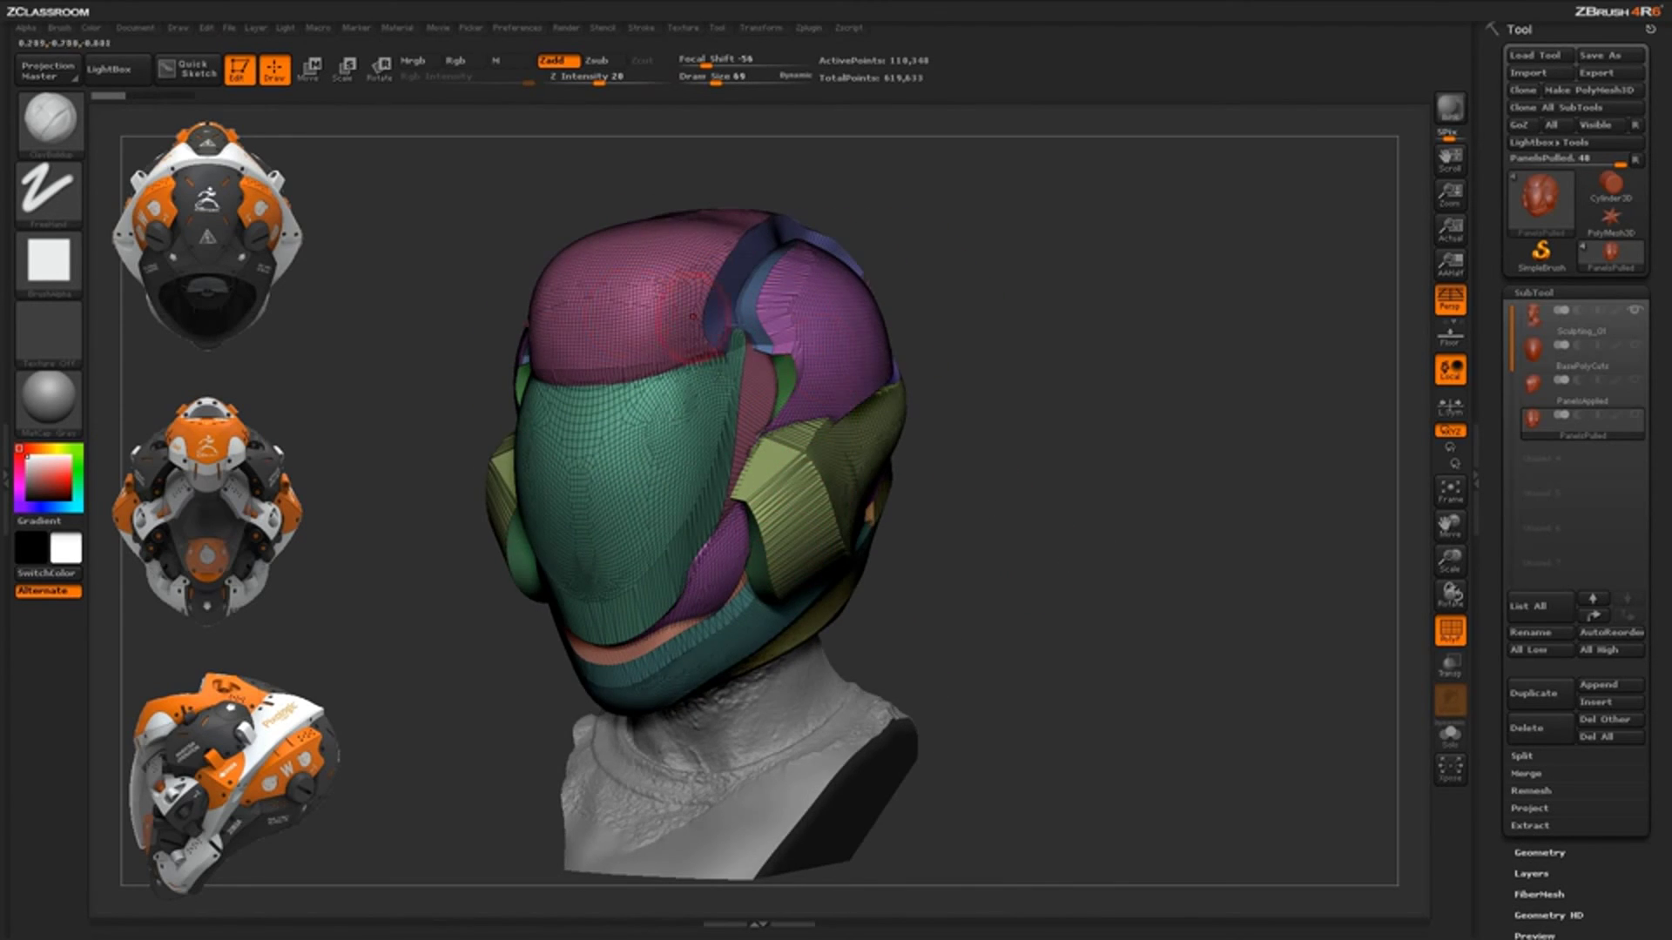
pyautogui.moveTo(944, 383); pyautogui.dragTo(1097, 427)
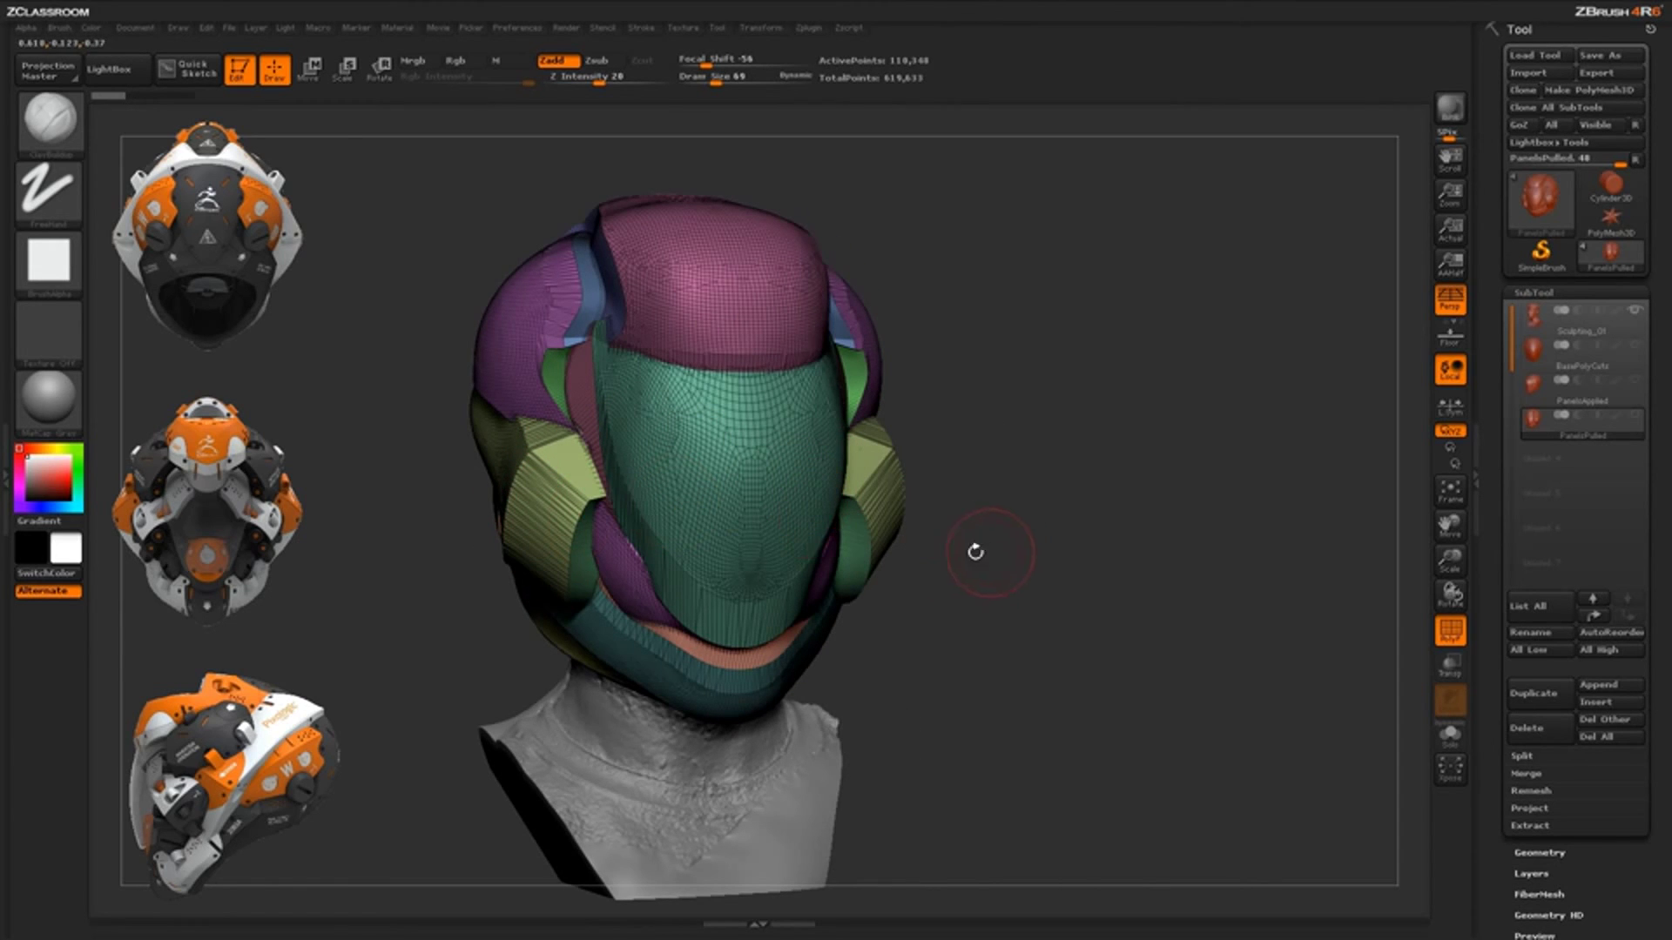
pyautogui.moveTo(1059, 614); pyautogui.dragTo(1428, 625)
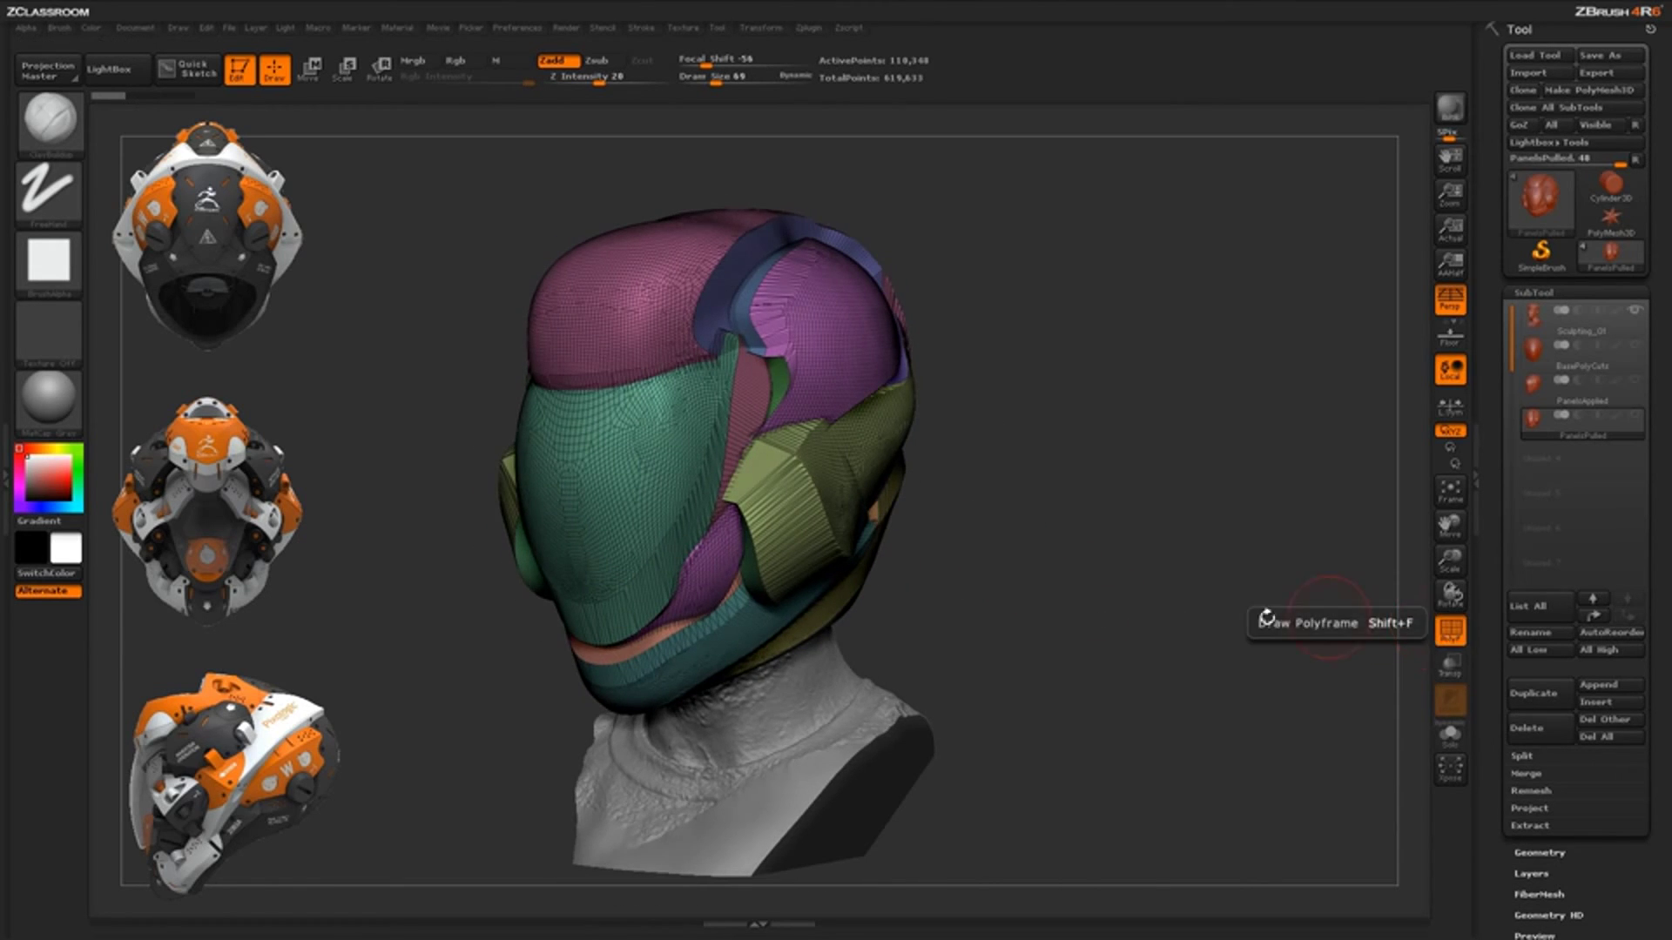
pyautogui.moveTo(1062, 581); pyautogui.dragTo(714, 540)
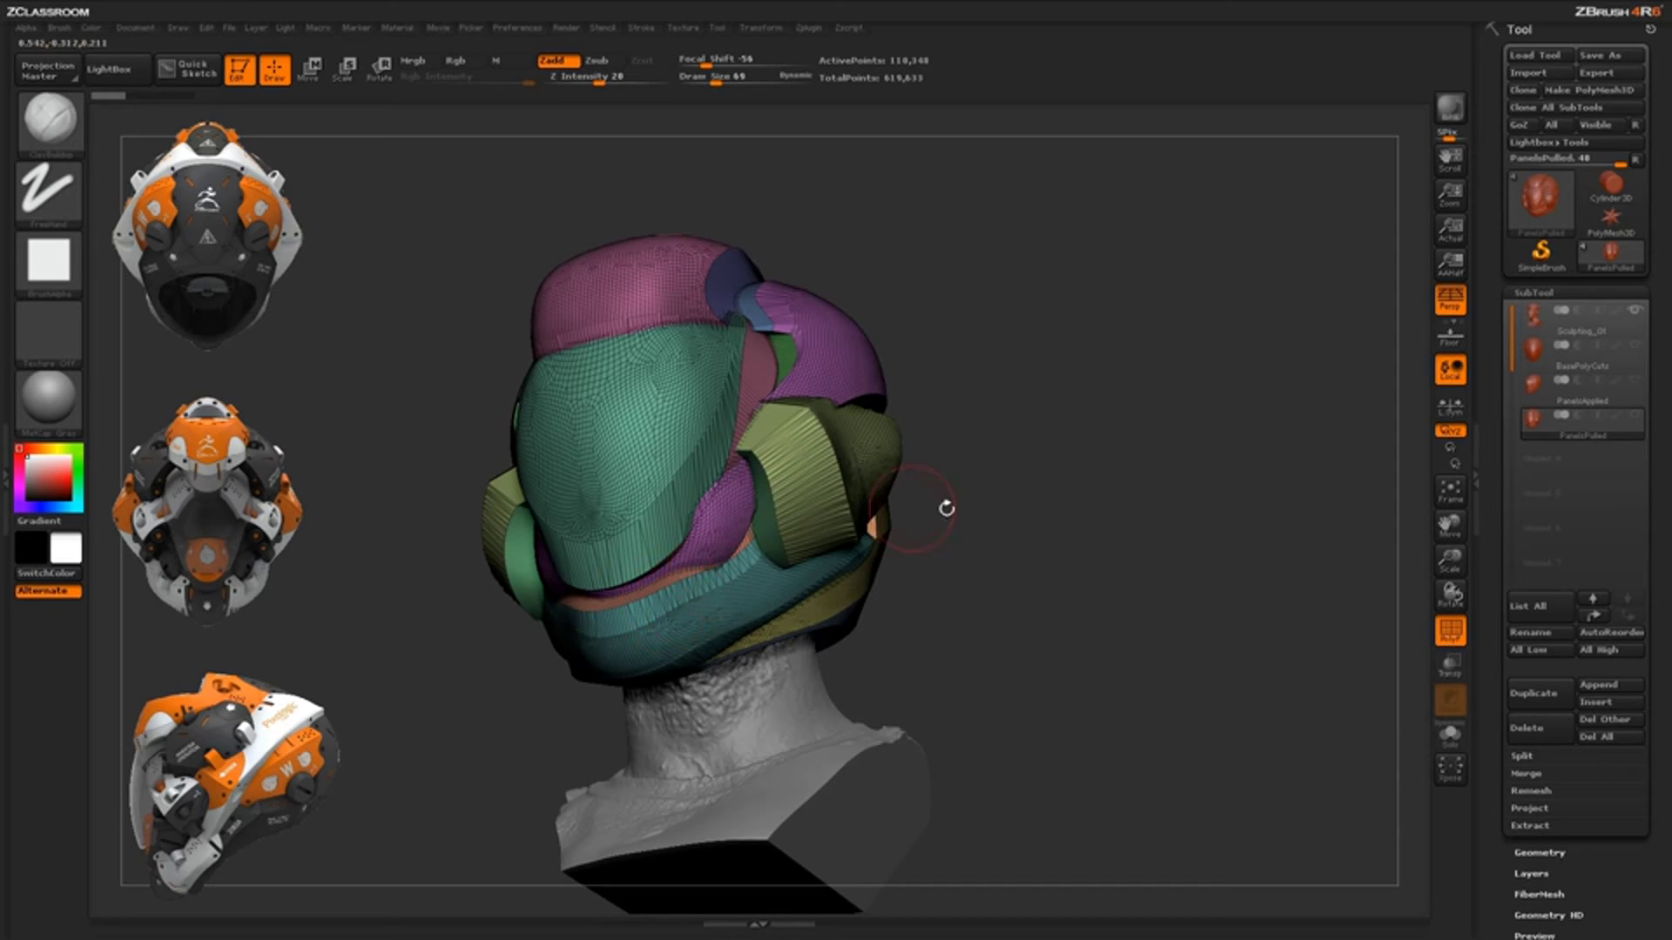
pyautogui.moveTo(946, 508); pyautogui.dragTo(803, 477)
# Isolate the olive-green side panel polygroup for inspection and restore the visibility of the whole helmet
pyautogui.hotkey('ctrl', 'shift')
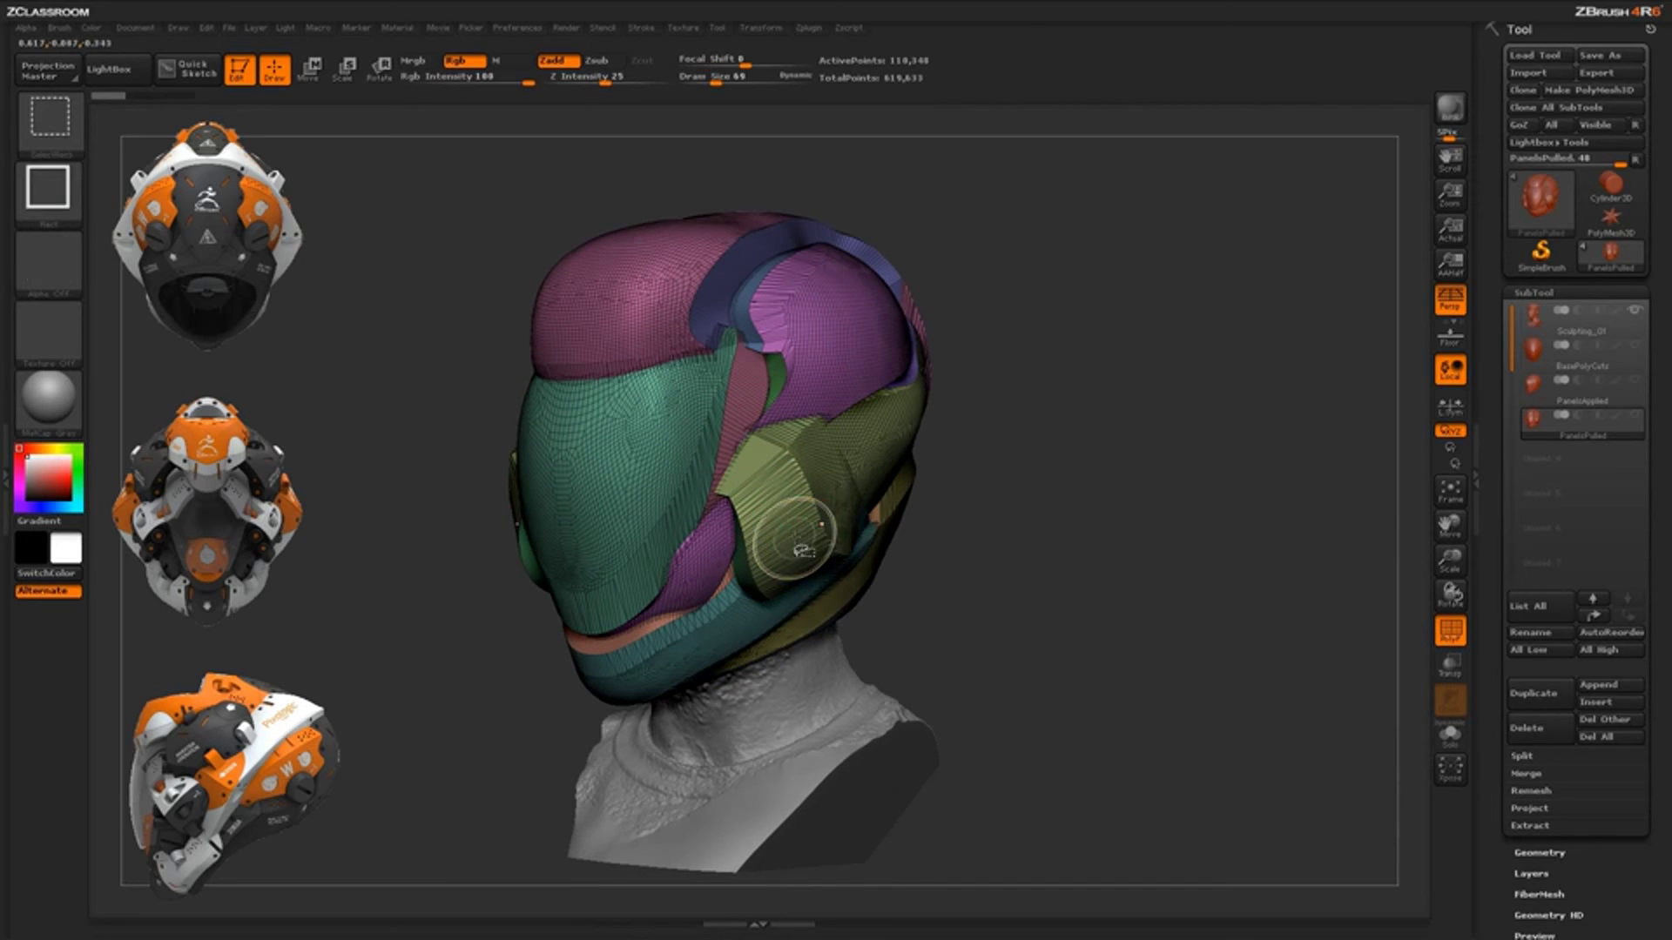
pyautogui.keyDown('ctrl'); pyautogui.keyDown('shift'); pyautogui.click(790, 526); pyautogui.keyUp('shift'); pyautogui.keyUp('ctrl')
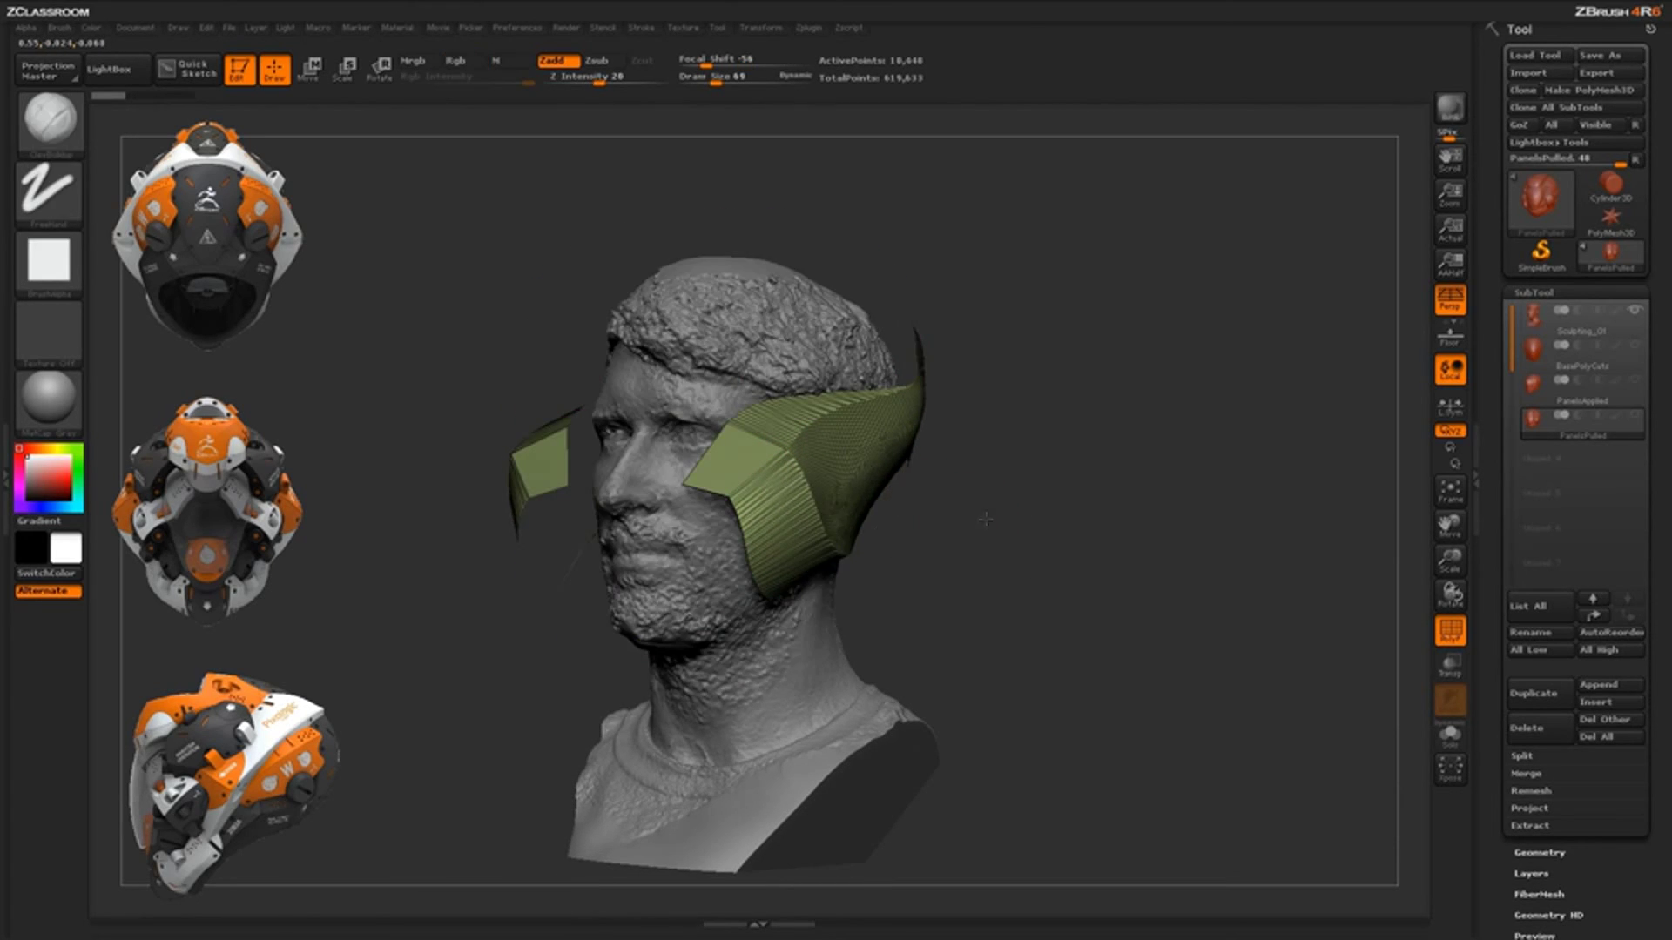
pyautogui.moveTo(985, 522)
pyautogui.mouseDown()
pyautogui.moveTo(1036, 515)
pyautogui.moveTo(914, 530)
pyautogui.mouseUp()
pyautogui.keyDown('ctrl'); pyautogui.keyDown('shift'); pyautogui.click(776, 512); pyautogui.keyUp('shift'); pyautogui.keyUp('ctrl')
pyautogui.moveTo(1043, 533); pyautogui.dragTo(1049, 601)
pyautogui.keyDown('ctrl'); pyautogui.keyDown('shift'); pyautogui.click(1037, 574); pyautogui.keyUp('shift'); pyautogui.keyUp('ctrl')
pyautogui.keyDown('alt'); pyautogui.moveTo(1049, 601); pyautogui.dragTo(1120, 606); pyautogui.keyUp('alt')
pyautogui.moveTo(1031, 542)
pyautogui.mouseDown()
pyautogui.moveTo(1066, 548)
pyautogui.moveTo(1060, 531)
pyautogui.moveTo(1014, 538)
pyautogui.moveTo(1036, 533)
pyautogui.mouseUp()
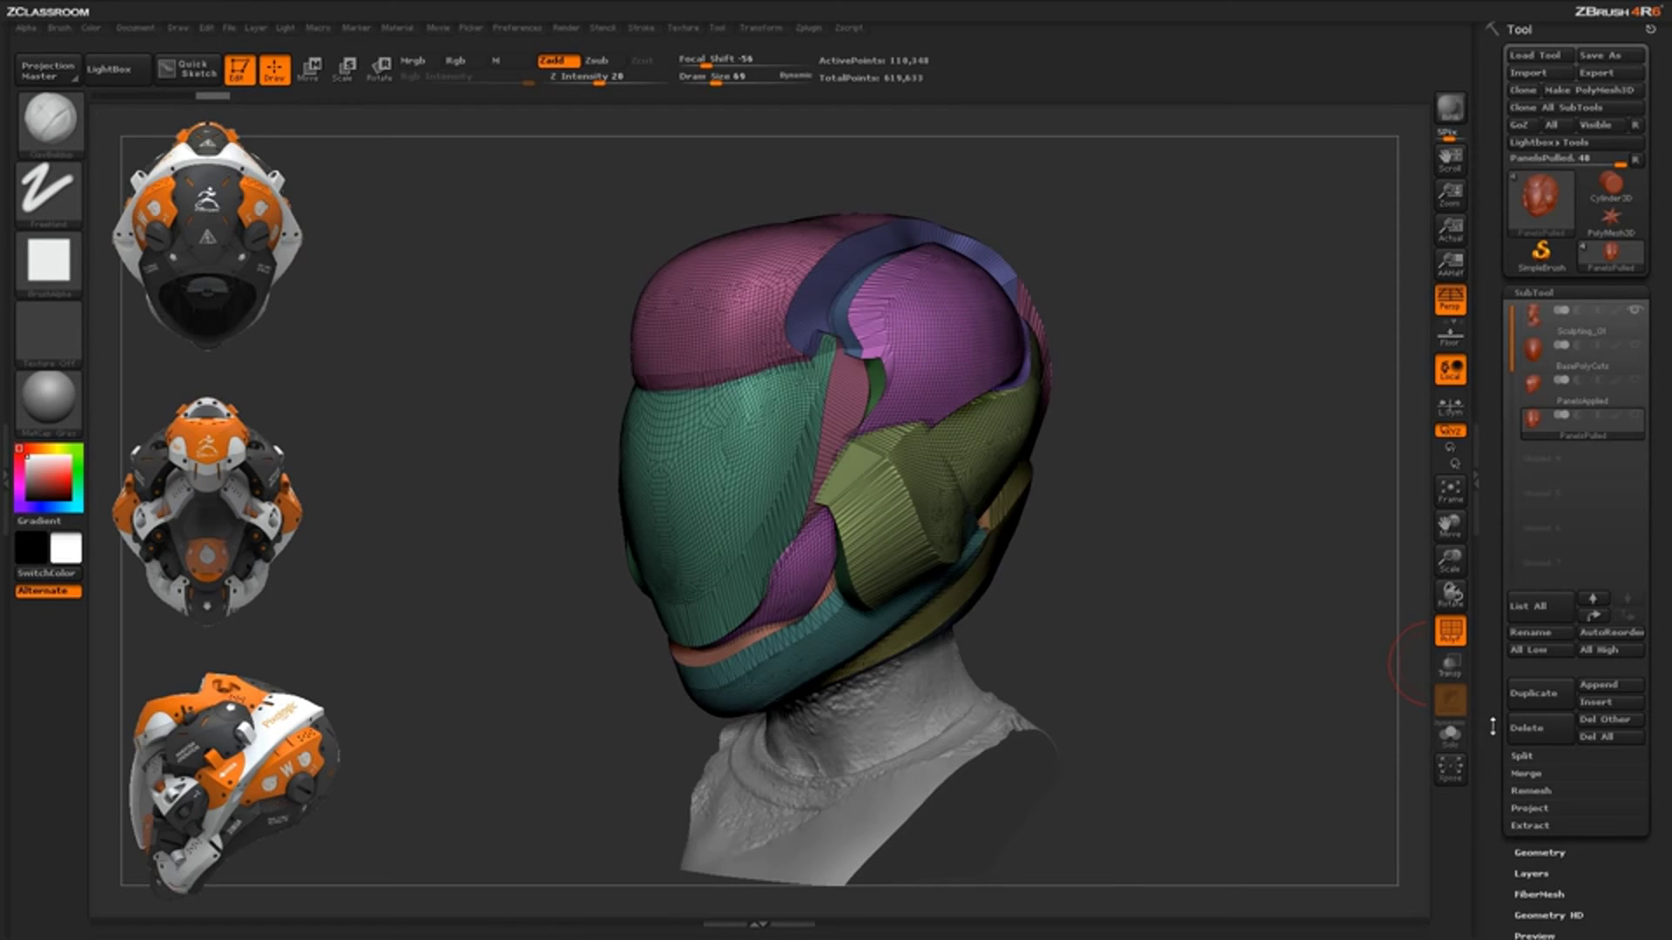
# Regroup the helmet's separate mesh pieces with Auto Groups and review the new polygroups from several angles
pyautogui.moveTo(1484, 614)
pyautogui.mouseDown()
pyautogui.moveTo(1504, 488)
pyautogui.moveTo(1489, 603)
pyautogui.mouseUp()
pyautogui.click(1542, 392)
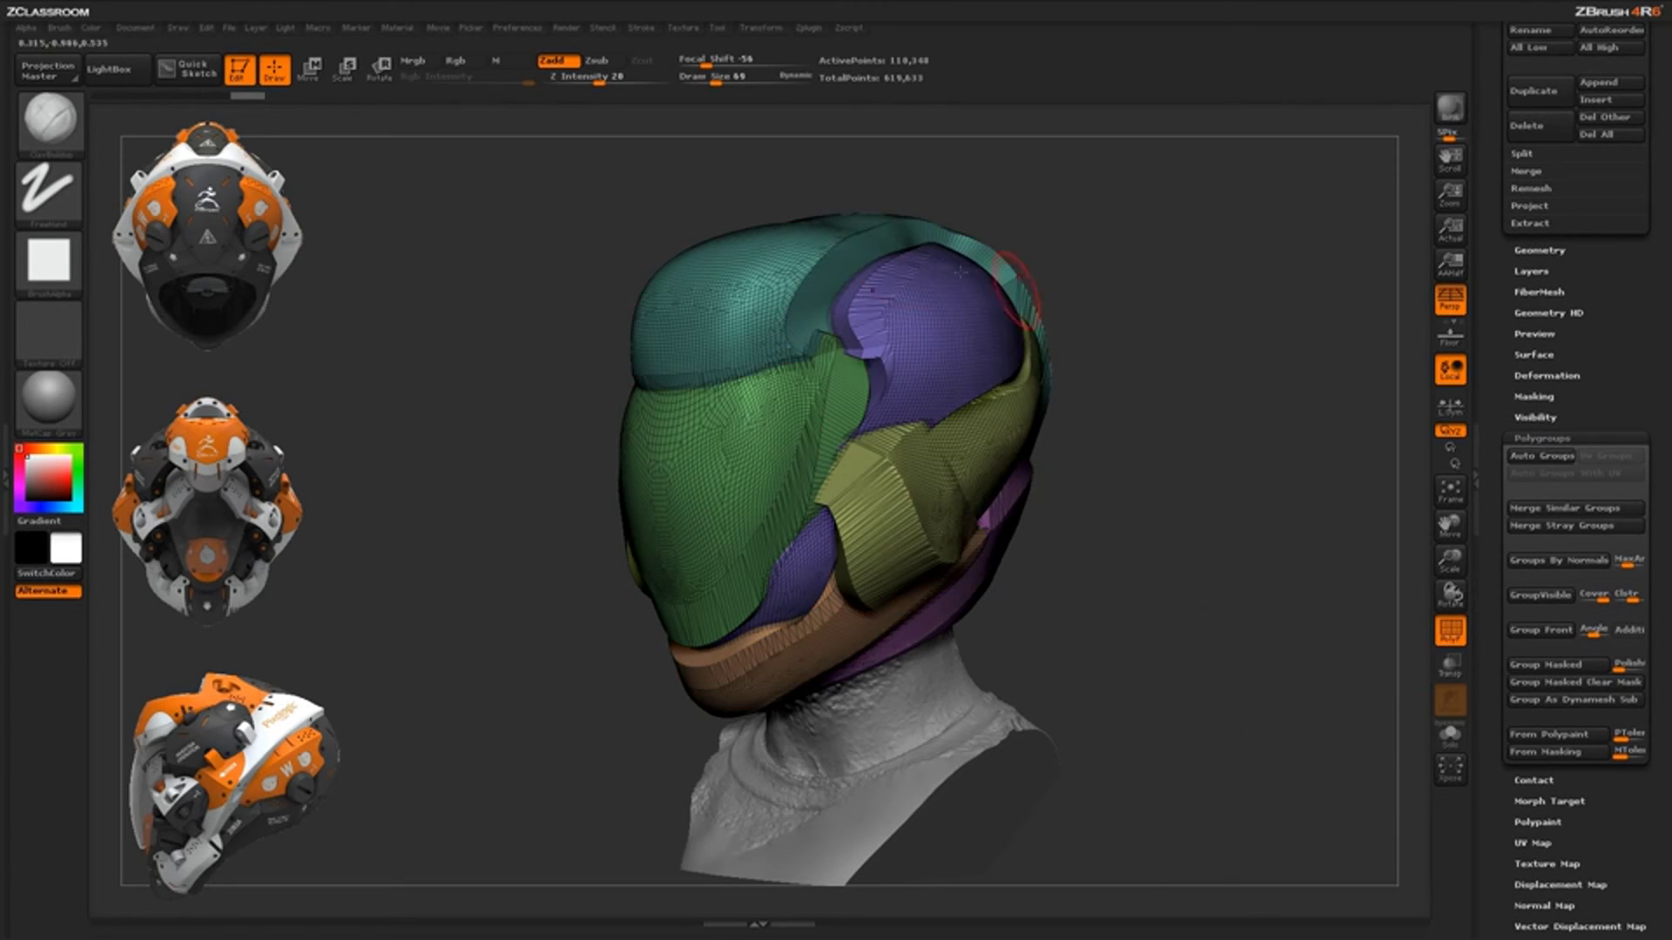
pyautogui.moveTo(1067, 522); pyautogui.dragTo(1219, 539)
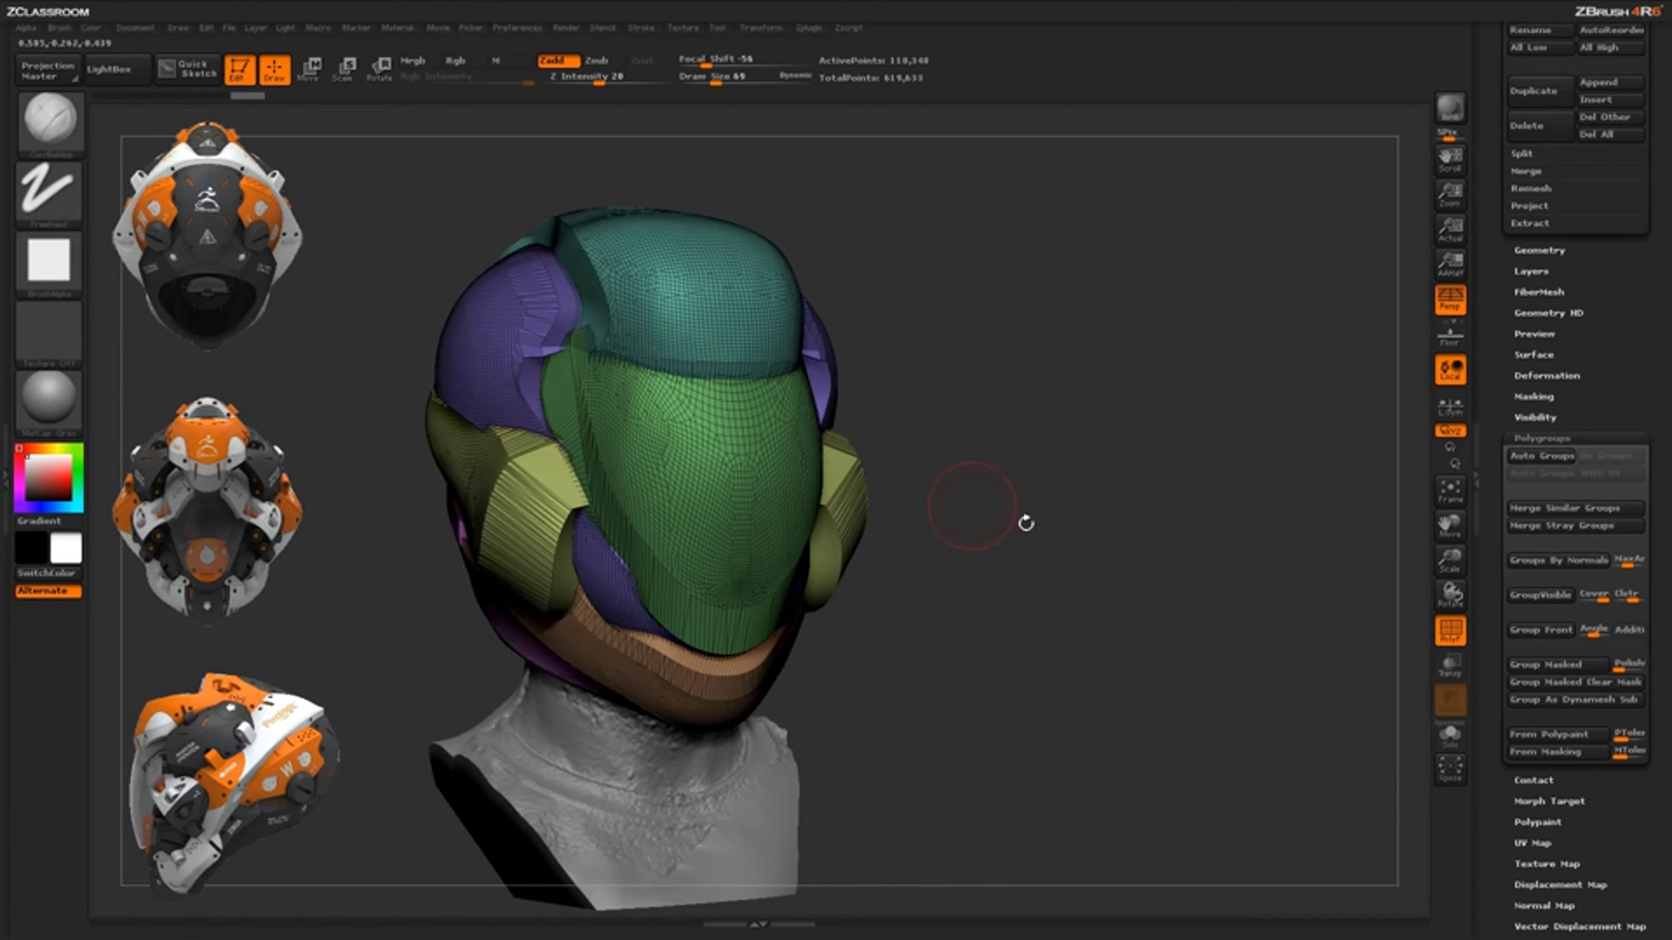
pyautogui.moveTo(1090, 524); pyautogui.dragTo(939, 531)
pyautogui.moveTo(1156, 522)
pyautogui.mouseDown()
pyautogui.moveTo(1168, 600)
pyautogui.moveTo(1181, 501)
pyautogui.moveTo(1119, 571)
pyautogui.moveTo(1056, 571)
pyautogui.mouseUp()
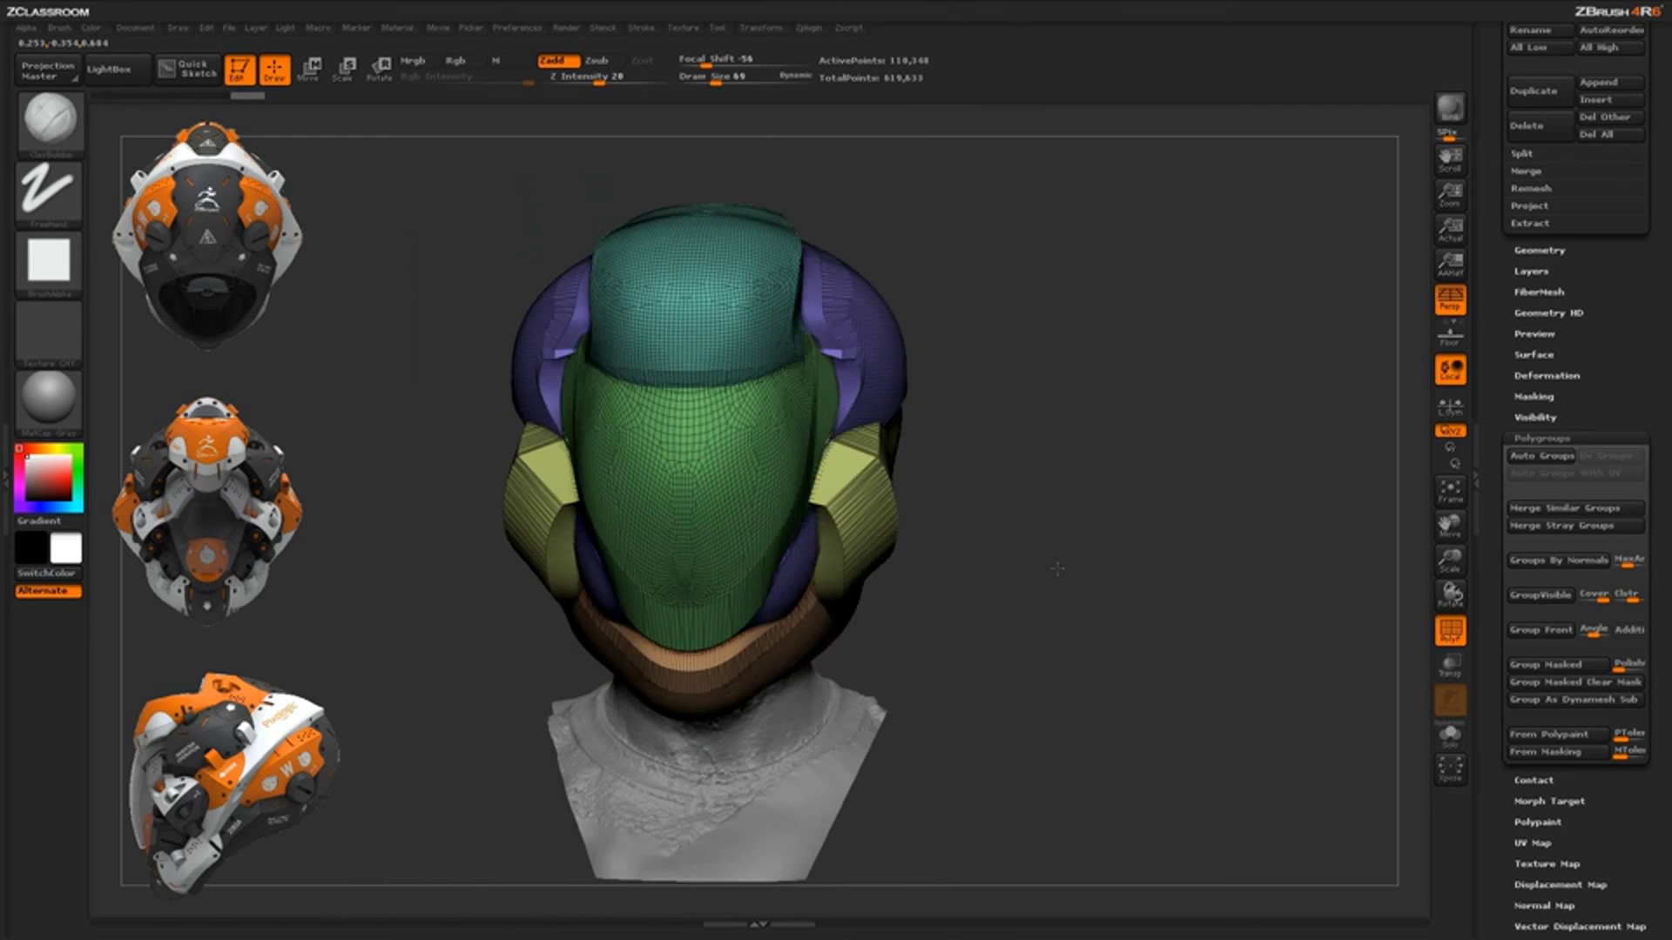
# Isolate the yellow-green cheek panel polygroup, inspect it from the side, and restore the whole helmet
pyautogui.keyDown('ctrl'); pyautogui.keyDown('shift'); pyautogui.click(857, 516); pyautogui.keyUp('shift'); pyautogui.keyUp('ctrl')
pyautogui.moveTo(1061, 502); pyautogui.dragTo(985, 488)
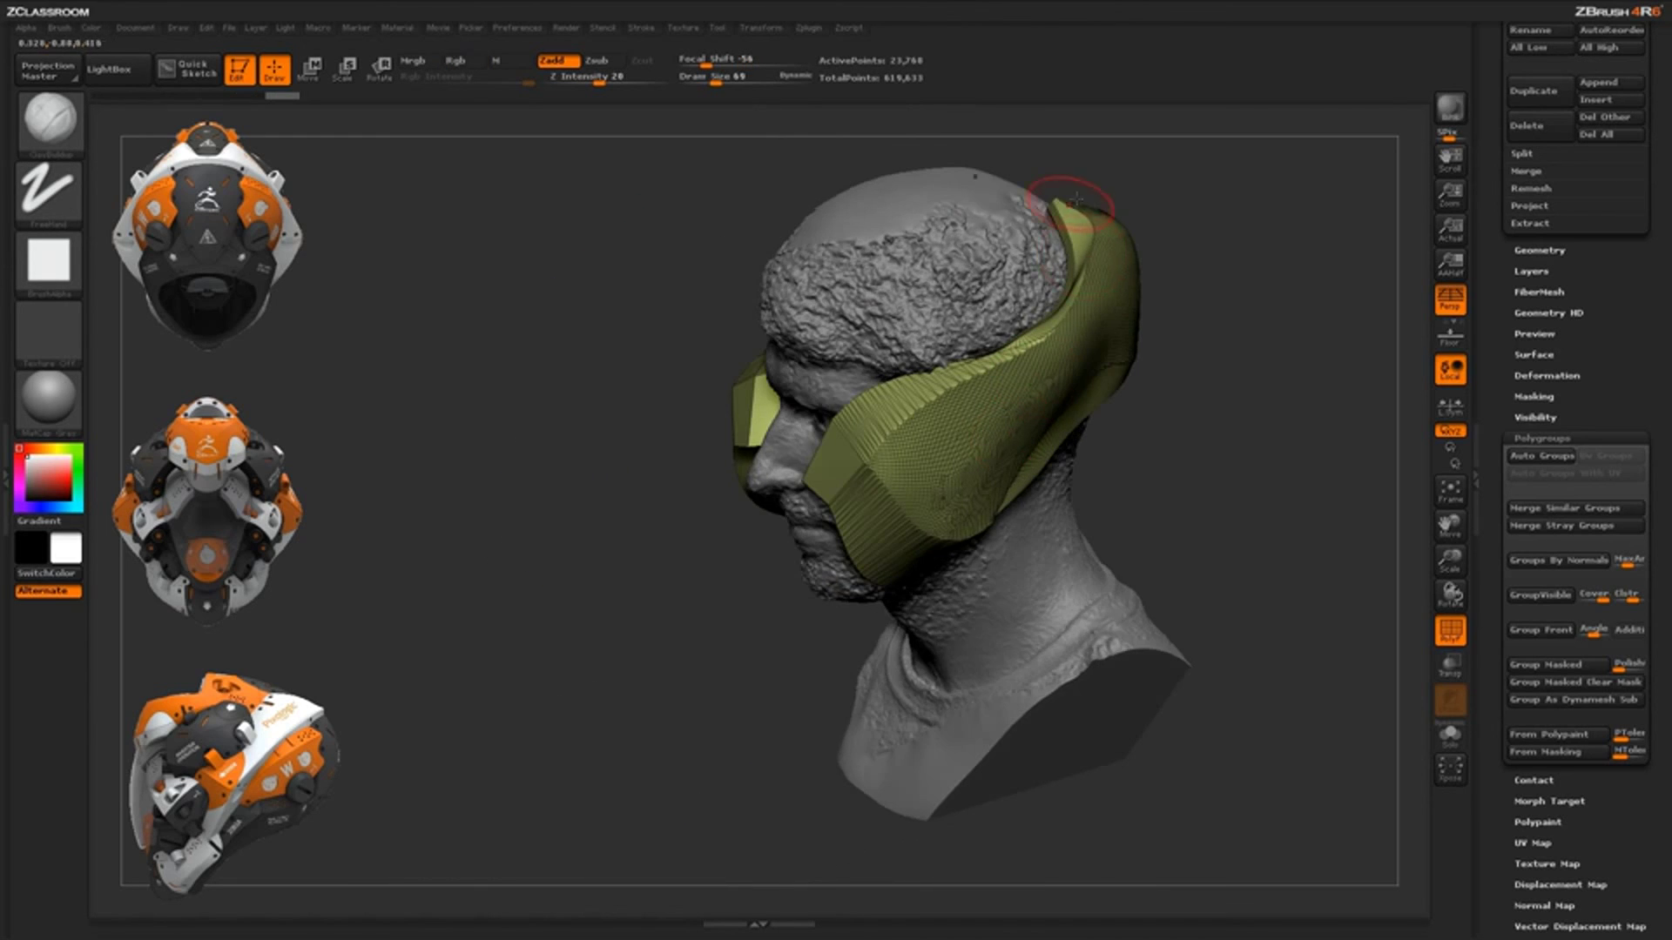
pyautogui.moveTo(1171, 326); pyautogui.dragTo(1186, 427)
pyautogui.keyDown('ctrl'); pyautogui.keyDown('shift'); pyautogui.click(1183, 429); pyautogui.keyUp('shift'); pyautogui.keyUp('ctrl')
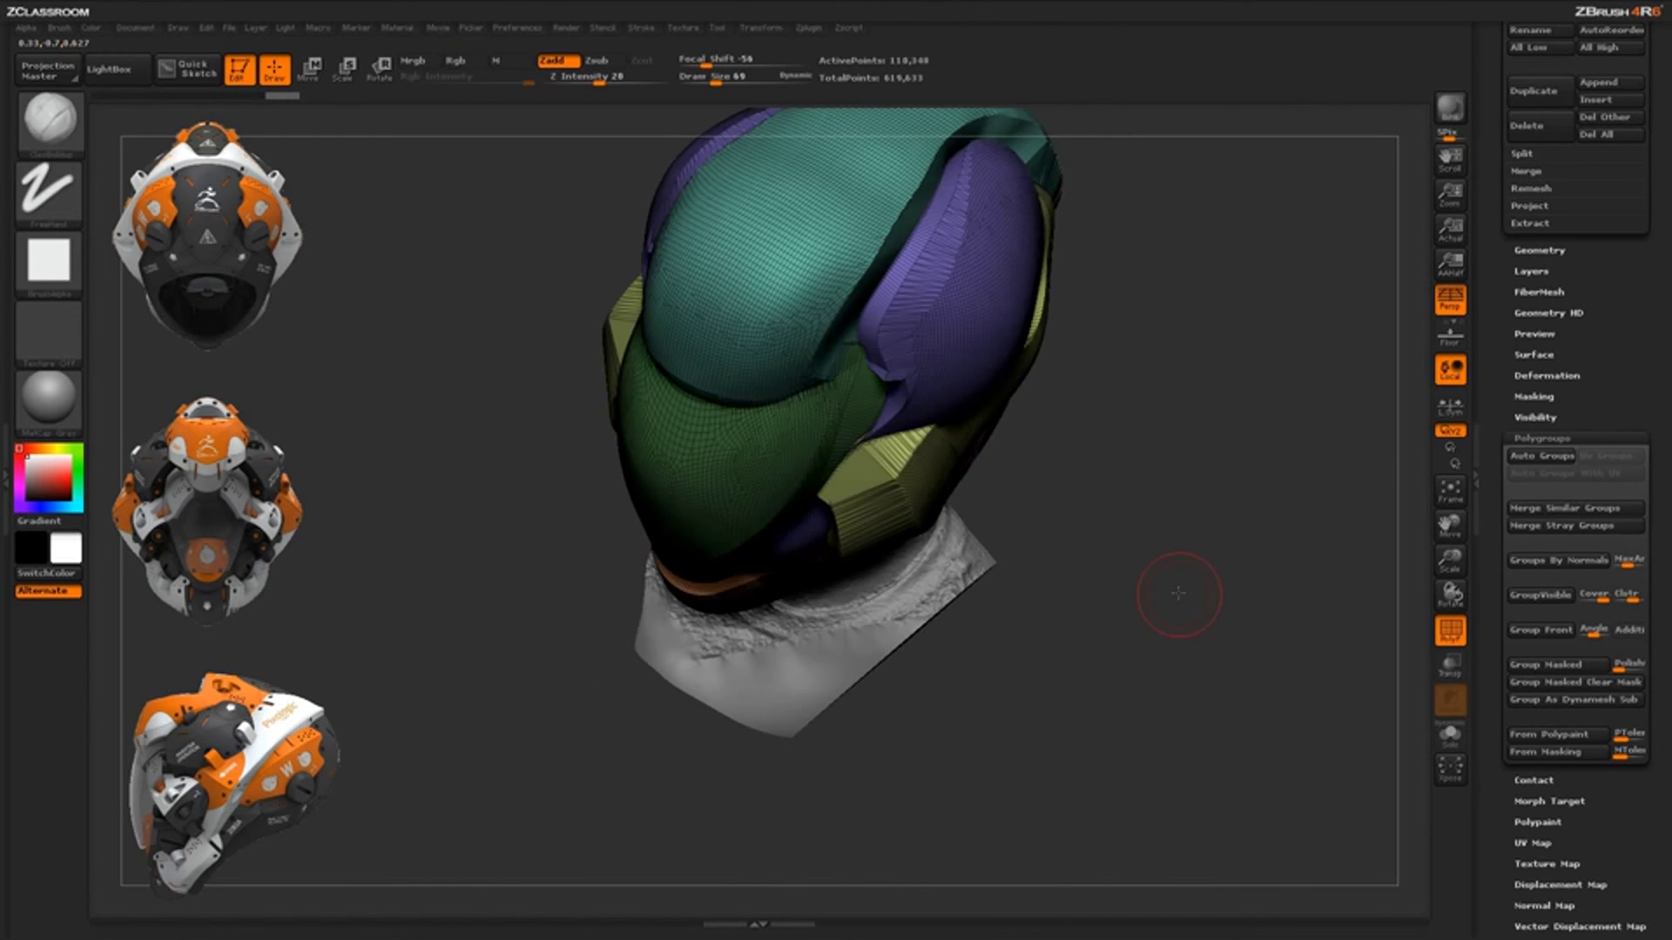
# Isolate the purple polygroup covering the upper sides and jaw, inspect it, and restore the whole helmet
pyautogui.moveTo(1179, 589); pyautogui.dragTo(1138, 462)
pyautogui.keyDown('ctrl'); pyautogui.keyDown('shift'); pyautogui.click(975, 351); pyautogui.keyUp('shift'); pyautogui.keyUp('ctrl')
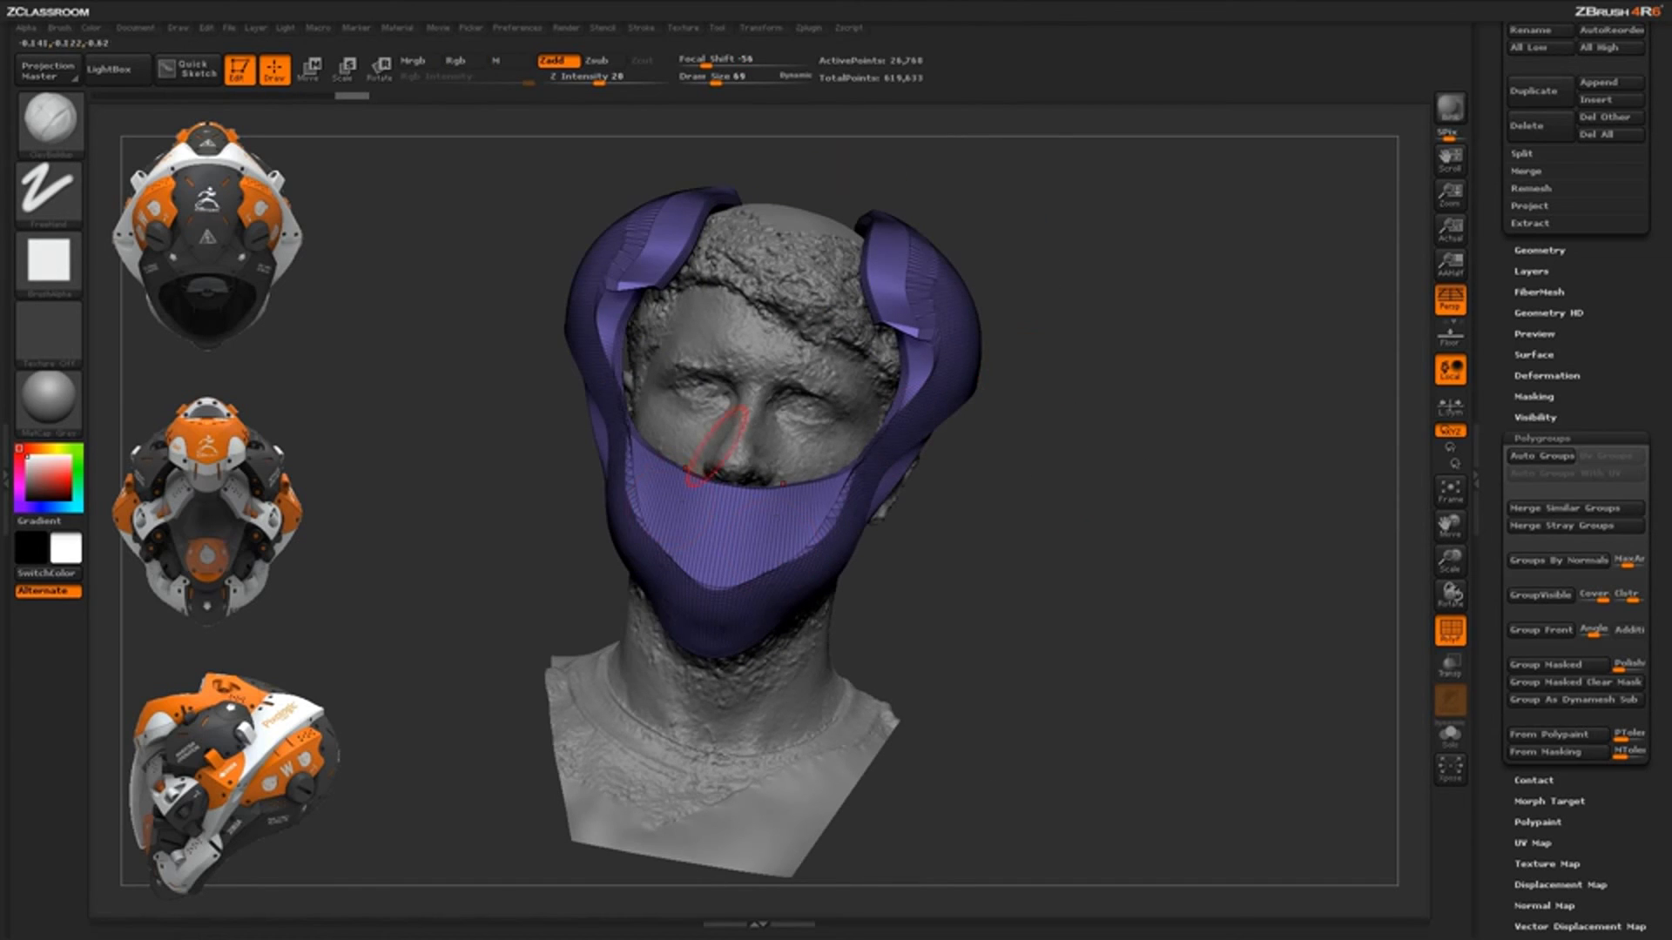
pyautogui.moveTo(1100, 557); pyautogui.dragTo(1033, 560)
pyautogui.keyDown('ctrl'); pyautogui.keyDown('shift'); pyautogui.click(1134, 602); pyautogui.keyUp('shift'); pyautogui.keyUp('ctrl')
pyautogui.moveTo(1168, 603)
pyautogui.mouseDown()
pyautogui.moveTo(1138, 673)
pyautogui.moveTo(1152, 649)
pyautogui.moveTo(1132, 625)
pyautogui.moveTo(1094, 629)
pyautogui.moveTo(1143, 645)
pyautogui.moveTo(1056, 644)
pyautogui.moveTo(1130, 692)
pyautogui.moveTo(1143, 731)
pyautogui.mouseUp()
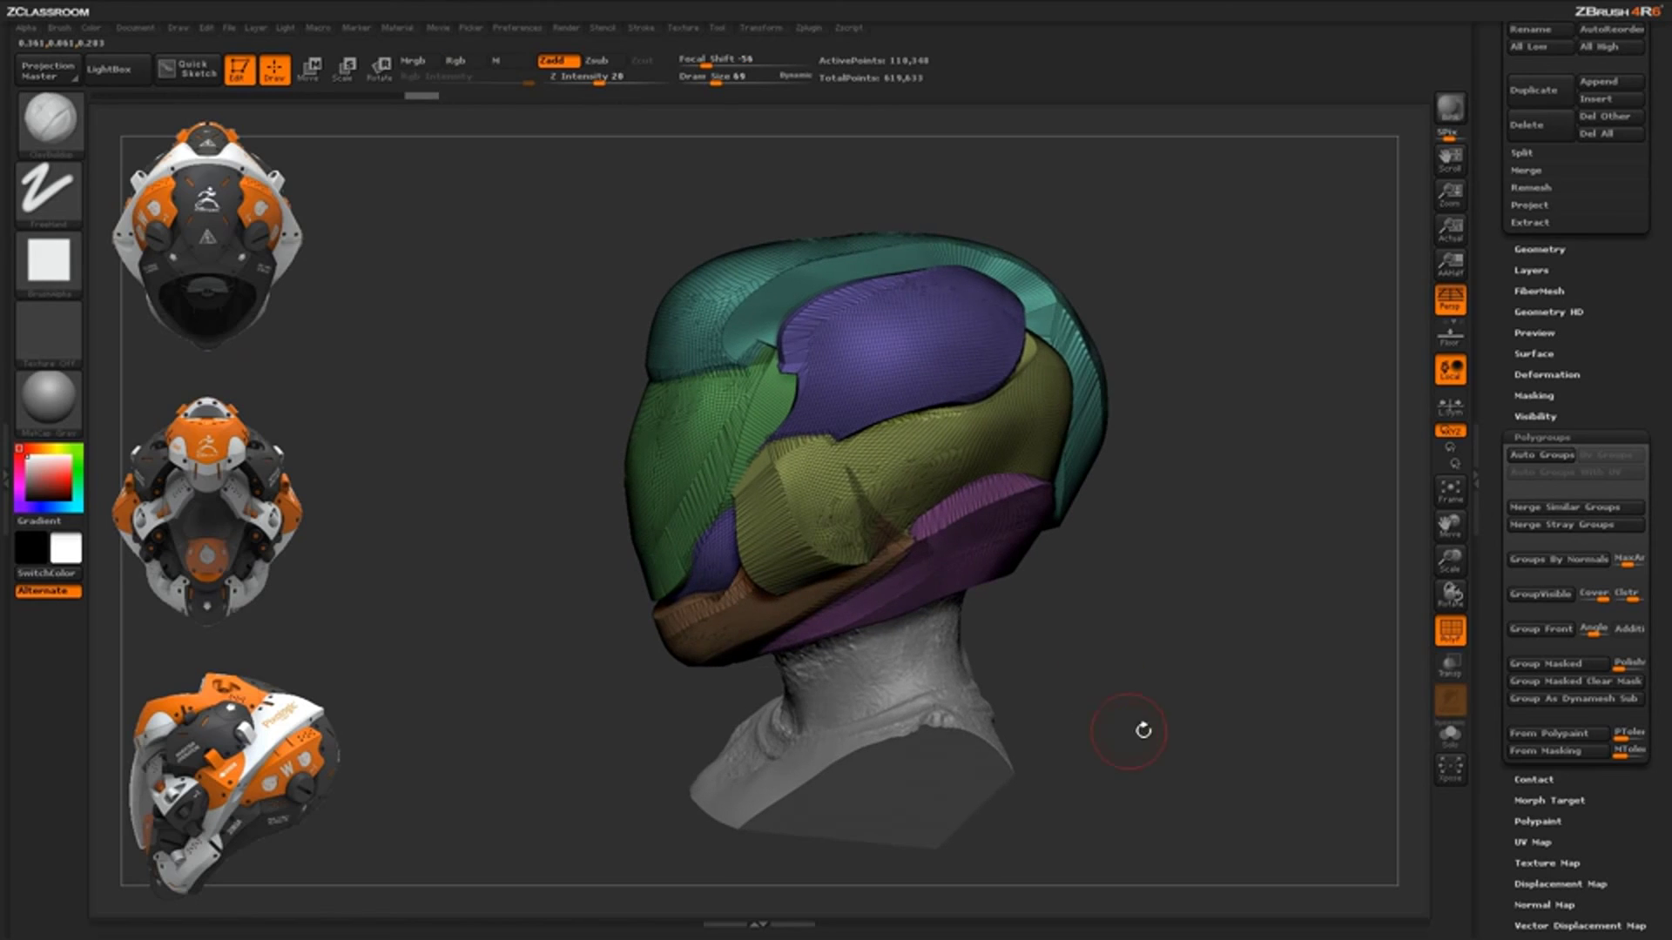
# Hide the polyframe and enable the Group option in the DynaMesh geometry settings
pyautogui.click(1449, 631)
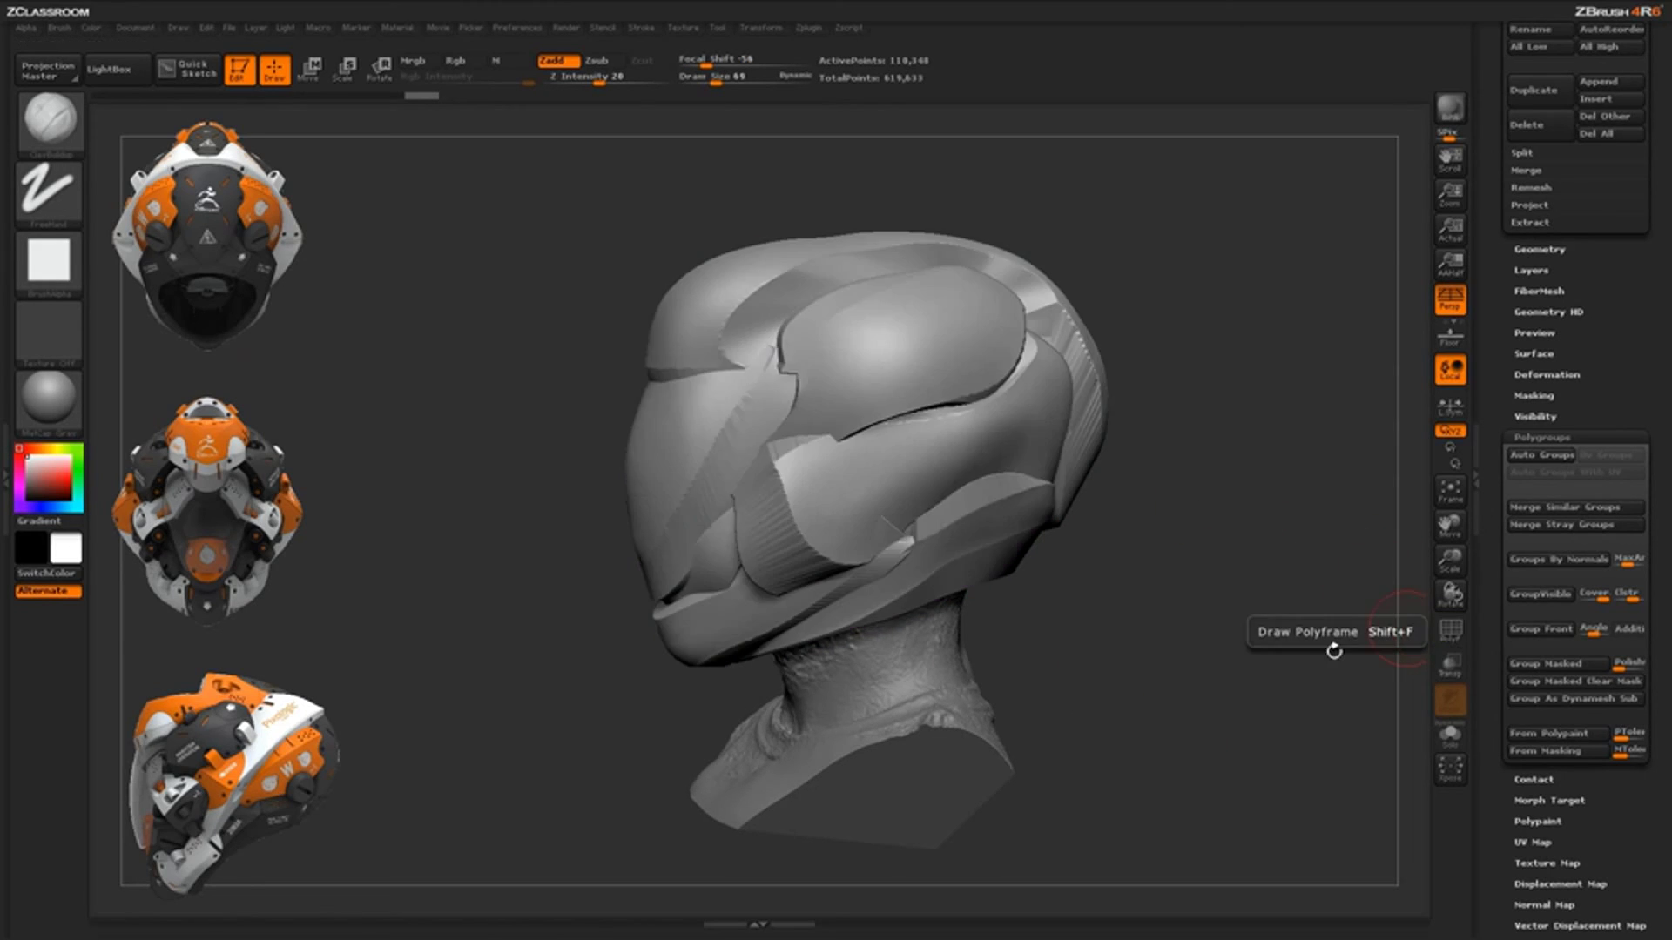
pyautogui.moveTo(1198, 723); pyautogui.dragTo(1180, 719)
pyautogui.moveTo(1619, 349); pyautogui.dragTo(1626, 369)
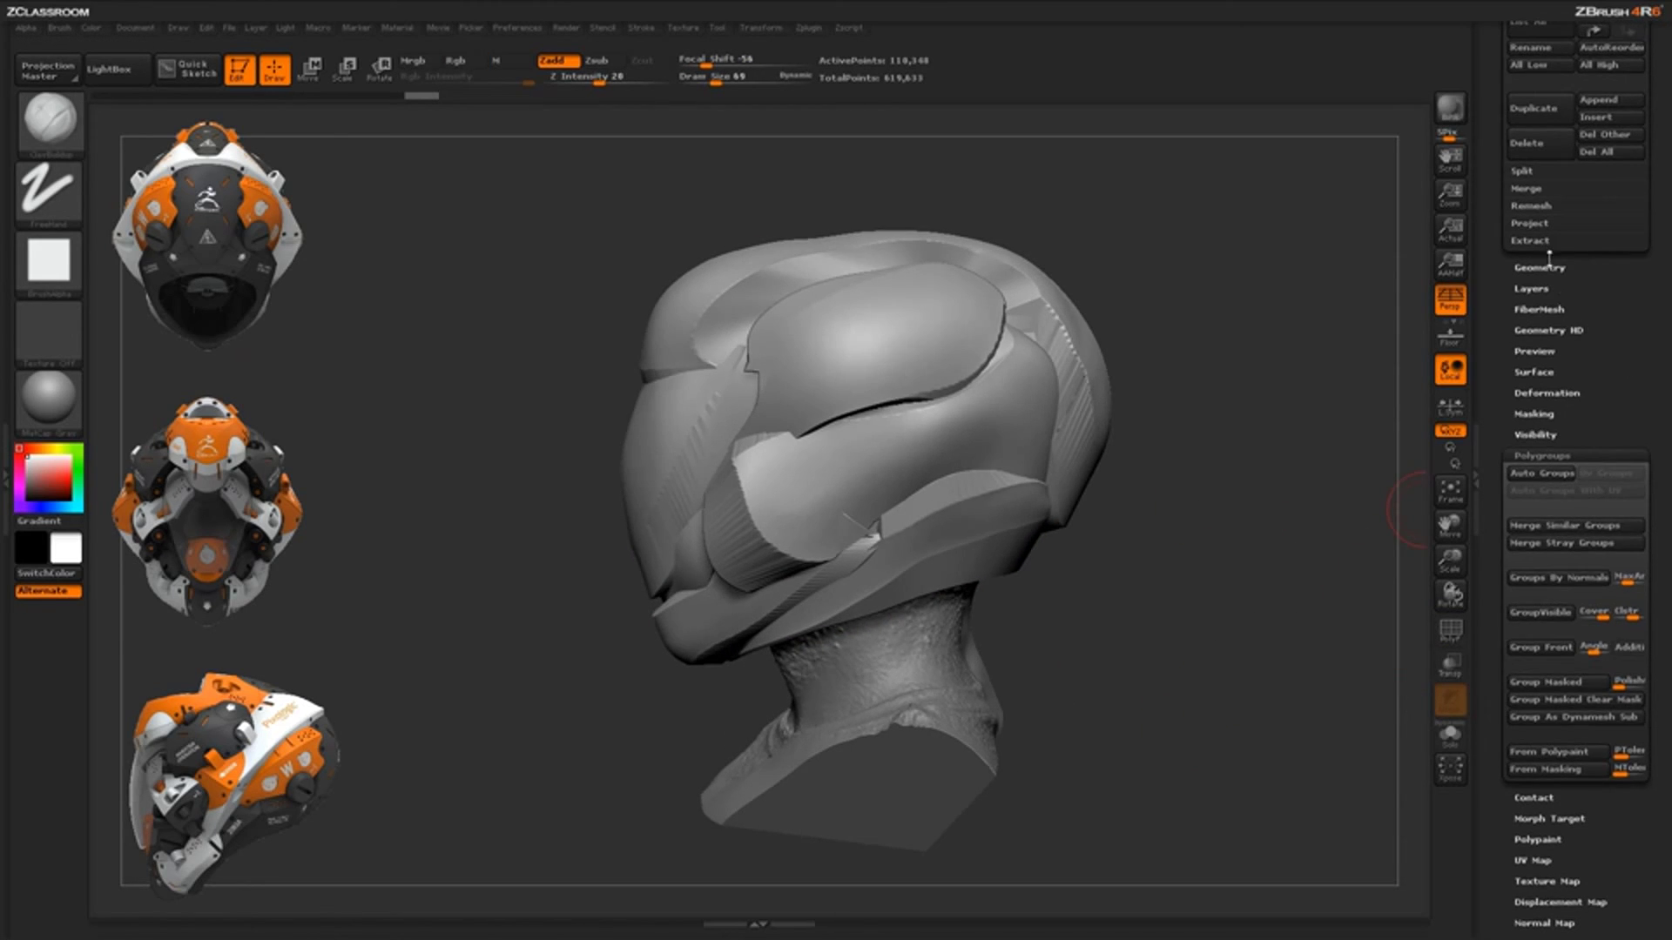
pyautogui.click(1548, 266)
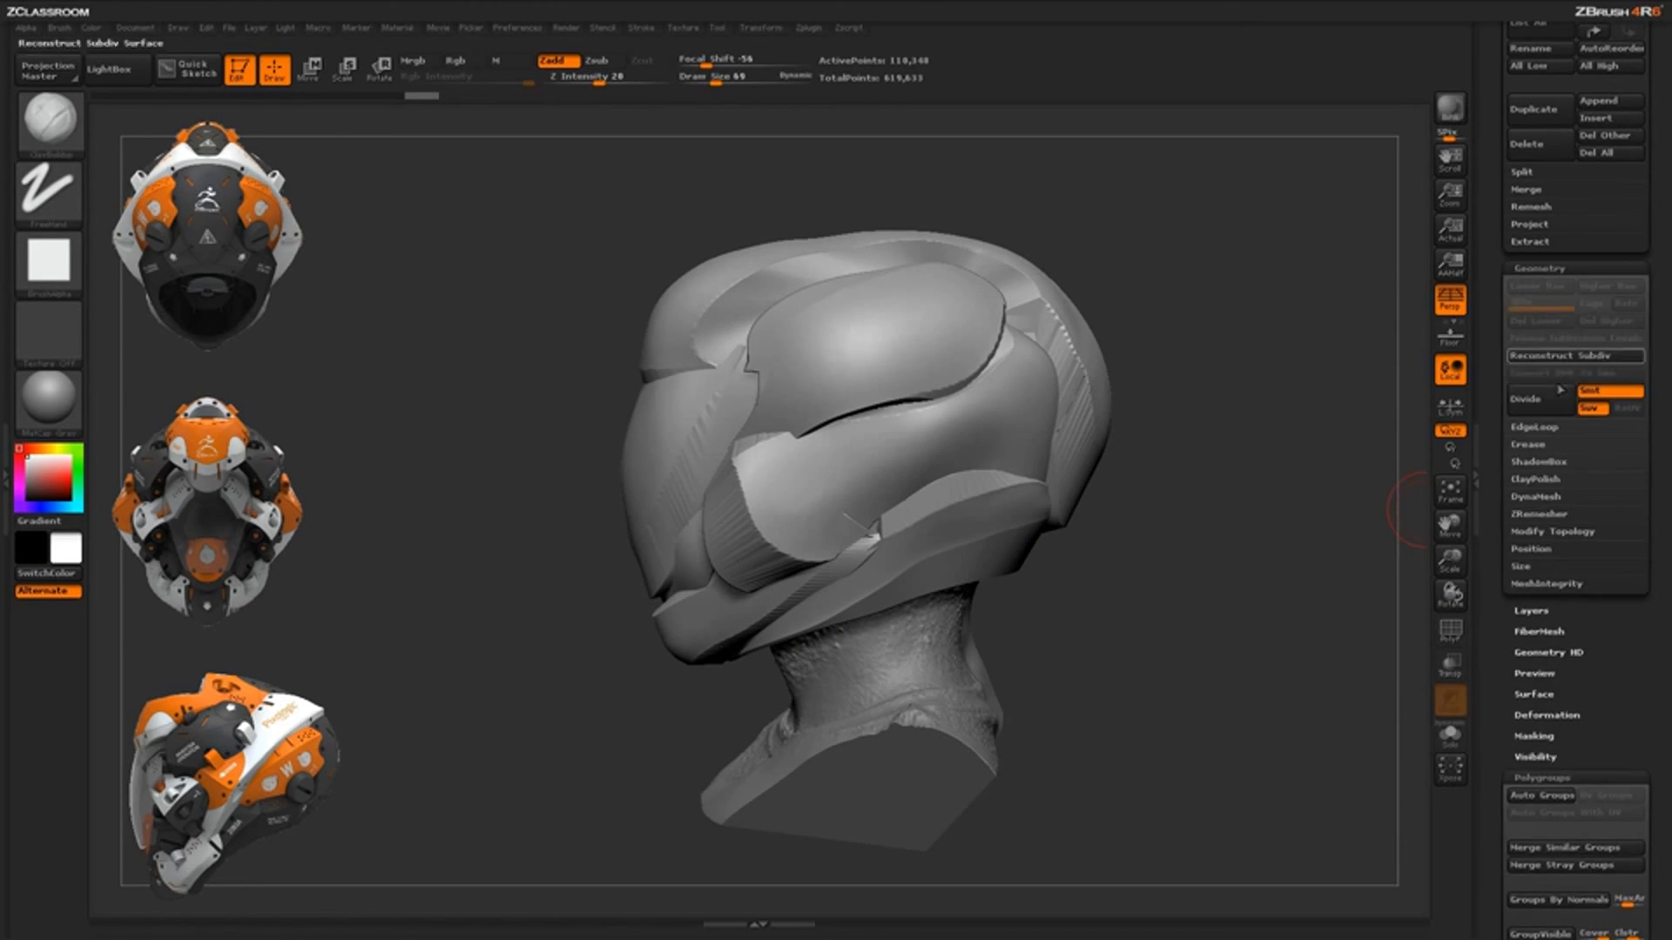
pyautogui.click(1554, 496)
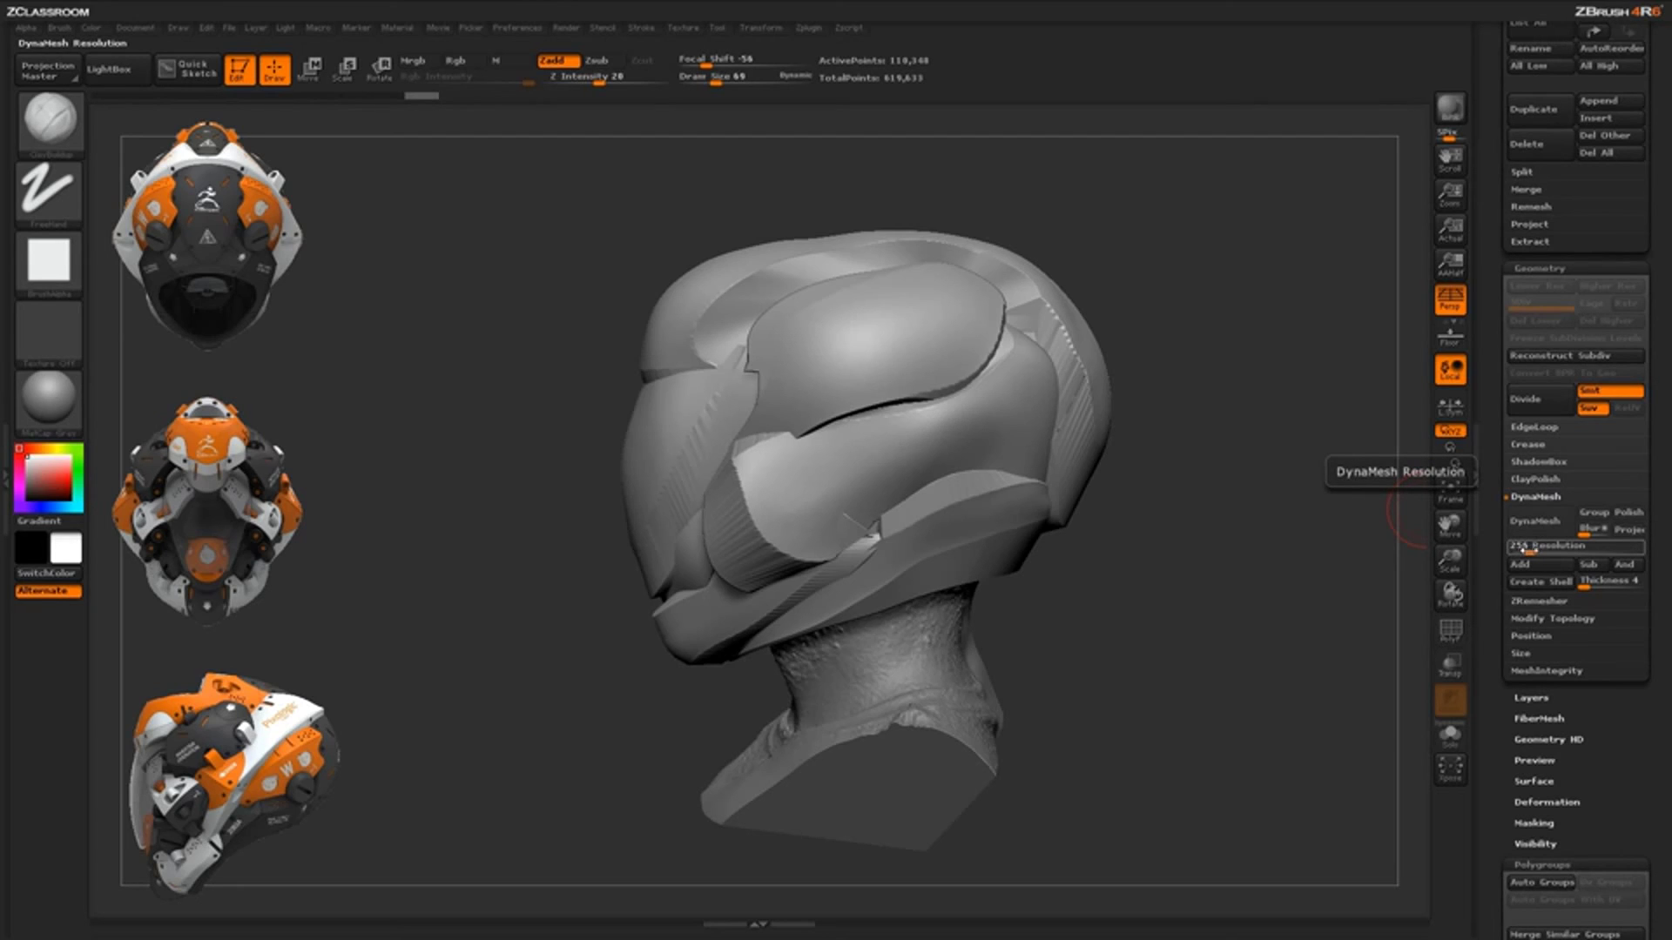
pyautogui.click(1594, 514)
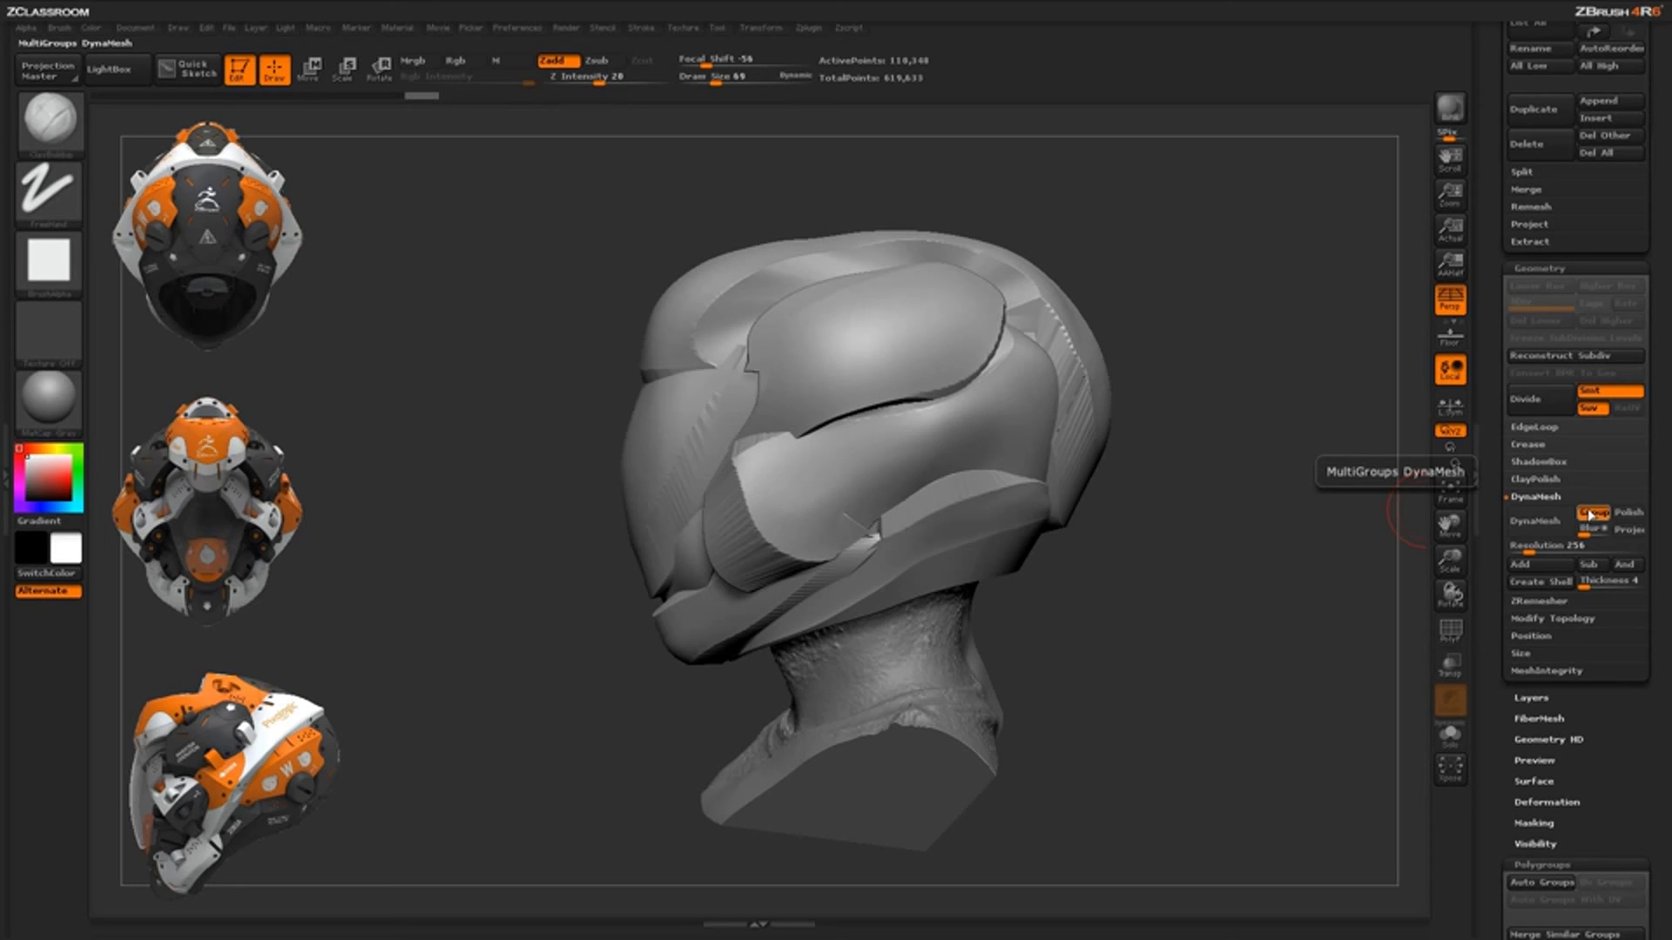
# Display the polyframe, remesh the helmet with grouped DynaMesh at resolution 256, and review the remeshed panels
pyautogui.click(1449, 632)
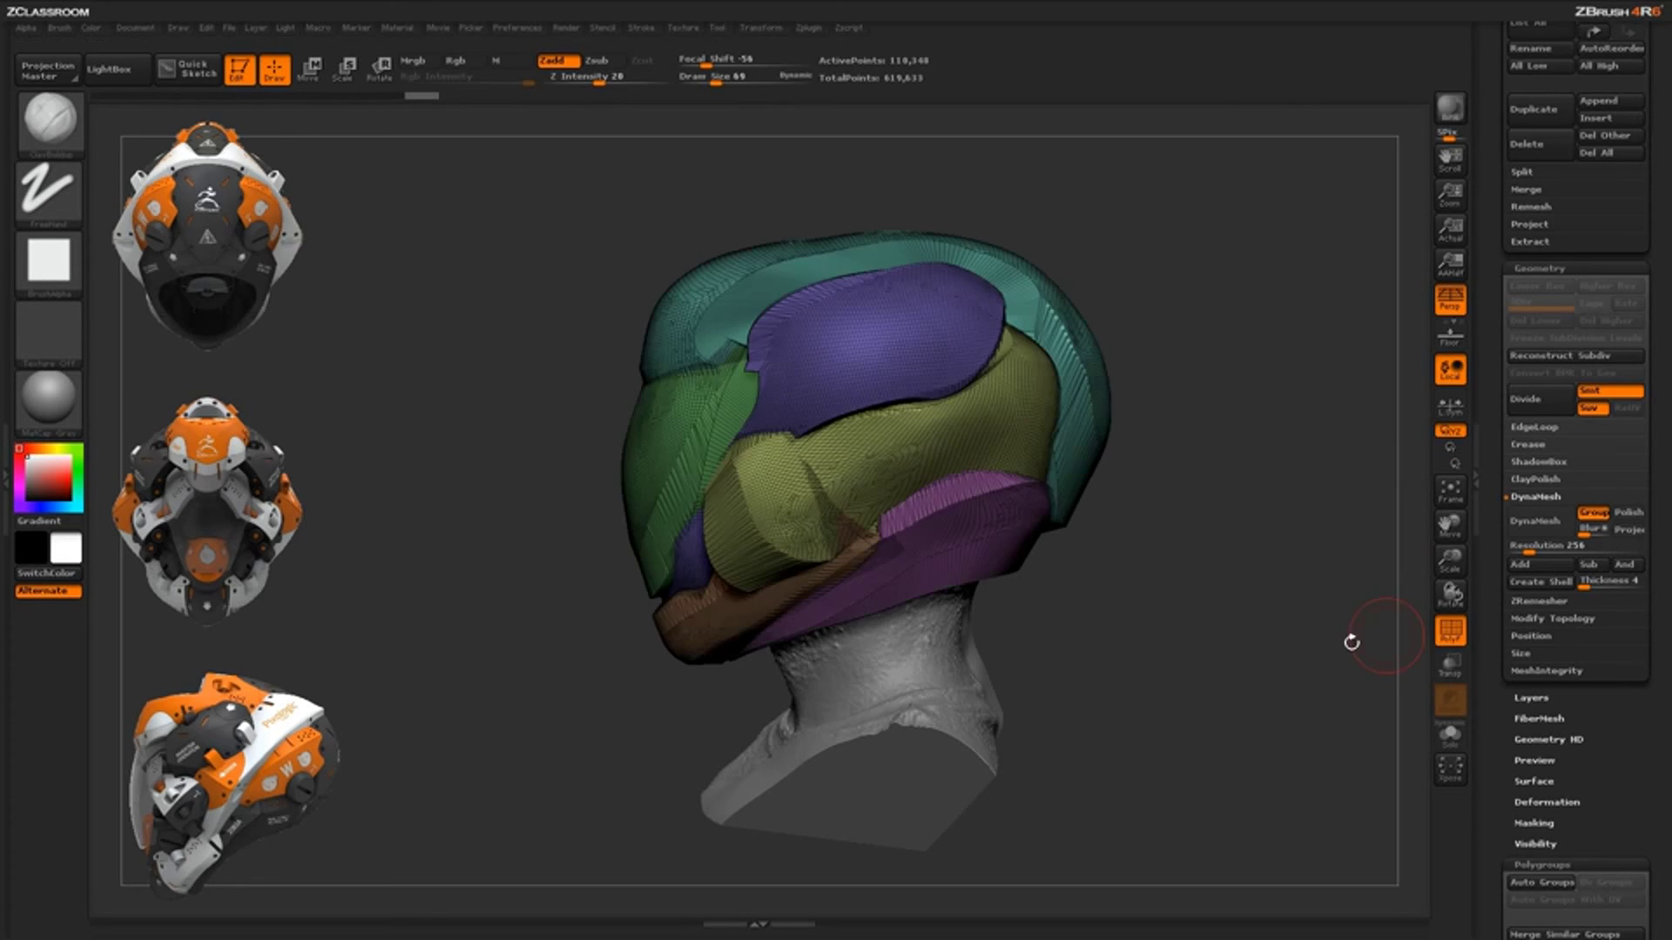
pyautogui.moveTo(1076, 594); pyautogui.dragTo(1139, 618)
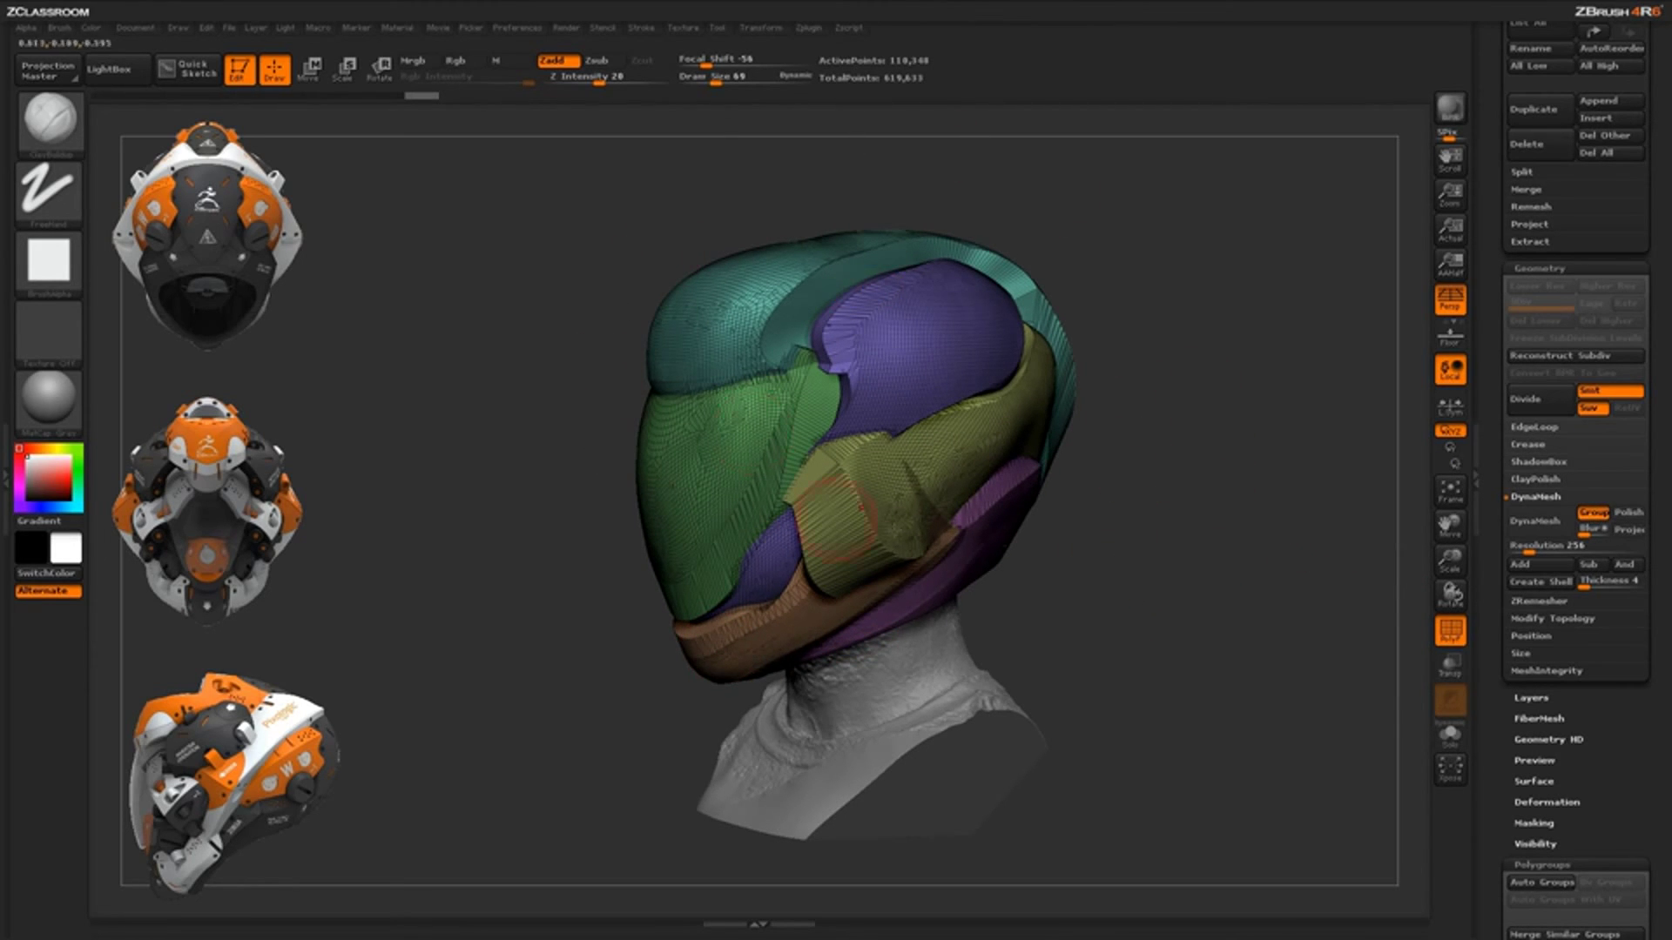
pyautogui.moveTo(1085, 572); pyautogui.dragTo(1129, 556)
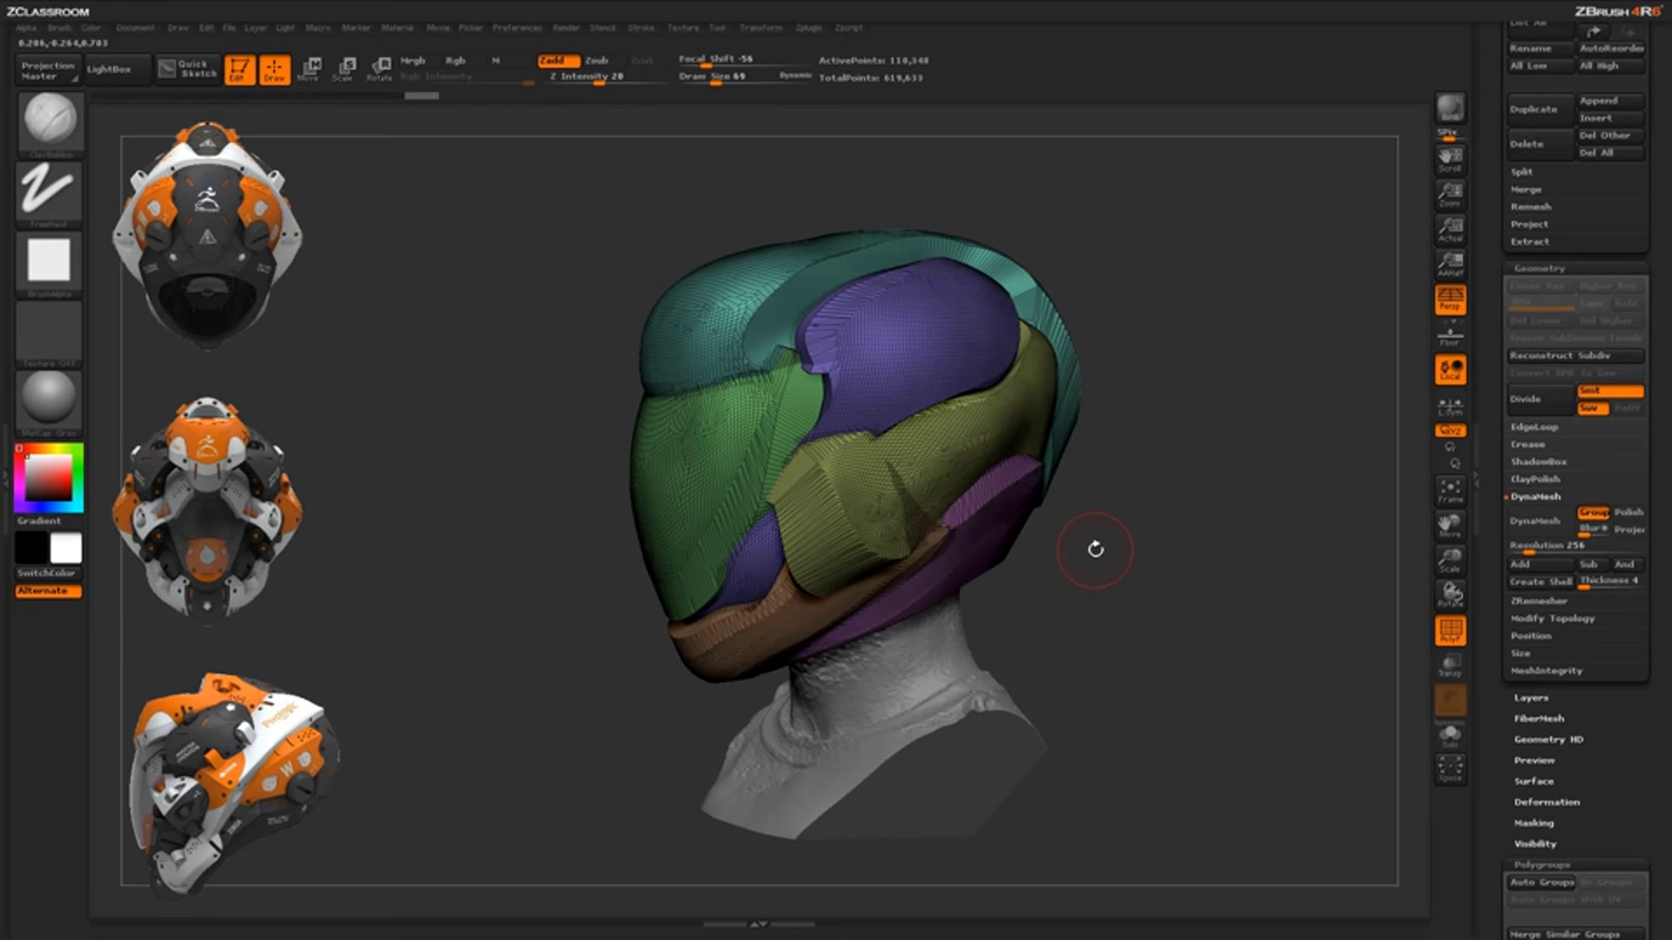
pyautogui.moveTo(1109, 573)
pyautogui.mouseDown()
pyautogui.moveTo(1162, 572)
pyautogui.moveTo(1120, 581)
pyautogui.moveTo(1098, 552)
pyautogui.mouseUp()
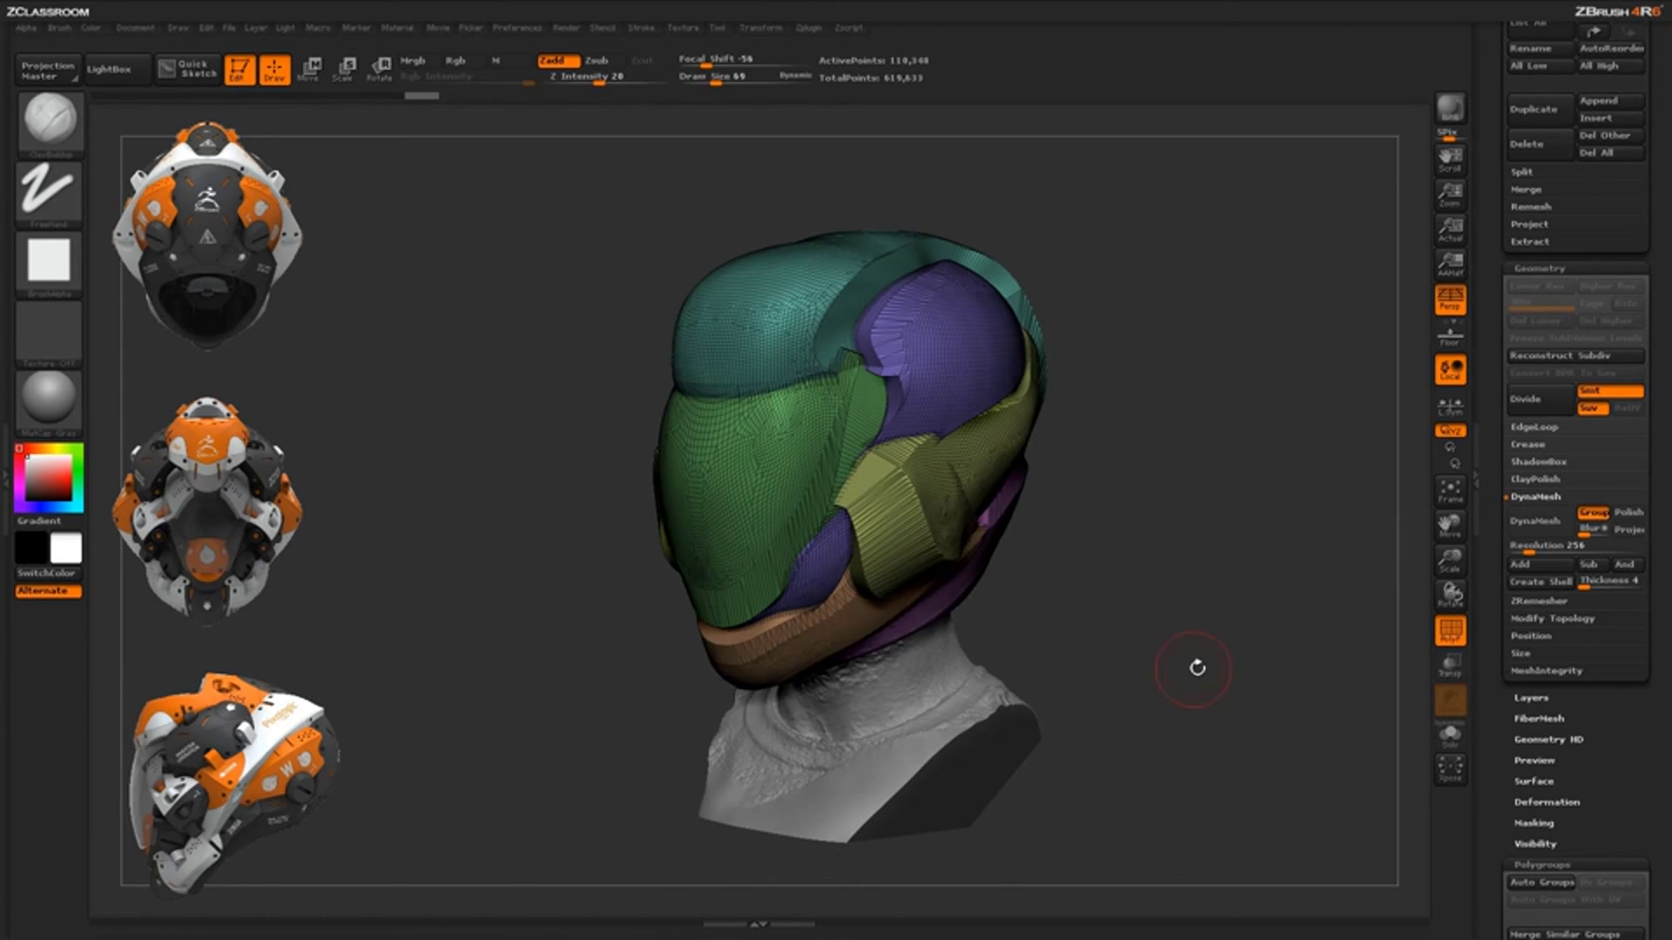
pyautogui.moveTo(1197, 668); pyautogui.dragTo(1395, 543)
pyautogui.moveTo(1233, 619); pyautogui.dragTo(1205, 621)
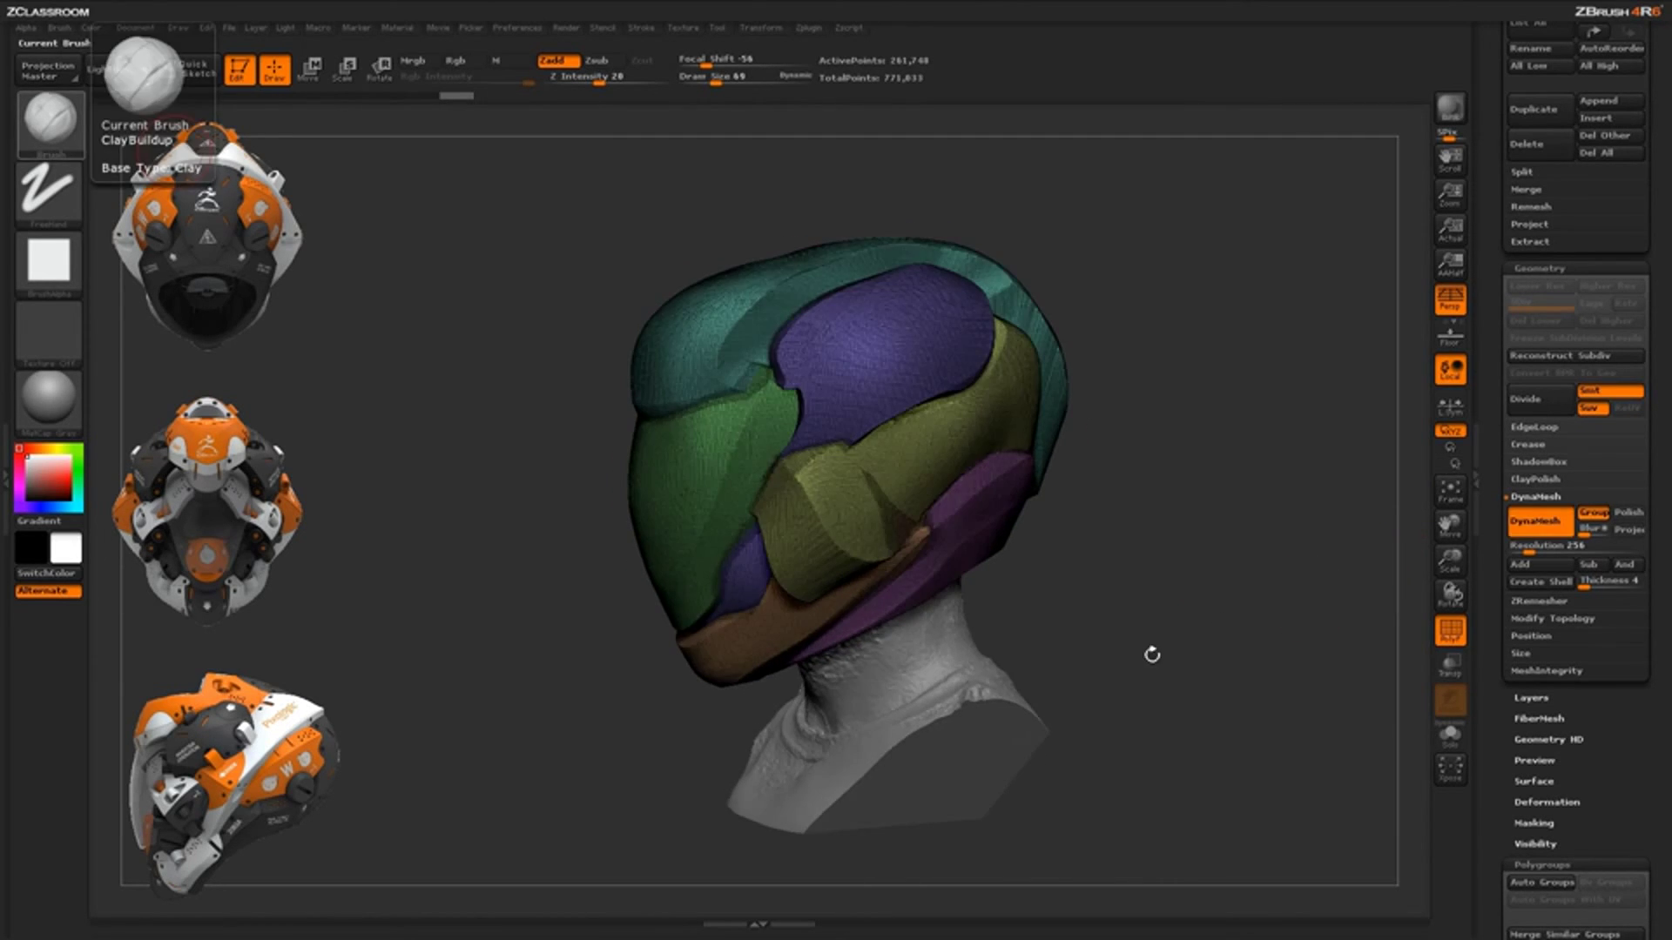
pyautogui.moveTo(1149, 652); pyautogui.dragTo(1142, 697)
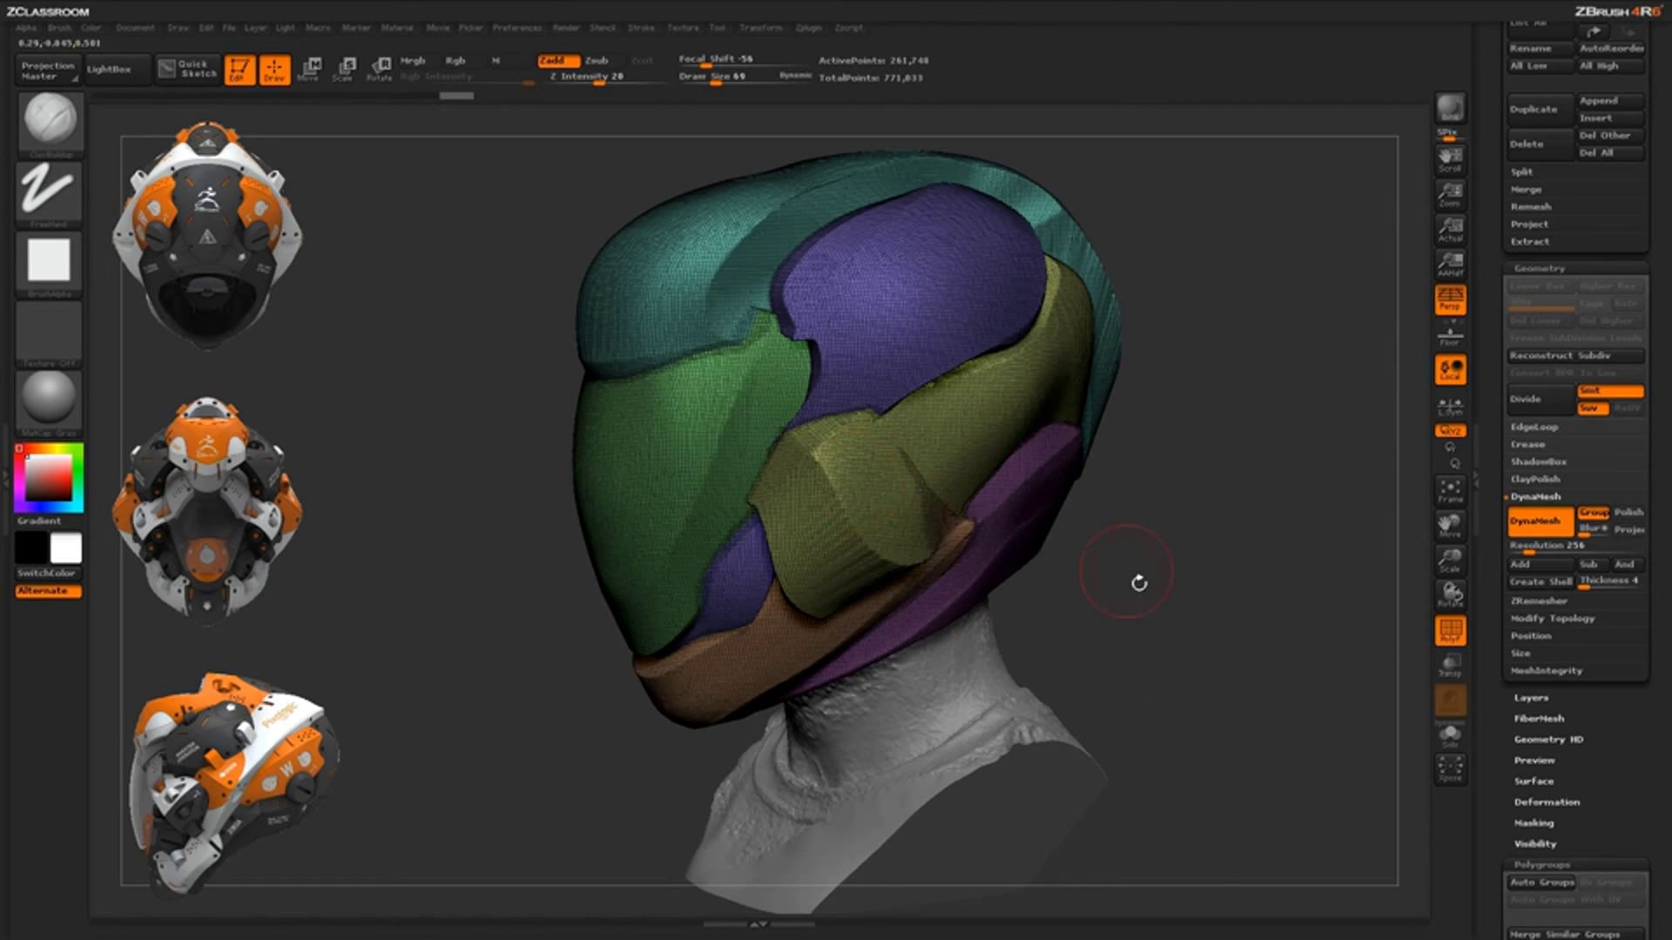
pyautogui.moveTo(1141, 581); pyautogui.dragTo(1223, 570)
pyautogui.moveTo(1168, 481); pyautogui.dragTo(1104, 475)
pyautogui.moveTo(1154, 590); pyautogui.dragTo(1124, 517)
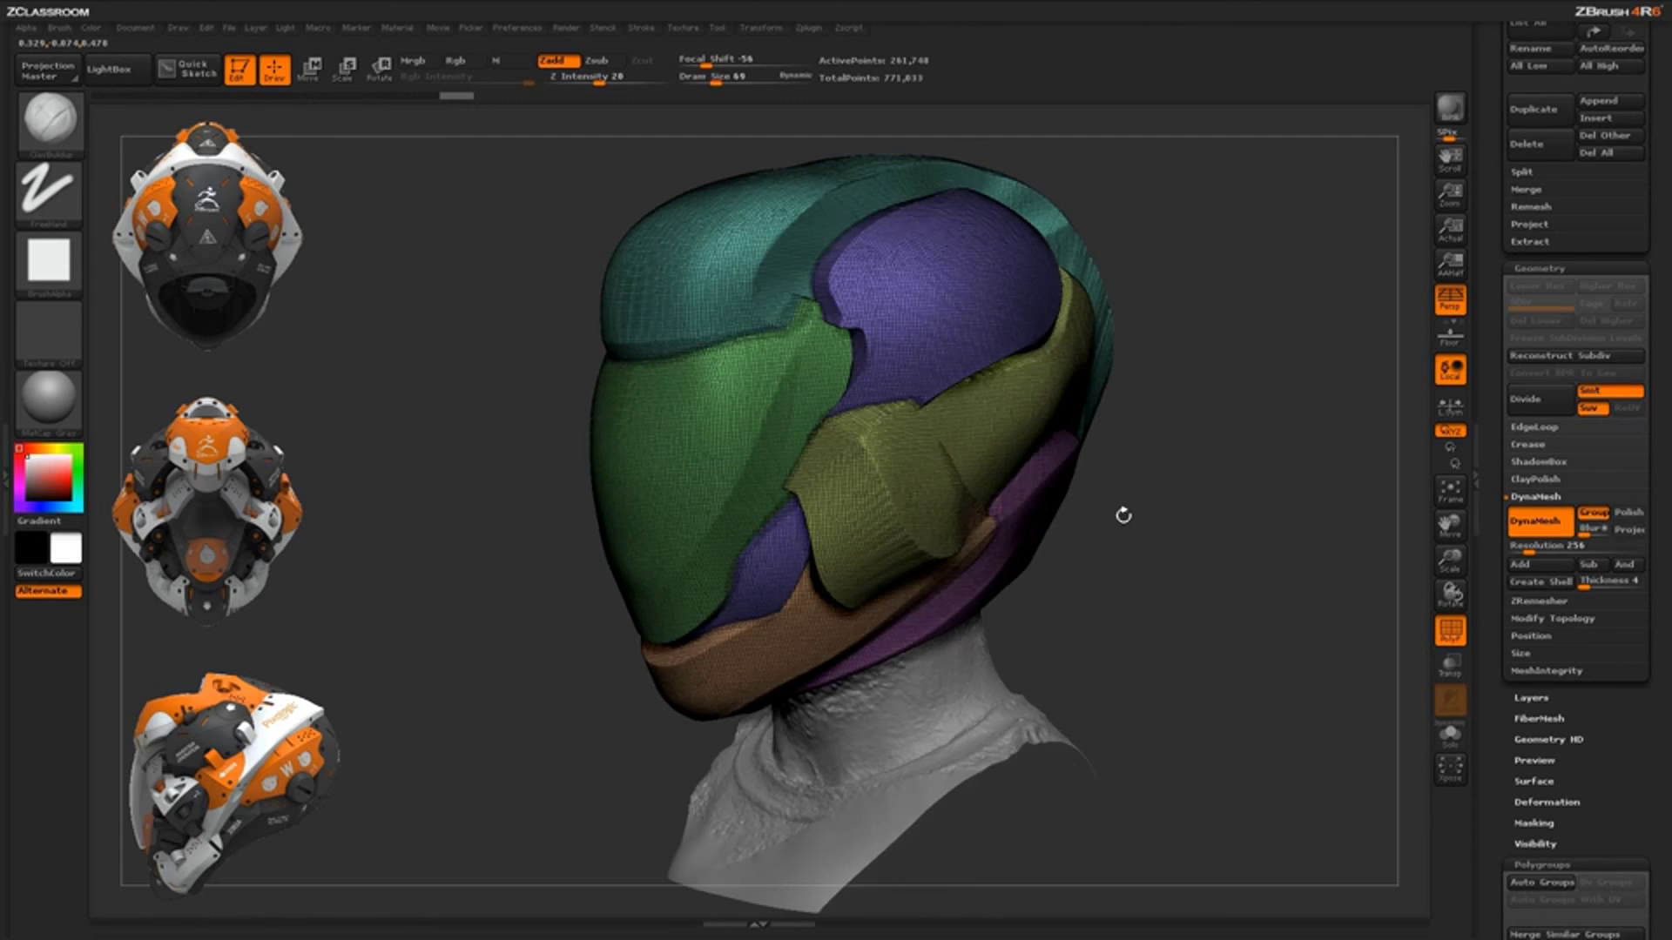
# Hide the polyframe and repeatedly isolate the remeshed side panel polygroups for inspection, restoring the whole helmet each time
pyautogui.hotkey('shift', 'f')
pyautogui.moveTo(1243, 585); pyautogui.dragTo(1115, 546)
pyautogui.keyDown('ctrl'); pyautogui.keyDown('shift'); pyautogui.click(1036, 413); pyautogui.keyUp('shift'); pyautogui.keyUp('ctrl')
pyautogui.keyDown('ctrl'); pyautogui.keyDown('shift'); pyautogui.click(1149, 560); pyautogui.keyUp('shift'); pyautogui.keyUp('ctrl')
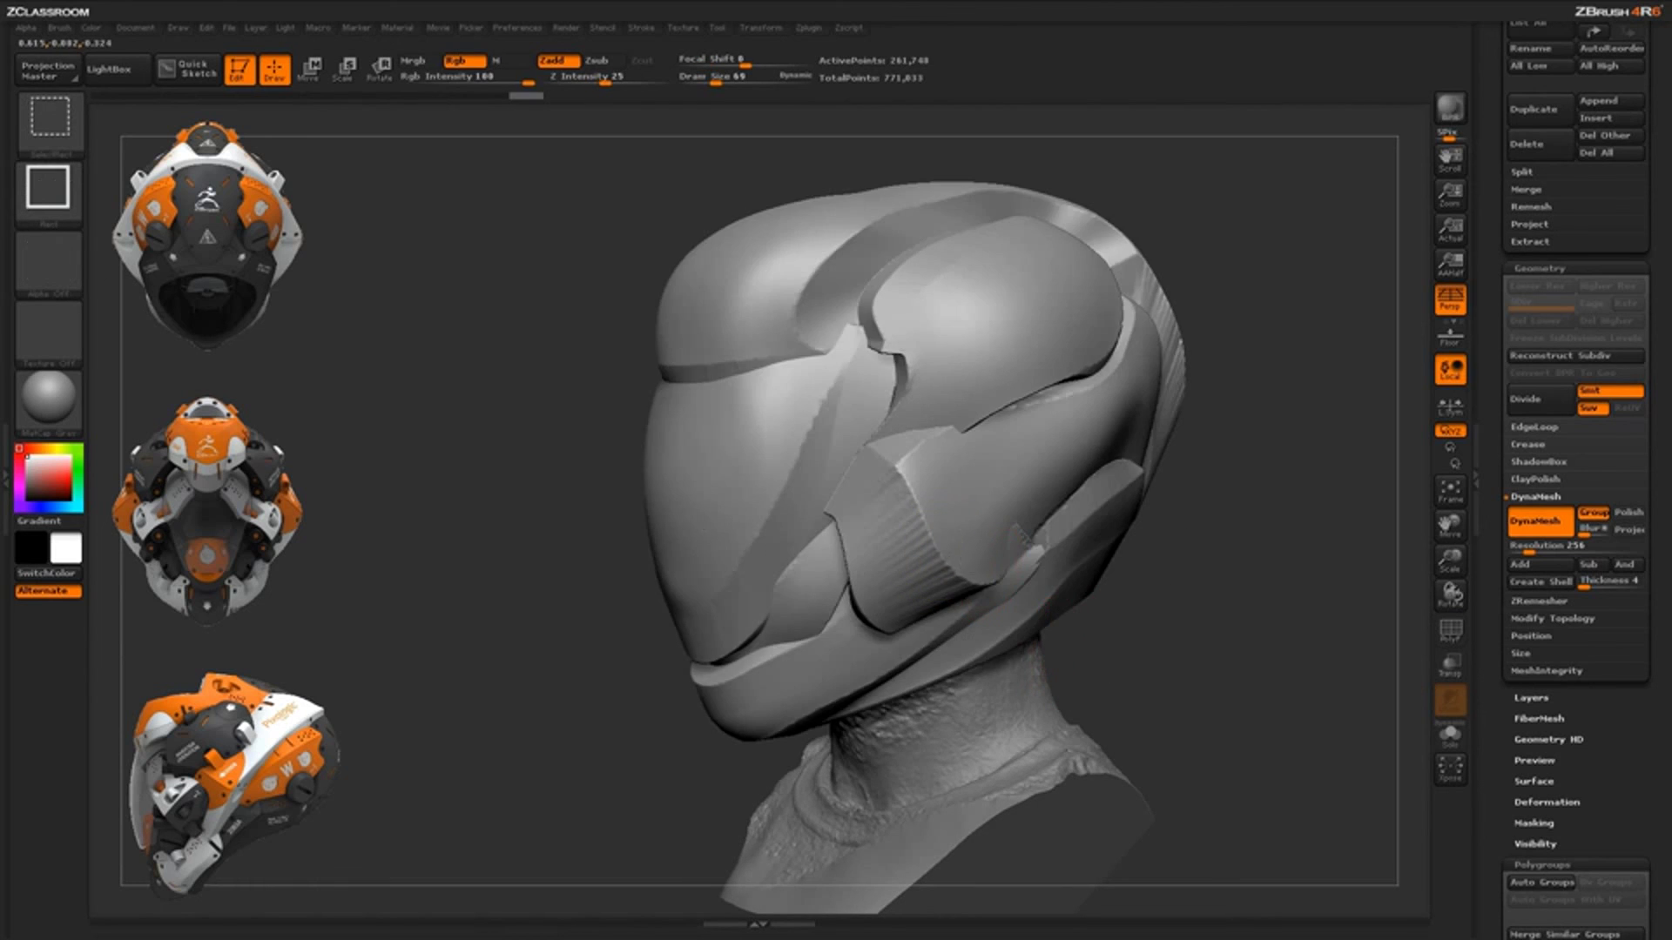
pyautogui.keyDown('ctrl'); pyautogui.keyDown('shift'); pyautogui.click(1058, 475); pyautogui.keyUp('shift'); pyautogui.keyUp('ctrl')
pyautogui.moveTo(1219, 609); pyautogui.dragTo(1205, 611)
pyautogui.keyDown('ctrl'); pyautogui.keyDown('shift'); pyautogui.click(1209, 617); pyautogui.keyUp('shift'); pyautogui.keyUp('ctrl')
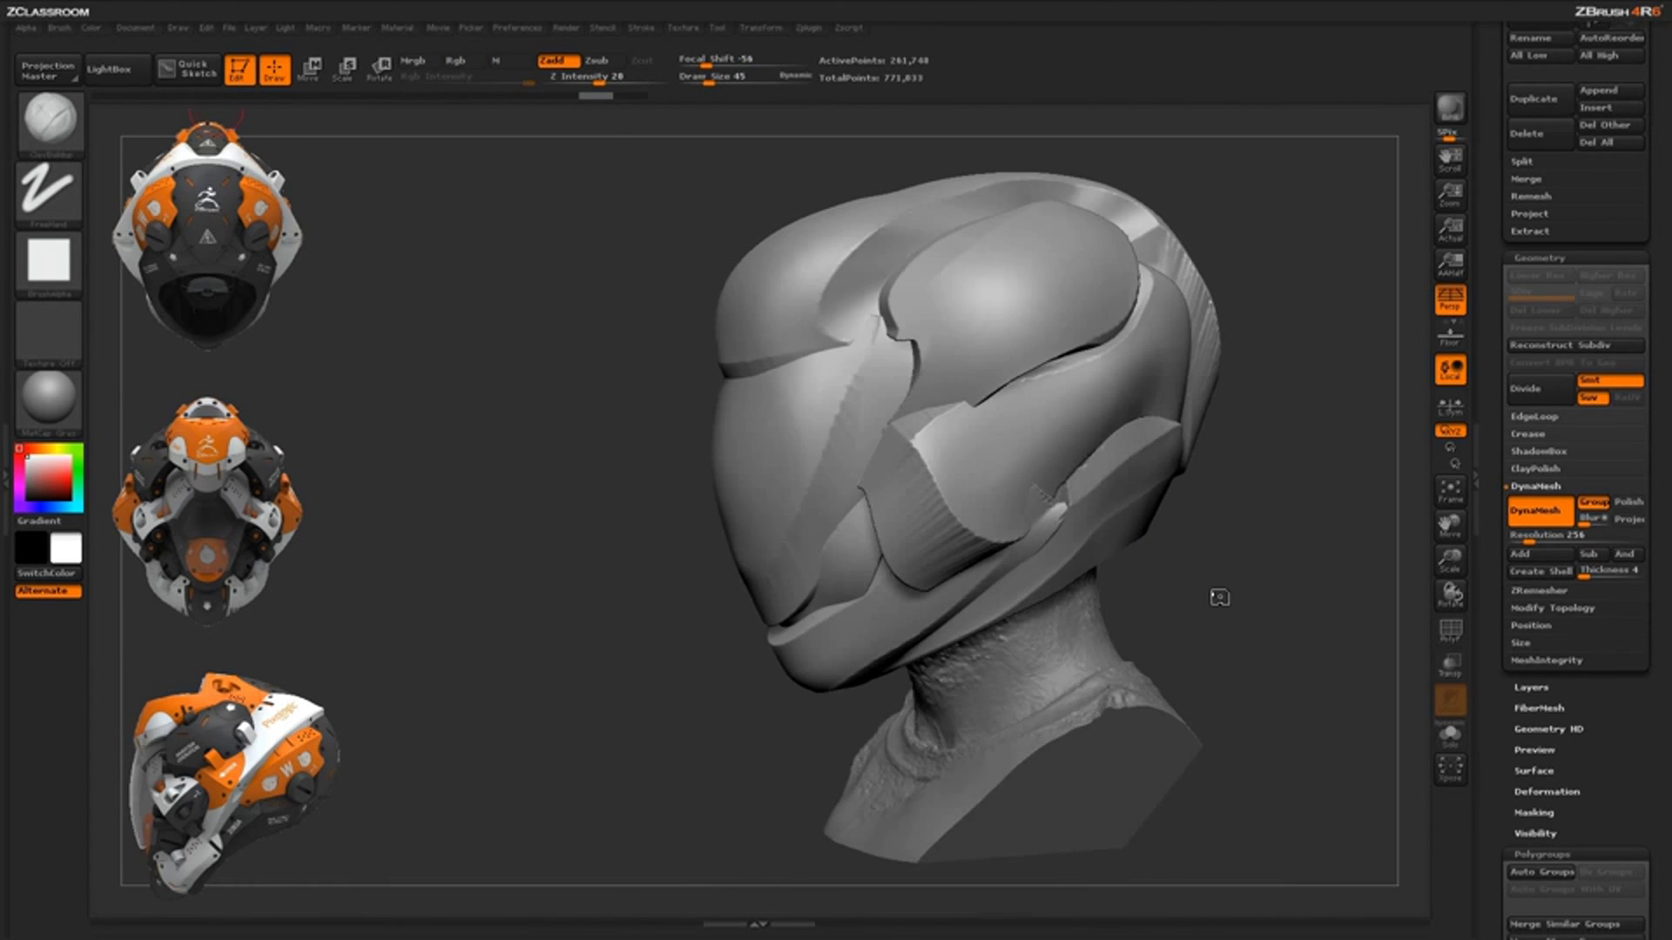
pyautogui.moveTo(1213, 592)
pyautogui.mouseDown()
pyautogui.moveTo(1208, 570)
pyautogui.moveTo(1253, 570)
pyautogui.mouseUp()
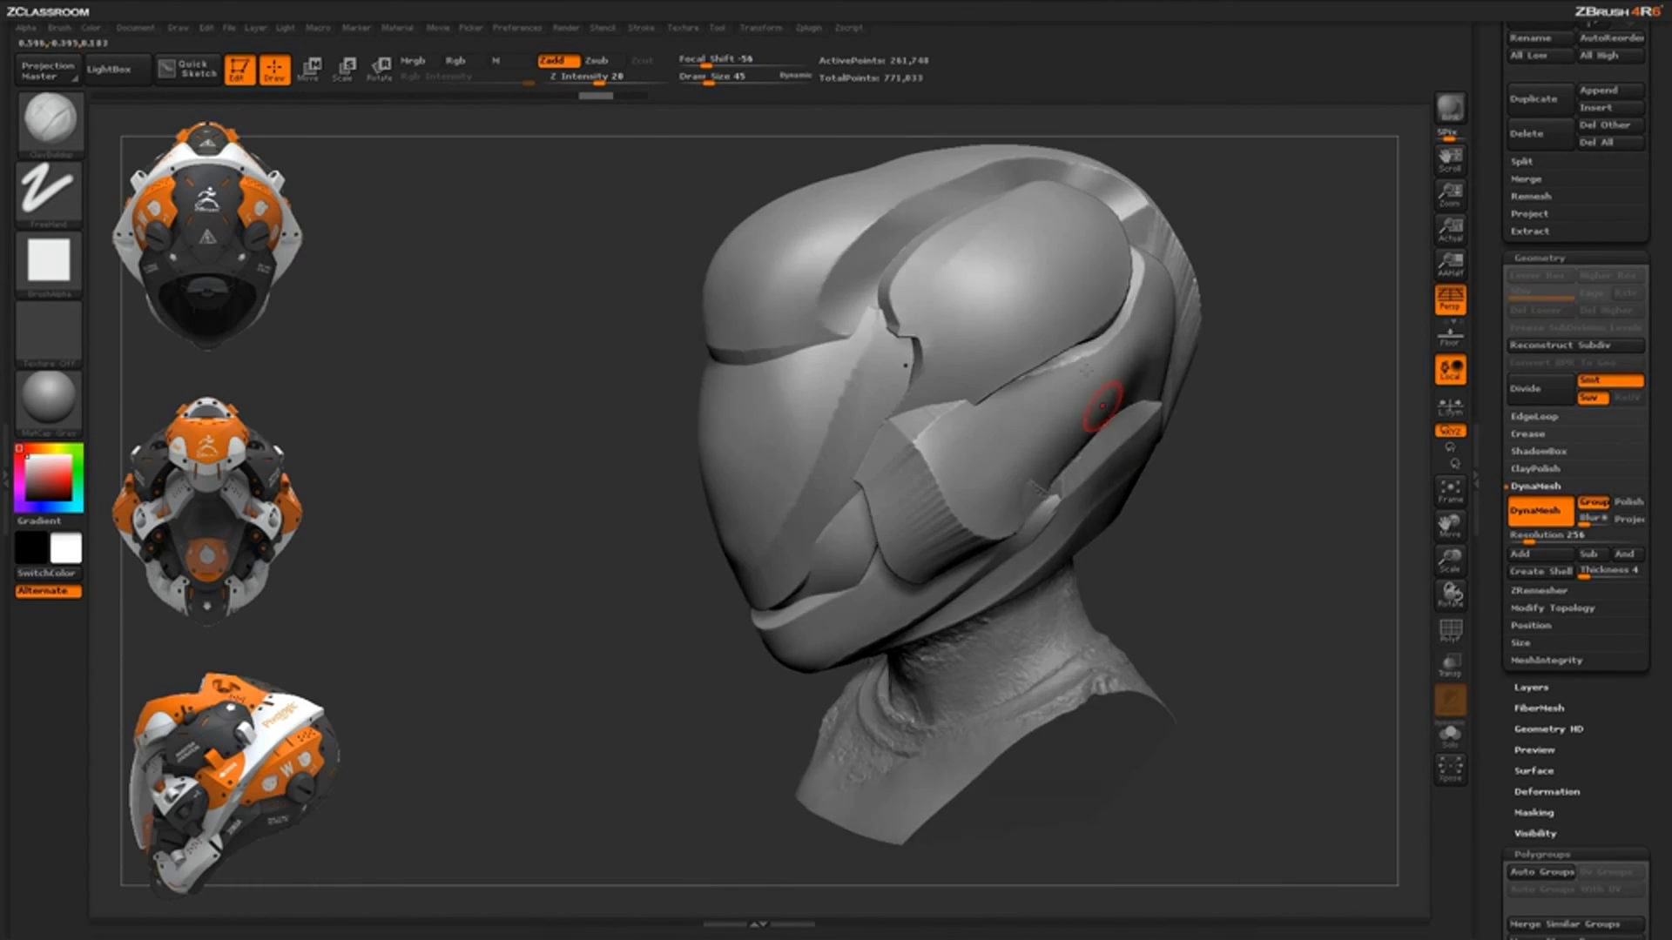
pyautogui.moveTo(1148, 567)
pyautogui.mouseDown()
pyautogui.moveTo(1198, 580)
pyautogui.moveTo(1167, 593)
pyautogui.moveTo(1183, 564)
pyautogui.moveTo(1164, 558)
pyautogui.moveTo(1225, 523)
pyautogui.moveTo(1058, 562)
pyautogui.moveTo(1126, 497)
pyautogui.mouseUp()
pyautogui.keyDown('ctrl'); pyautogui.keyDown('shift'); pyautogui.click(986, 517); pyautogui.keyUp('shift'); pyautogui.keyUp('ctrl')
pyautogui.keyDown('ctrl'); pyautogui.keyDown('shift'); pyautogui.click(1115, 555); pyautogui.keyUp('shift'); pyautogui.keyUp('ctrl')
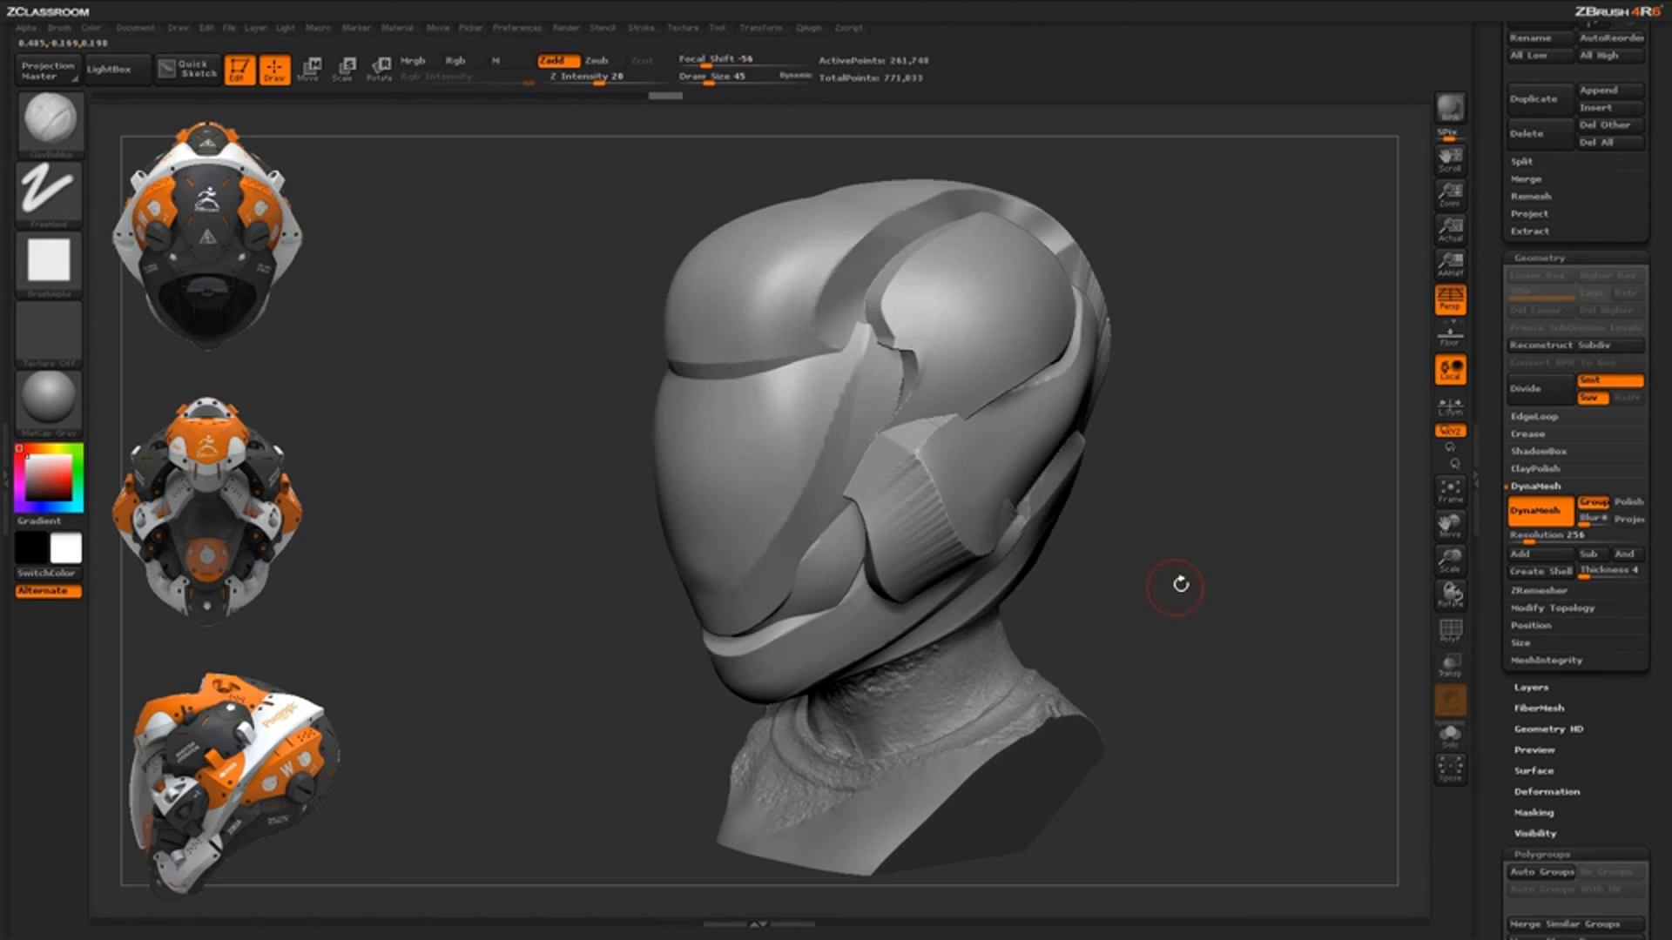
pyautogui.moveTo(1179, 582); pyautogui.dragTo(1151, 576)
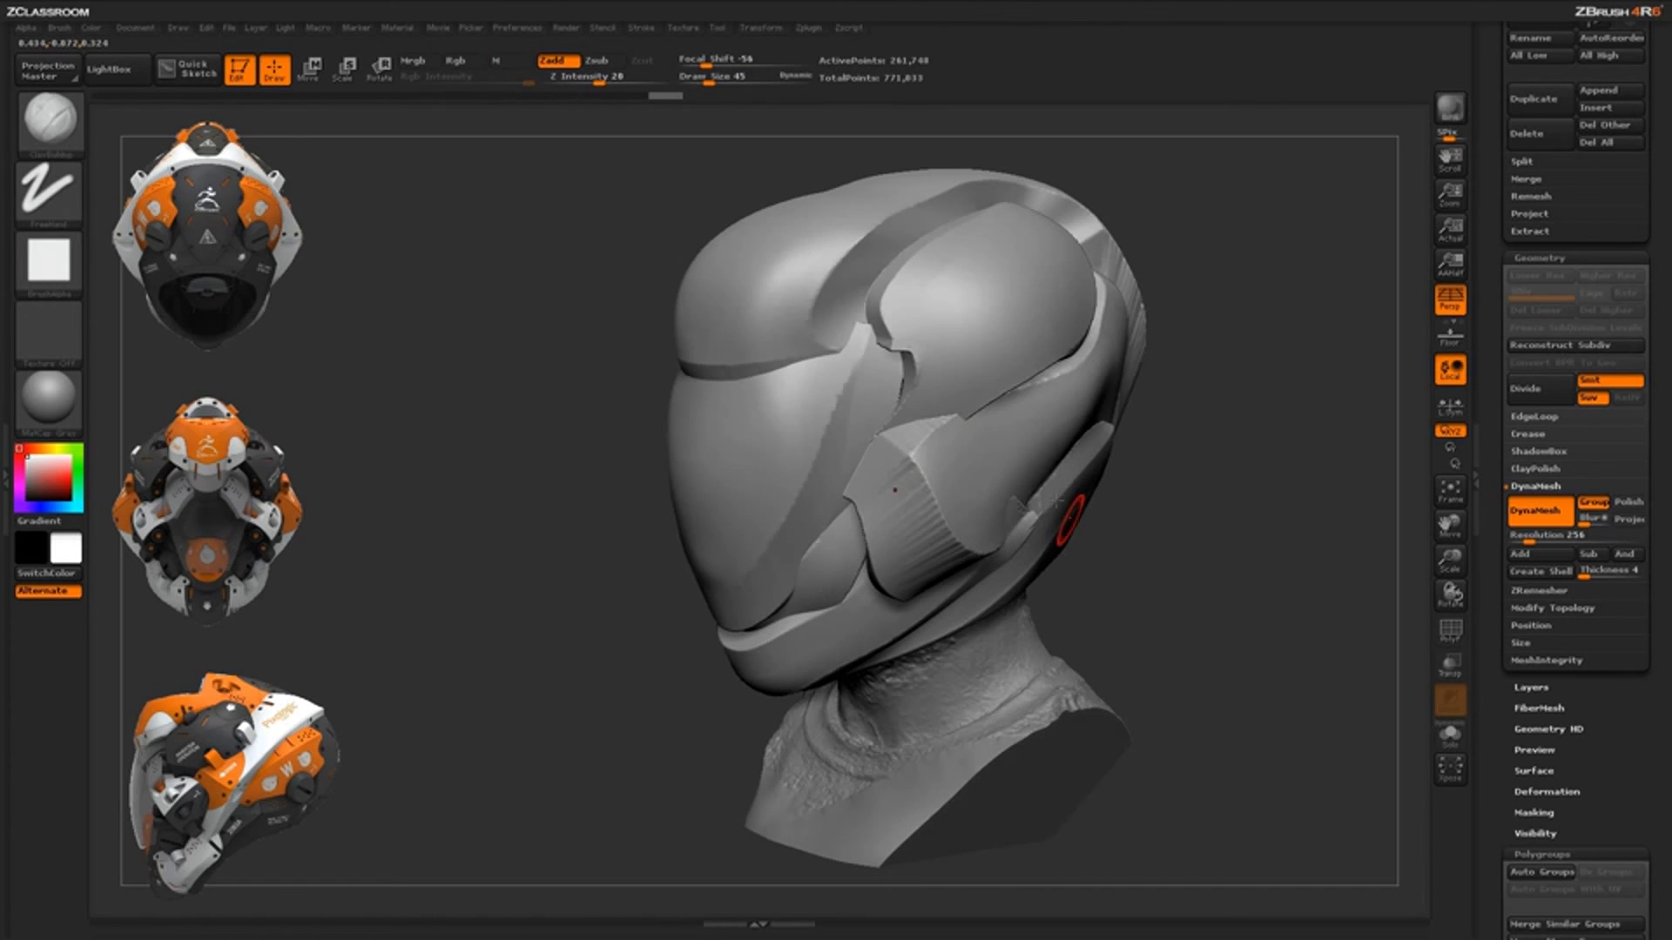
# Mask the whole helmet except the cheek panel, clear the mask, and display the polyframe again
pyautogui.keyDown('ctrl'); pyautogui.keyDown('shift'); pyautogui.click(949, 499); pyautogui.keyUp('shift'); pyautogui.keyUp('ctrl')
pyautogui.moveTo(746, 383)
pyautogui.keyDown('alt'); pyautogui.mouseDown()
pyautogui.moveTo(750, 249)
pyautogui.moveTo(1070, 611)
pyautogui.moveTo(1095, 492)
pyautogui.mouseUp(); pyautogui.keyUp('alt')
pyautogui.keyDown('ctrl'); pyautogui.keyDown('shift'); pyautogui.click(1134, 579); pyautogui.keyUp('shift'); pyautogui.keyUp('ctrl')
pyautogui.keyDown('ctrl'); pyautogui.click(1095, 482); pyautogui.keyUp('ctrl')
pyautogui.moveTo(1213, 403); pyautogui.dragTo(1284, 416)
pyautogui.moveTo(1129, 557); pyautogui.dragTo(1048, 526)
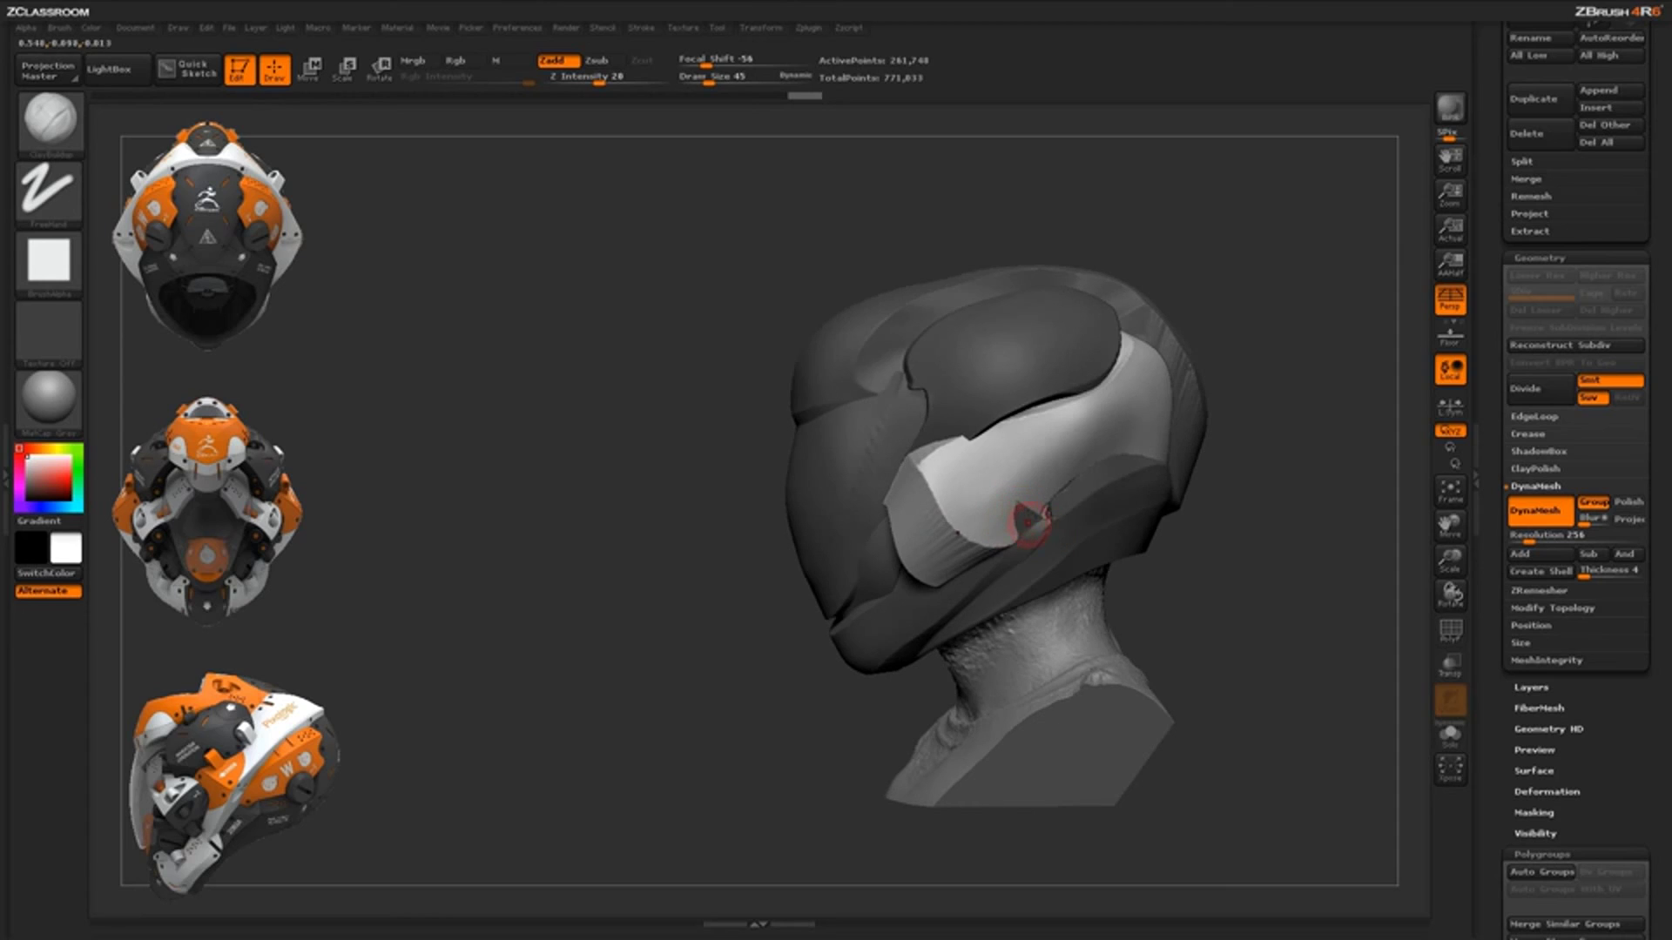
pyautogui.moveTo(1192, 525); pyautogui.dragTo(1245, 545)
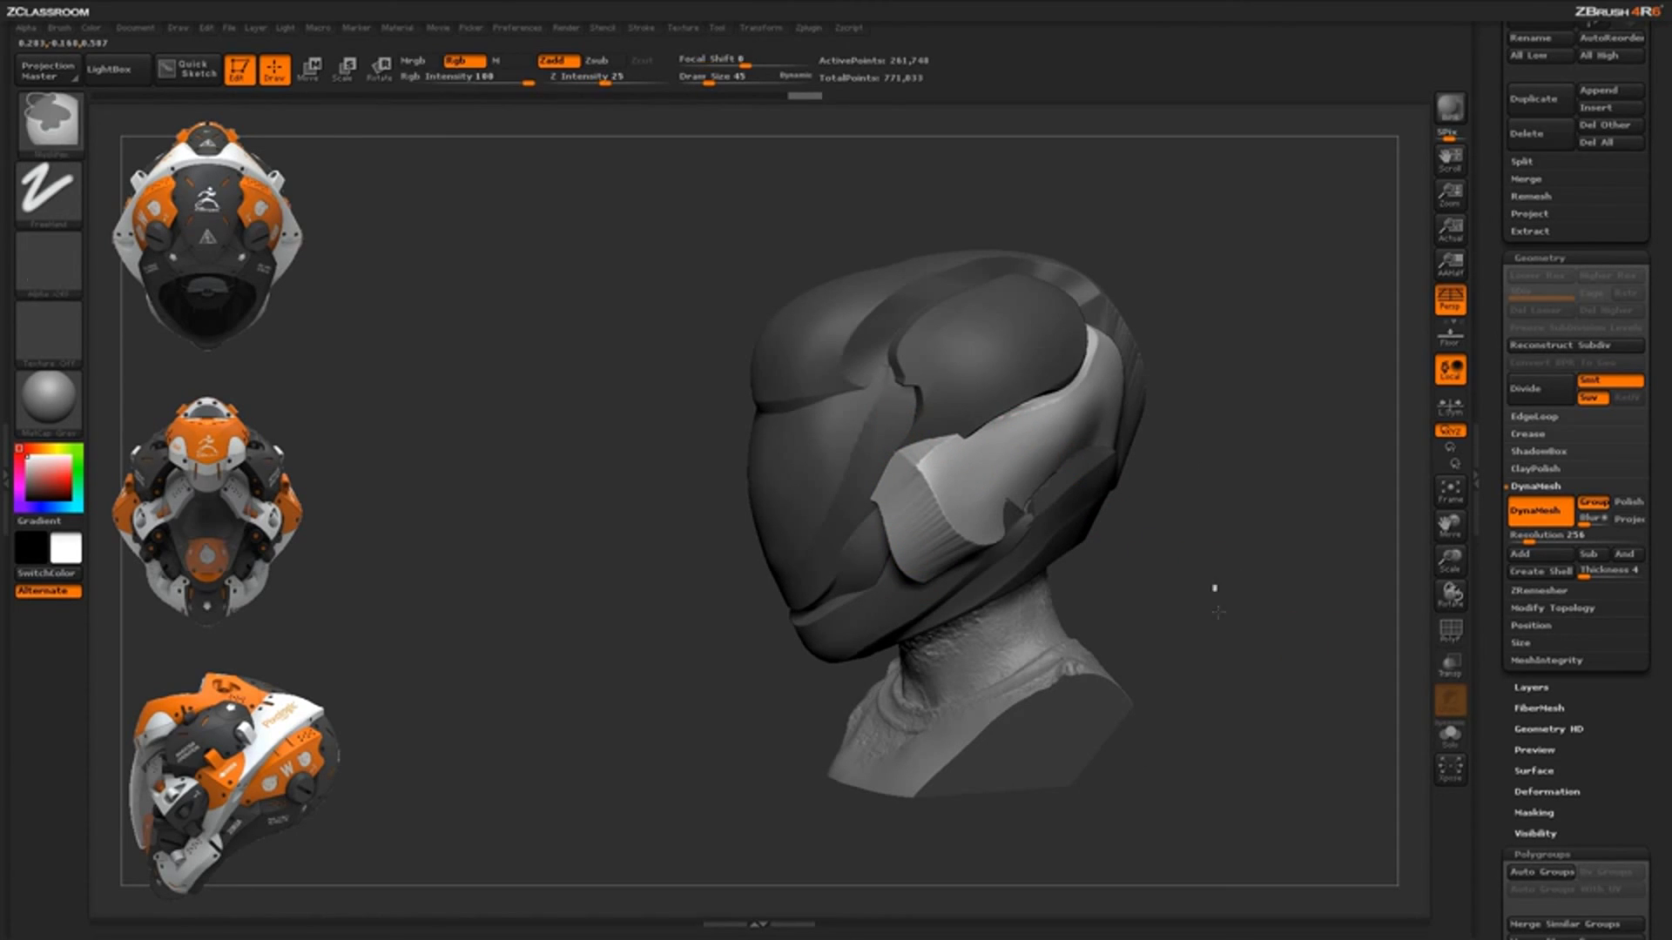
pyautogui.hotkey('shift', 'f')
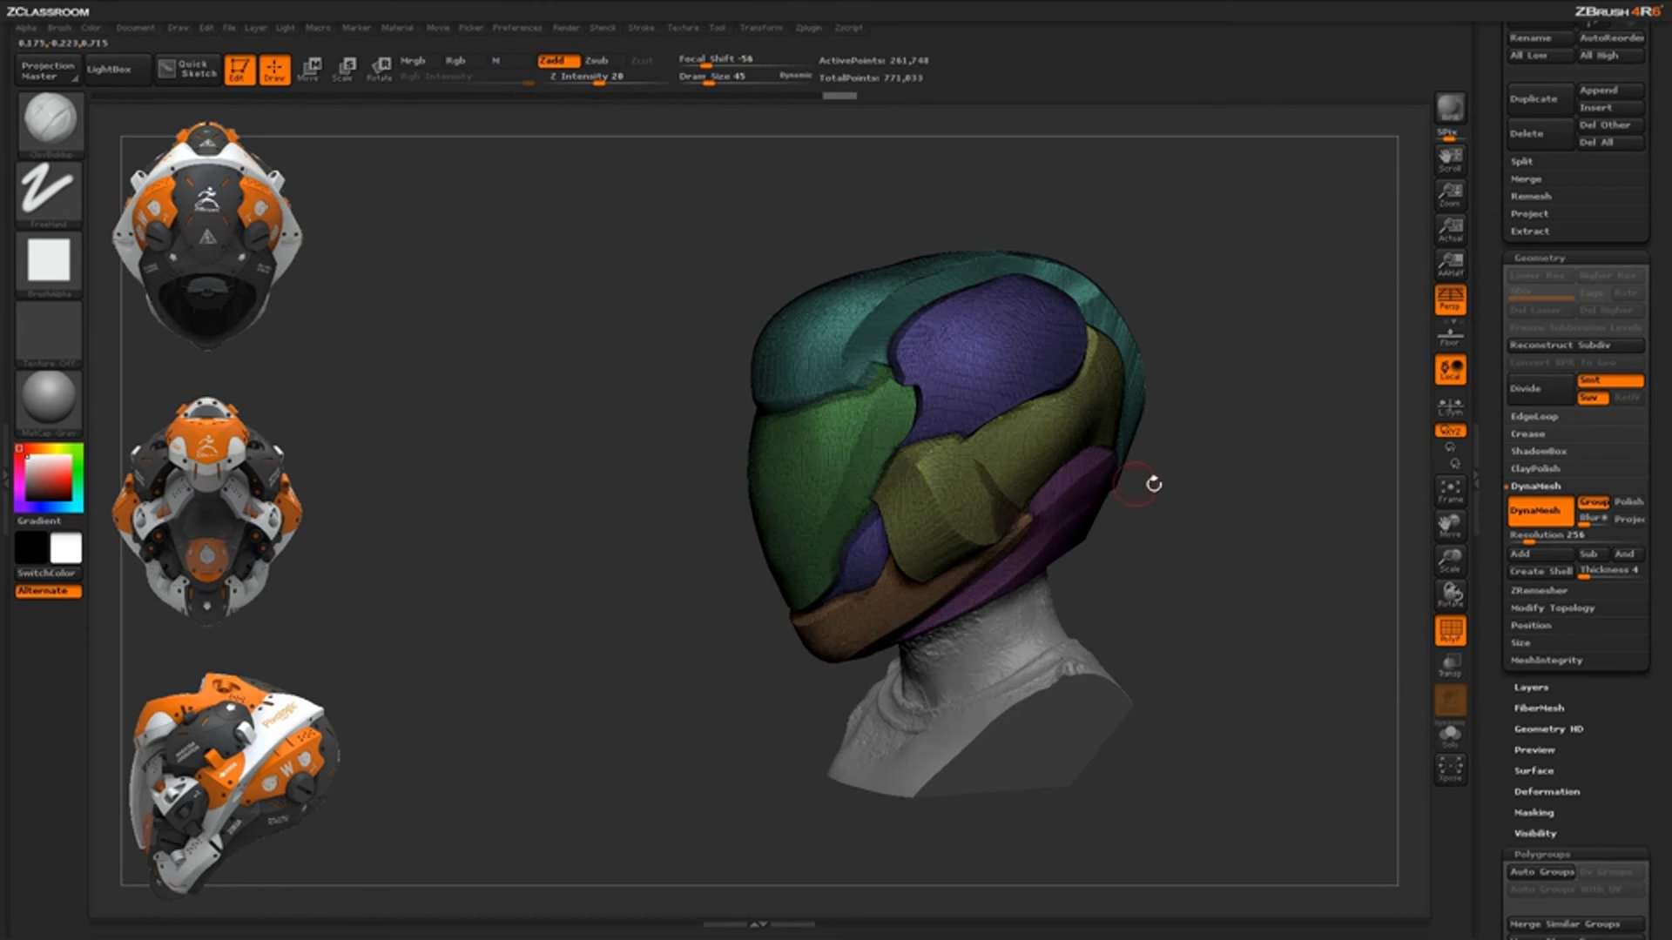
pyautogui.moveTo(1156, 484); pyautogui.dragTo(1168, 570)
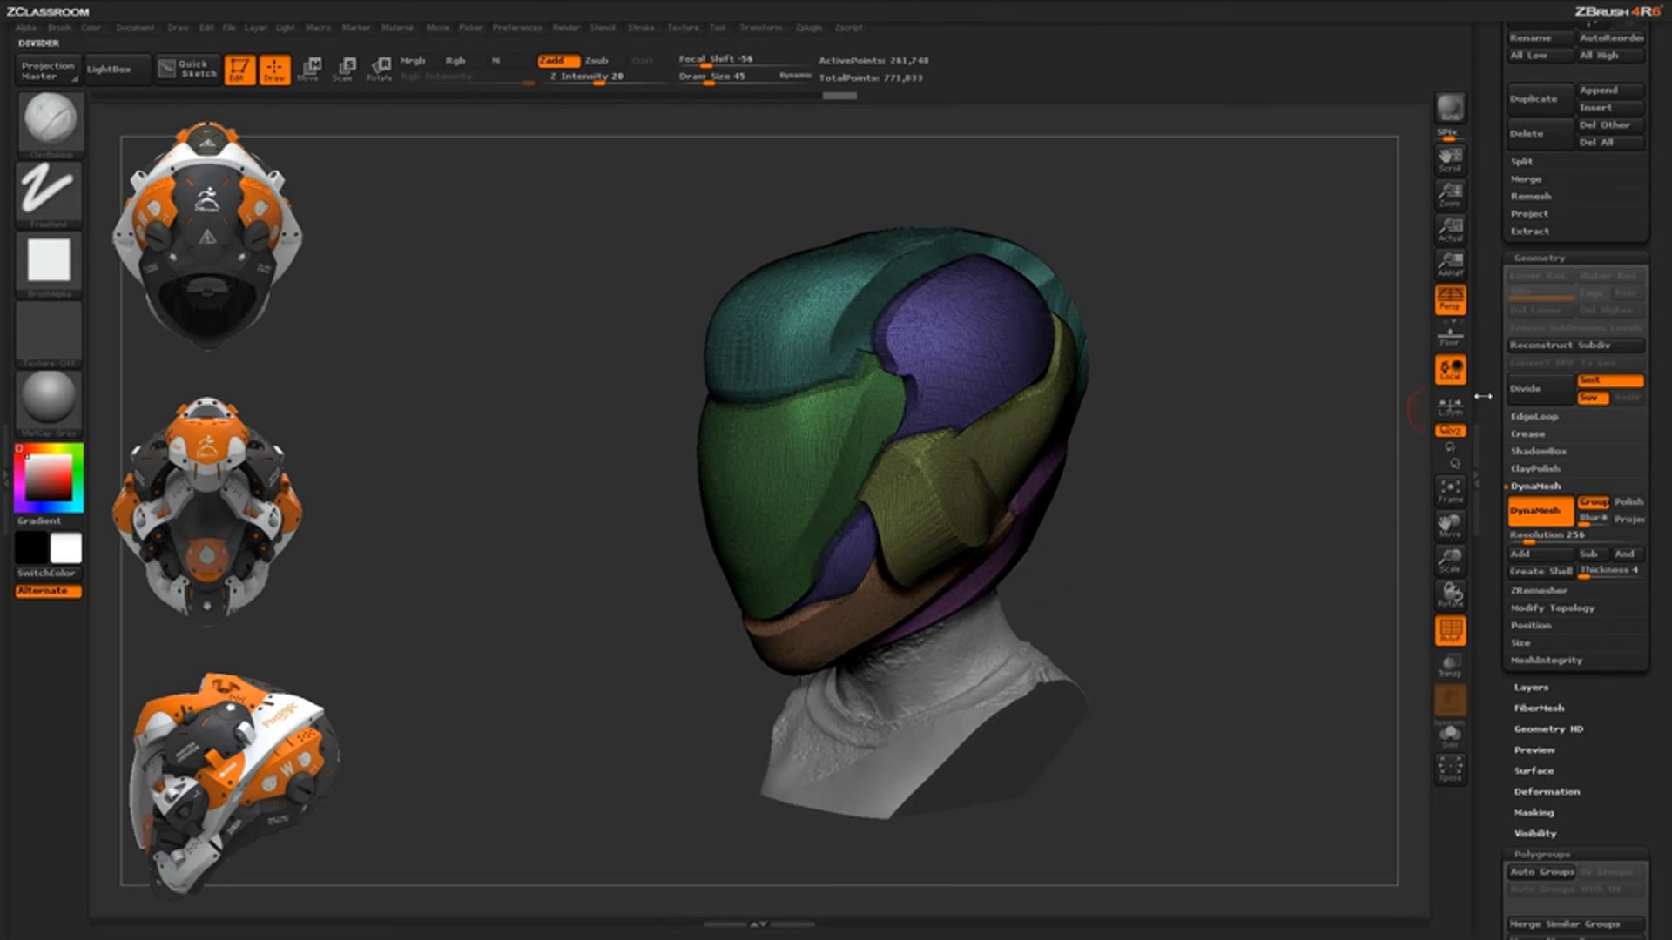
# Open the SubTool splitting options and locate Groups Split for the paneled helmet
pyautogui.moveTo(1491, 396); pyautogui.dragTo(1490, 606)
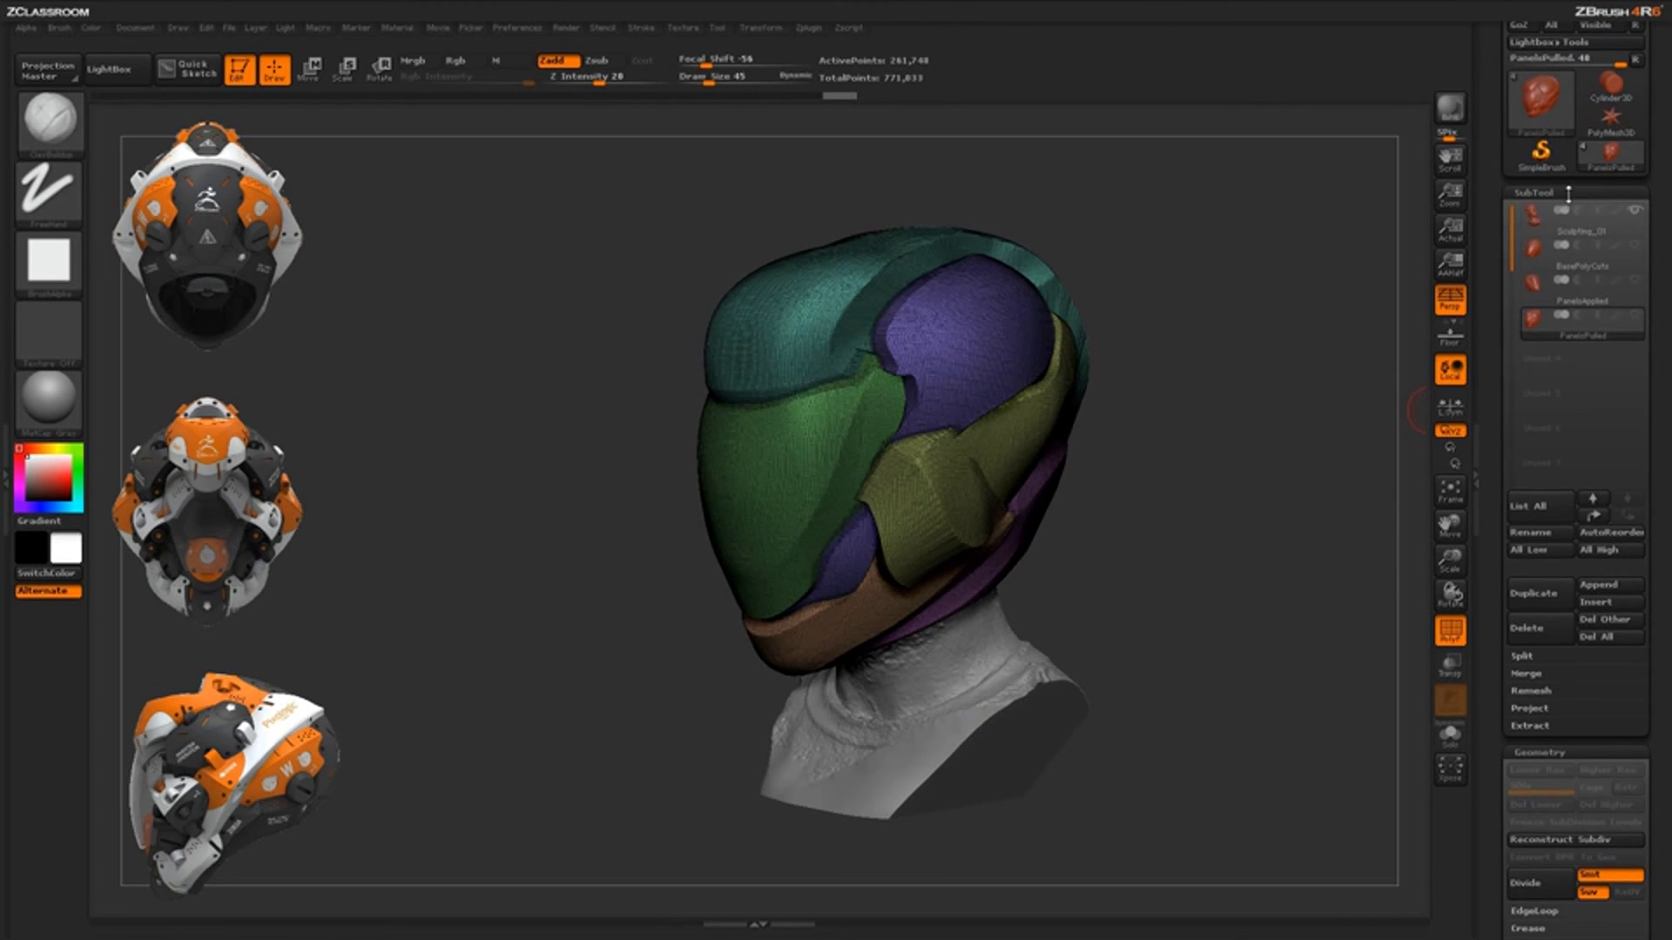
pyautogui.click(1525, 659)
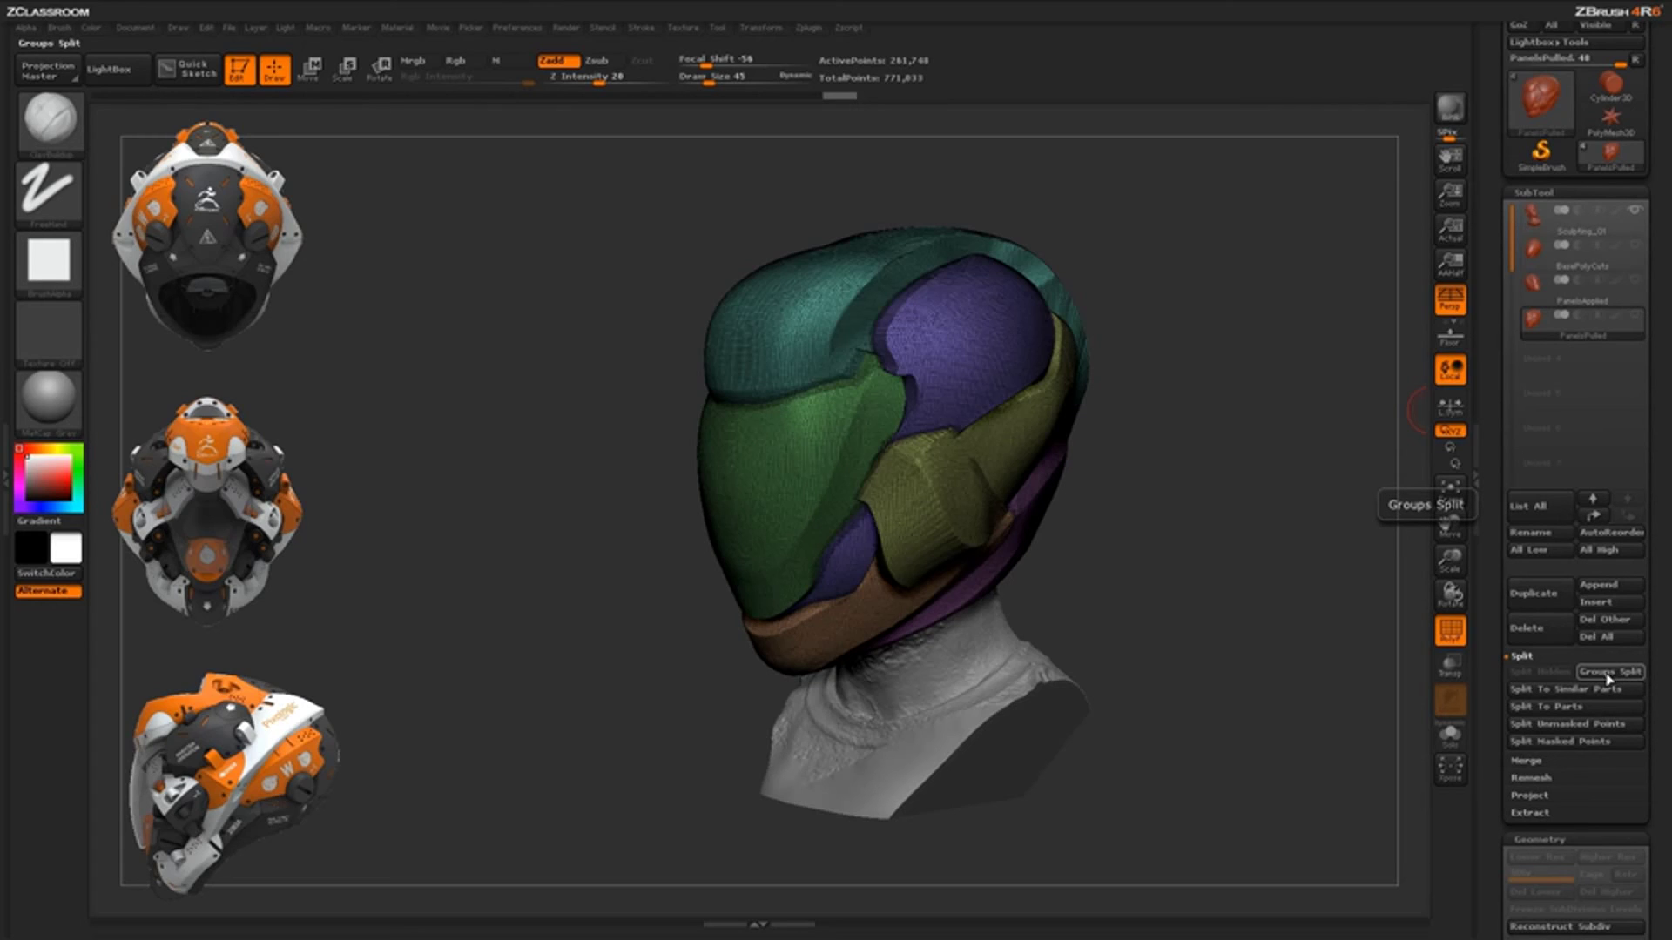
pyautogui.click(1619, 678)
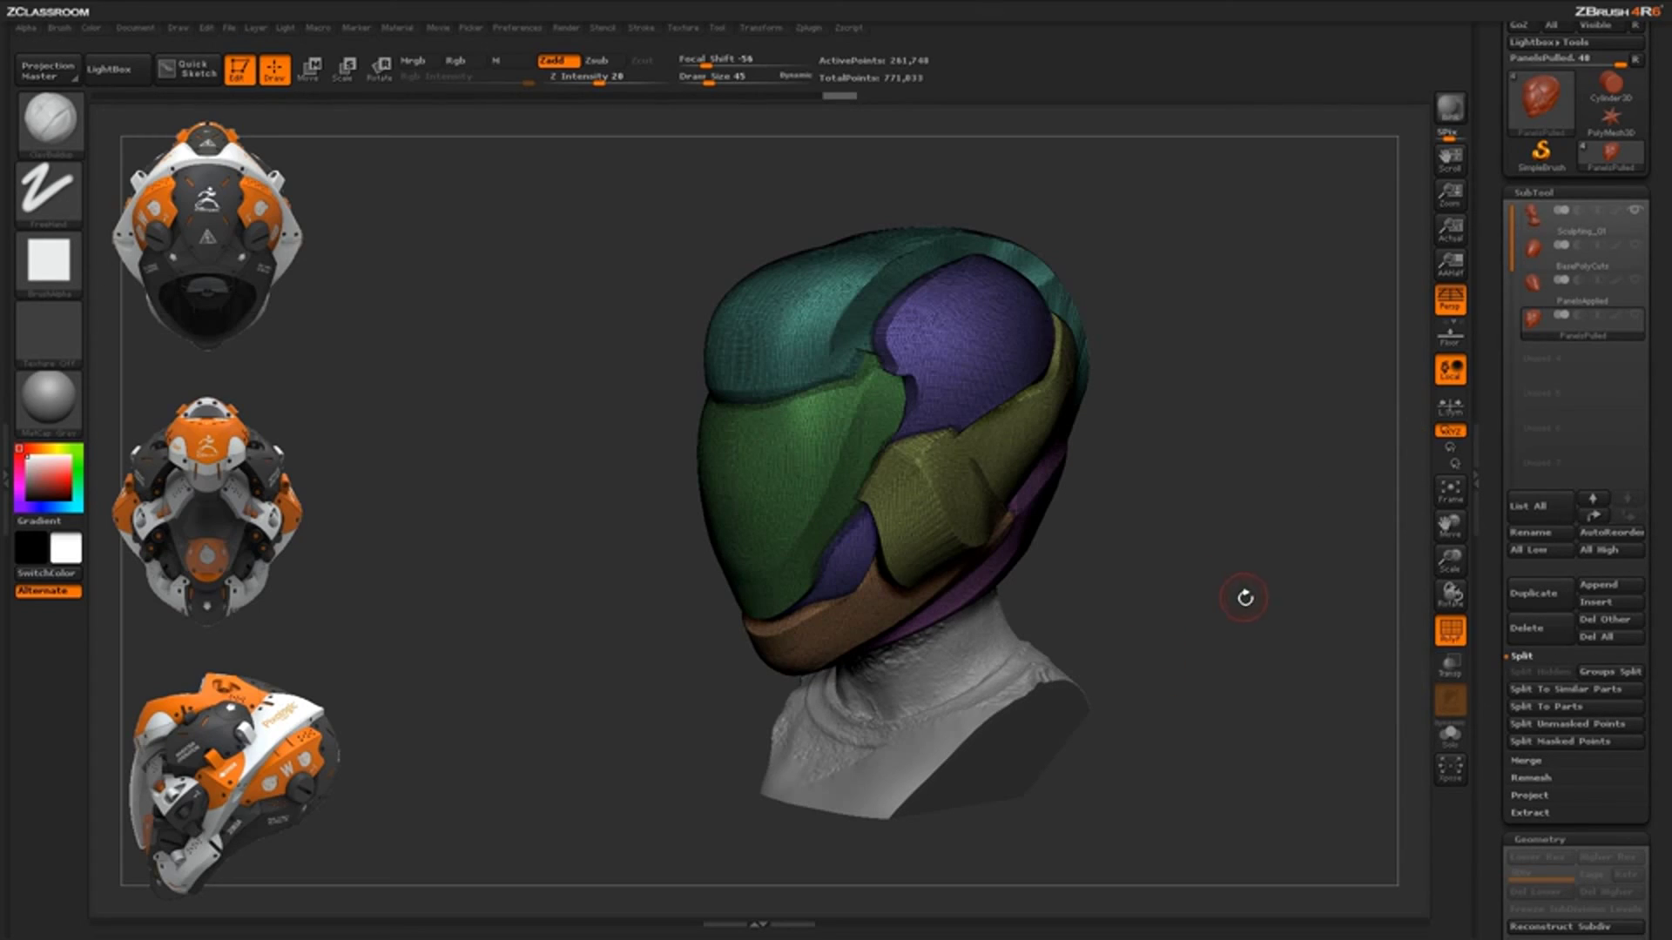
pyautogui.moveTo(1144, 573); pyautogui.dragTo(1095, 579)
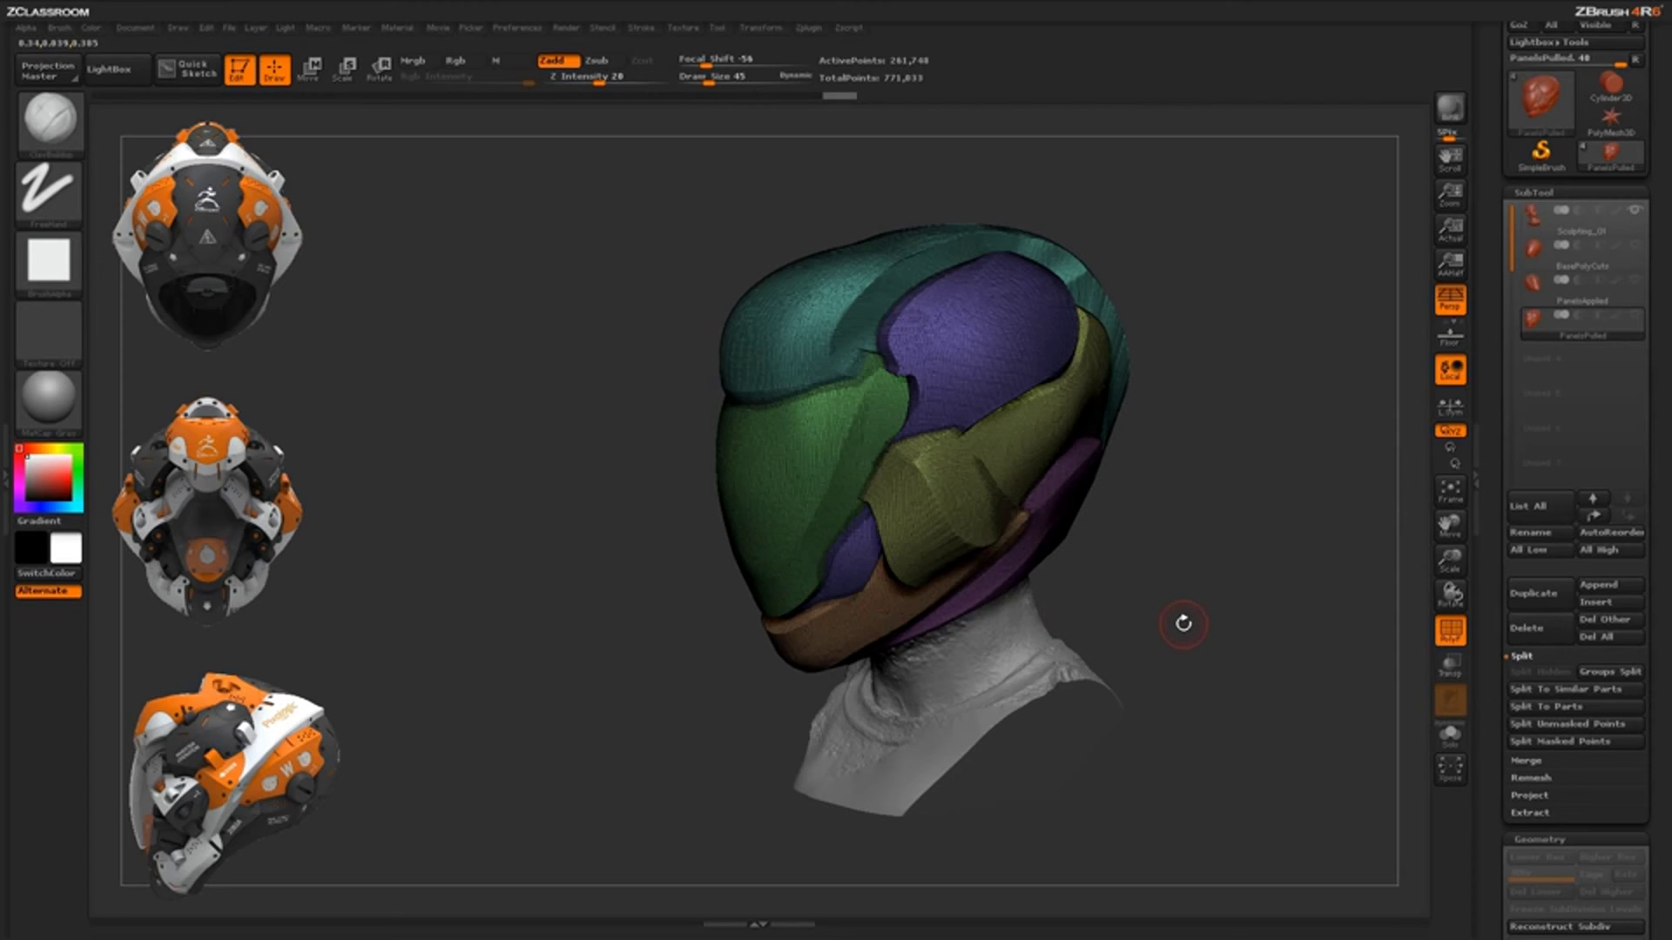
pyautogui.moveTo(1182, 623); pyautogui.dragTo(1288, 580)
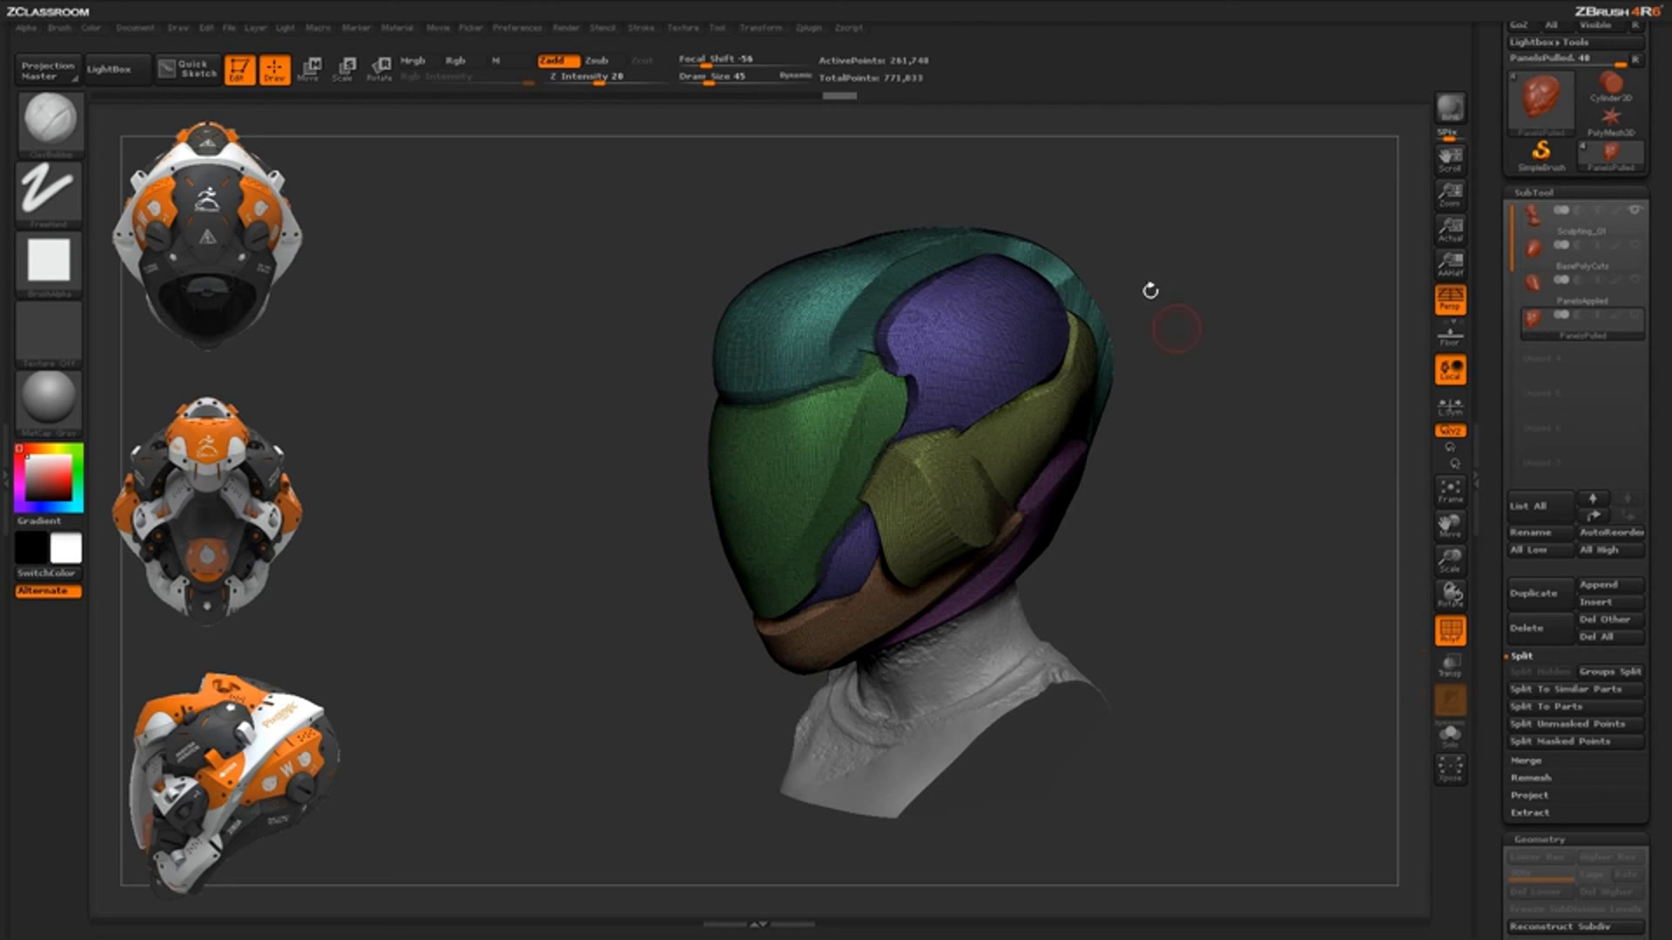
pyautogui.moveTo(1115, 580)
pyautogui.mouseDown()
pyautogui.moveTo(1227, 585)
pyautogui.moveTo(1140, 592)
pyautogui.mouseUp()
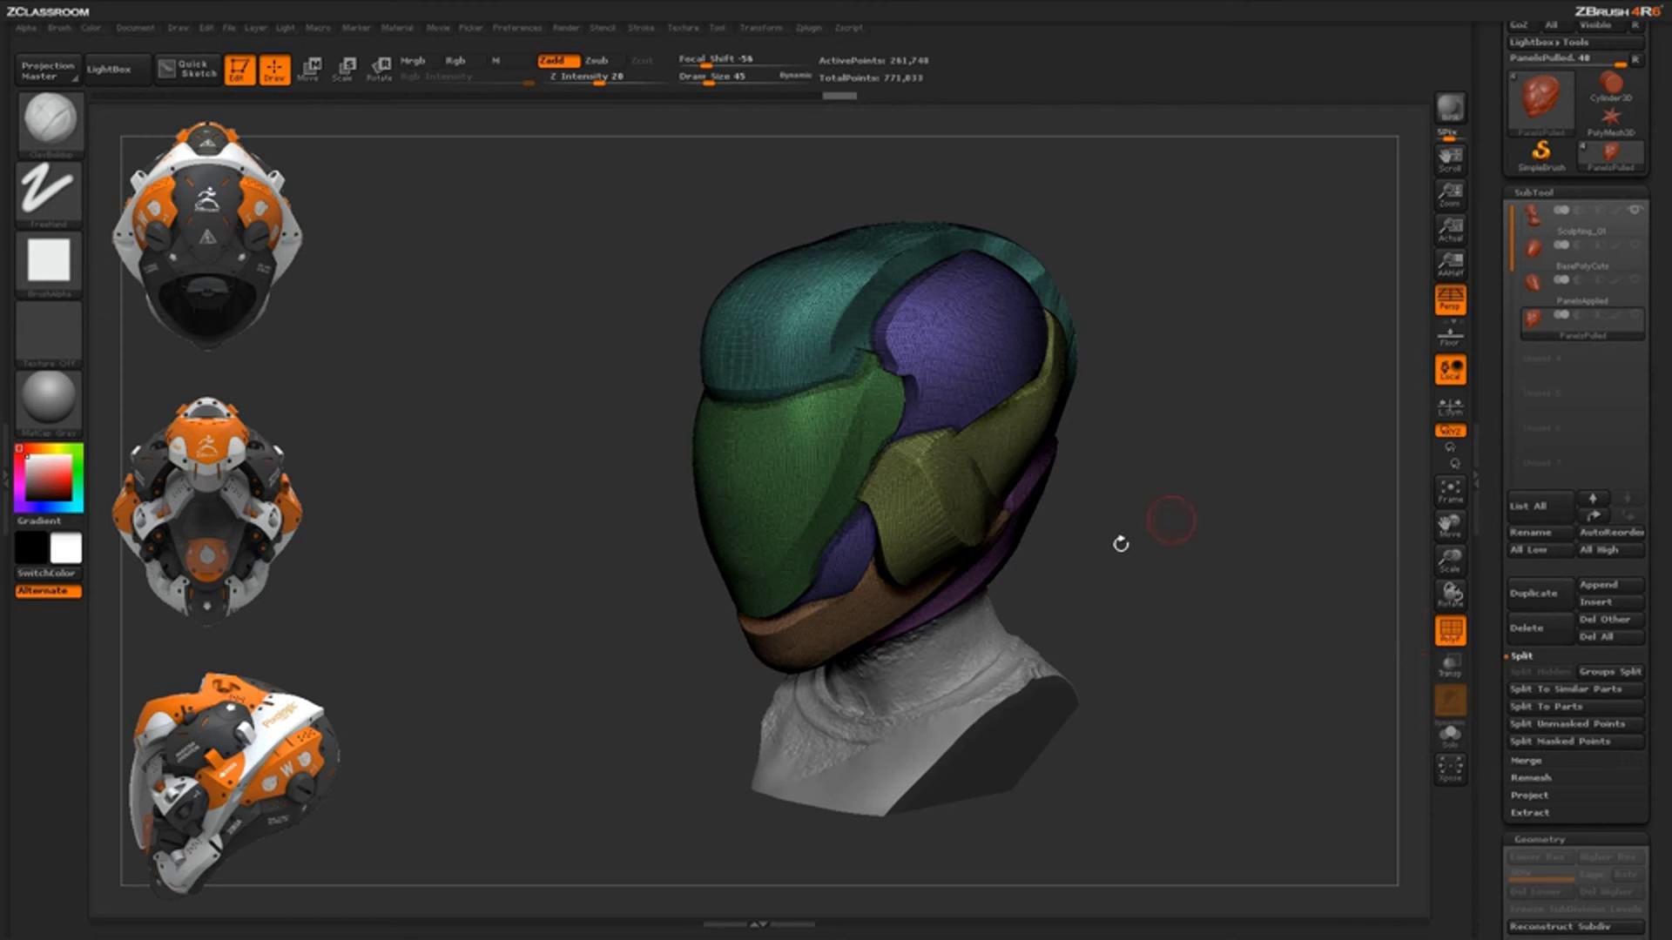
pyautogui.moveTo(1151, 612); pyautogui.dragTo(1096, 620)
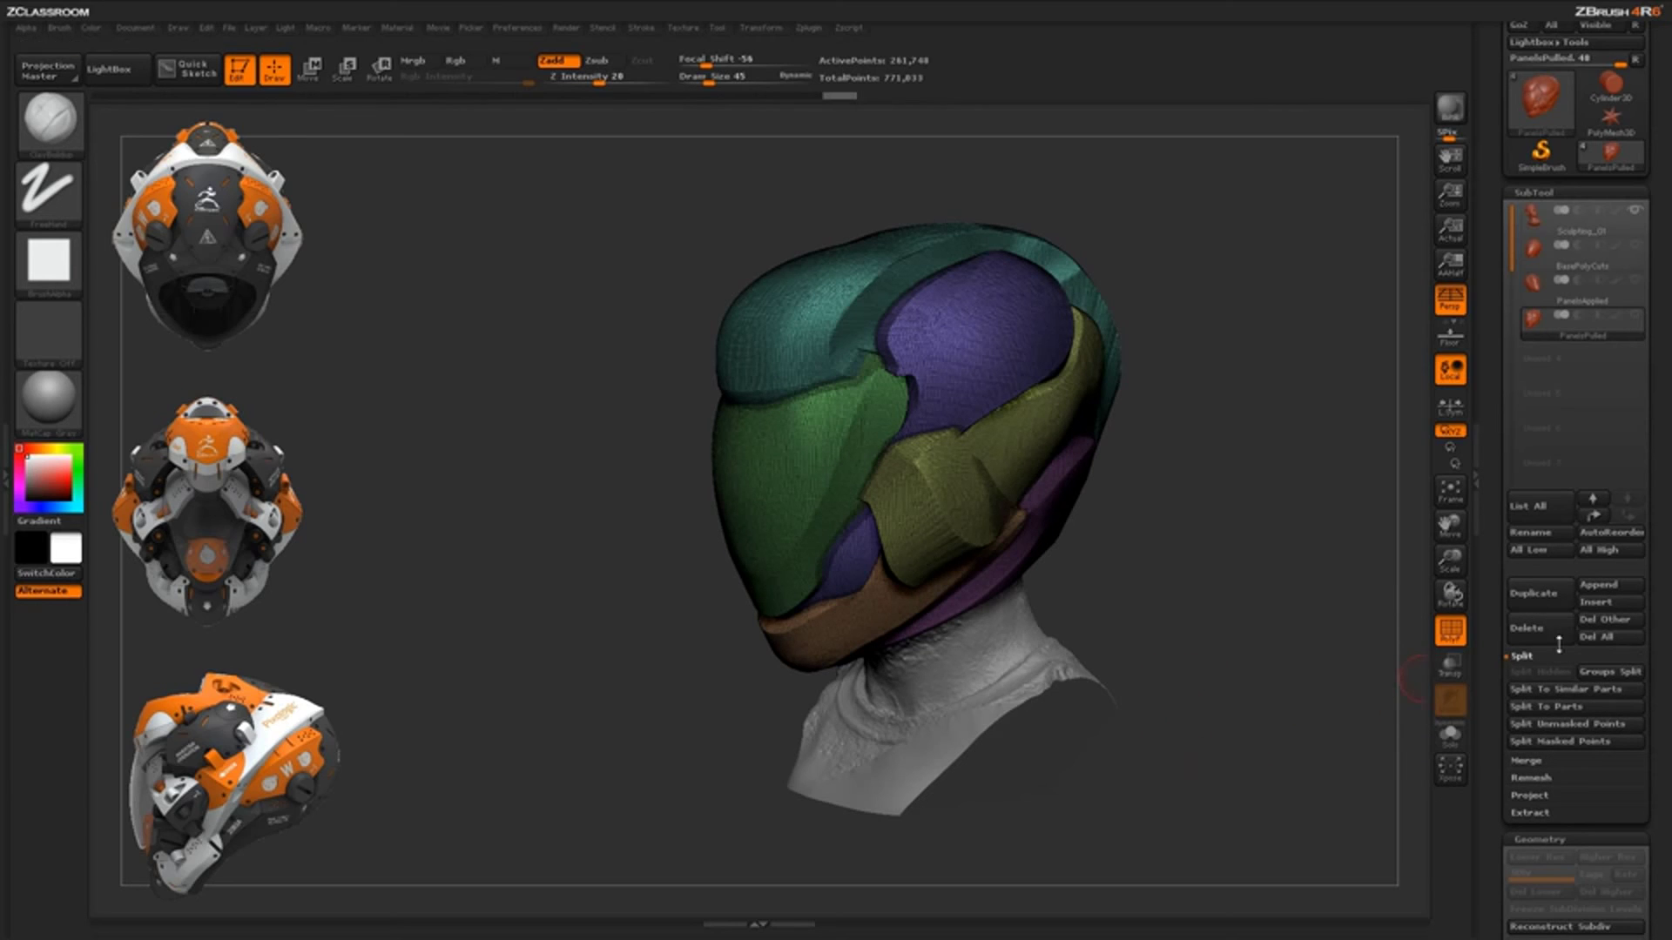
pyautogui.moveTo(1178, 672); pyautogui.dragTo(1123, 675)
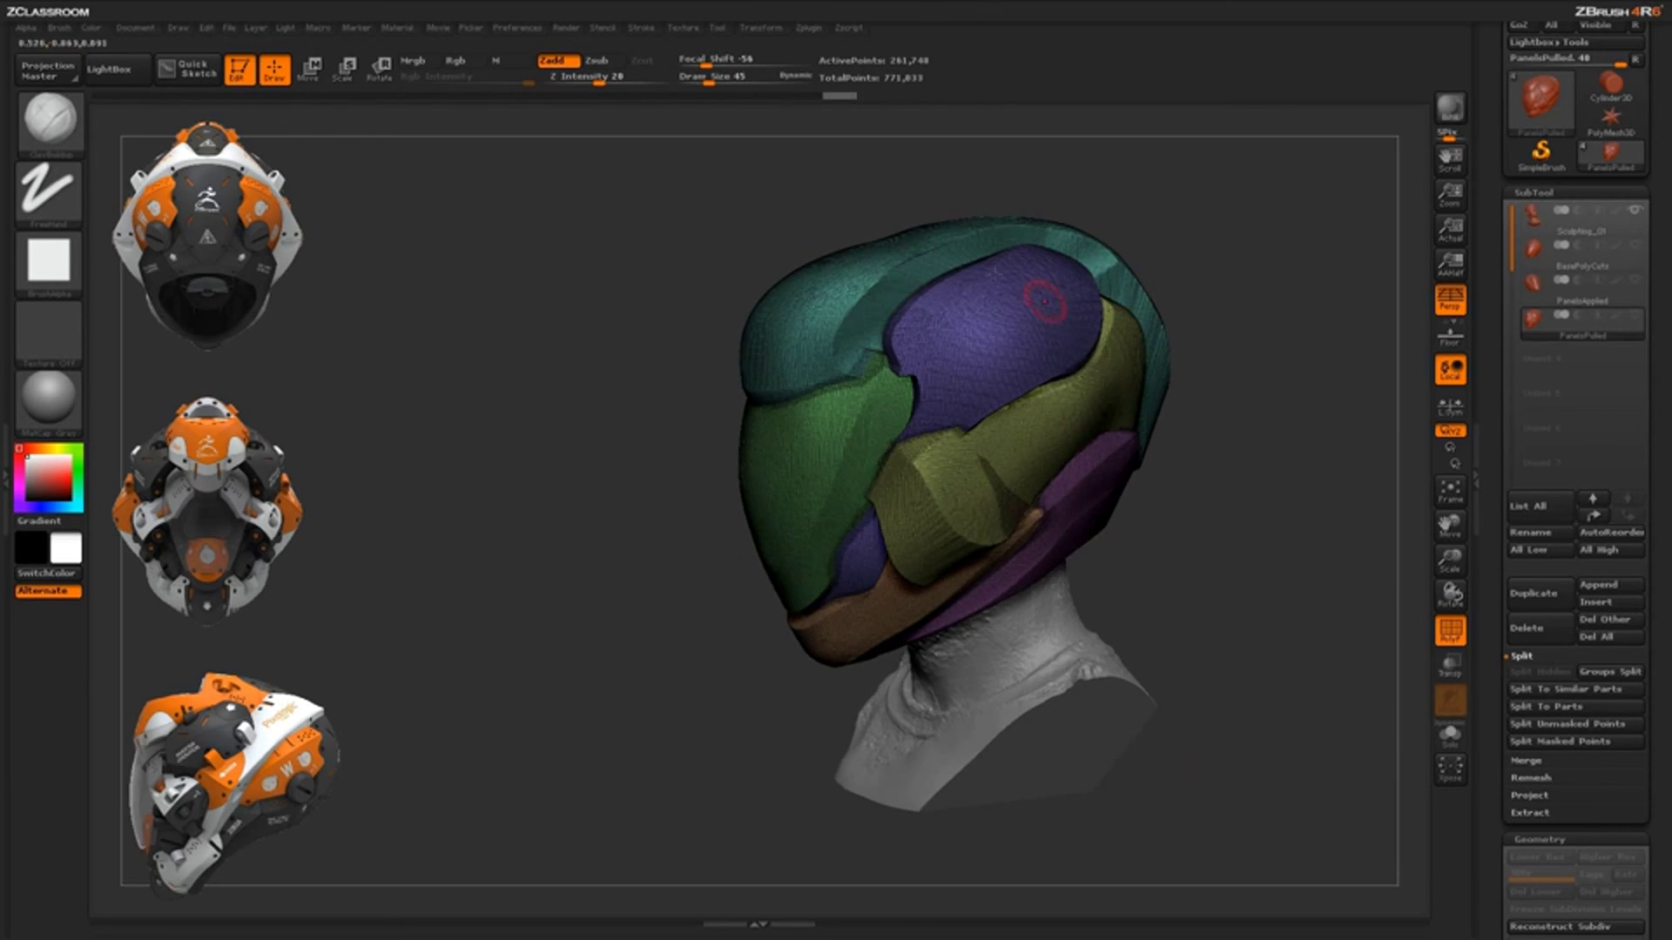
# Hide the polyframe and split the helmet into separate SubTools by polygroup with Groups Split, accepting the non-undoable operation
pyautogui.click(1460, 643)
pyautogui.click(1610, 673)
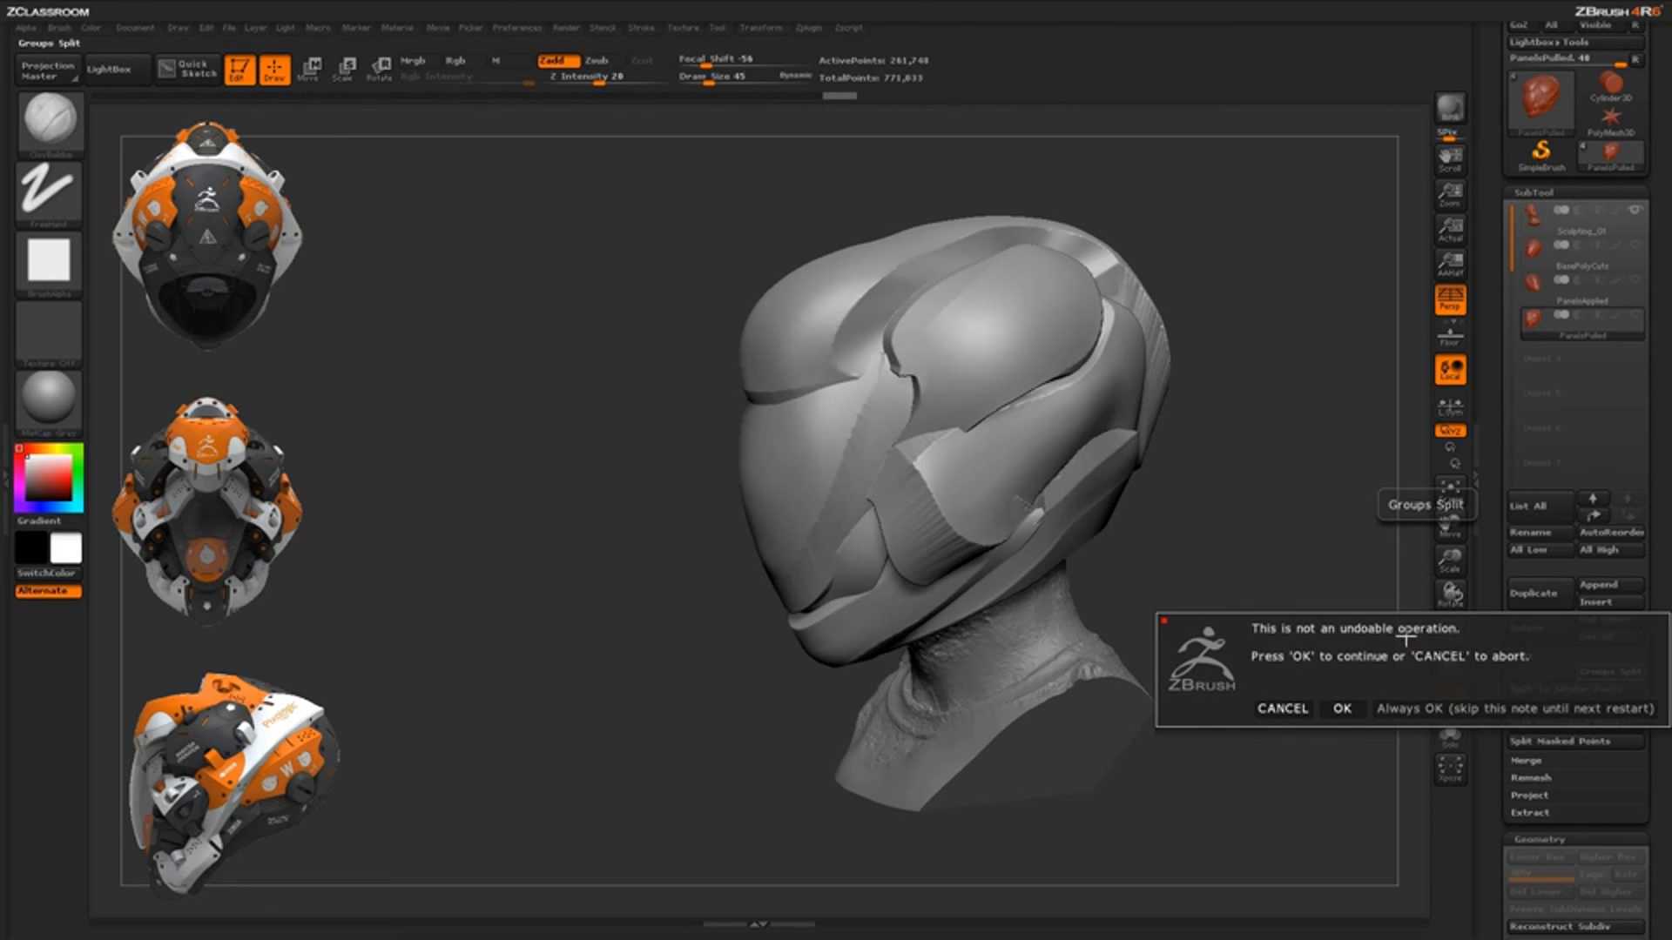
pyautogui.click(1341, 709)
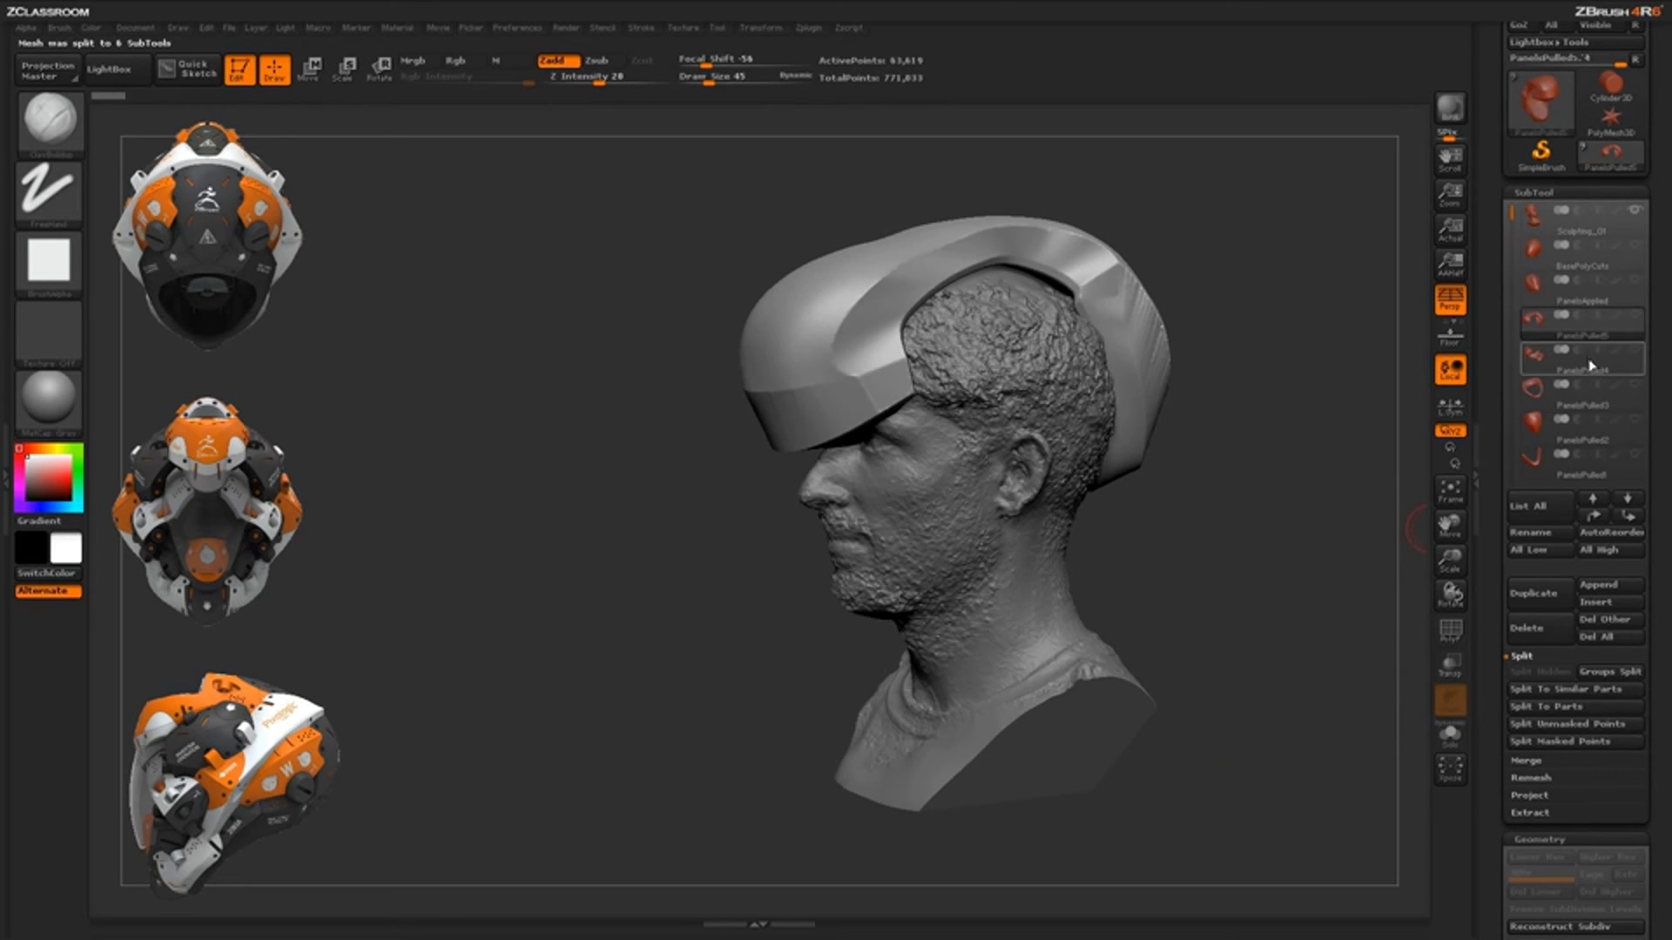
# Go through the panel SubTools one by one to inspect each split helmet piece
pyautogui.click(1590, 375)
pyautogui.click(1598, 402)
pyautogui.click(1601, 436)
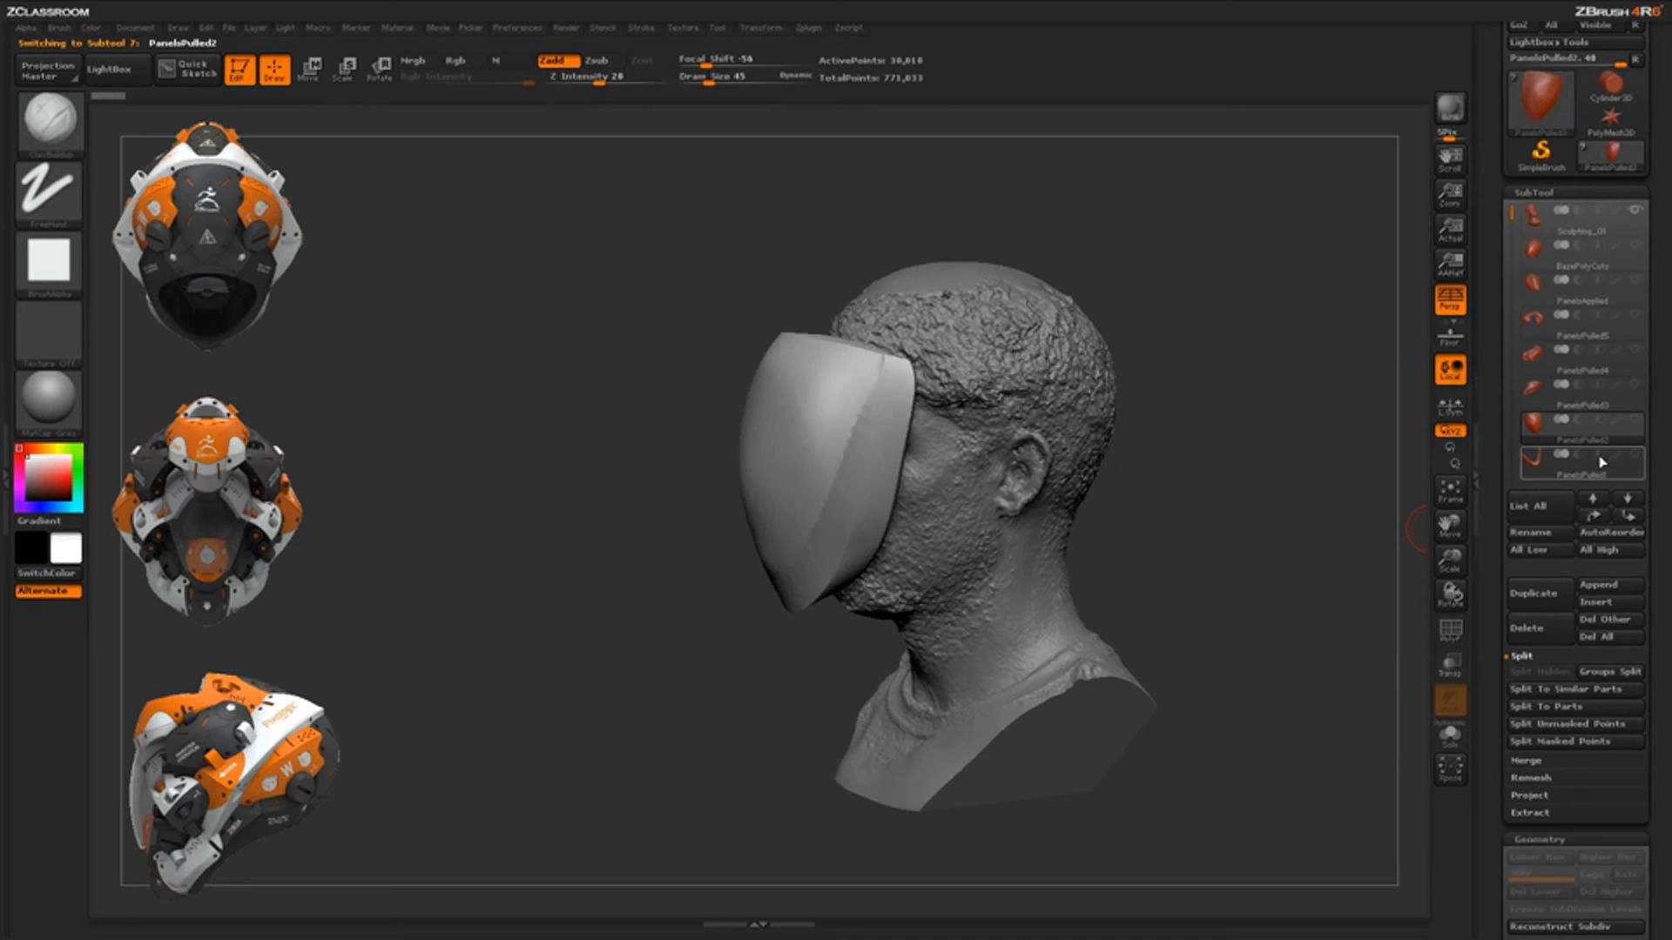
pyautogui.click(1591, 461)
pyautogui.moveTo(1513, 215); pyautogui.dragTo(1508, 264)
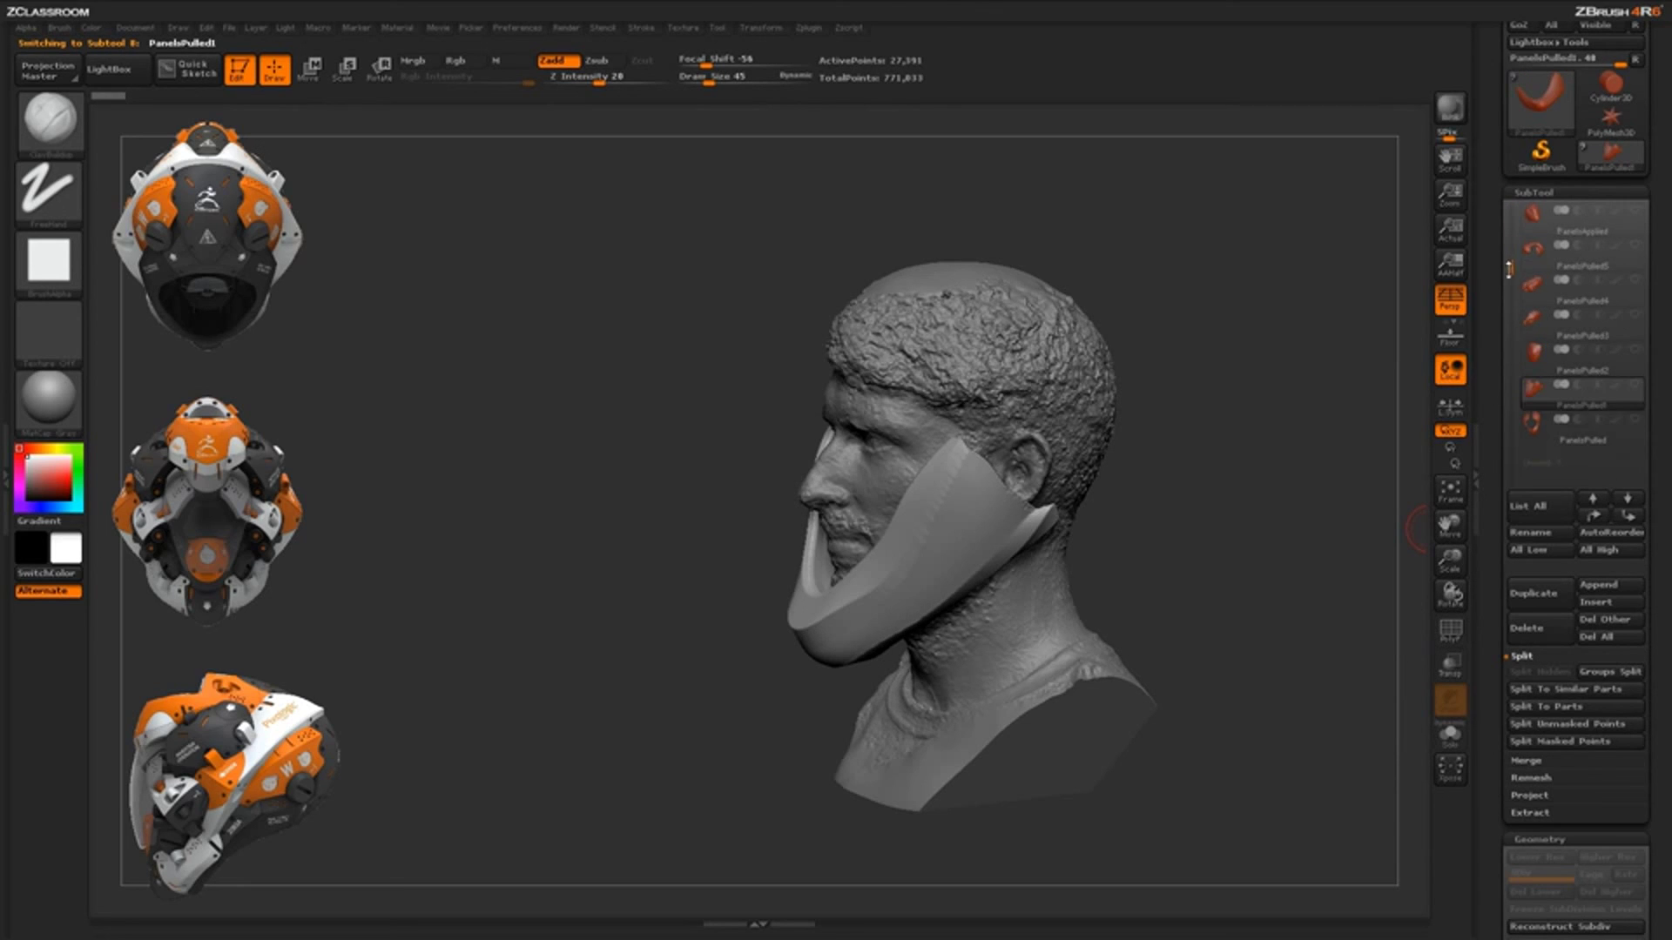
pyautogui.click(1589, 445)
pyautogui.click(1602, 407)
pyautogui.click(1597, 363)
pyautogui.click(1597, 327)
pyautogui.click(1589, 293)
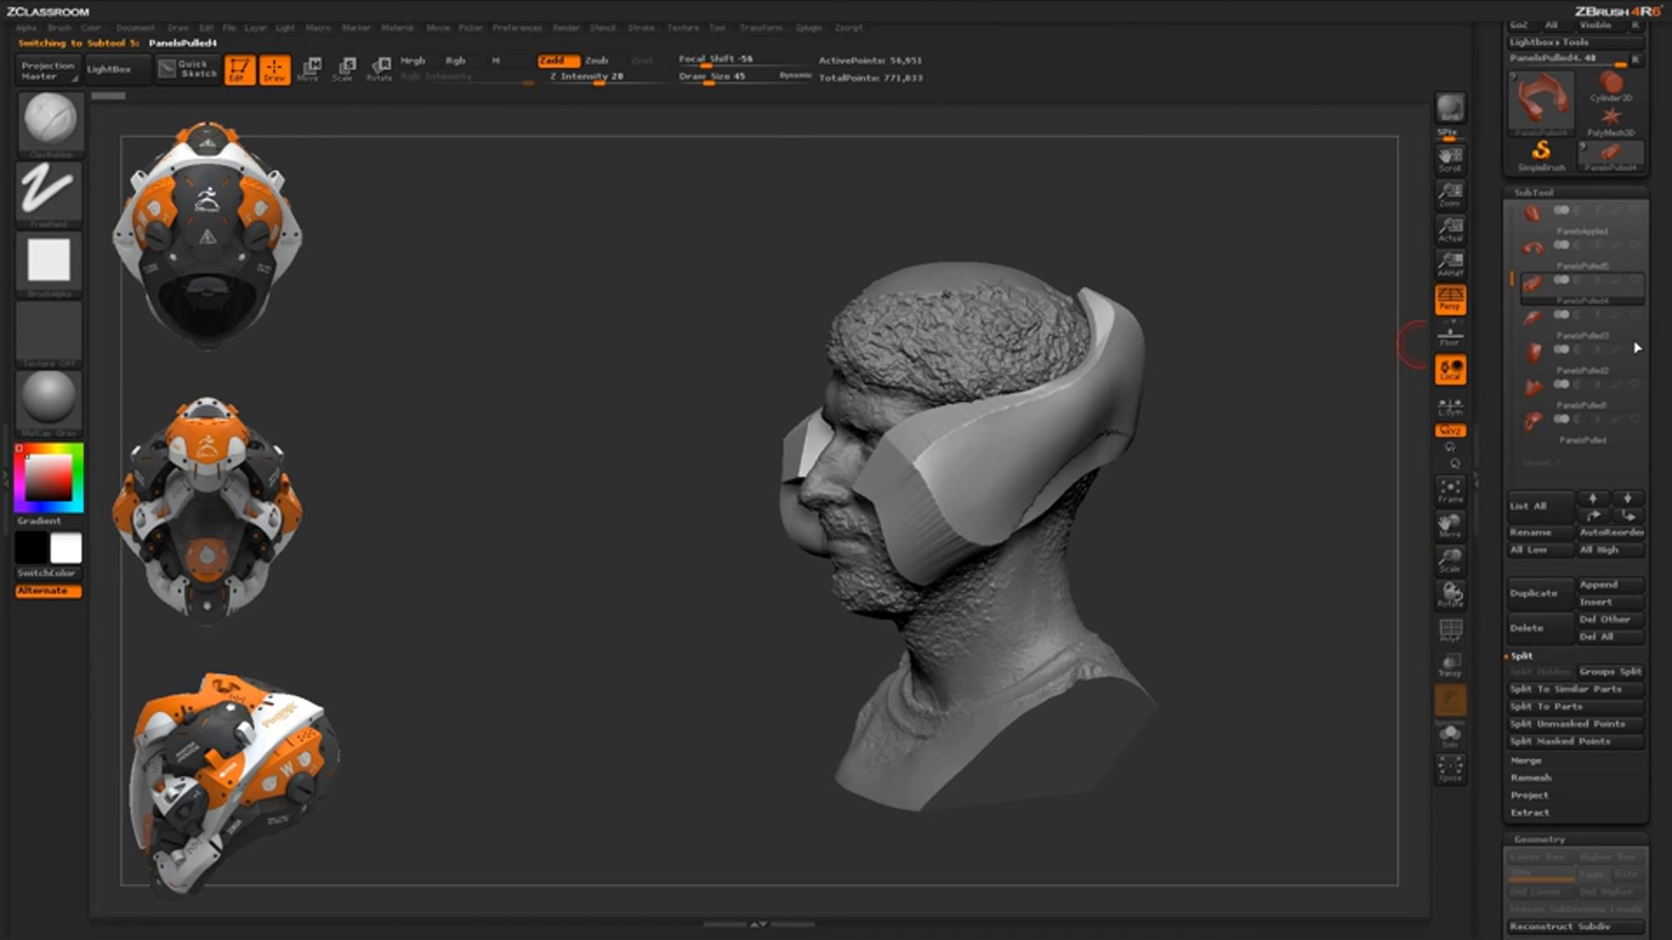
# Show PanelsPulled3, PanelsPulled2, PanelsPulled1, PanelsPulled and PanelsPulled5 alongside the active panel
pyautogui.click(1635, 317)
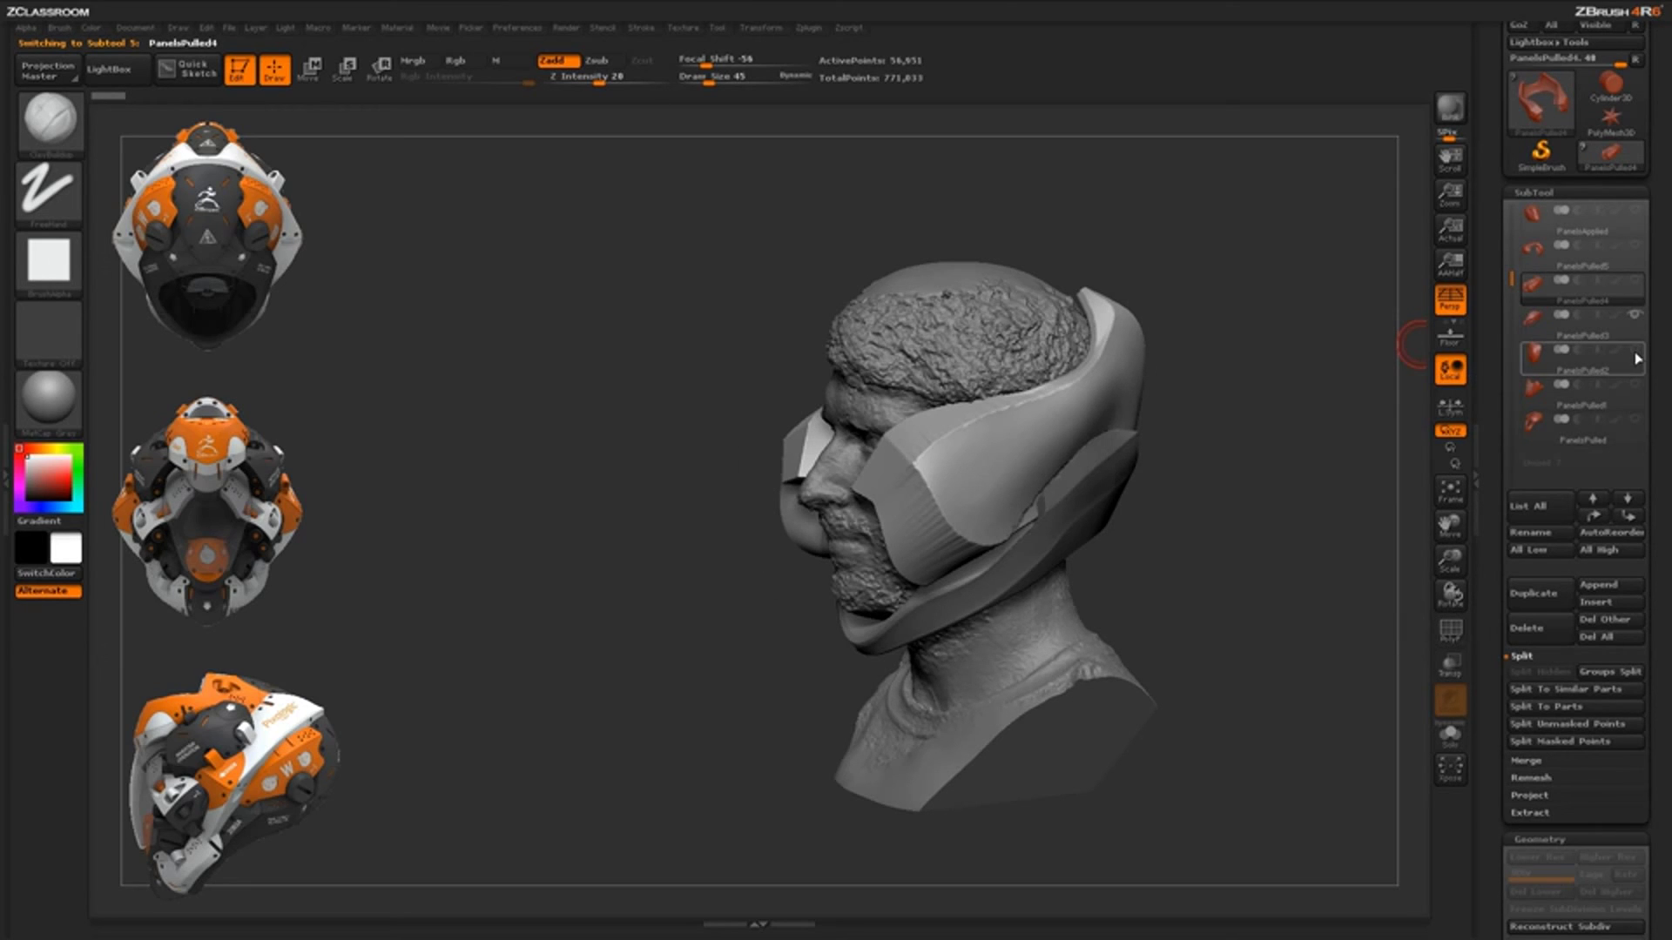
pyautogui.click(1636, 354)
pyautogui.click(1636, 387)
pyautogui.click(1636, 423)
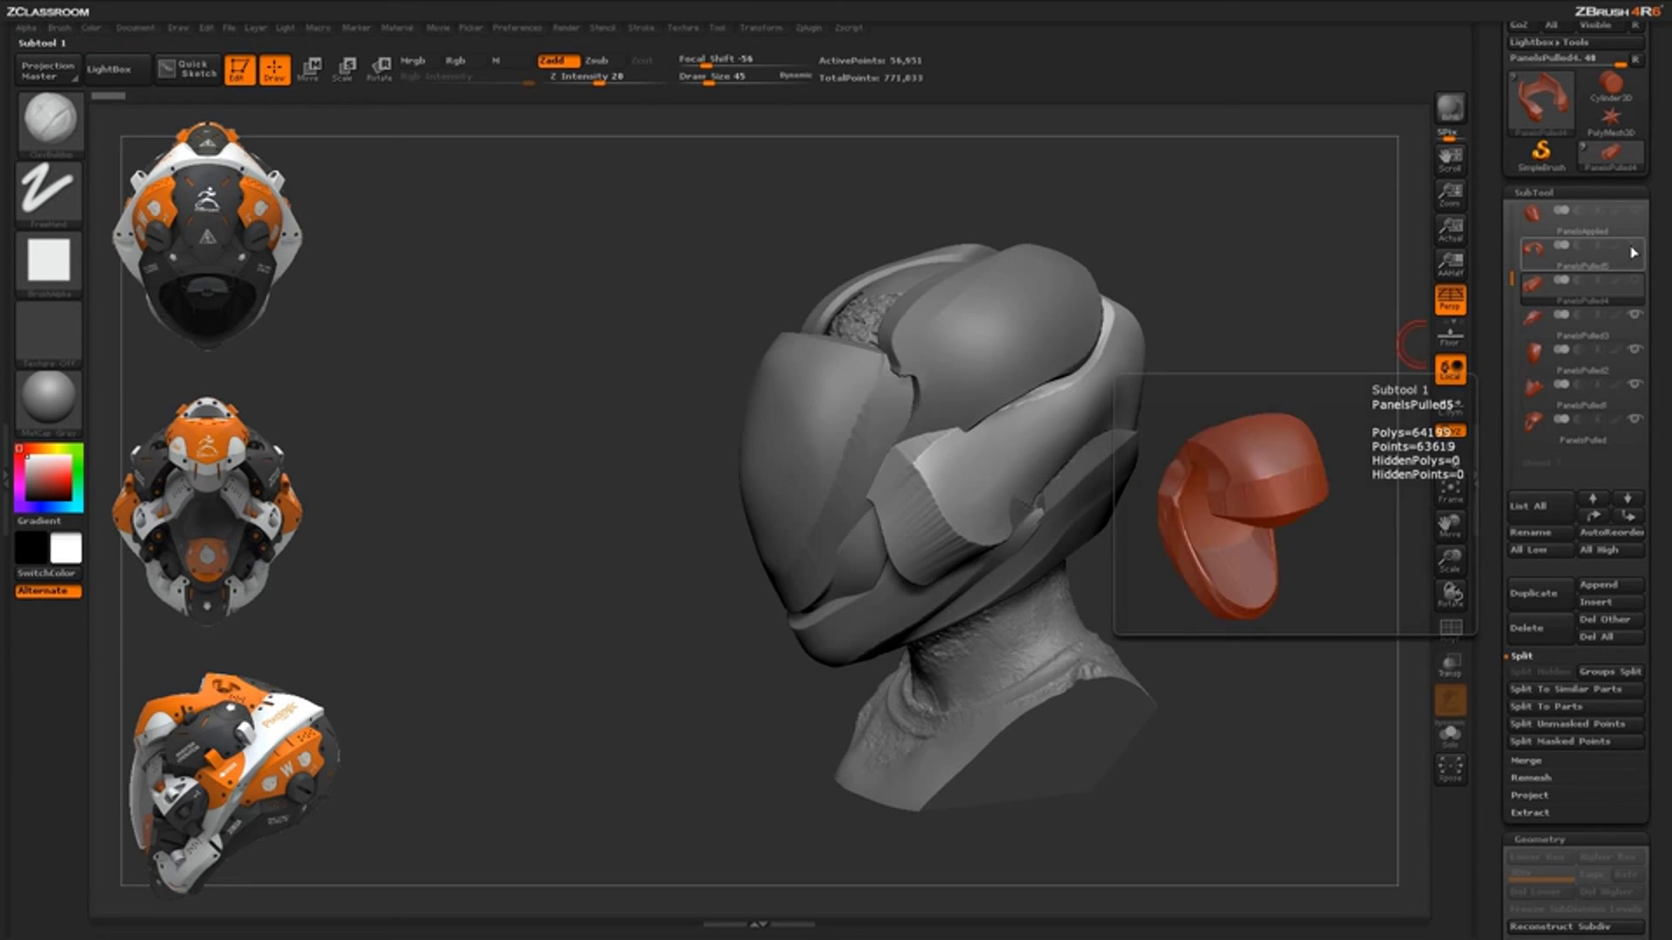
pyautogui.click(1635, 246)
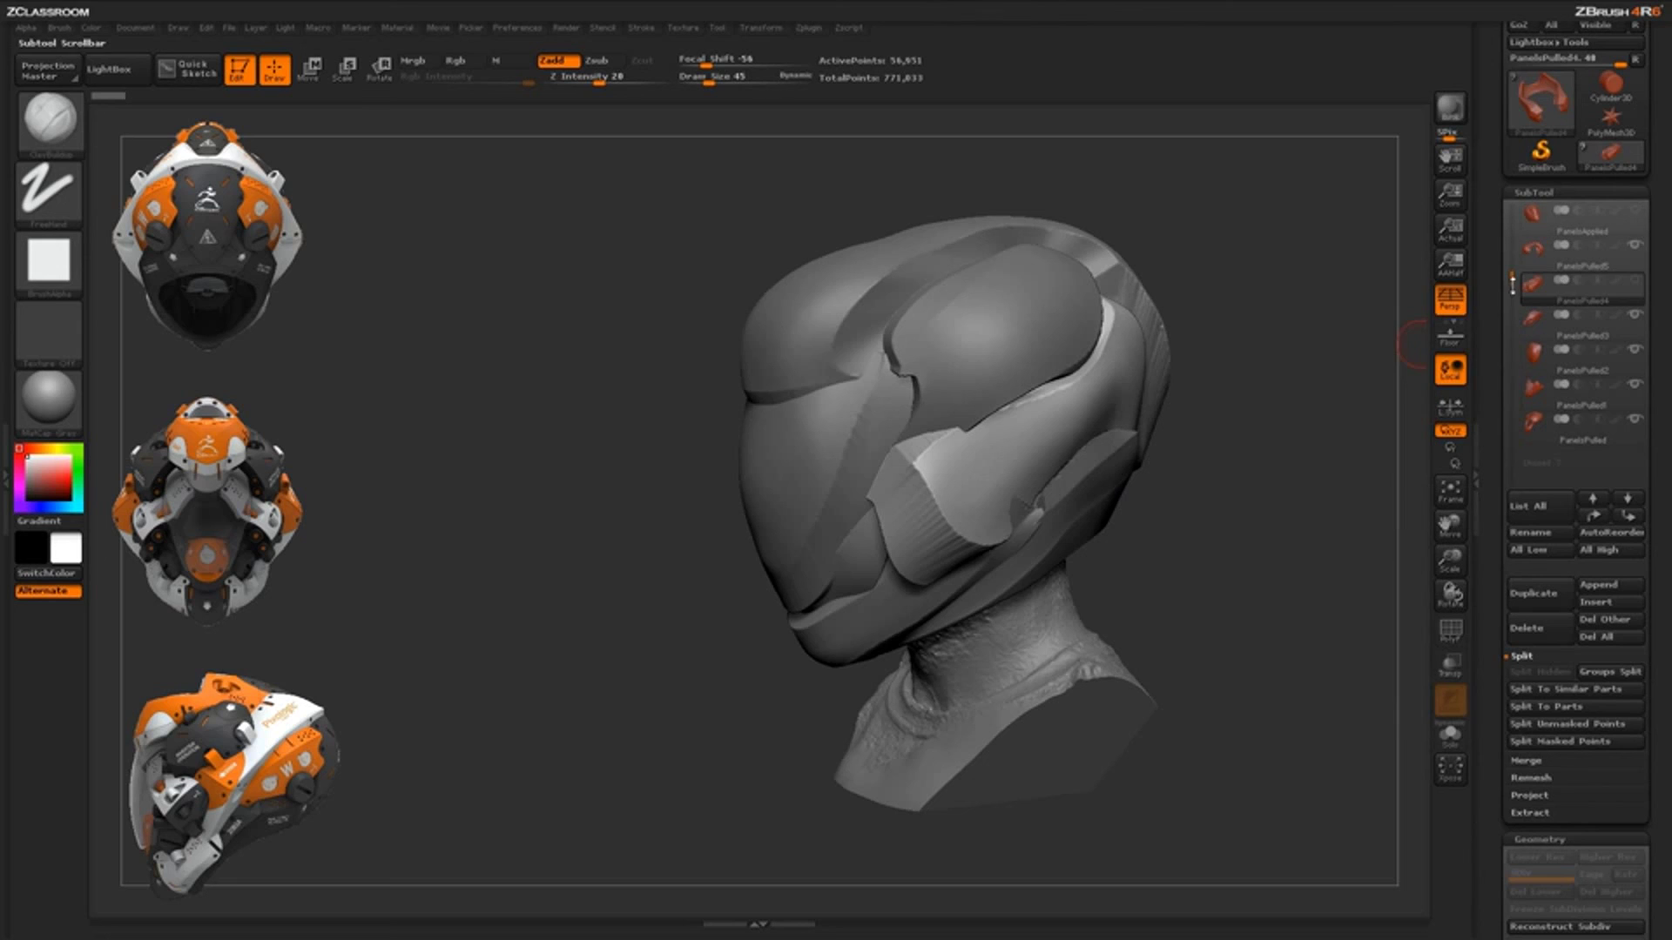
# Switch the active SubTool among the crown, side and lower panels by picking them directly on the helmet
pyautogui.moveTo(1512, 285); pyautogui.dragTo(1509, 255)
pyautogui.moveTo(1231, 515); pyautogui.dragTo(1055, 440)
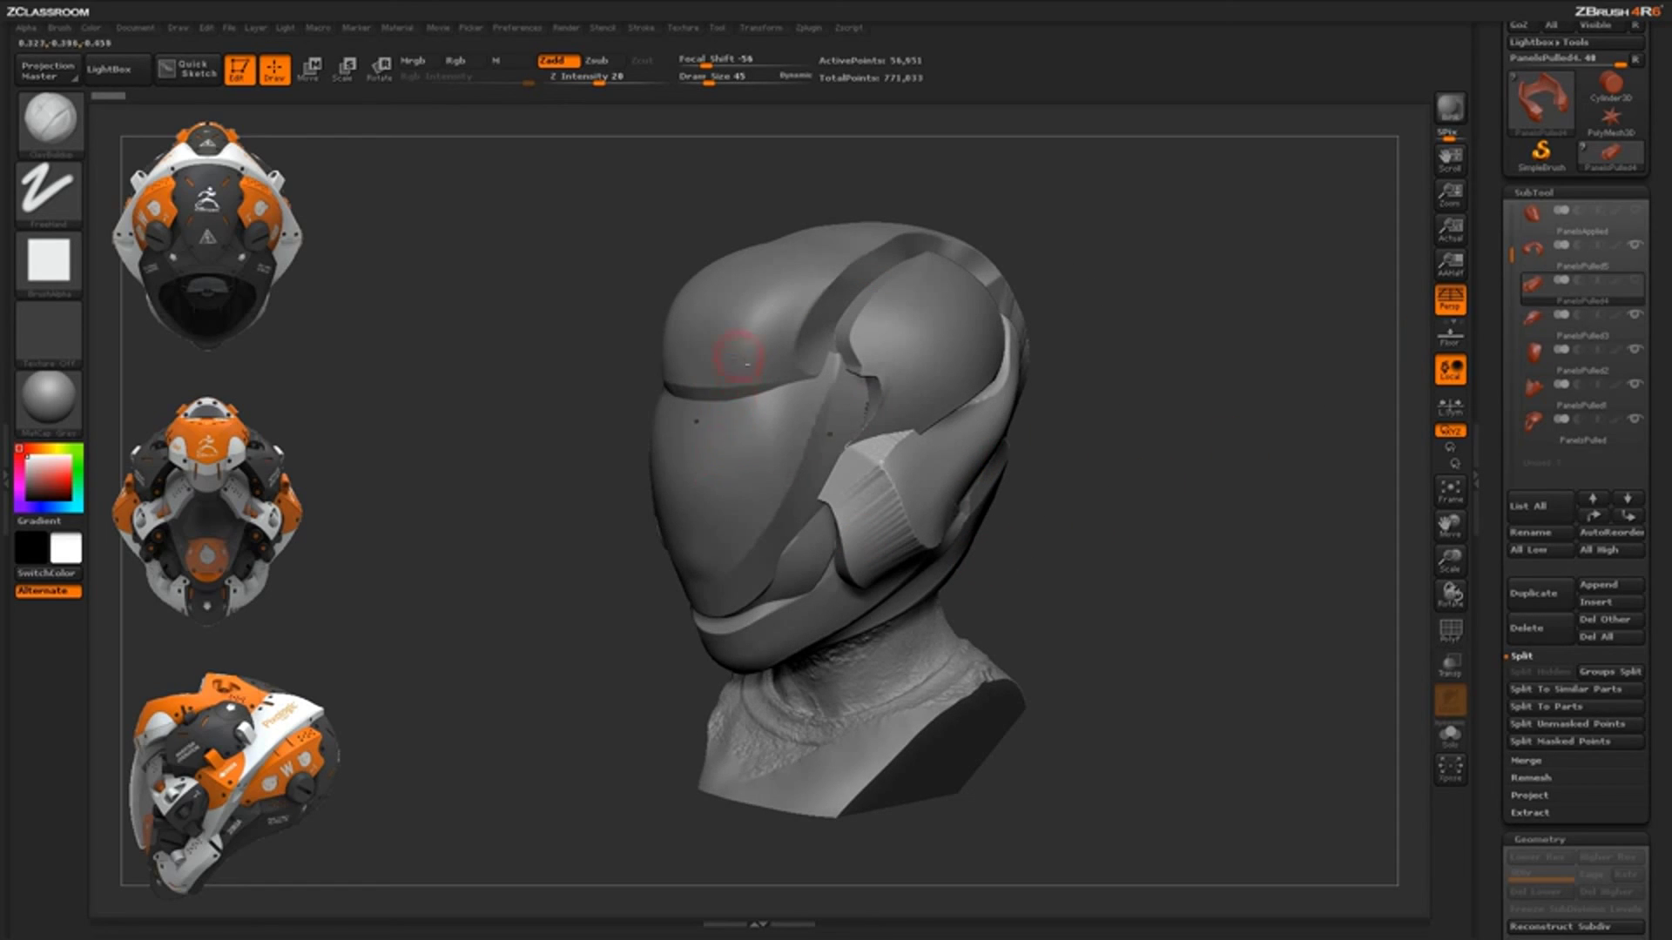
pyautogui.keyDown('alt'); pyautogui.click(842, 593); pyautogui.keyUp('alt')
pyautogui.moveTo(1084, 616); pyautogui.dragTo(1074, 580)
pyautogui.keyDown('alt'); pyautogui.click(771, 459); pyautogui.keyUp('alt')
pyautogui.keyDown('alt'); pyautogui.click(1045, 489); pyautogui.keyUp('alt')
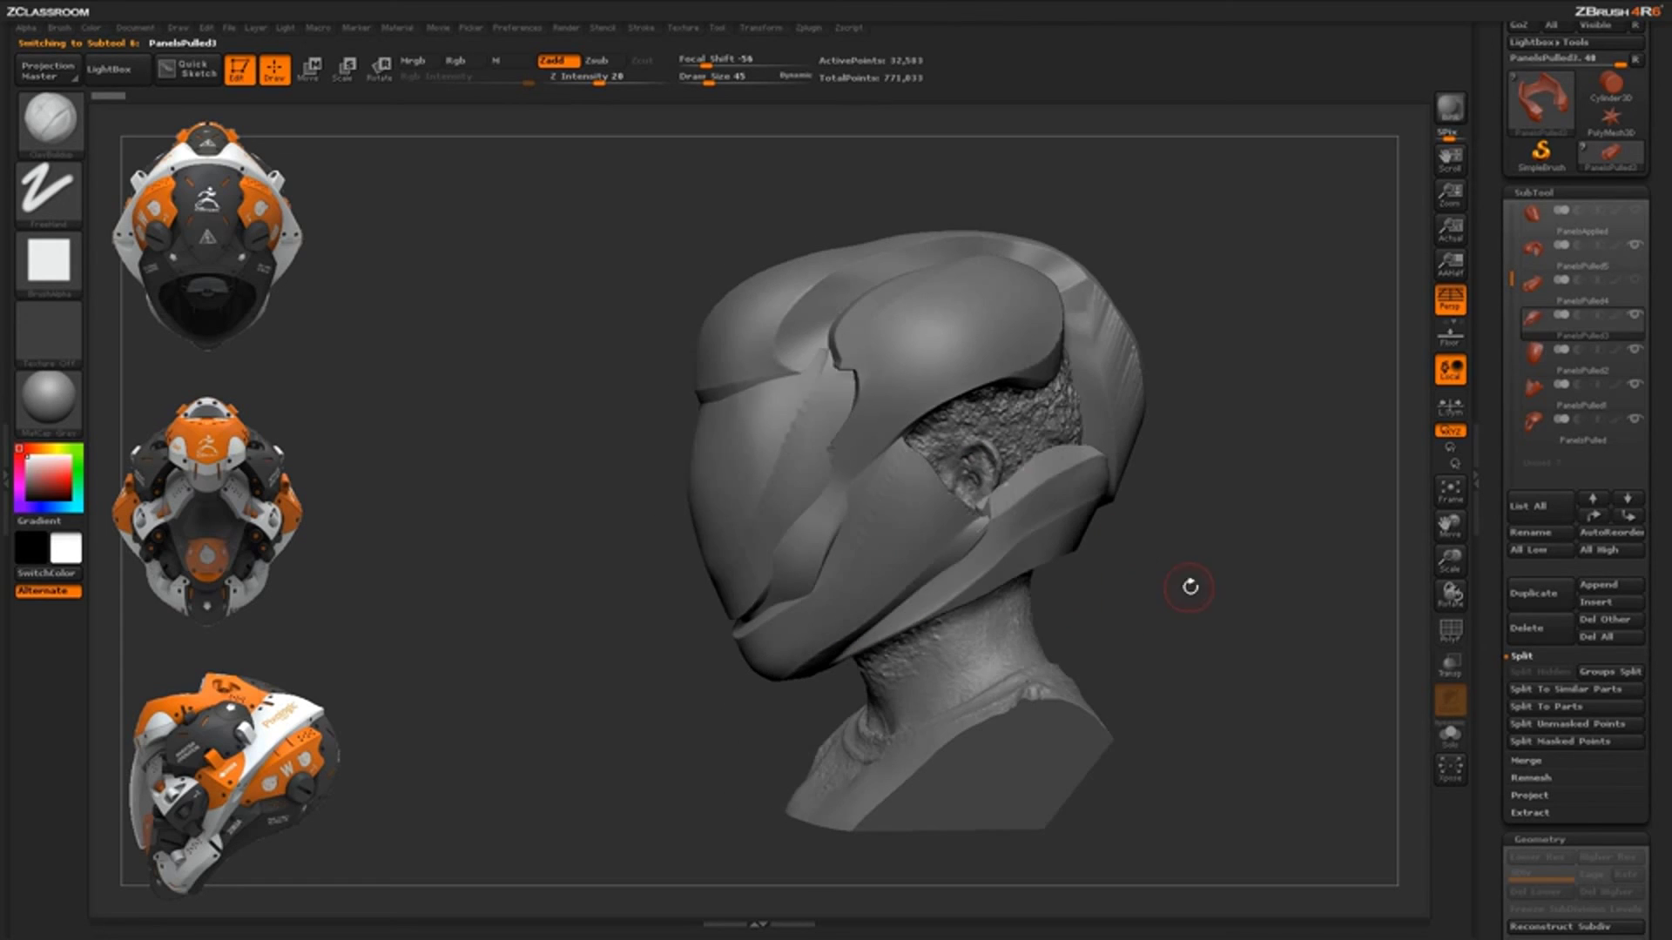
pyautogui.moveTo(1190, 587); pyautogui.dragTo(1142, 564)
pyautogui.keyDown('alt'); pyautogui.click(1187, 421); pyautogui.keyUp('alt')
pyautogui.moveTo(1226, 519); pyautogui.dragTo(1267, 516)
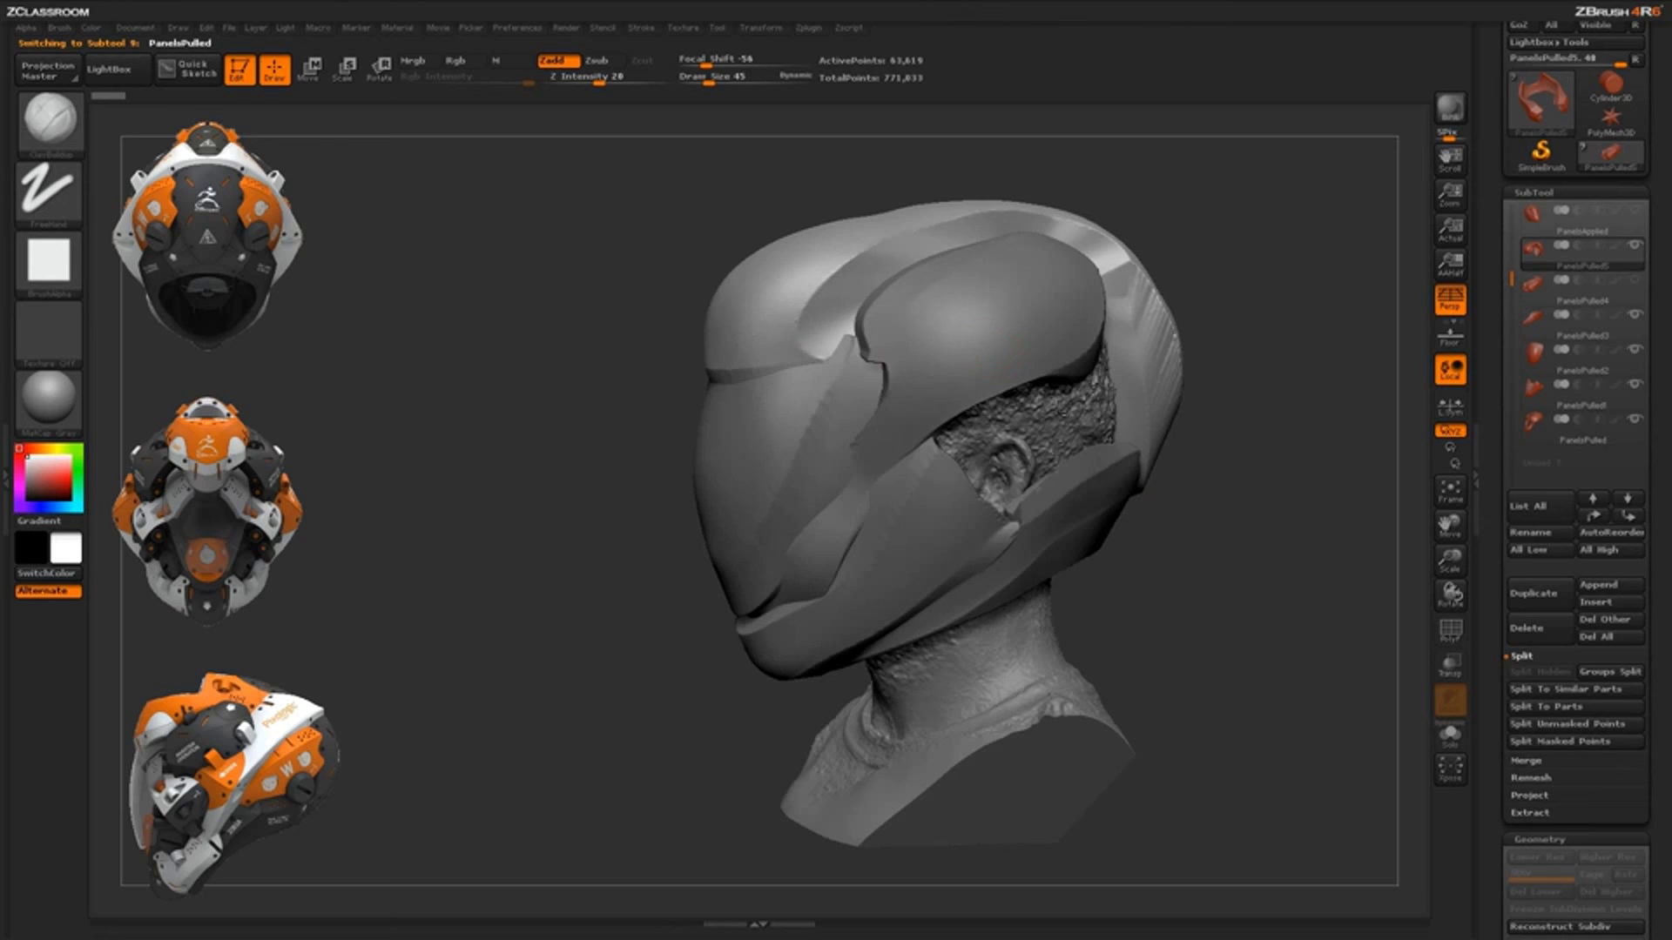
pyautogui.keyDown('alt'); pyautogui.click(1008, 342); pyautogui.keyUp('alt')
pyautogui.keyDown('alt'); pyautogui.moveTo(1131, 563); pyautogui.dragTo(1113, 502); pyautogui.keyUp('alt')
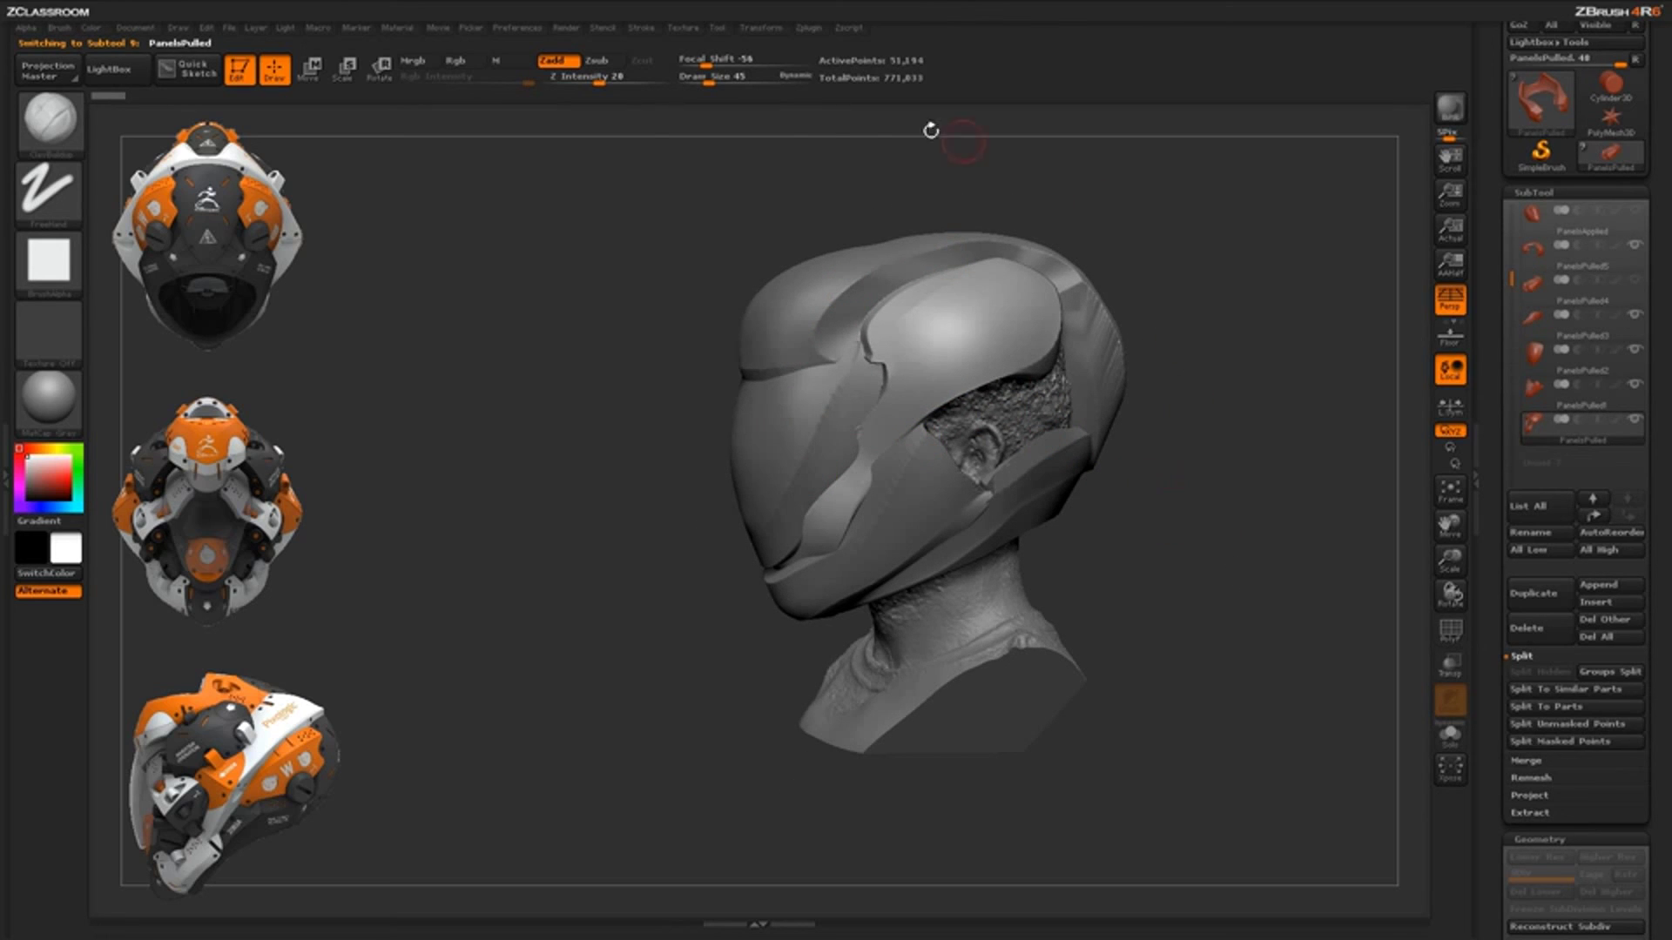
pyautogui.moveTo(1122, 509); pyautogui.dragTo(1113, 484)
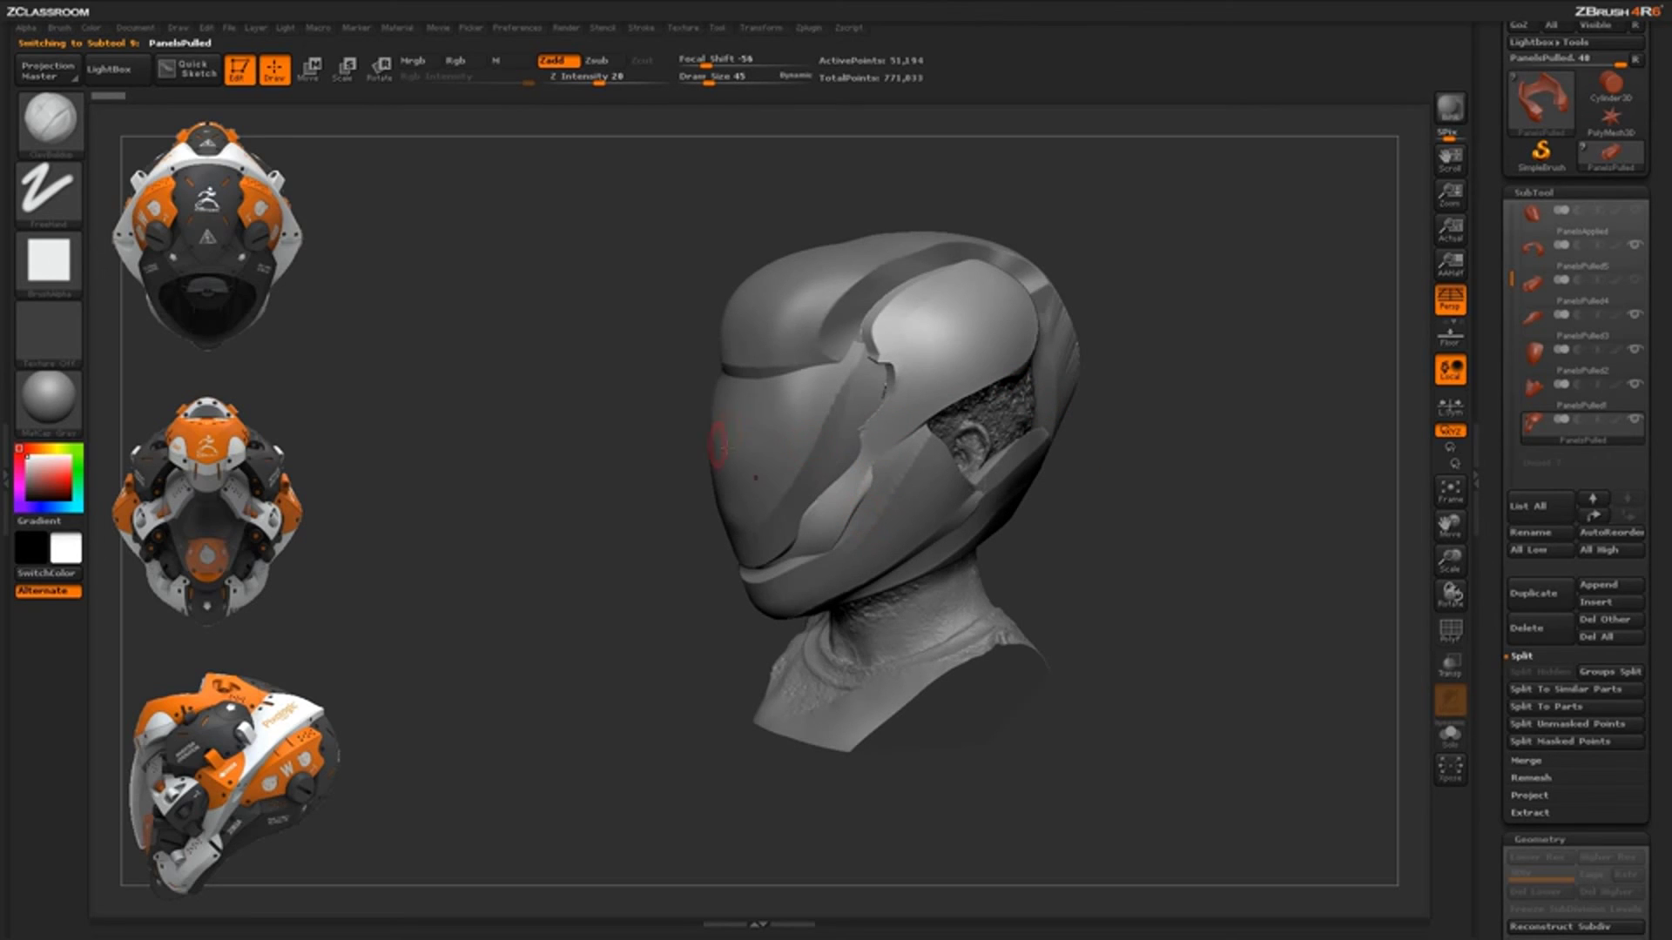
# Pick the faceplate and jaw panels on the model and make the faceplate, PanelsPulled2, the active SubTool
pyautogui.keyDown('alt'); pyautogui.click(764, 450); pyautogui.keyUp('alt')
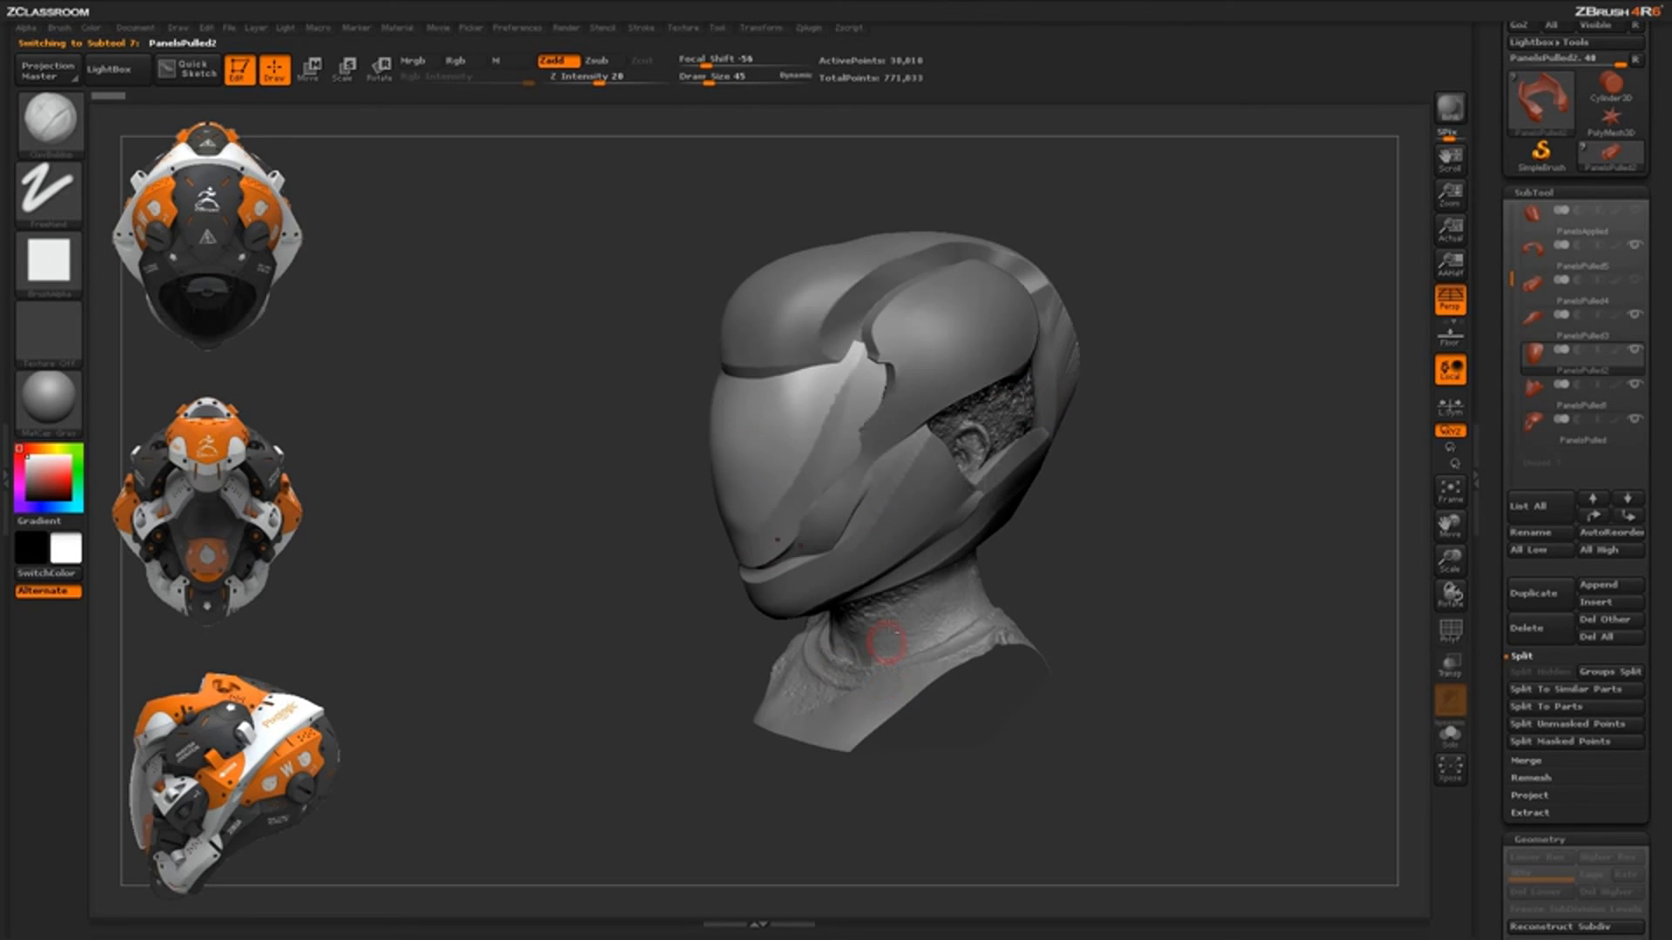
pyautogui.keyDown('alt'); pyautogui.click(909, 508); pyautogui.keyUp('alt')
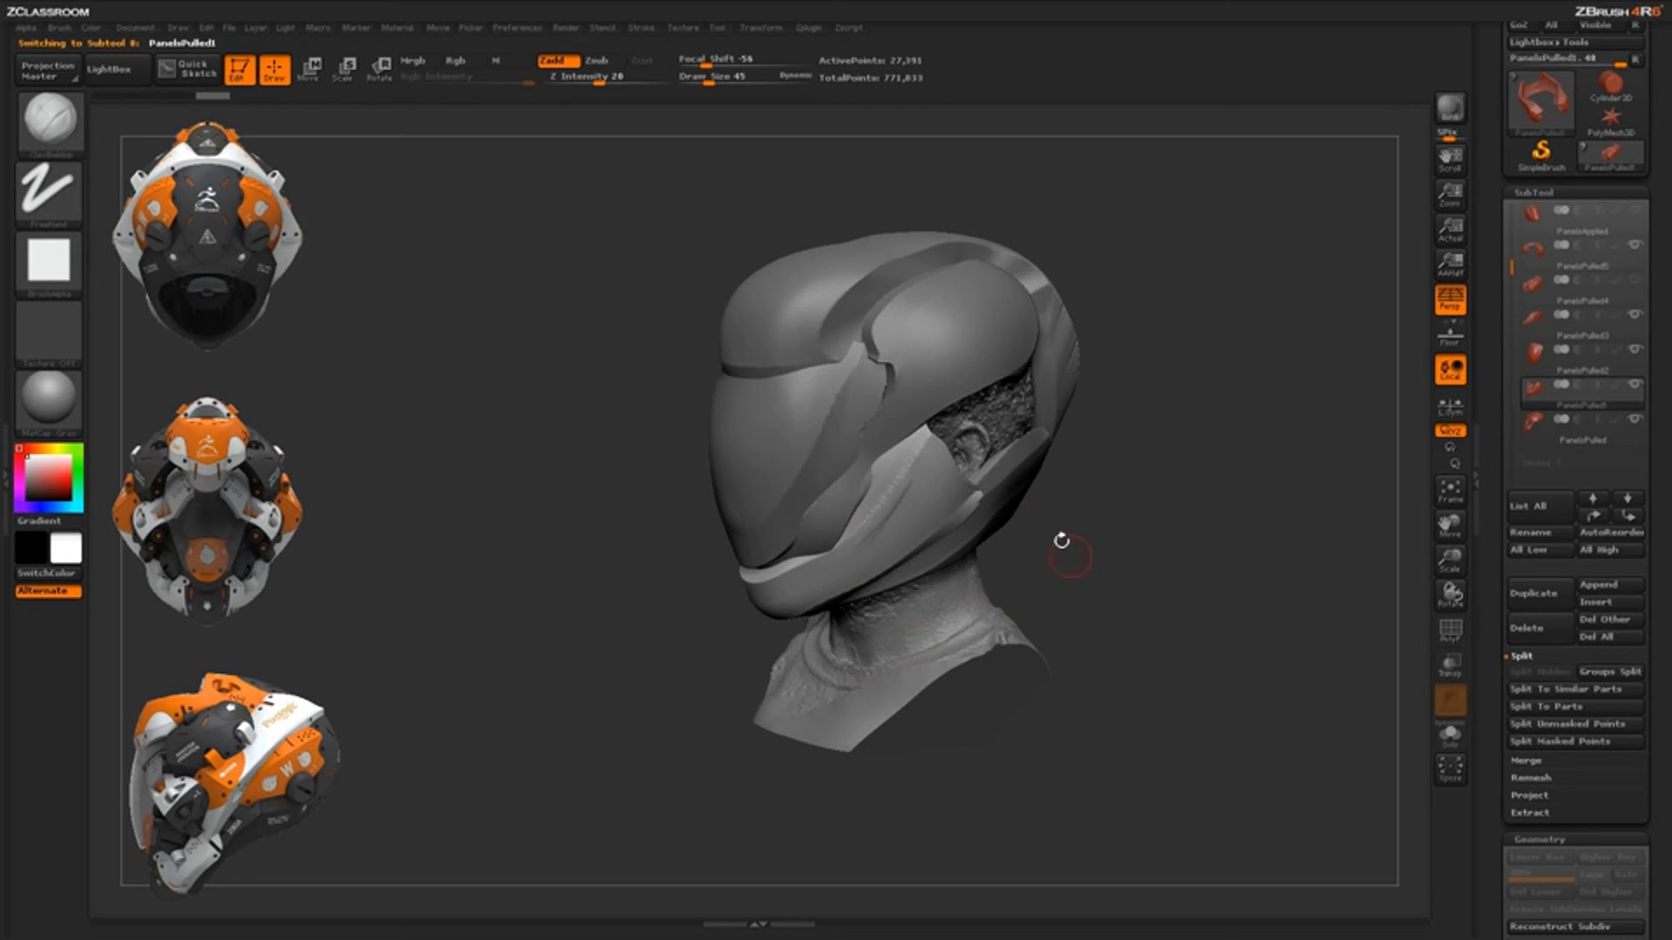
pyautogui.keyDown('alt'); pyautogui.click(780, 462); pyautogui.keyUp('alt')
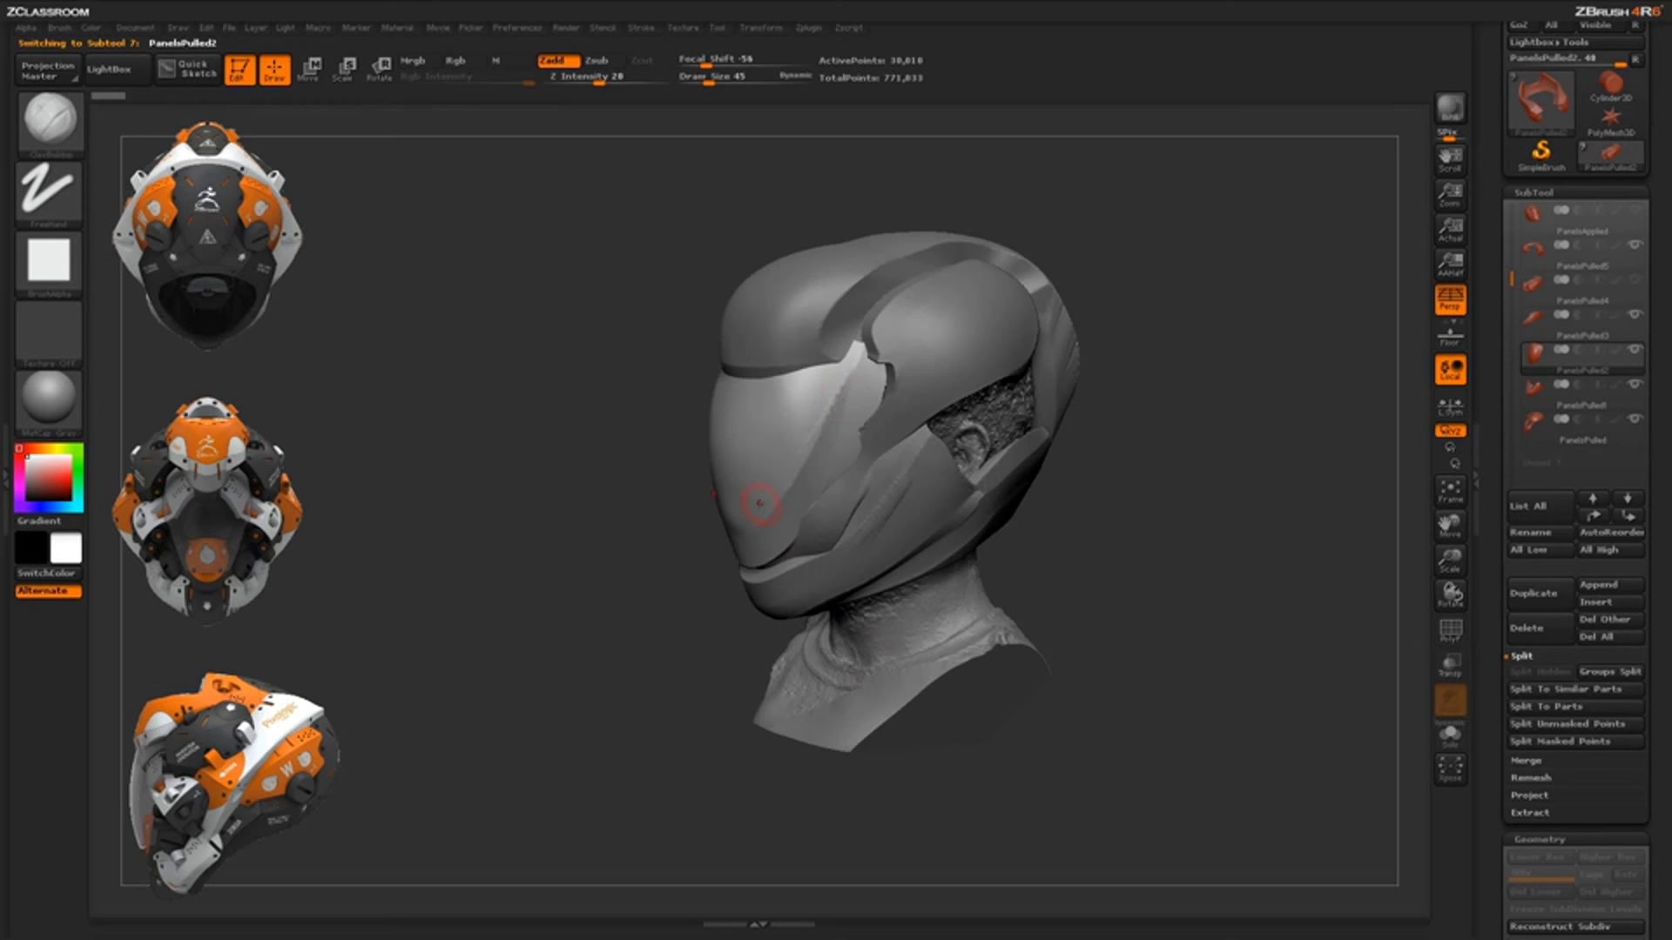
pyautogui.moveTo(1157, 598); pyautogui.dragTo(1128, 417)
# Show the PanelsPulled4 side panel again and save the project
pyautogui.click(1633, 280)
pyautogui.moveTo(1145, 551); pyautogui.dragTo(1157, 624)
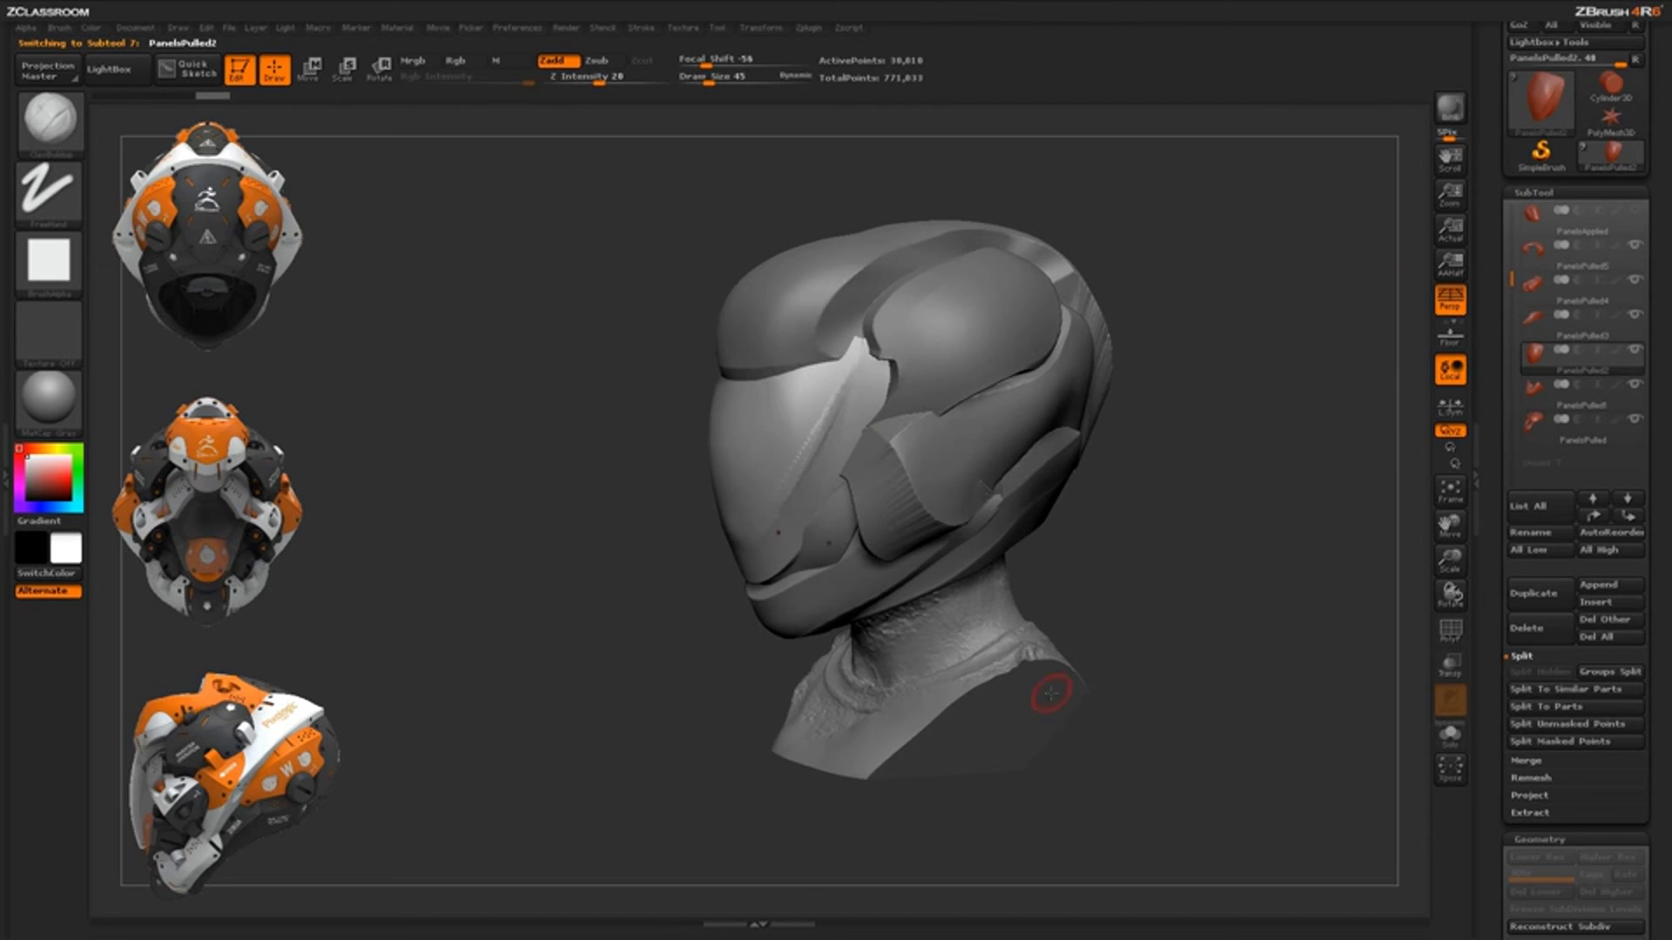
pyautogui.hotkey('ctrl', 's')
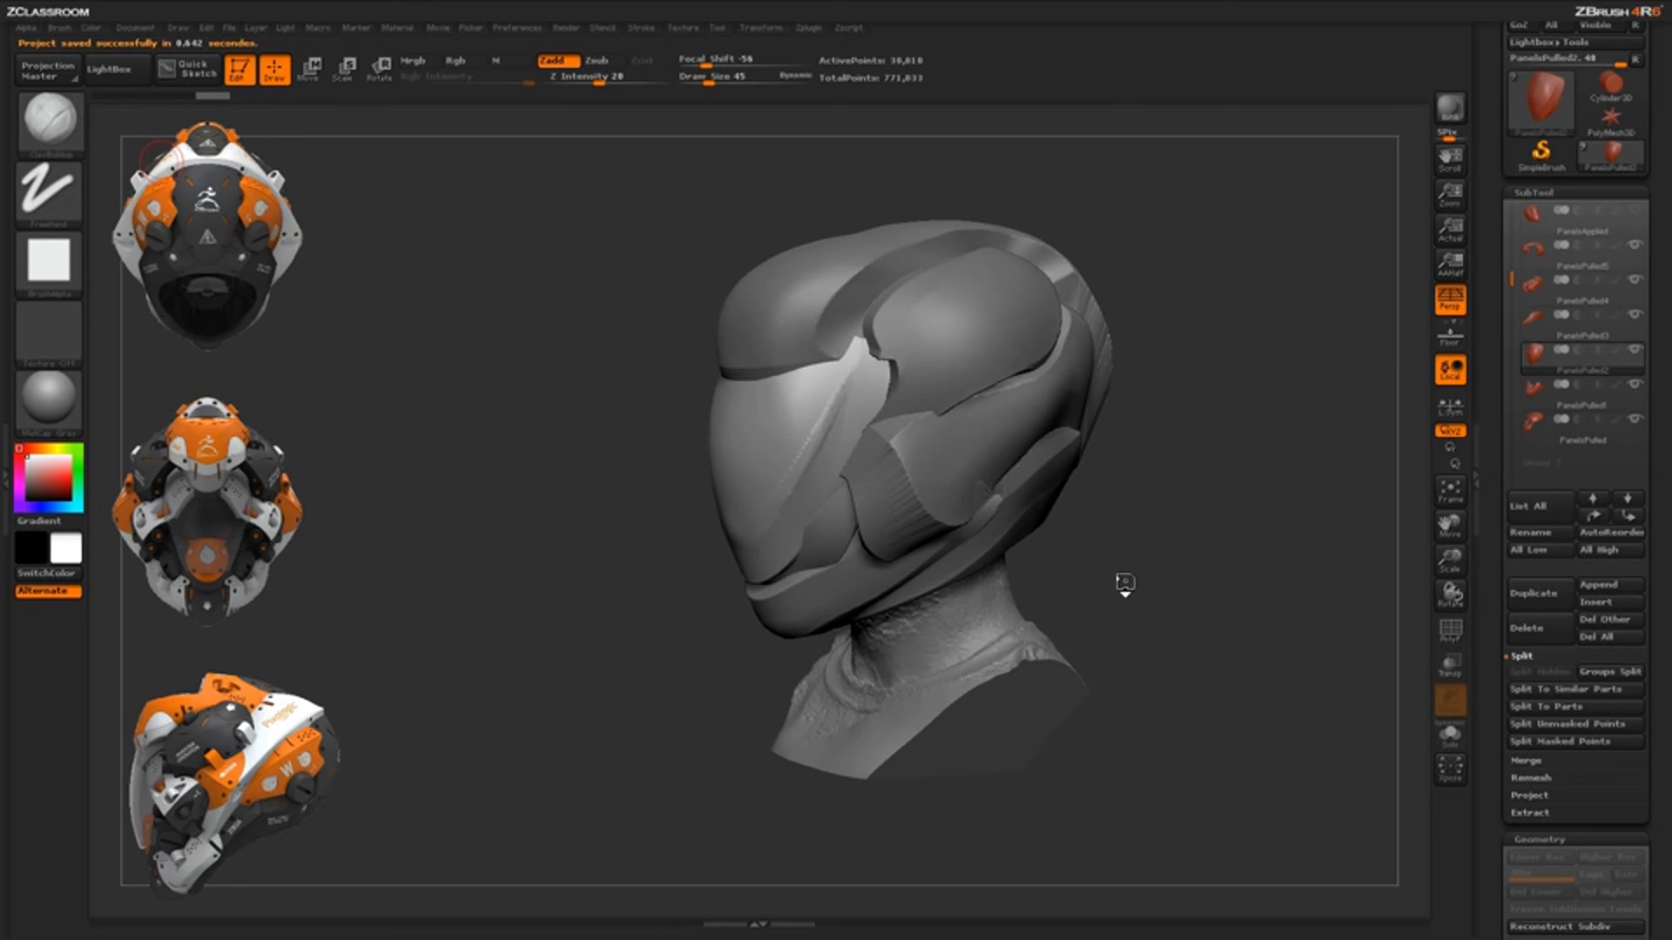
# Choose the ClayBuildup brush for sculpting the faceplate panel
pyautogui.moveTo(1079, 629); pyautogui.dragTo(1218, 585)
pyautogui.moveTo(1056, 544); pyautogui.dragTo(927, 547)
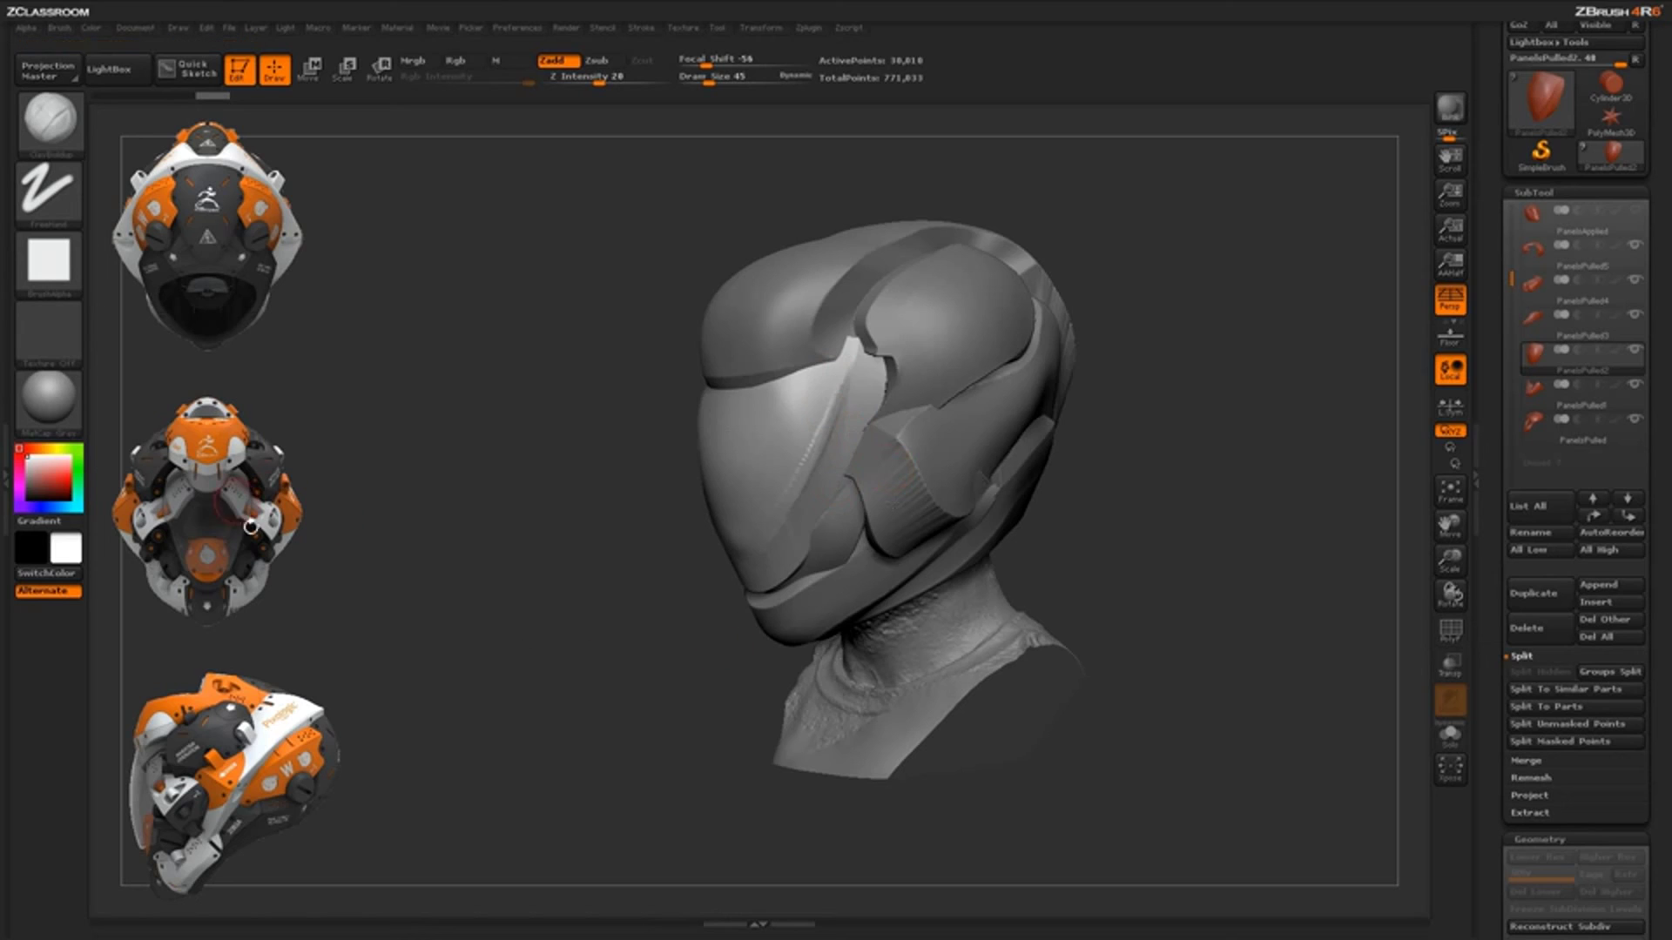
pyautogui.moveTo(1085, 579); pyautogui.dragTo(1114, 586)
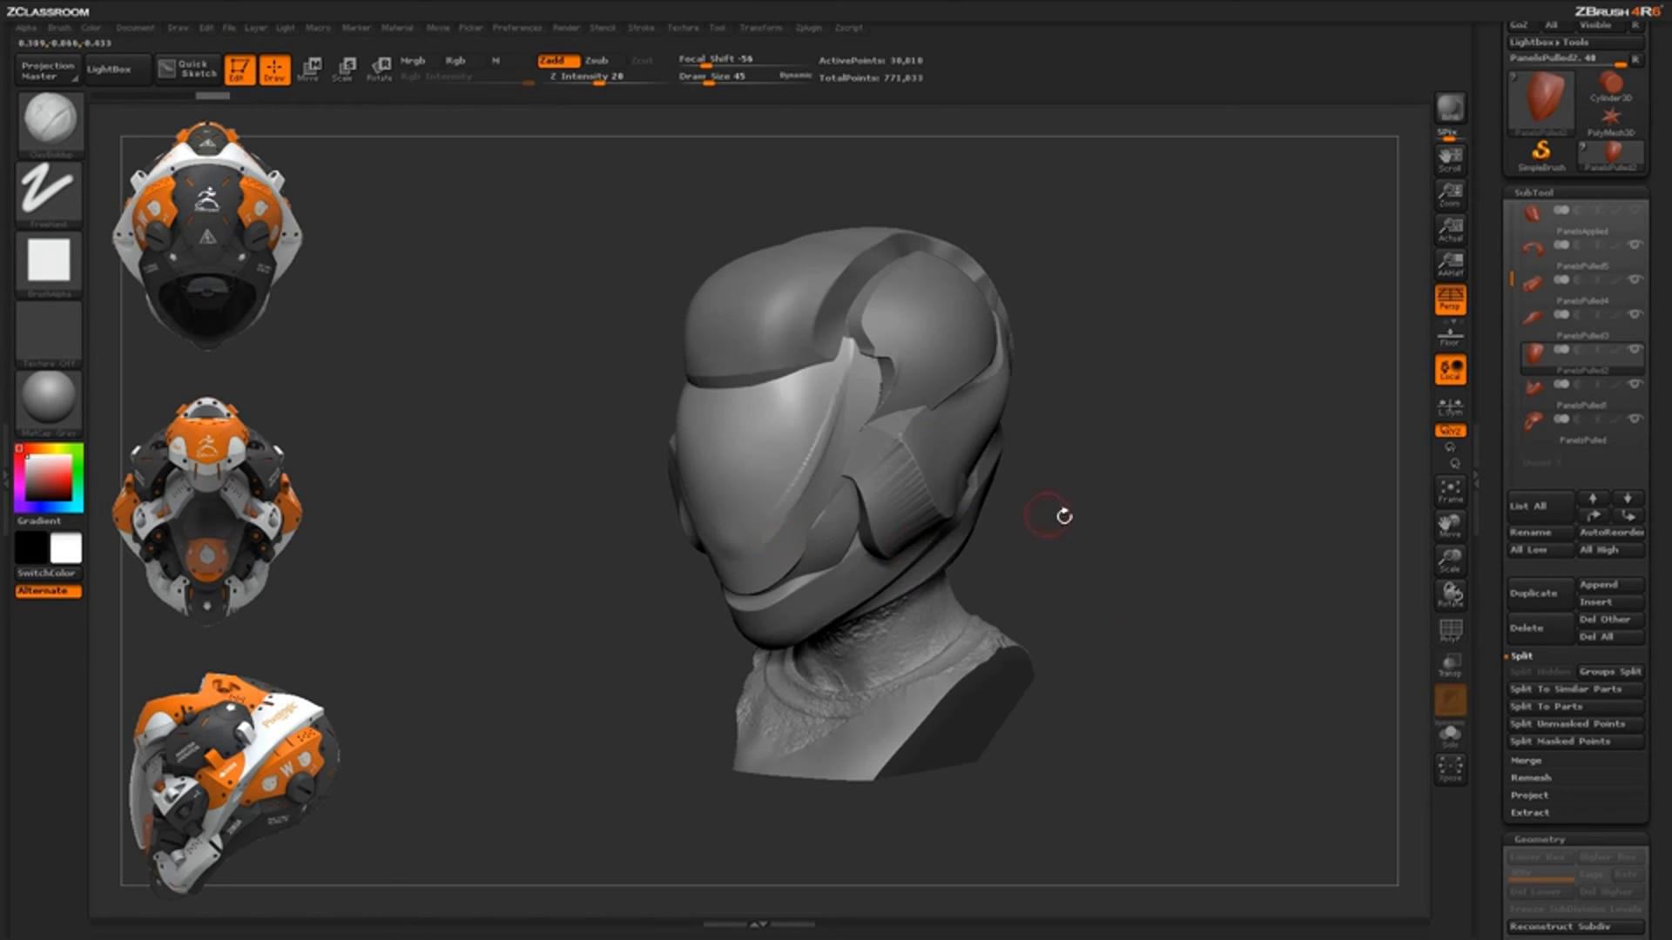
pyautogui.press('b')
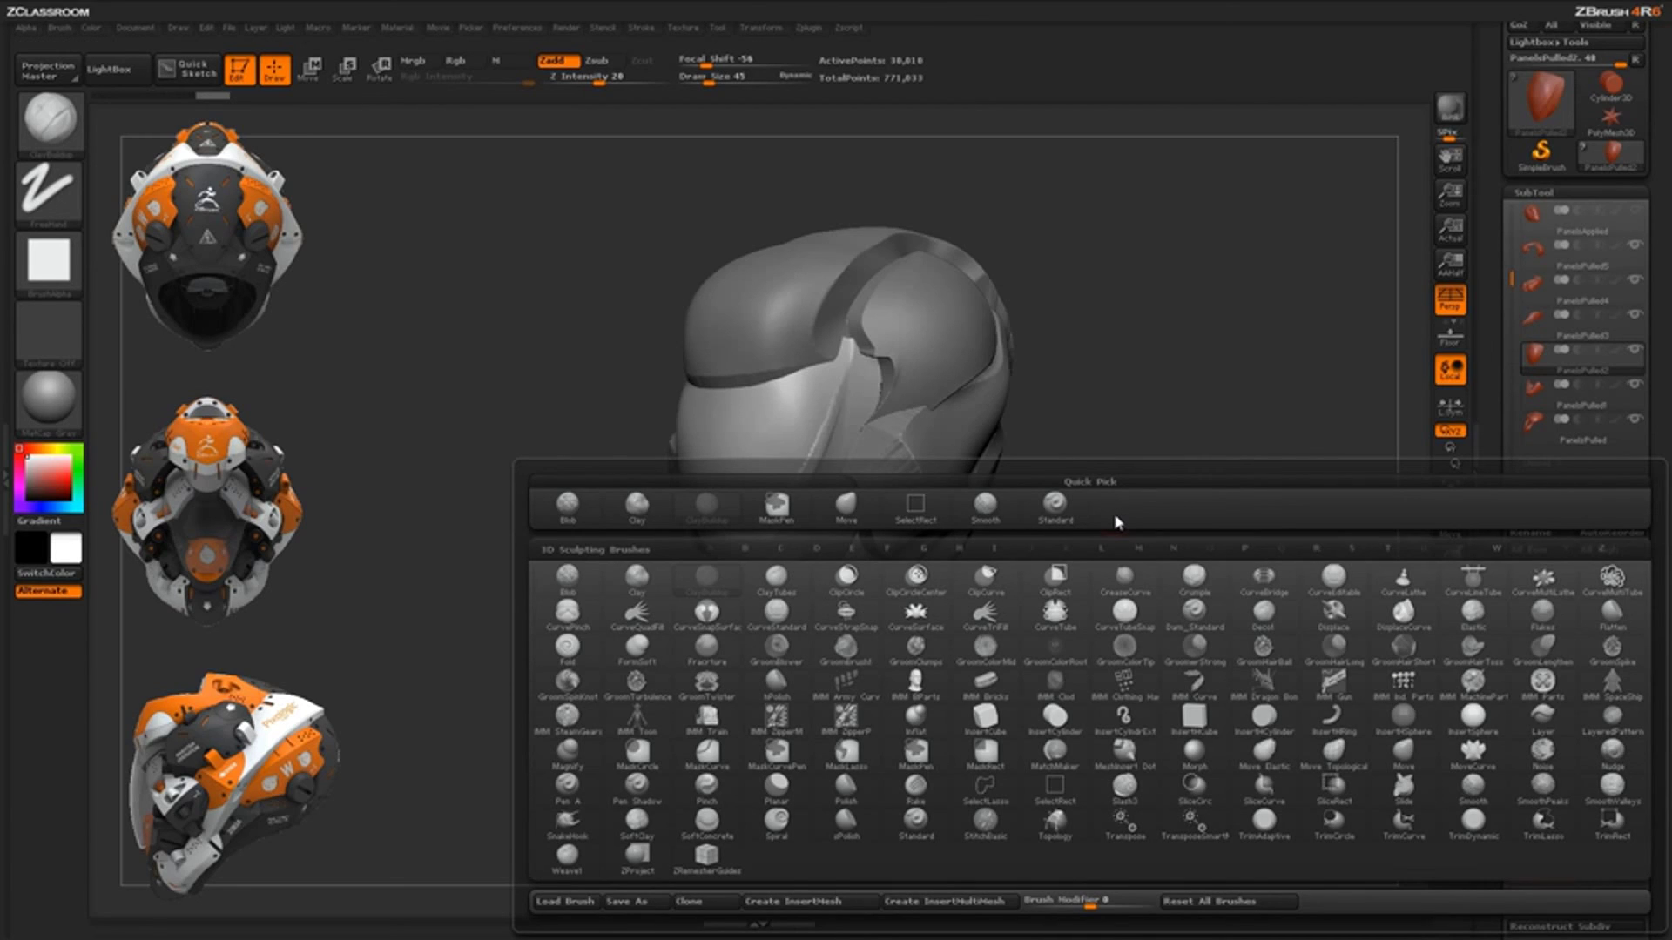
pyautogui.press('c')
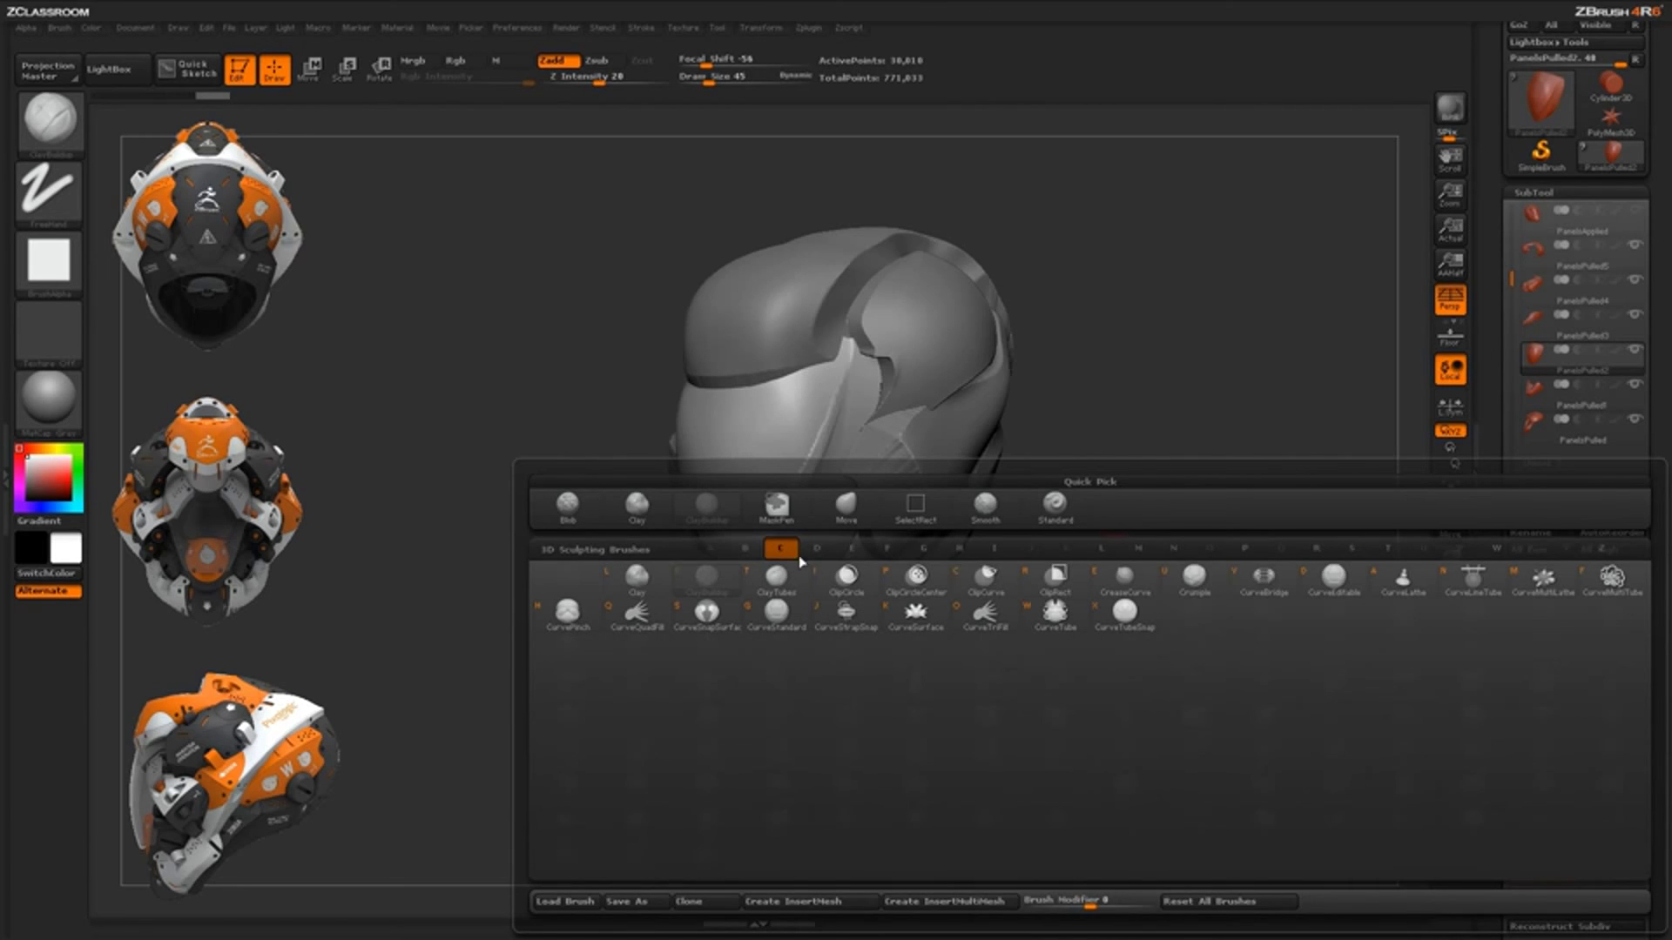
pyautogui.click(712, 576)
pyautogui.keyDown('shift'); pyautogui.moveTo(1121, 566); pyautogui.dragTo(865, 487); pyautogui.keyUp('shift')
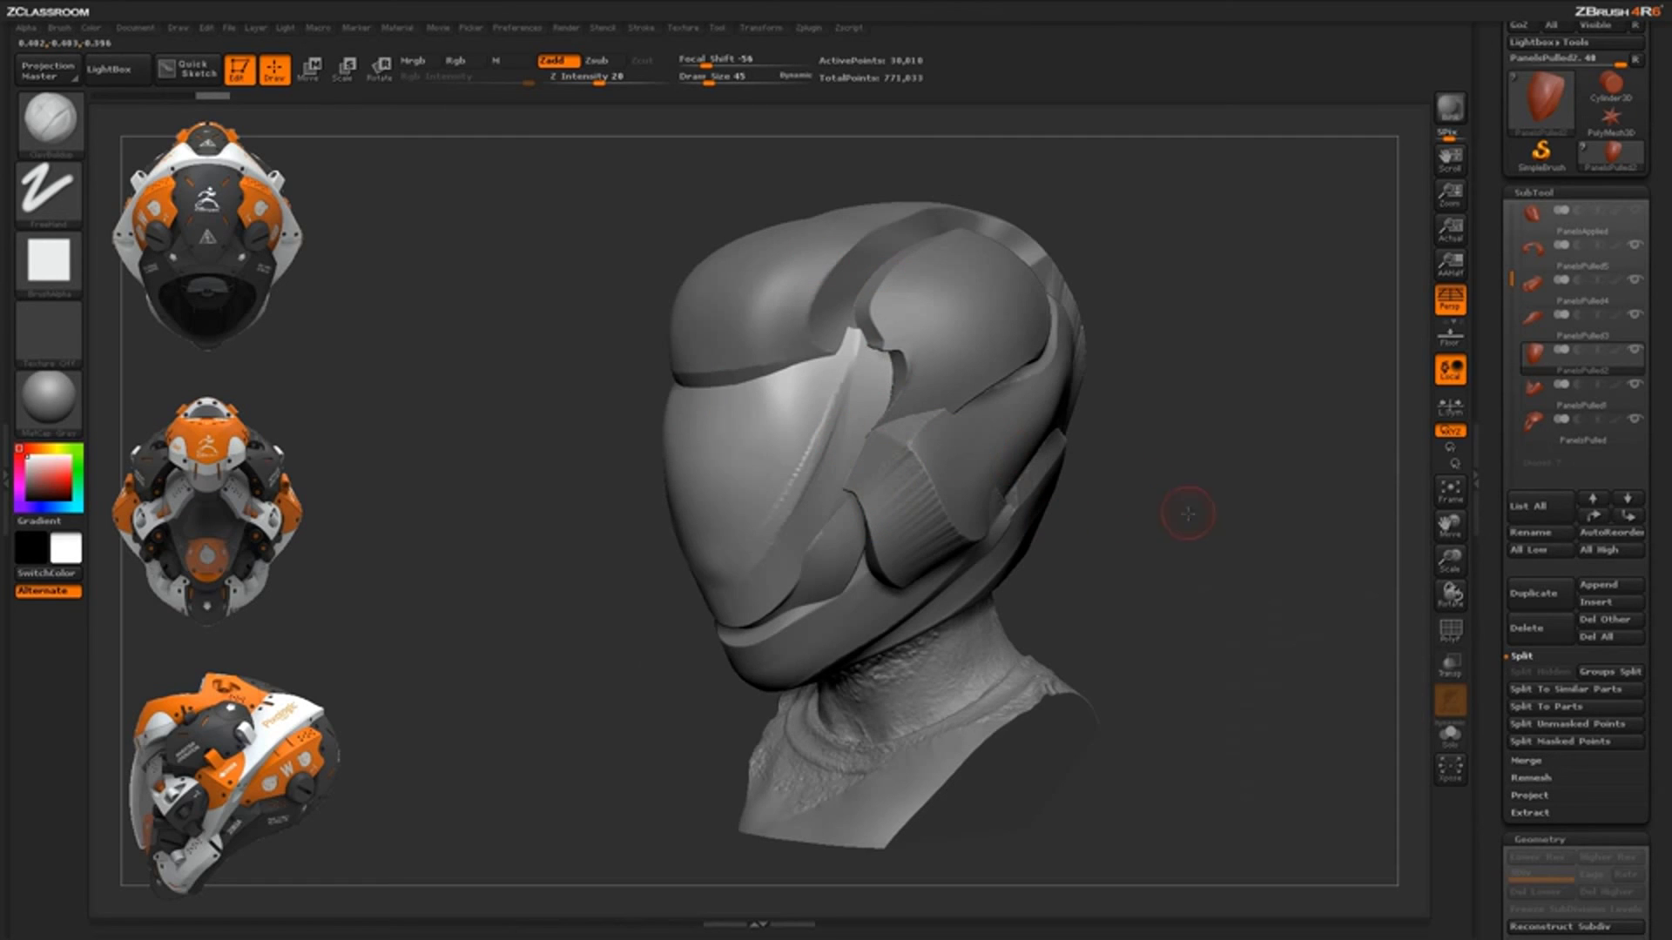
# Build up clay strokes along the faceplate's side edge and smooth them into the surface
pyautogui.moveTo(1132, 521); pyautogui.dragTo(1052, 631)
pyautogui.moveTo(1165, 575); pyautogui.dragTo(1088, 555)
pyautogui.moveTo(1141, 610); pyautogui.dragTo(1143, 616)
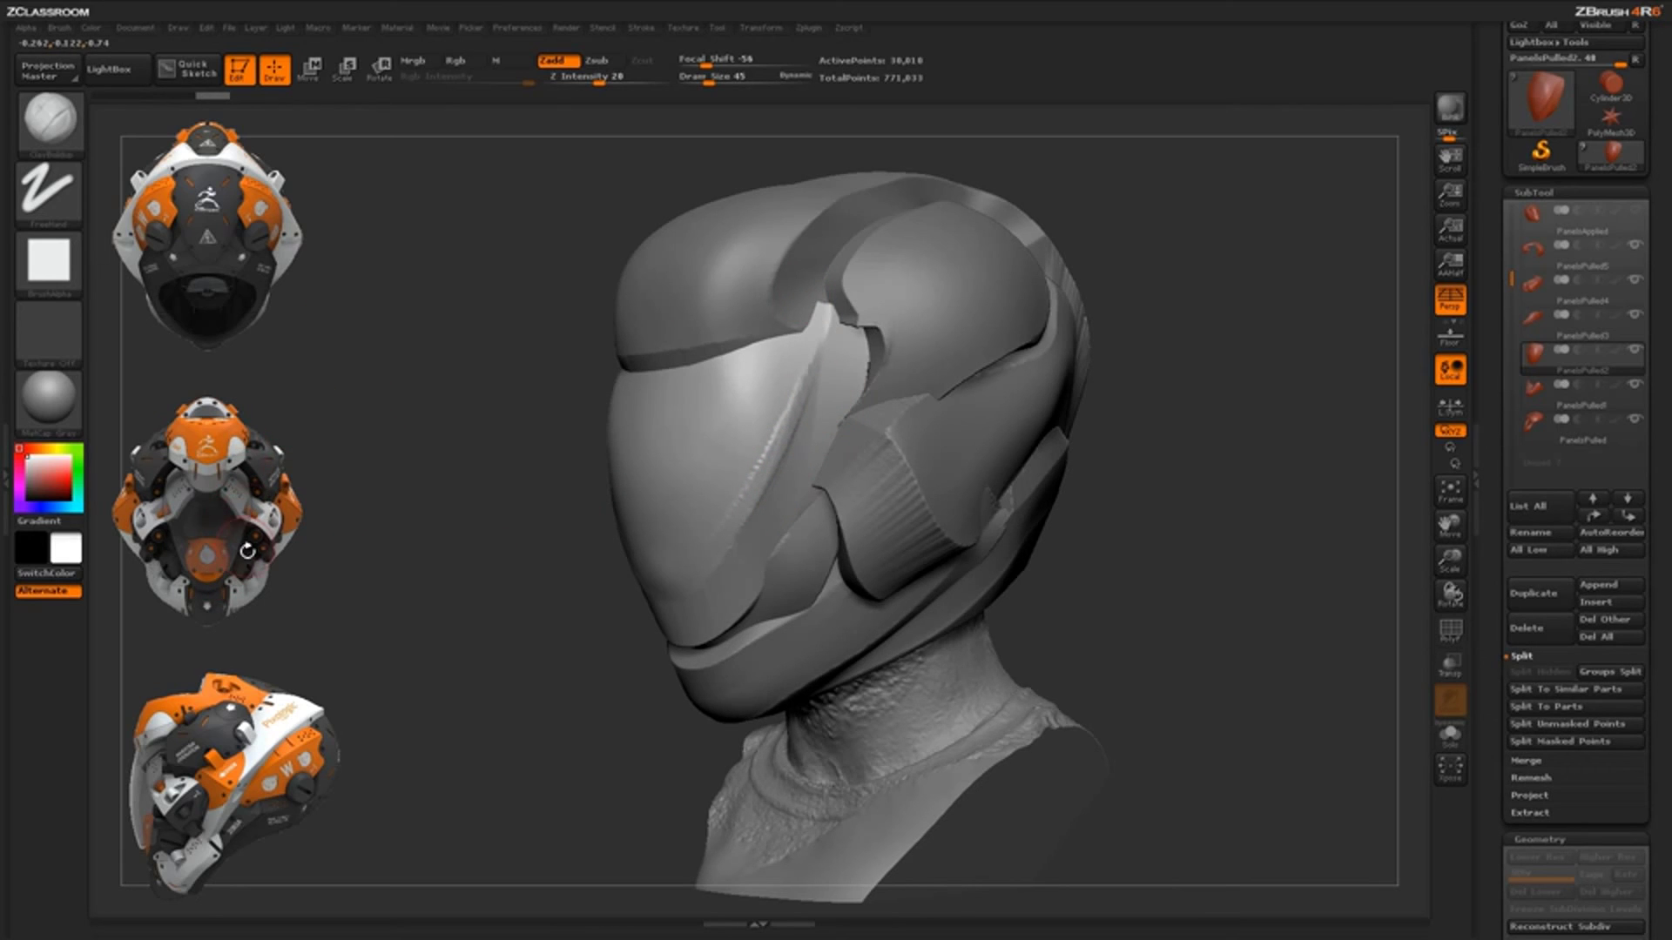
pyautogui.moveTo(1101, 470); pyautogui.dragTo(839, 354)
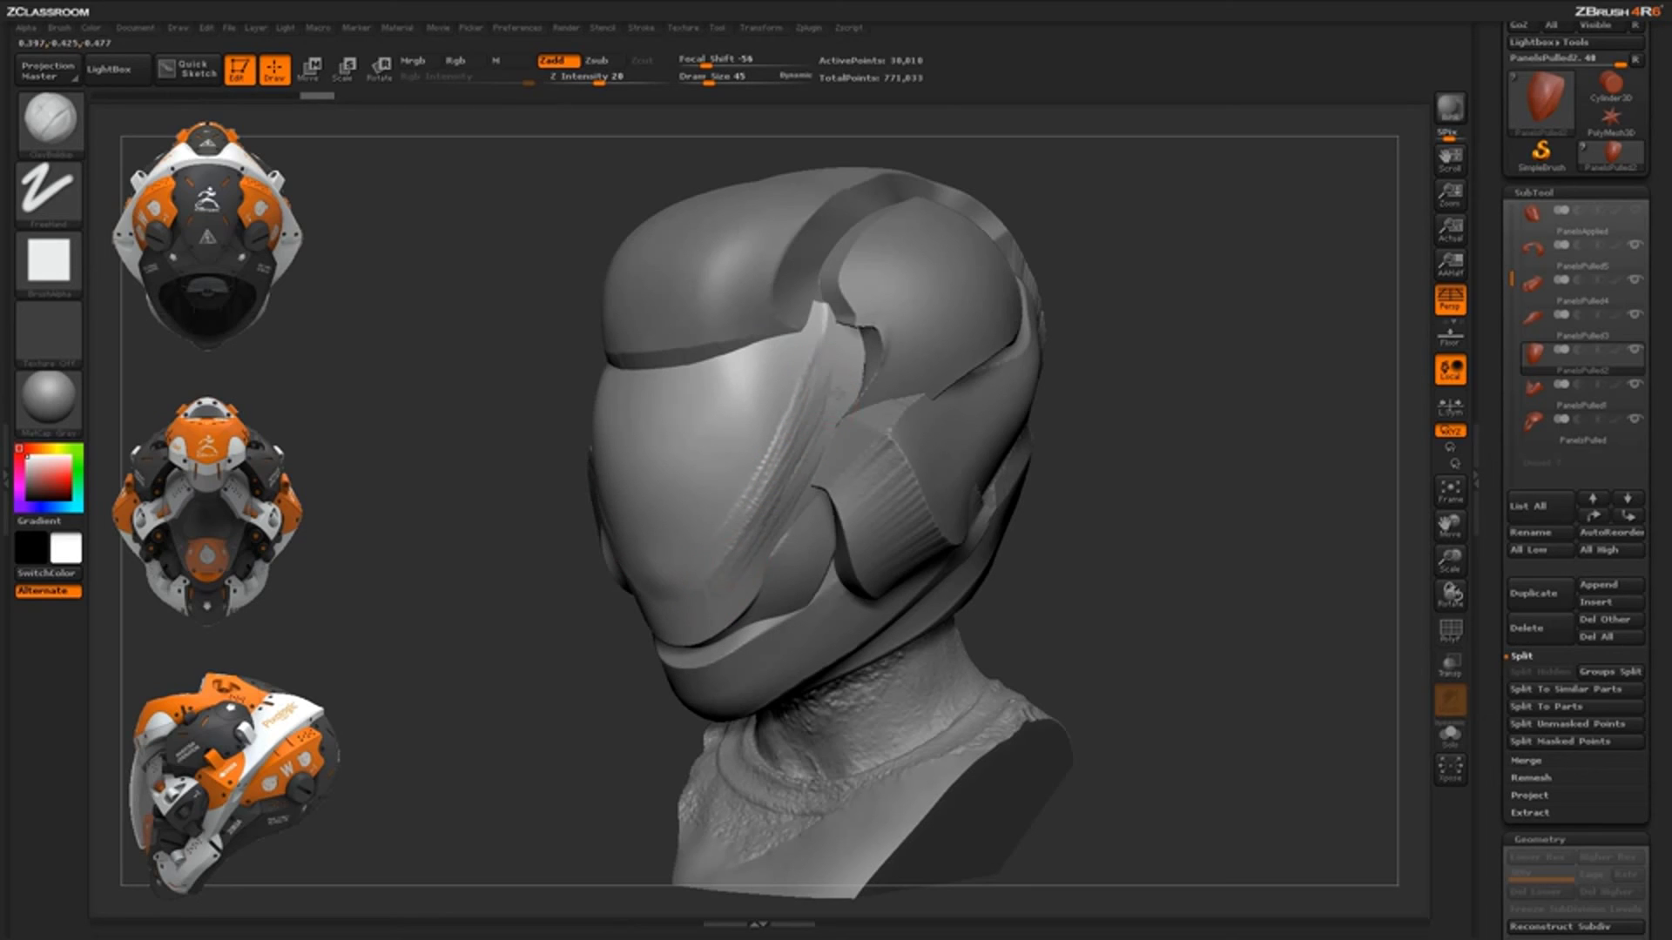
pyautogui.moveTo(795, 489)
pyautogui.mouseDown()
pyautogui.moveTo(762, 550)
pyautogui.moveTo(782, 538)
pyautogui.mouseUp()
pyautogui.moveTo(817, 422); pyautogui.dragTo(755, 541)
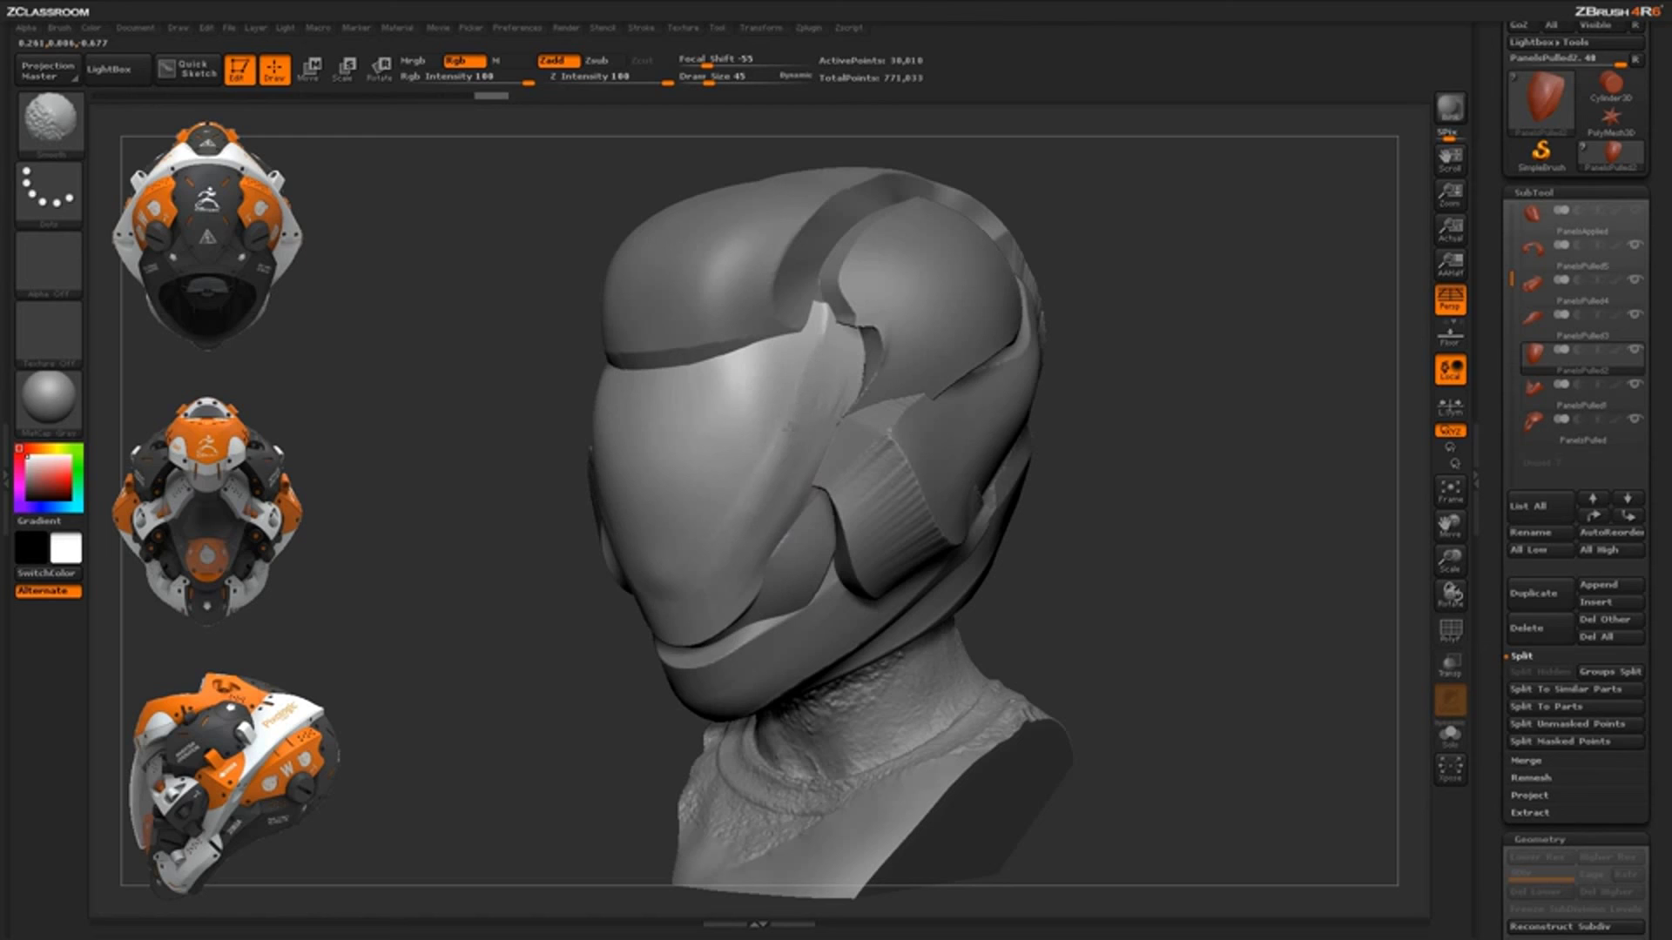
pyautogui.keyDown('shift'); pyautogui.moveTo(790, 429); pyautogui.dragTo(752, 427); pyautogui.keyUp('shift')
# Build up clay around the faceplate's lower edge and chin tip, working from both sides and underneath
pyautogui.moveTo(1132, 462); pyautogui.dragTo(955, 470)
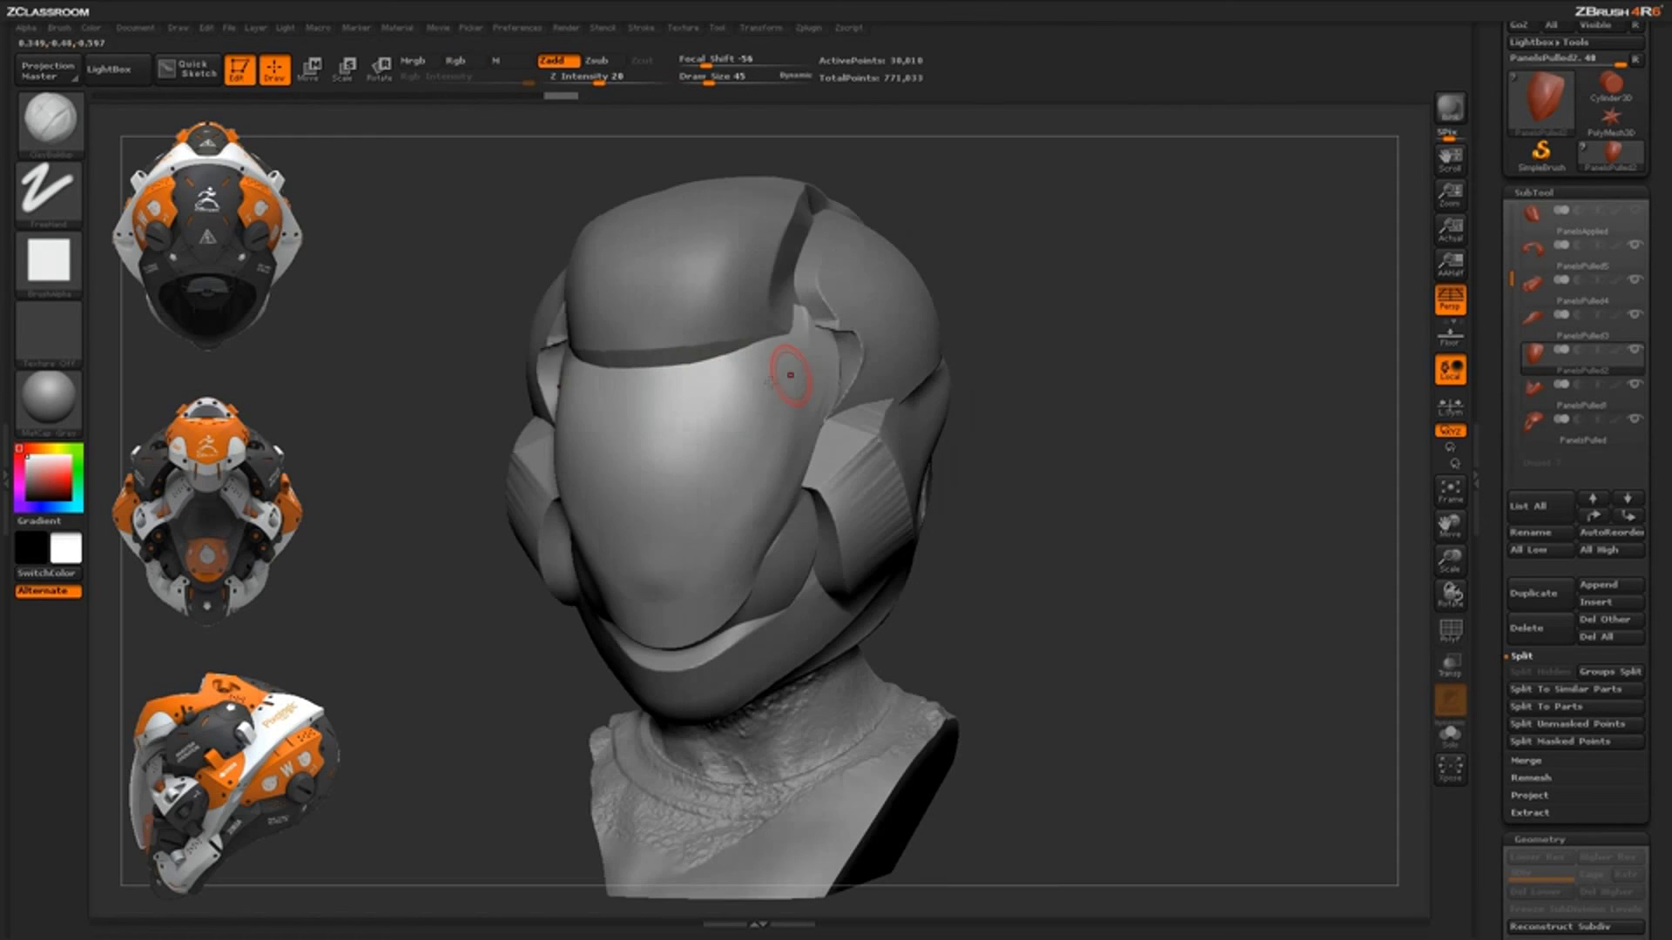
pyautogui.moveTo(1055, 477); pyautogui.dragTo(1103, 430)
pyautogui.moveTo(592, 526); pyautogui.dragTo(645, 595)
pyautogui.moveTo(974, 459)
pyautogui.mouseDown()
pyautogui.moveTo(1019, 469)
pyautogui.moveTo(795, 511)
pyautogui.mouseUp()
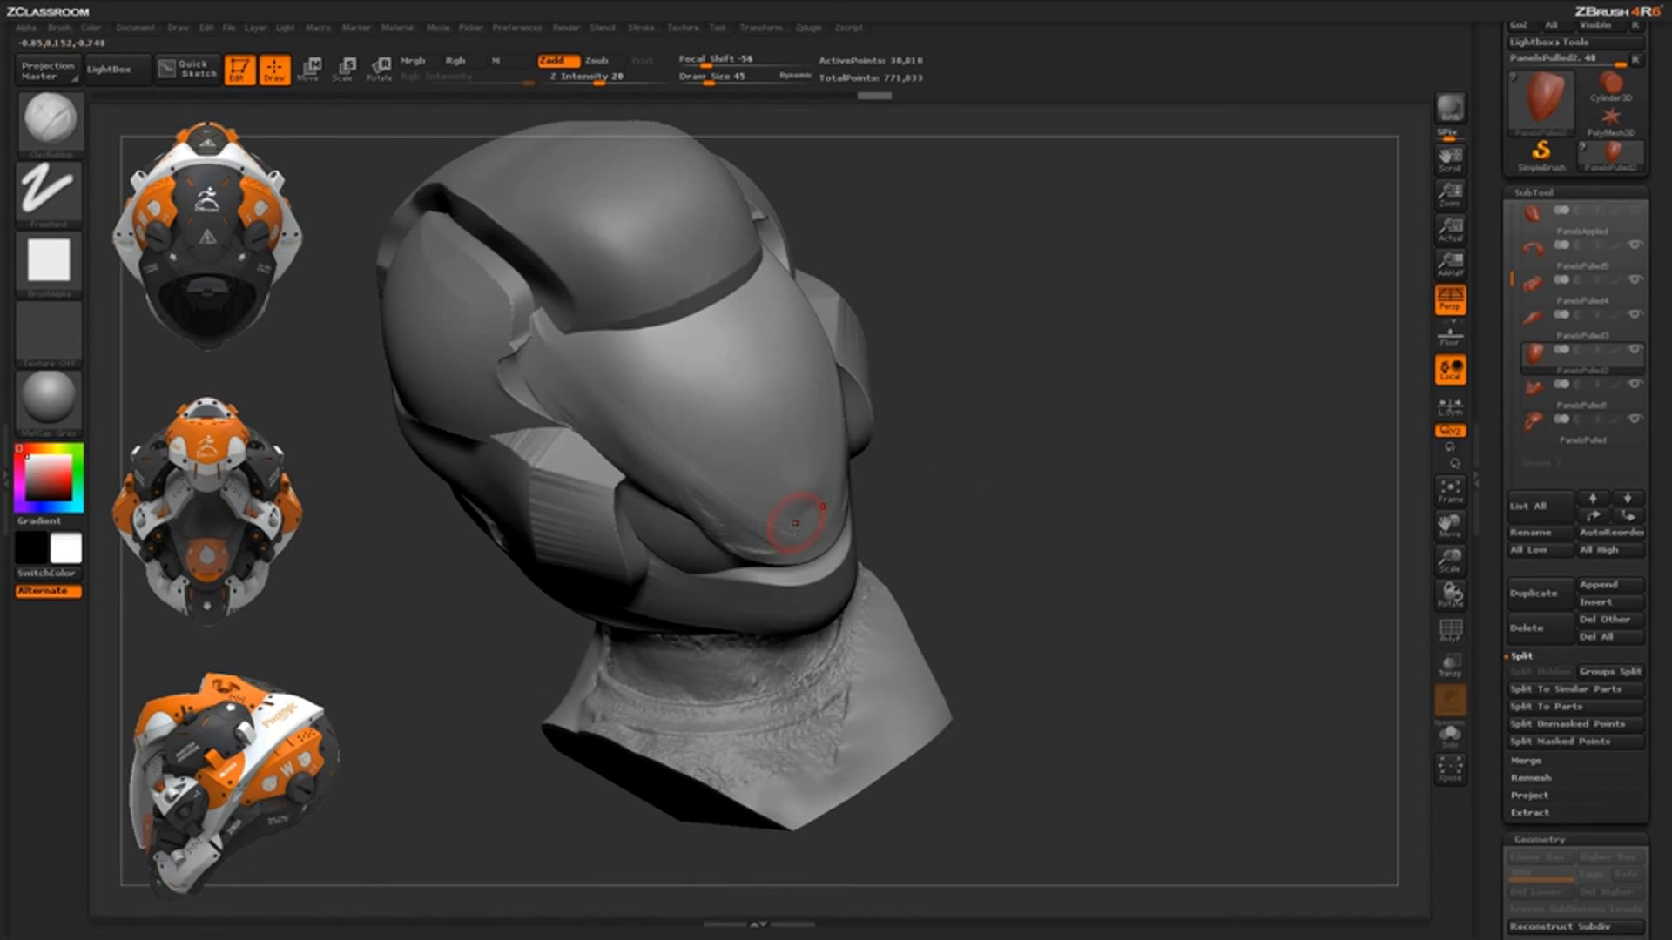
pyautogui.moveTo(895, 497)
pyautogui.mouseDown()
pyautogui.moveTo(813, 548)
pyautogui.moveTo(748, 526)
pyautogui.mouseUp()
pyautogui.moveTo(1036, 514); pyautogui.dragTo(914, 487)
pyautogui.moveTo(854, 519); pyautogui.dragTo(788, 521)
pyautogui.moveTo(737, 679)
pyautogui.mouseDown()
pyautogui.moveTo(802, 526)
pyautogui.moveTo(904, 418)
pyautogui.mouseUp()
pyautogui.moveTo(1094, 370); pyautogui.dragTo(813, 485)
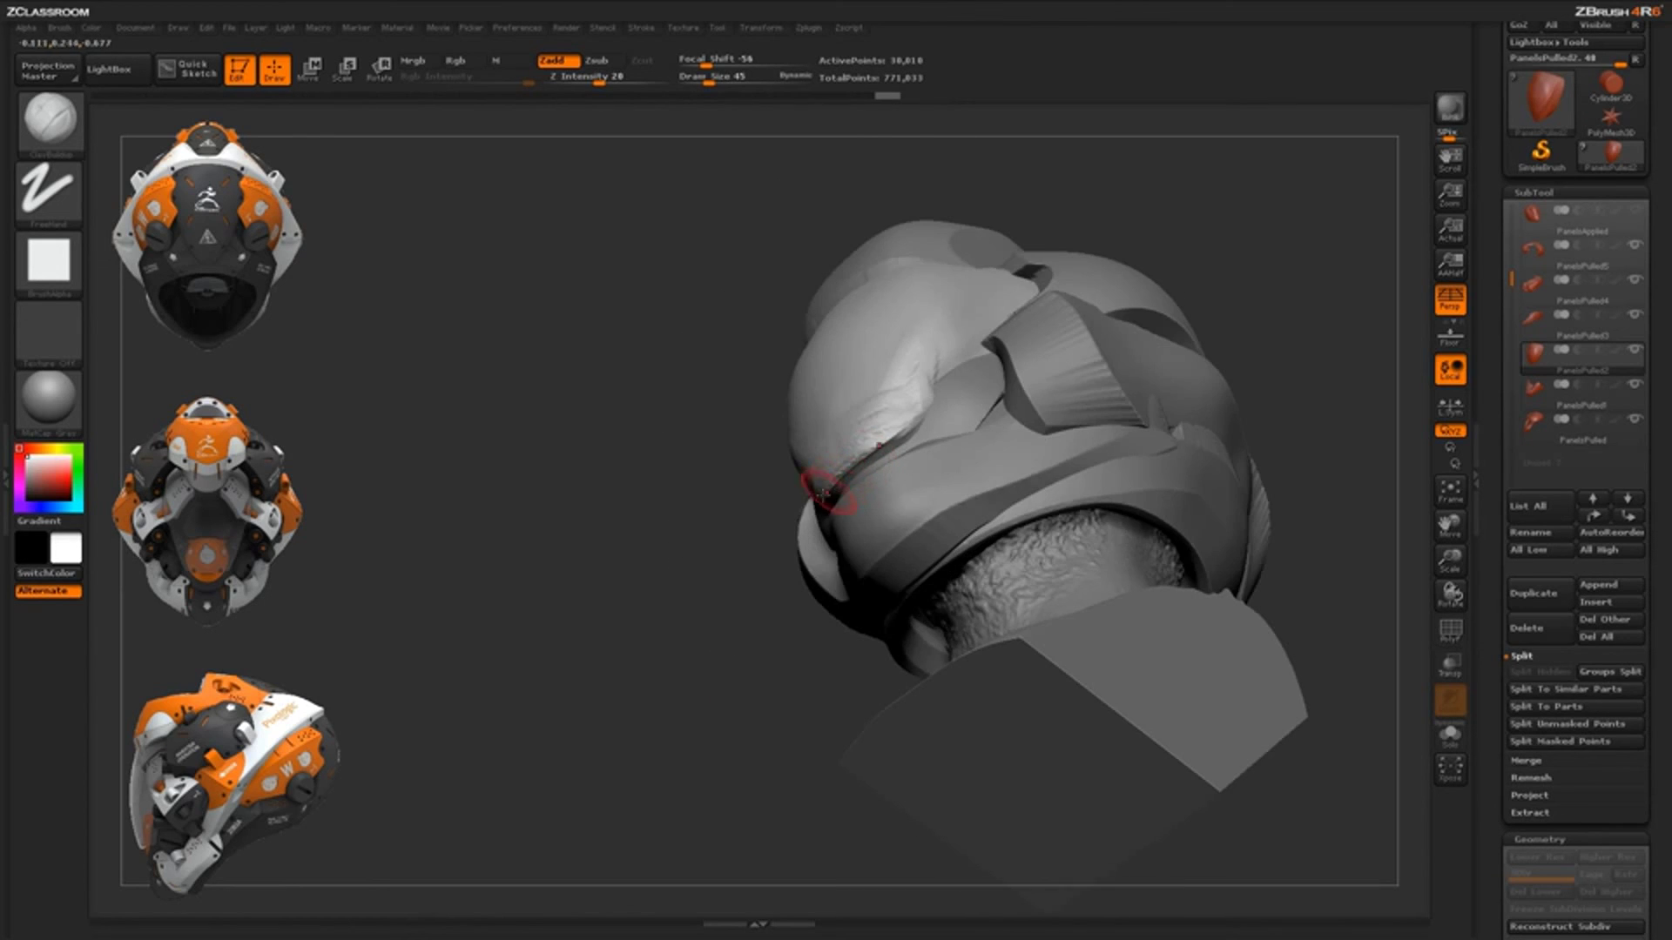
# Try additional clay strokes on the underside of the faceplate's chin tip and undo the last three
pyautogui.moveTo(769, 610)
pyautogui.mouseDown()
pyautogui.moveTo(856, 471)
pyautogui.moveTo(808, 505)
pyautogui.mouseUp()
pyautogui.moveTo(973, 376); pyautogui.dragTo(992, 504)
pyautogui.moveTo(803, 402)
pyautogui.mouseDown()
pyautogui.moveTo(755, 457)
pyautogui.moveTo(783, 424)
pyautogui.moveTo(773, 411)
pyautogui.moveTo(757, 457)
pyautogui.mouseUp()
pyautogui.moveTo(933, 365)
pyautogui.mouseDown()
pyautogui.moveTo(983, 305)
pyautogui.moveTo(1166, 300)
pyautogui.mouseUp()
pyautogui.hotkey('ctrl', 'z')
pyautogui.hotkey('ctrl', 'z')
pyautogui.hotkey('ctrl', 'z')
# Lay clay bands across the faceplate's lower tip and along its outer side border up to the brow
pyautogui.moveTo(686, 543); pyautogui.dragTo(681, 559)
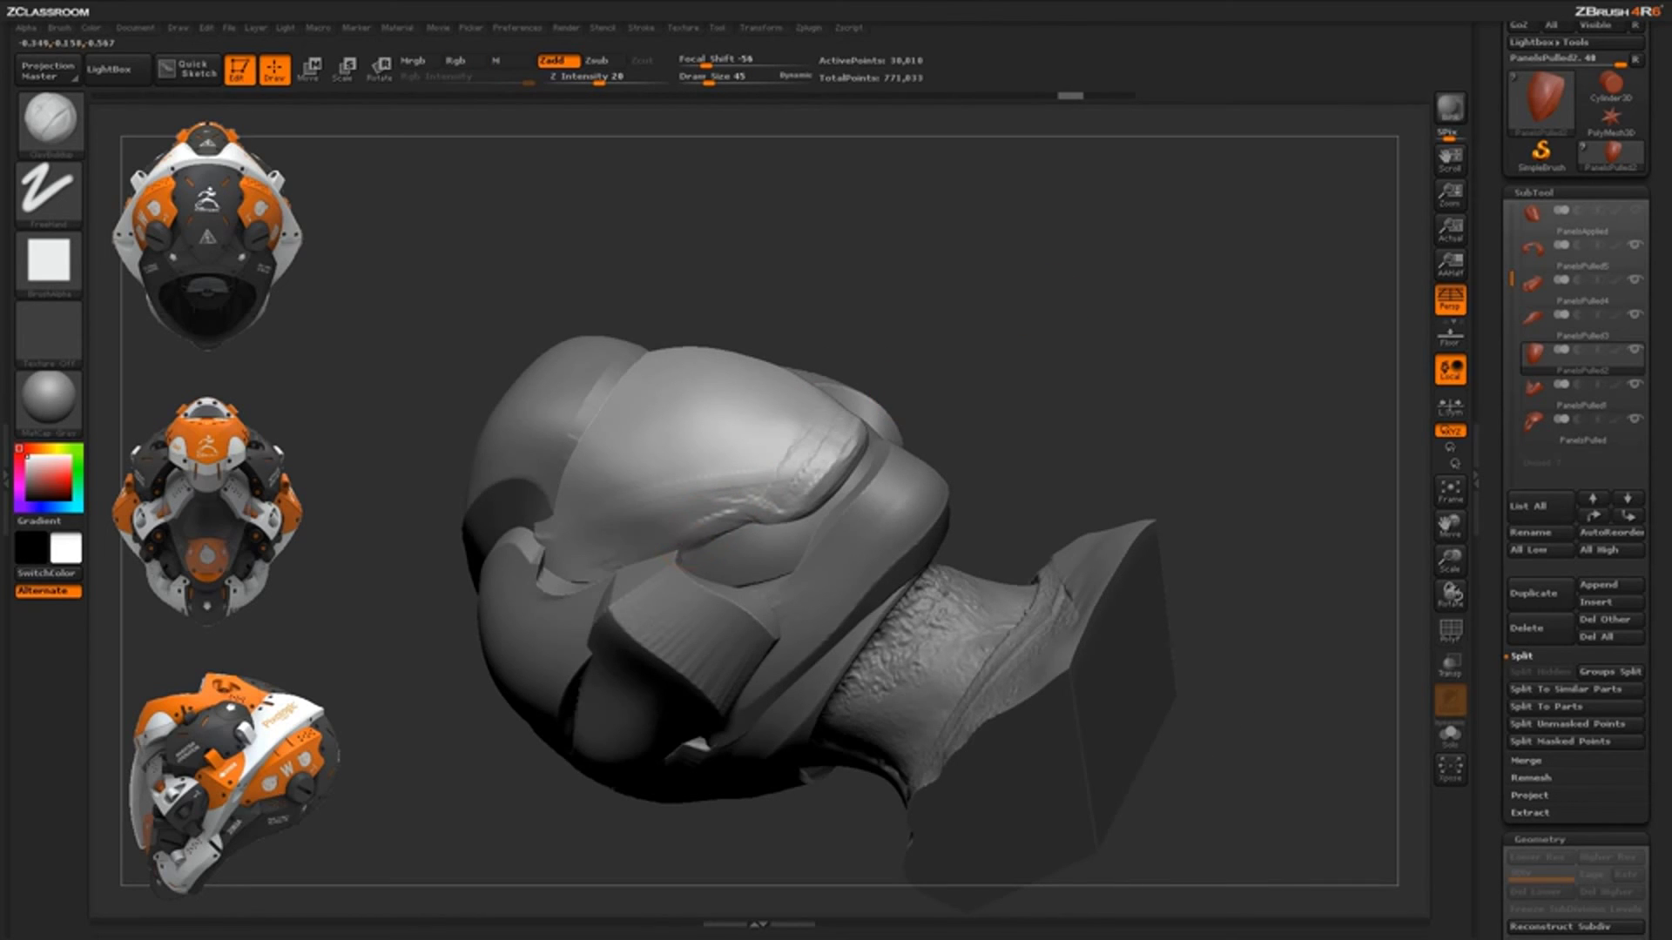
pyautogui.moveTo(797, 513); pyautogui.dragTo(840, 455)
pyautogui.moveTo(981, 373); pyautogui.dragTo(922, 379)
pyautogui.moveTo(821, 469); pyautogui.dragTo(818, 477)
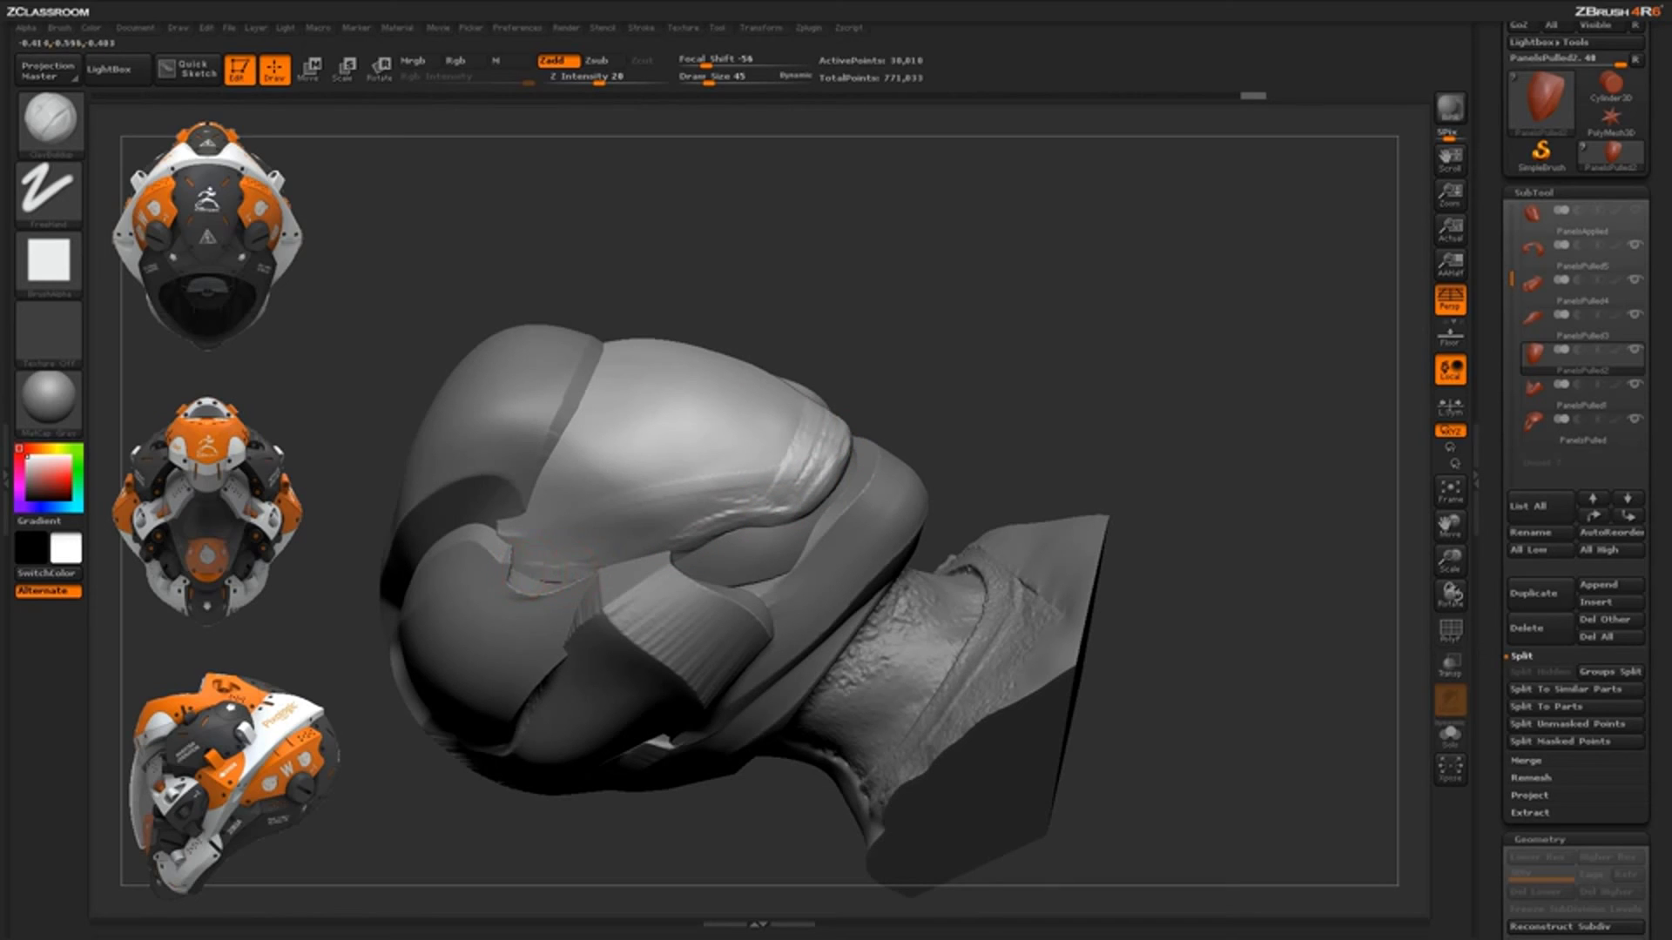
pyautogui.moveTo(524, 563)
pyautogui.mouseDown()
pyautogui.moveTo(683, 537)
pyautogui.moveTo(575, 560)
pyautogui.moveTo(534, 523)
pyautogui.moveTo(695, 483)
pyautogui.mouseUp()
pyautogui.moveTo(552, 471); pyautogui.dragTo(819, 456)
pyautogui.moveTo(1027, 362)
pyautogui.mouseDown()
pyautogui.moveTo(1044, 265)
pyautogui.moveTo(1001, 348)
pyautogui.mouseUp()
pyautogui.moveTo(662, 467)
pyautogui.mouseDown()
pyautogui.moveTo(631, 683)
pyautogui.moveTo(684, 538)
pyautogui.moveTo(668, 635)
pyautogui.mouseUp()
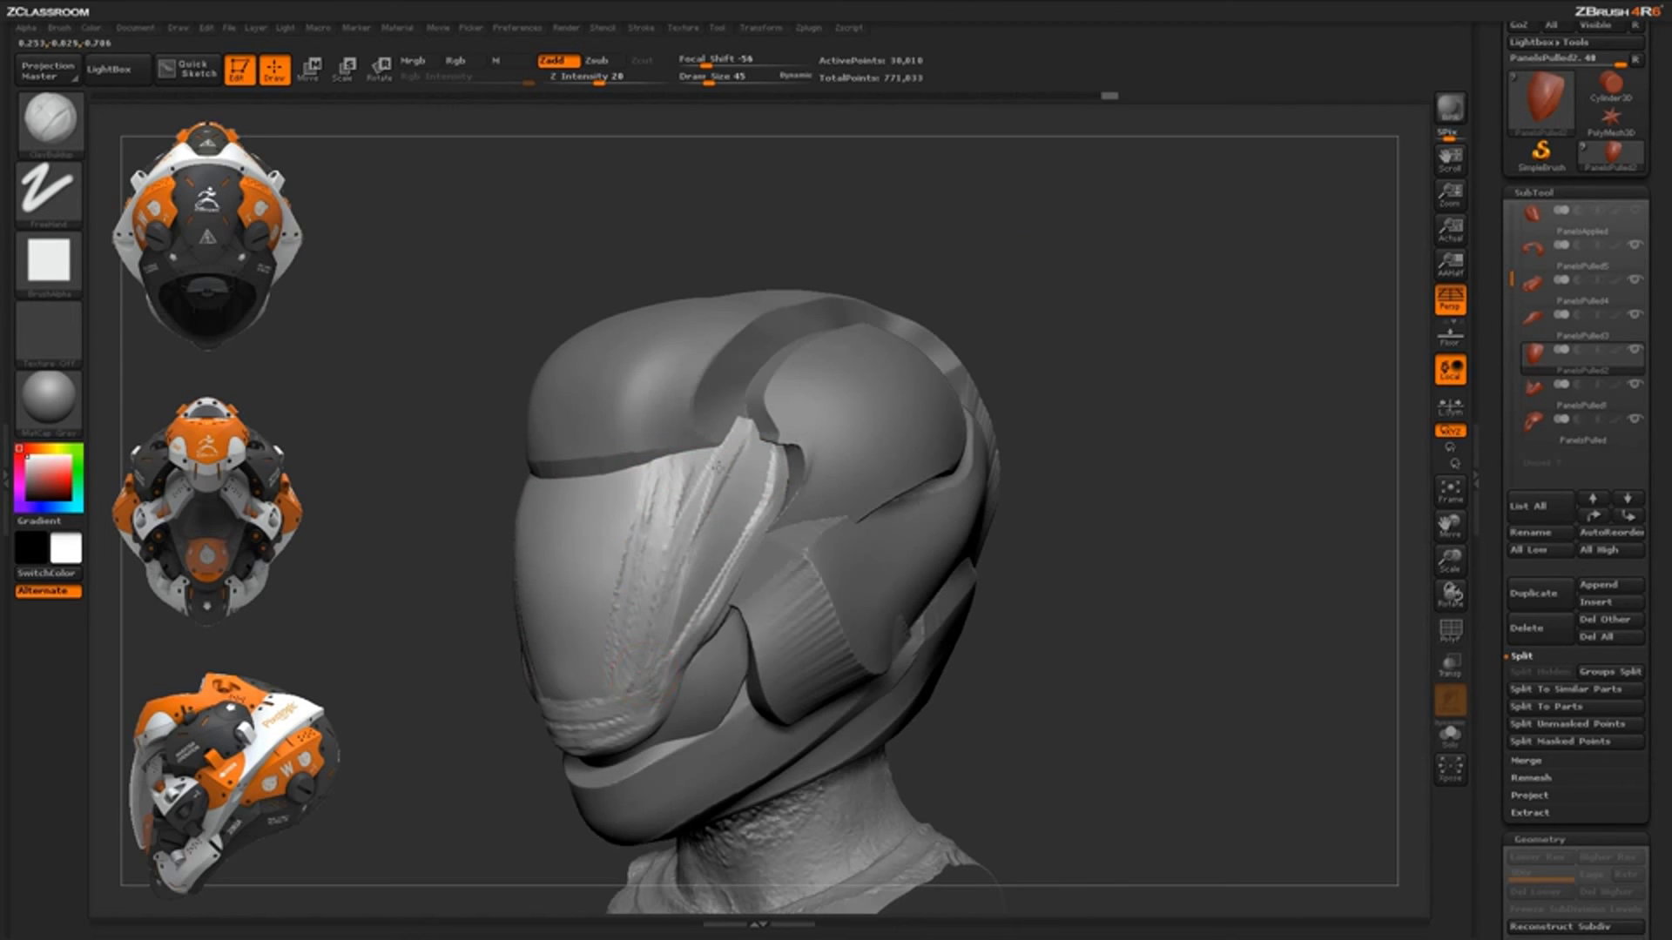
# Fill the side area of the faceplate with long clay strokes running from the brow to the chin
pyautogui.moveTo(719, 466); pyautogui.dragTo(654, 626)
pyautogui.moveTo(683, 525); pyautogui.dragTo(658, 605)
pyautogui.moveTo(708, 488)
pyautogui.mouseDown()
pyautogui.moveTo(675, 629)
pyautogui.moveTo(697, 623)
pyautogui.mouseUp()
pyautogui.moveTo(766, 470)
pyautogui.mouseDown()
pyautogui.moveTo(689, 640)
pyautogui.moveTo(720, 601)
pyautogui.mouseUp()
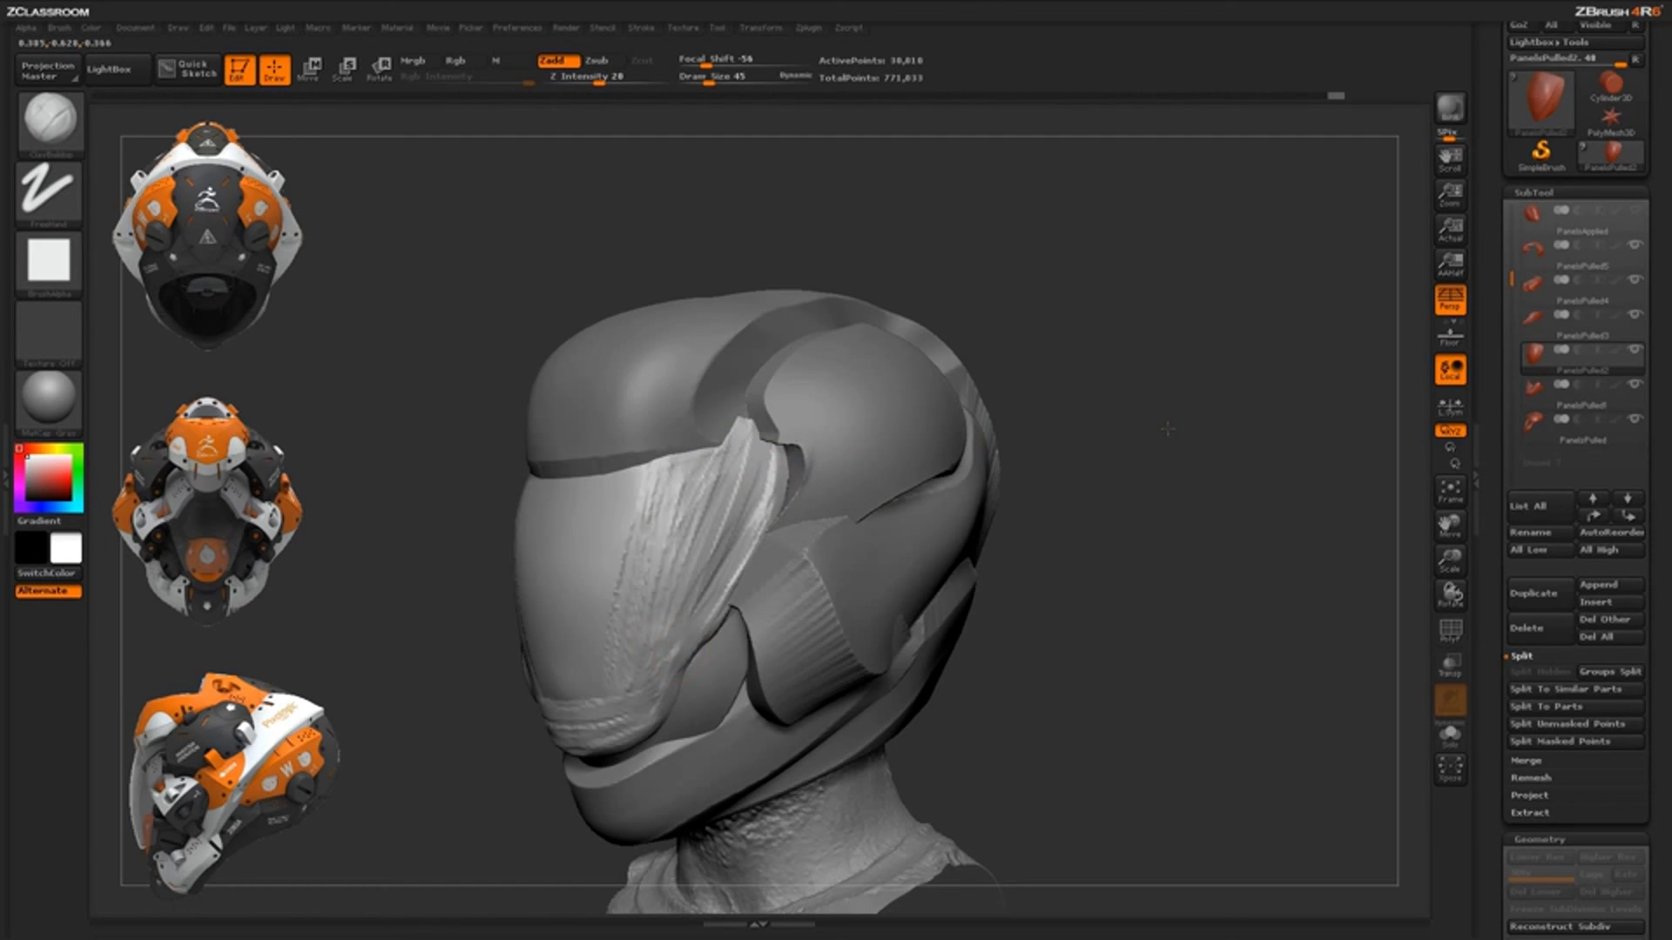
# Define the inner borders of the central visor area with vertical clay strokes from the brow downward
pyautogui.moveTo(1168, 421)
pyautogui.mouseDown()
pyautogui.moveTo(1079, 474)
pyautogui.moveTo(1175, 425)
pyautogui.mouseUp()
pyautogui.moveTo(582, 424); pyautogui.dragTo(590, 524)
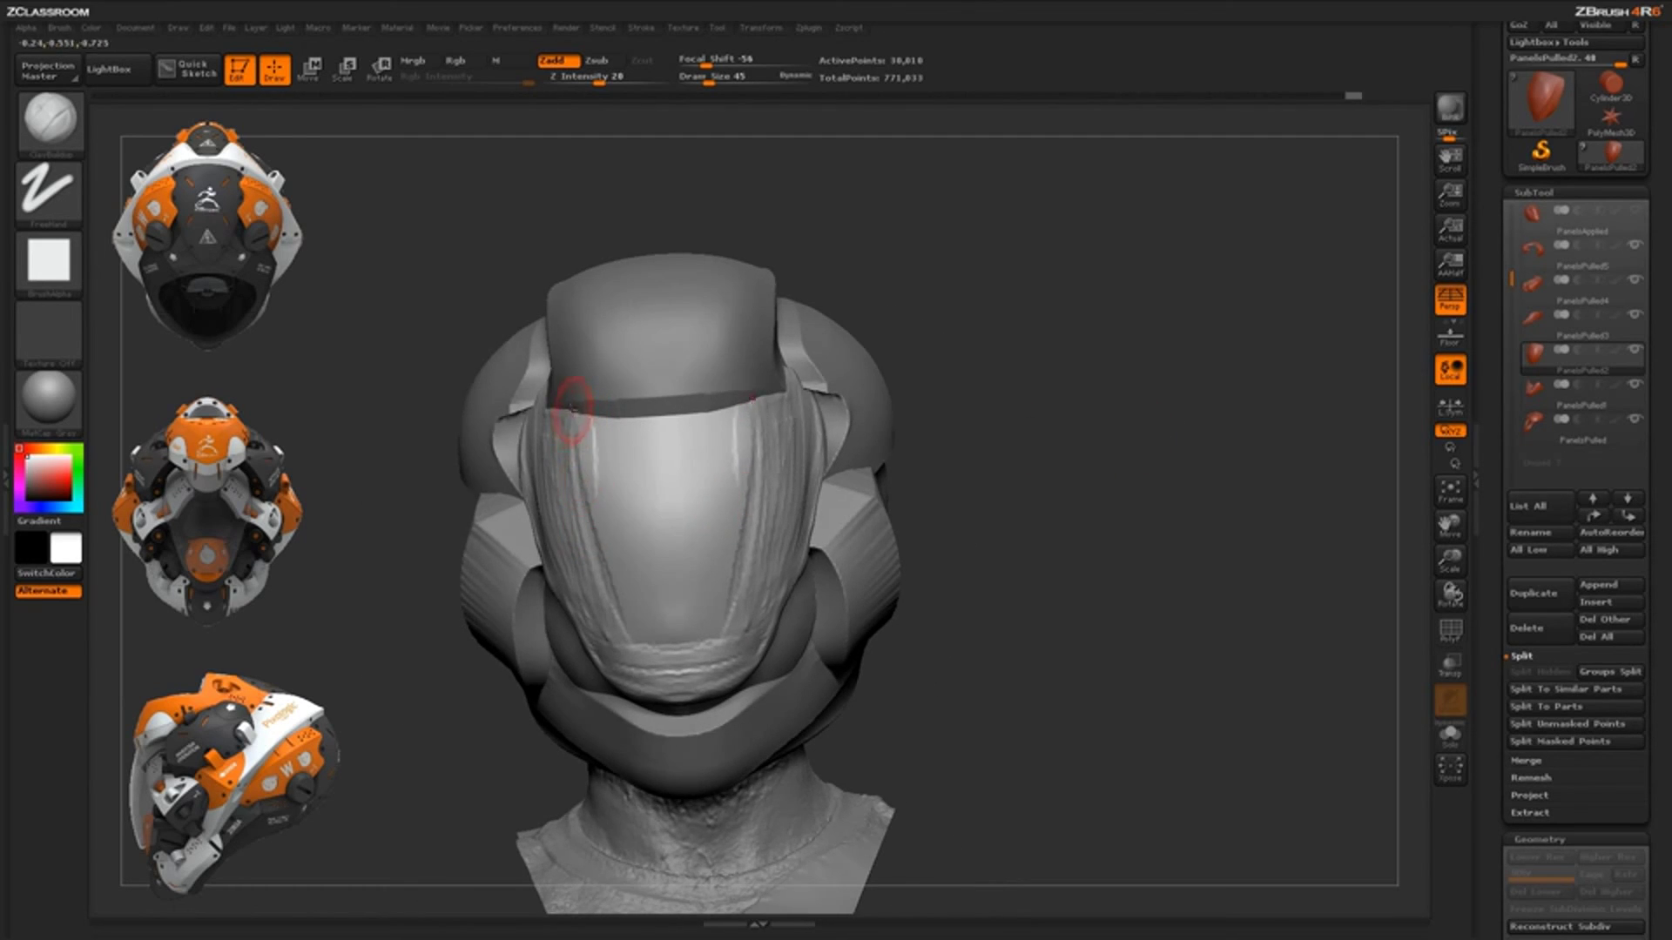
pyautogui.moveTo(576, 416); pyautogui.dragTo(623, 637)
pyautogui.moveTo(746, 418); pyautogui.dragTo(734, 631)
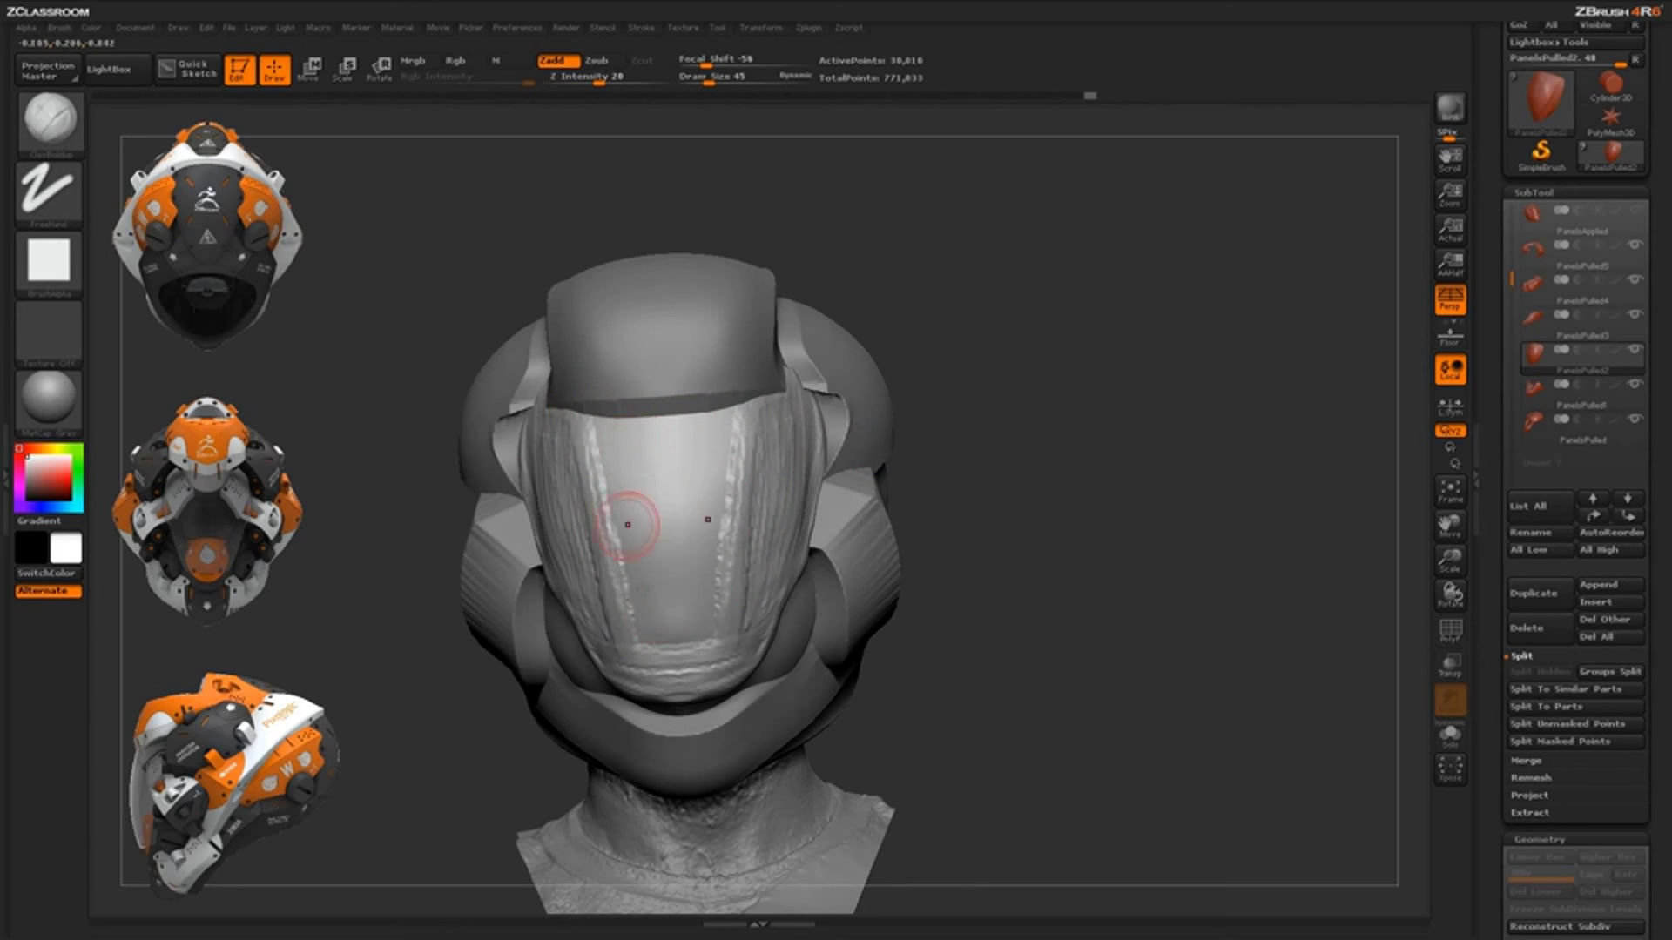
pyautogui.moveTo(996, 417); pyautogui.dragTo(840, 422)
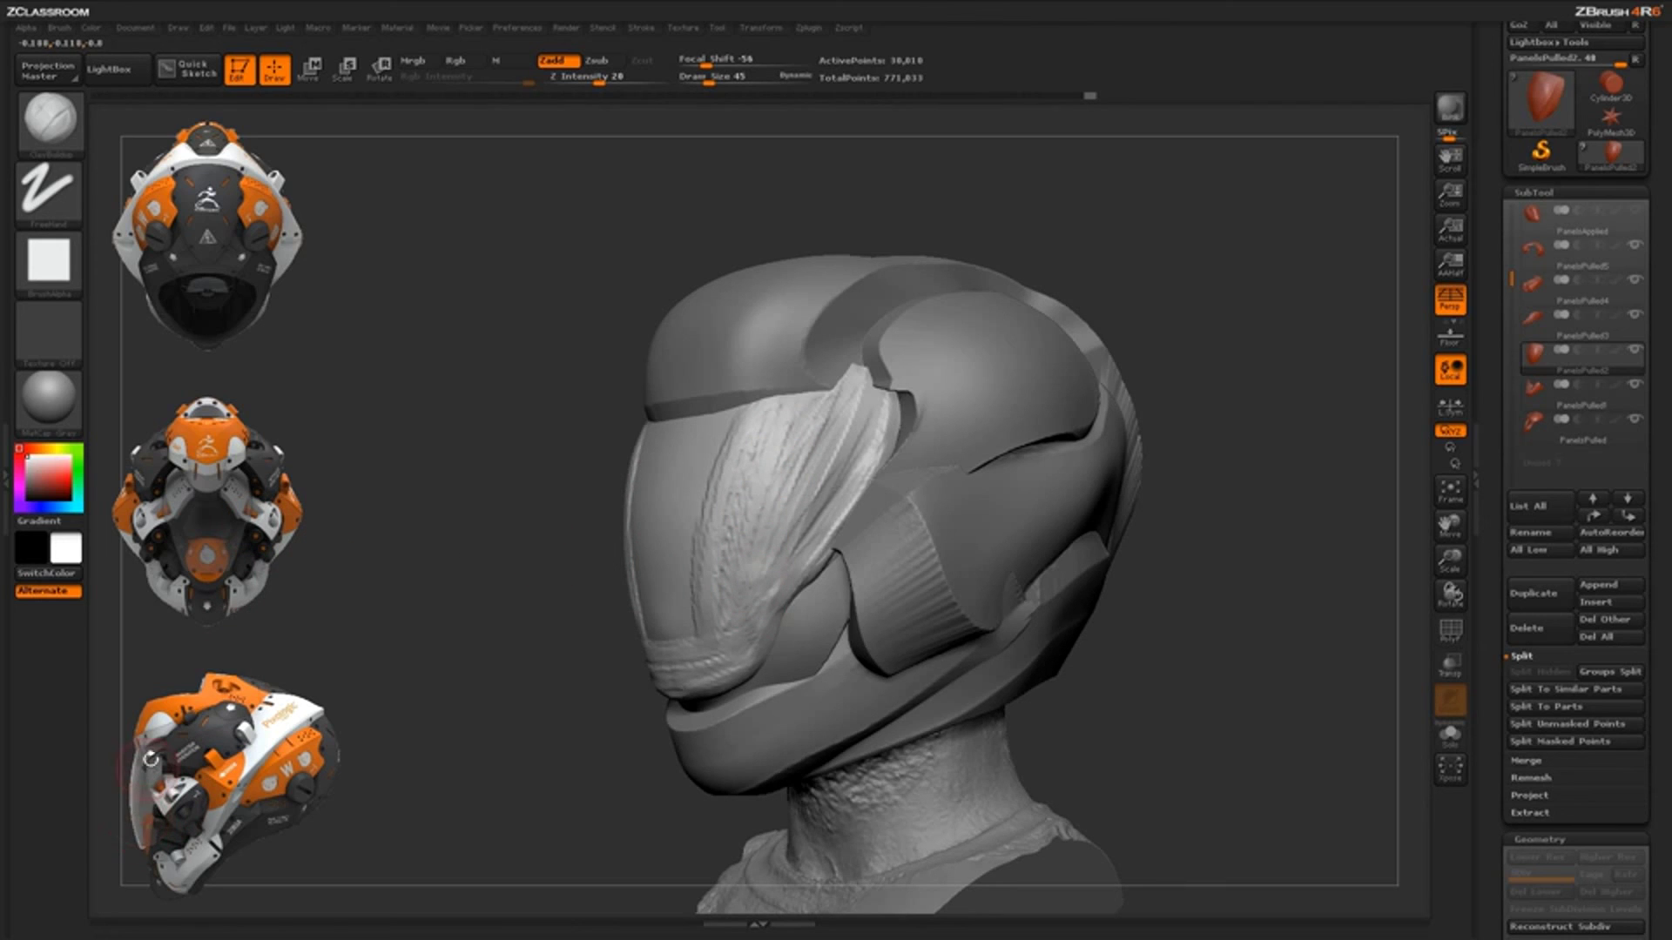
# Thicken the faceplate's side with overlapping clay strokes between the inner visor border and the outer upper corner
pyautogui.moveTo(1171, 474); pyautogui.dragTo(1194, 479)
pyautogui.moveTo(827, 425)
pyautogui.mouseDown()
pyautogui.moveTo(787, 475)
pyautogui.moveTo(756, 604)
pyautogui.mouseUp()
pyautogui.moveTo(819, 437)
pyautogui.mouseDown()
pyautogui.moveTo(760, 640)
pyautogui.moveTo(797, 557)
pyautogui.mouseUp()
pyautogui.moveTo(864, 420); pyautogui.dragTo(803, 556)
pyautogui.moveTo(859, 437); pyautogui.dragTo(811, 535)
pyautogui.moveTo(857, 442)
pyautogui.mouseDown()
pyautogui.moveTo(806, 544)
pyautogui.moveTo(869, 475)
pyautogui.mouseUp()
pyautogui.moveTo(1186, 305); pyautogui.dragTo(1297, 310)
pyautogui.moveTo(832, 461); pyautogui.dragTo(815, 522)
pyautogui.moveTo(1132, 366); pyautogui.dragTo(1001, 368)
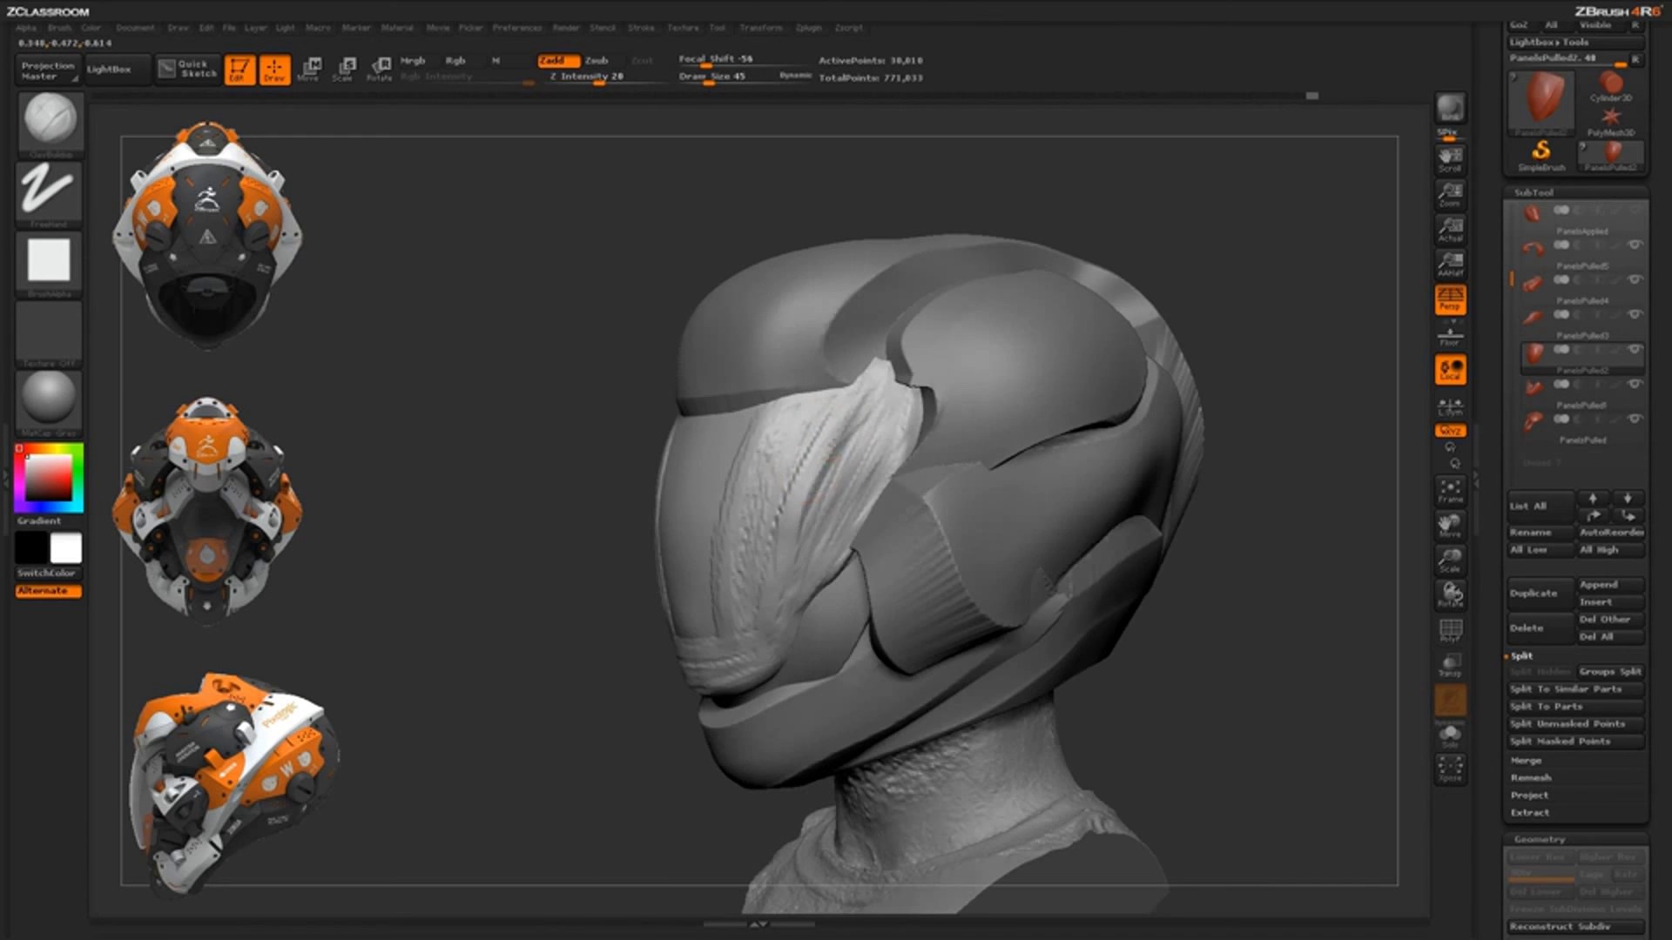
# Build up the faceplate's side plane with more clay strokes running from the upper corner toward the lower cheek
pyautogui.moveTo(822, 457); pyautogui.dragTo(790, 566)
pyautogui.moveTo(846, 437); pyautogui.dragTo(817, 535)
pyautogui.moveTo(854, 433); pyautogui.dragTo(806, 542)
pyautogui.moveTo(1210, 301); pyautogui.dragTo(1297, 307)
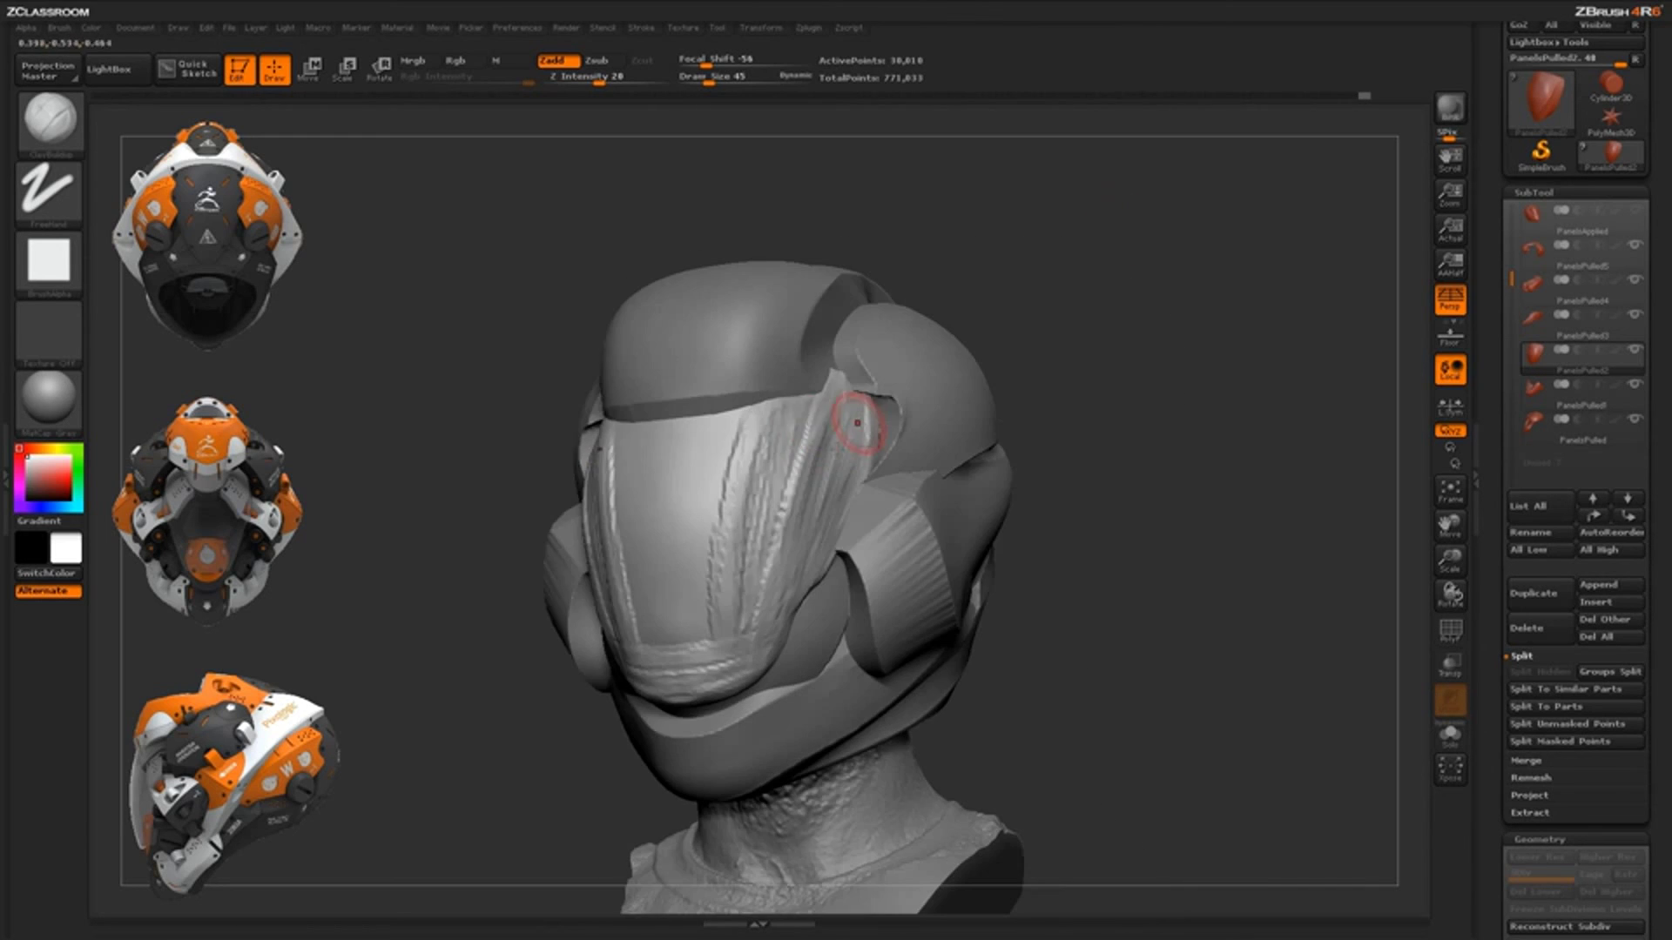
pyautogui.moveTo(794, 462)
pyautogui.mouseDown()
pyautogui.moveTo(769, 559)
pyautogui.moveTo(749, 541)
pyautogui.moveTo(742, 579)
pyautogui.moveTo(786, 553)
pyautogui.mouseUp()
# Smooth the clay lightly on the opposite side of the faceplate and add a short clay stroke beneath the brow
pyautogui.moveTo(1080, 365); pyautogui.dragTo(1236, 370)
pyautogui.keyDown('shift'); pyautogui.moveTo(651, 475); pyautogui.dragTo(654, 533); pyautogui.keyUp('shift')
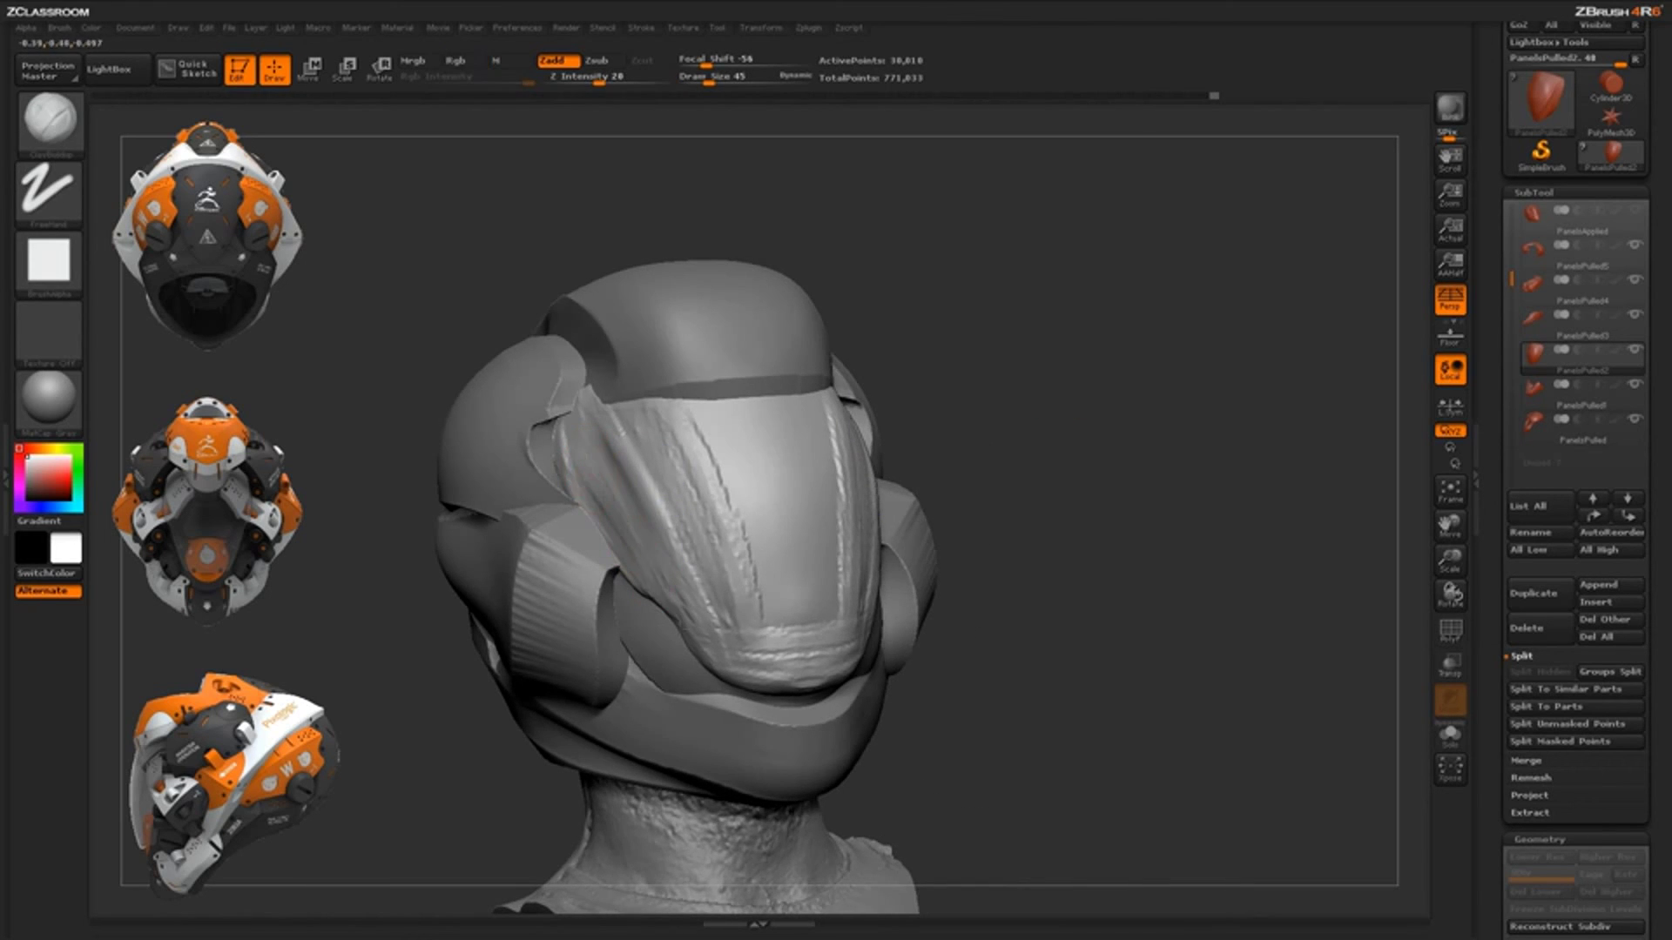
pyautogui.moveTo(1051, 614)
pyautogui.mouseDown()
pyautogui.moveTo(1007, 560)
pyautogui.moveTo(1028, 604)
pyautogui.mouseUp()
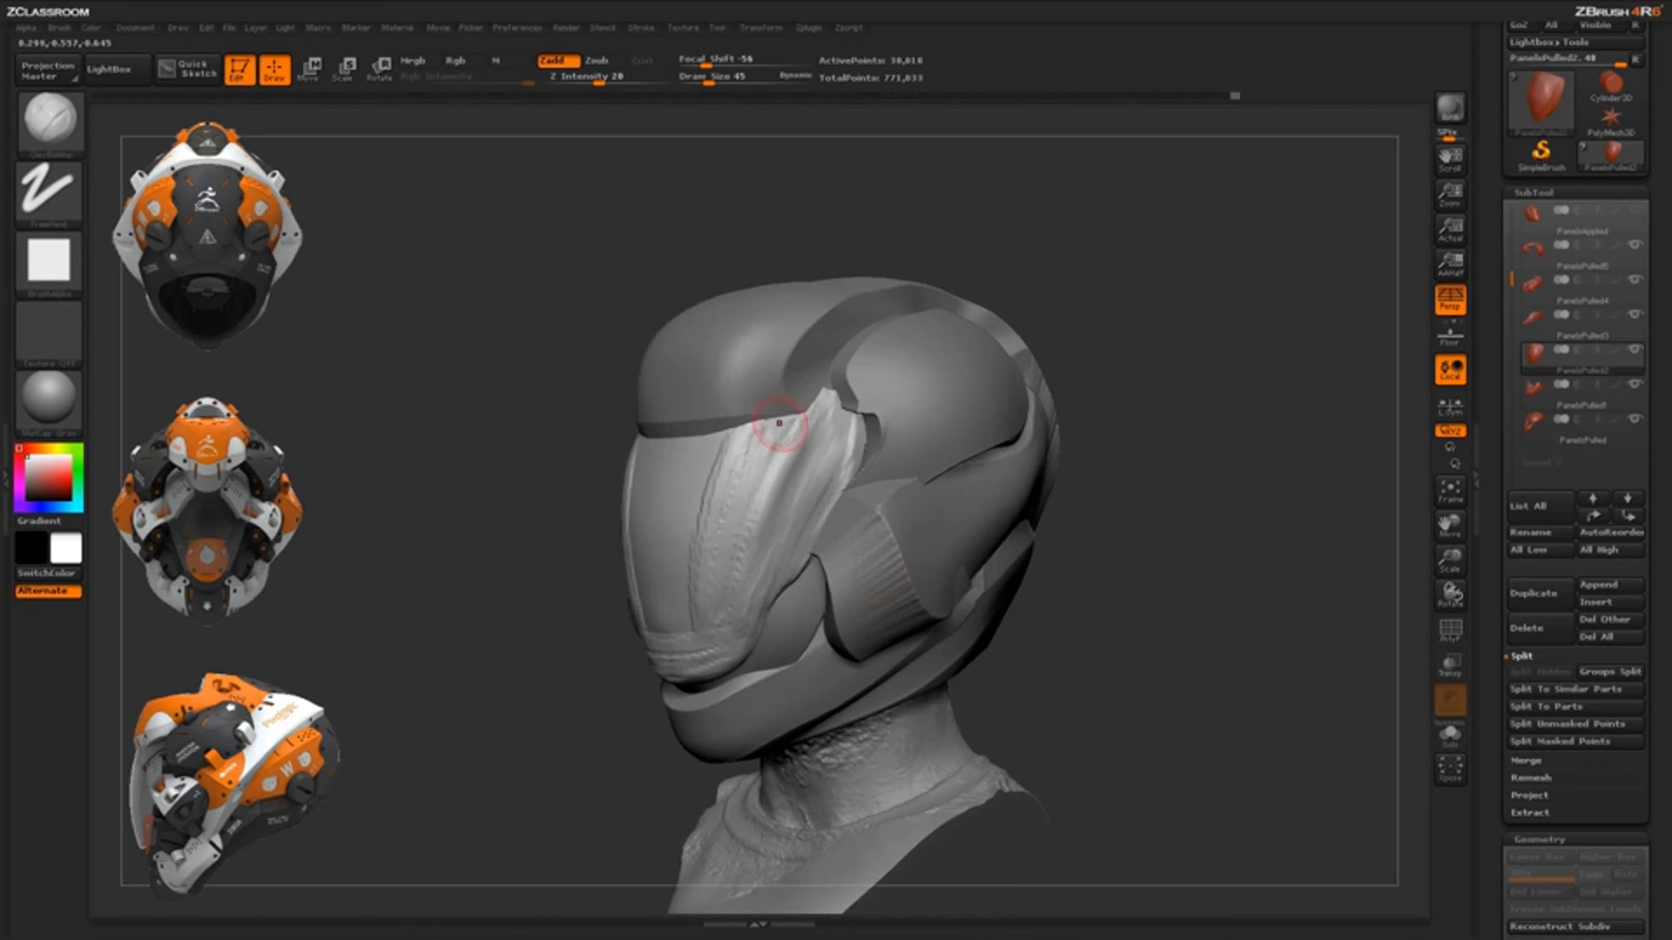
pyautogui.moveTo(761, 428); pyautogui.dragTo(734, 447)
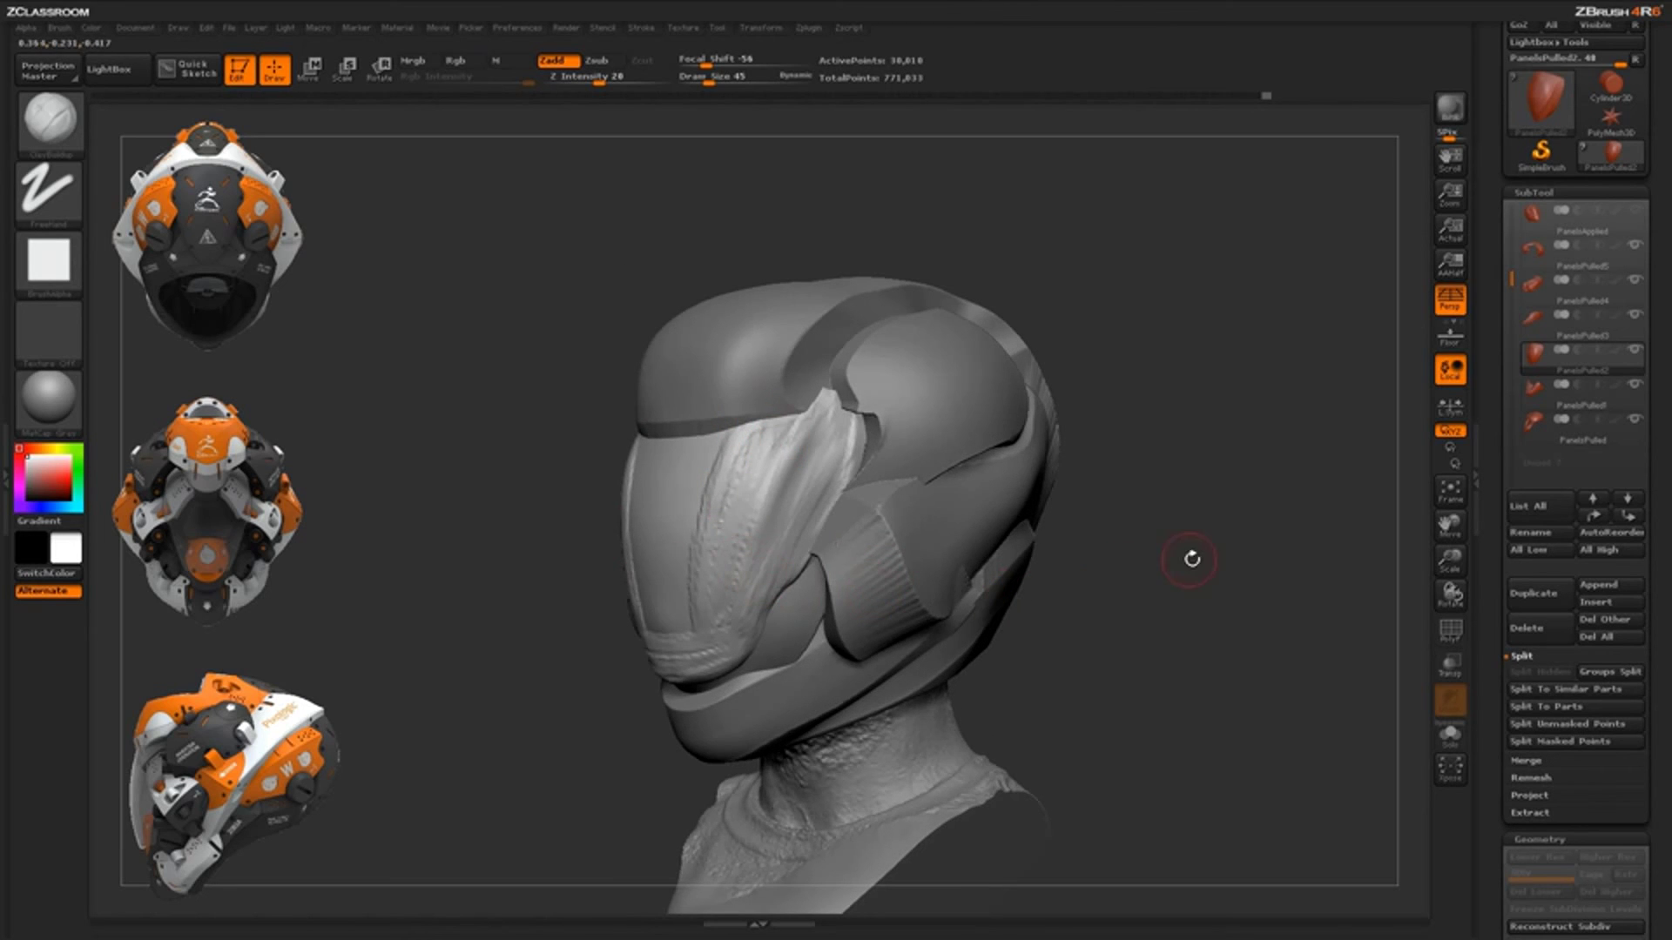
pyautogui.moveTo(1144, 582); pyautogui.dragTo(1063, 557)
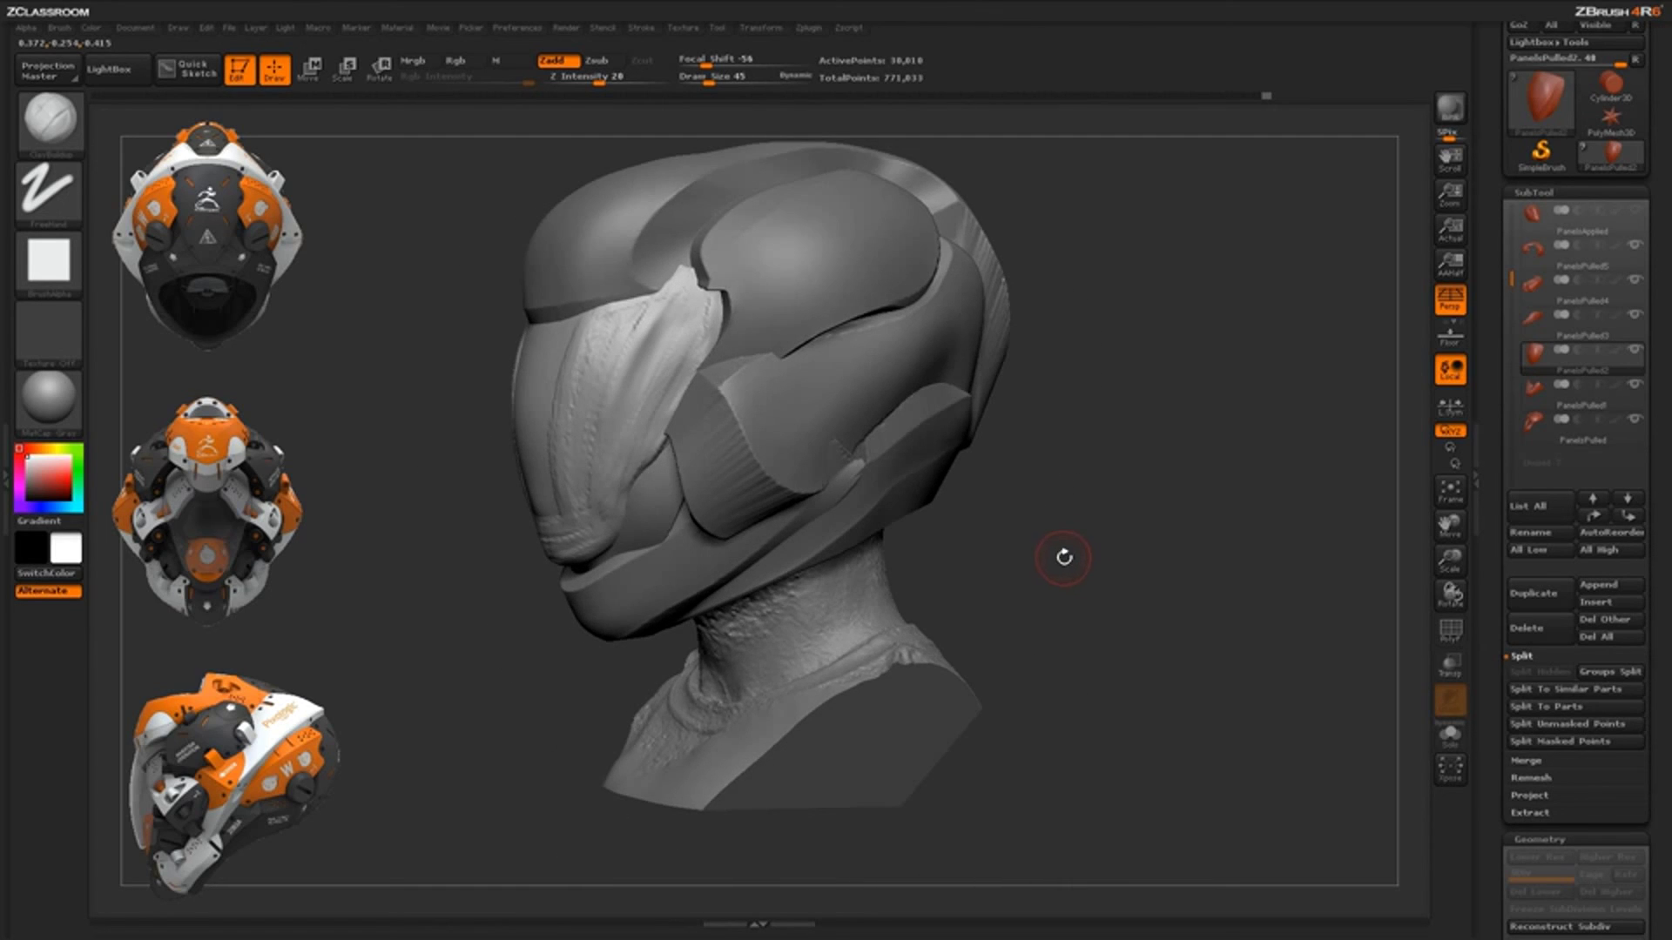
# Switch to the hPolish brush and start flattening the clay along the faceplate's outer side edge
pyautogui.press('b')
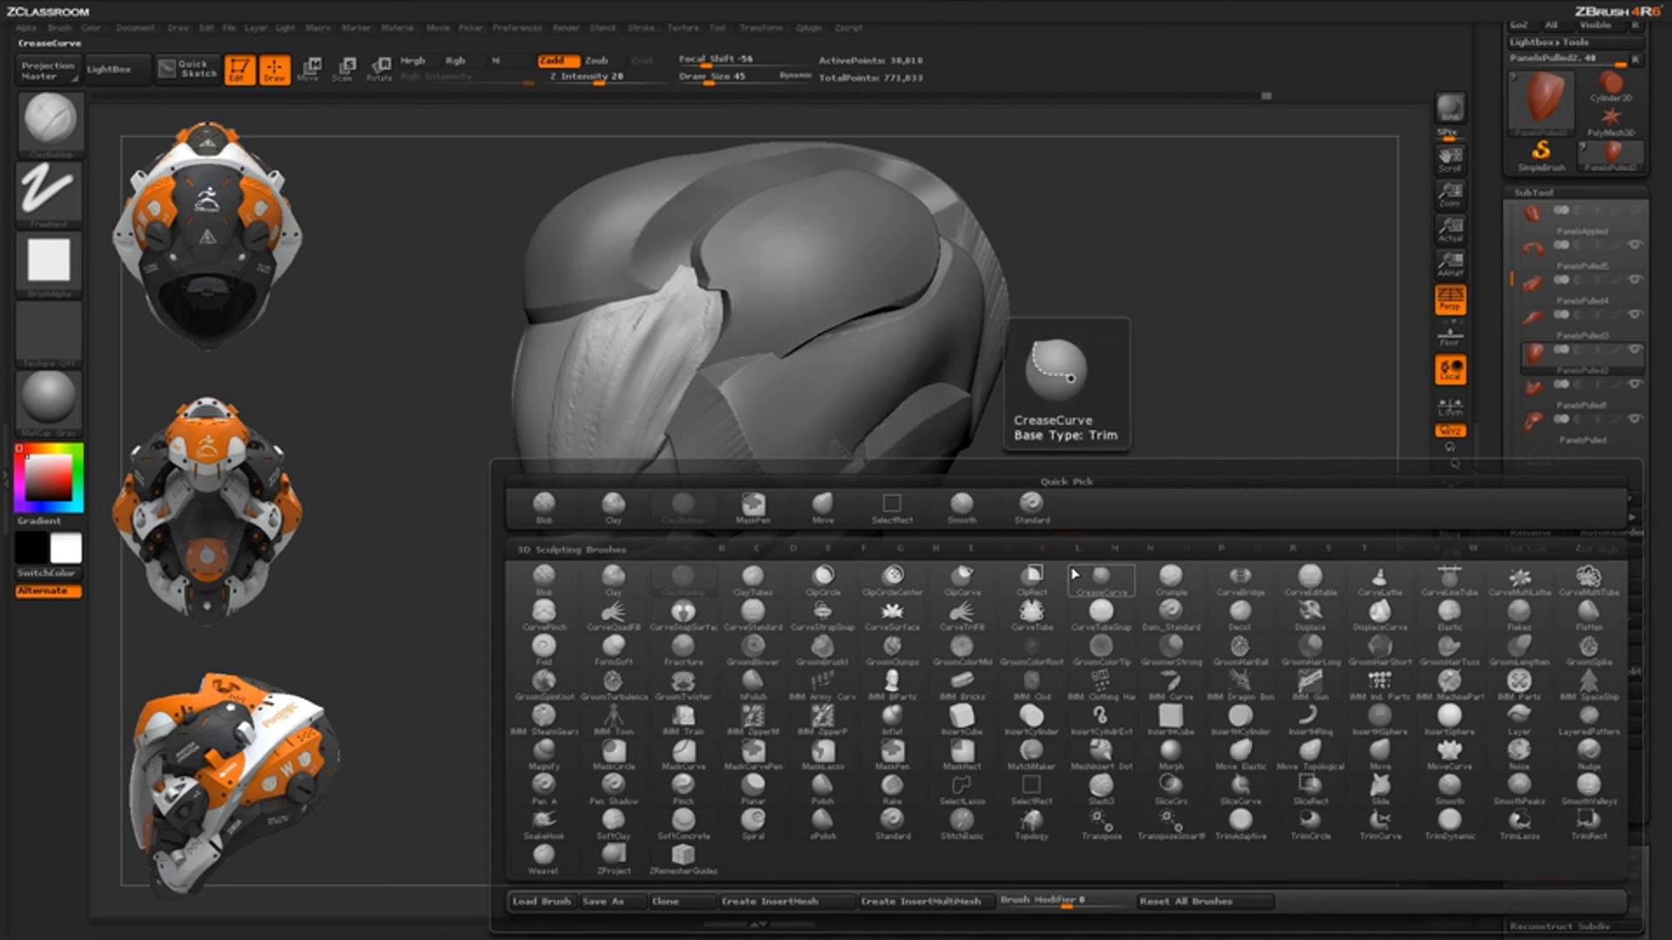
pyautogui.click(1074, 577)
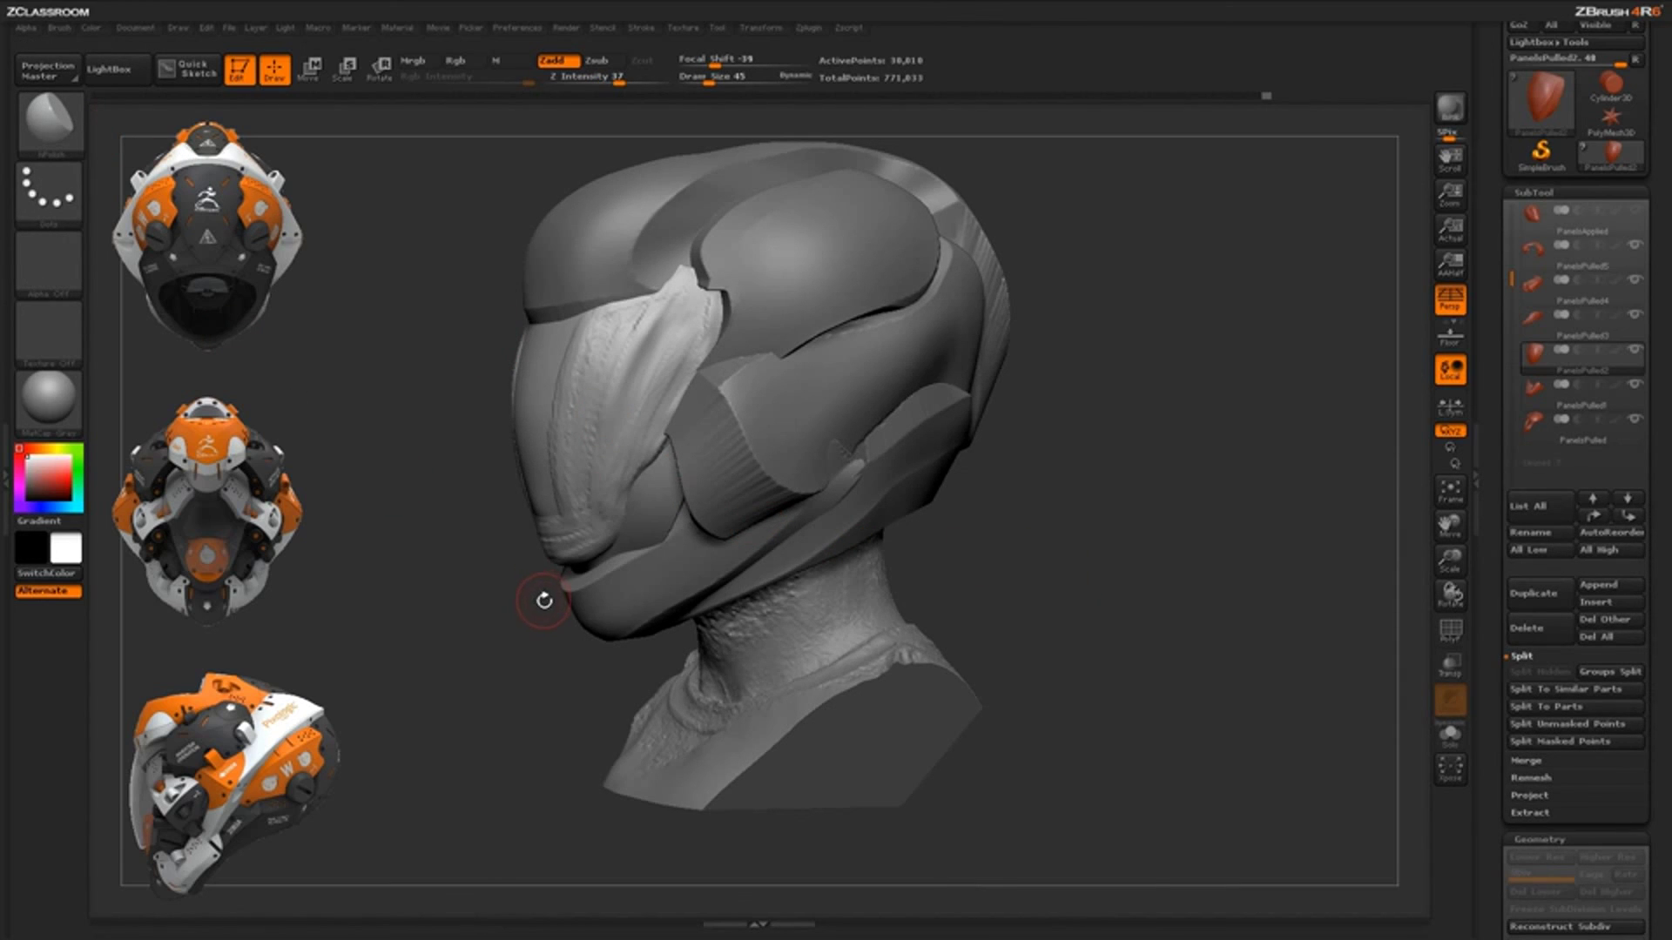
pyautogui.press('b')
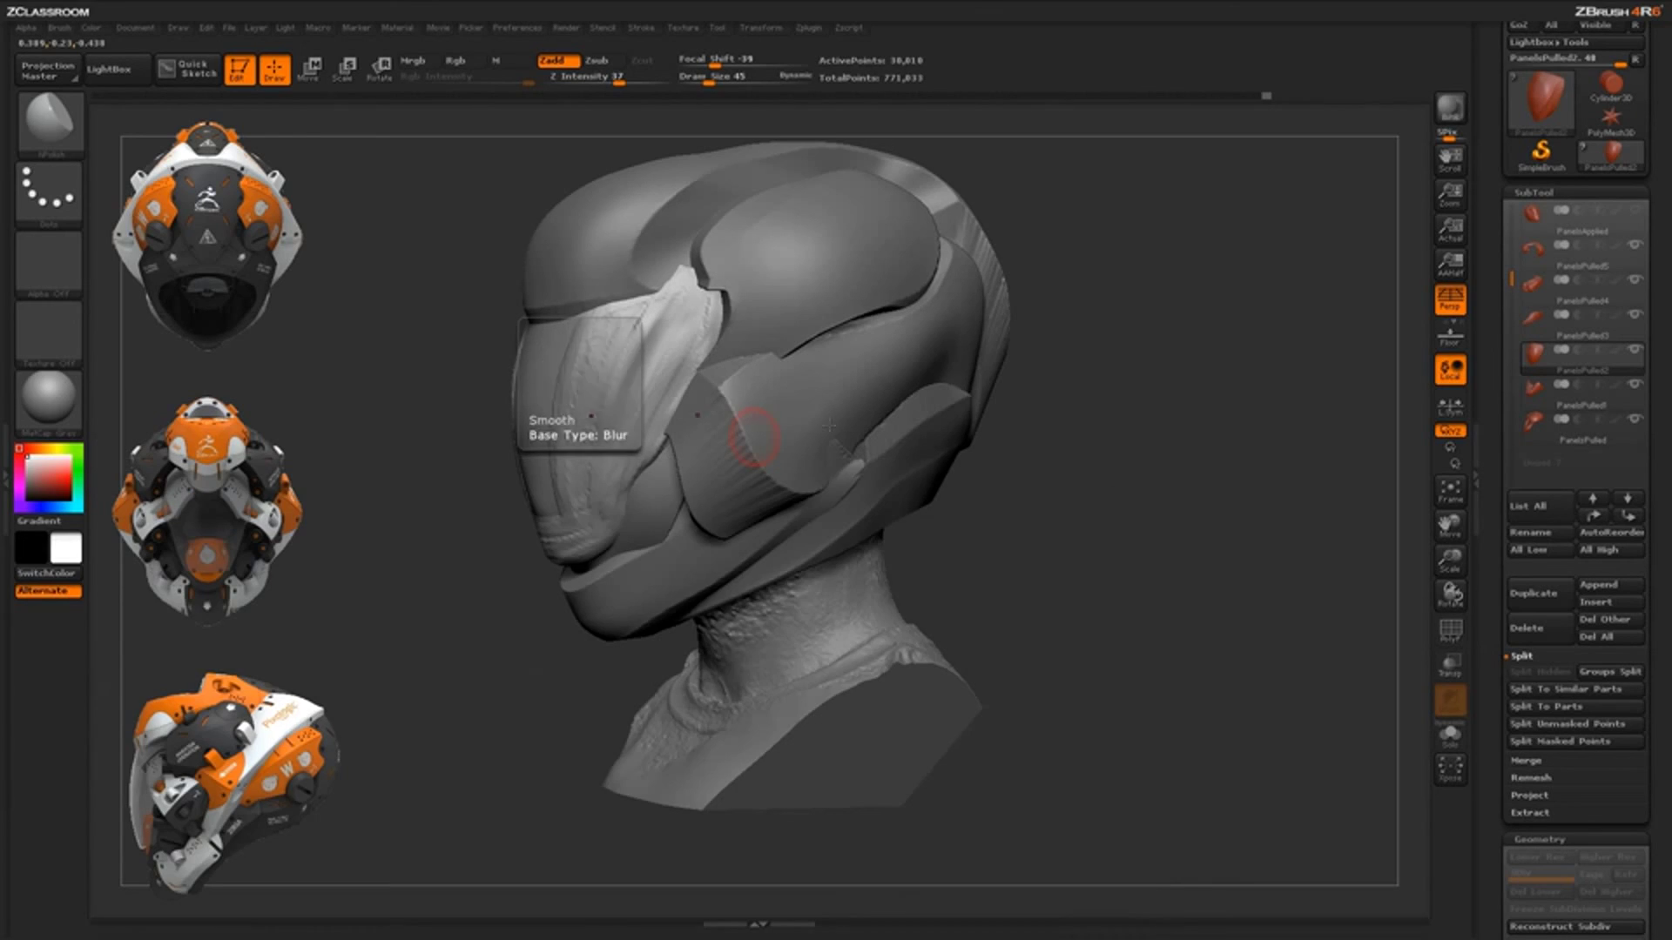
pyautogui.moveTo(1016, 536); pyautogui.dragTo(1087, 533)
pyautogui.moveTo(727, 307); pyautogui.dragTo(705, 355)
pyautogui.moveTo(671, 513); pyautogui.dragTo(664, 526)
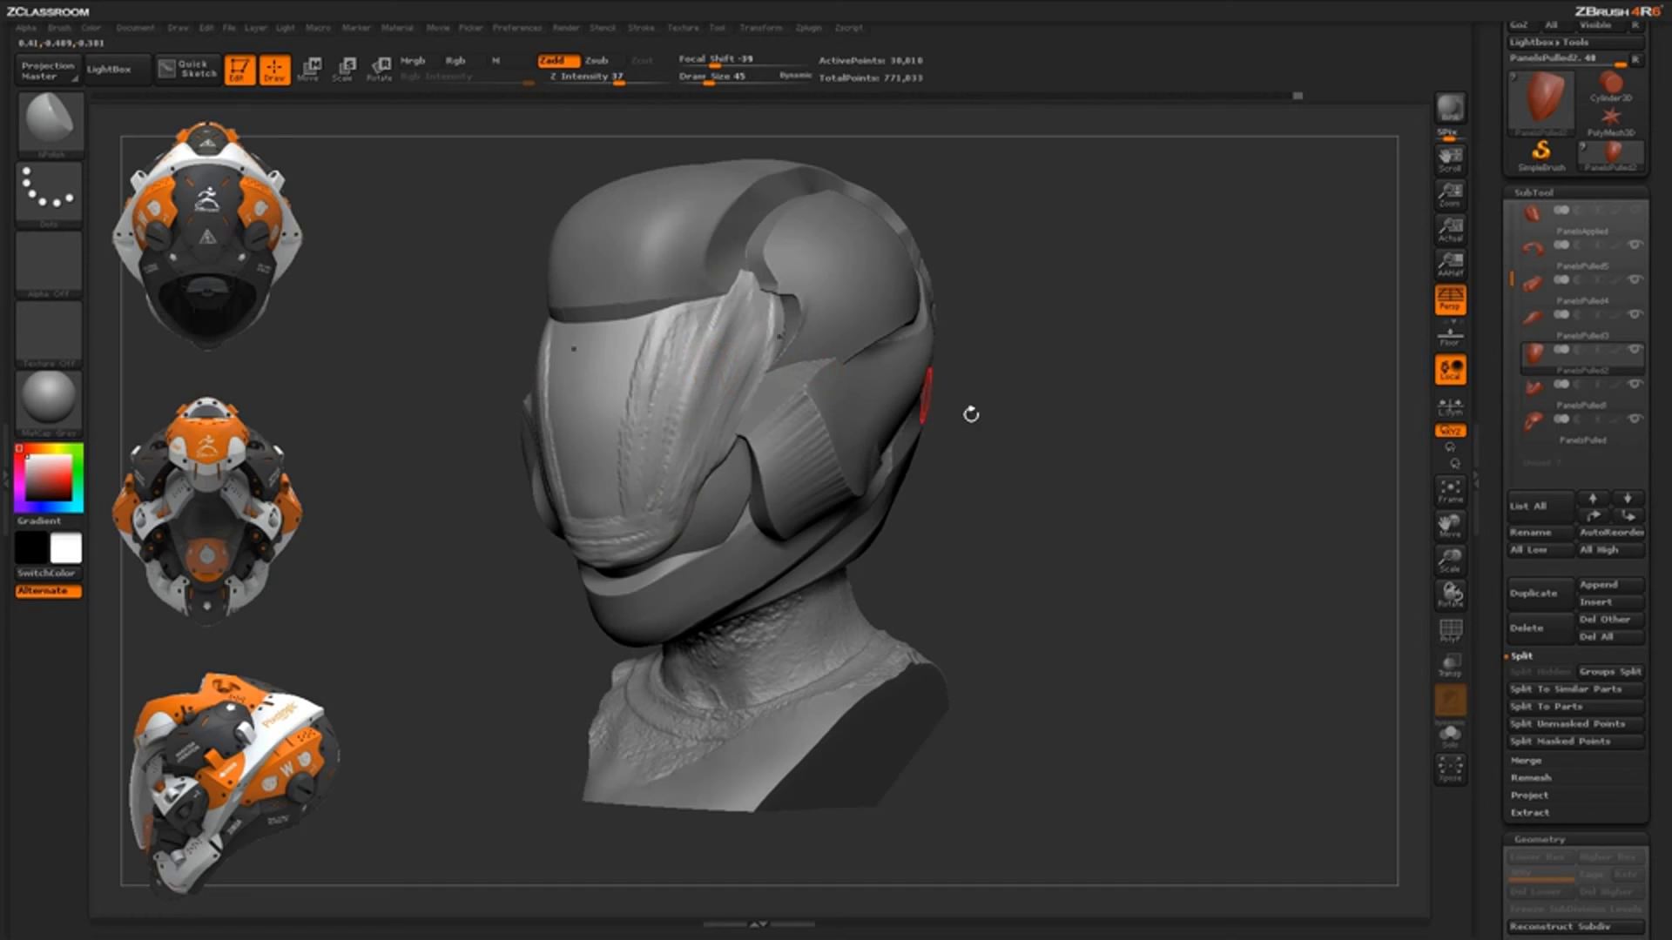
pyautogui.moveTo(1048, 518)
pyautogui.mouseDown()
pyautogui.moveTo(1067, 514)
pyautogui.moveTo(936, 500)
pyautogui.mouseUp()
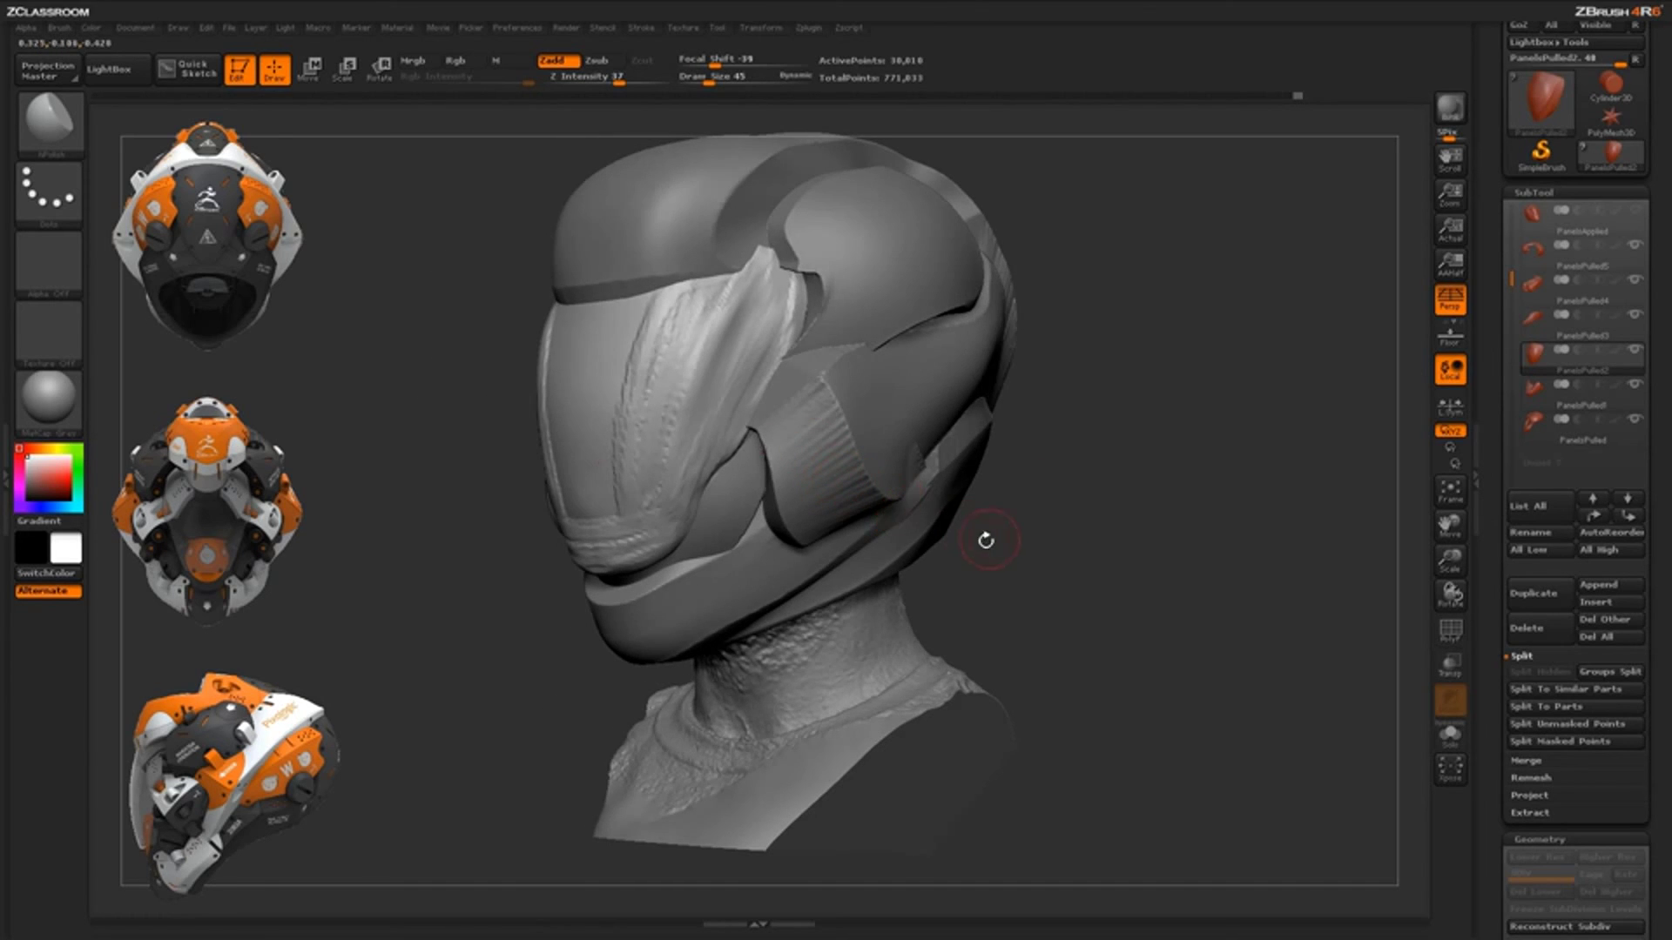
pyautogui.moveTo(1093, 526); pyautogui.dragTo(1090, 581)
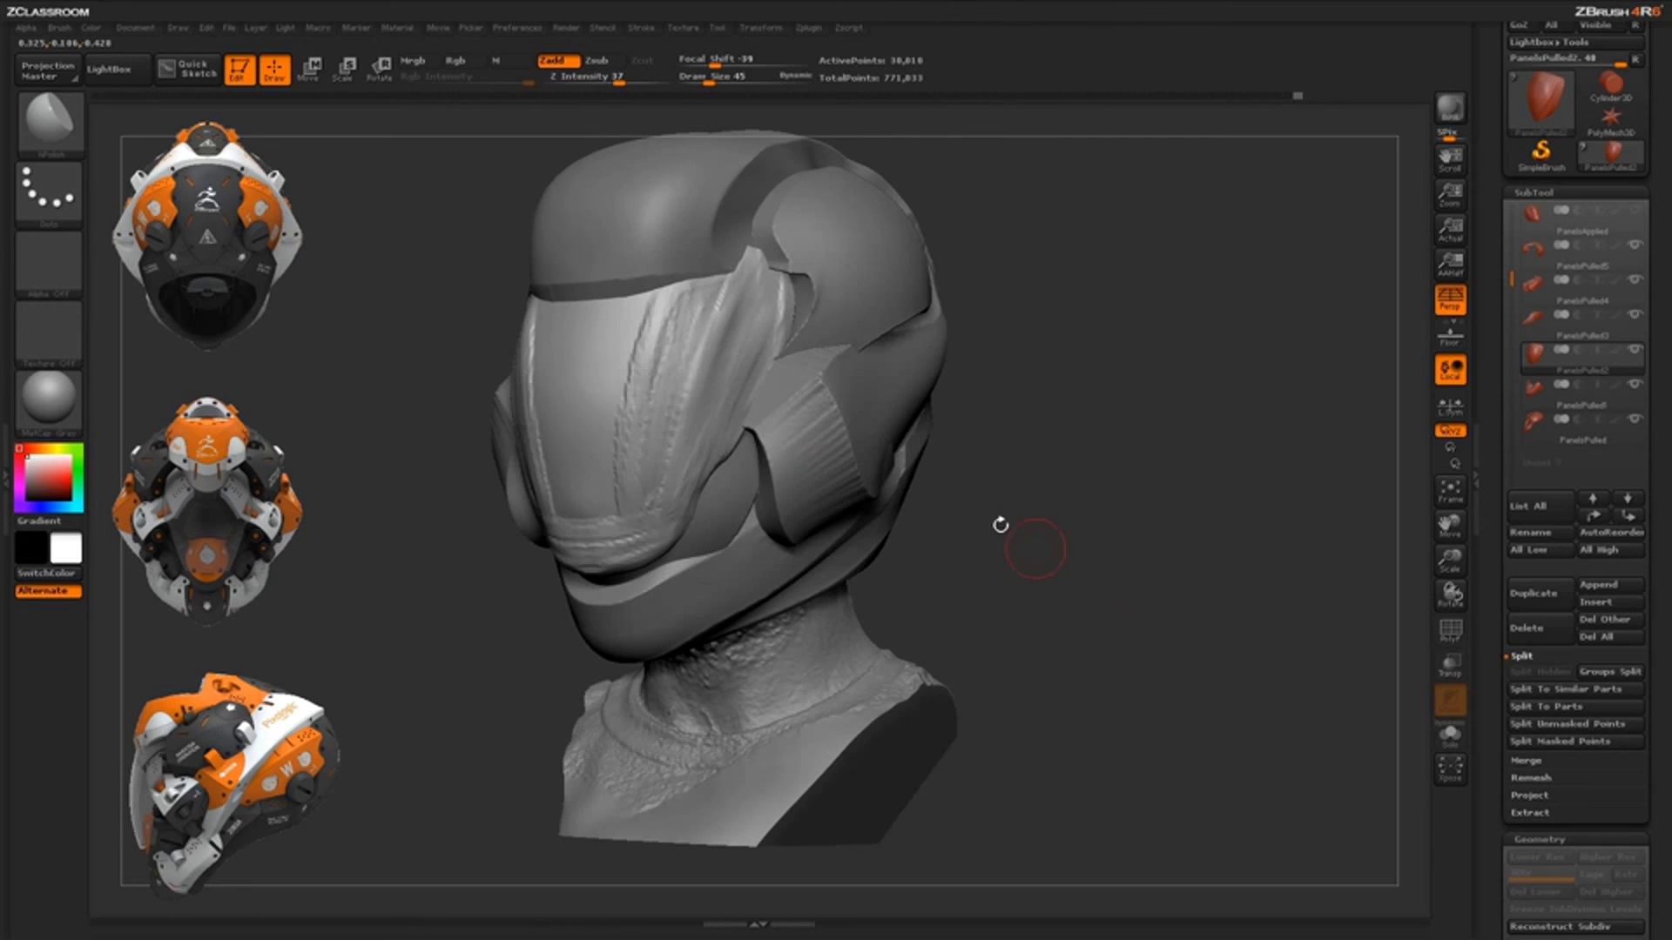
pyautogui.moveTo(1083, 525); pyautogui.dragTo(970, 510)
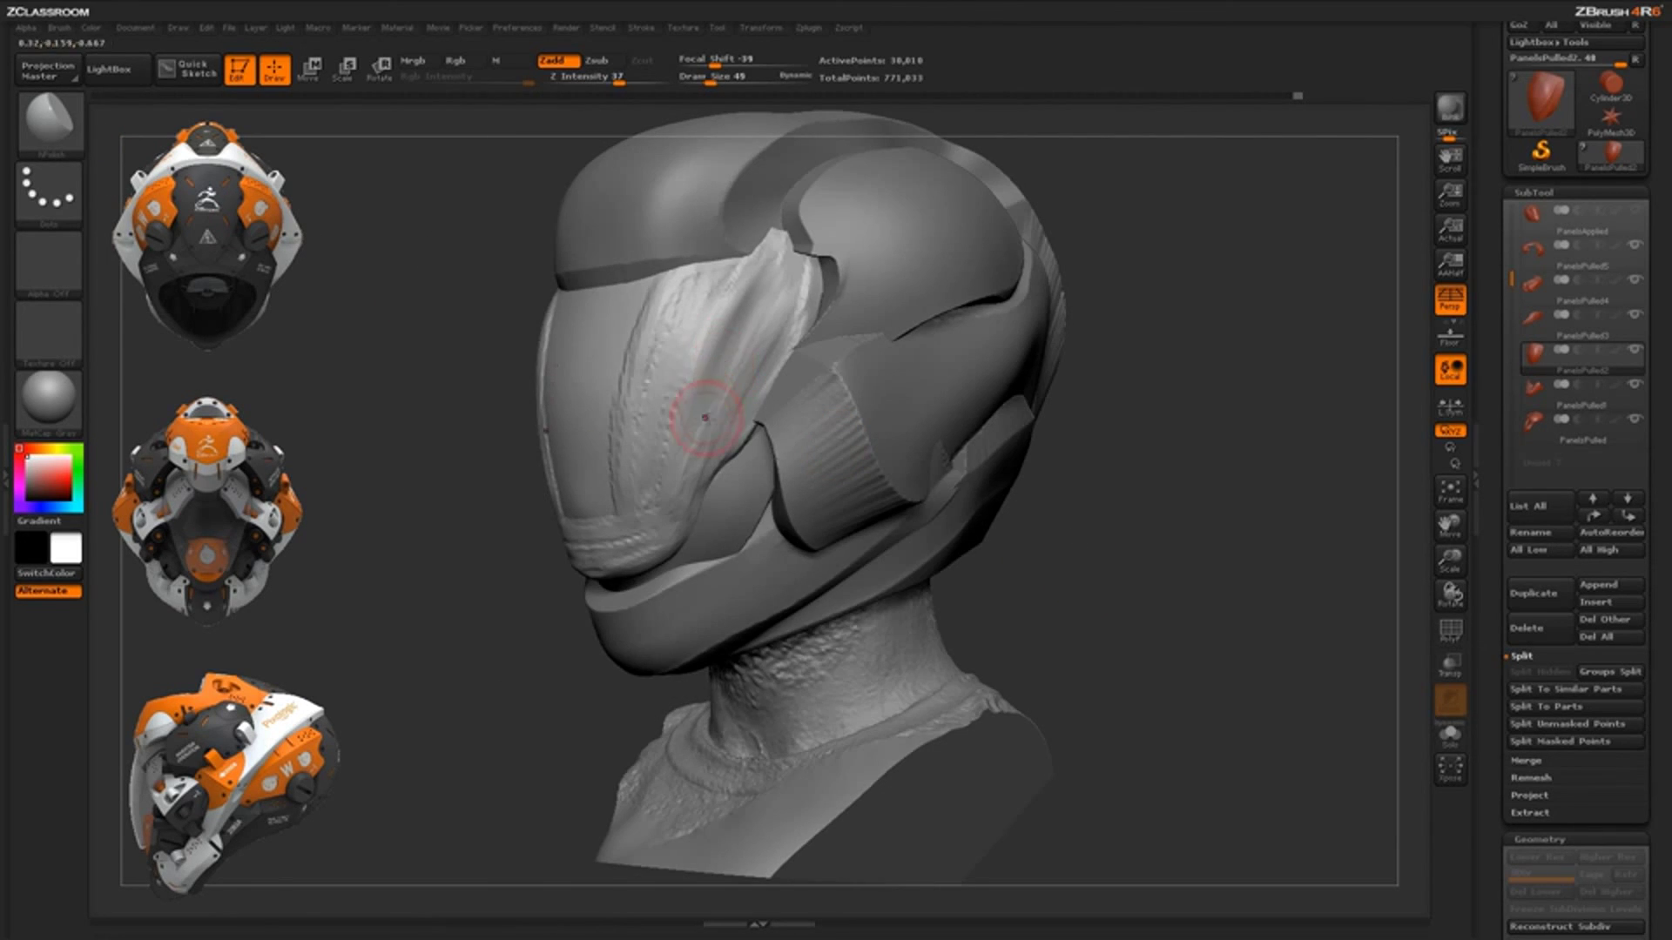
# Enlarge the brush to a draw size of 85 and polish the faceplate's rough side clay into a flat plane
pyautogui.press(']')
pyautogui.moveTo(688, 474)
pyautogui.mouseDown()
pyautogui.moveTo(777, 263)
pyautogui.moveTo(747, 331)
pyautogui.moveTo(787, 306)
pyautogui.mouseUp()
pyautogui.moveTo(1130, 217); pyautogui.dragTo(1245, 220)
pyautogui.moveTo(724, 349)
pyautogui.mouseDown()
pyautogui.moveTo(746, 291)
pyautogui.moveTo(709, 453)
pyautogui.mouseUp()
pyautogui.moveTo(742, 293); pyautogui.dragTo(721, 321)
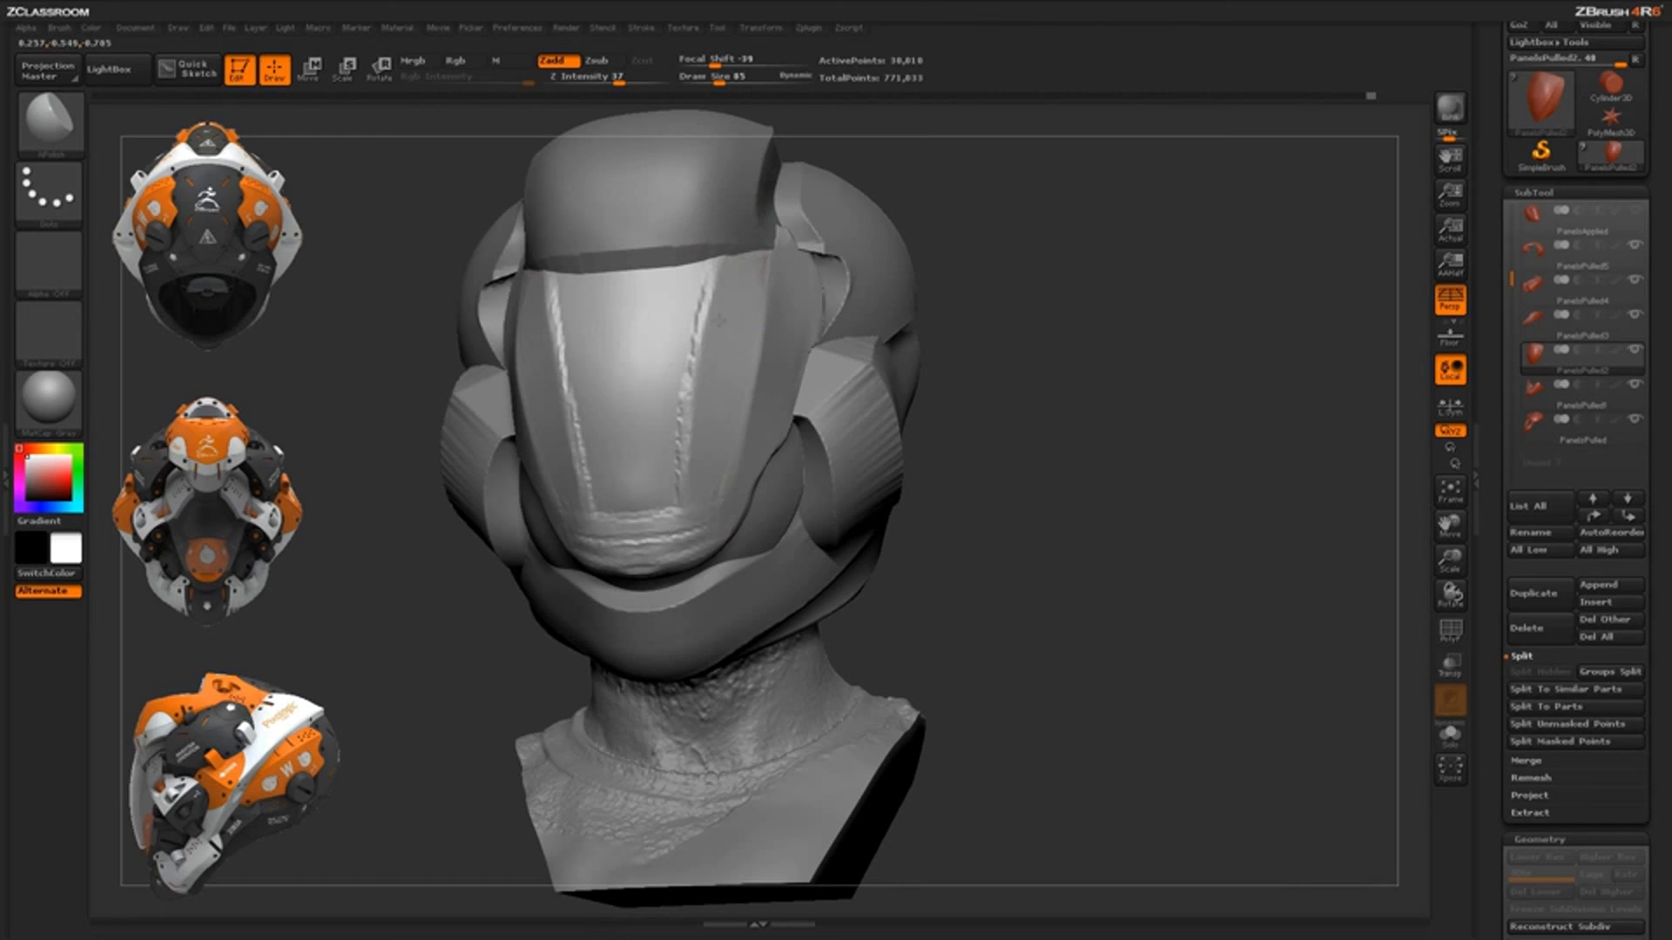
pyautogui.moveTo(707, 500); pyautogui.dragTo(707, 514)
# Polish the faceplate's side from the lower cheek edge up to the brow, reducing the draw size to 69
pyautogui.moveTo(1020, 244); pyautogui.dragTo(962, 216)
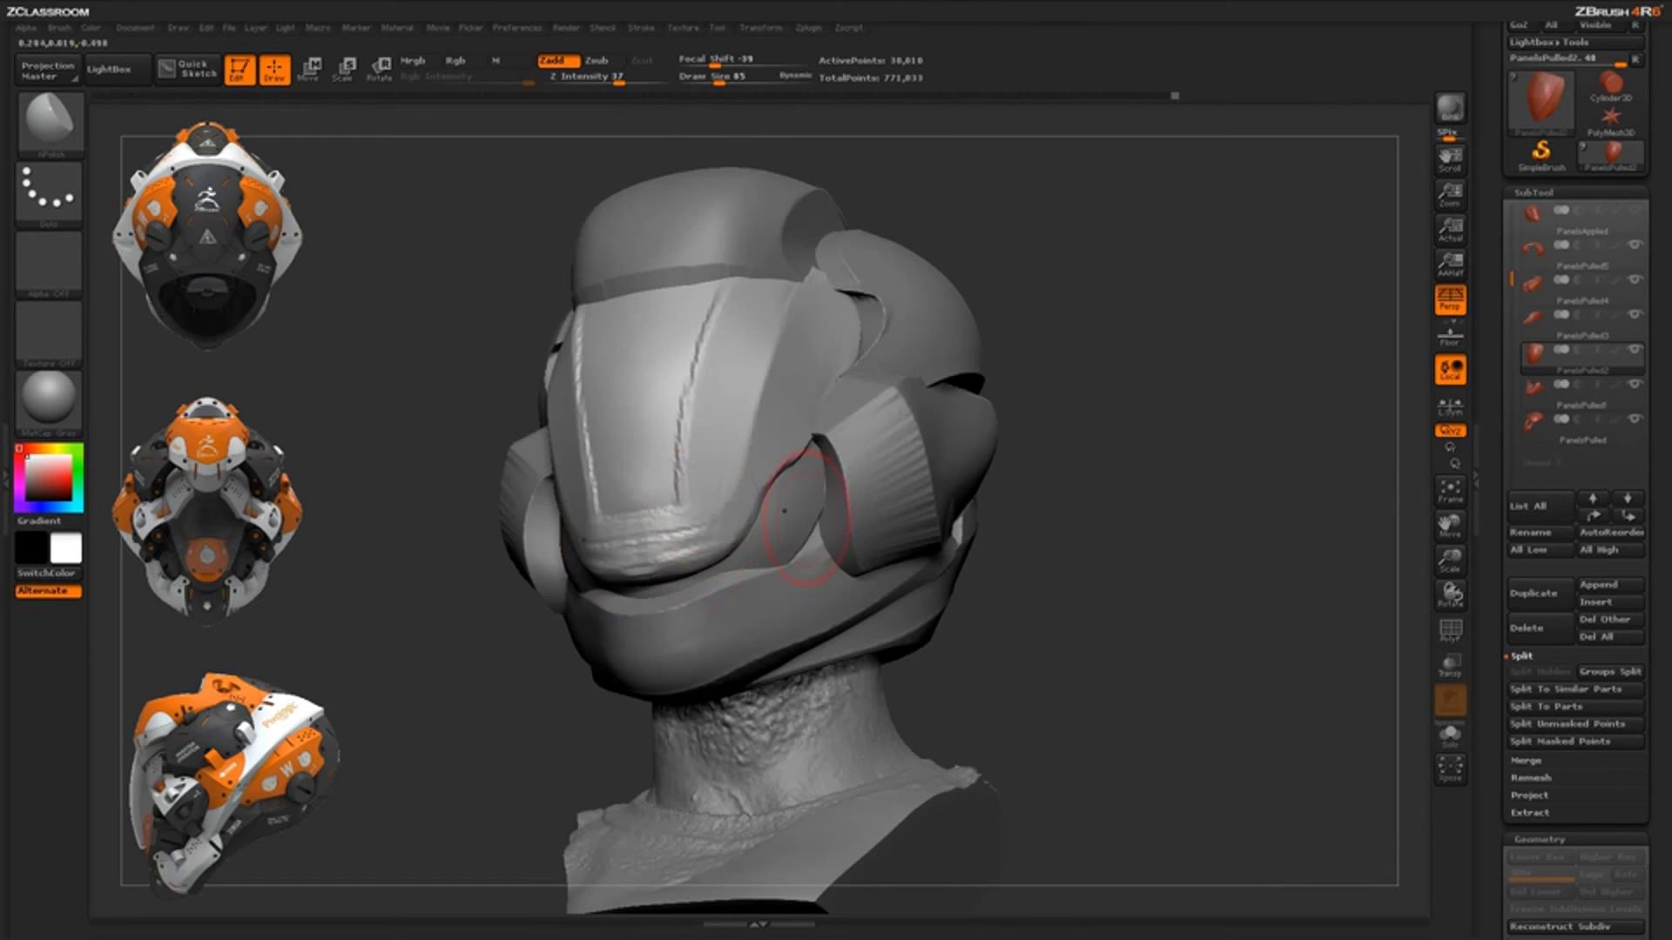
pyautogui.moveTo(1125, 413)
pyautogui.mouseDown()
pyautogui.moveTo(590, 585)
pyautogui.moveTo(707, 562)
pyautogui.mouseUp()
pyautogui.moveTo(930, 512)
pyautogui.mouseDown()
pyautogui.moveTo(740, 553)
pyautogui.moveTo(770, 517)
pyautogui.moveTo(756, 526)
pyautogui.mouseUp()
pyautogui.moveTo(1159, 357); pyautogui.dragTo(1151, 413)
pyautogui.press('[')
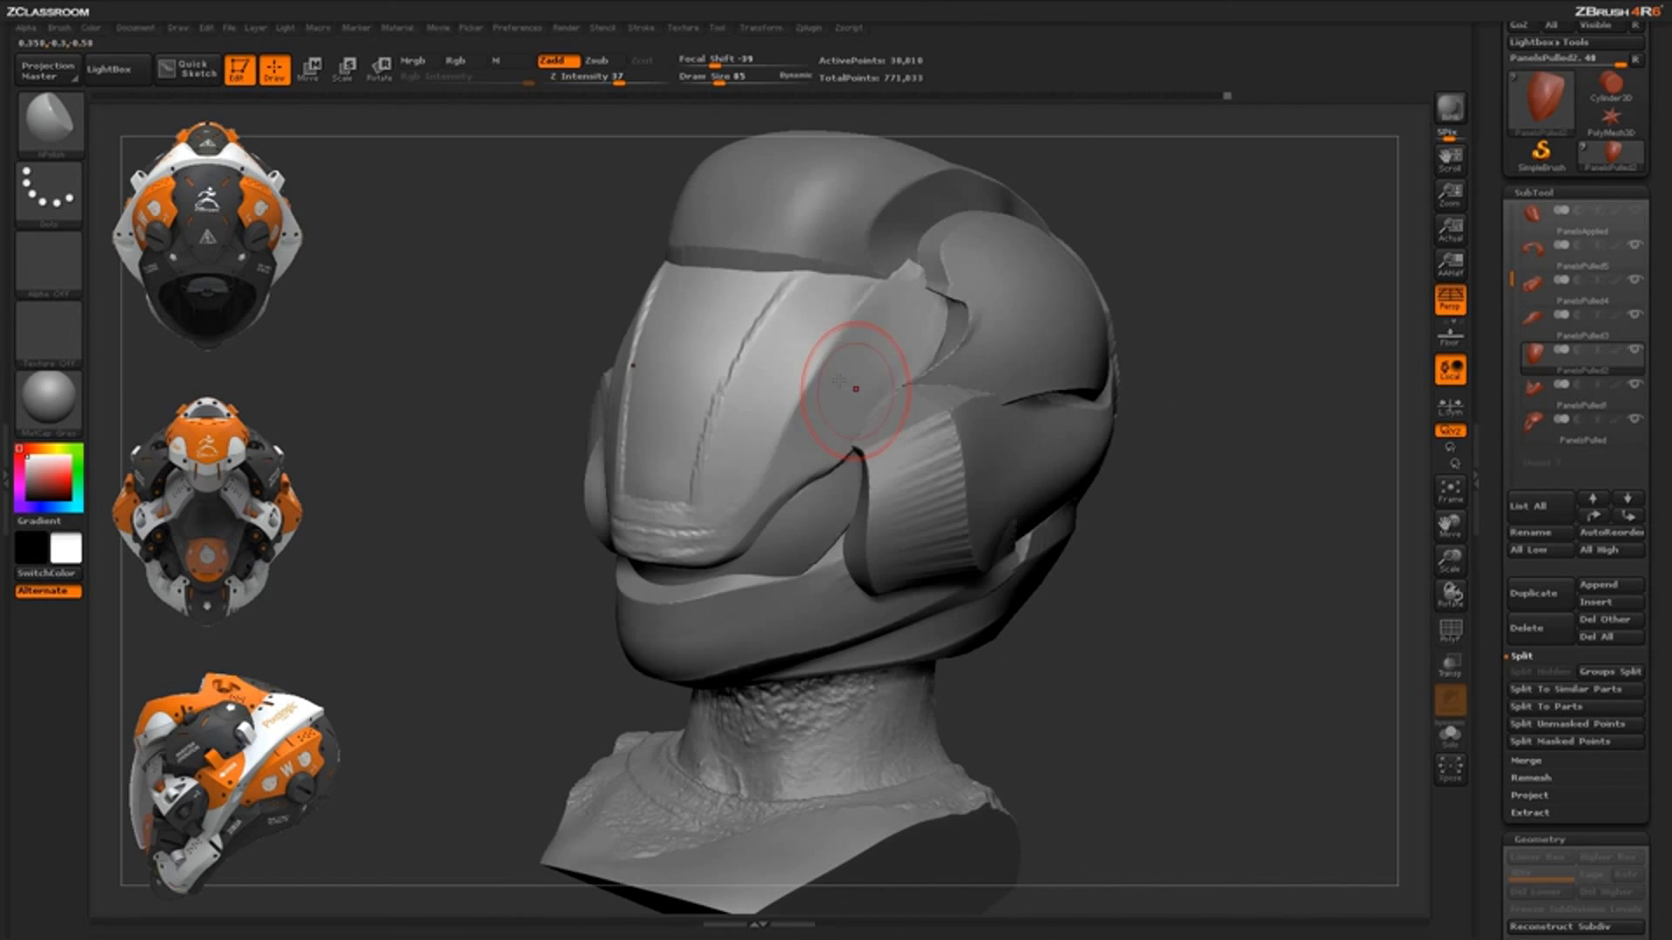
pyautogui.moveTo(746, 310); pyautogui.dragTo(758, 310)
pyautogui.moveTo(1176, 277); pyautogui.dragTo(1219, 288)
pyautogui.moveTo(1019, 493)
pyautogui.mouseDown()
pyautogui.moveTo(1031, 456)
pyautogui.moveTo(1033, 494)
pyautogui.mouseUp()
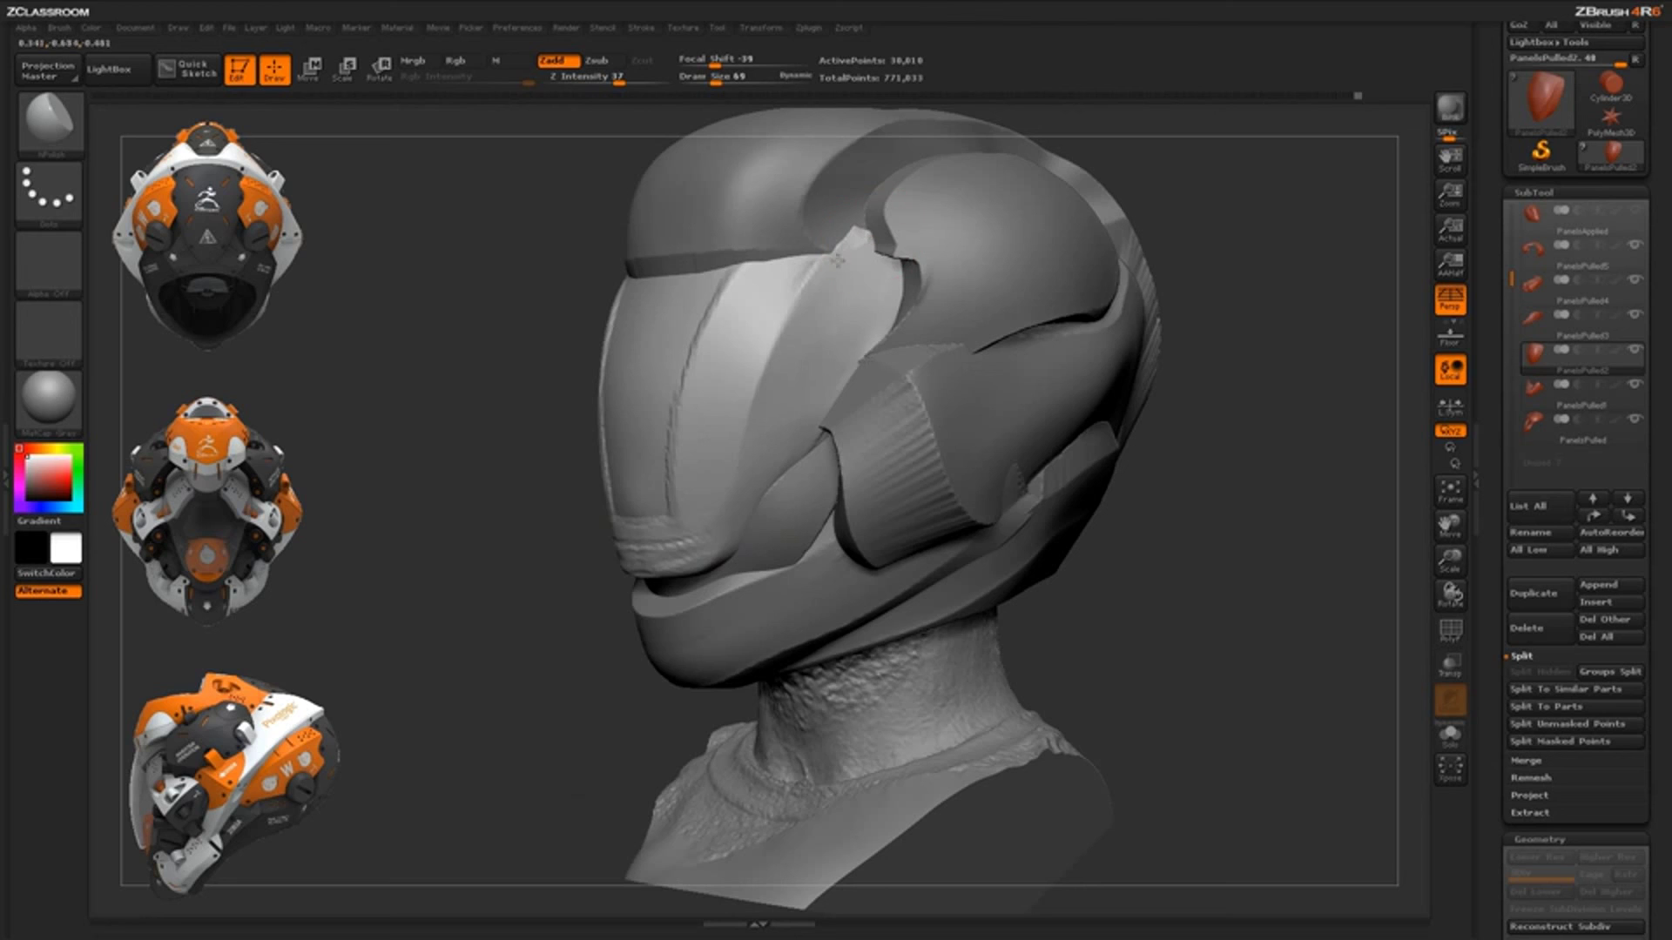
# Enlarge the draw size to 148 and flatten the plane beside the central visor border with broad polish strokes
pyautogui.keyDown('alt'); pyautogui.moveTo(1223, 534); pyautogui.dragTo(1223, 470); pyautogui.keyUp('alt')
pyautogui.moveTo(1223, 470); pyautogui.dragTo(1193, 522)
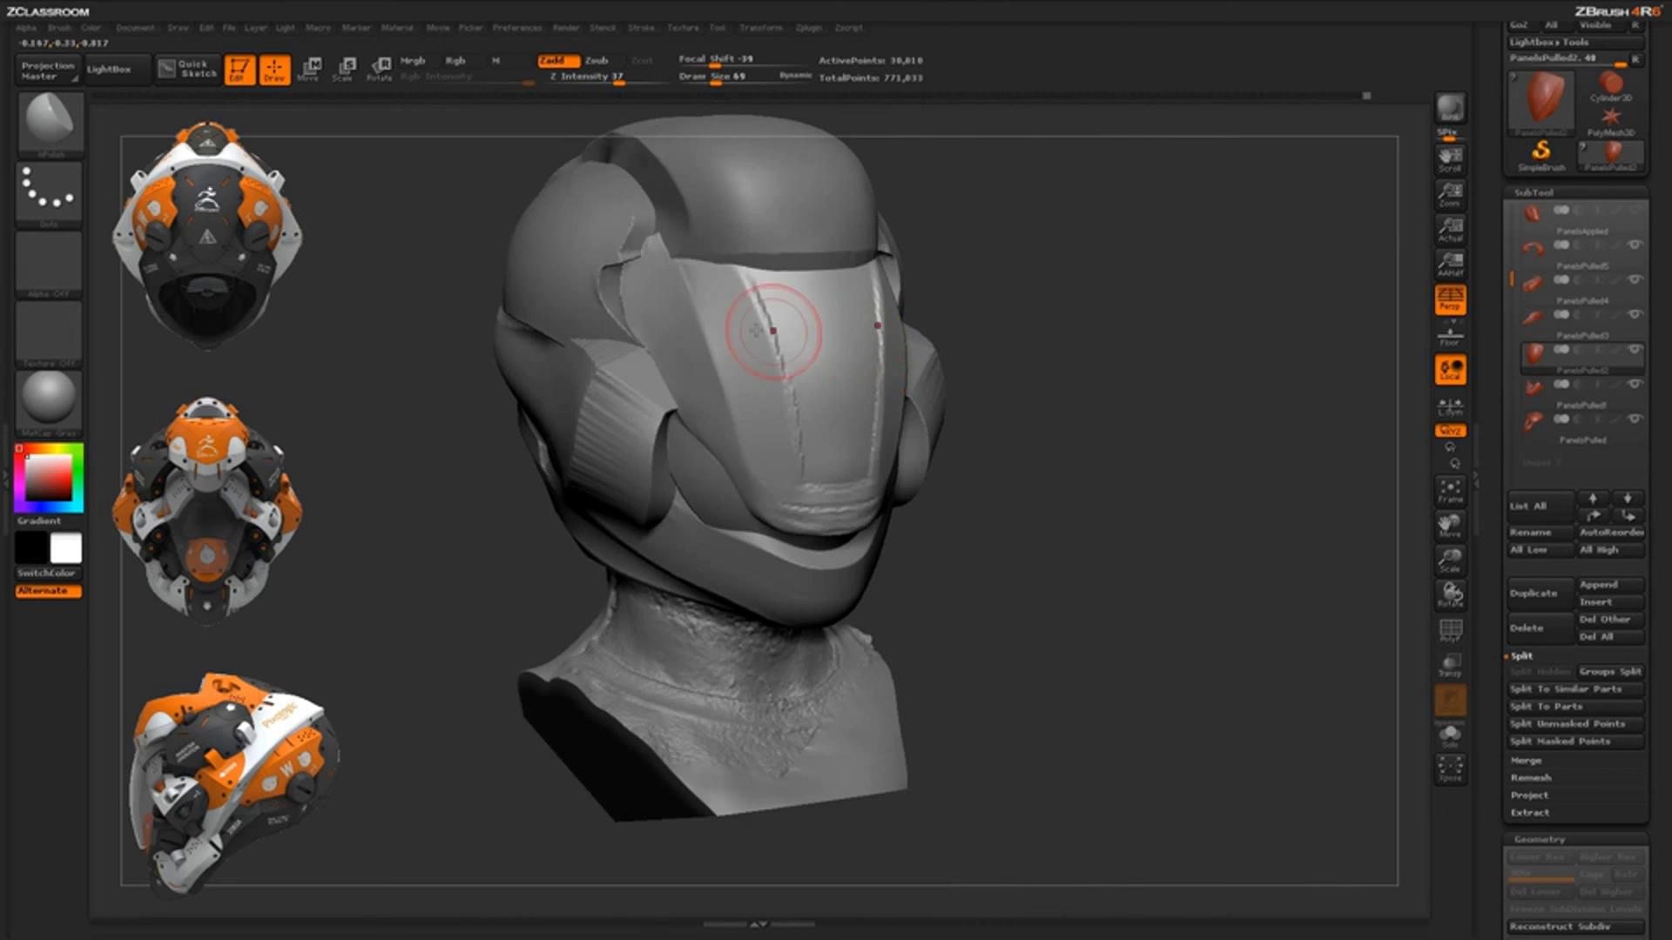
pyautogui.moveTo(1132, 392); pyautogui.dragTo(1036, 402)
pyautogui.moveTo(1195, 501)
pyautogui.mouseDown()
pyautogui.moveTo(1153, 488)
pyautogui.moveTo(1154, 531)
pyautogui.mouseUp()
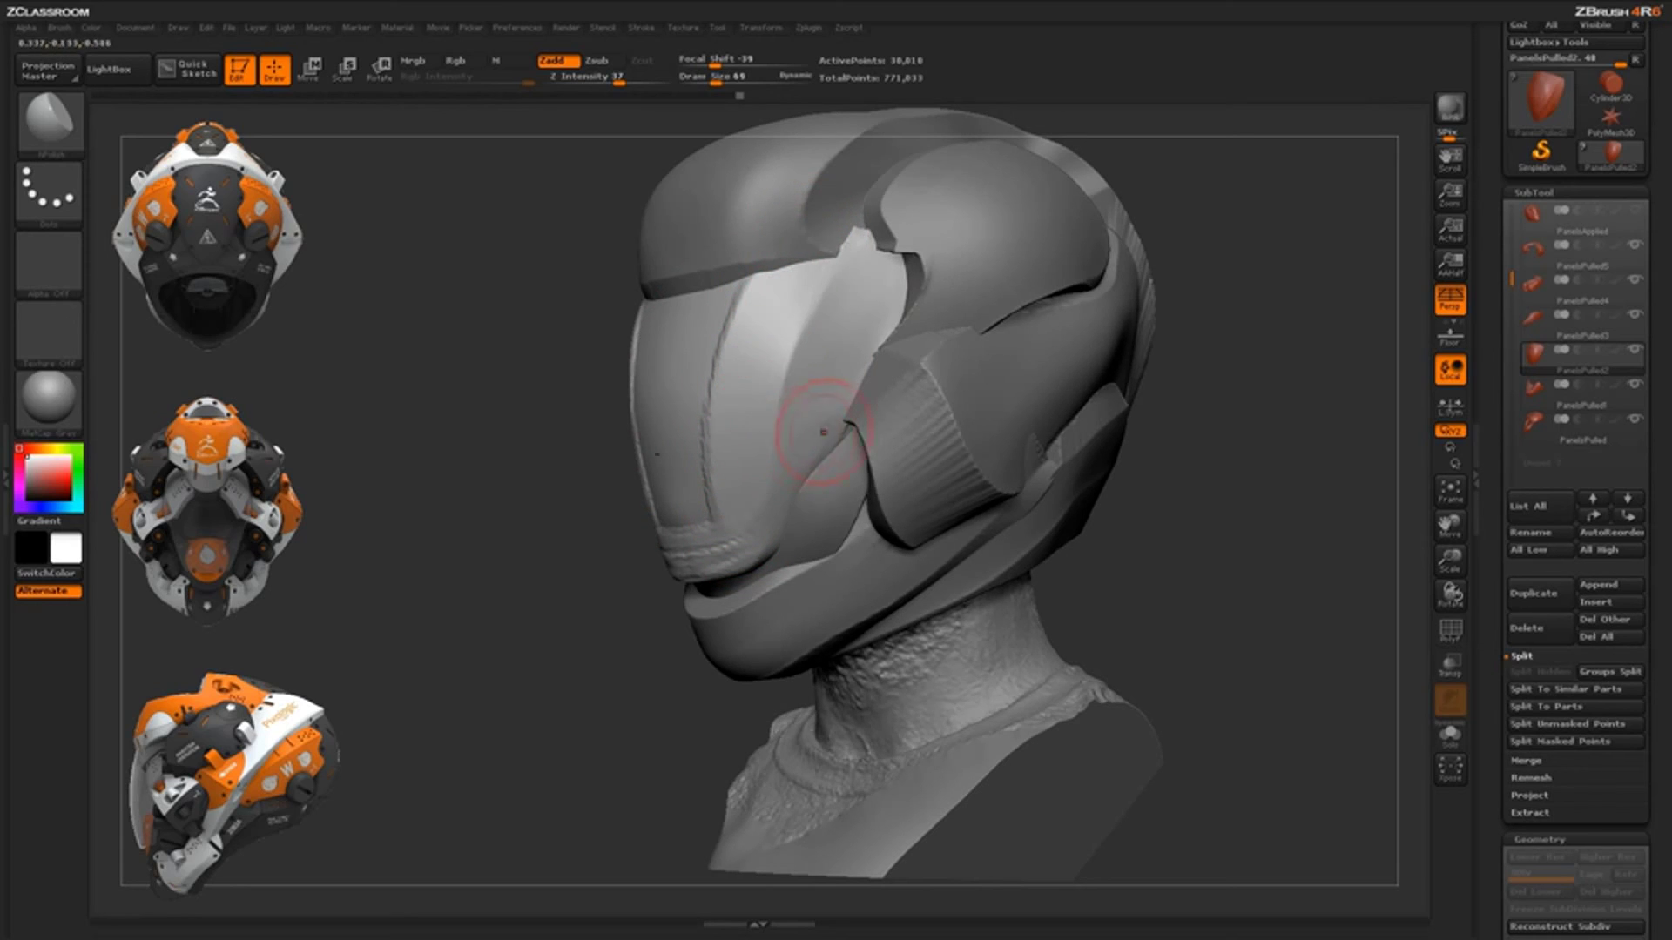
pyautogui.press('space')
pyautogui.moveTo(800, 368); pyautogui.dragTo(815, 367)
pyautogui.moveTo(756, 316); pyautogui.dragTo(740, 390)
pyautogui.moveTo(1163, 424)
pyautogui.mouseDown()
pyautogui.moveTo(1210, 452)
pyautogui.moveTo(1150, 464)
pyautogui.moveTo(1147, 484)
pyautogui.mouseUp()
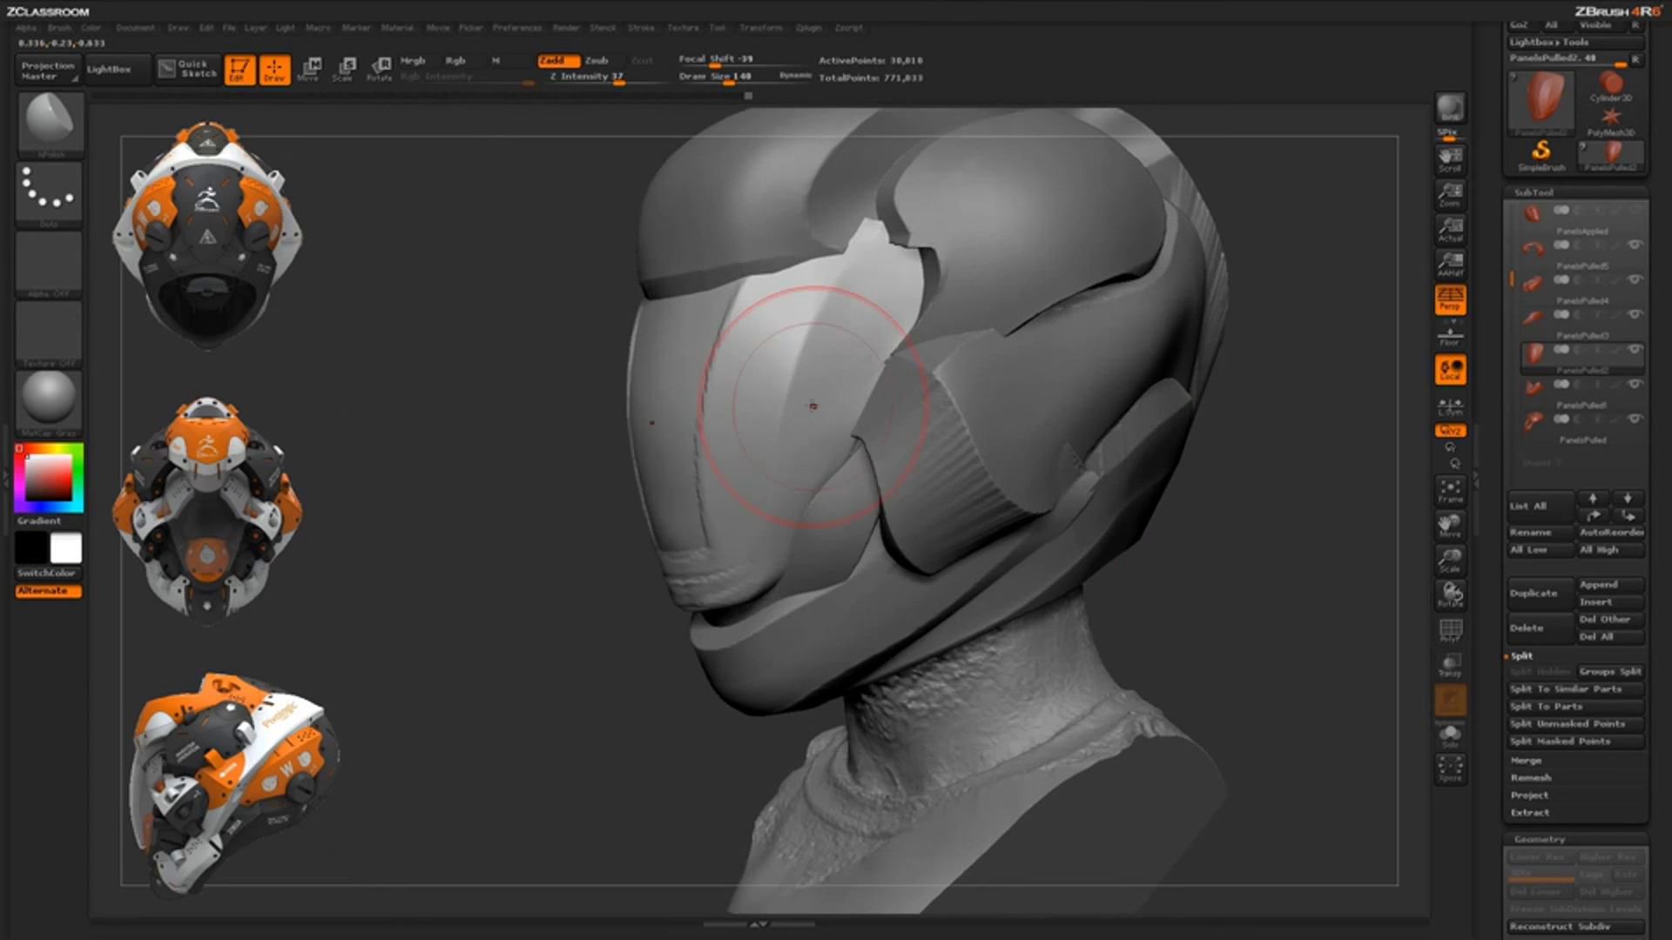
# Reduce the draw size to 34 and sharpen the ridge between the faceplate's two side planes with polish strokes
pyautogui.press('space')
pyautogui.moveTo(813, 409); pyautogui.dragTo(796, 411)
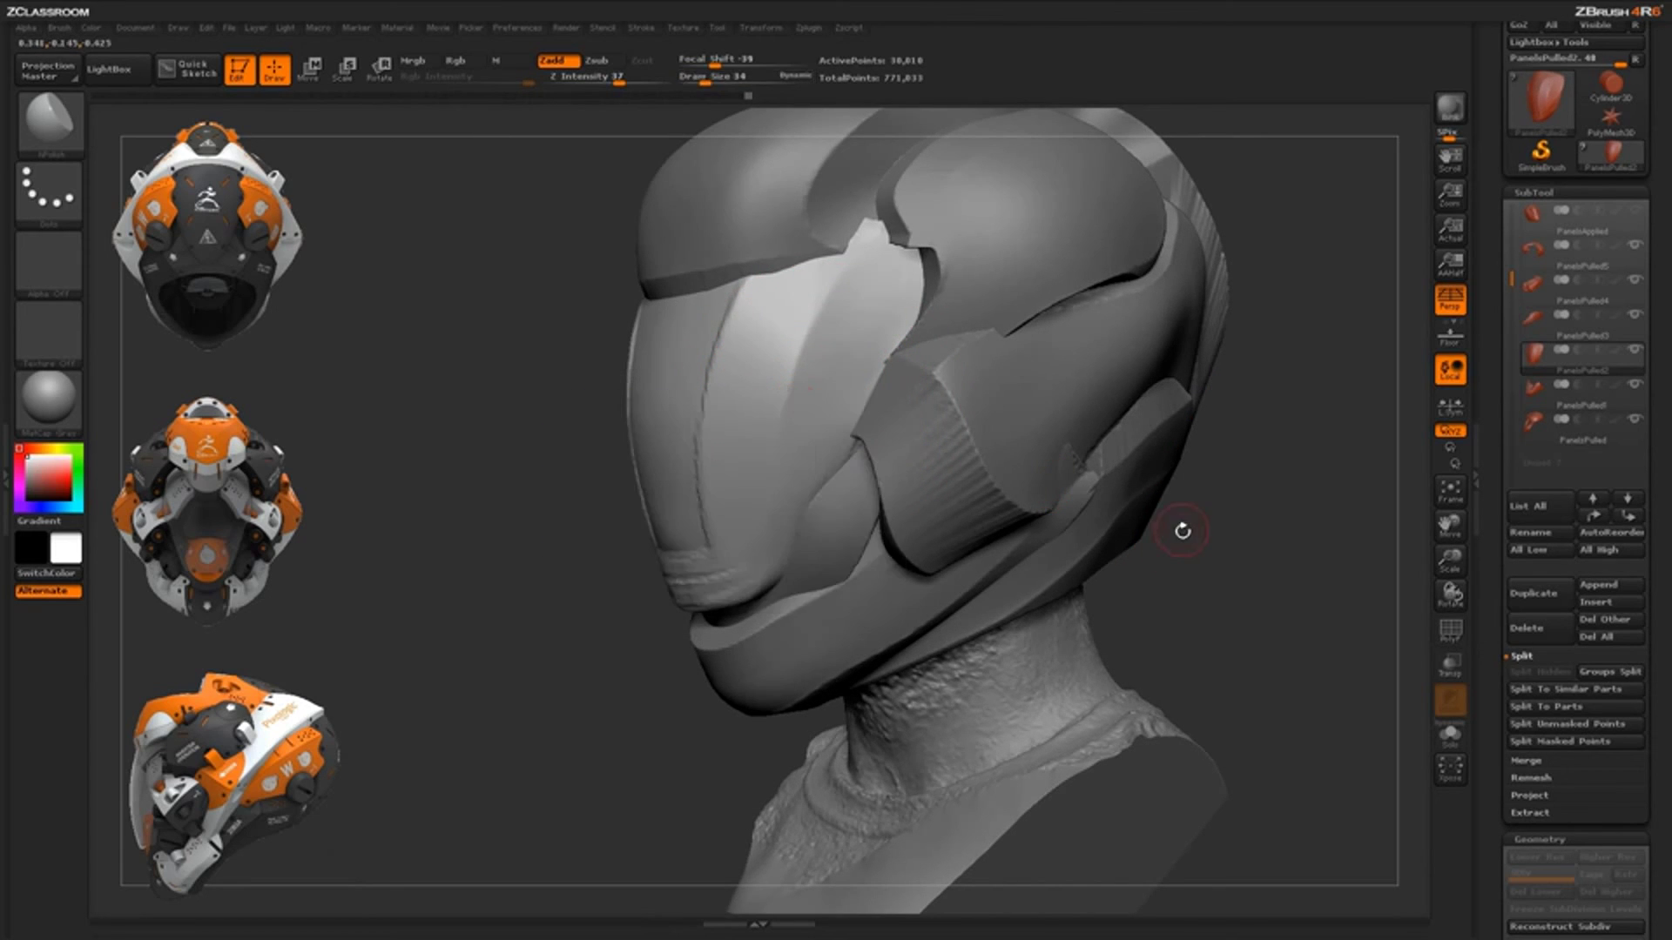
pyautogui.keyDown('alt'); pyautogui.moveTo(1183, 531); pyautogui.dragTo(1189, 592); pyautogui.keyUp('alt')
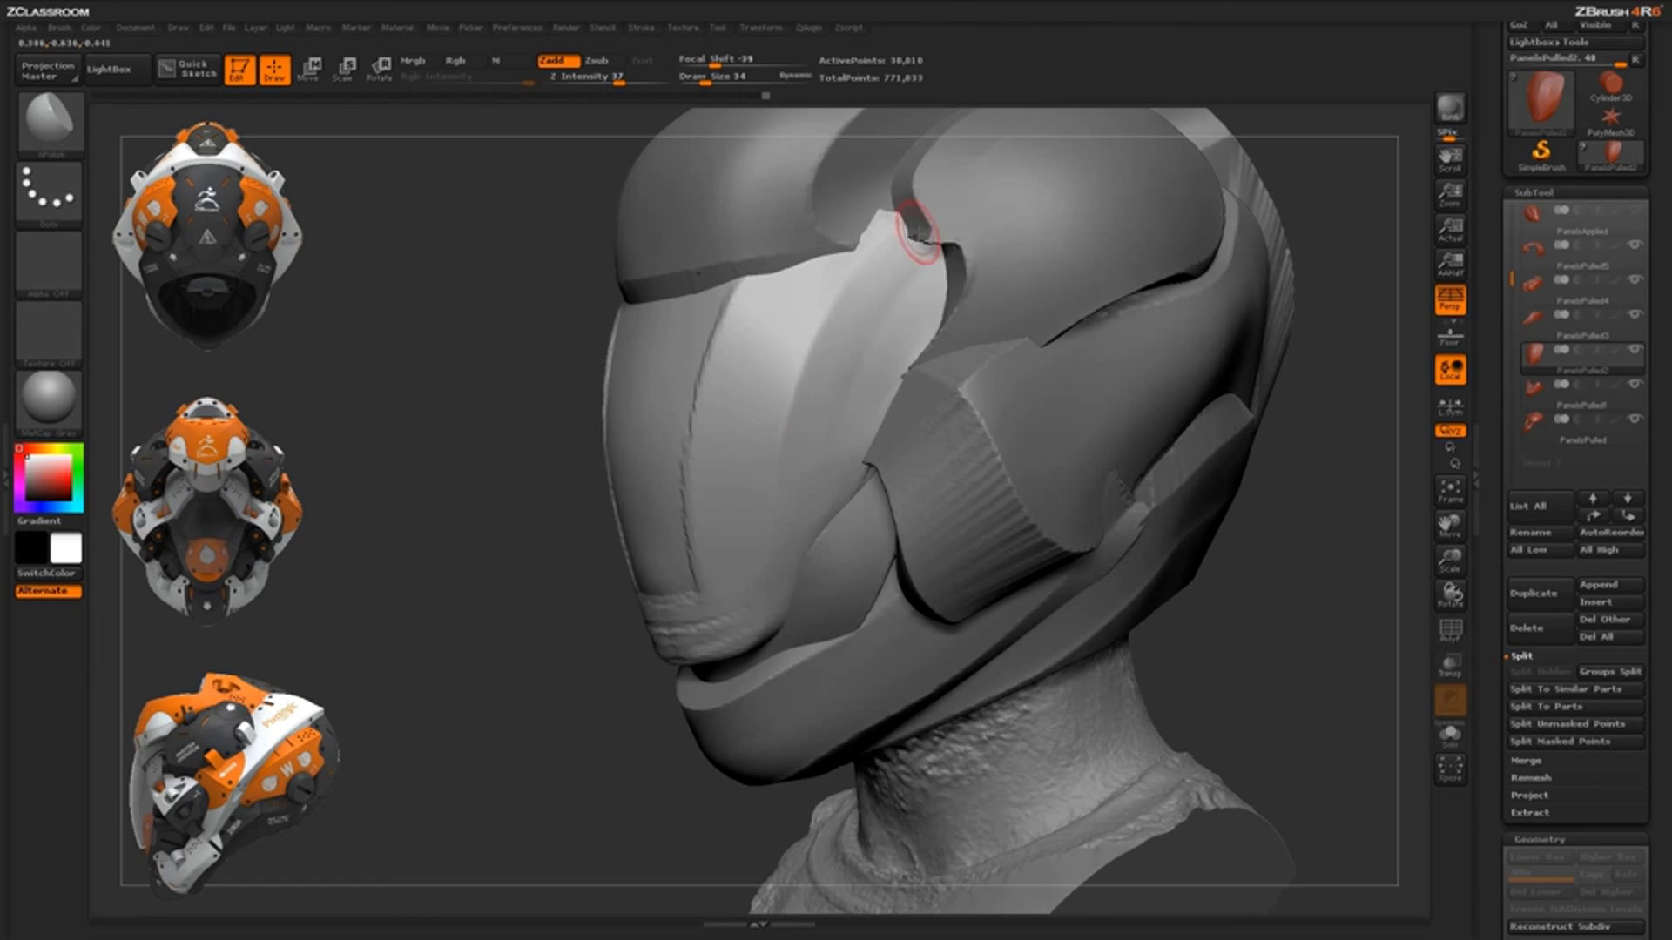
pyautogui.moveTo(1258, 559); pyautogui.dragTo(1384, 557)
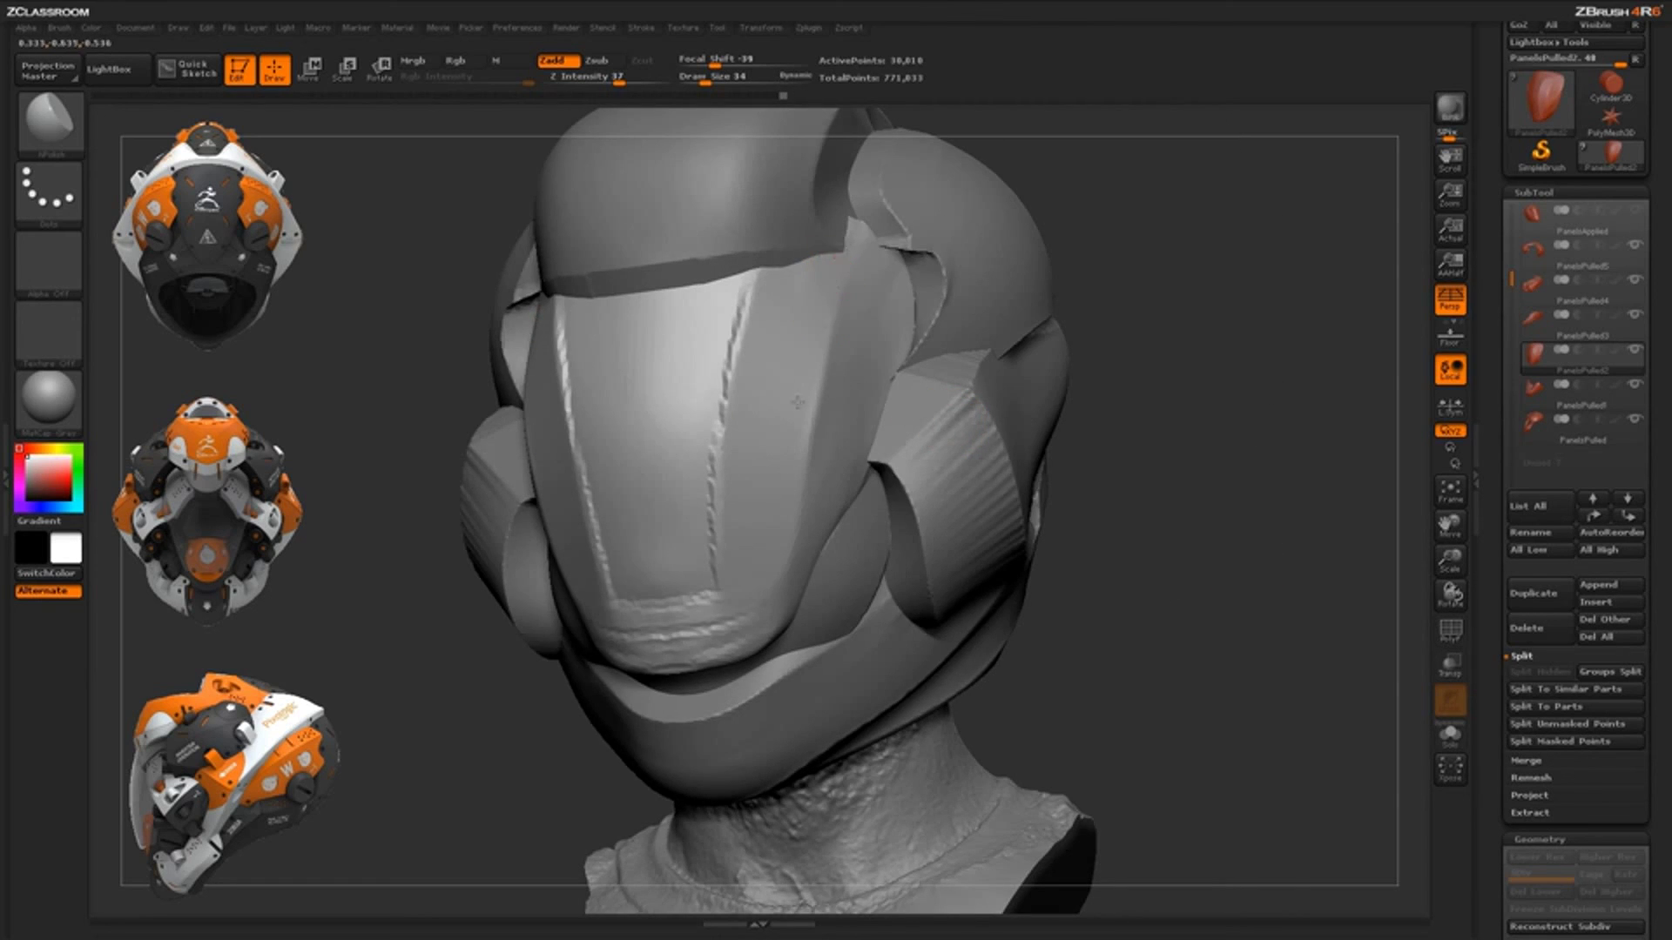
pyautogui.moveTo(1131, 246); pyautogui.dragTo(993, 252)
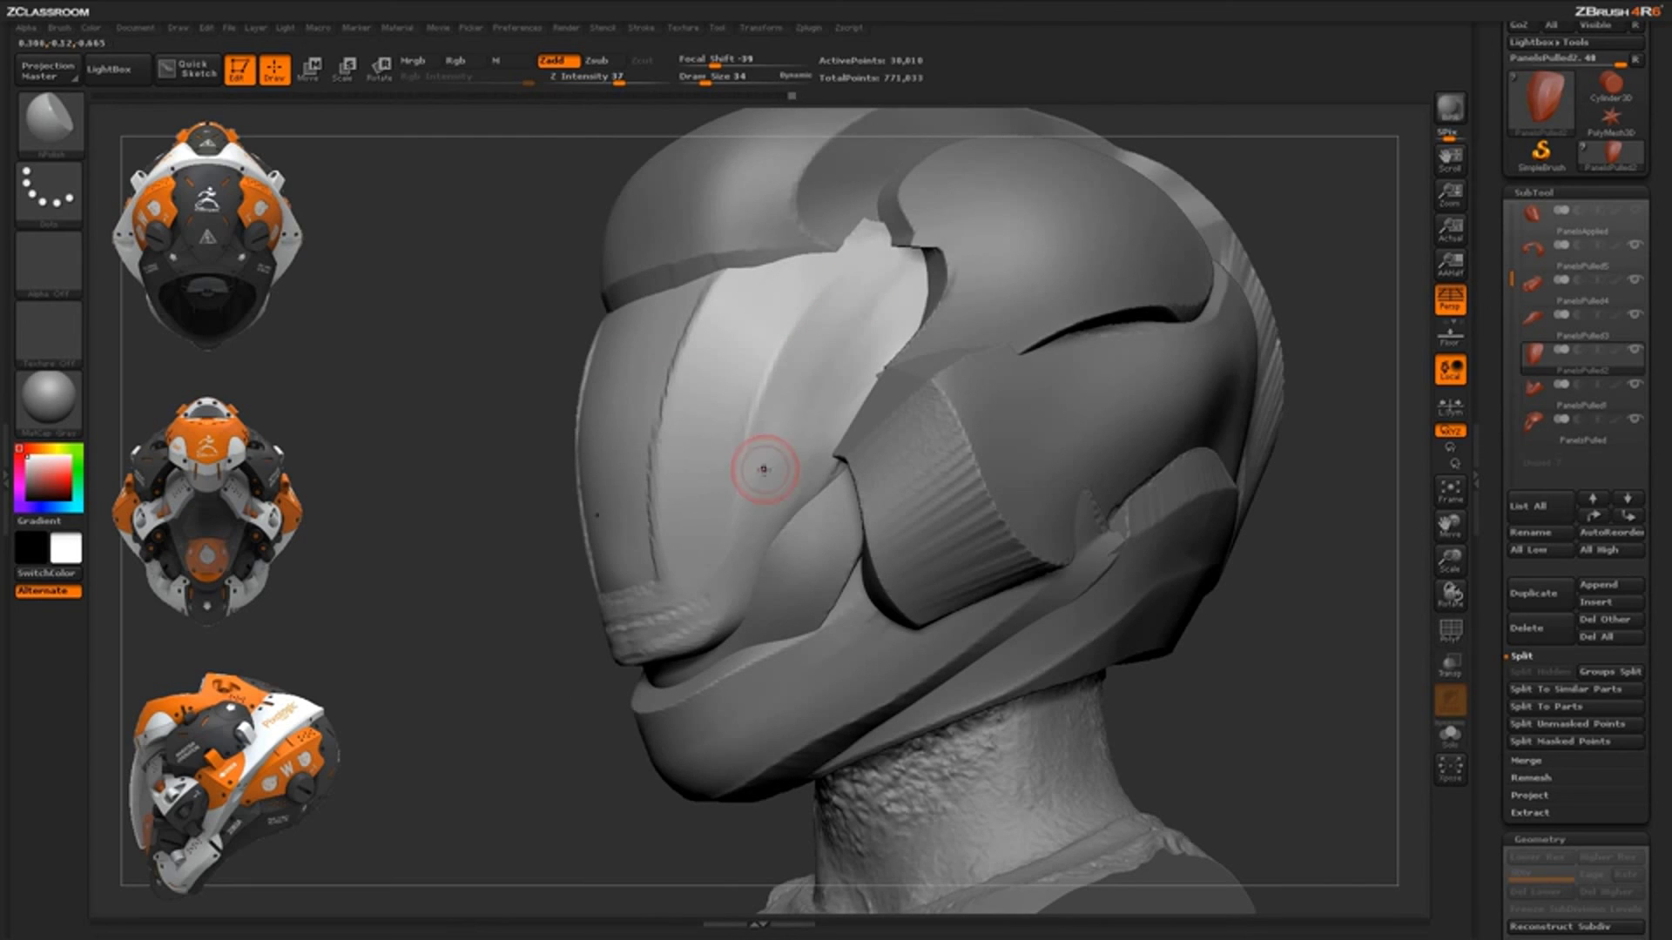
pyautogui.moveTo(540, 561); pyautogui.dragTo(662, 557)
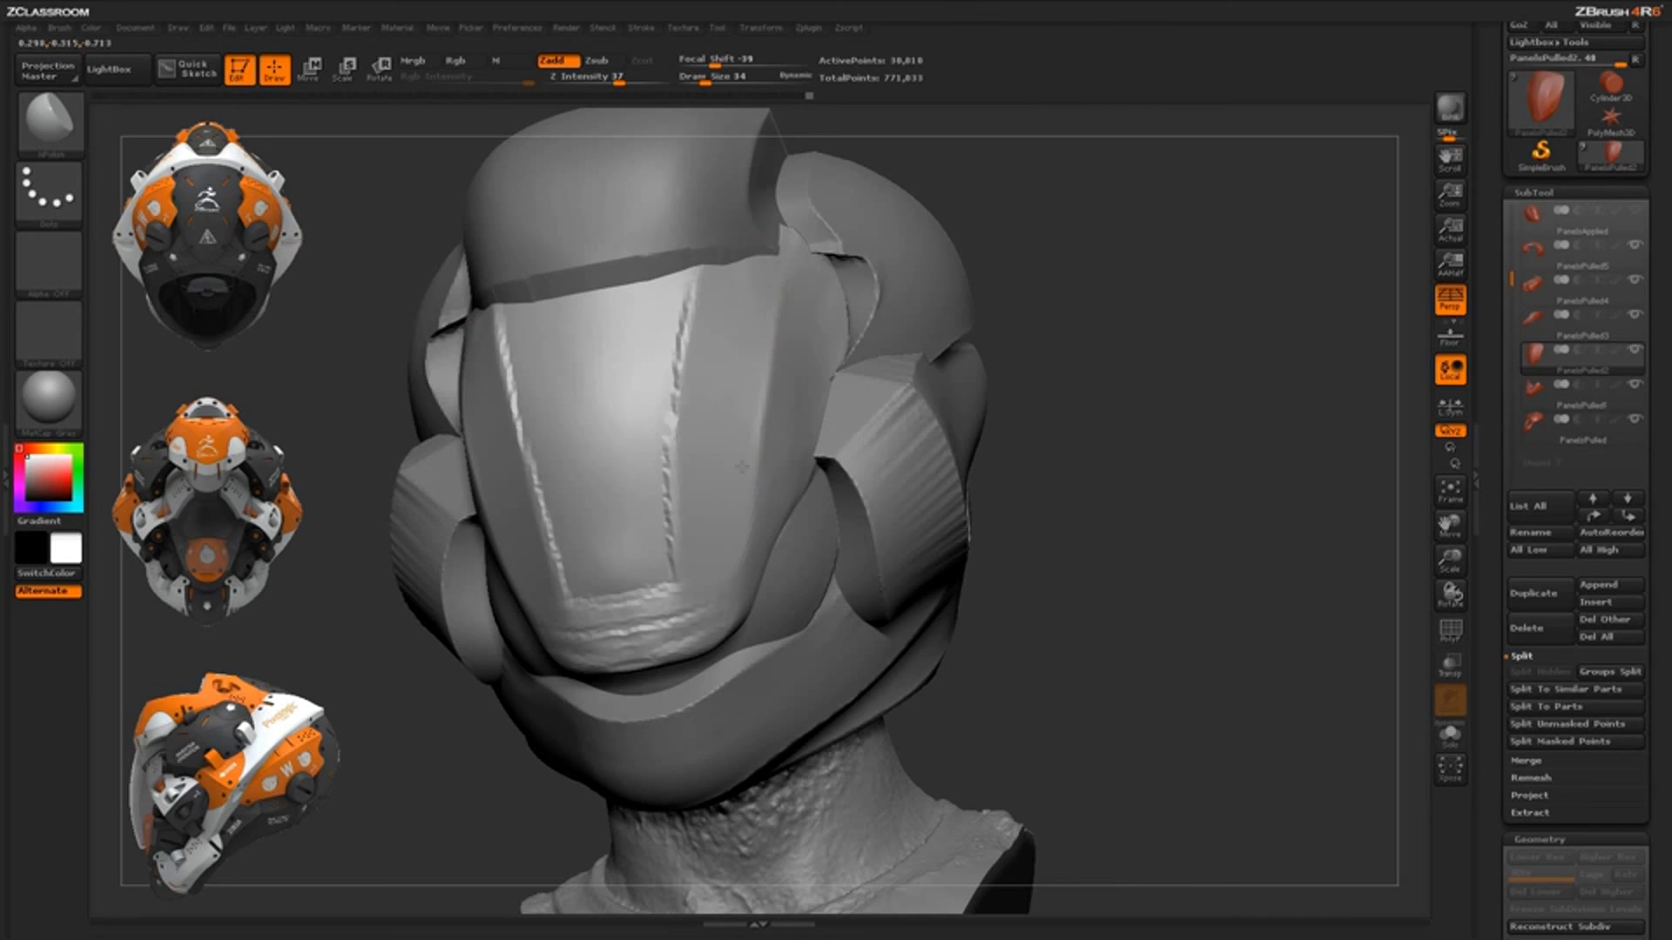
pyautogui.moveTo(1080, 272); pyautogui.dragTo(949, 283)
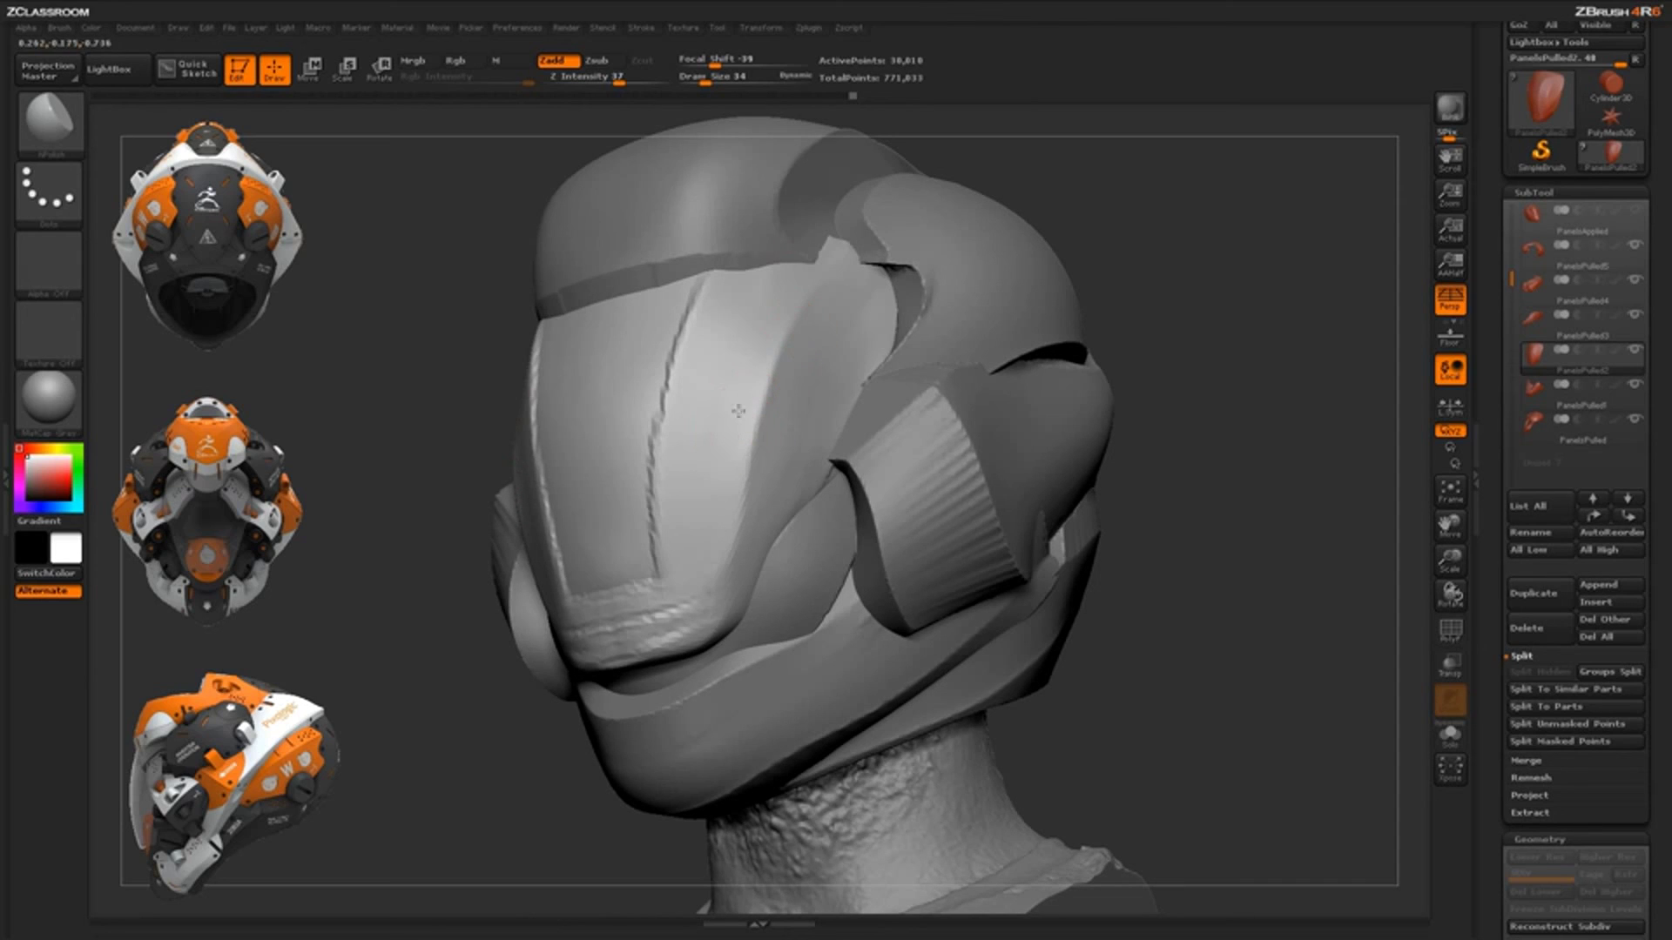
# Examine the polished faceplate planes at full-helmet distance from front, three-quarter and side views
pyautogui.keyDown('alt'); pyautogui.moveTo(1135, 256); pyautogui.dragTo(1245, 305); pyautogui.keyUp('alt')
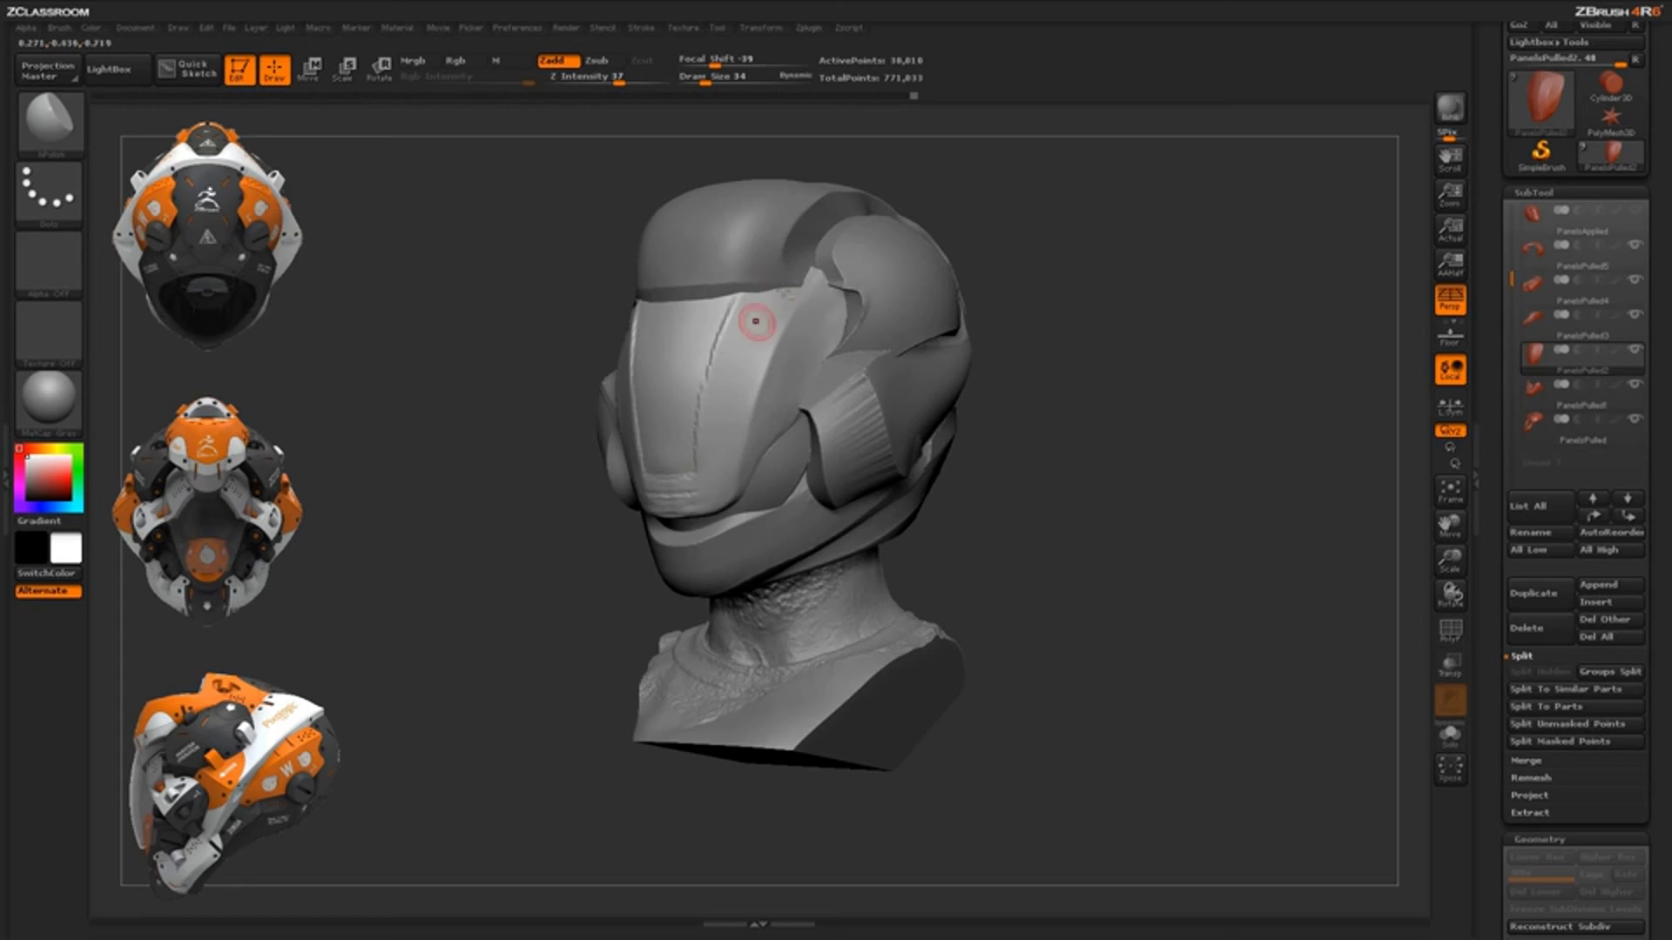
pyautogui.moveTo(758, 321); pyautogui.dragTo(818, 312, button='right')
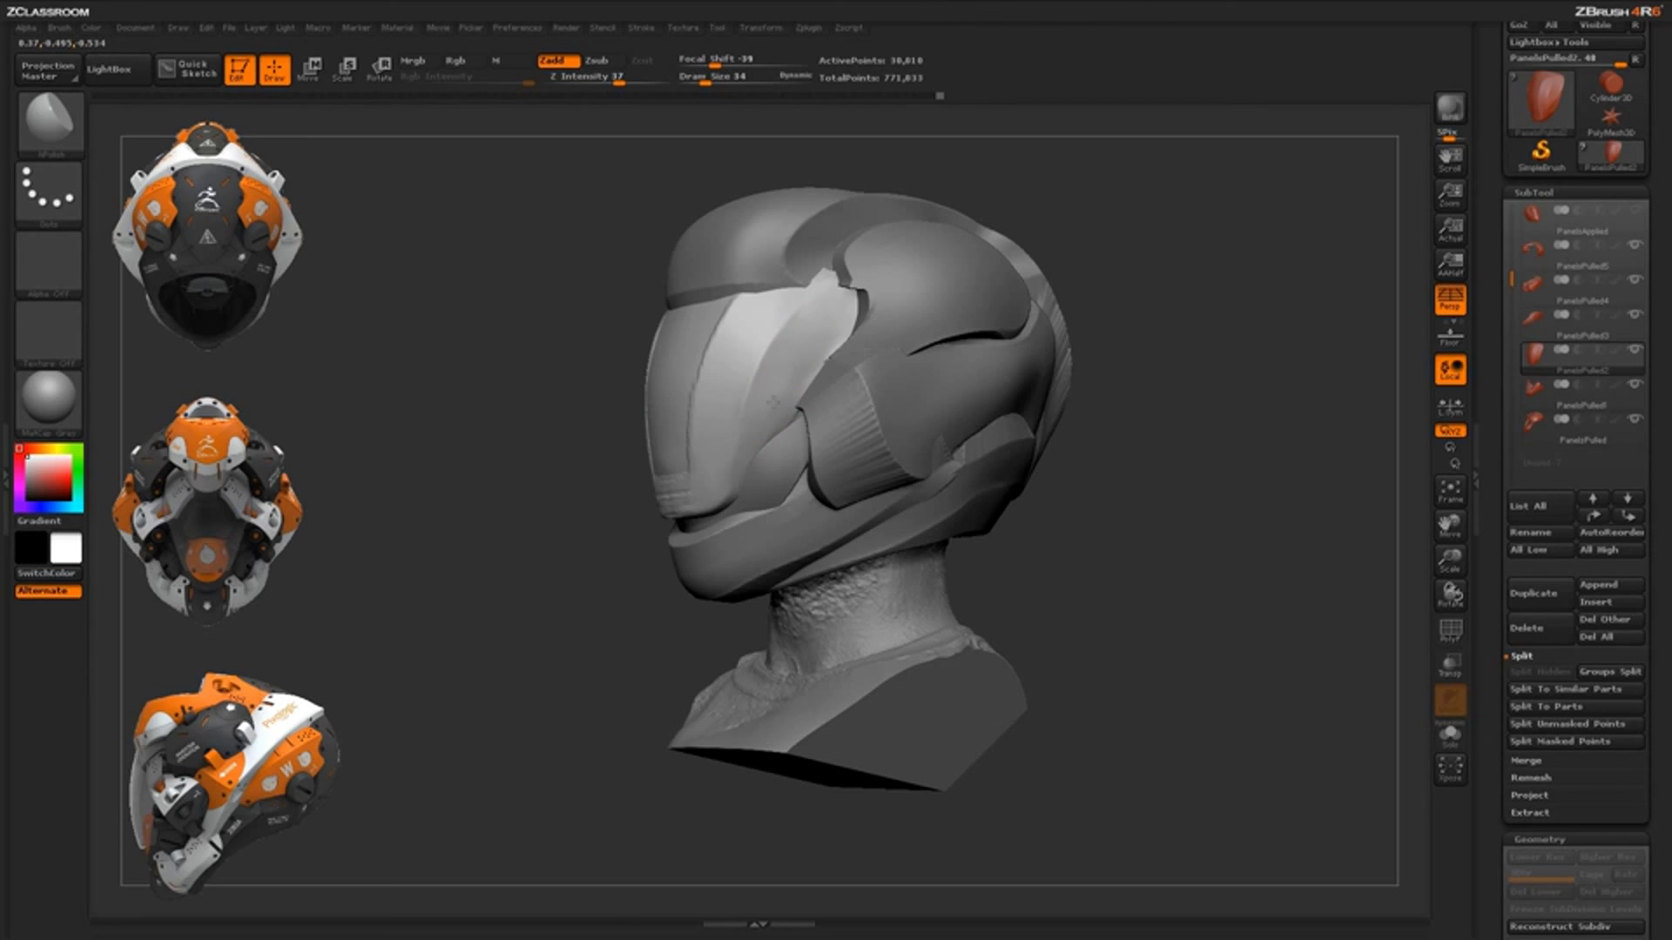
pyautogui.moveTo(806, 287); pyautogui.dragTo(921, 261, button='right')
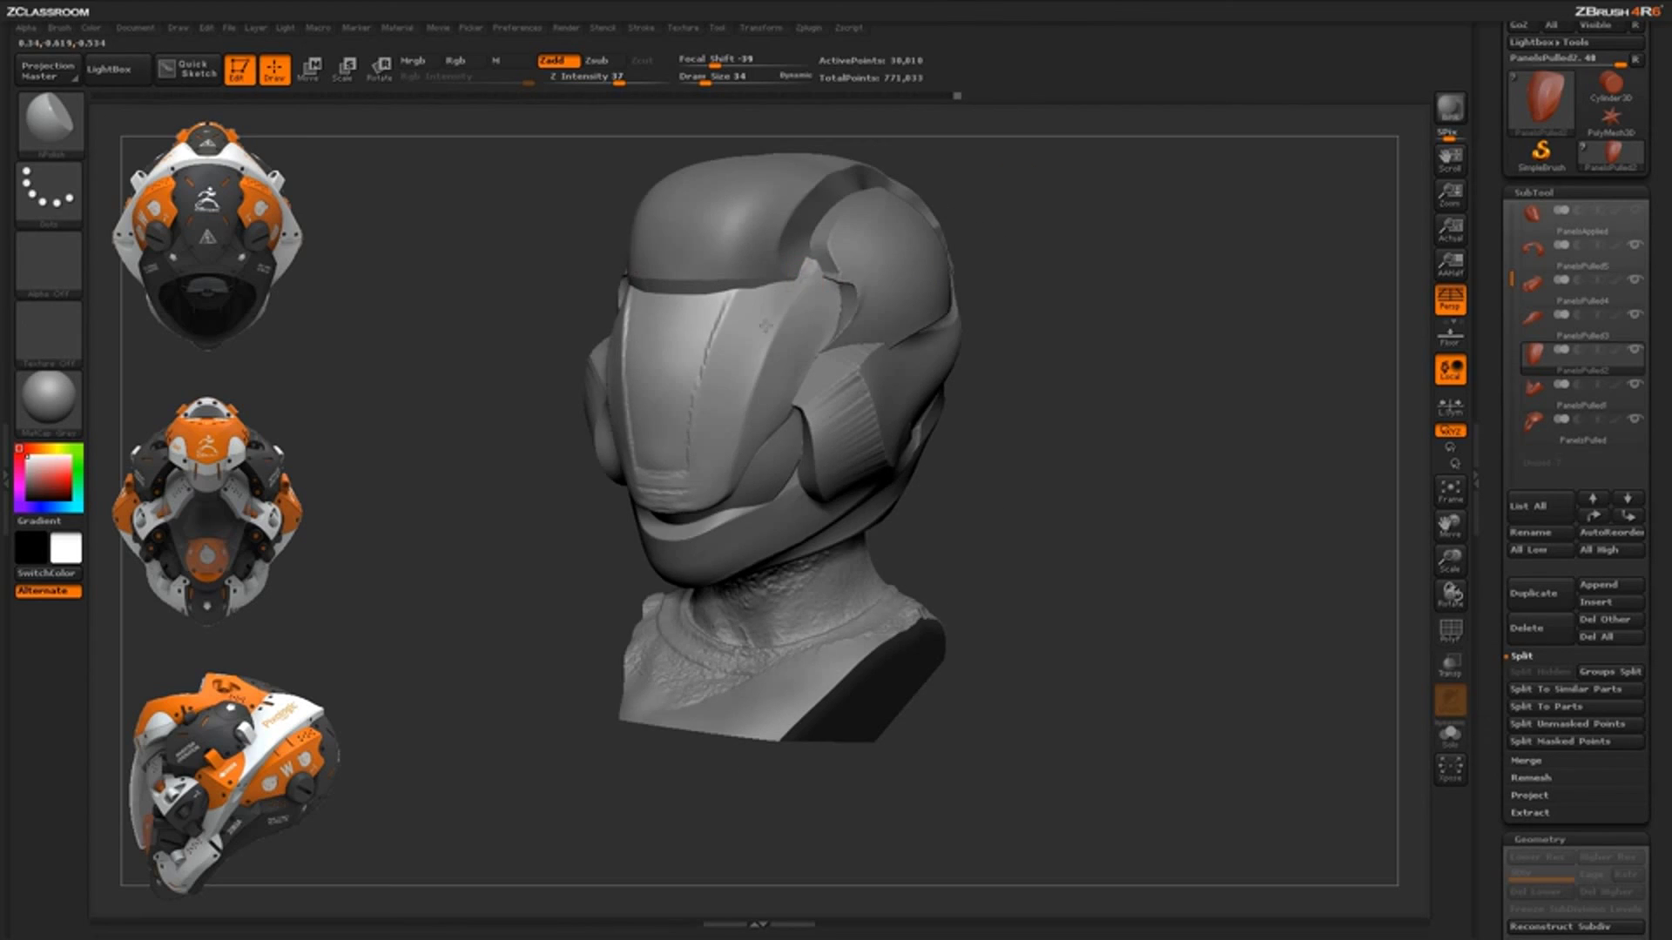
pyautogui.moveTo(744, 316); pyautogui.dragTo(796, 332, button='right')
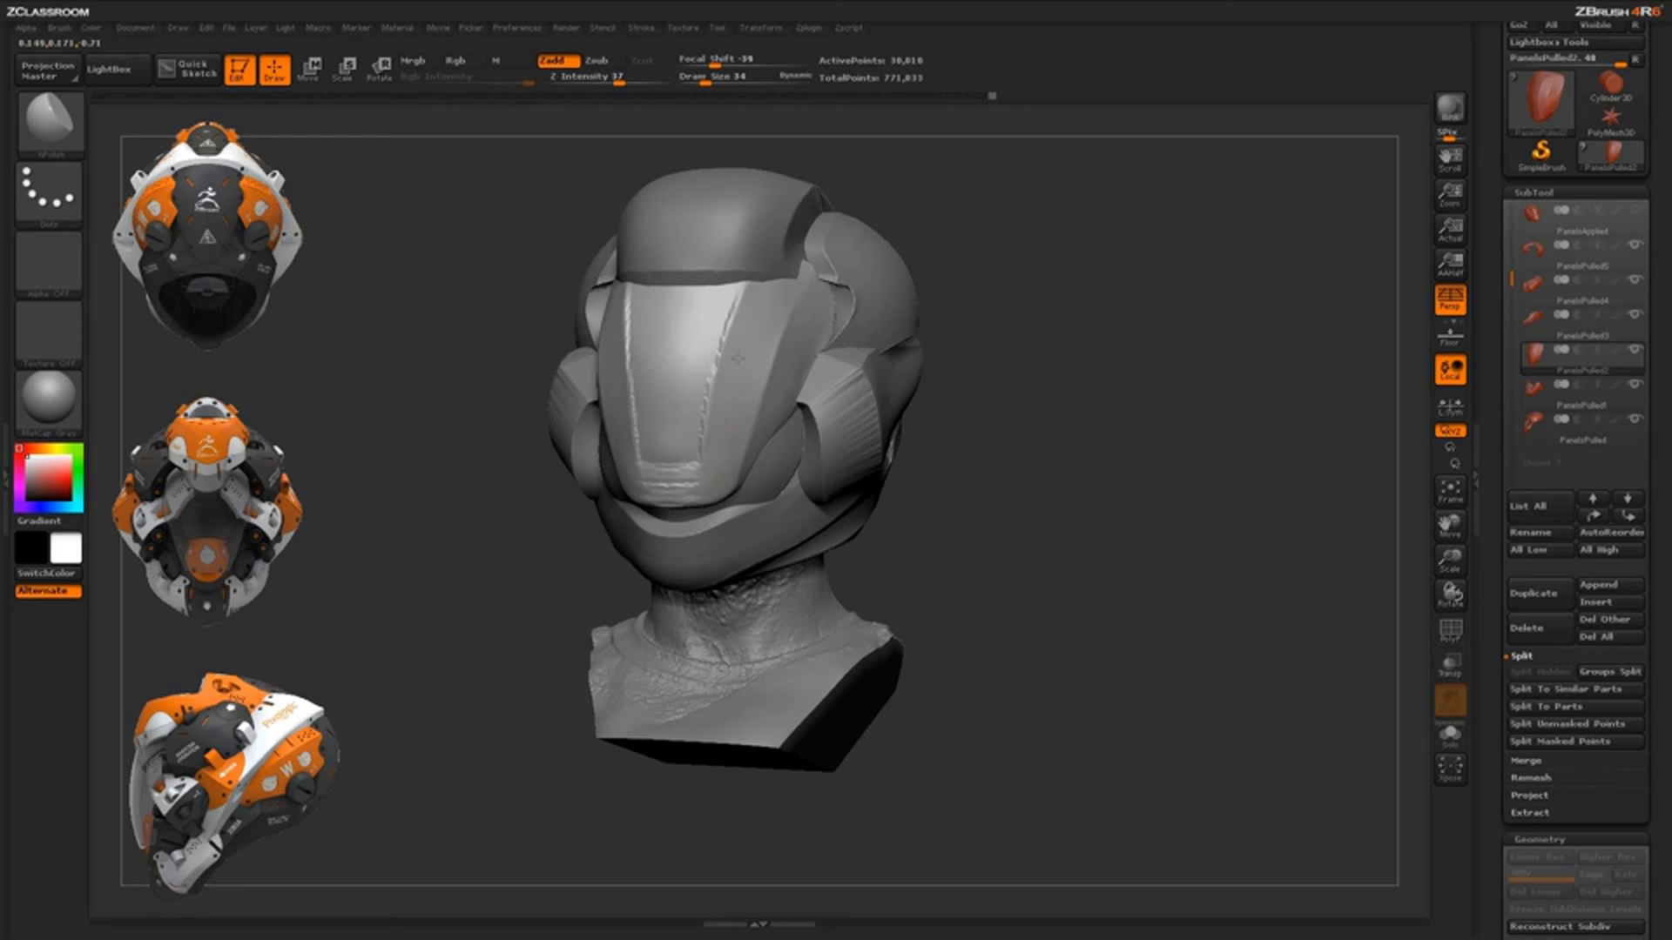
pyautogui.moveTo(1096, 366); pyautogui.dragTo(1122, 532)
pyautogui.moveTo(1121, 533); pyautogui.dragTo(1091, 674)
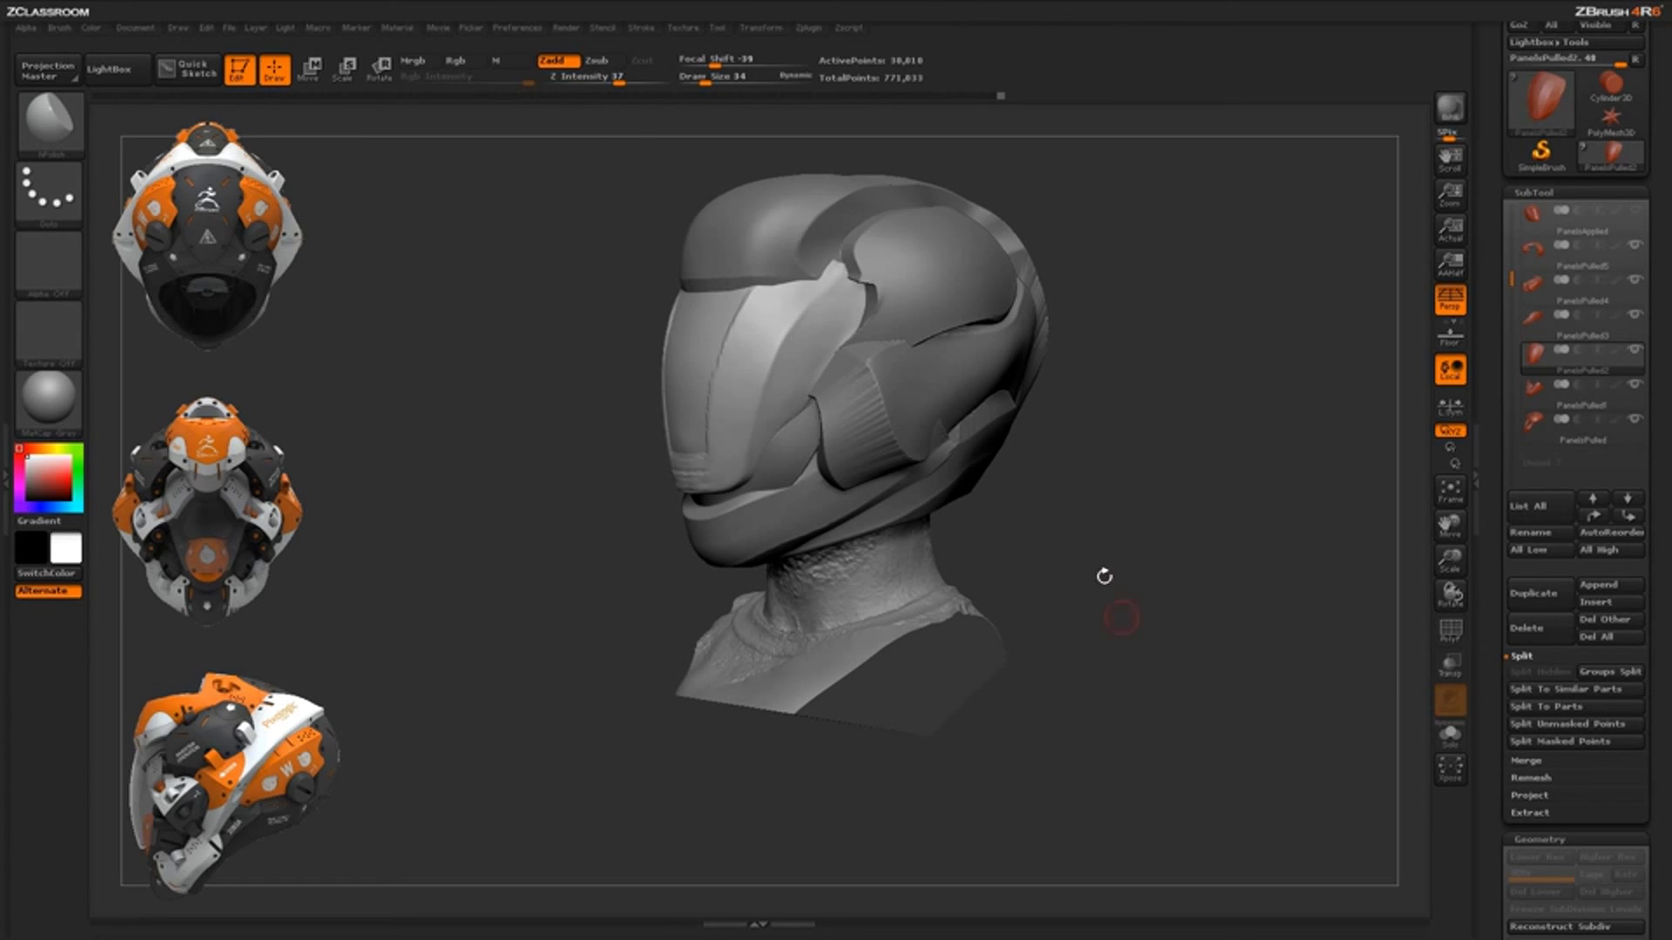
pyautogui.moveTo(1123, 575); pyautogui.dragTo(1087, 559)
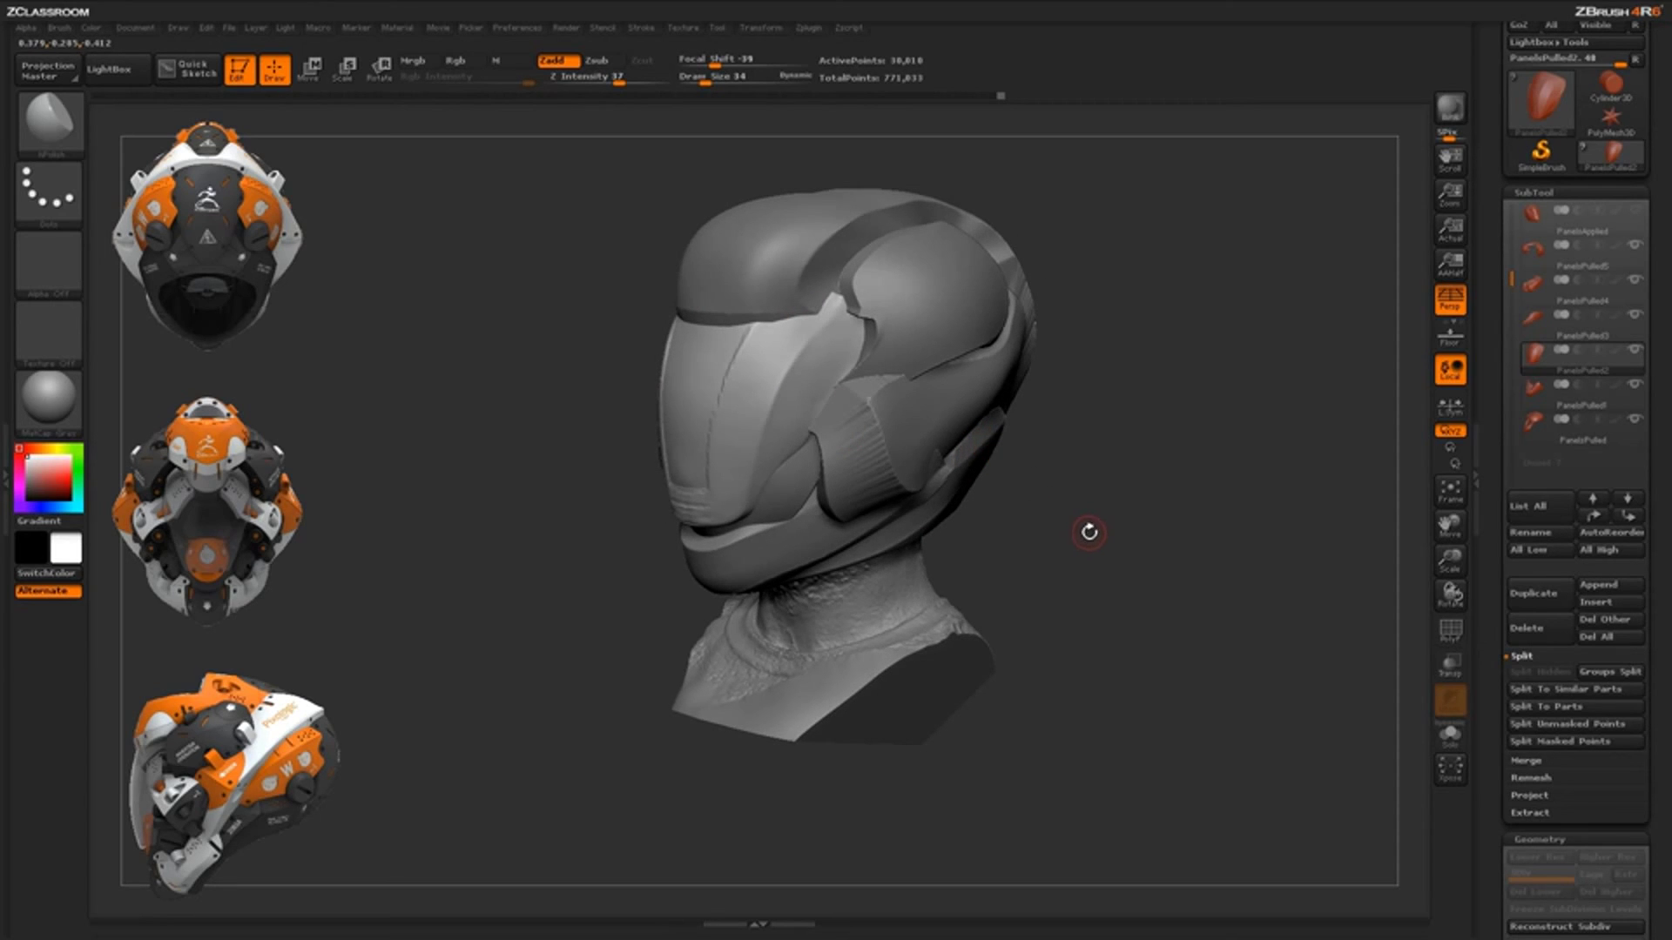
# Switch to the Pinch brush and display the polygon wireframe of the faceplate in a close-up view
pyautogui.press('b')
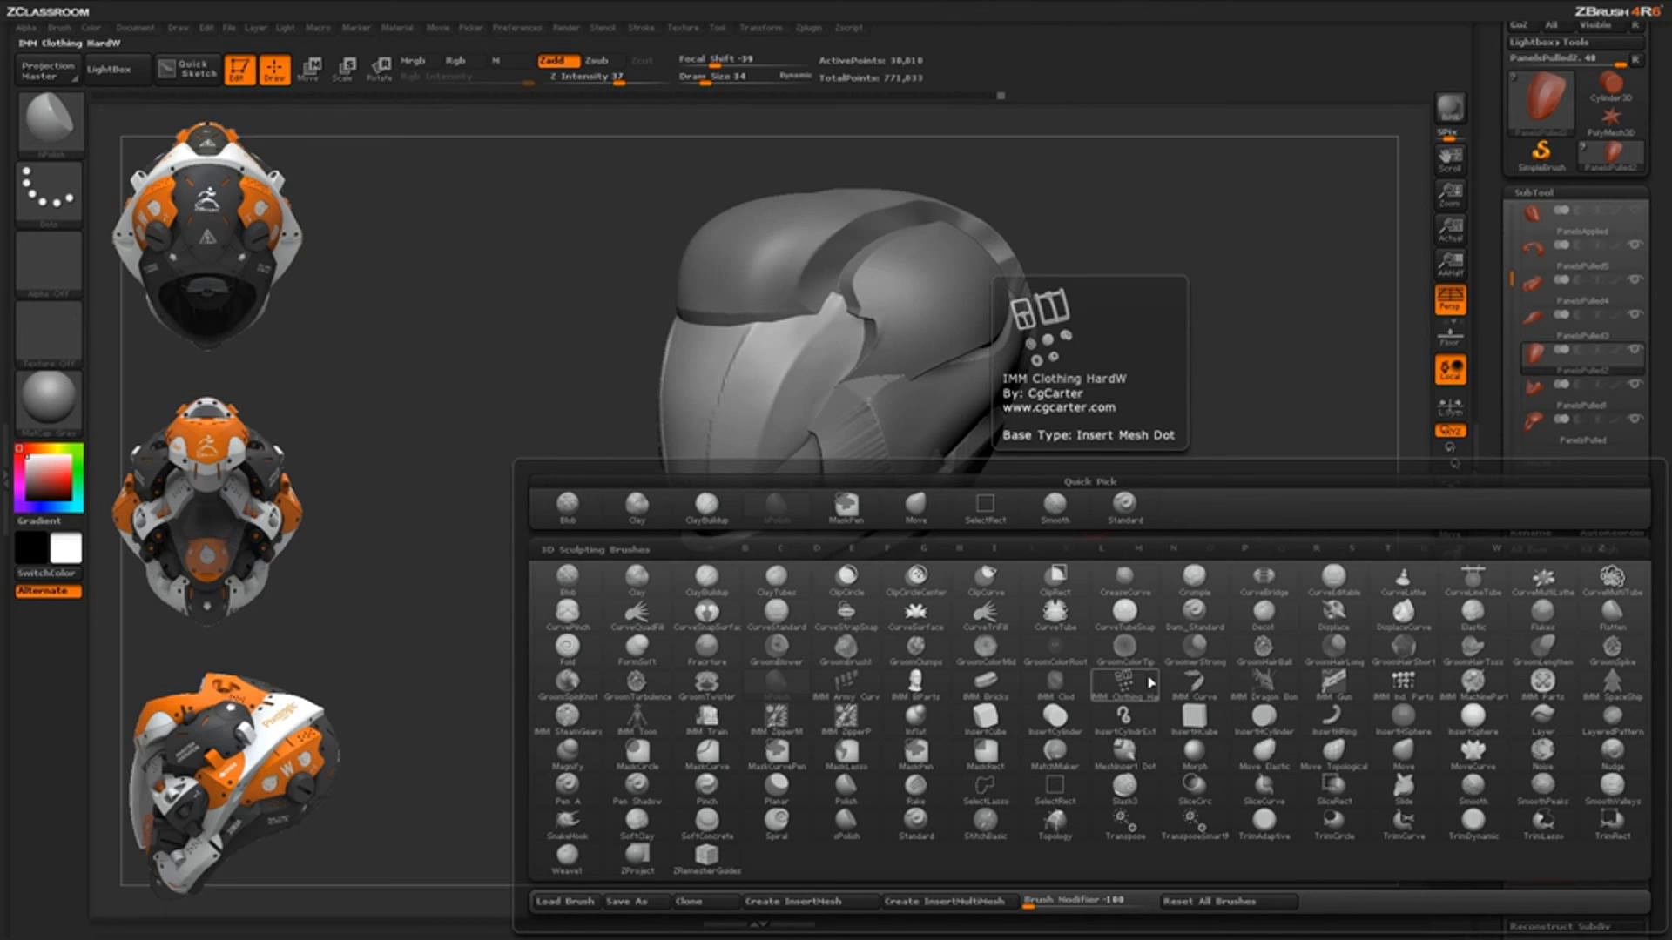
pyautogui.press('p')
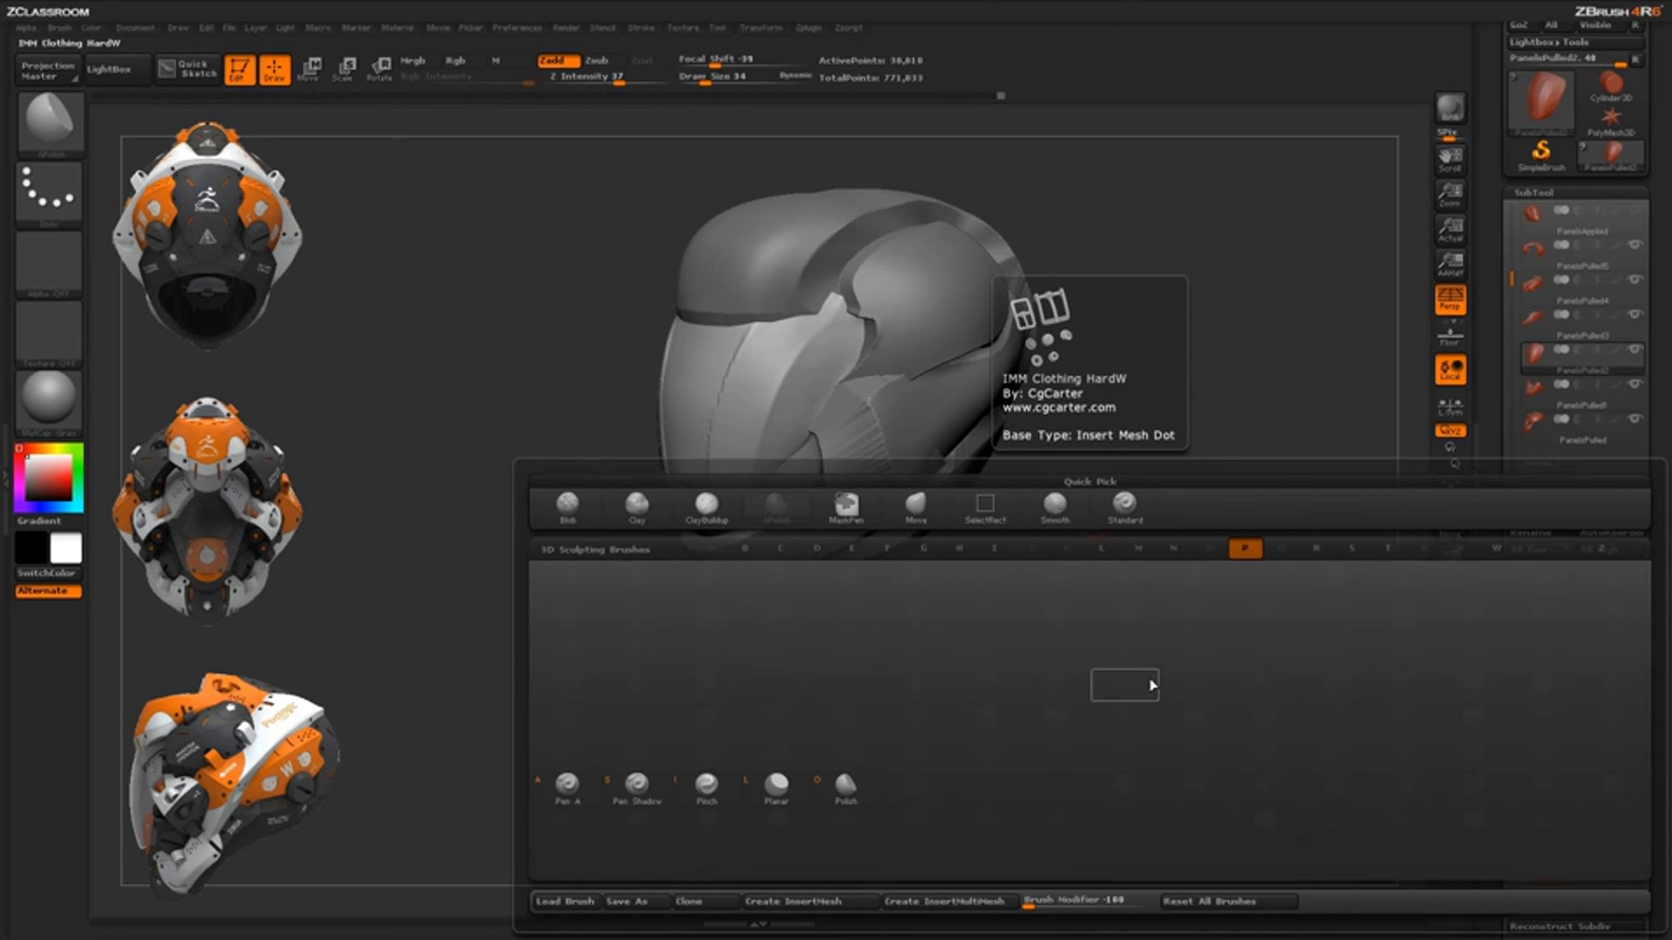
pyautogui.click(701, 795)
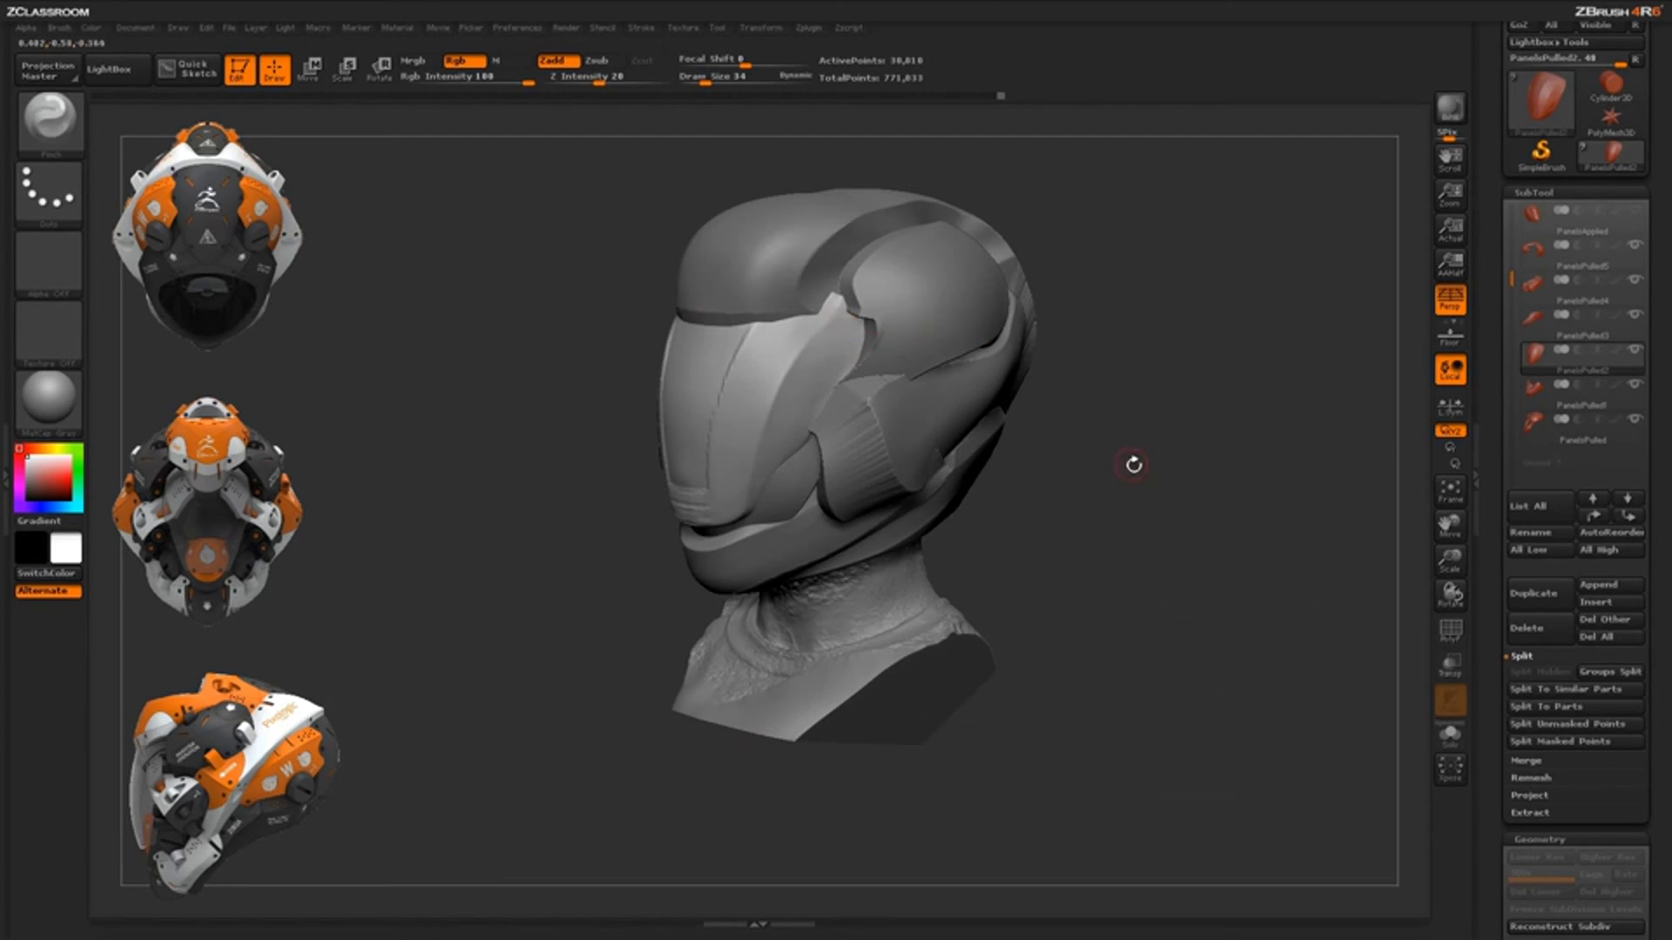
pyautogui.keyDown('alt'); pyautogui.moveTo(1133, 465); pyautogui.dragTo(1132, 631); pyautogui.keyUp('alt')
pyautogui.keyDown('alt'); pyautogui.moveTo(1138, 467); pyautogui.dragTo(1115, 615); pyautogui.keyUp('alt')
pyautogui.click(1446, 637)
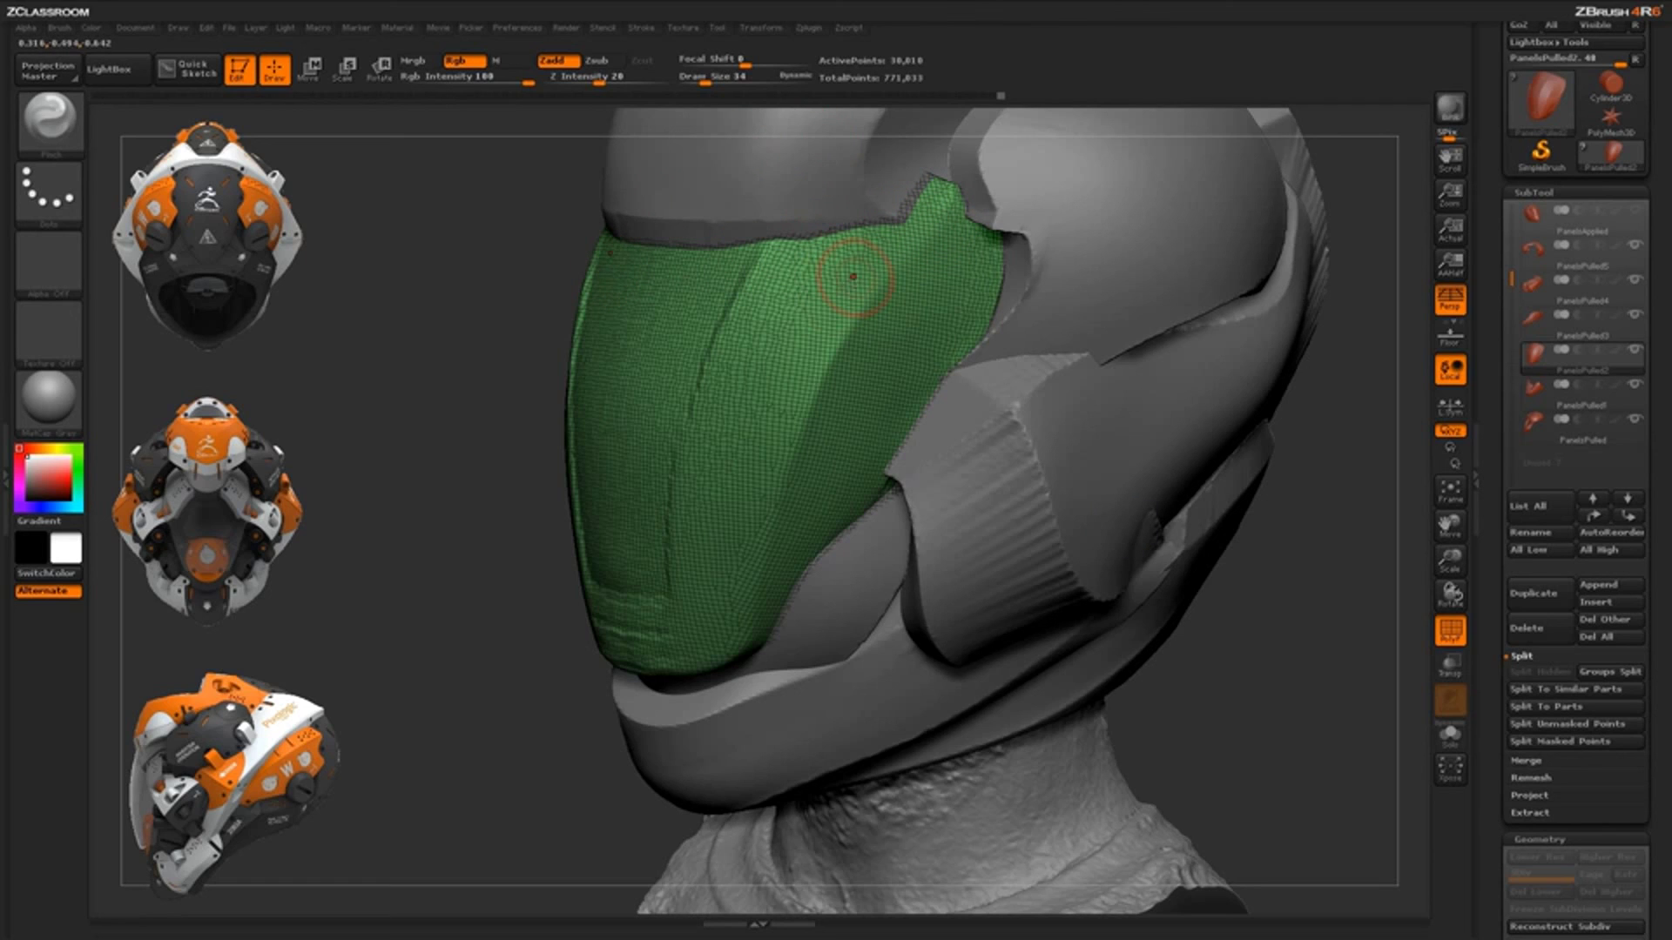
# Try a Pinch stroke along the ridge between the faceplate's two side planes
pyautogui.moveTo(943, 197)
pyautogui.mouseDown()
pyautogui.moveTo(838, 329)
pyautogui.moveTo(754, 523)
pyautogui.mouseUp()
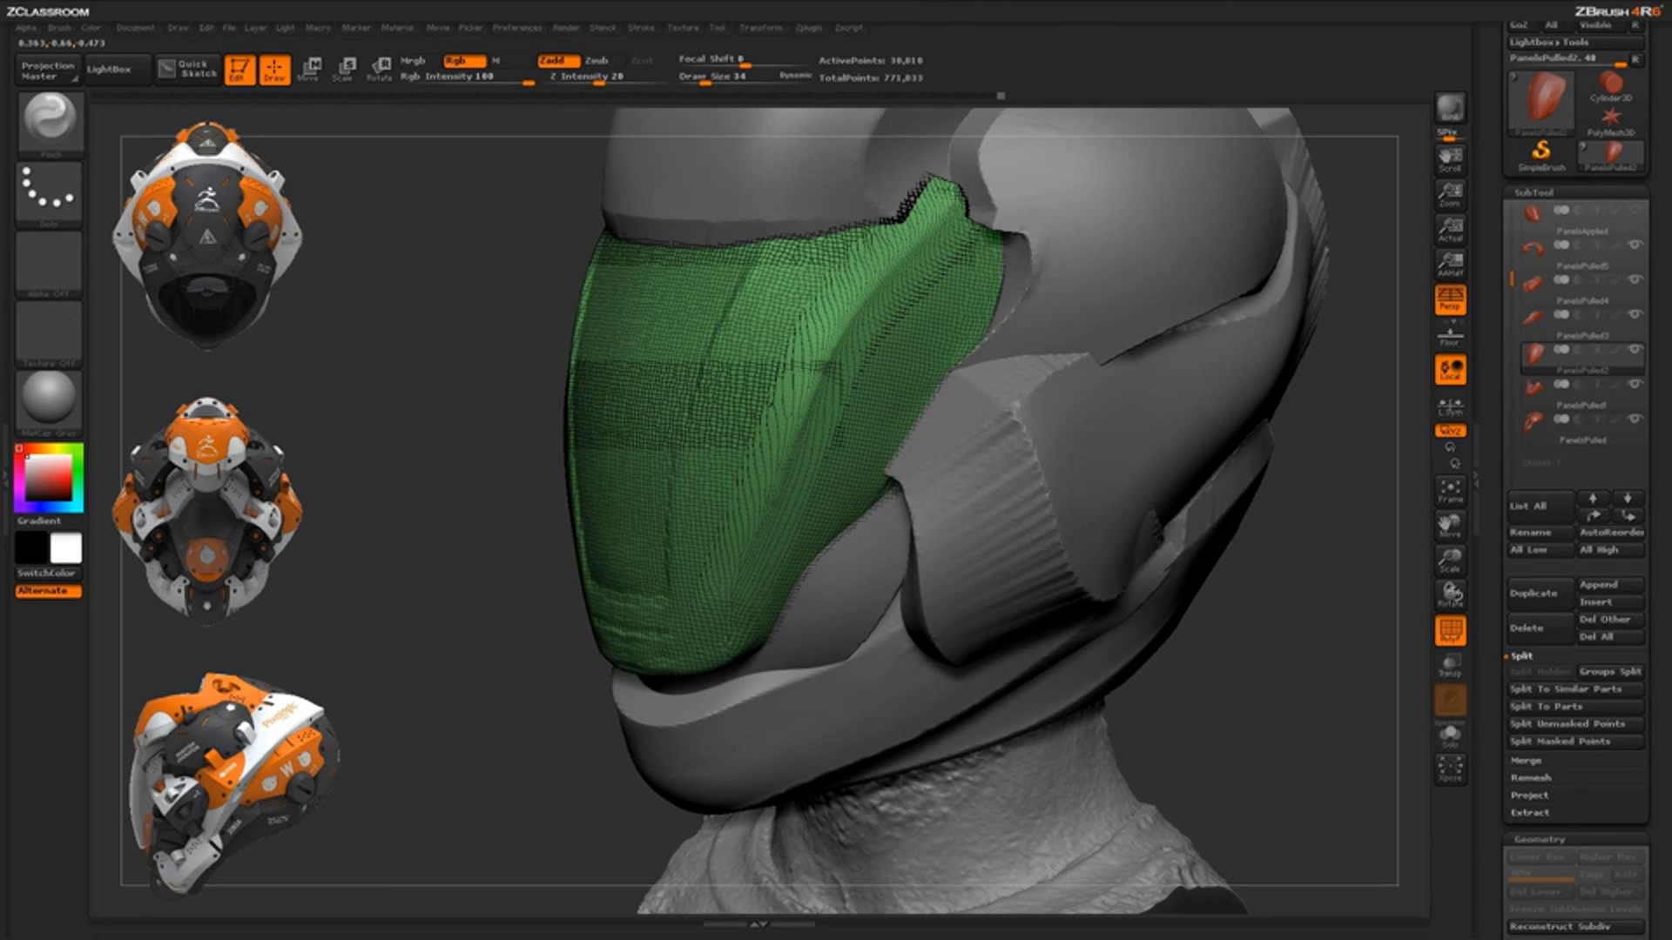
pyautogui.moveTo(1198, 627)
pyautogui.mouseDown()
pyautogui.moveTo(1253, 613)
pyautogui.moveTo(1287, 740)
pyautogui.moveTo(1194, 728)
pyautogui.mouseUp()
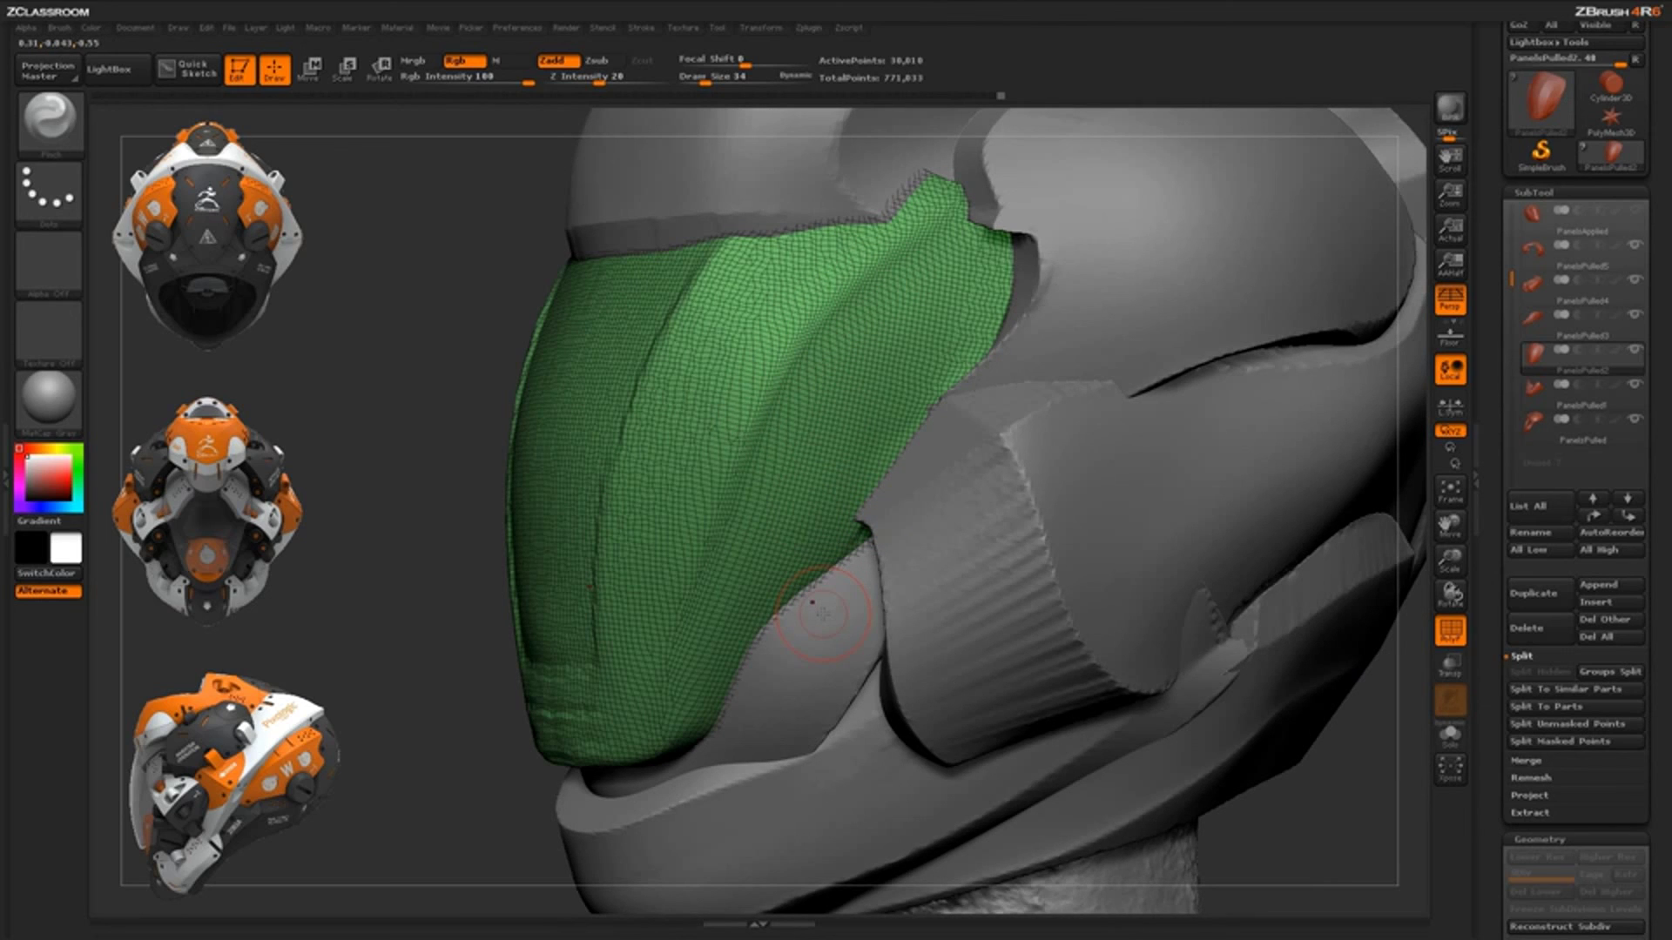
pyautogui.hotkey('ctrl', 'z')
# Hide the polygon wireframe and inspect the faceplate planes from three-quarter and front views
pyautogui.click(1452, 634)
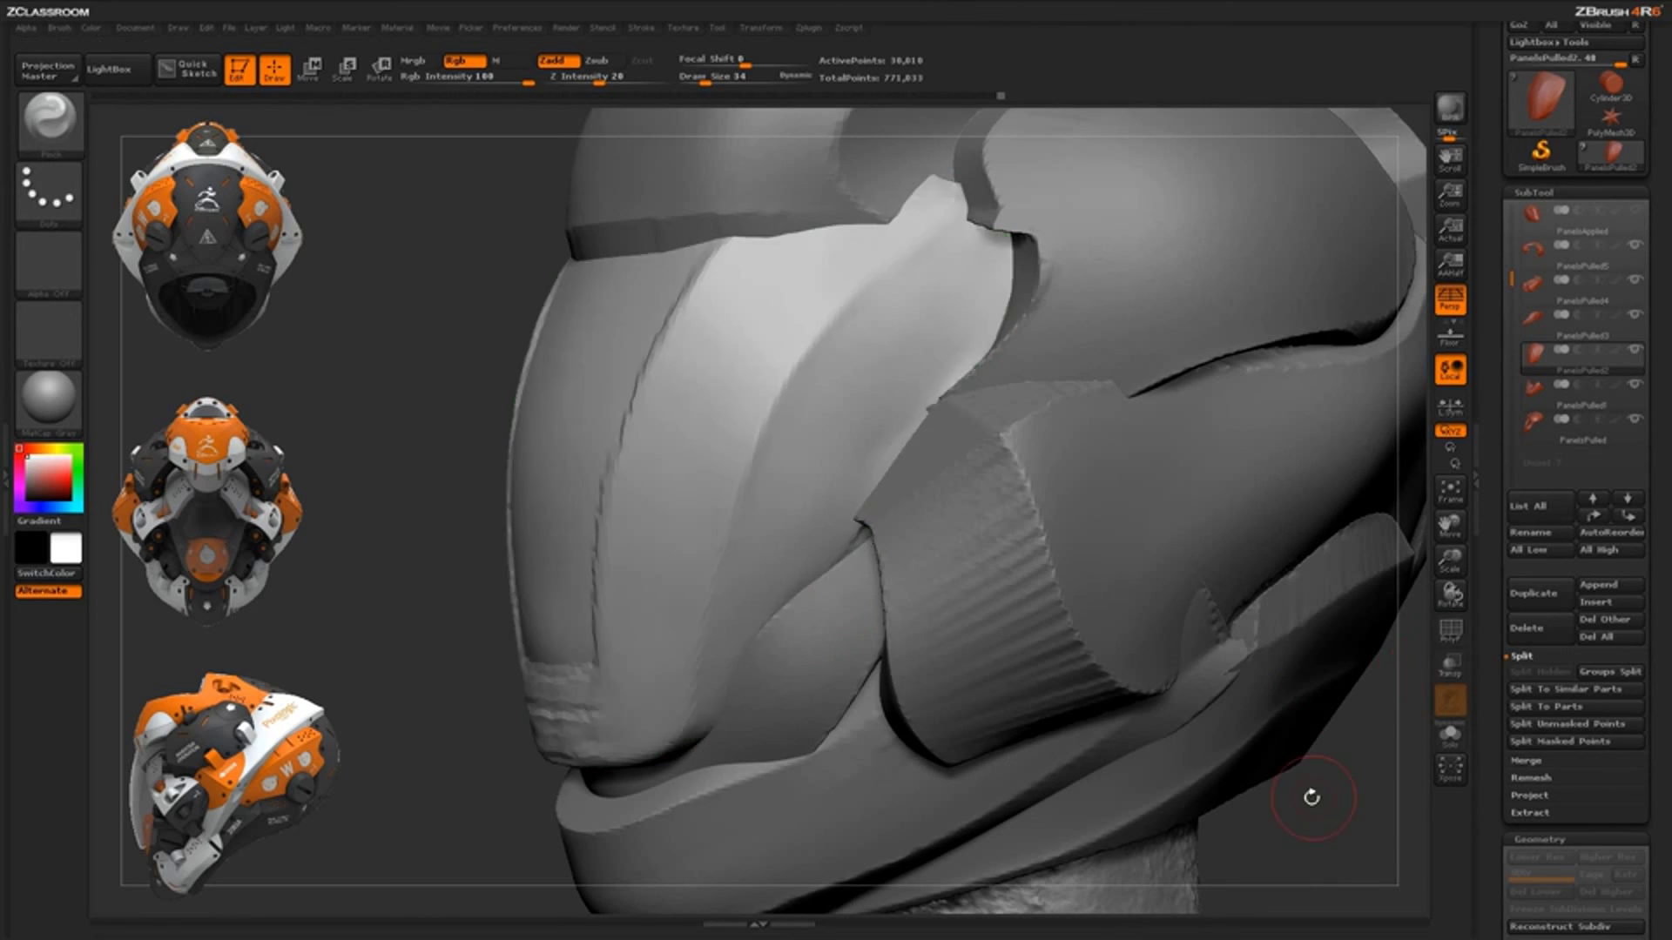
pyautogui.moveTo(1311, 798)
pyautogui.mouseDown()
pyautogui.moveTo(1327, 789)
pyautogui.moveTo(1304, 792)
pyautogui.moveTo(1307, 723)
pyautogui.mouseUp()
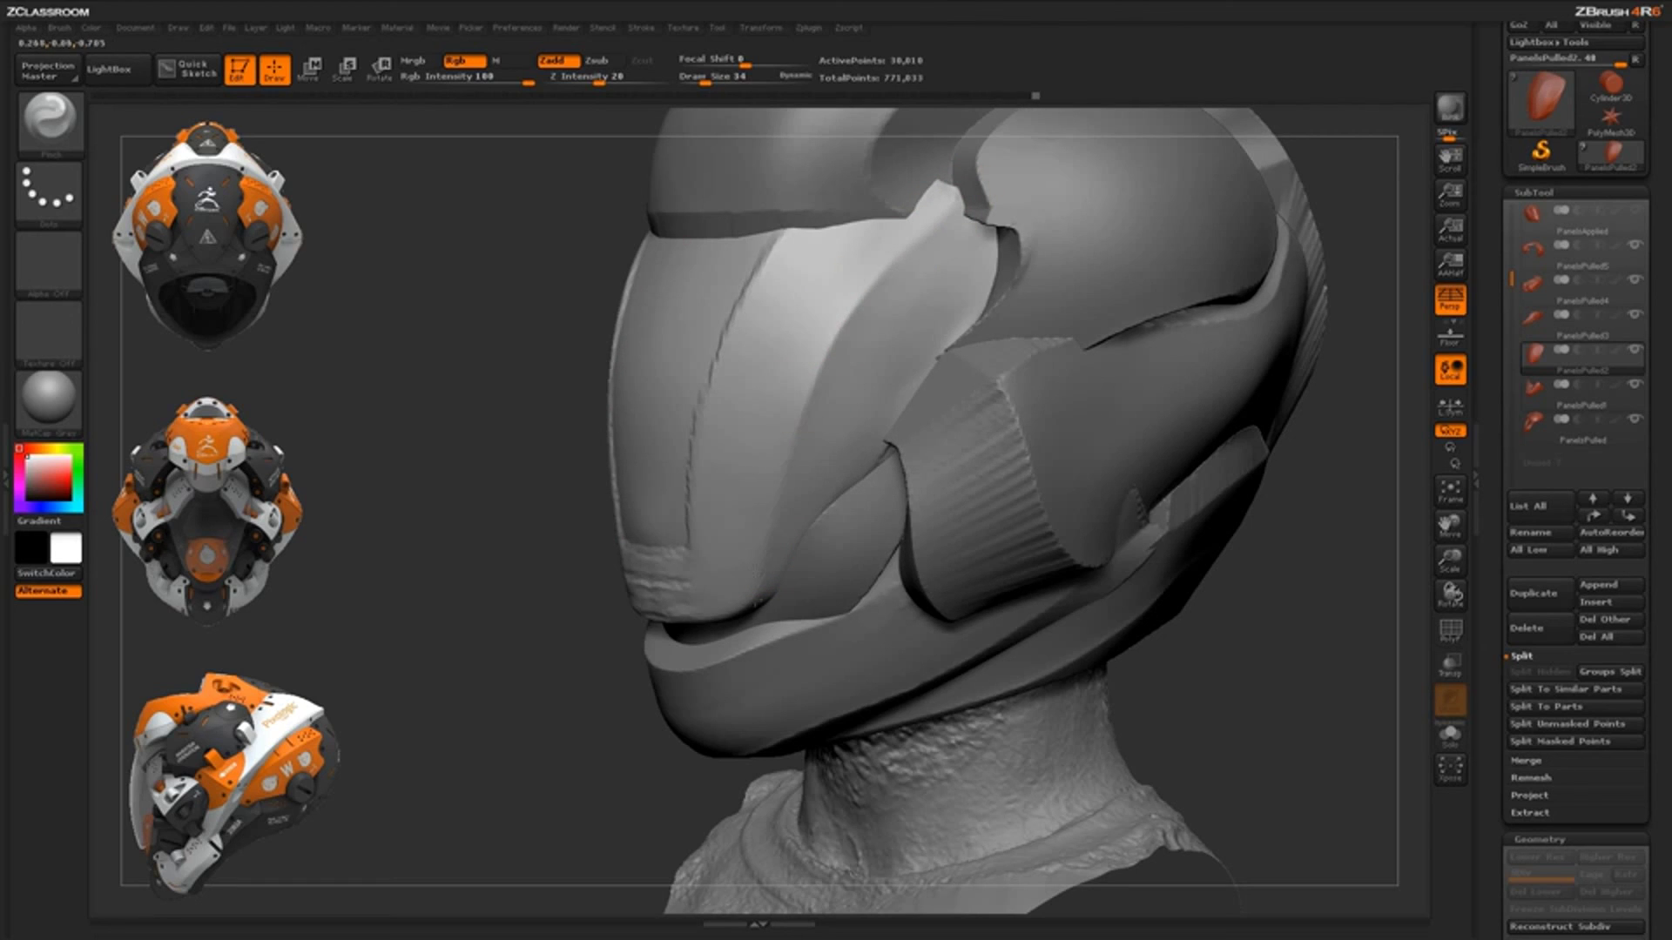
pyautogui.moveTo(1313, 567)
pyautogui.mouseDown()
pyautogui.moveTo(1283, 541)
pyautogui.moveTo(1241, 573)
pyautogui.moveTo(1010, 500)
pyautogui.mouseUp()
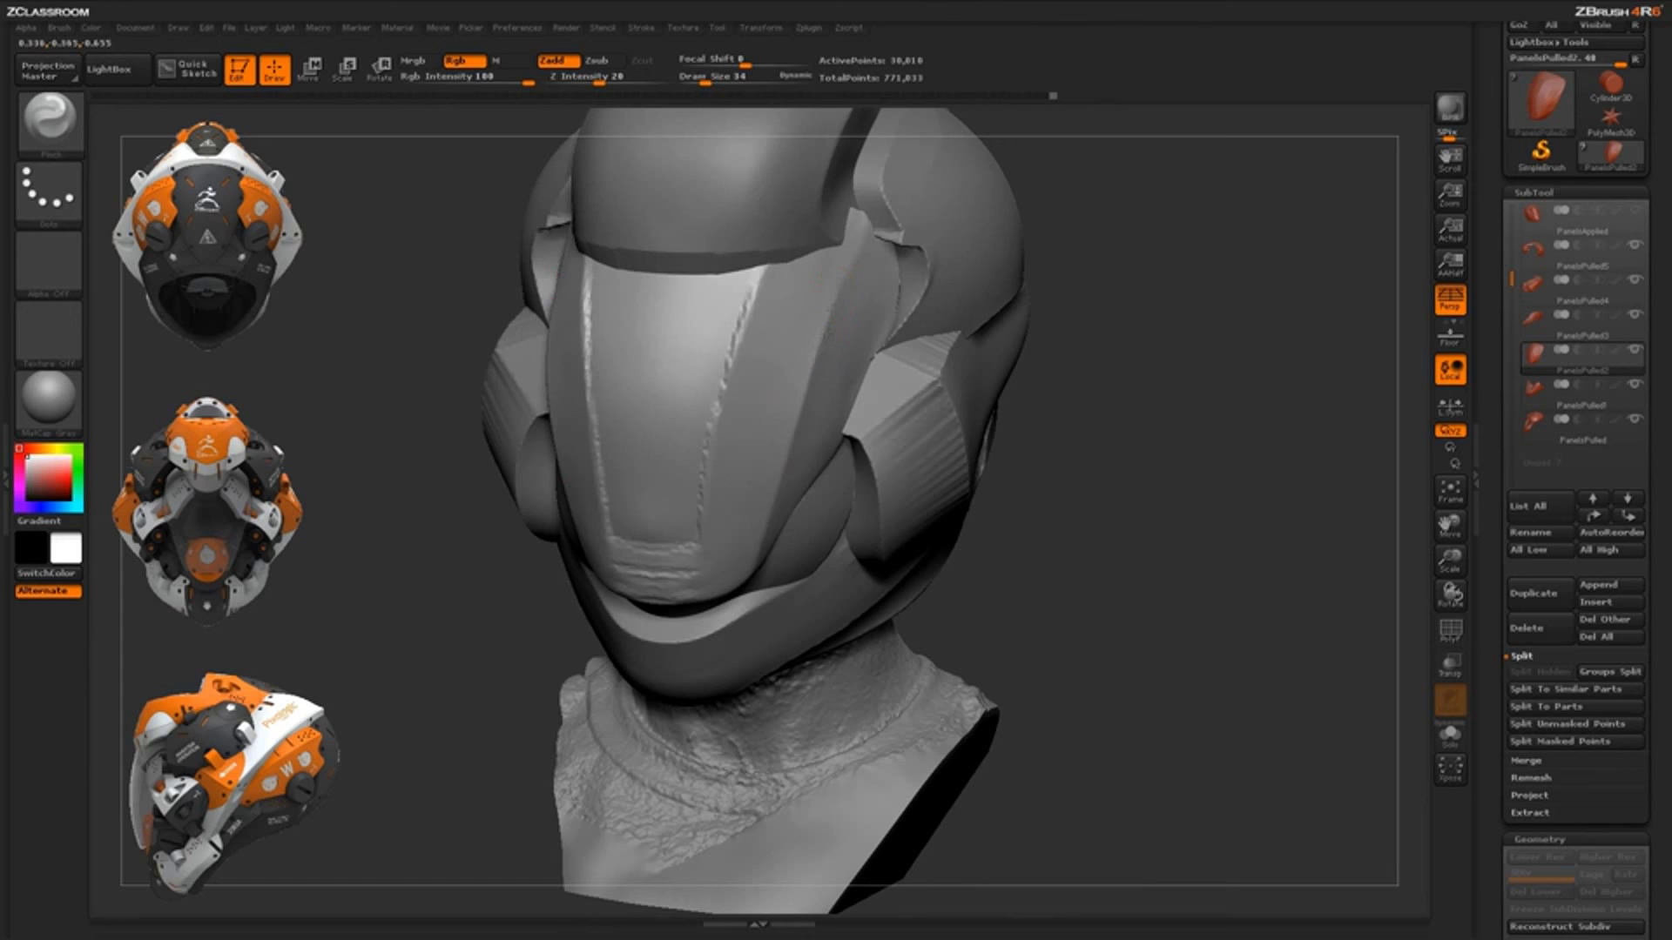
pyautogui.moveTo(1183, 379)
pyautogui.mouseDown()
pyautogui.moveTo(1023, 383)
pyautogui.moveTo(1045, 383)
pyautogui.mouseUp()
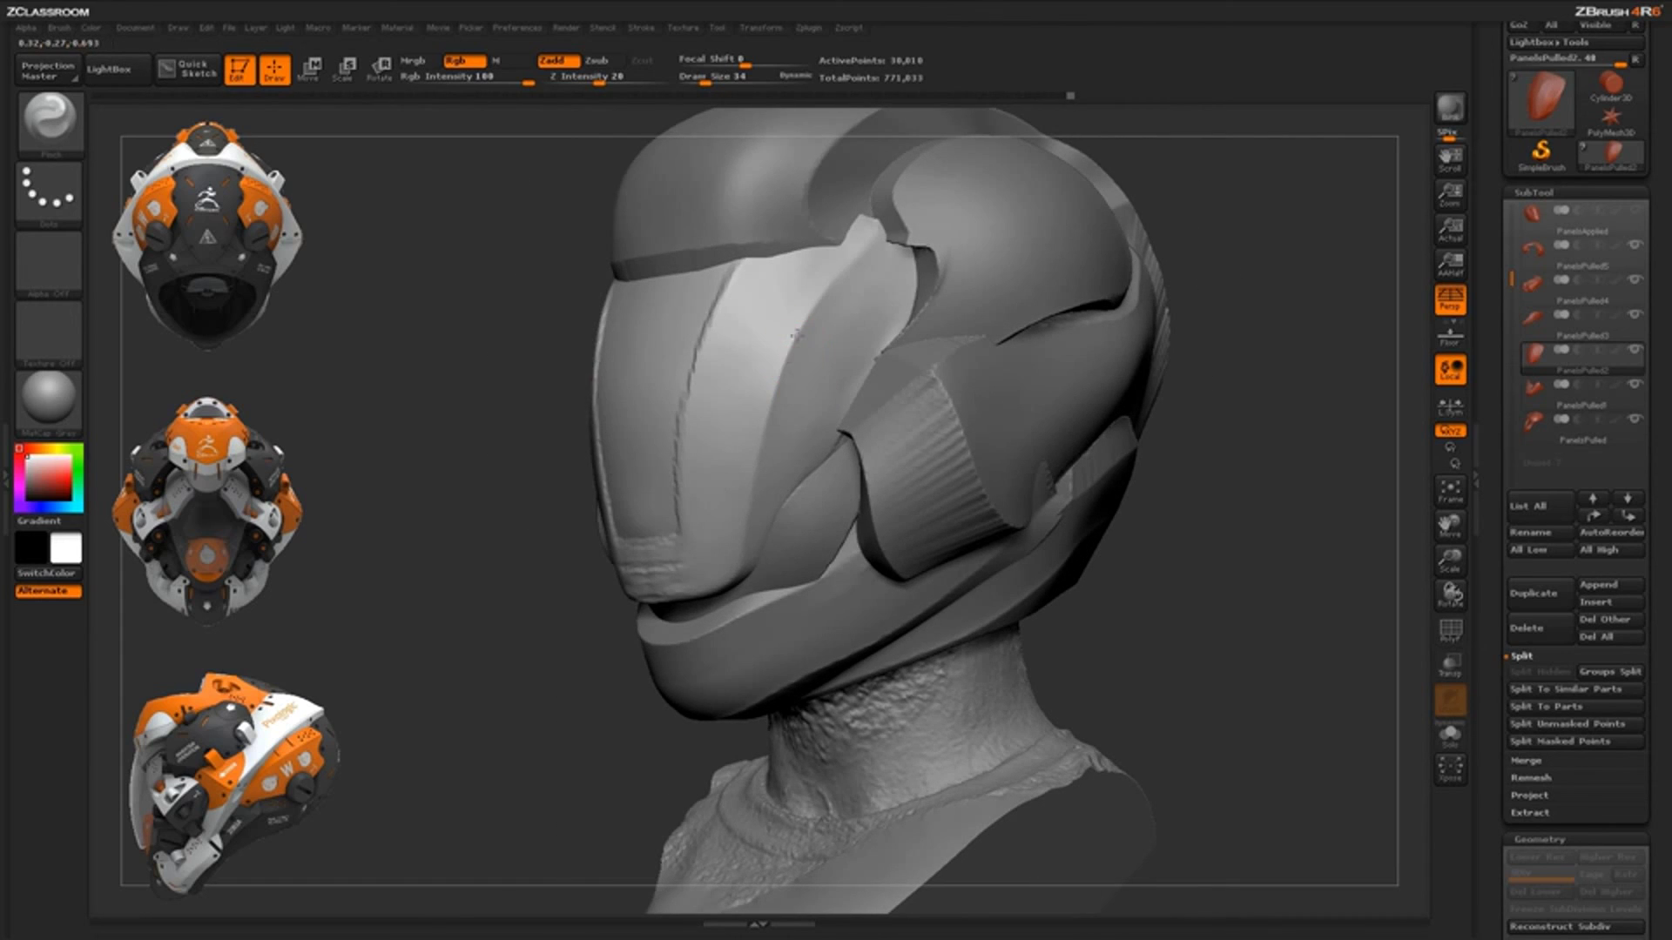
pyautogui.moveTo(1223, 610); pyautogui.dragTo(1358, 606)
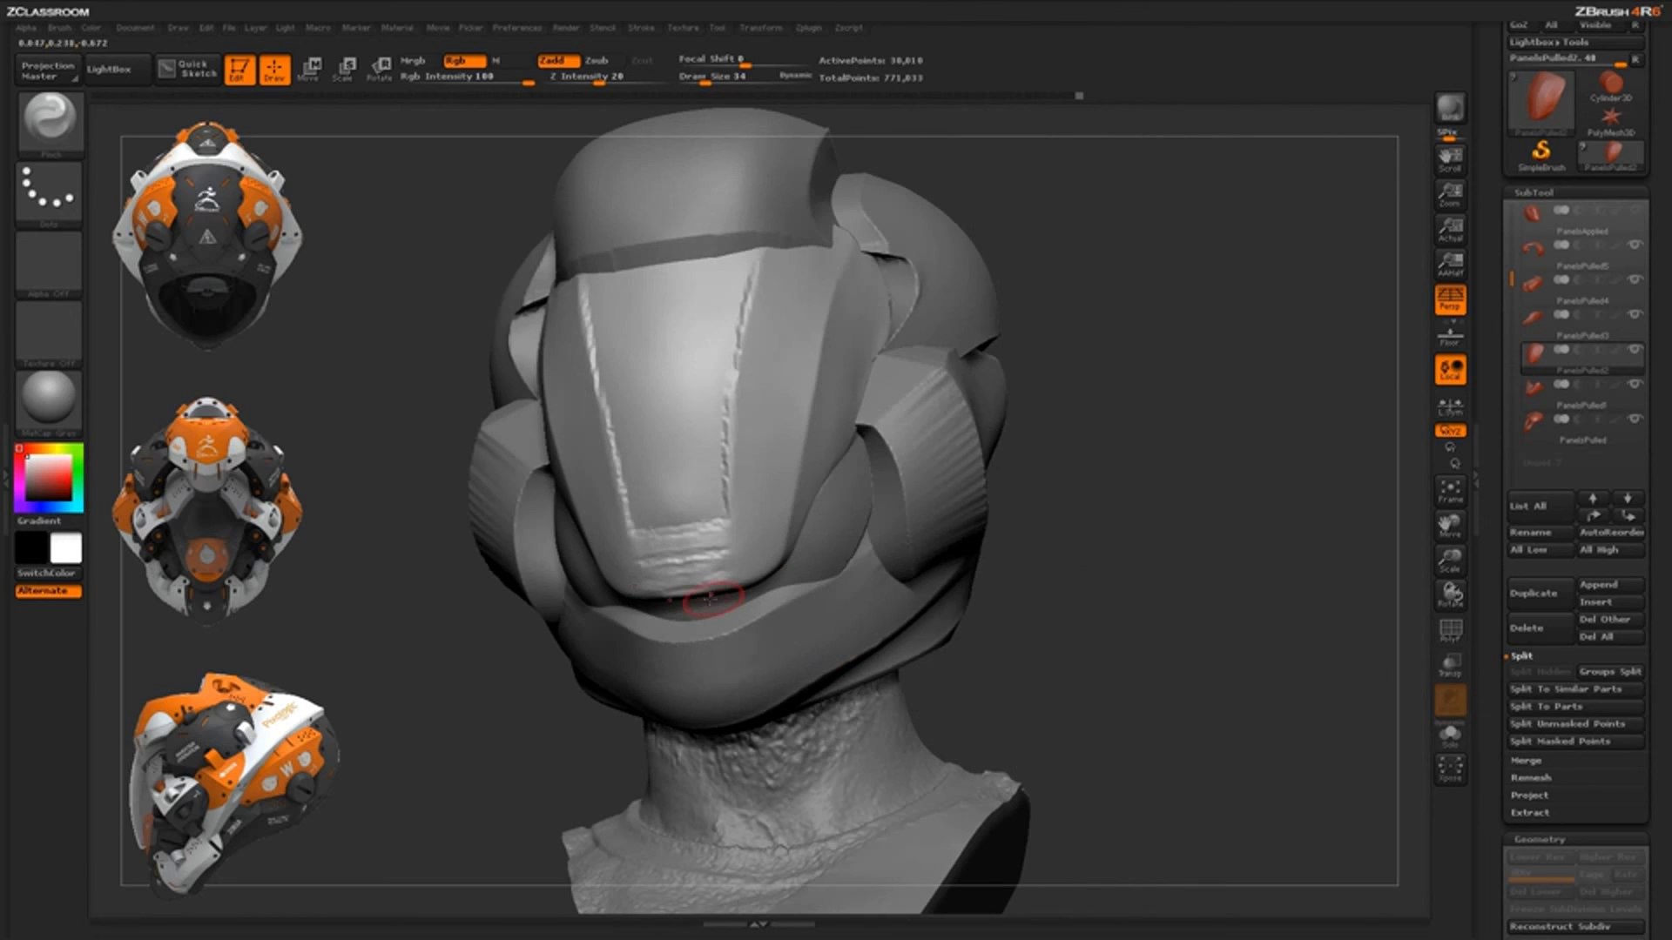
# Sharpen the faceplate's lower edge above the chin opening with short Pinch strokes
pyautogui.moveTo(642, 598); pyautogui.dragTo(668, 593)
pyautogui.moveTo(1027, 599); pyautogui.dragTo(1144, 585)
pyautogui.moveTo(664, 587); pyautogui.dragTo(687, 589)
pyautogui.moveTo(909, 602); pyautogui.dragTo(771, 601)
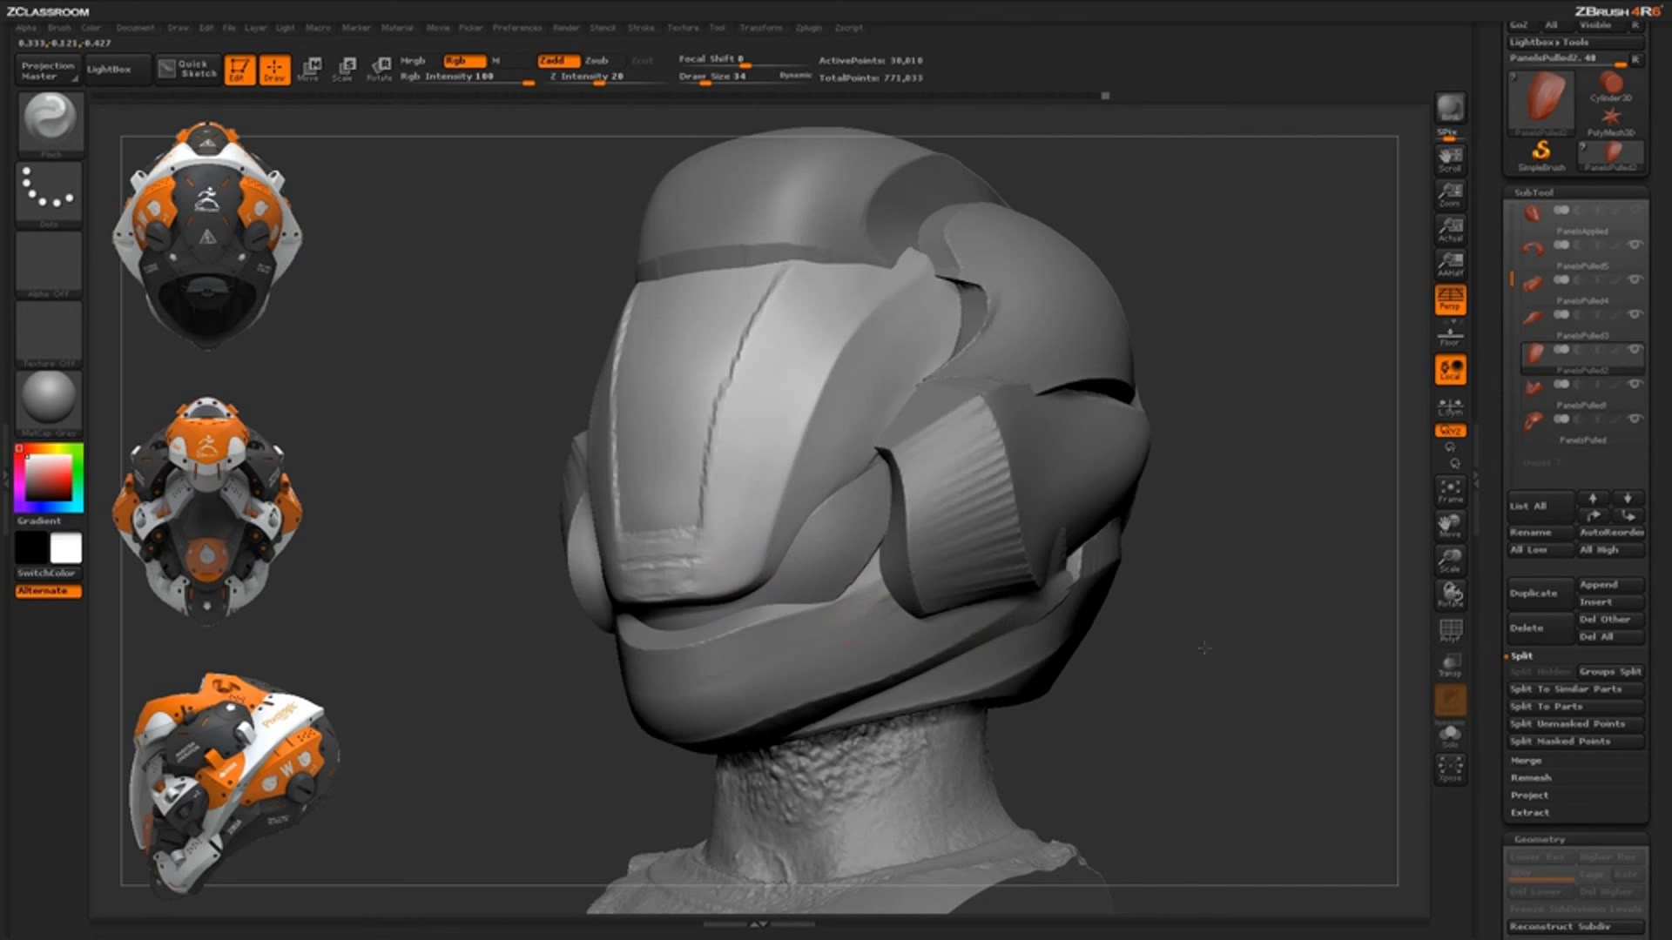
pyautogui.moveTo(1204, 647); pyautogui.dragTo(853, 598)
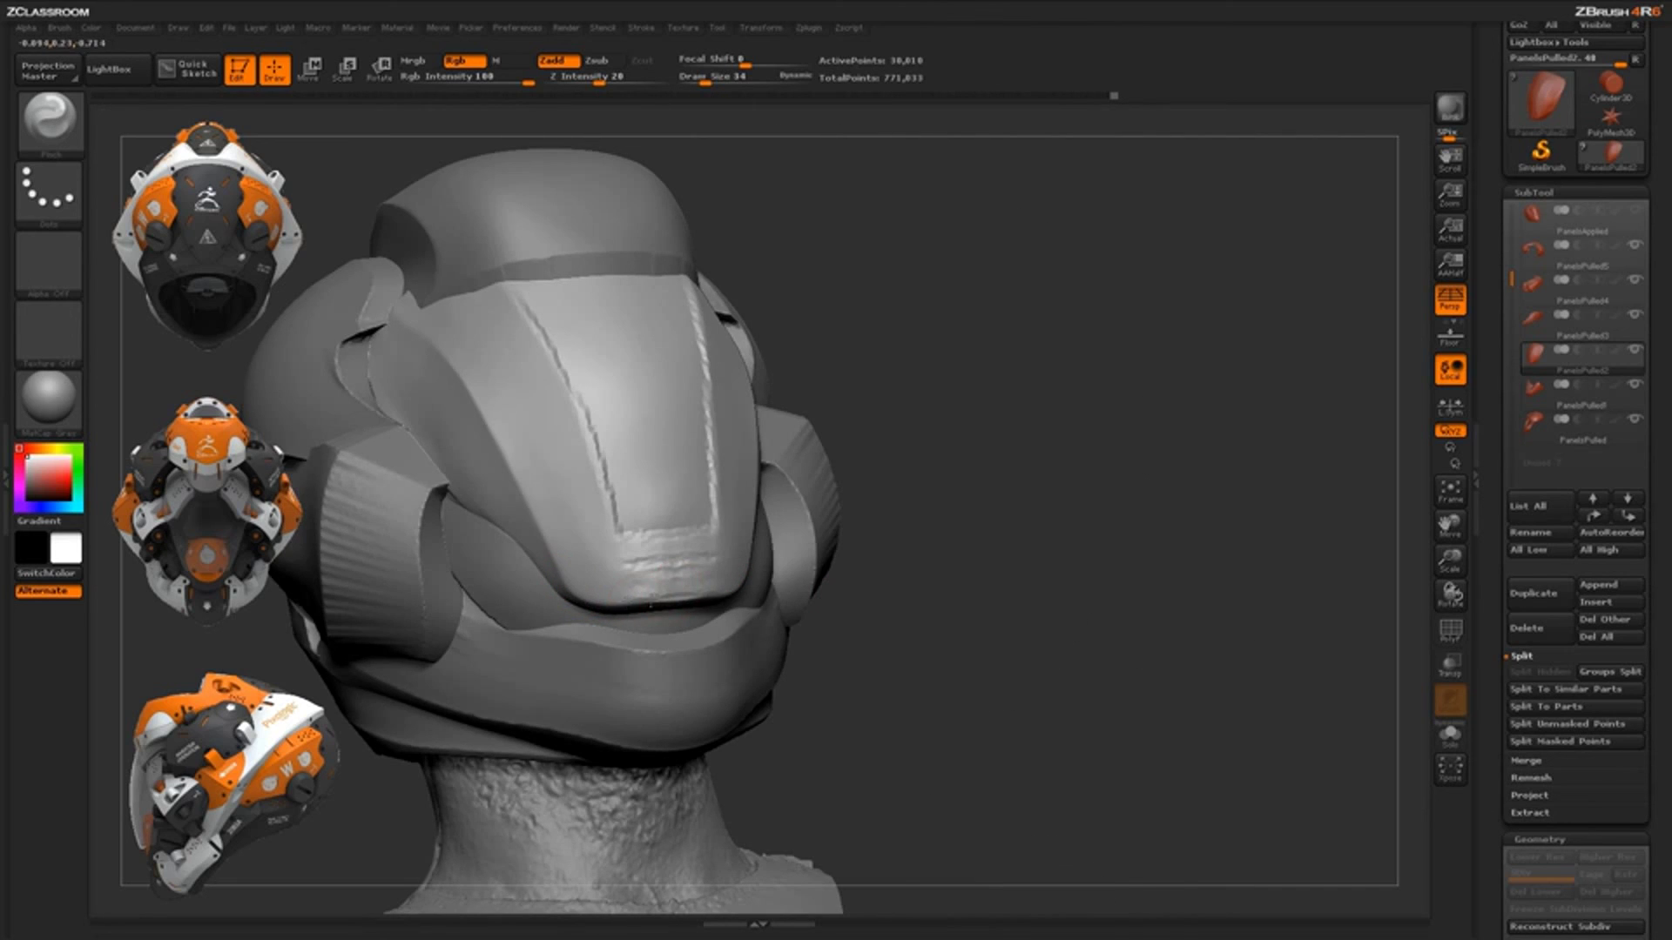
pyautogui.moveTo(650, 604); pyautogui.dragTo(688, 602)
pyautogui.moveTo(1058, 615); pyautogui.dragTo(697, 601)
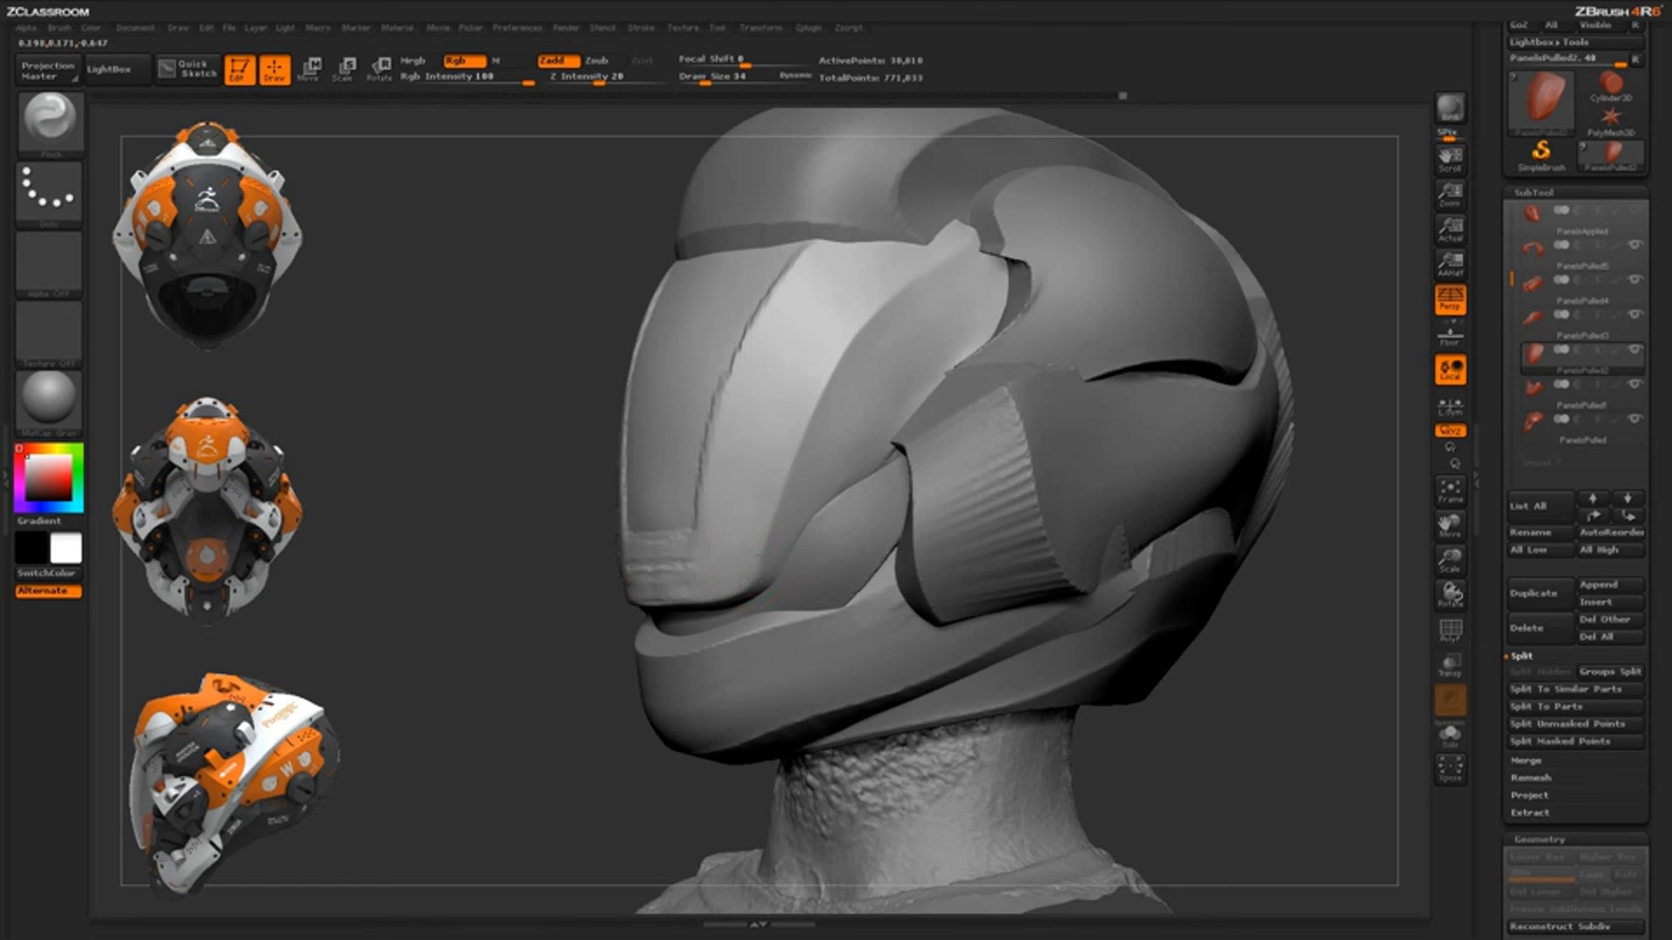
# Pinch the ridge between the faceplate's two side planes from the lower cheek up to the pointed upper tip
pyautogui.moveTo(787, 493)
pyautogui.mouseDown()
pyautogui.moveTo(862, 325)
pyautogui.moveTo(958, 248)
pyautogui.mouseUp()
pyautogui.moveTo(1268, 619); pyautogui.dragTo(1315, 637)
pyautogui.moveTo(958, 260); pyautogui.dragTo(961, 230)
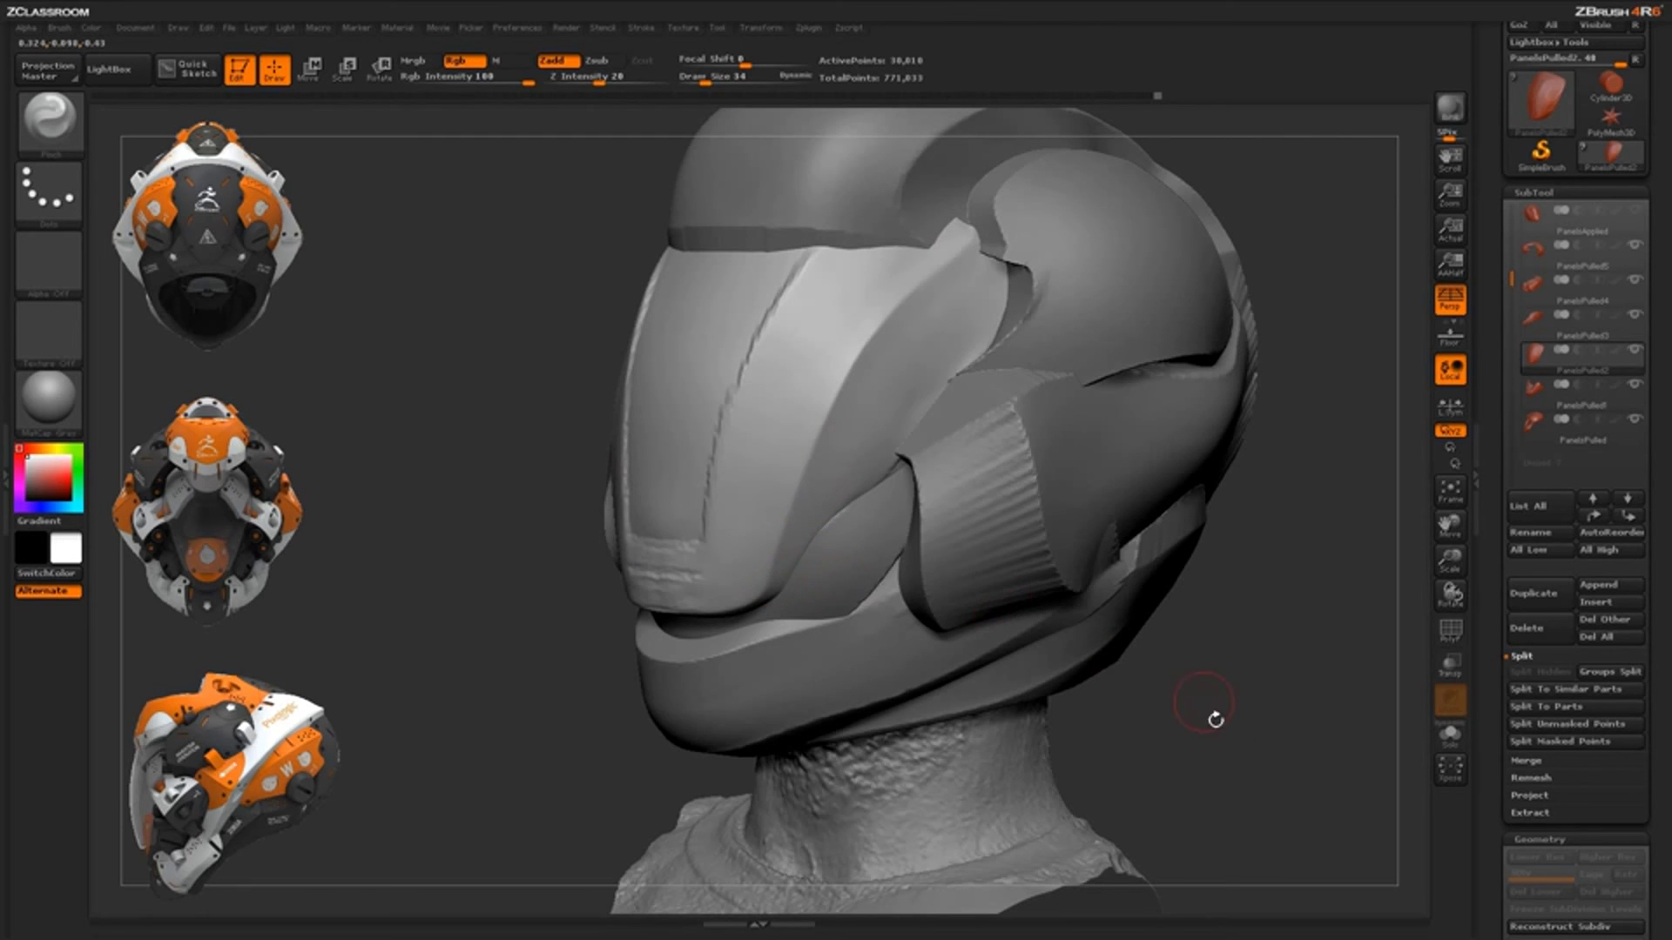
pyautogui.keyDown('alt'); pyautogui.moveTo(1215, 720); pyautogui.dragTo(1205, 667); pyautogui.keyUp('alt')
pyautogui.moveTo(1106, 646)
pyautogui.mouseDown()
pyautogui.moveTo(1207, 661)
pyautogui.moveTo(1090, 643)
pyautogui.moveTo(1094, 697)
pyautogui.mouseUp()
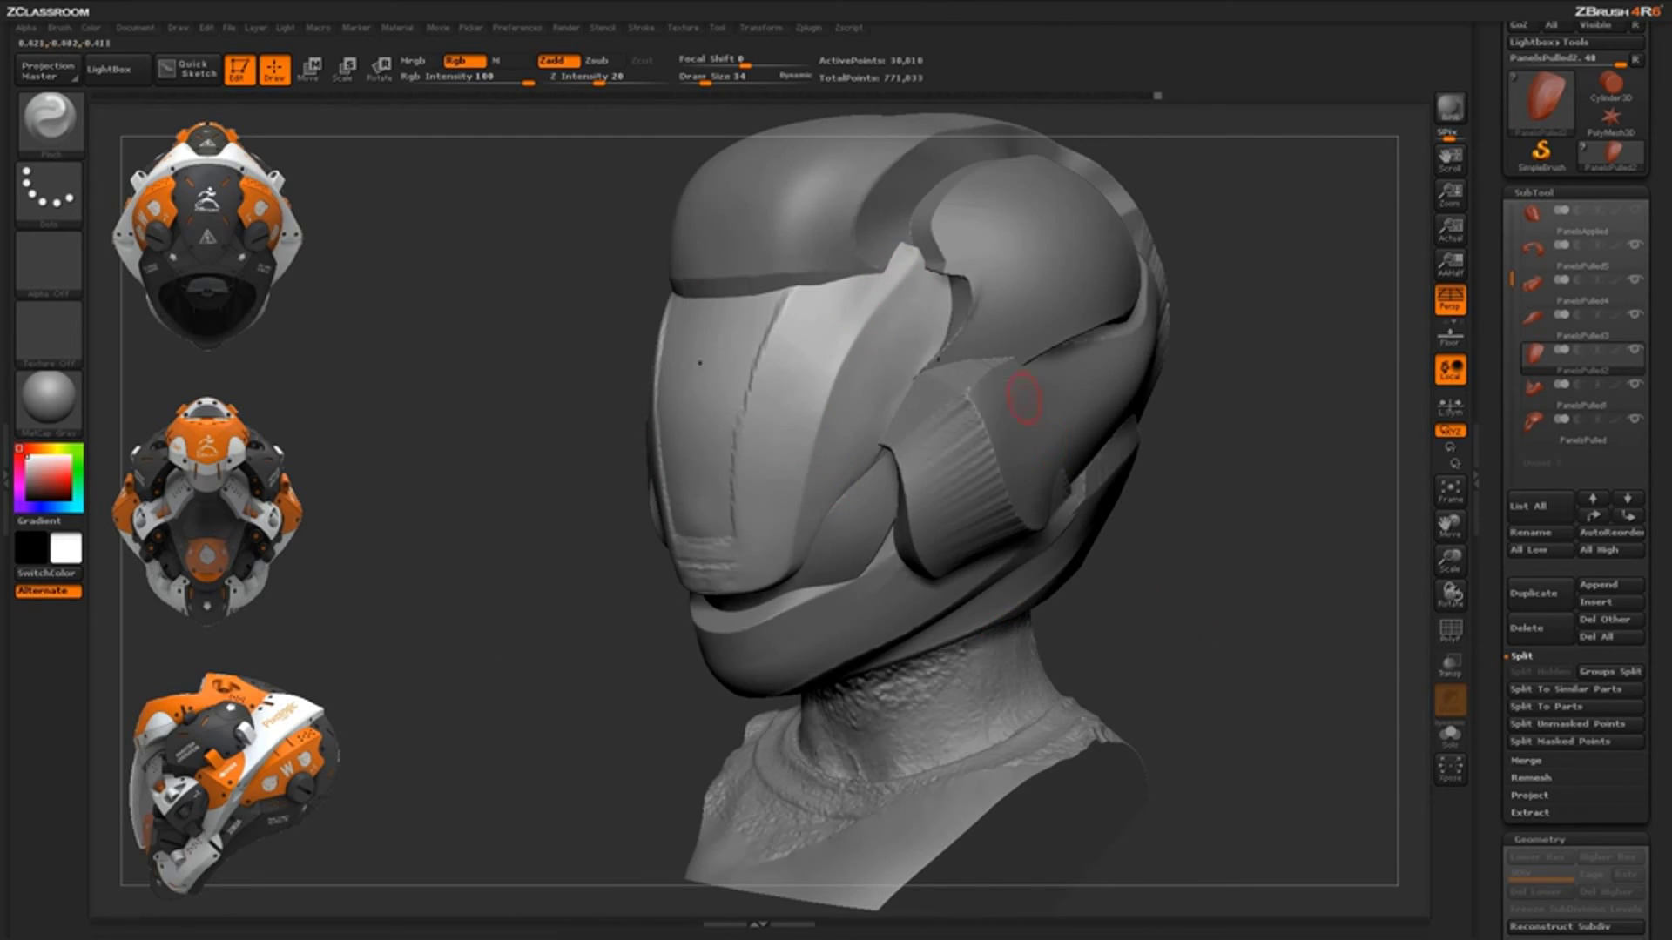
pyautogui.moveTo(1106, 555); pyautogui.dragTo(1049, 554)
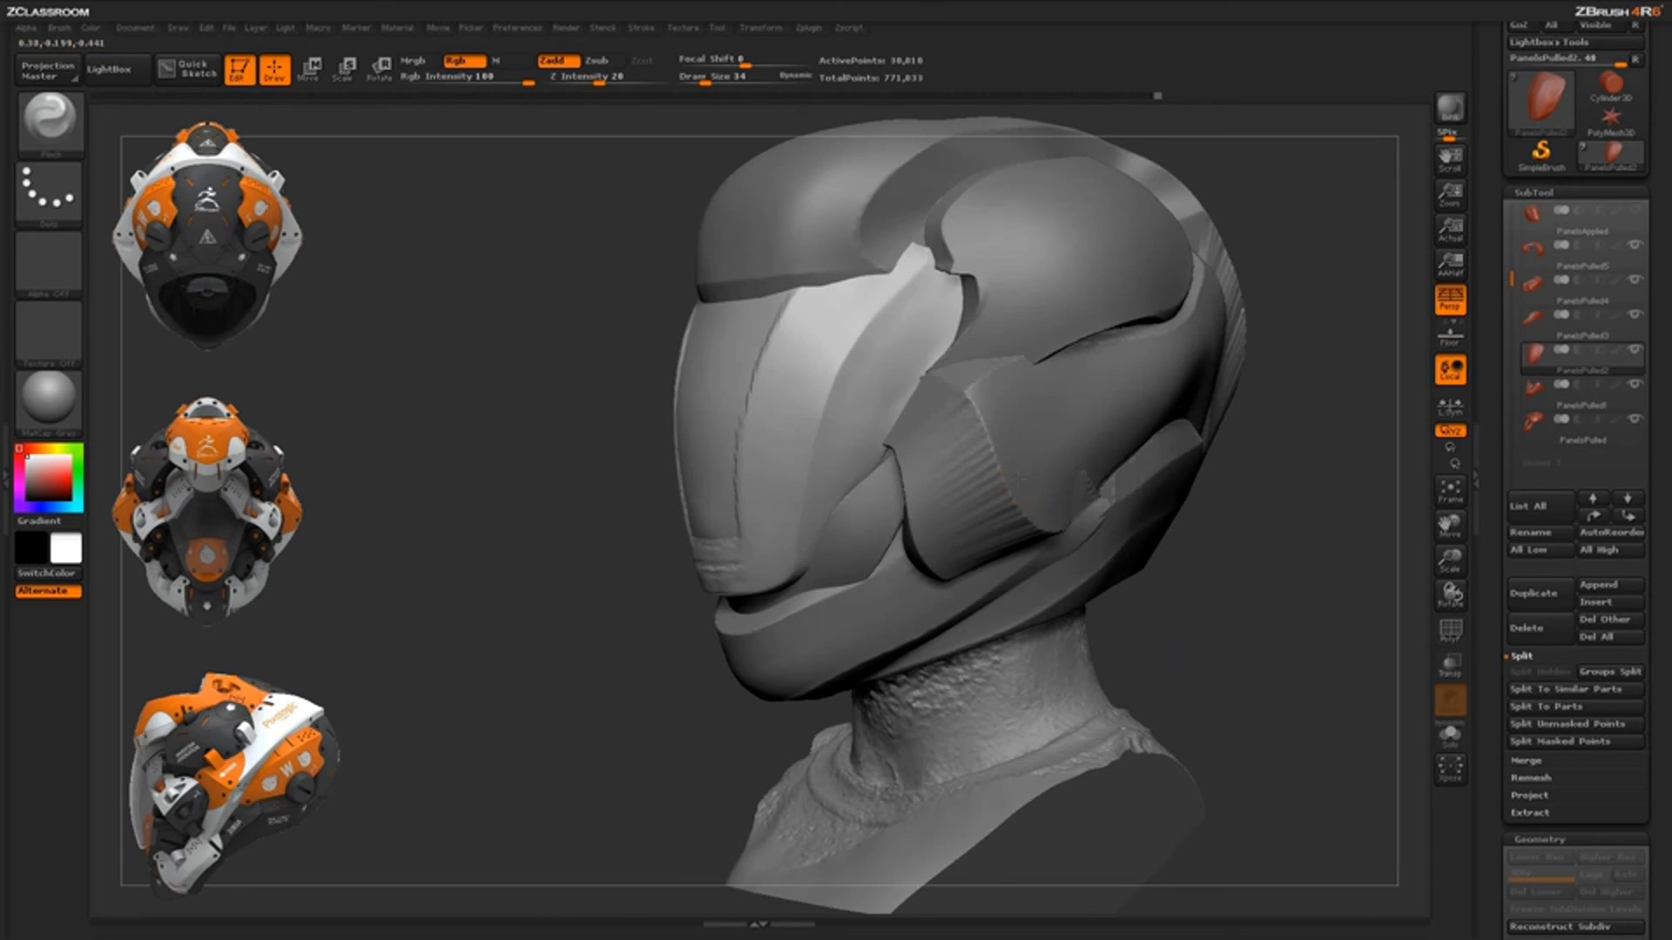
# Make the PanelsPulled4 side panel the active SubTool and pinch the curved edge beside its ribbed cheek face
pyautogui.keyDown('alt'); pyautogui.click(976, 408); pyautogui.keyUp('alt')
pyautogui.moveTo(979, 411)
pyautogui.mouseDown()
pyautogui.moveTo(970, 395)
pyautogui.moveTo(1045, 532)
pyautogui.mouseUp()
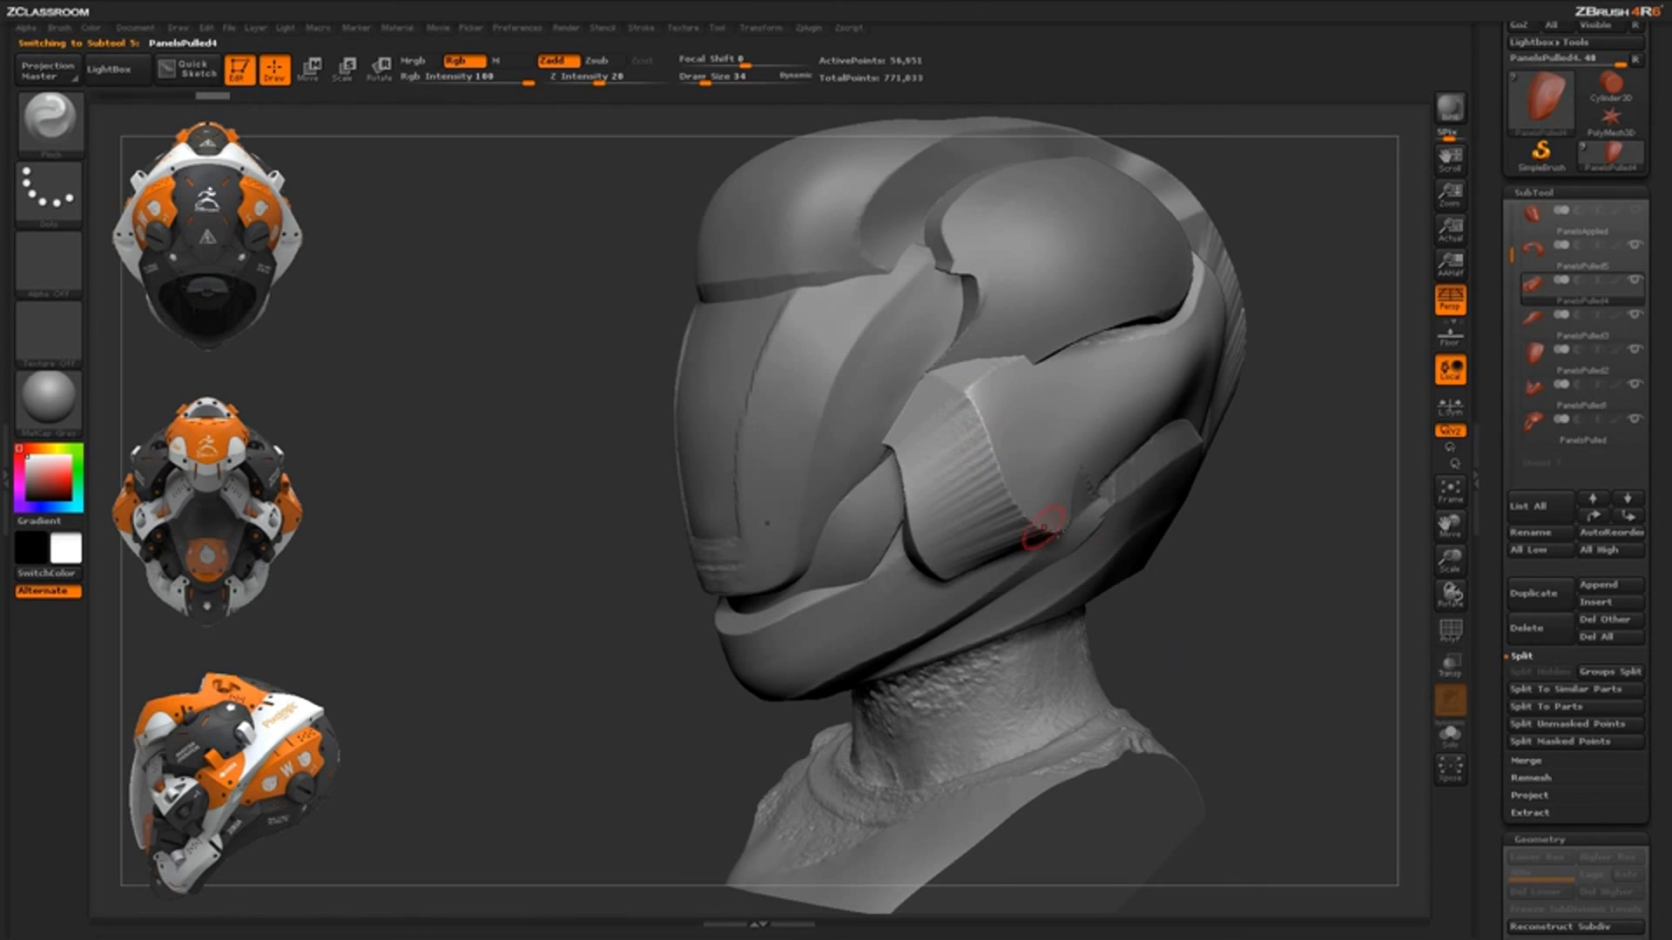
pyautogui.moveTo(1195, 629); pyautogui.dragTo(1058, 601)
pyautogui.moveTo(983, 402); pyautogui.dragTo(998, 455)
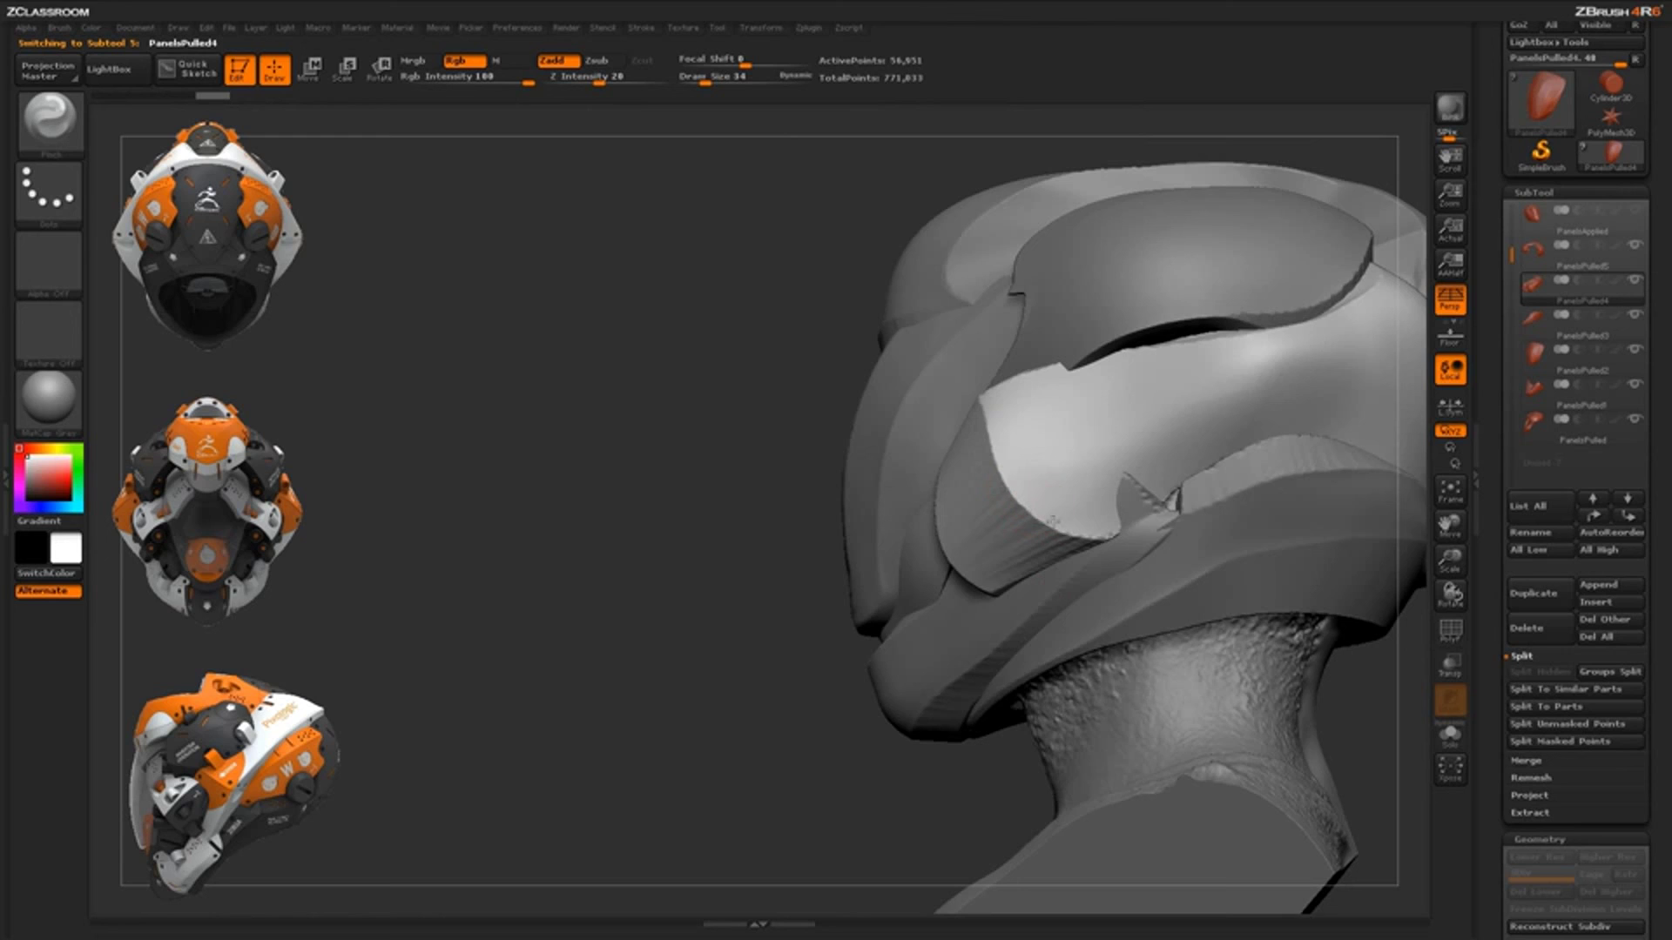
pyautogui.moveTo(1051, 520); pyautogui.dragTo(995, 445)
pyautogui.moveTo(810, 484); pyautogui.dragTo(962, 479)
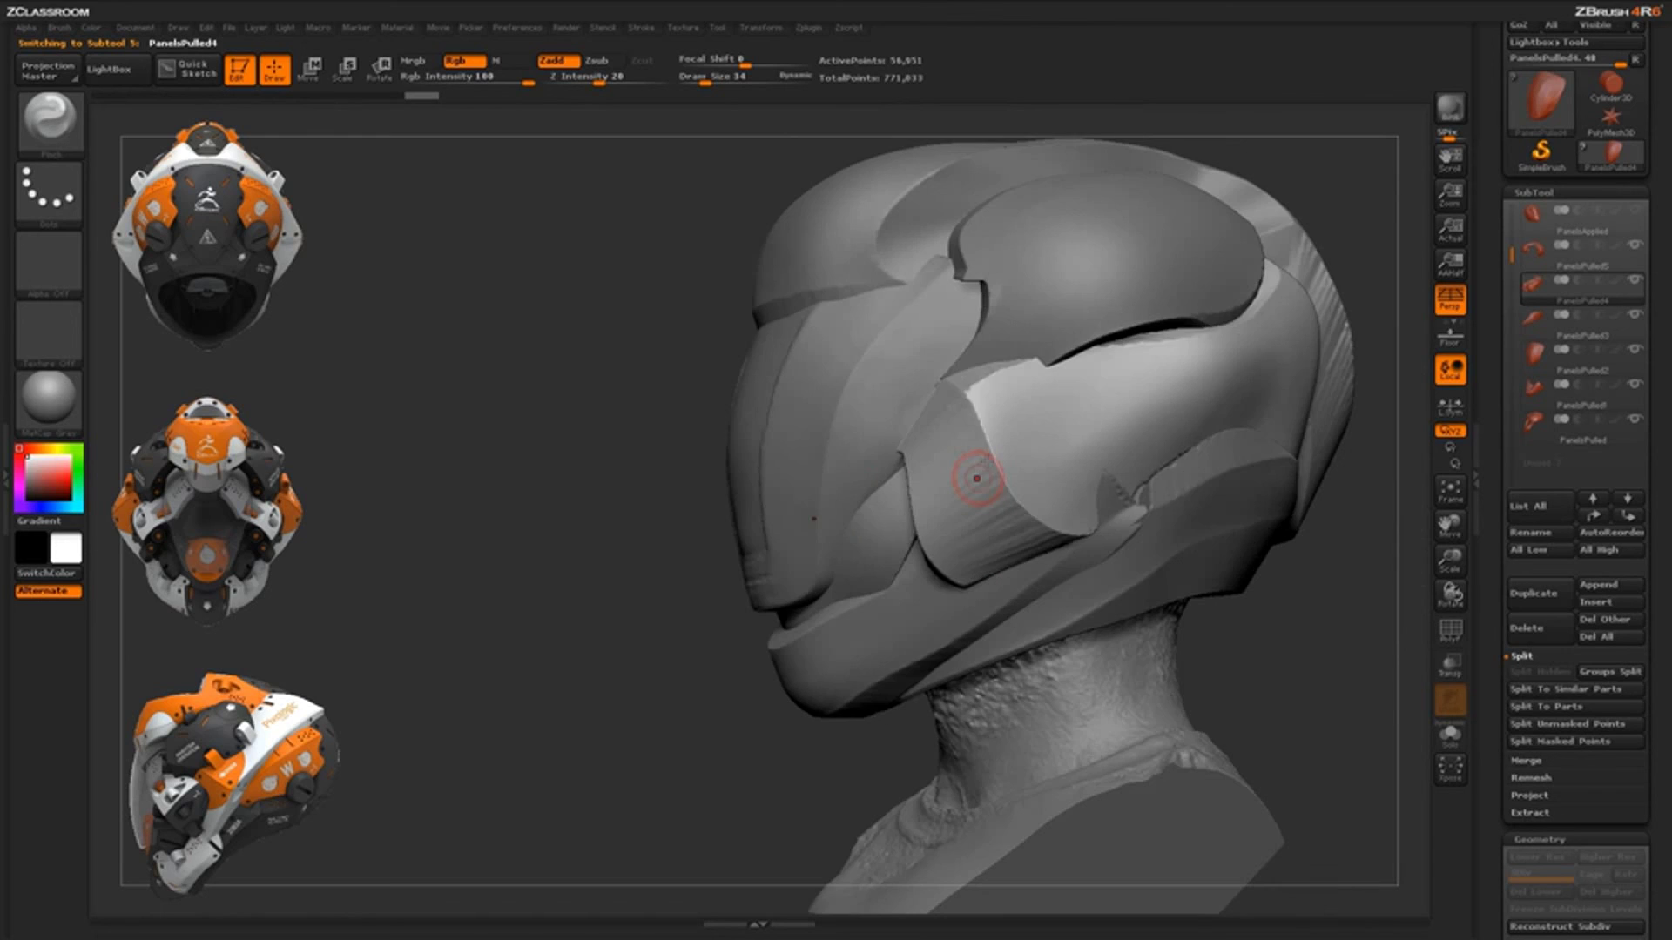
pyautogui.moveTo(972, 394); pyautogui.dragTo(1003, 468)
pyautogui.moveTo(1082, 533)
pyautogui.mouseDown()
pyautogui.moveTo(1012, 490)
pyautogui.moveTo(1086, 531)
pyautogui.mouseUp()
pyautogui.moveTo(1294, 661); pyautogui.dragTo(1199, 676)
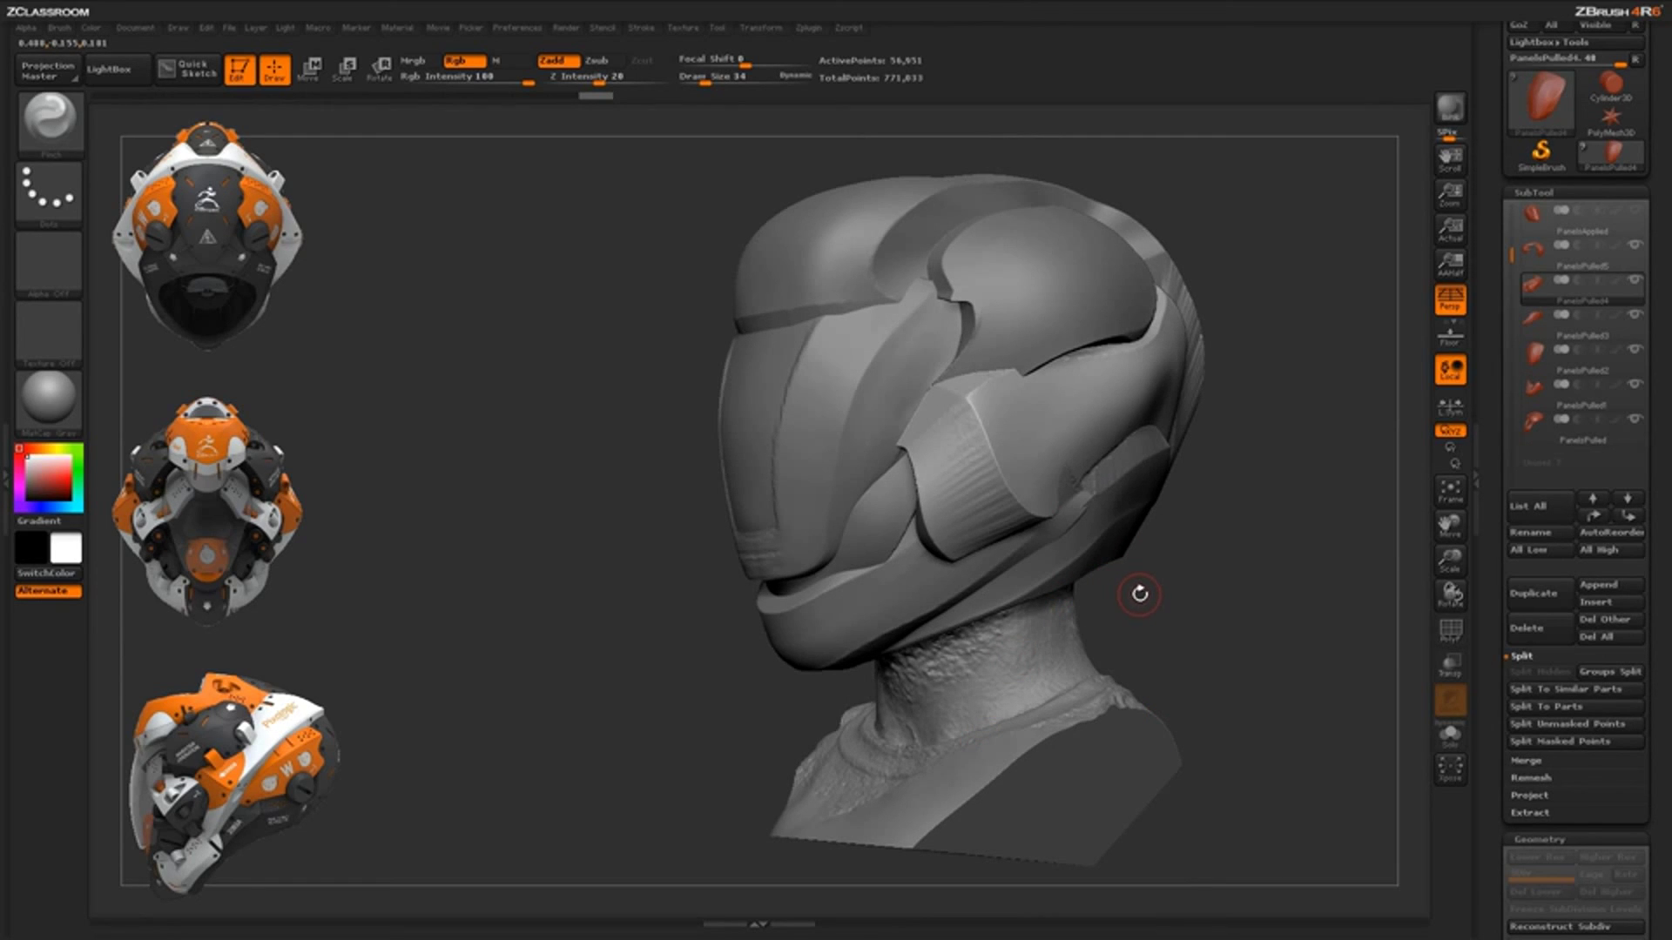
# Select the Dam_Standard brush and make the PanelsPulled2 faceplate the active SubTool
pyautogui.press('b')
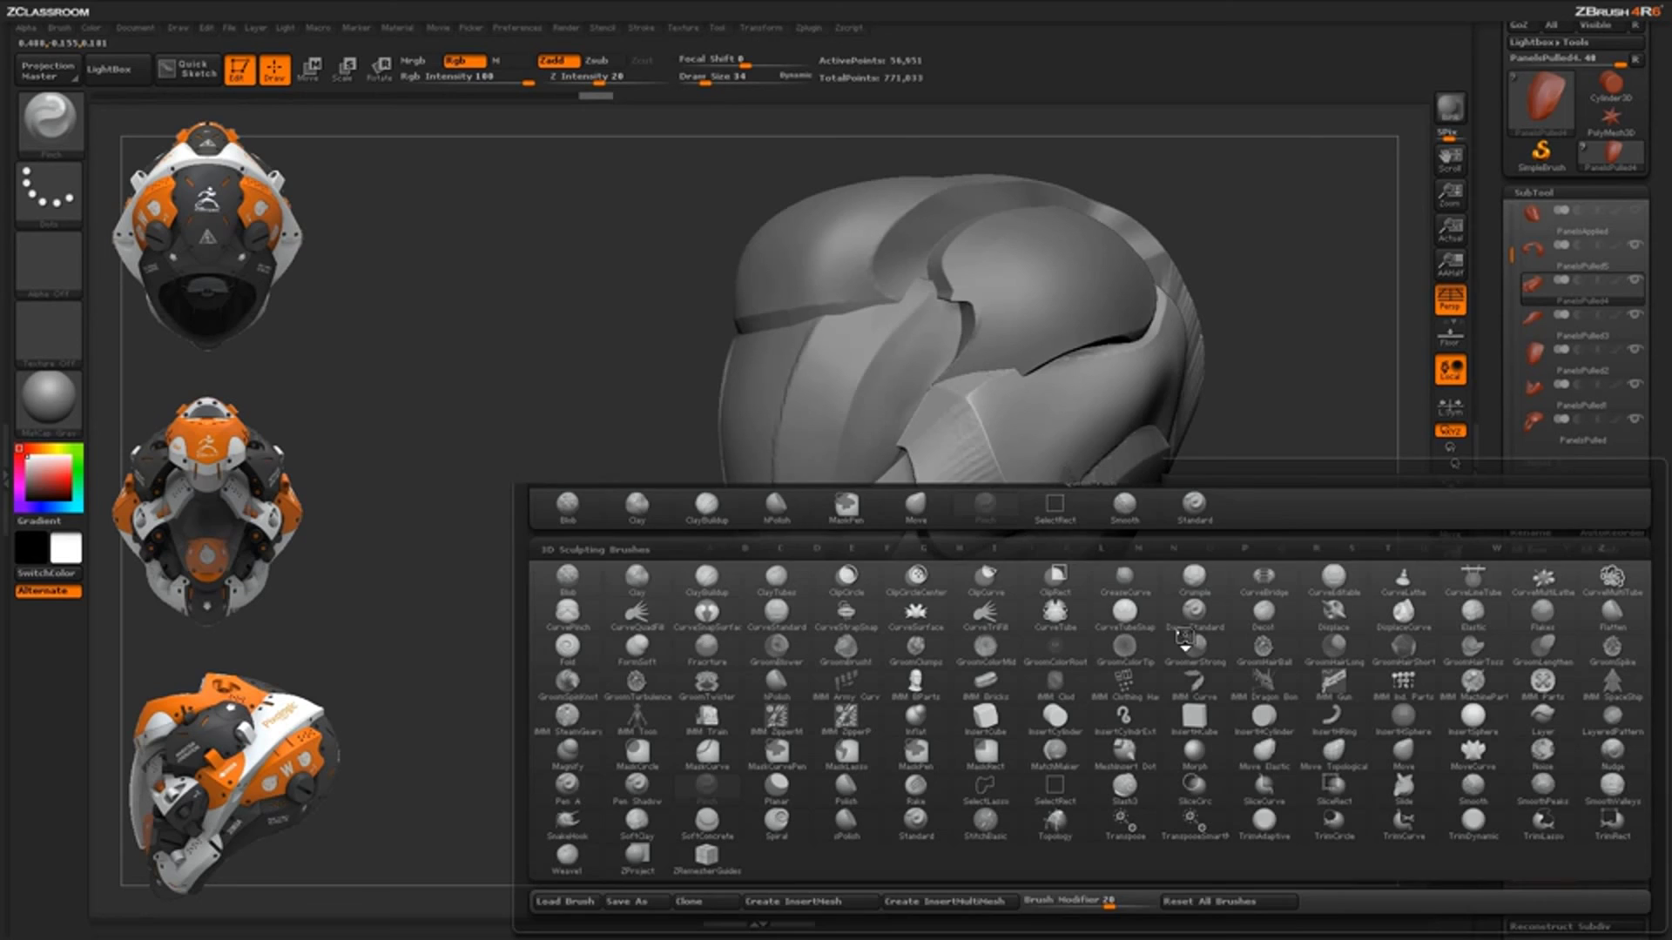
pyautogui.press('d')
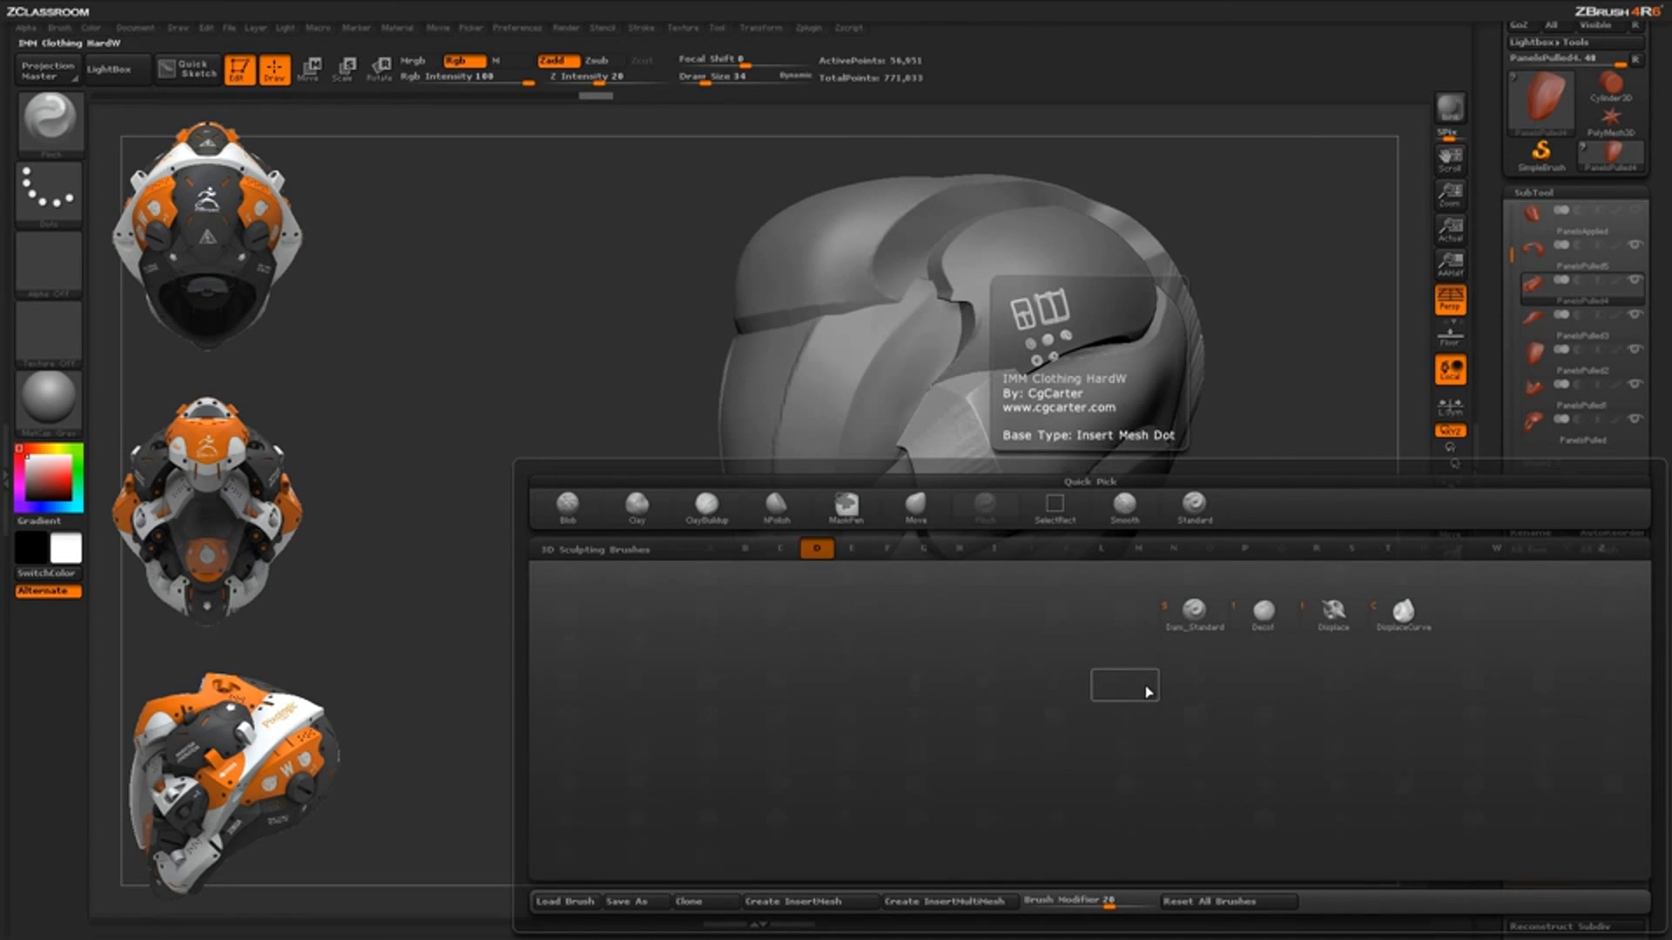
pyautogui.click(1194, 616)
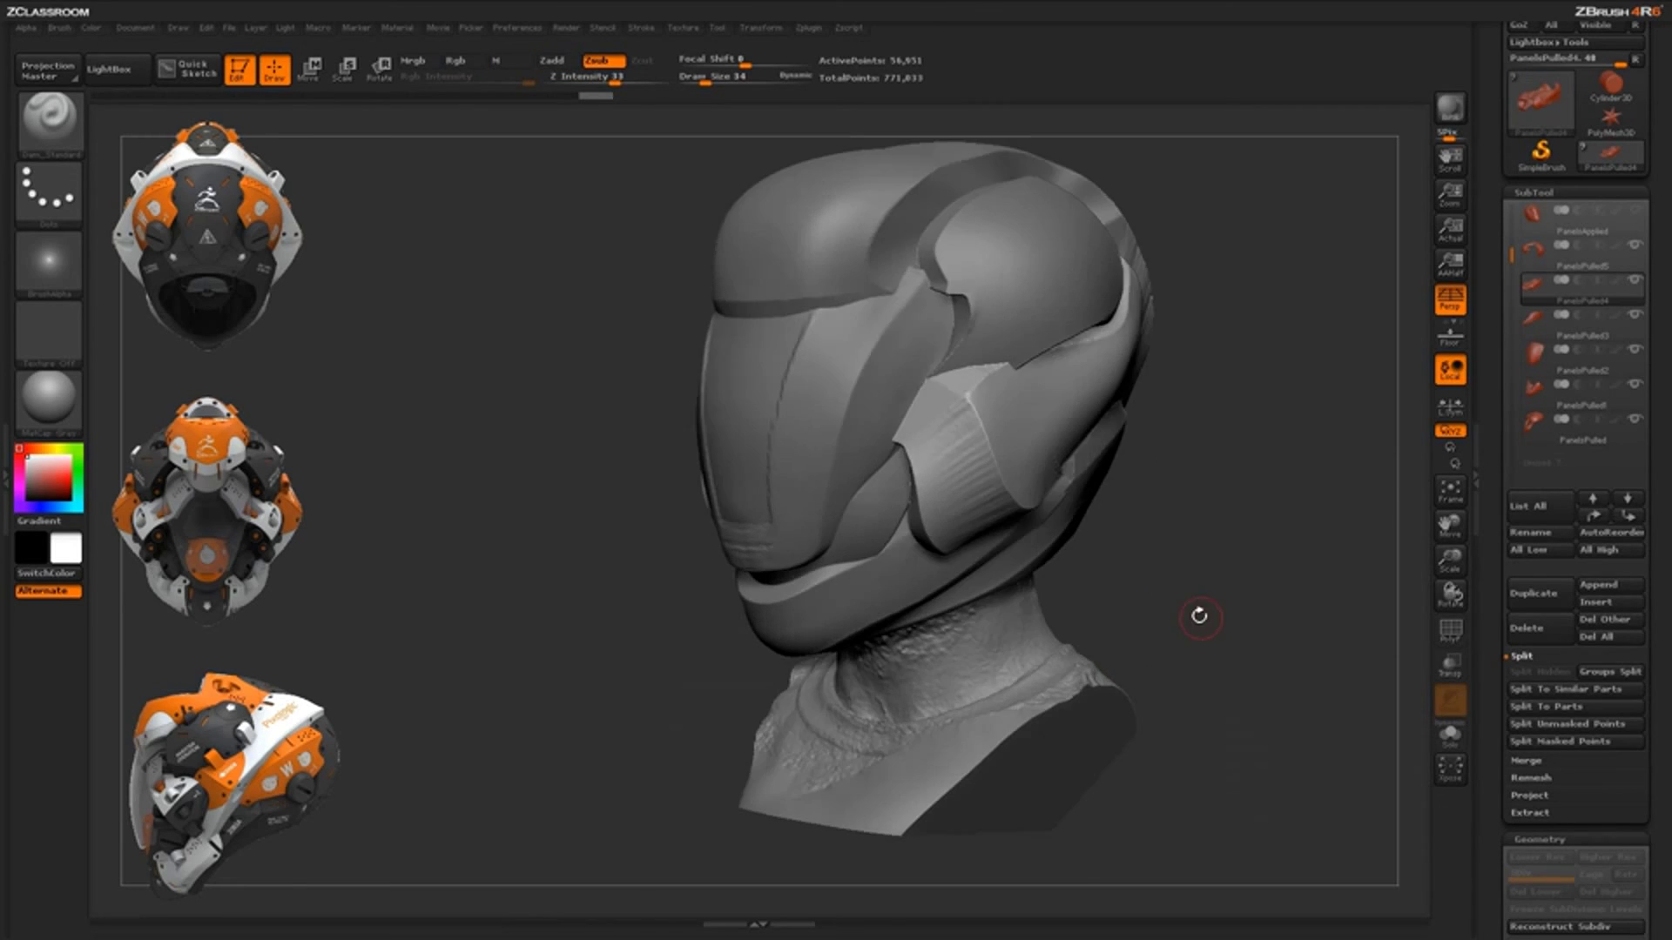
pyautogui.moveTo(1199, 625); pyautogui.dragTo(1179, 671)
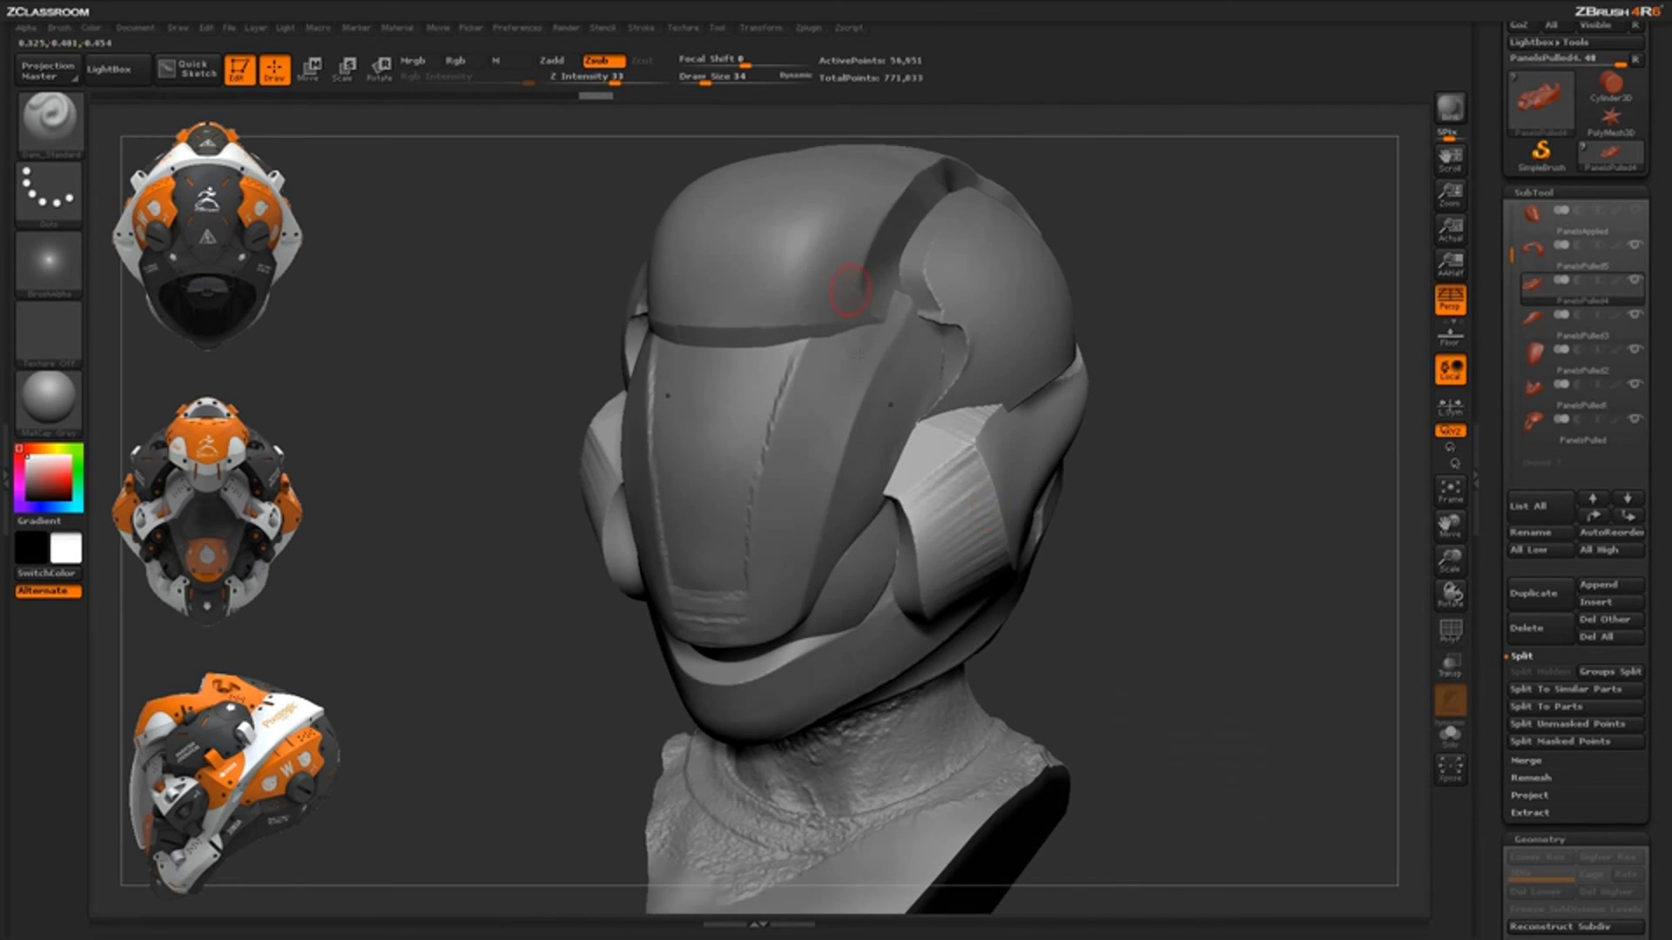
pyautogui.keyDown('alt'); pyautogui.click(853, 475); pyautogui.keyUp('alt')
pyautogui.moveTo(1117, 574); pyautogui.dragTo(999, 575)
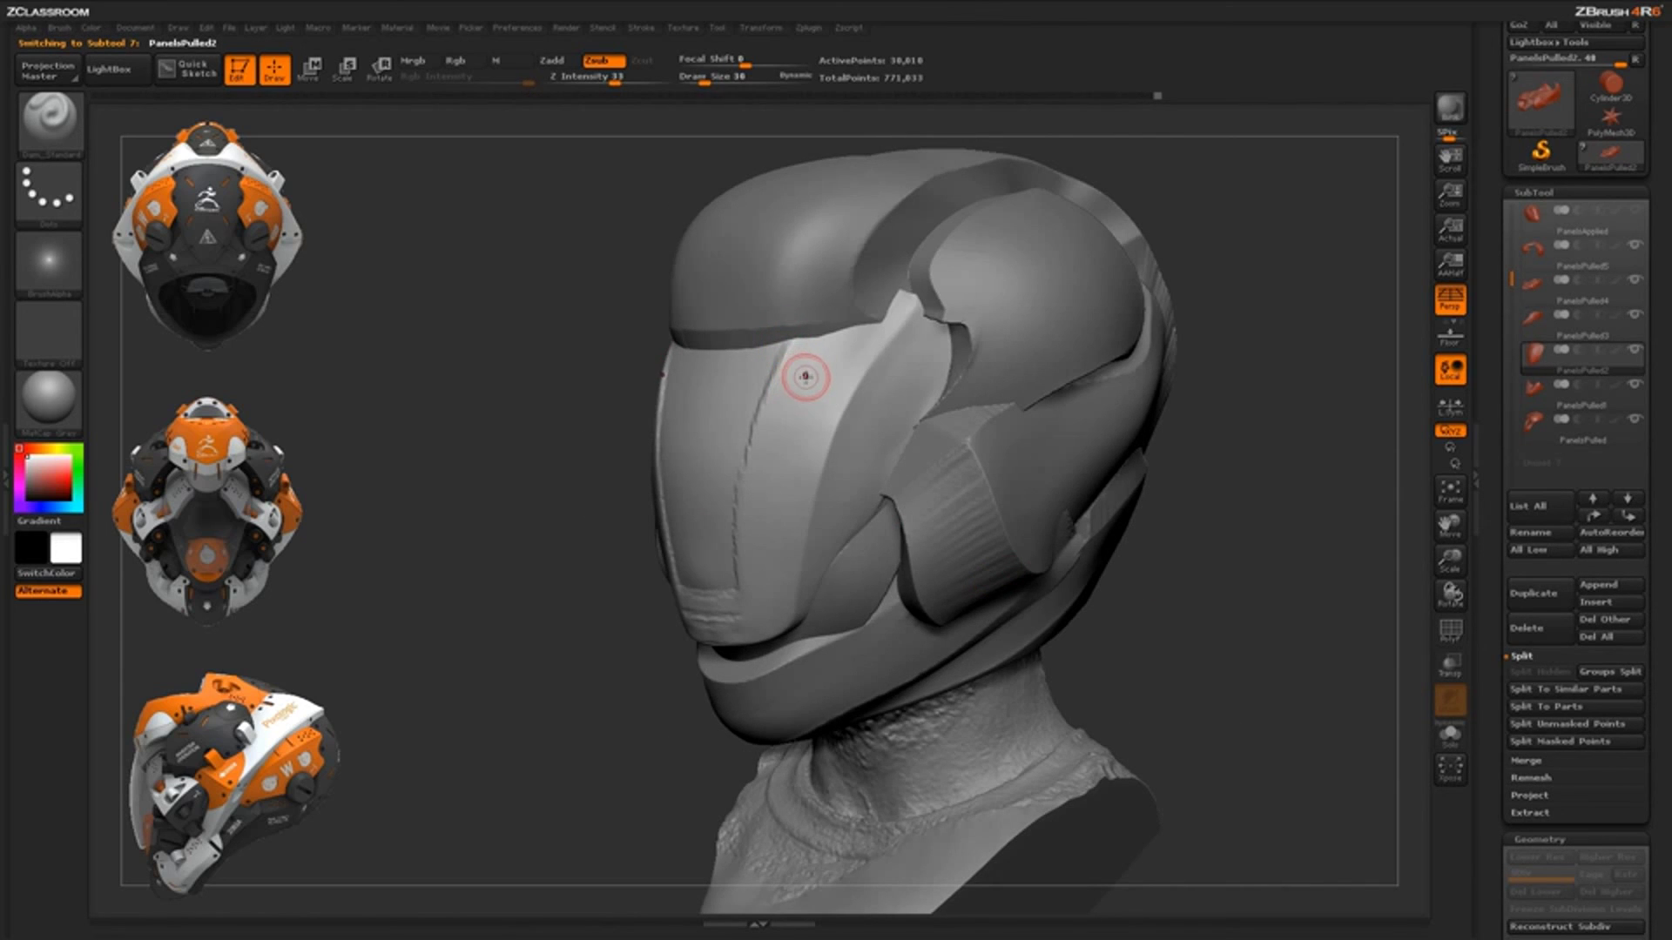
# Try carving a vertical groove down the faceplate's inner side plane at draw size 22
pyautogui.press('[')
pyautogui.press('[')
pyautogui.moveTo(796, 345); pyautogui.dragTo(778, 547)
pyautogui.moveTo(1137, 579)
pyautogui.mouseDown()
pyautogui.moveTo(1238, 581)
pyautogui.moveTo(1188, 579)
pyautogui.mouseUp()
pyautogui.hotkey('ctrl', 'z')
pyautogui.hotkey('ctrl', 'z')
pyautogui.moveTo(1010, 443); pyautogui.dragTo(927, 450)
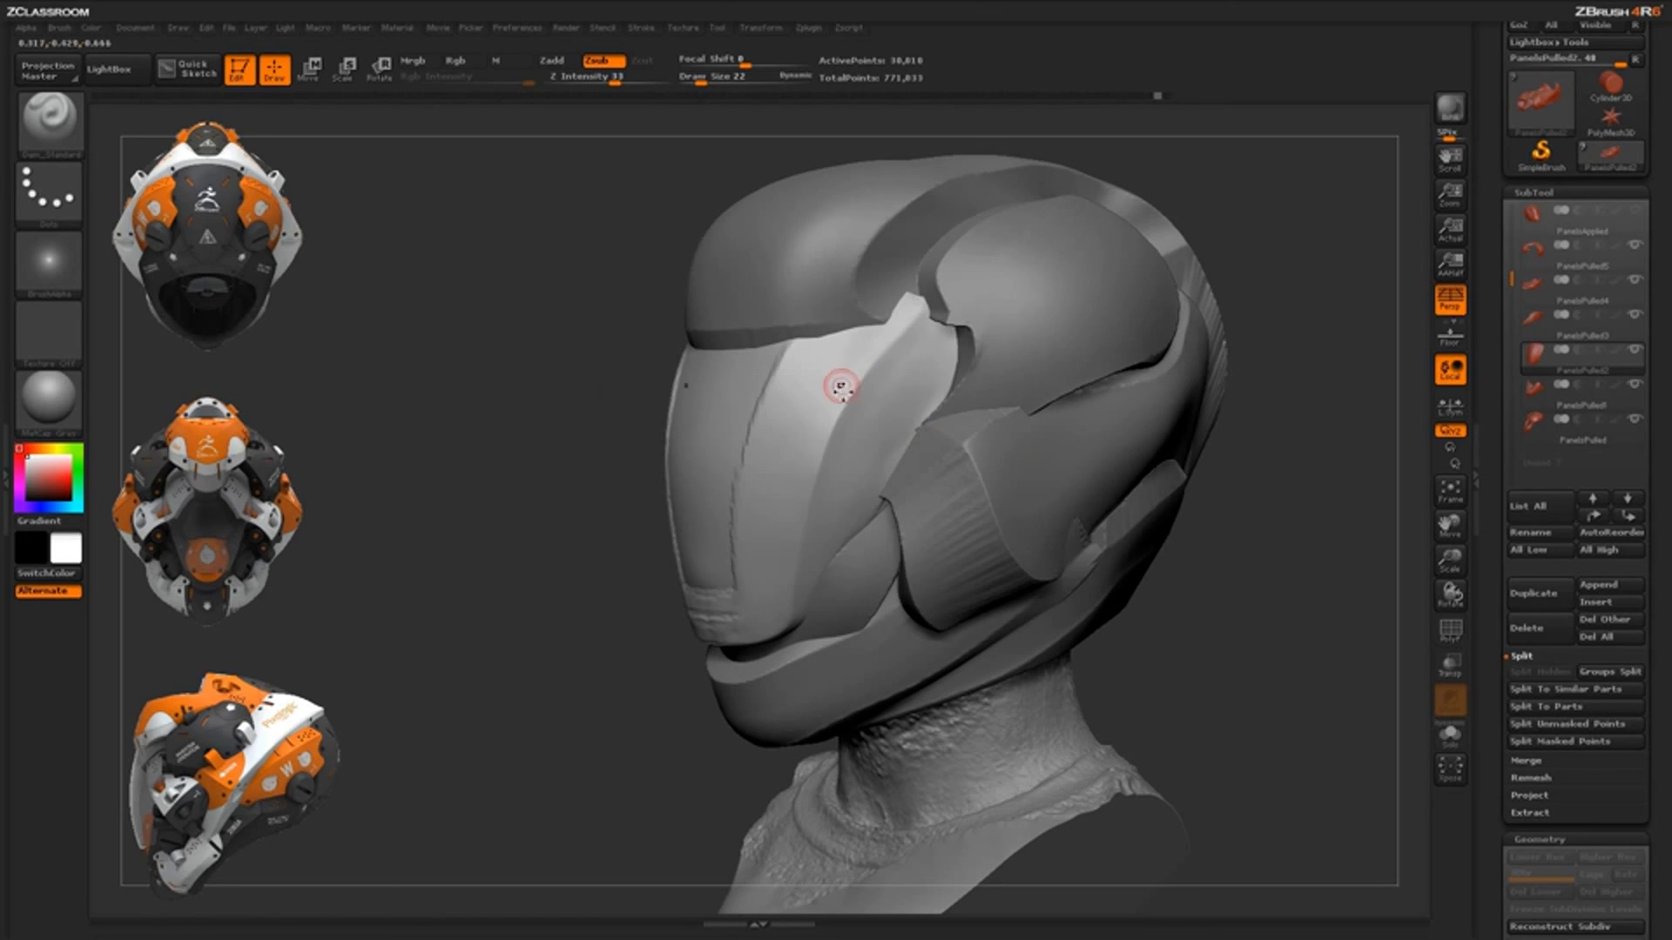
# Reduce the Dam_Standard draw size to 17
pyautogui.press('space')
pyautogui.moveTo(835, 391); pyautogui.dragTo(838, 394)
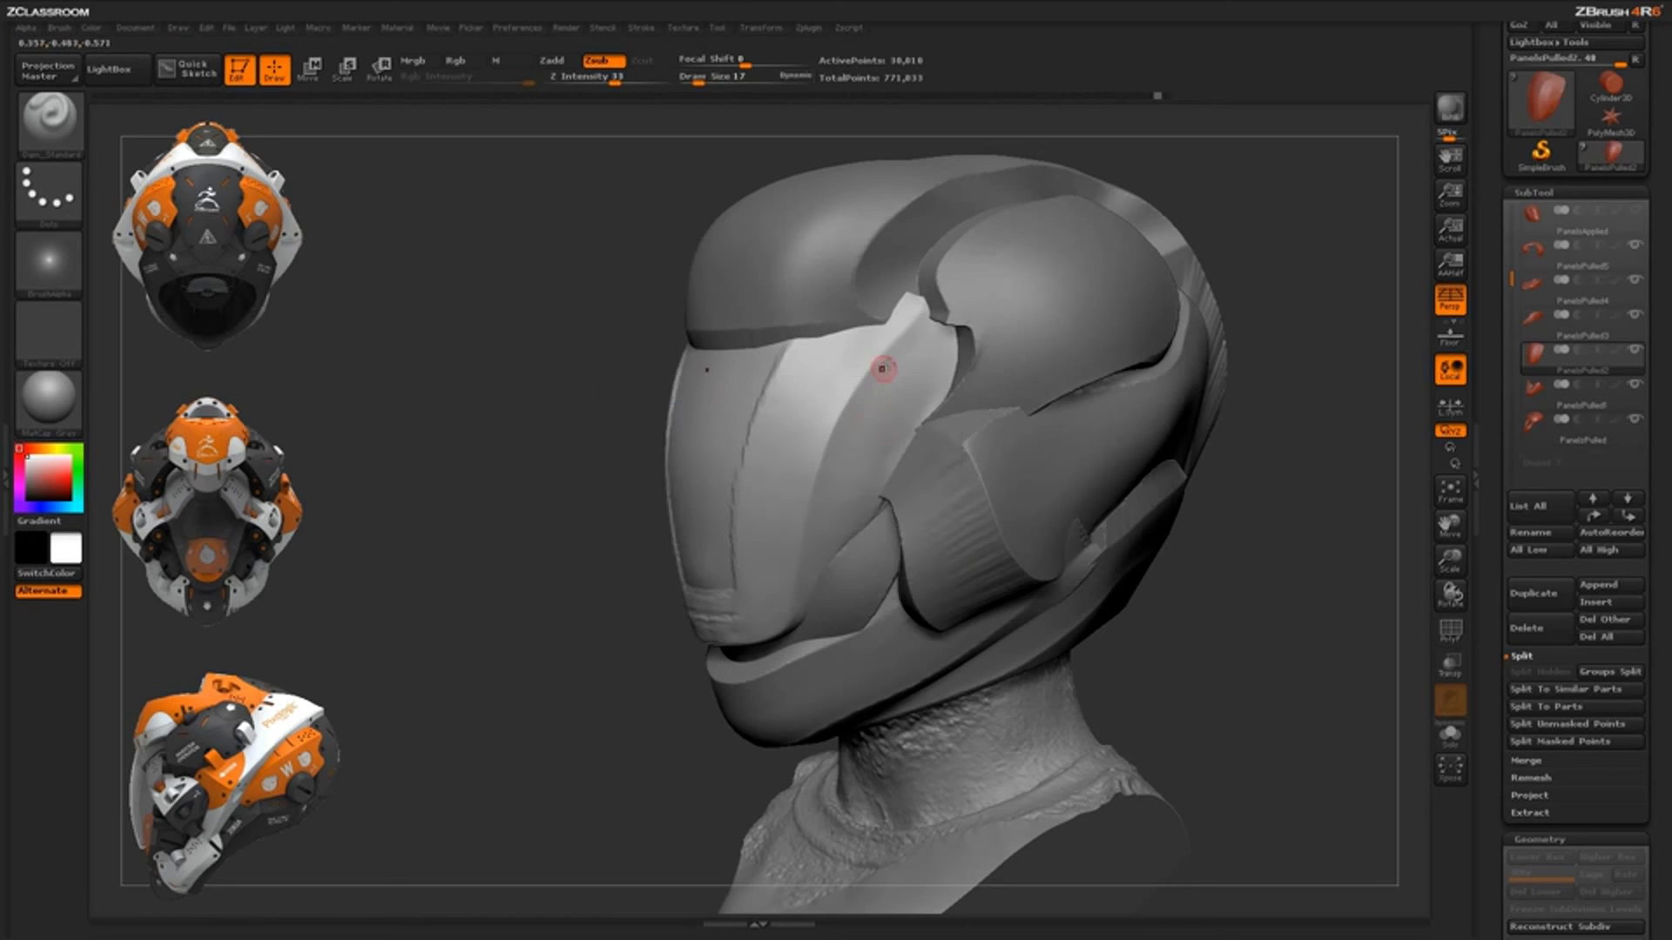
# Try carving two parallel diagonal grooves along the faceplate's outer side plane
pyautogui.moveTo(926, 339)
pyautogui.mouseDown()
pyautogui.moveTo(875, 400)
pyautogui.moveTo(827, 516)
pyautogui.mouseUp()
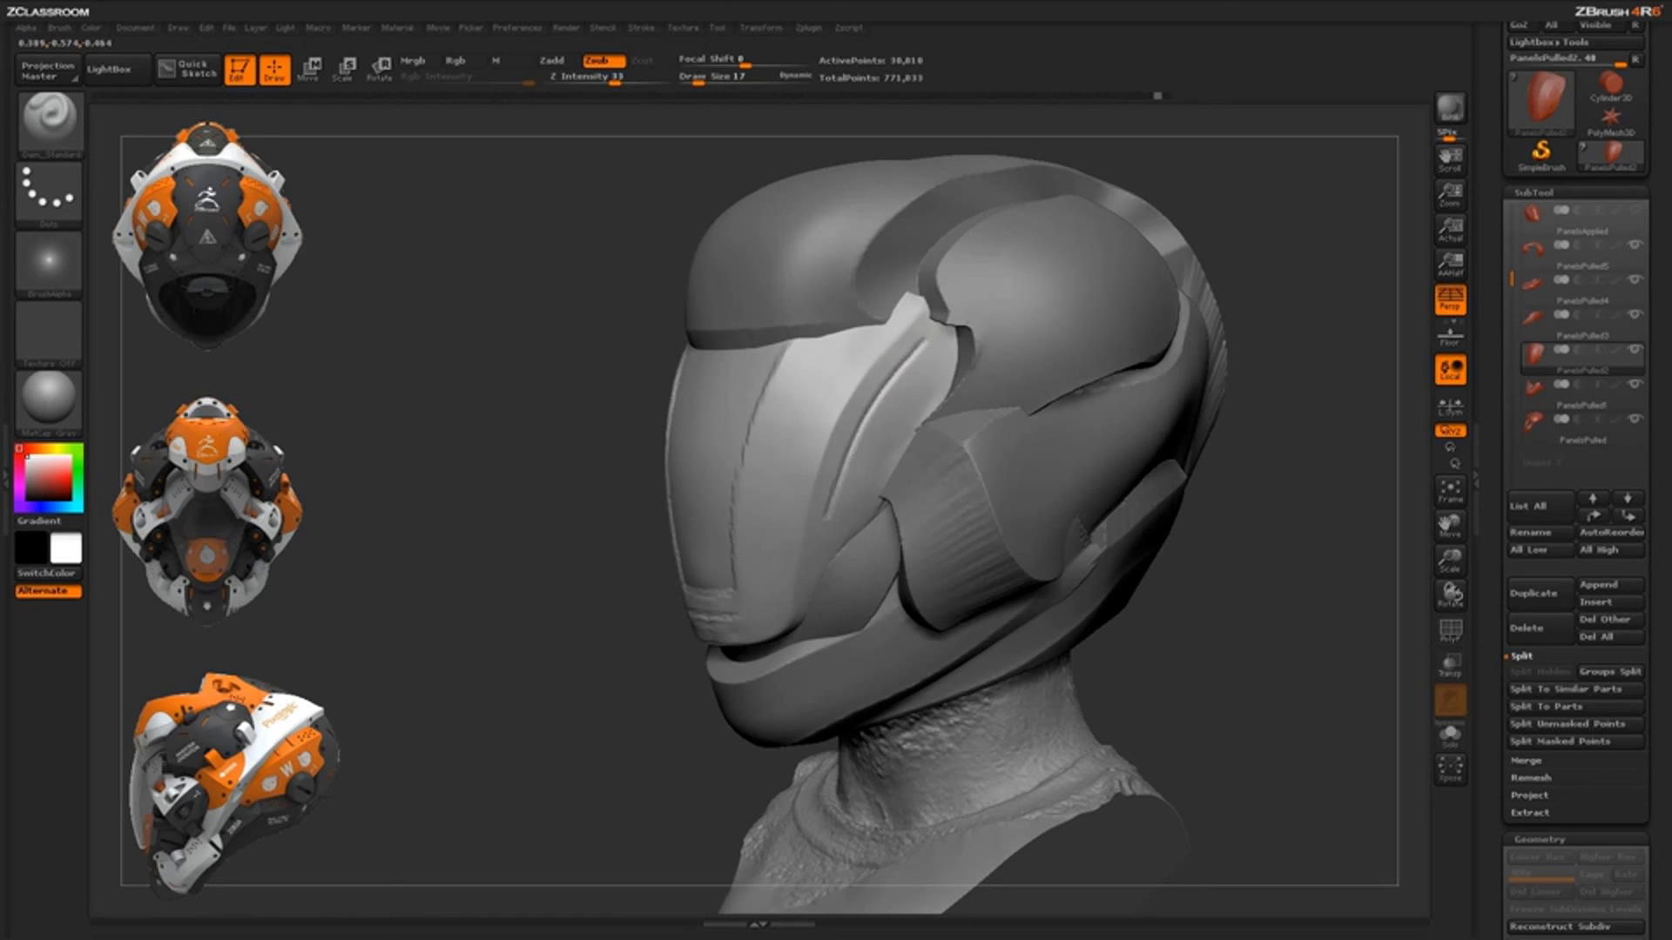
pyautogui.moveTo(934, 348); pyautogui.dragTo(848, 511)
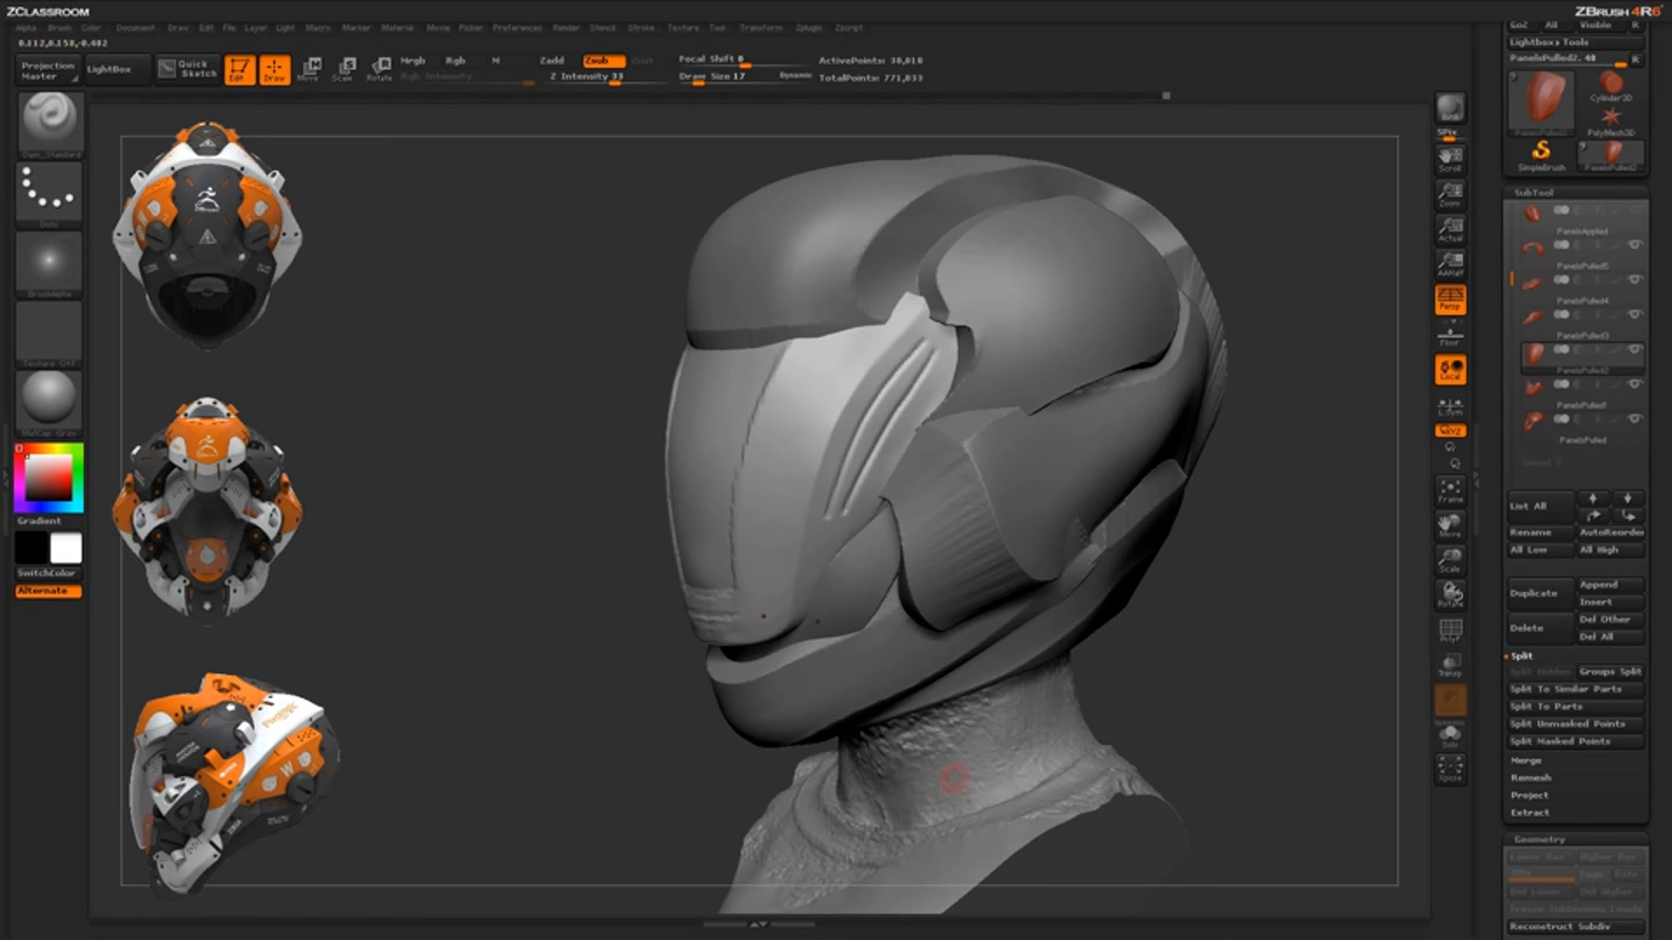
pyautogui.hotkey('ctrl', 'z')
pyautogui.hotkey('ctrl', 'z')
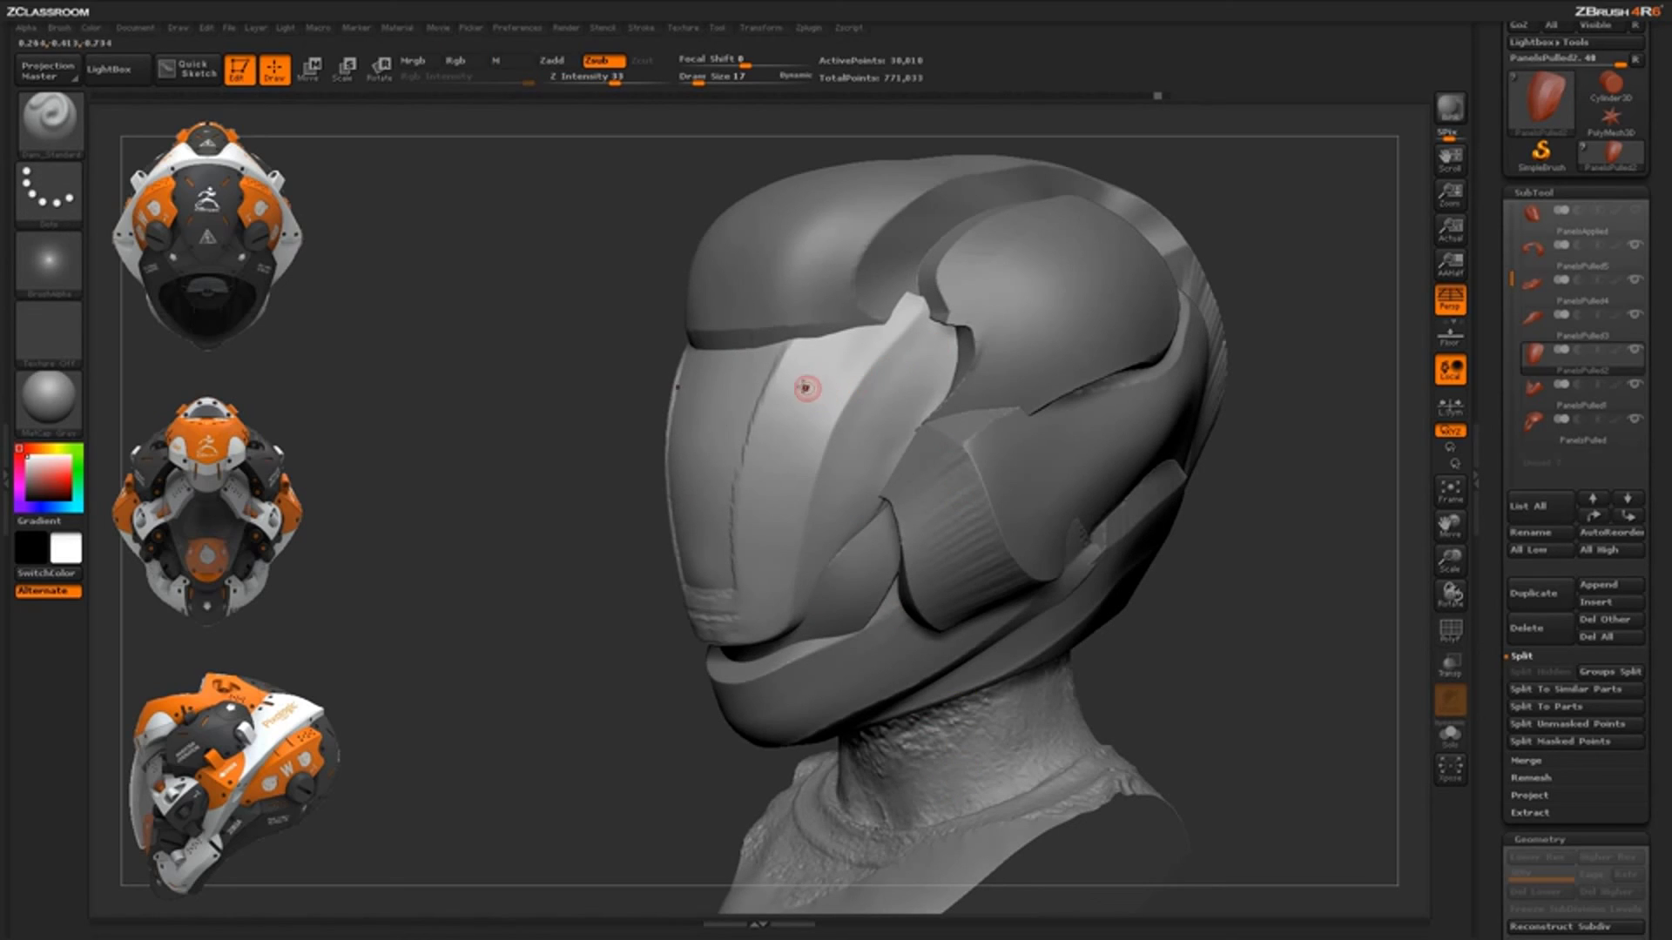
# Carve a seam across the faceplate's inner side plane, bending diagonally down to the cheek panel corner, and retrace its horizontal part
pyautogui.moveTo(754, 417)
pyautogui.mouseDown()
pyautogui.moveTo(832, 424)
pyautogui.moveTo(856, 462)
pyautogui.mouseUp()
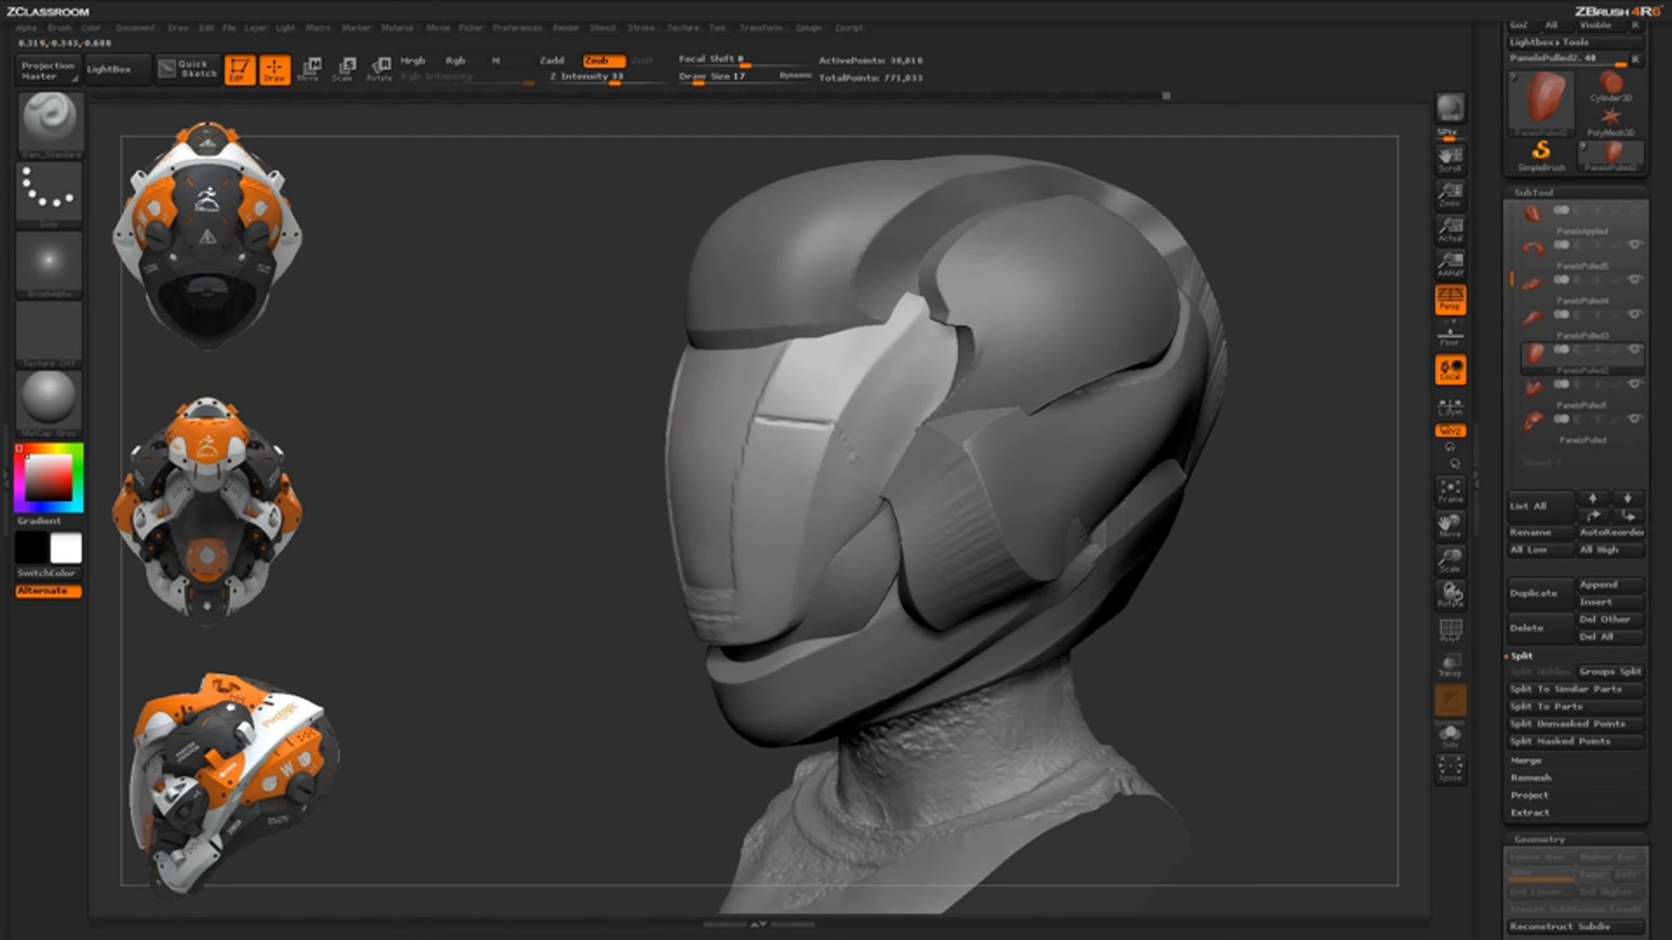
pyautogui.moveTo(1142, 635)
pyautogui.mouseDown()
pyautogui.moveTo(1239, 628)
pyautogui.moveTo(1123, 628)
pyautogui.mouseUp()
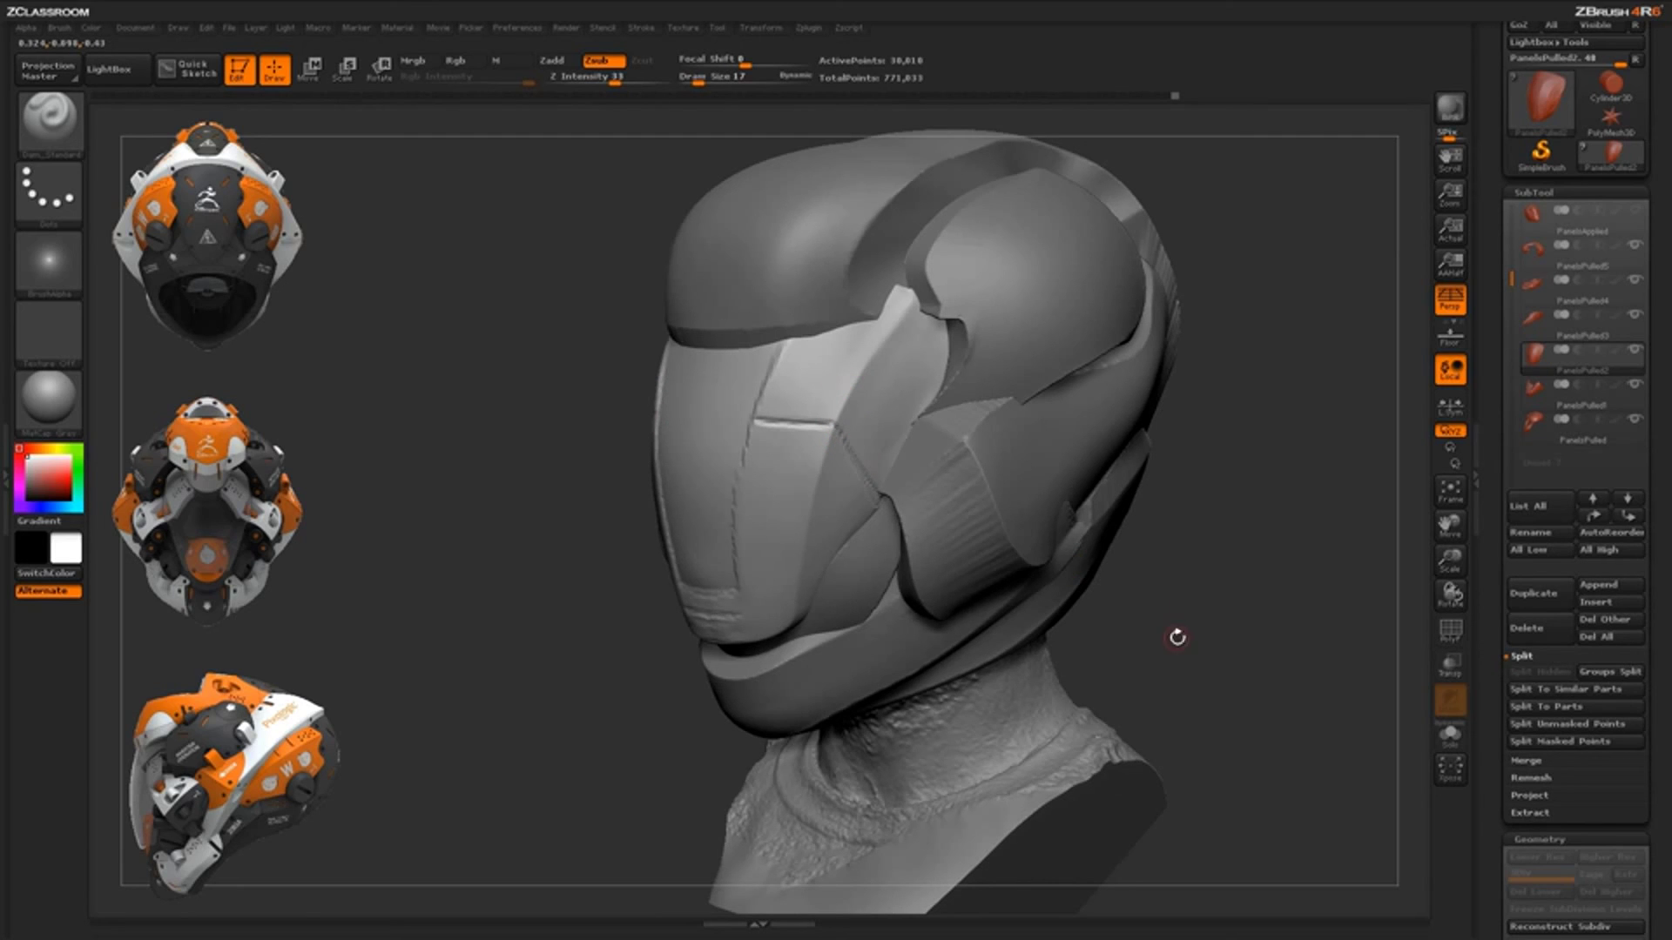
pyautogui.moveTo(1177, 637); pyautogui.dragTo(1142, 615)
pyautogui.moveTo(1125, 547); pyautogui.dragTo(1115, 552)
pyautogui.moveTo(1198, 603); pyautogui.dragTo(1188, 612)
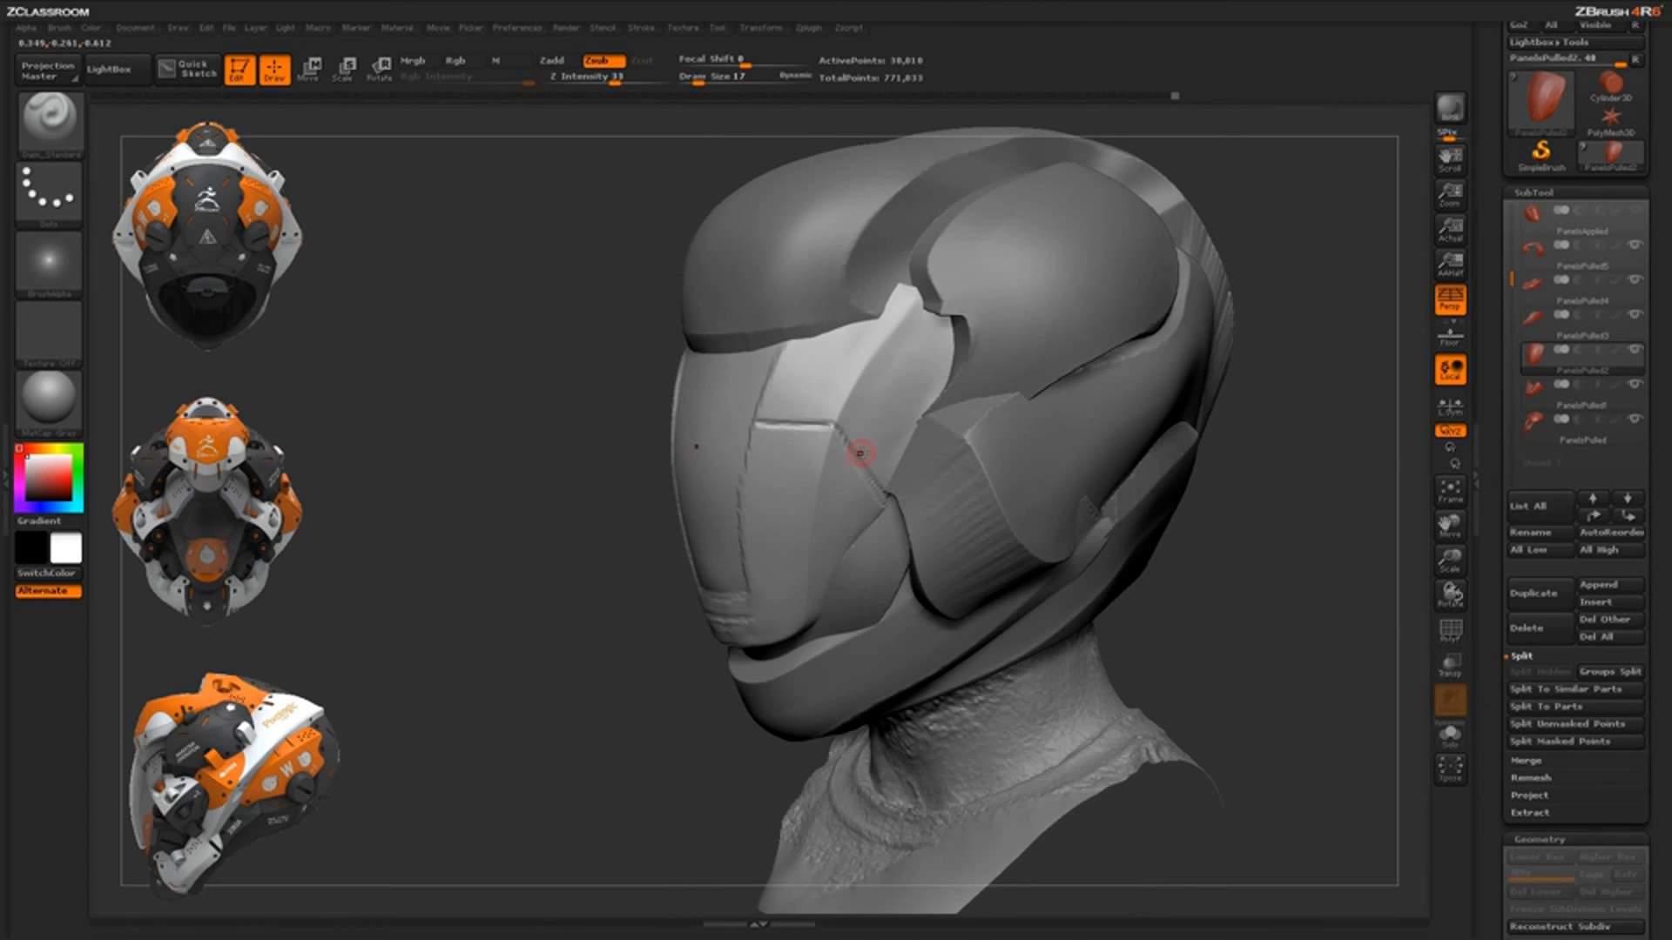
pyautogui.moveTo(771, 424); pyautogui.dragTo(823, 428)
# Switch to the Pinch brush, enlarge the draw size to 33 and tighten the seam carved across the faceplate
pyautogui.press('b')
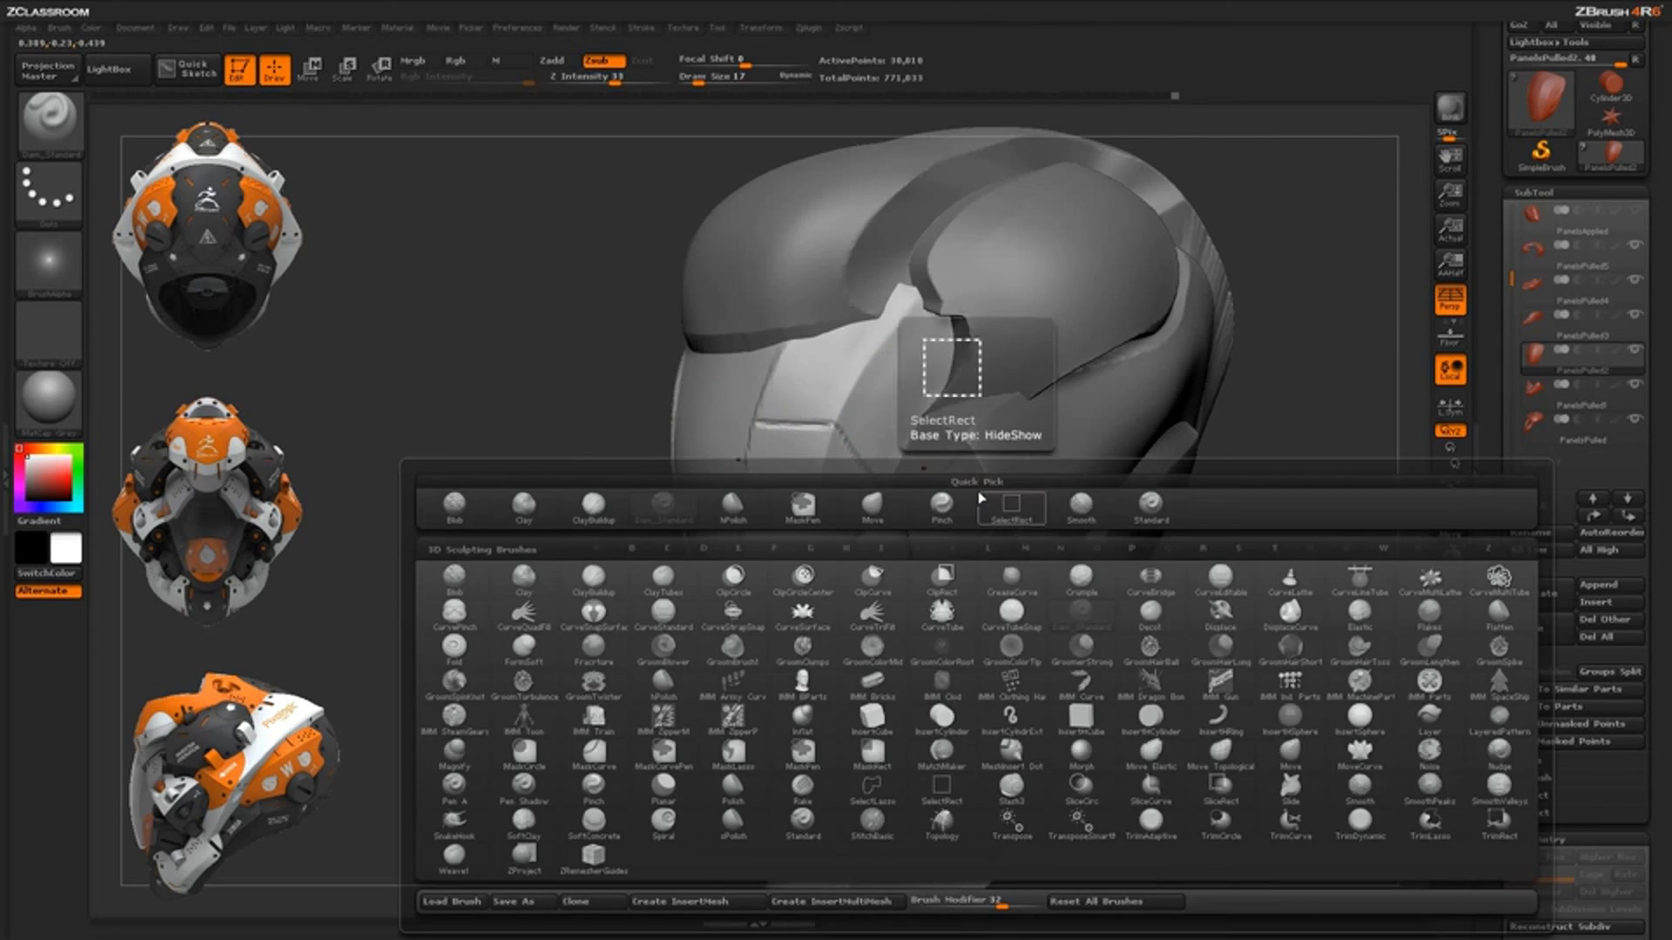
pyautogui.press('p')
pyautogui.press('i')
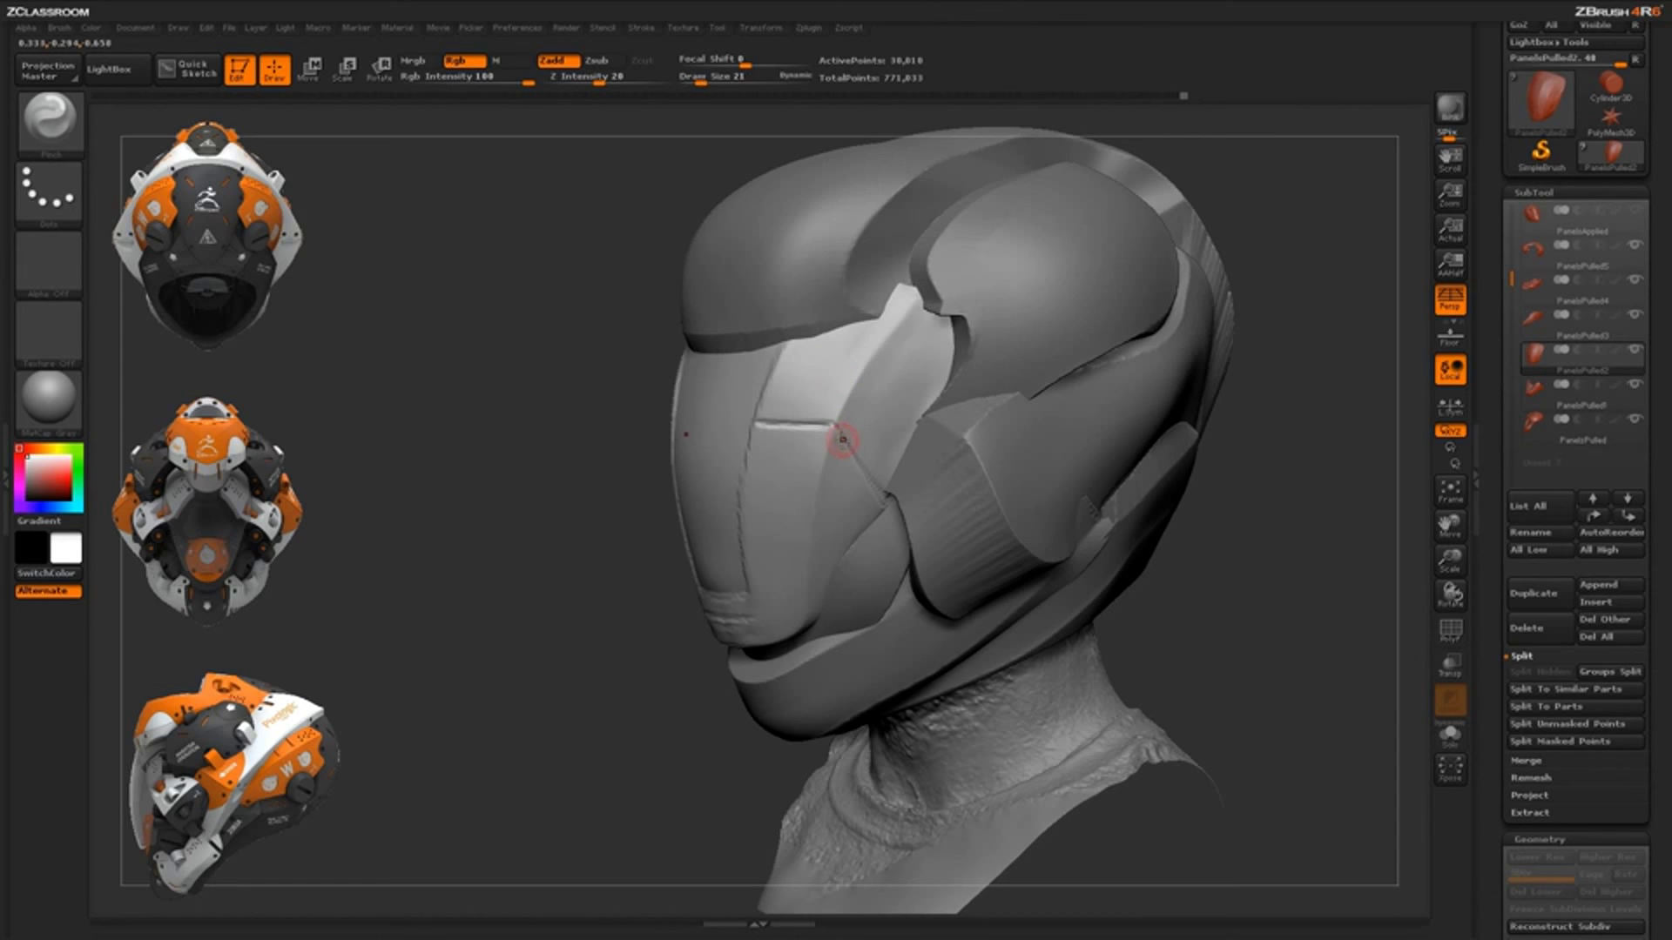
pyautogui.press(']')
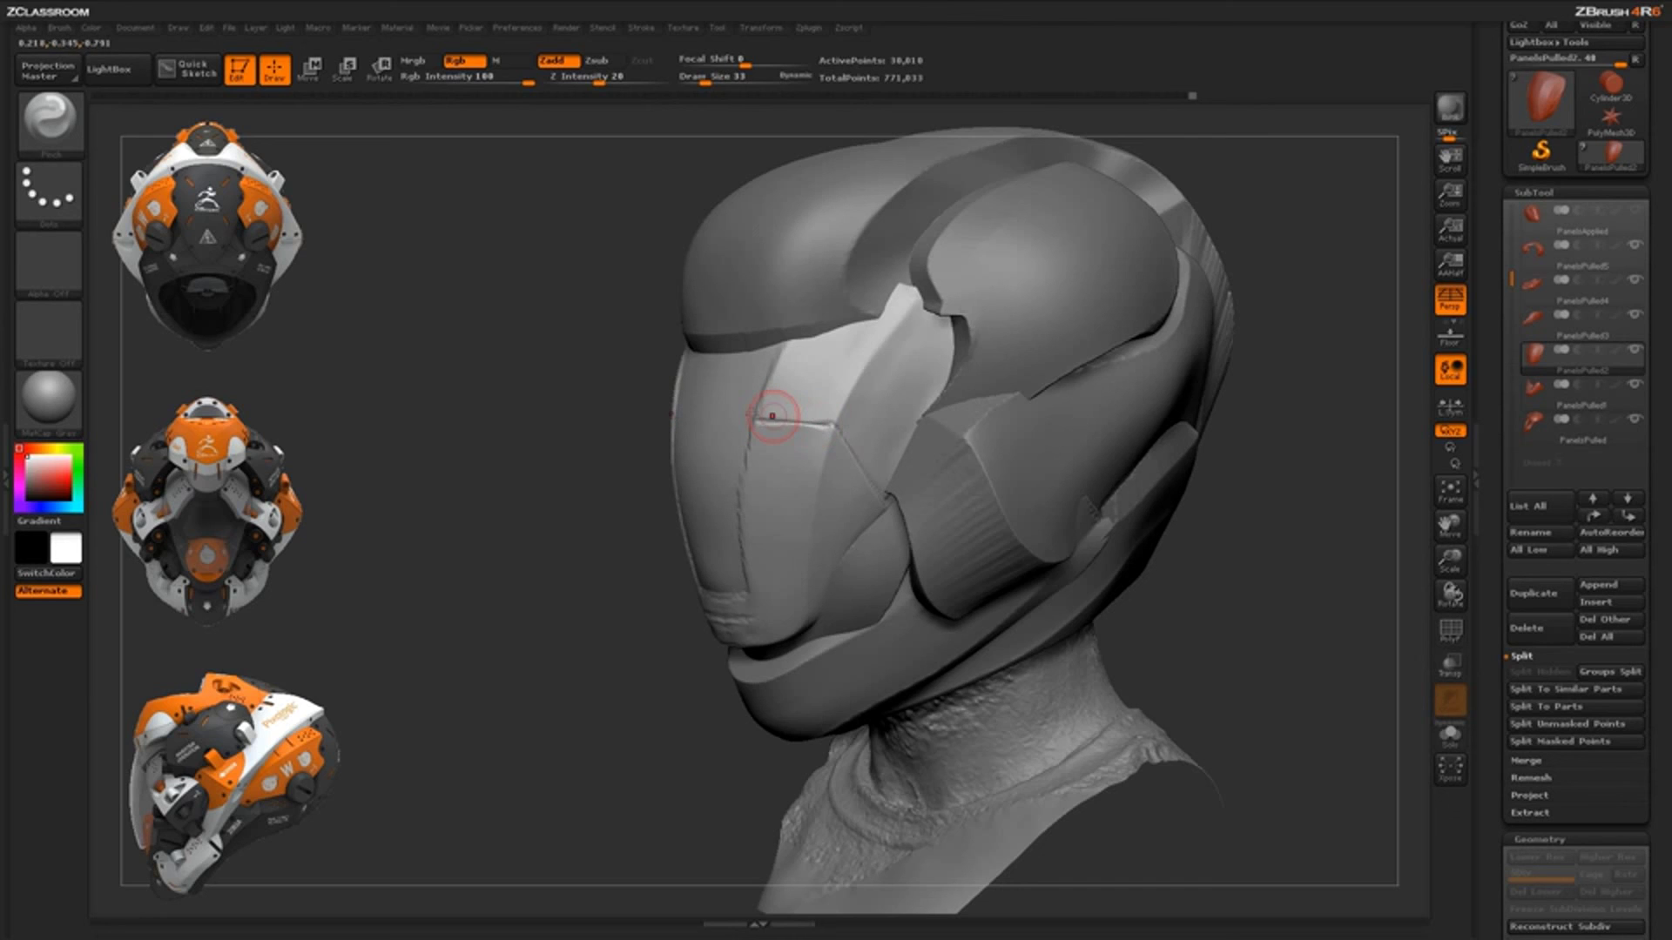
pyautogui.moveTo(1192, 666)
pyautogui.mouseDown()
pyautogui.moveTo(1212, 604)
pyautogui.moveTo(1228, 616)
pyautogui.moveTo(1198, 635)
pyautogui.moveTo(1198, 675)
pyautogui.mouseUp()
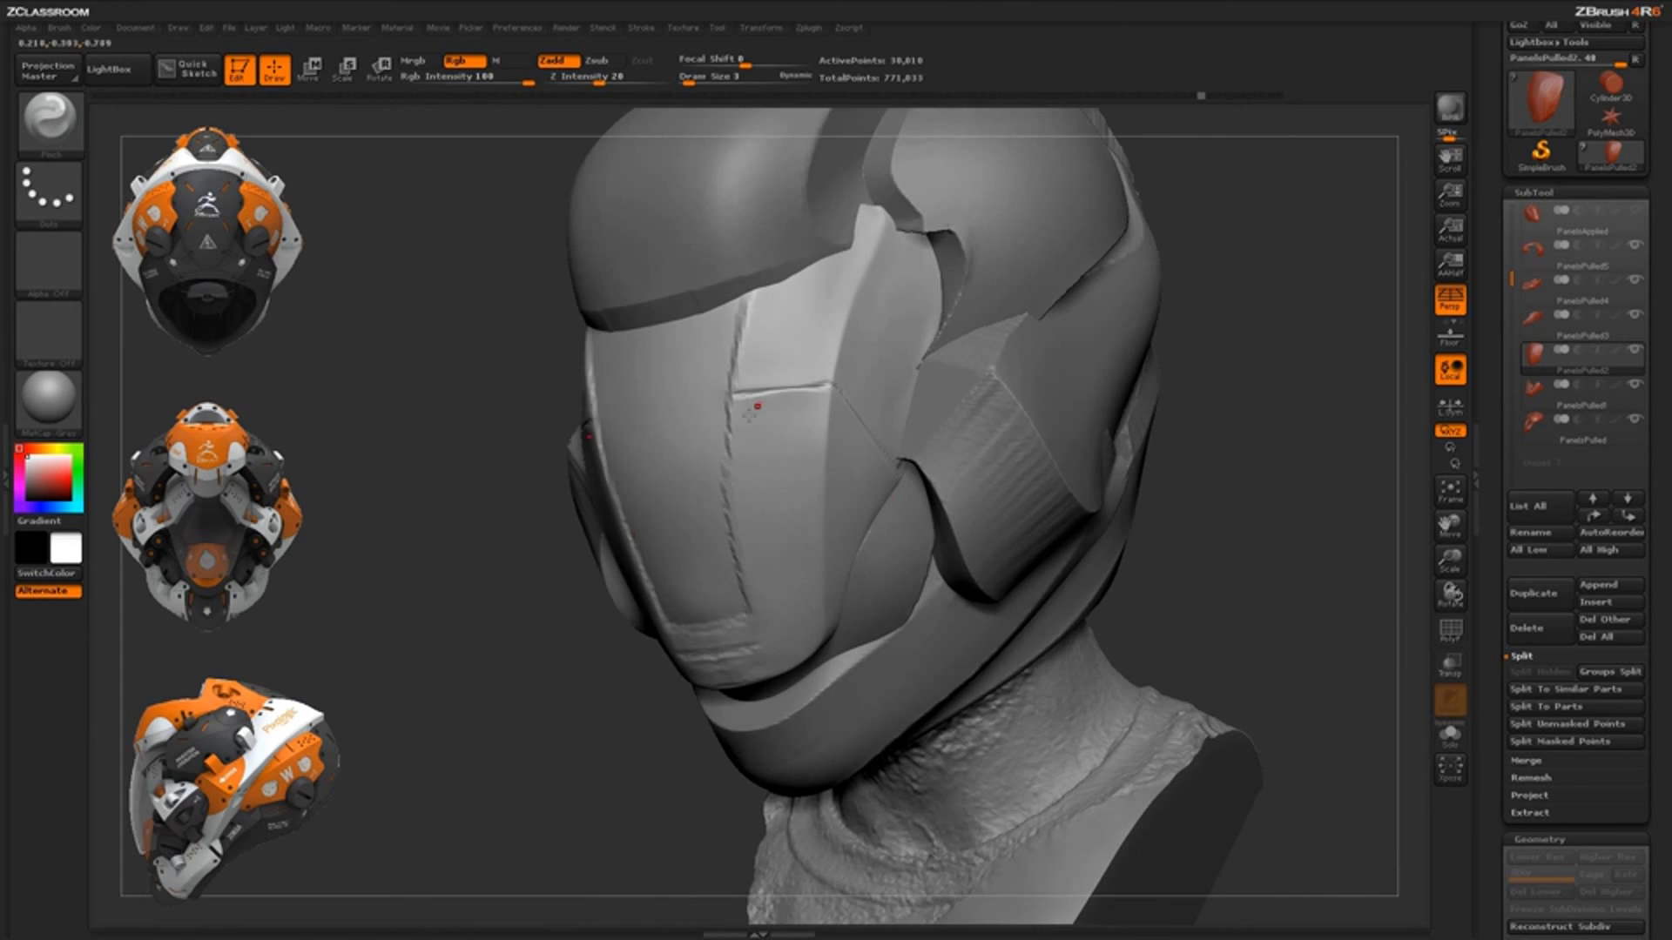
# Switch to the hPolish brush, set the draw size to 21 and flatten the faceplate's side planes around the carved seam
pyautogui.press('b')
pyautogui.press('h')
pyautogui.press('p')
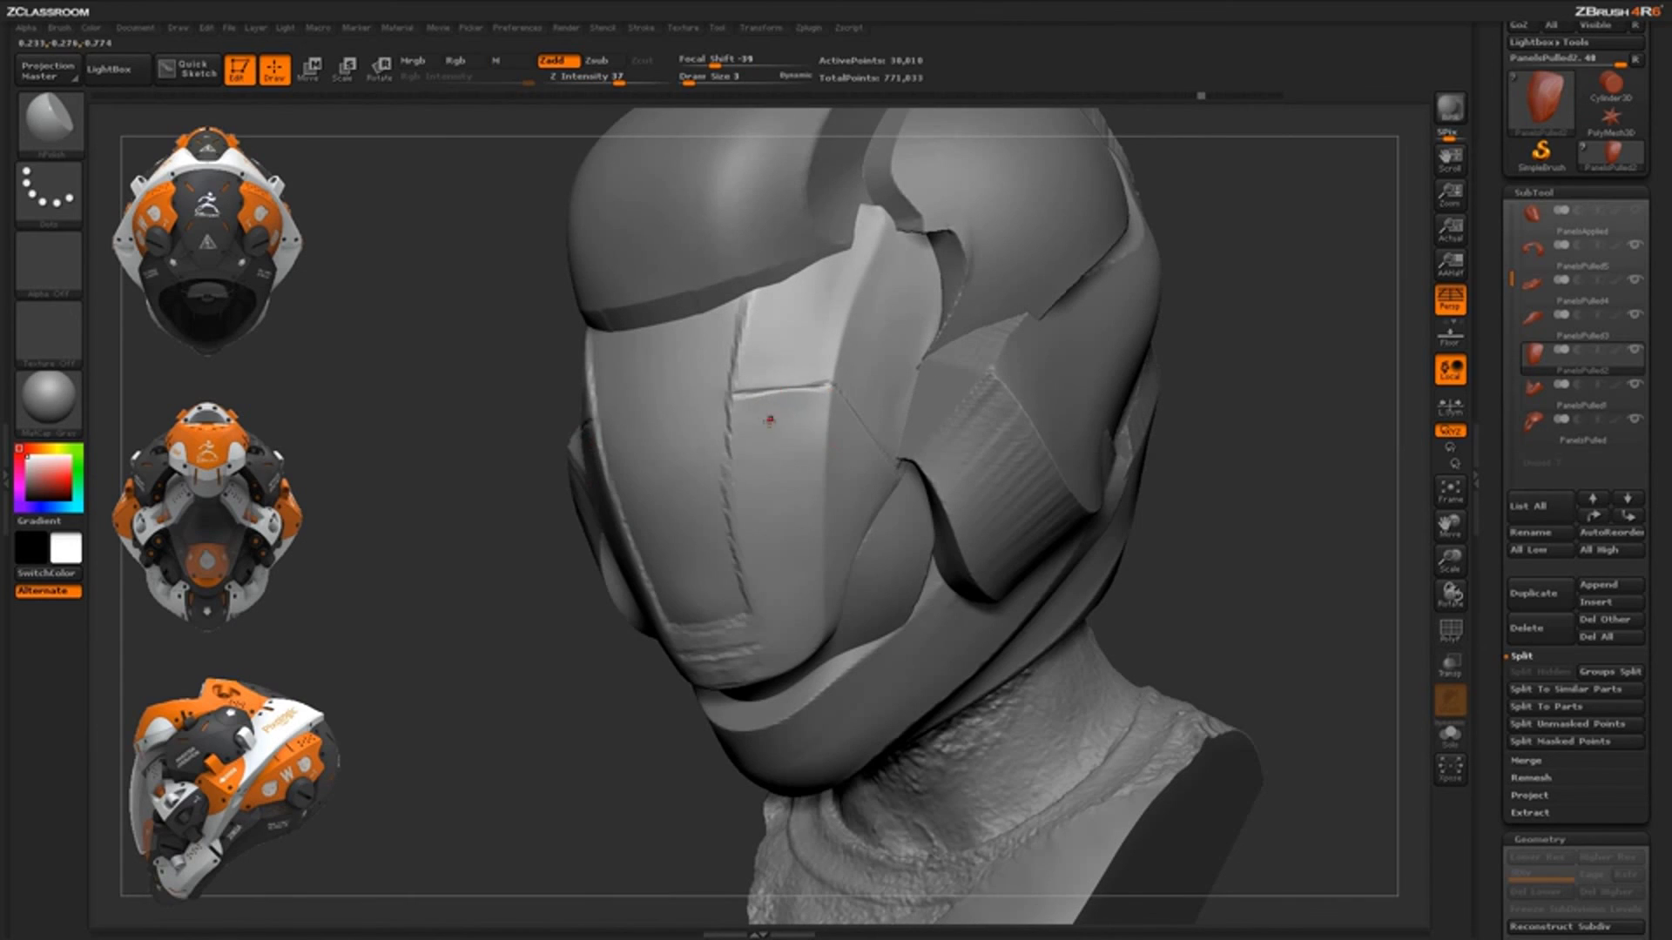
pyautogui.press('space')
pyautogui.moveTo(771, 423); pyautogui.dragTo(785, 423)
pyautogui.moveTo(794, 410)
pyautogui.mouseDown()
pyautogui.moveTo(817, 404)
pyautogui.moveTo(791, 367)
pyautogui.mouseUp()
pyautogui.moveTo(1239, 473); pyautogui.dragTo(1128, 467)
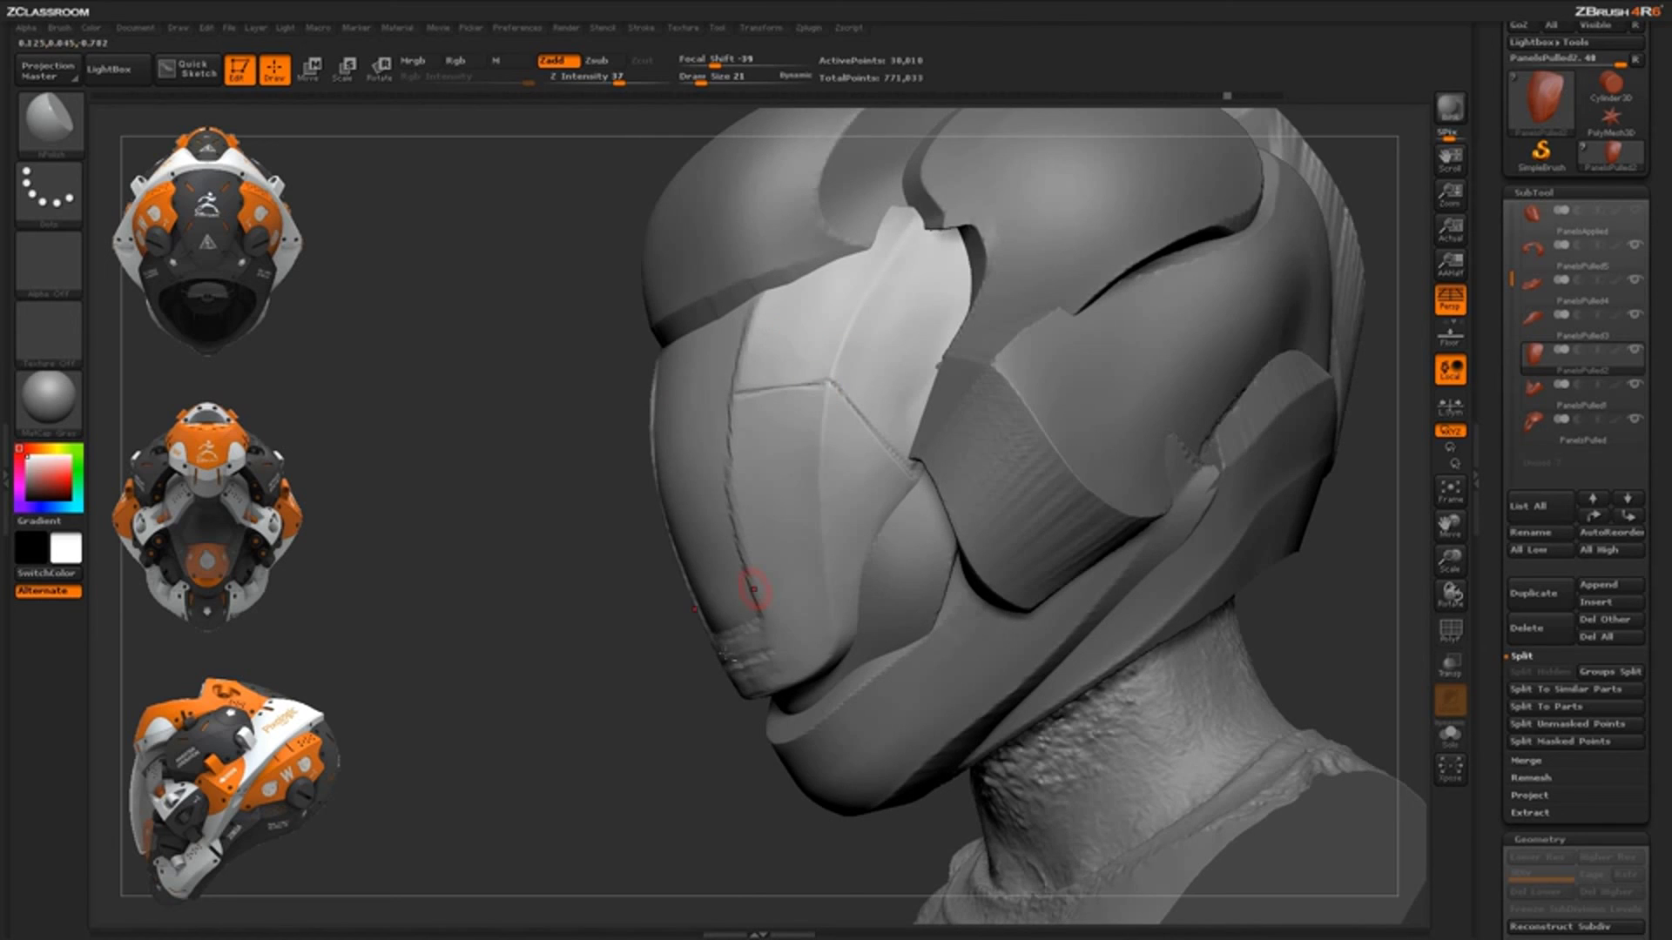
# Examine the faceplate's planes and seams from the front and the side
pyautogui.keyDown('alt'); pyautogui.moveTo(1162, 566); pyautogui.dragTo(1161, 497); pyautogui.keyUp('alt')
pyautogui.moveTo(1161, 497); pyautogui.dragTo(1245, 475)
pyautogui.keyDown('alt'); pyautogui.moveTo(1184, 478); pyautogui.dragTo(1178, 550); pyautogui.keyUp('alt')
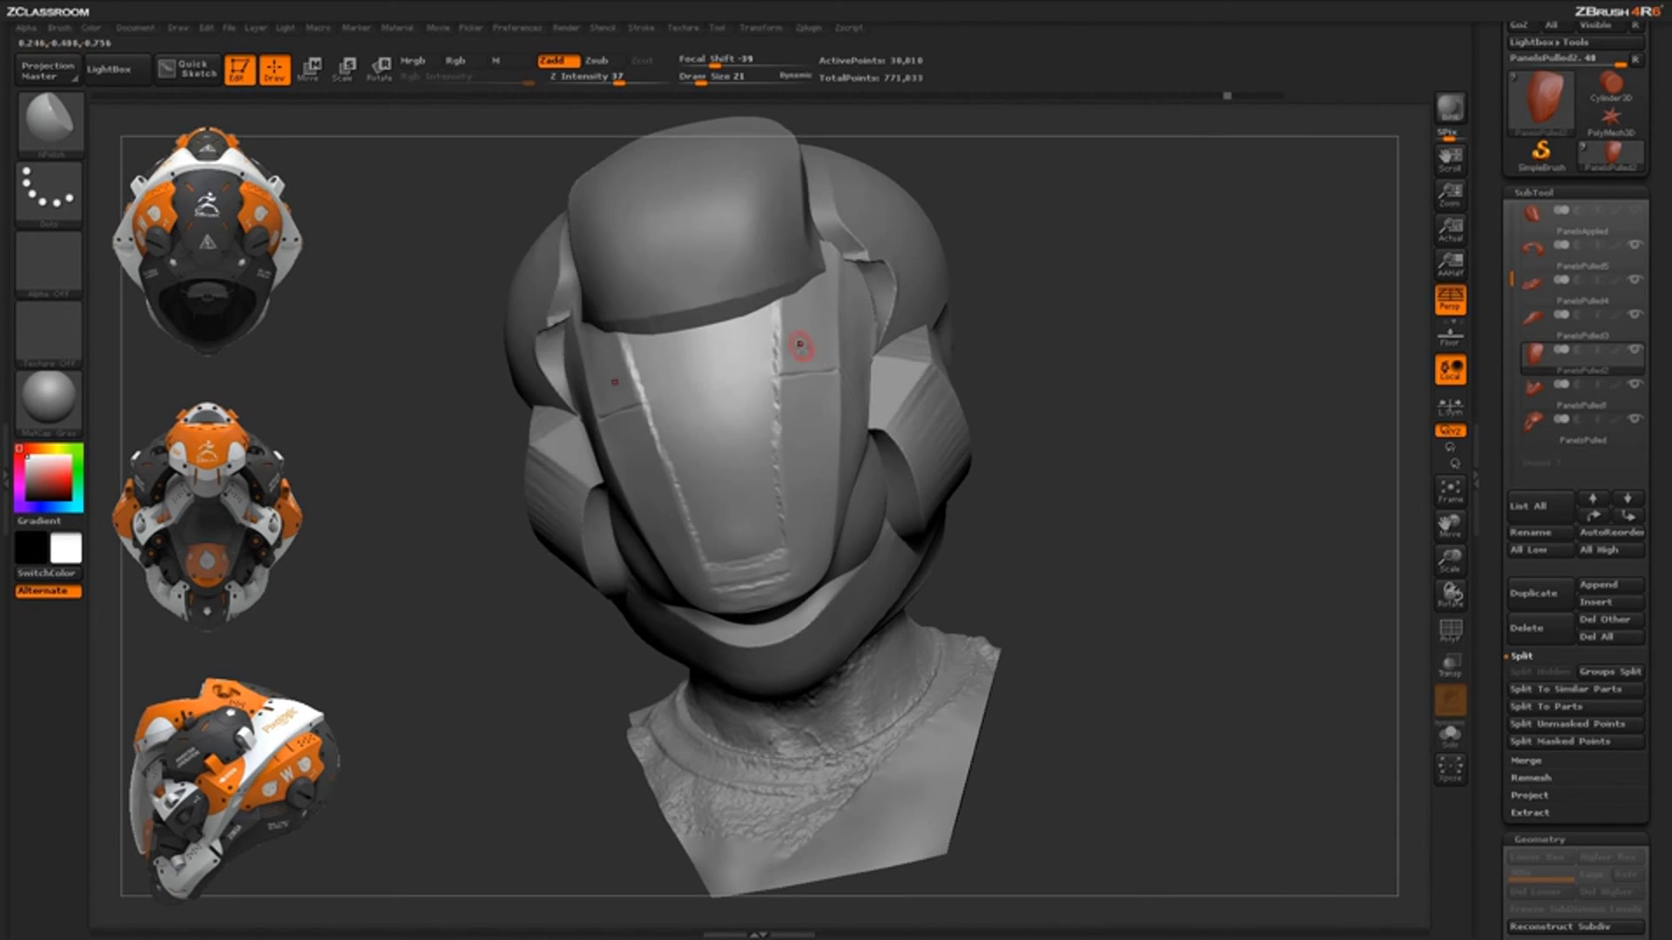
pyautogui.moveTo(1091, 292); pyautogui.dragTo(957, 277)
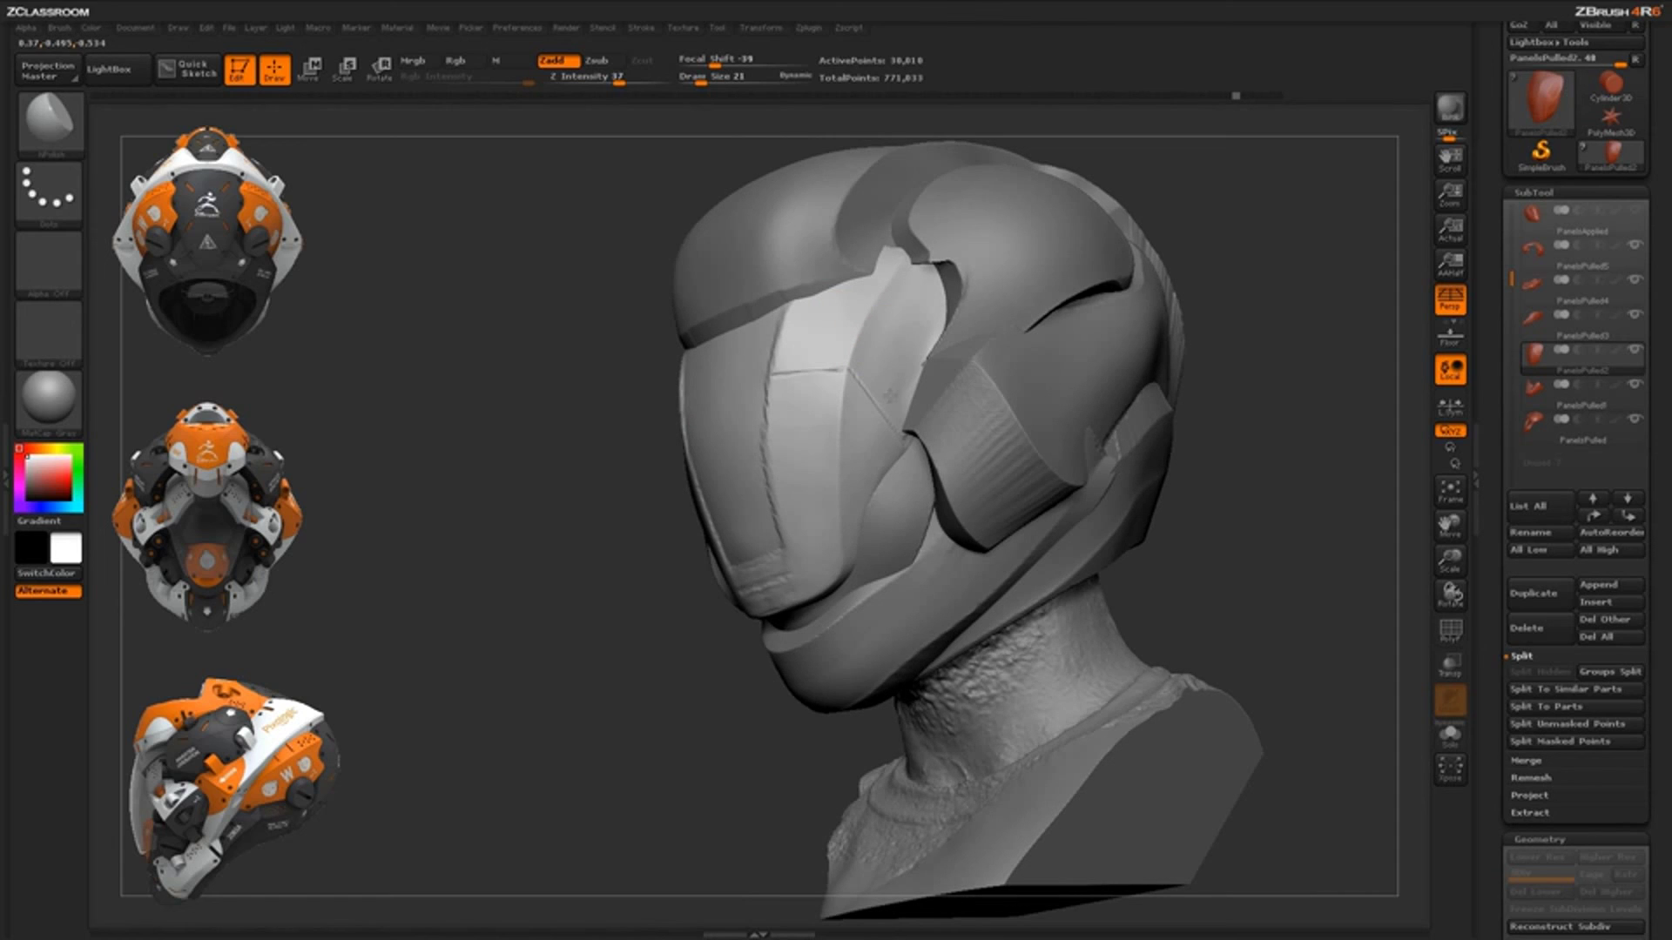
pyautogui.keyDown('alt'); pyautogui.moveTo(1210, 498); pyautogui.dragTo(1193, 426); pyautogui.keyUp('alt')
pyautogui.keyDown('shift'); pyautogui.moveTo(1167, 440); pyautogui.dragTo(1216, 453); pyautogui.keyUp('shift')
pyautogui.keyDown('alt'); pyautogui.moveTo(1206, 470); pyautogui.dragTo(1197, 546); pyautogui.keyUp('alt')
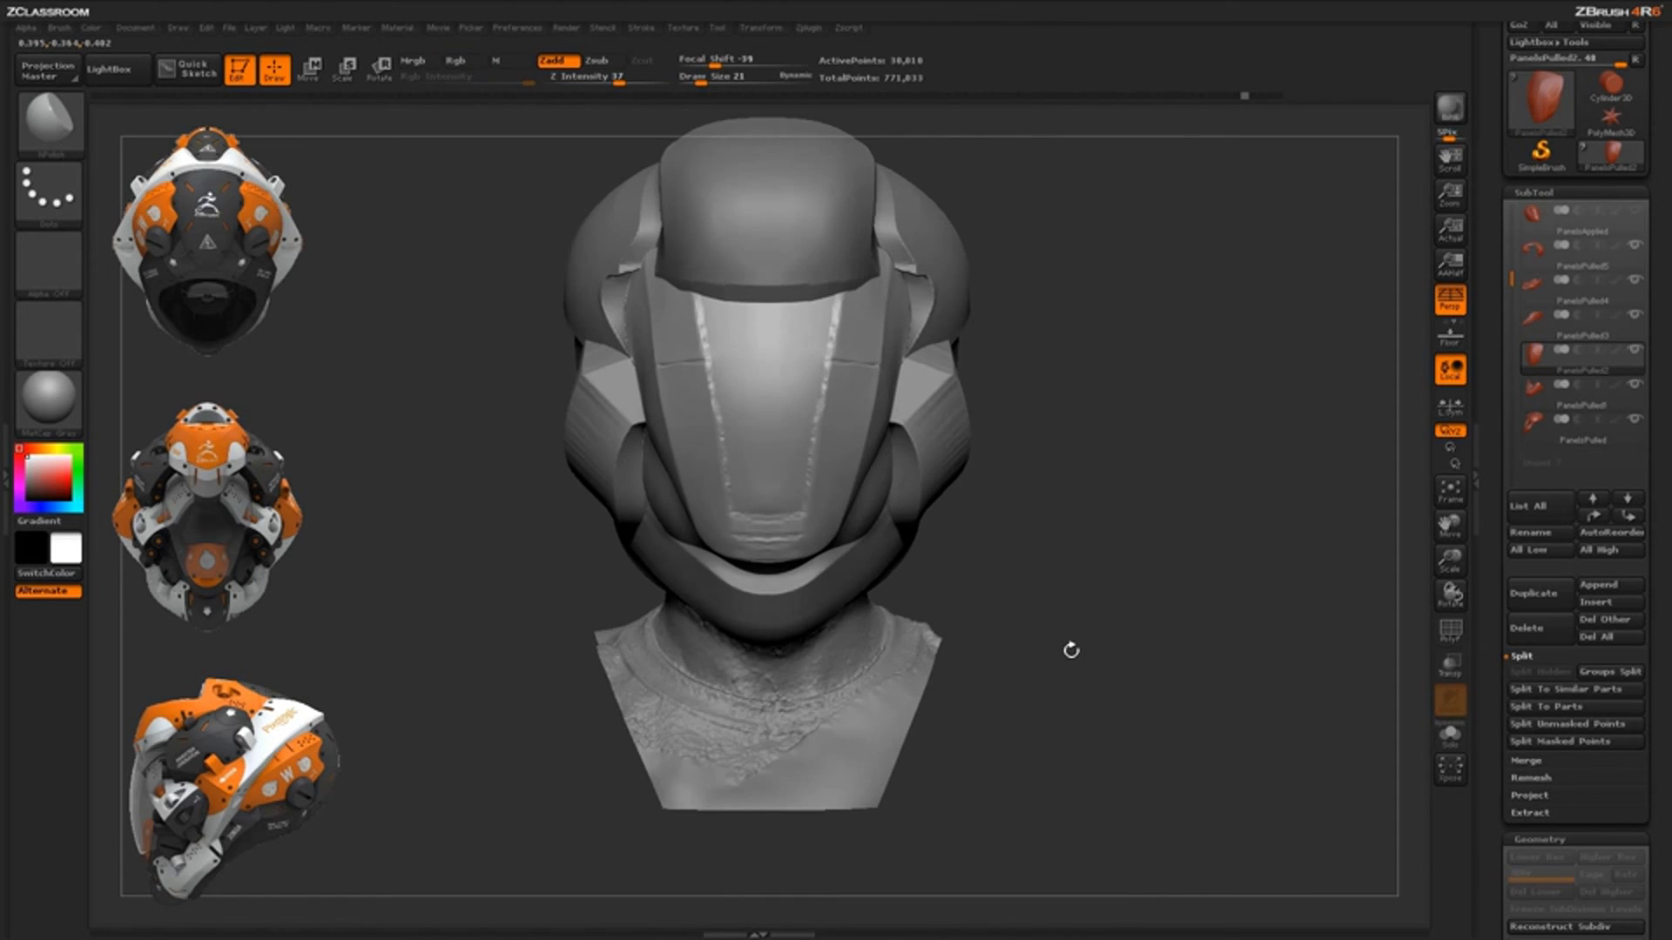
pyautogui.keyDown('alt'); pyautogui.moveTo(1070, 607); pyautogui.dragTo(1071, 650); pyautogui.keyUp('alt')
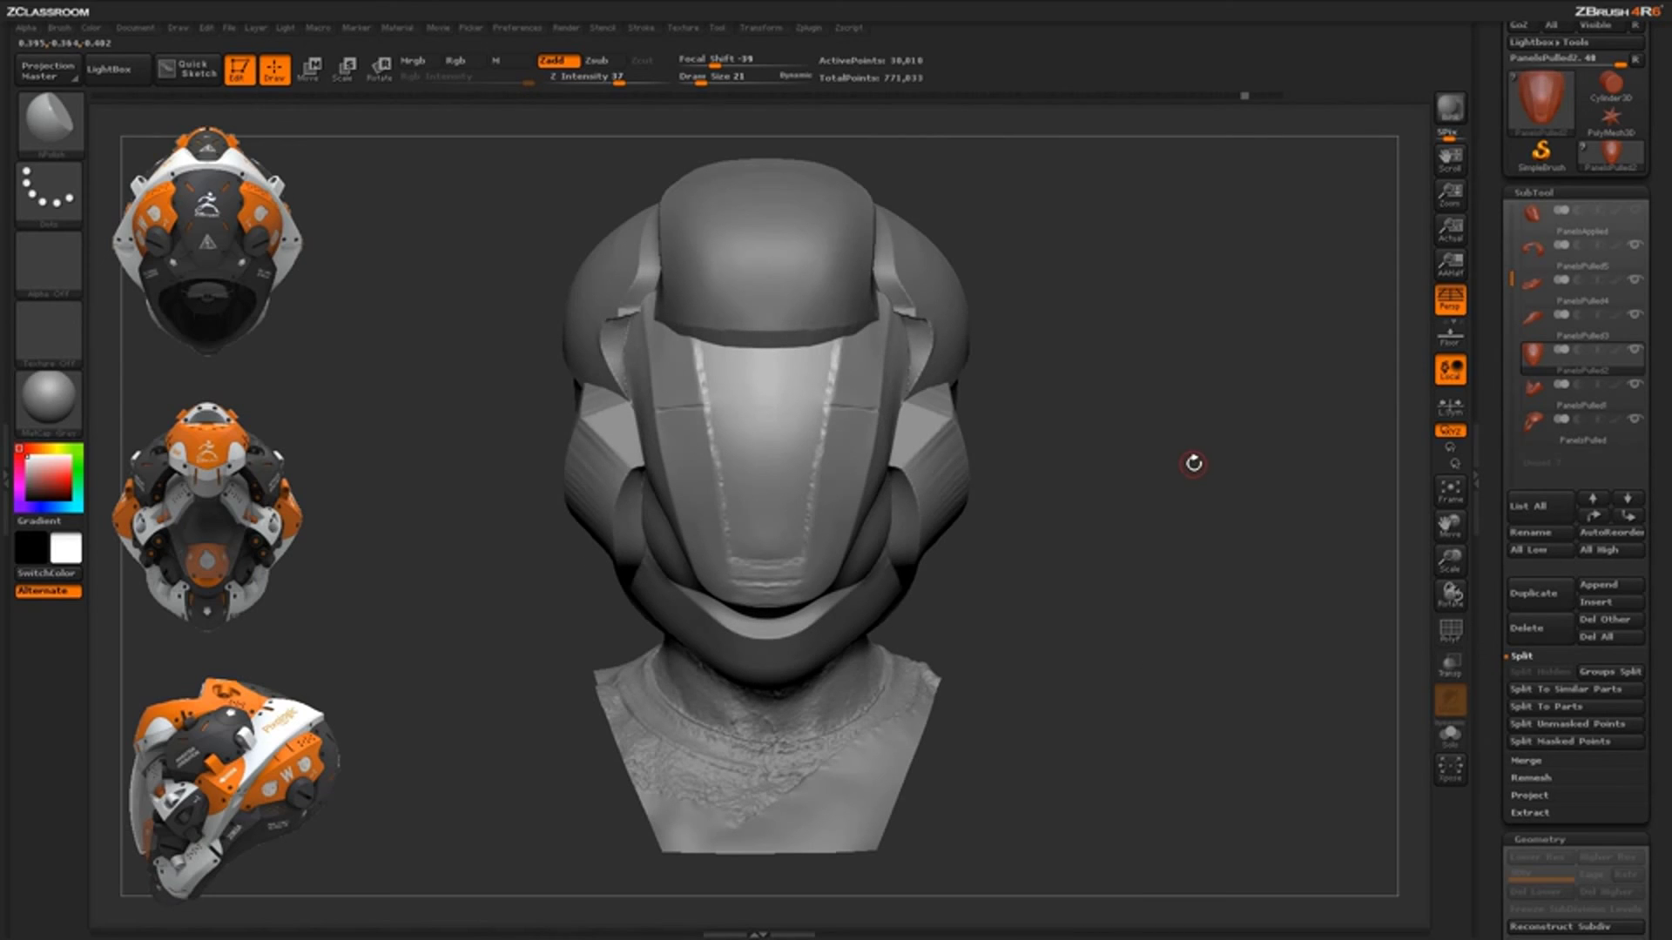
# Turn off perspective and switch to the Standard brush
pyautogui.press('p')
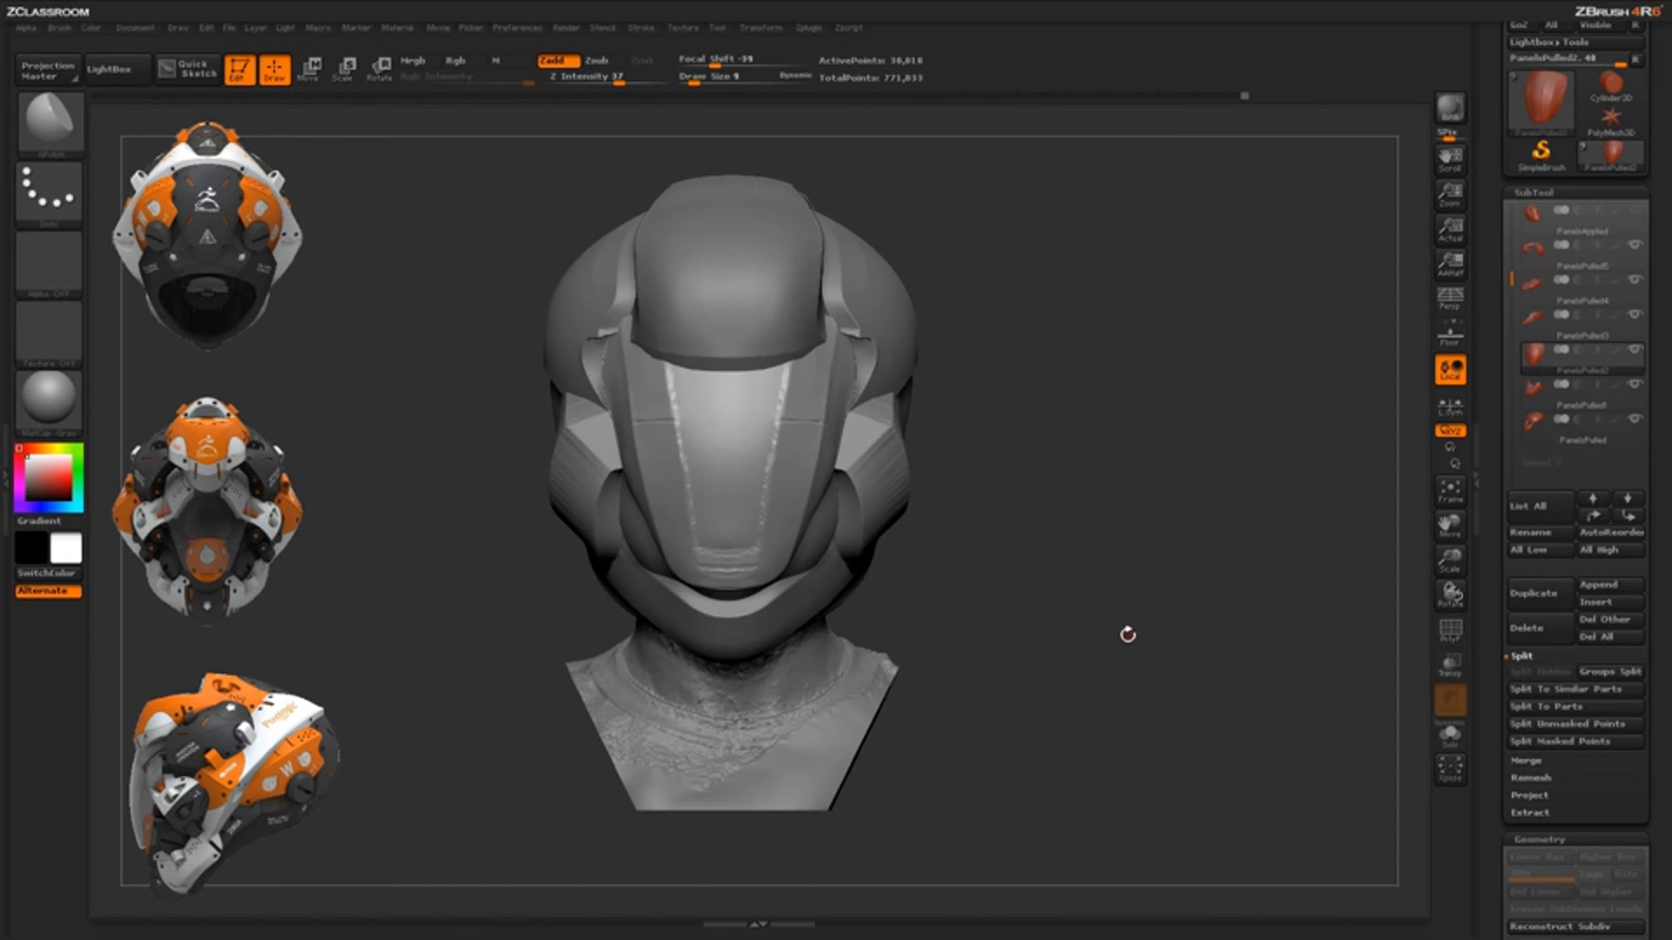
pyautogui.press('b')
pyautogui.press('s')
pyautogui.press('t')
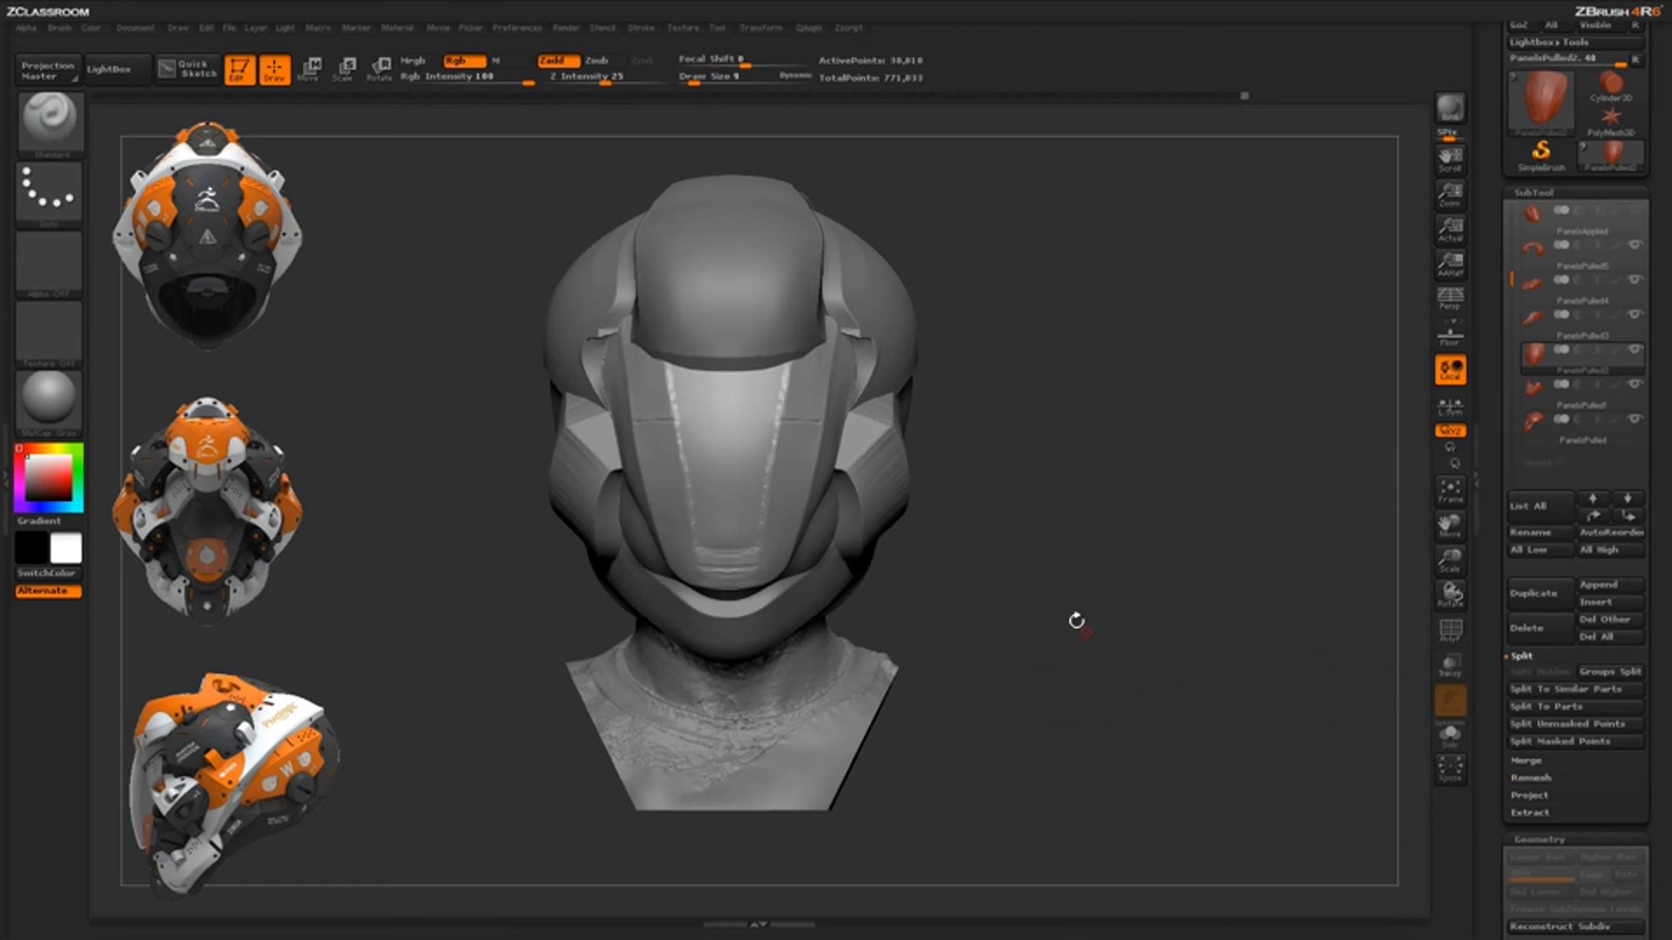
pyautogui.moveTo(1089, 559)
pyautogui.mouseDown()
pyautogui.moveTo(1071, 570)
pyautogui.moveTo(1030, 538)
pyautogui.moveTo(1101, 485)
pyautogui.moveTo(961, 479)
pyautogui.mouseUp()
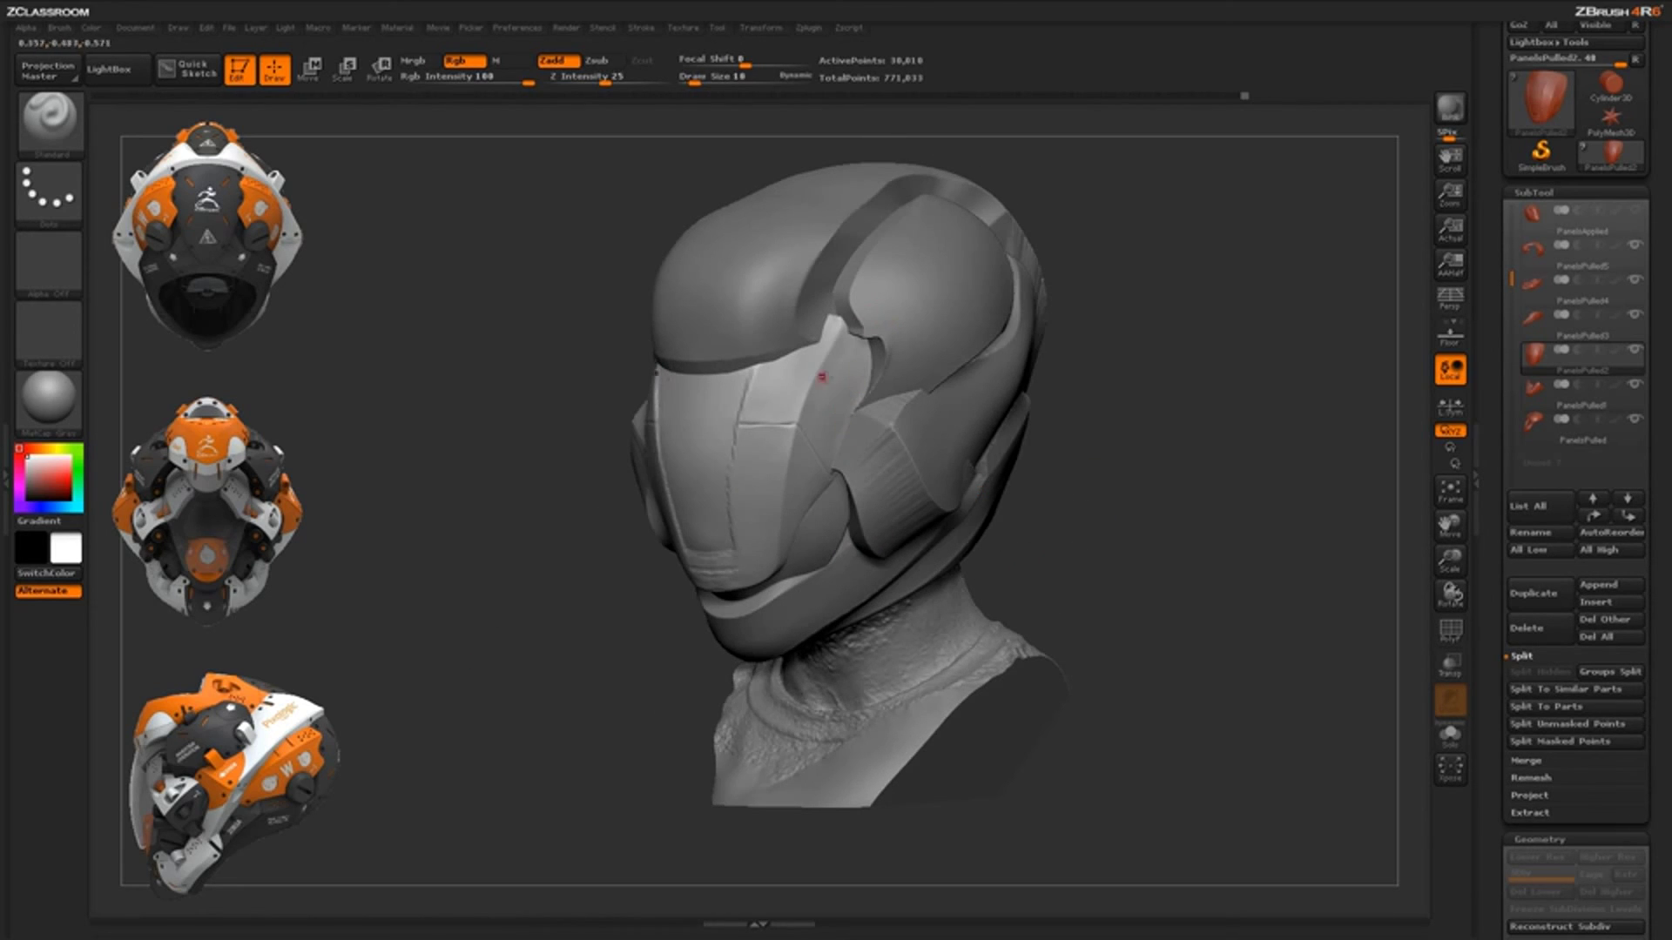
# Try short Standard brush strokes on the faceplate's outer side plane and on both panels beside the horizontal seam at draw size 22
pyautogui.moveTo(848, 358); pyautogui.dragTo(819, 434)
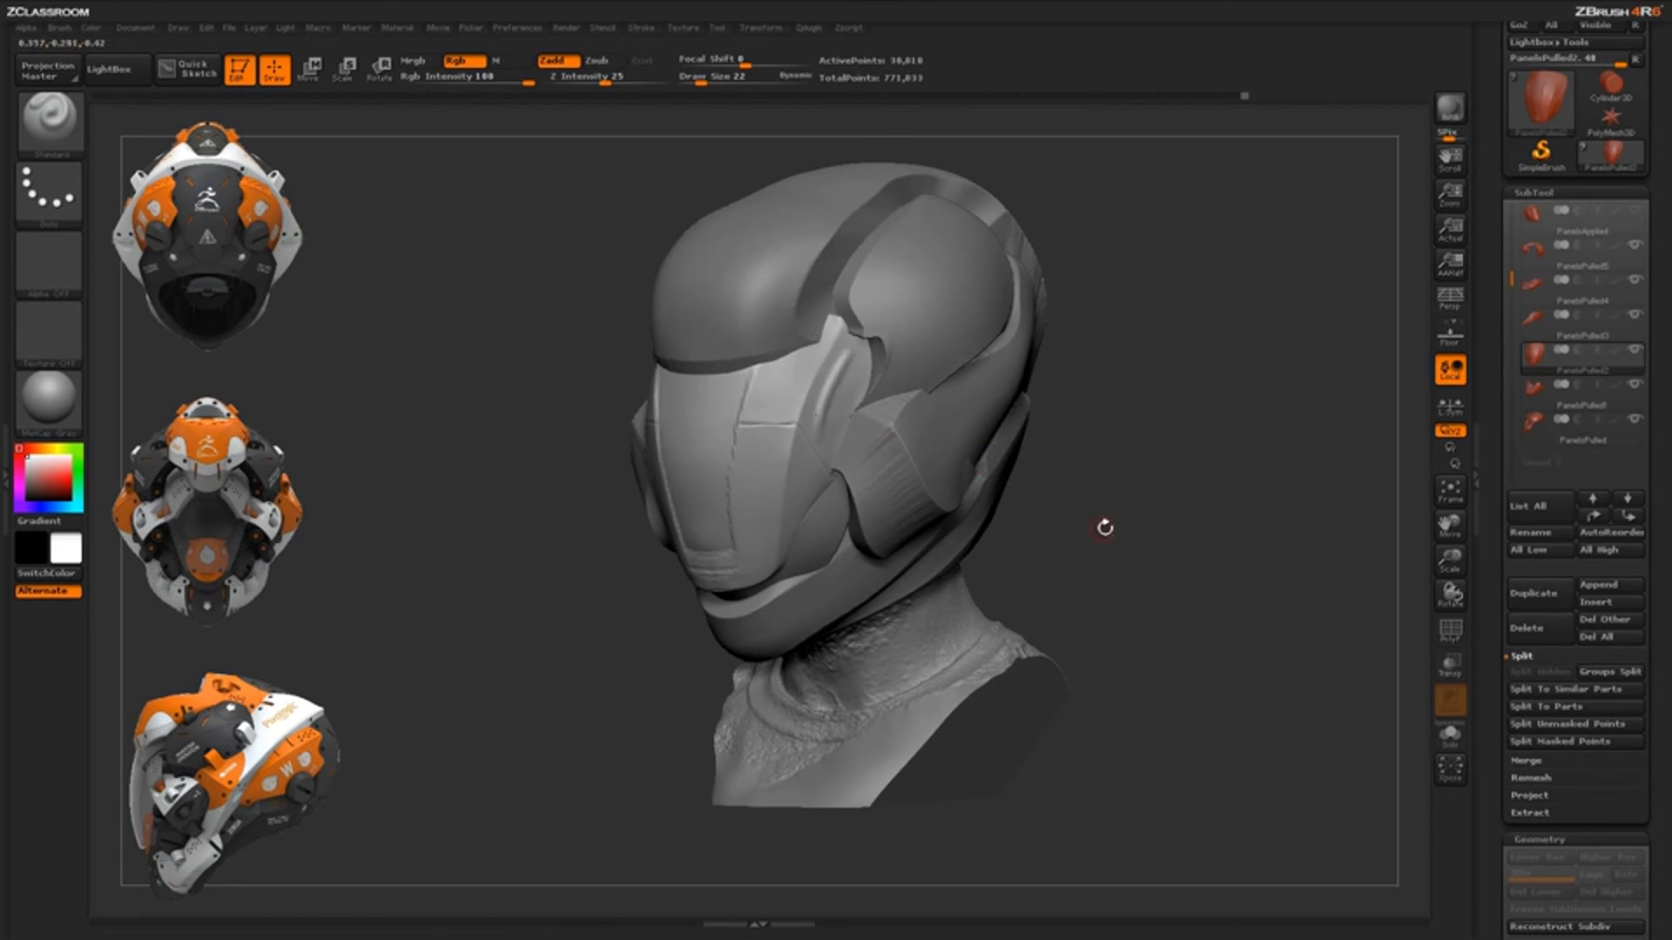
pyautogui.moveTo(1104, 526)
pyautogui.mouseDown()
pyautogui.moveTo(1049, 511)
pyautogui.moveTo(1119, 494)
pyautogui.mouseUp()
pyautogui.moveTo(843, 356); pyautogui.dragTo(826, 394)
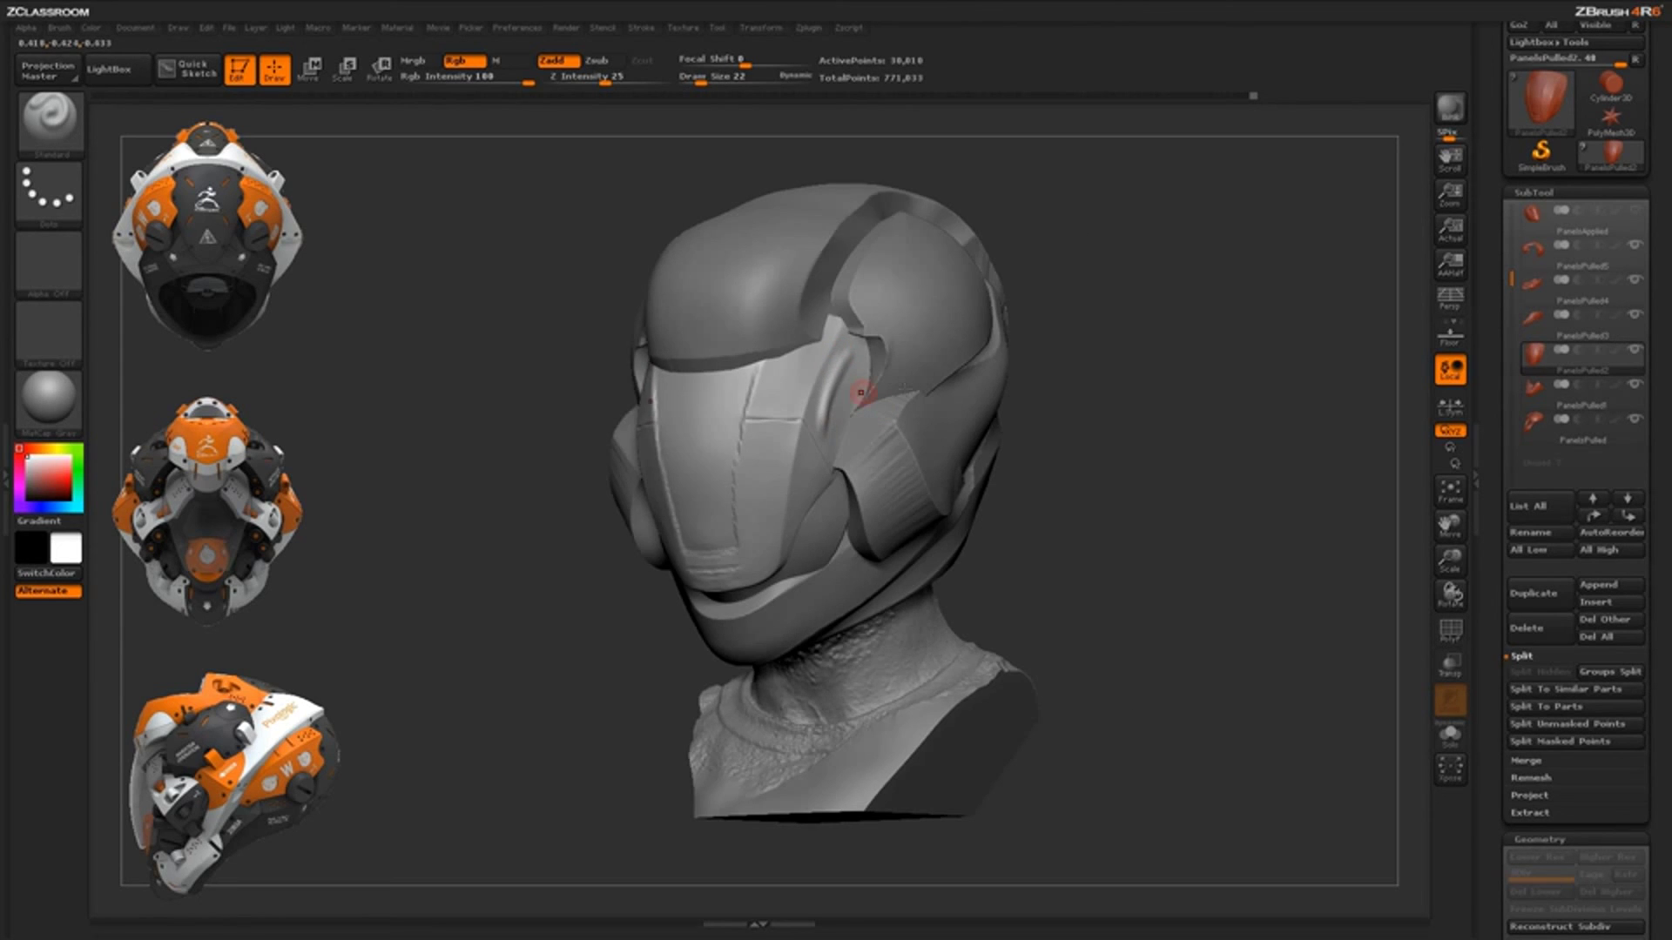
pyautogui.moveTo(1073, 452); pyautogui.dragTo(770, 460)
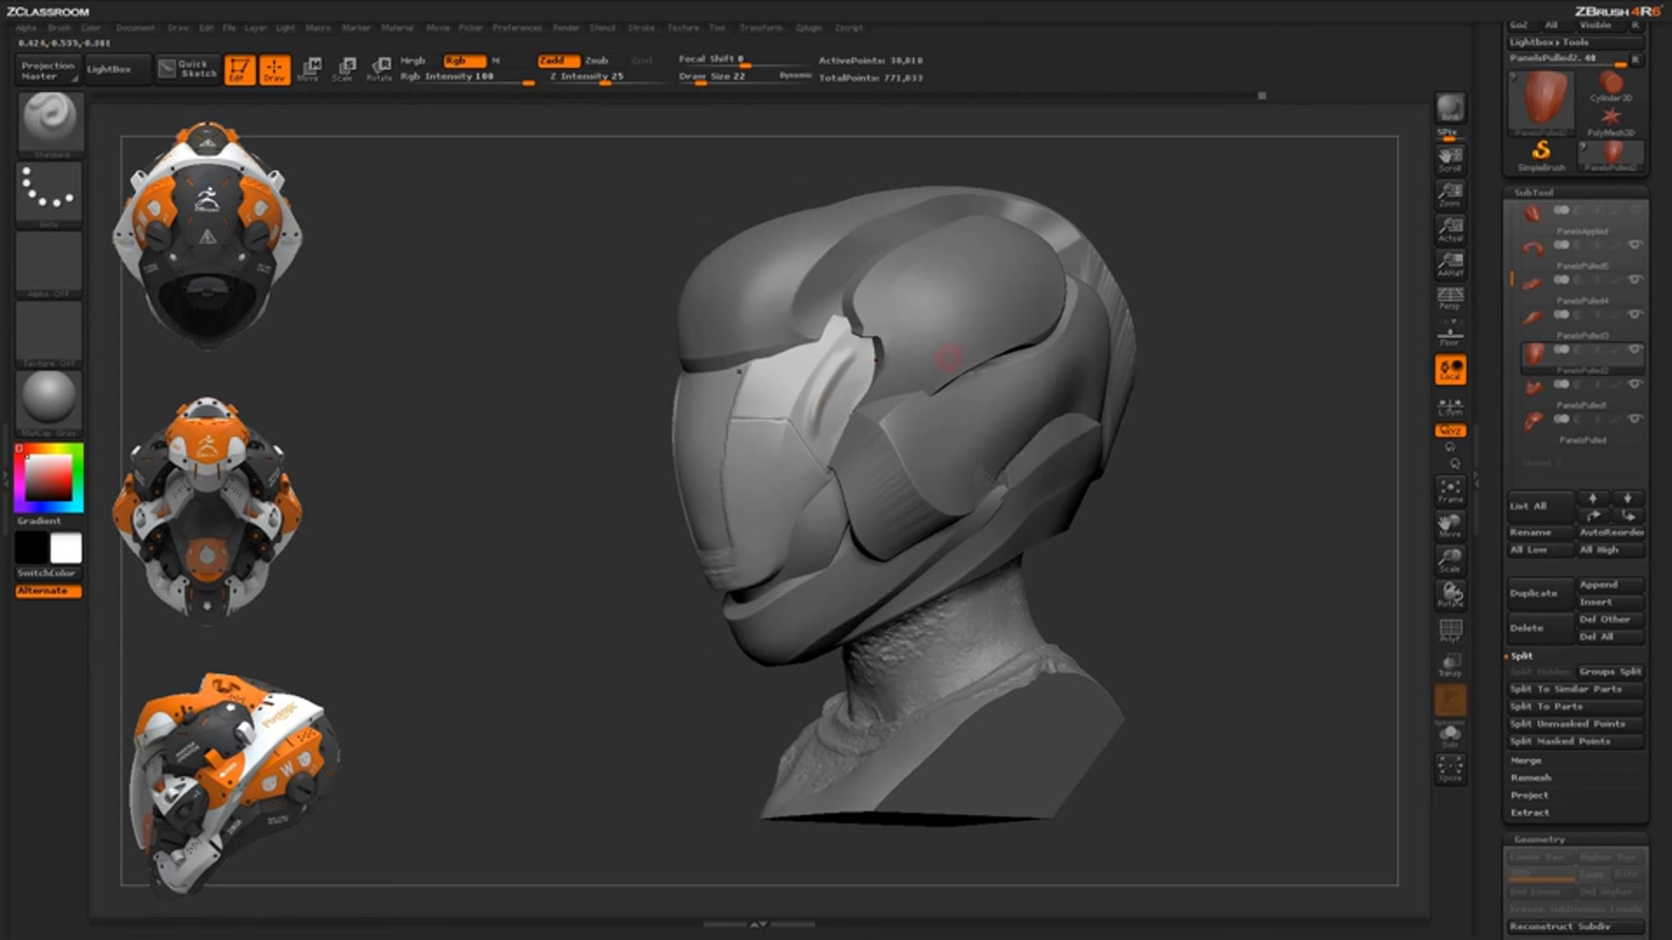
pyautogui.moveTo(1171, 440); pyautogui.dragTo(1197, 500)
pyautogui.moveTo(797, 349)
pyautogui.mouseDown()
pyautogui.moveTo(755, 373)
pyautogui.moveTo(787, 346)
pyautogui.mouseUp()
pyautogui.moveTo(1074, 231); pyautogui.dragTo(1076, 301)
pyautogui.moveTo(745, 467); pyautogui.dragTo(742, 507)
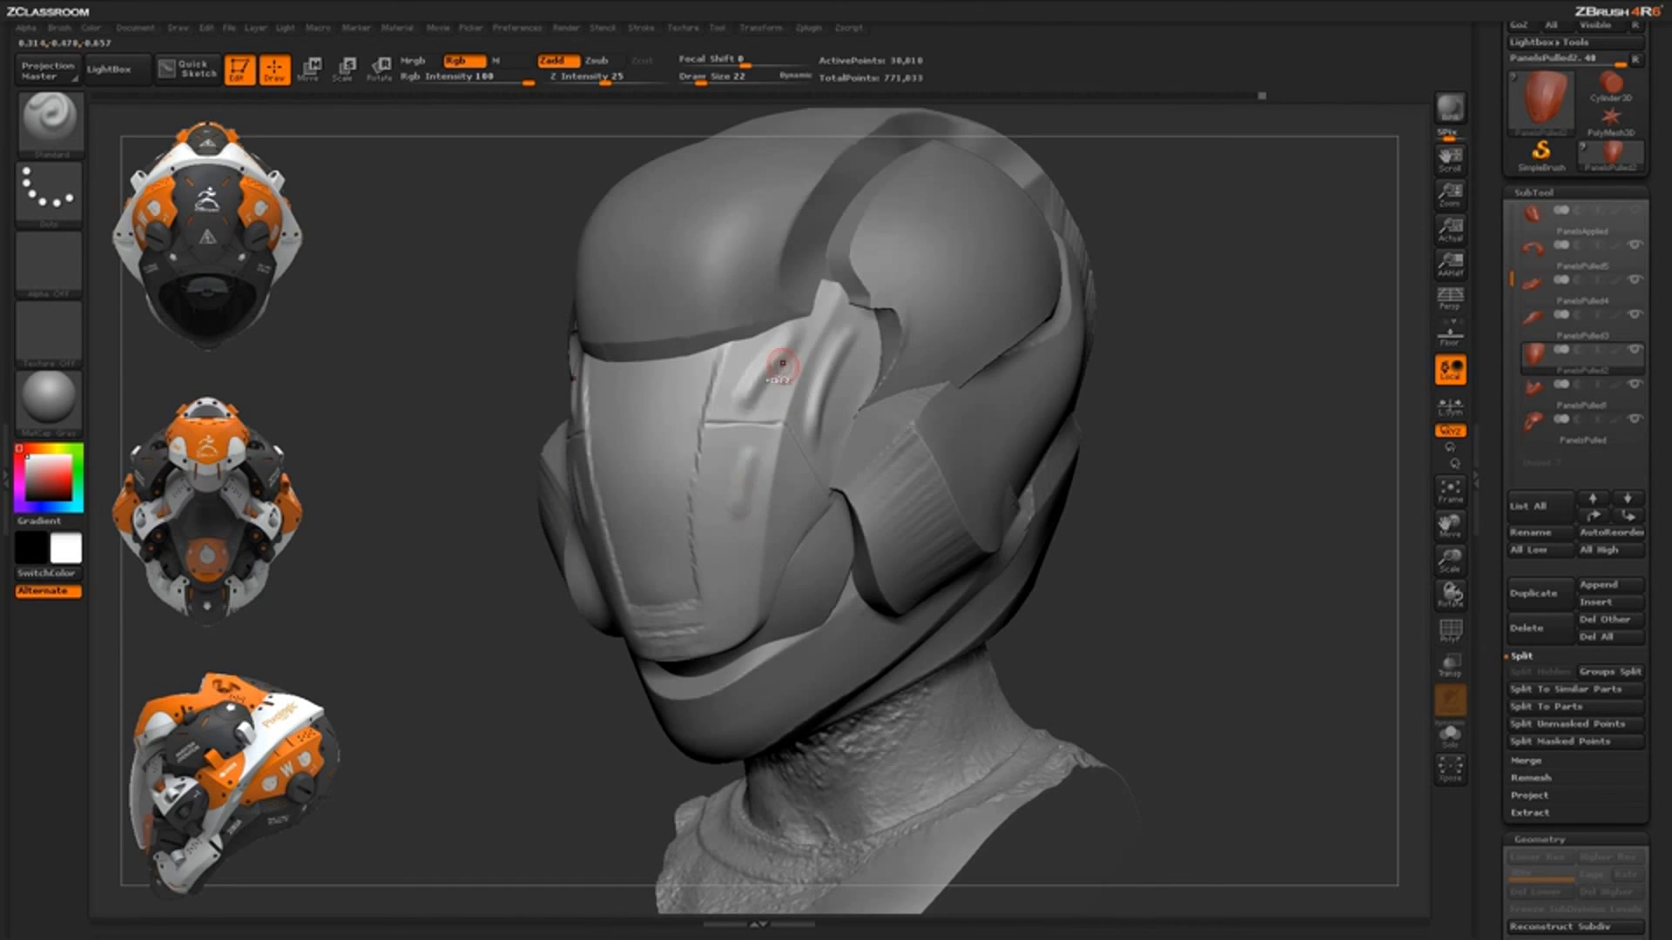
# Undo the Standard brush strokes on the faceplate's side planes
pyautogui.hotkey('ctrl', 'z')
pyautogui.hotkey('ctrl', 'z')
pyautogui.hotkey('ctrl', 'z')
pyautogui.hotkey('ctrl', 'z')
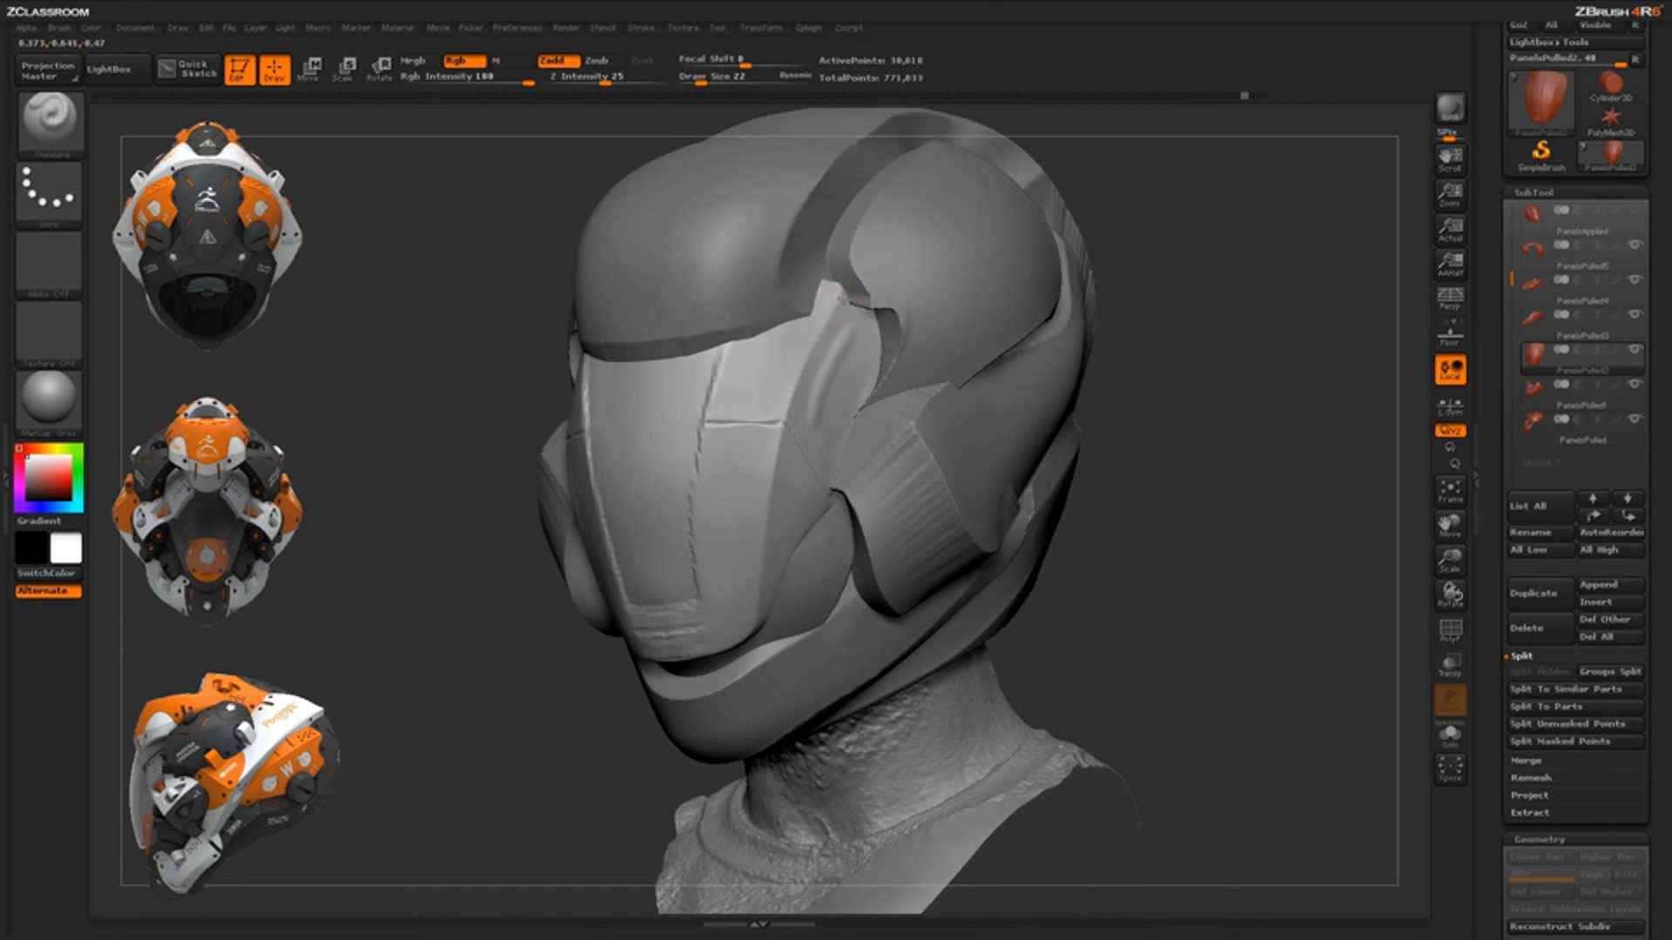
pyautogui.hotkey('ctrl', 'z')
pyautogui.moveTo(839, 296)
pyautogui.mouseDown()
pyautogui.moveTo(786, 419)
pyautogui.moveTo(808, 340)
pyautogui.mouseUp()
pyautogui.moveTo(1160, 559)
pyautogui.mouseDown()
pyautogui.moveTo(1196, 543)
pyautogui.moveTo(1187, 585)
pyautogui.moveTo(1041, 549)
pyautogui.mouseUp()
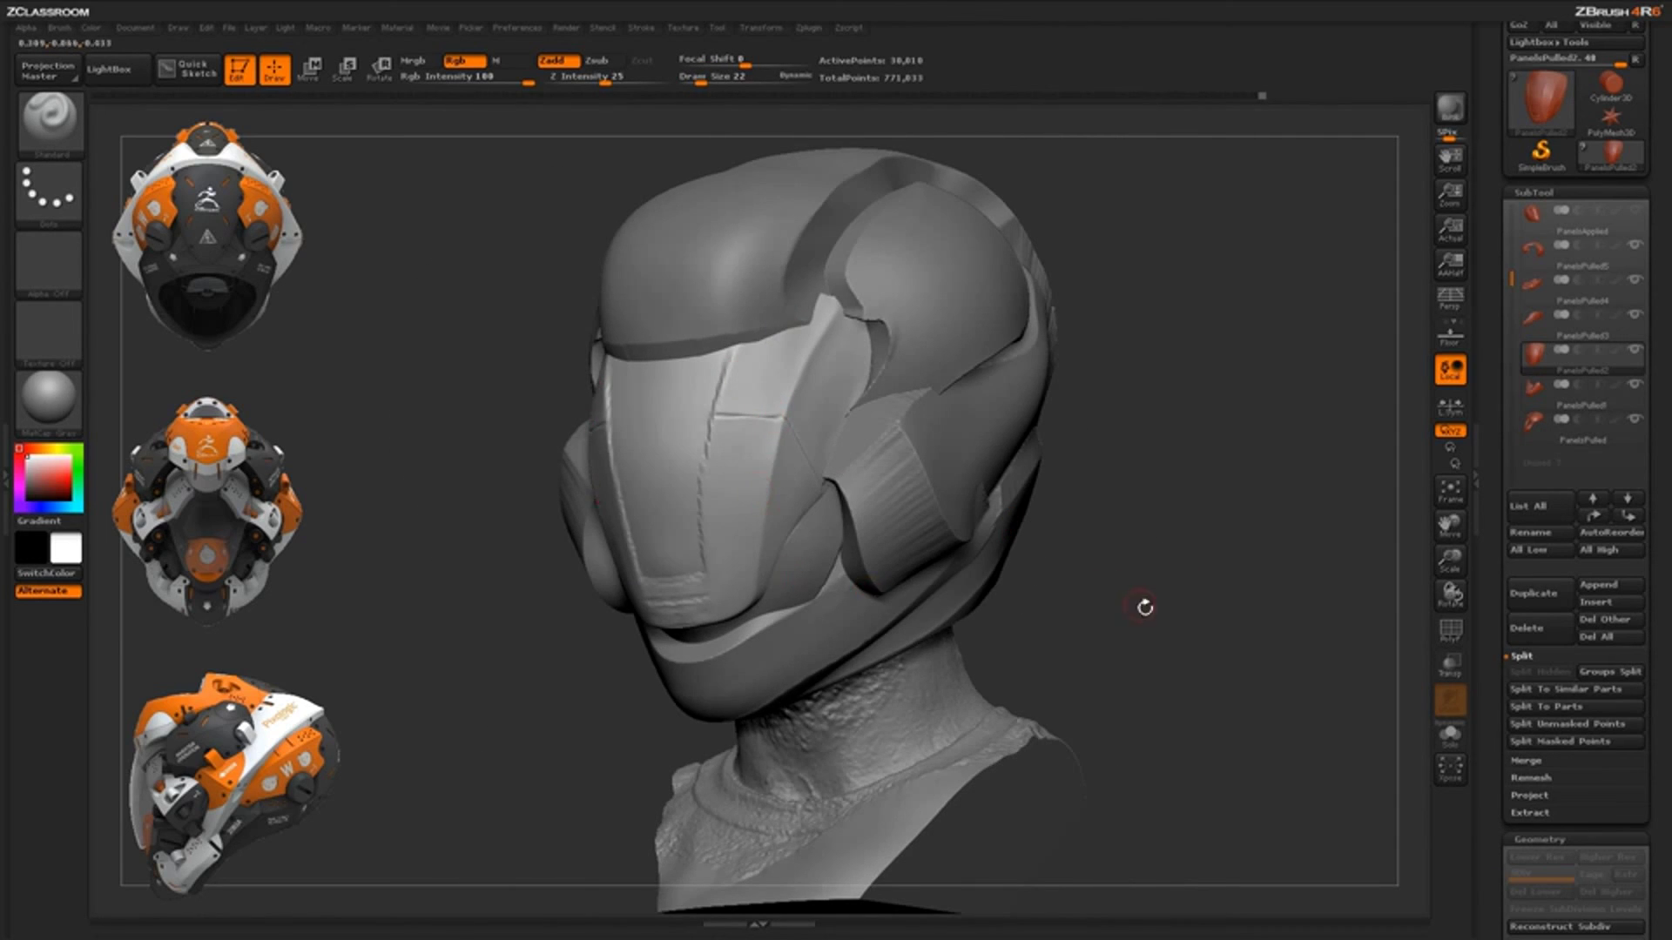
pyautogui.moveTo(1145, 604); pyautogui.dragTo(1108, 562)
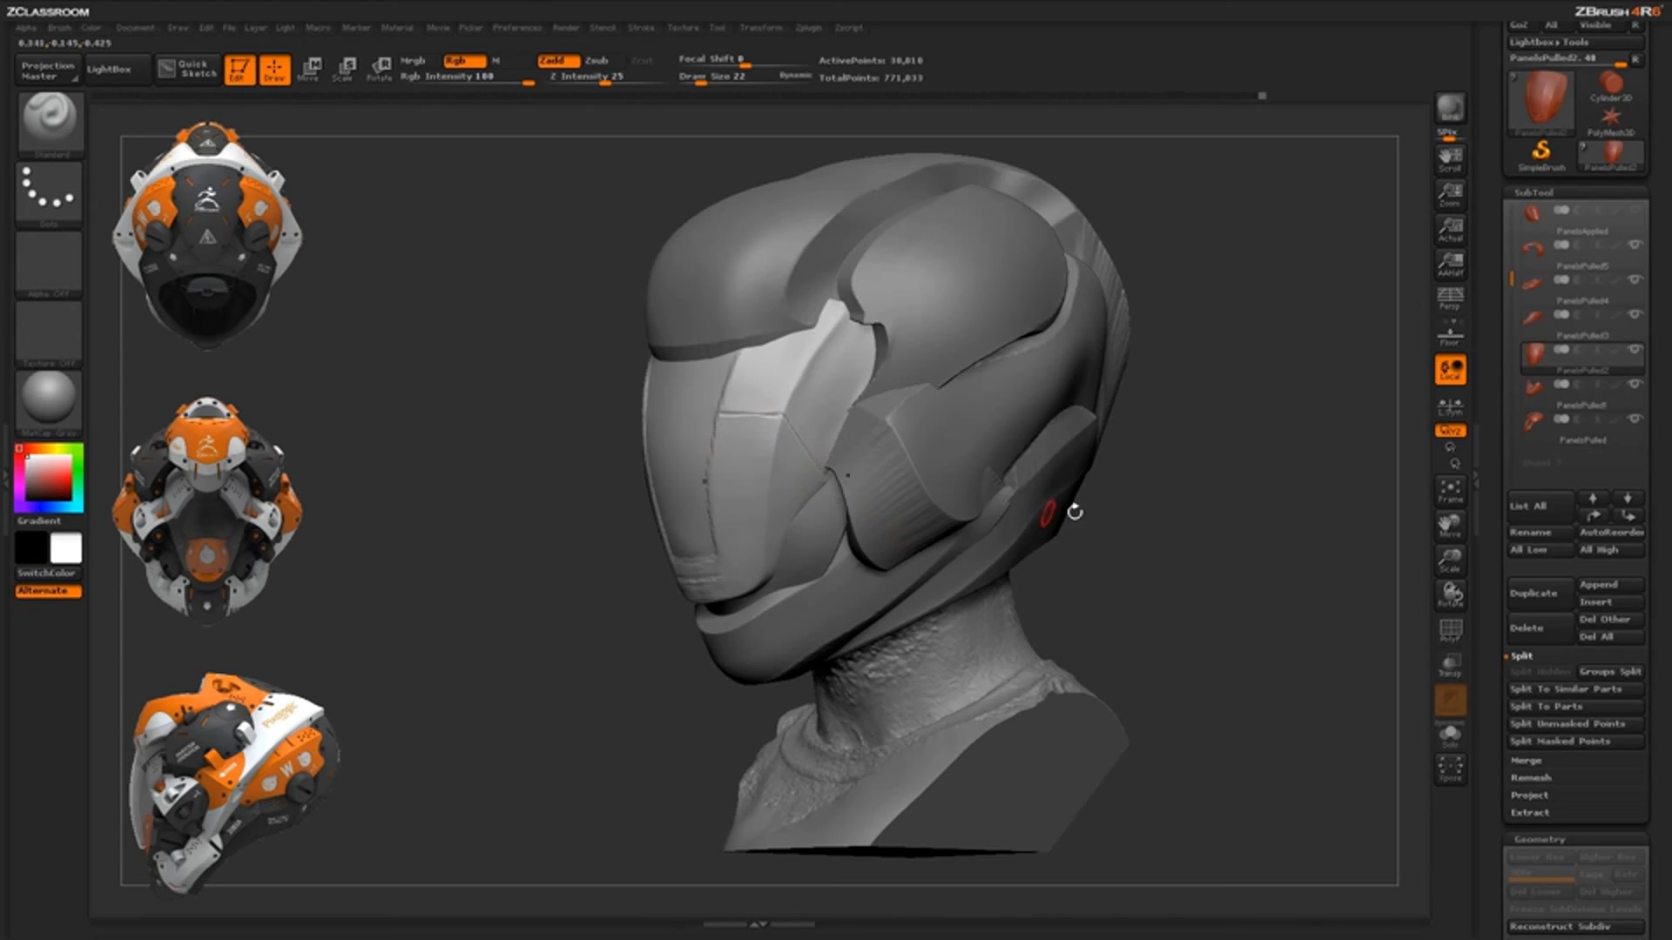
# Set the Standard brush's Z Intensity to 42 and draw size to 3, with LazyMouse on, LazyRadius at 100 and LazySmooth raised
pyautogui.moveTo(1132, 544); pyautogui.dragTo(1195, 541)
pyautogui.moveTo(605, 78); pyautogui.dragTo(687, 80)
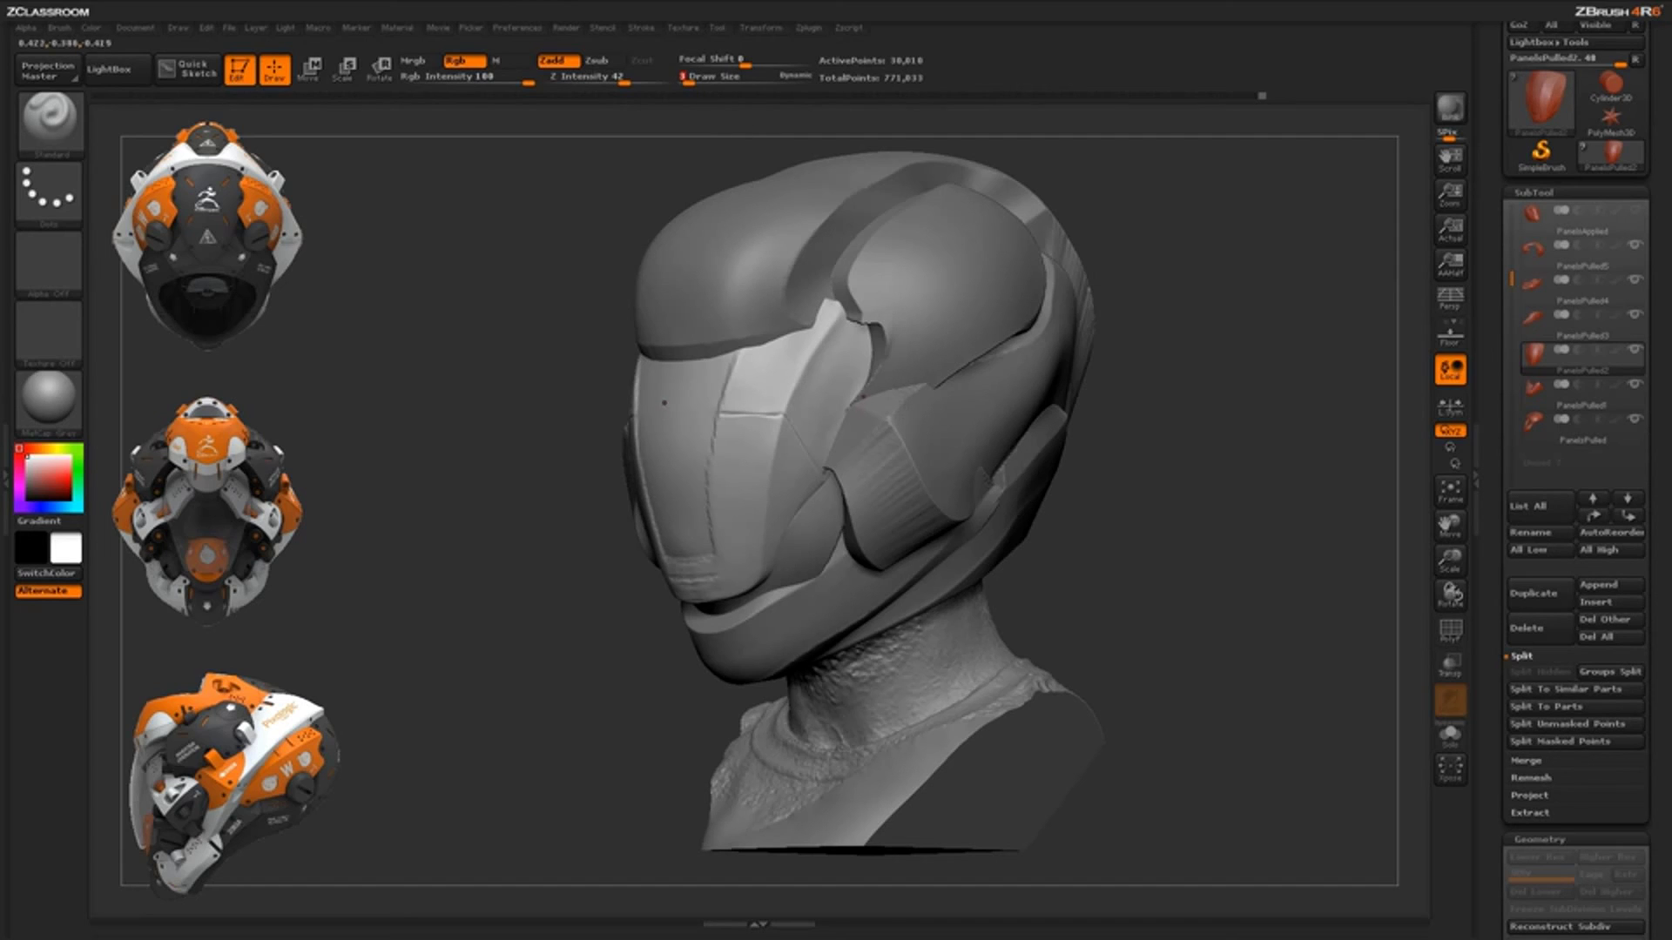
pyautogui.click(652, 29)
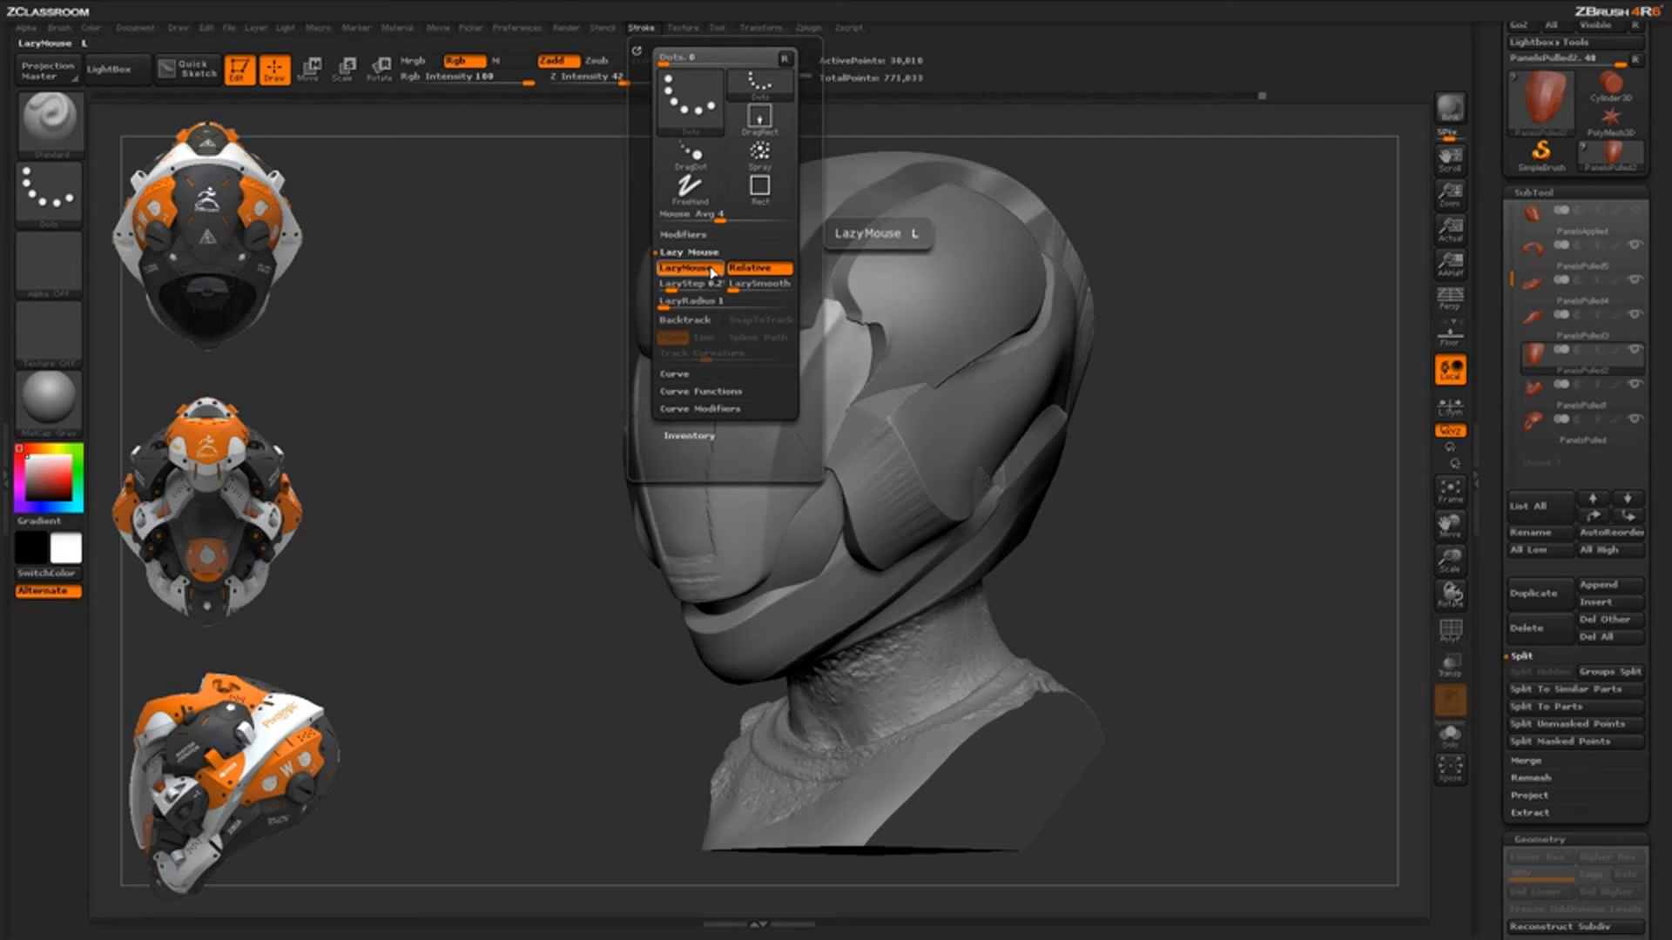
pyautogui.moveTo(672, 304); pyautogui.dragTo(759, 289)
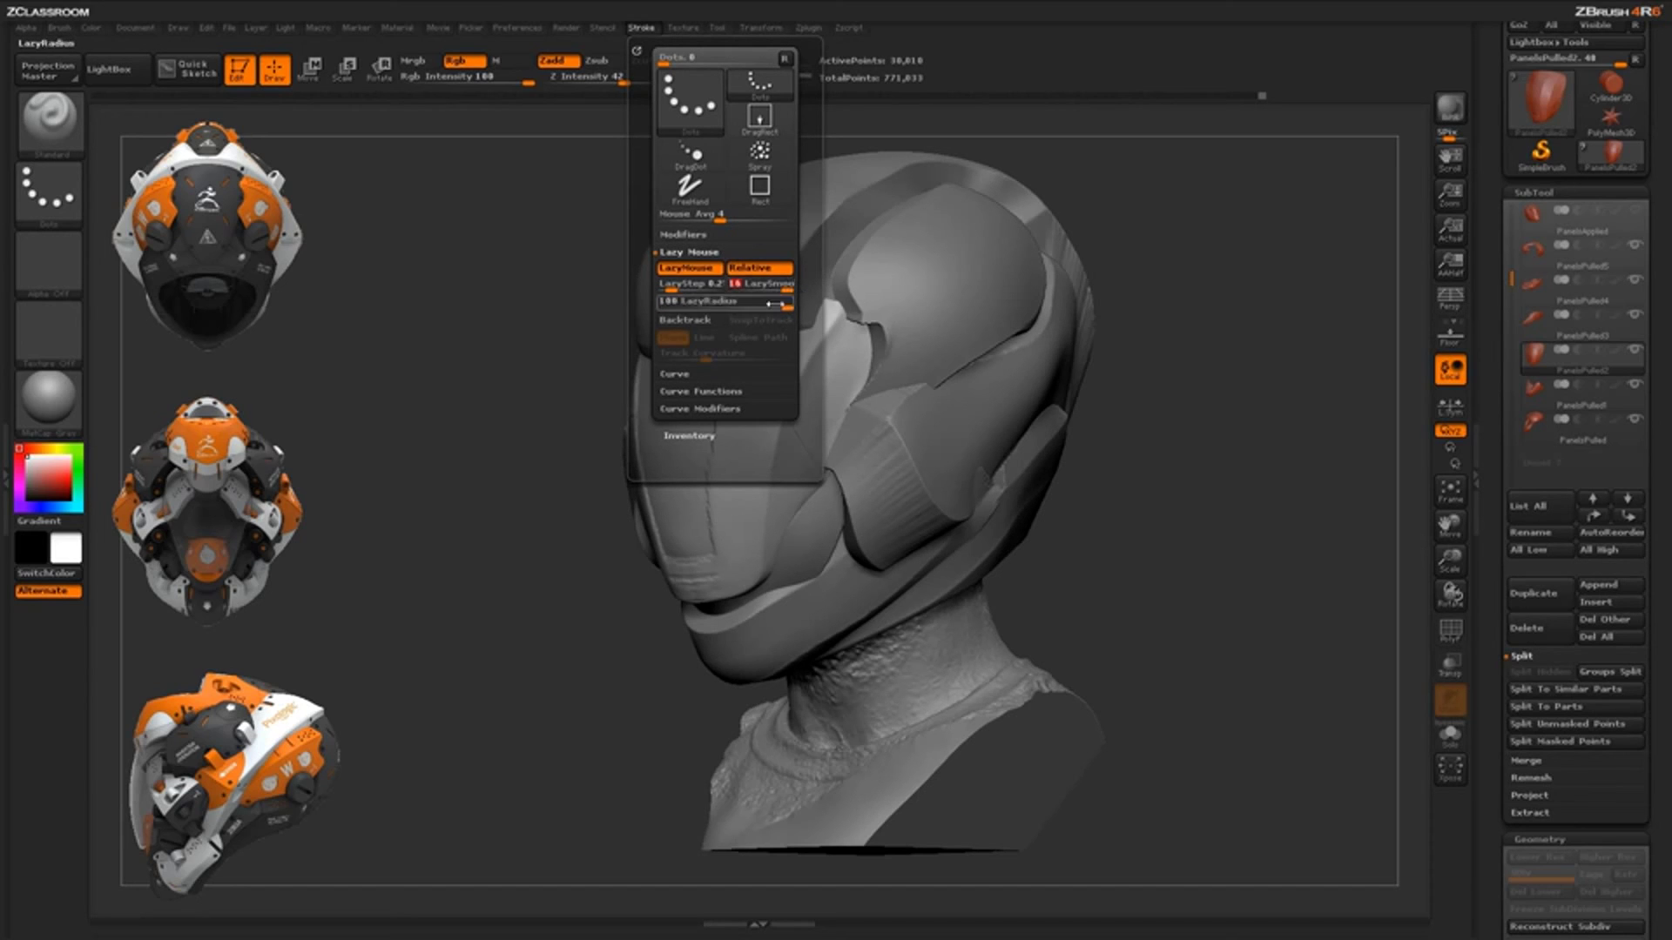
# Try carving a thin line down the faceplate's lower side panel
pyautogui.keyDown('alt'); pyautogui.moveTo(1151, 505); pyautogui.dragTo(1149, 547); pyautogui.keyUp('alt')
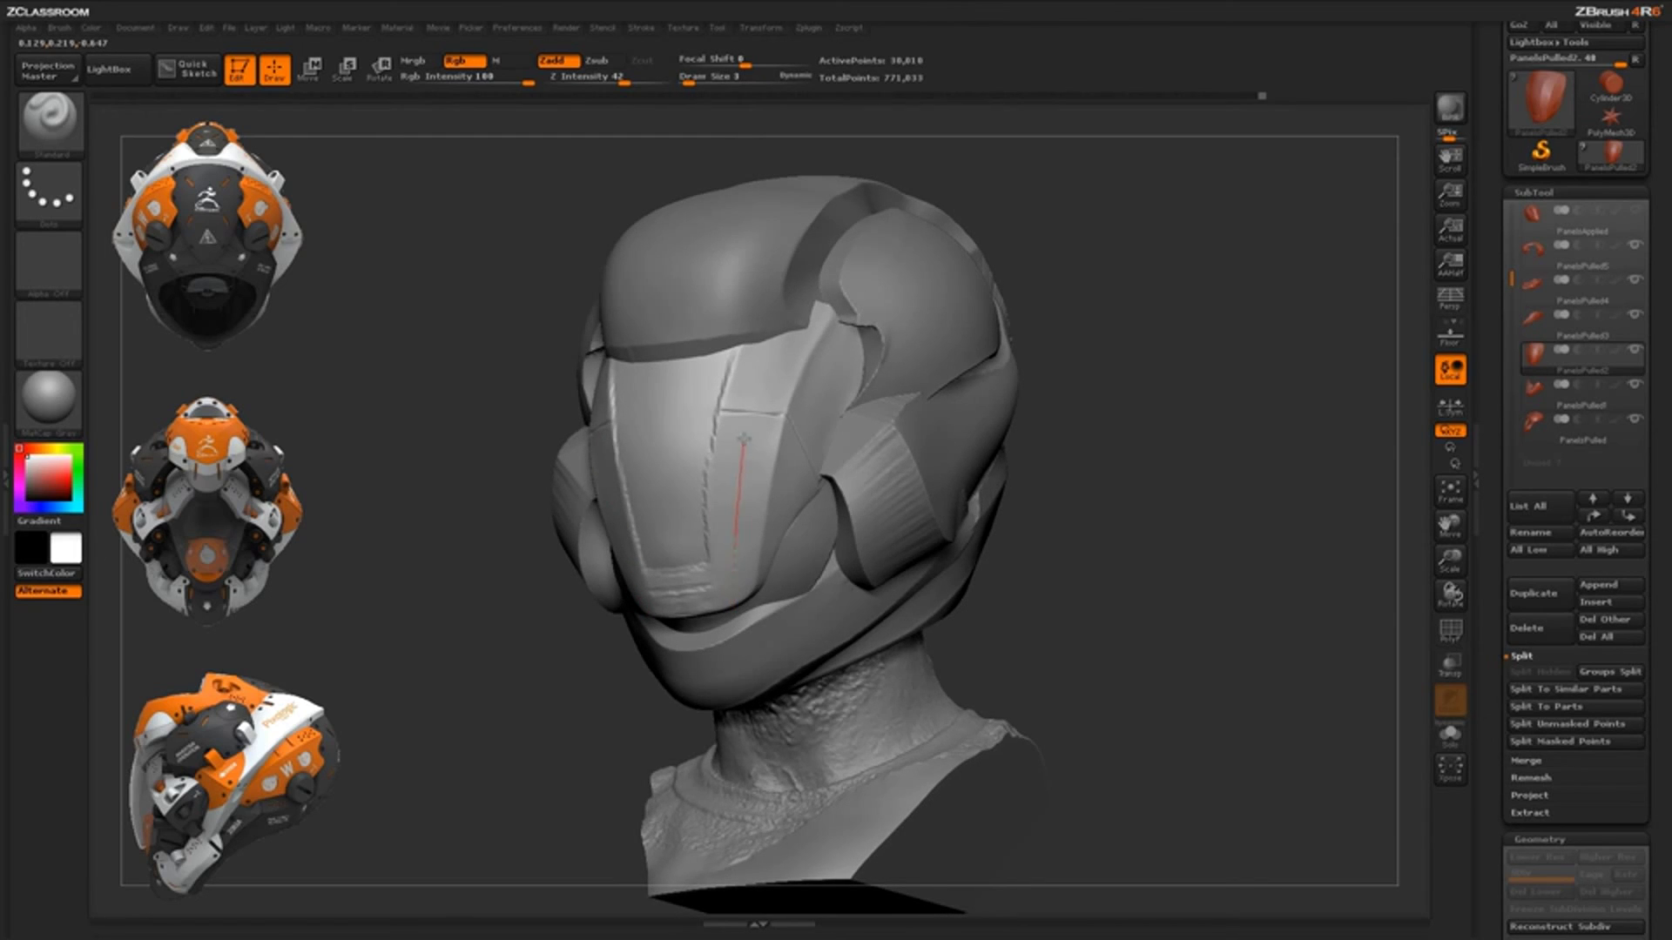
pyautogui.moveTo(1132, 521)
pyautogui.mouseDown()
pyautogui.moveTo(925, 529)
pyautogui.moveTo(1027, 552)
pyautogui.mouseUp()
pyautogui.hotkey('ctrl', 'z')
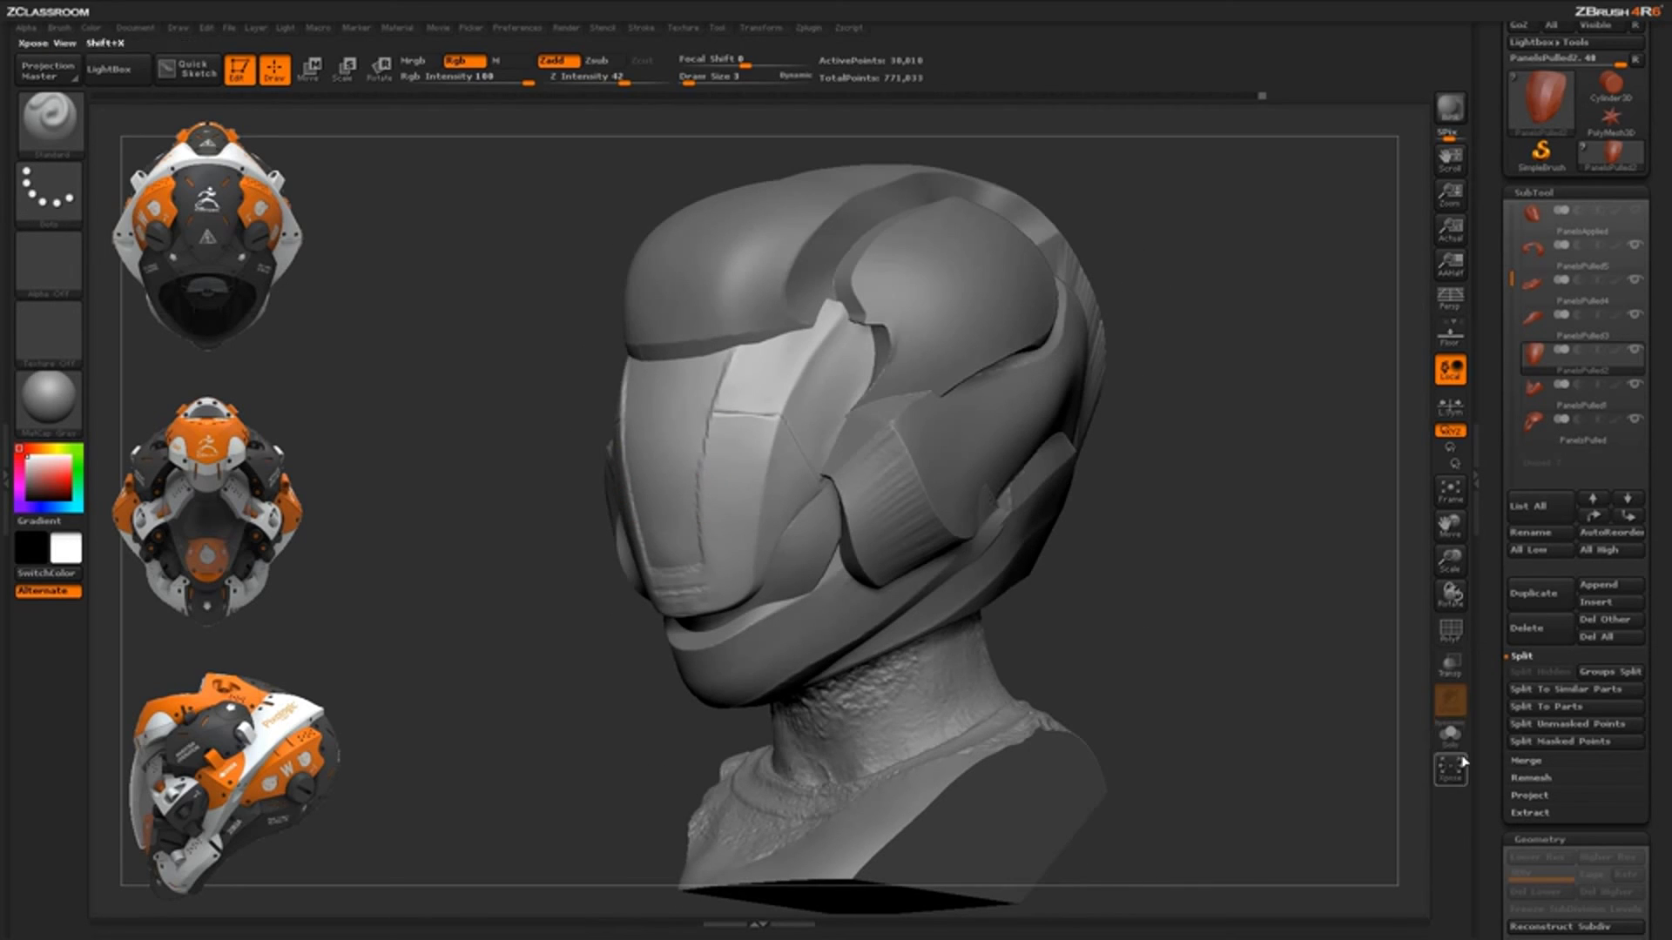
# Divide the faceplate SubTool's geometry to subdivision level 2
pyautogui.moveTo(1485, 751); pyautogui.dragTo(1485, 624)
pyautogui.moveTo(1485, 749); pyautogui.dragTo(1485, 679)
pyautogui.click(1535, 784)
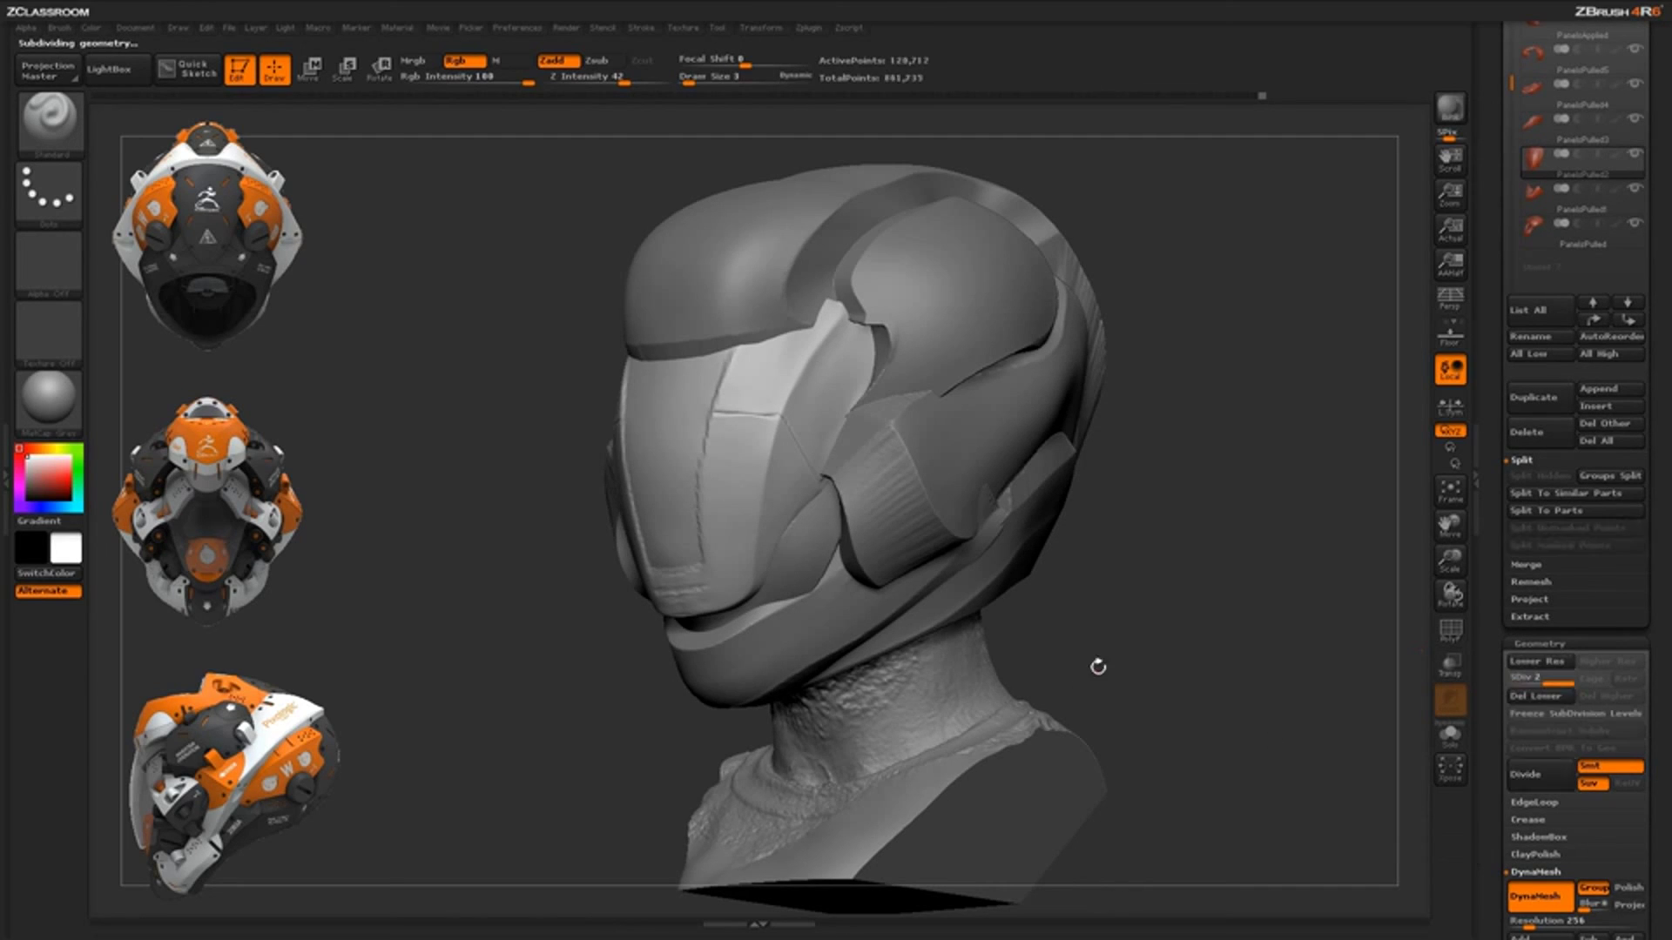
# Carve fine panel lines down the faceplate's lower side panel, across its outer side plane and along the crease between the planes
pyautogui.moveTo(1126, 649); pyautogui.dragTo(1210, 648)
pyautogui.keyDown('alt'); pyautogui.moveTo(1134, 643); pyautogui.dragTo(1141, 688); pyautogui.keyUp('alt')
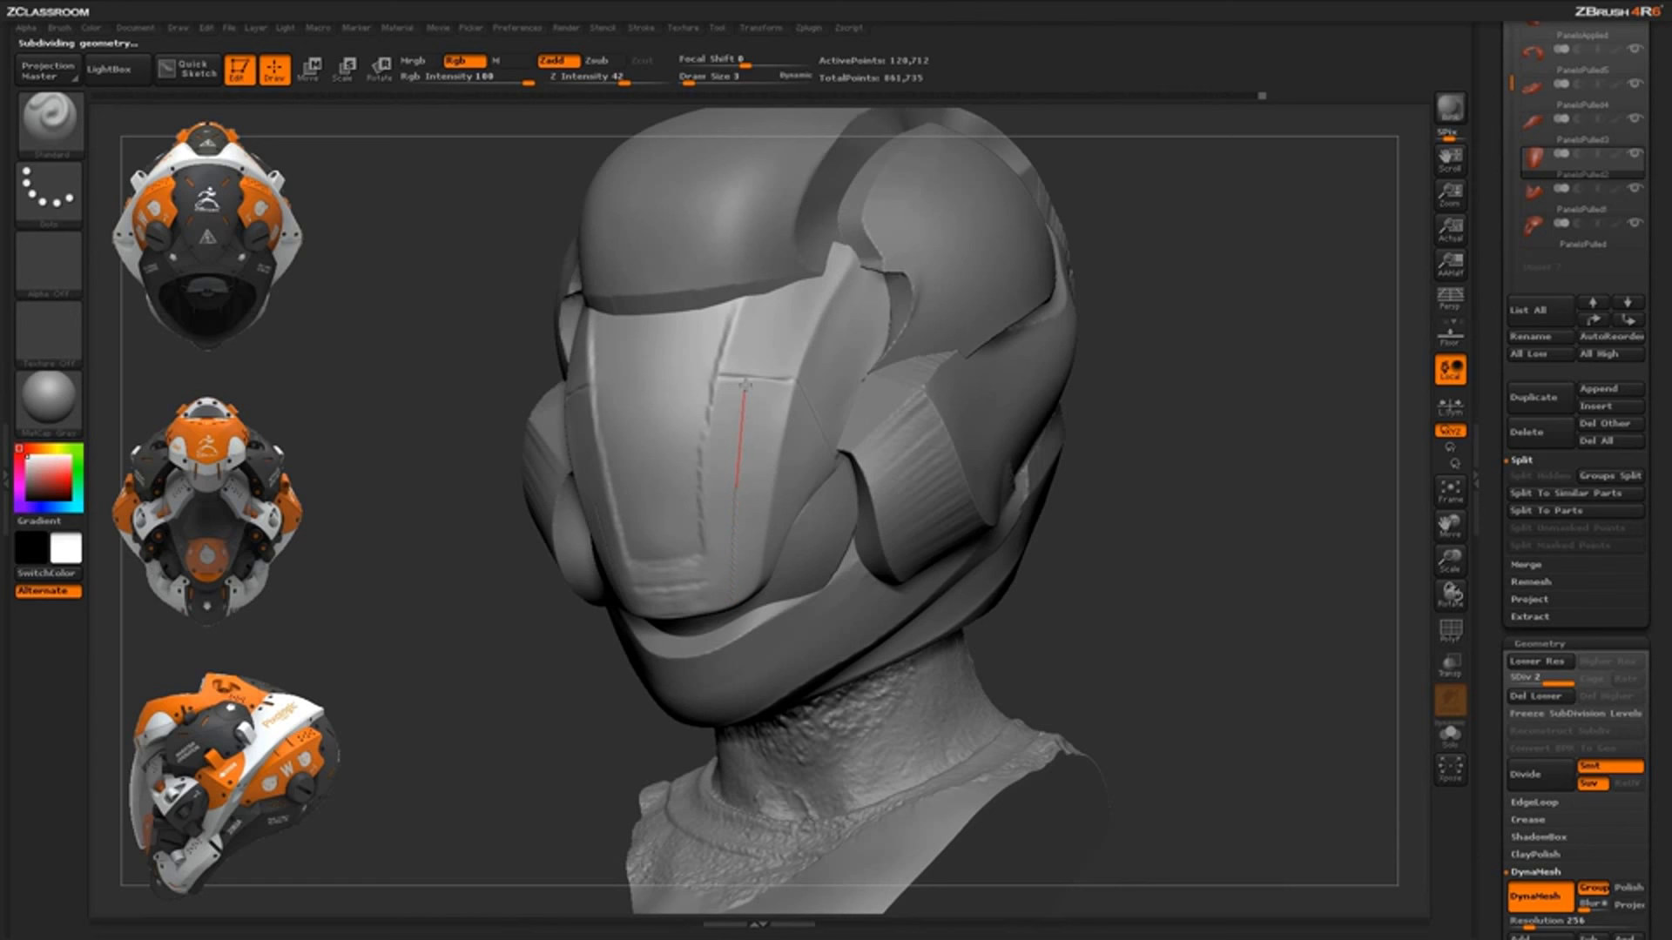
pyautogui.moveTo(745, 383); pyautogui.dragTo(766, 300)
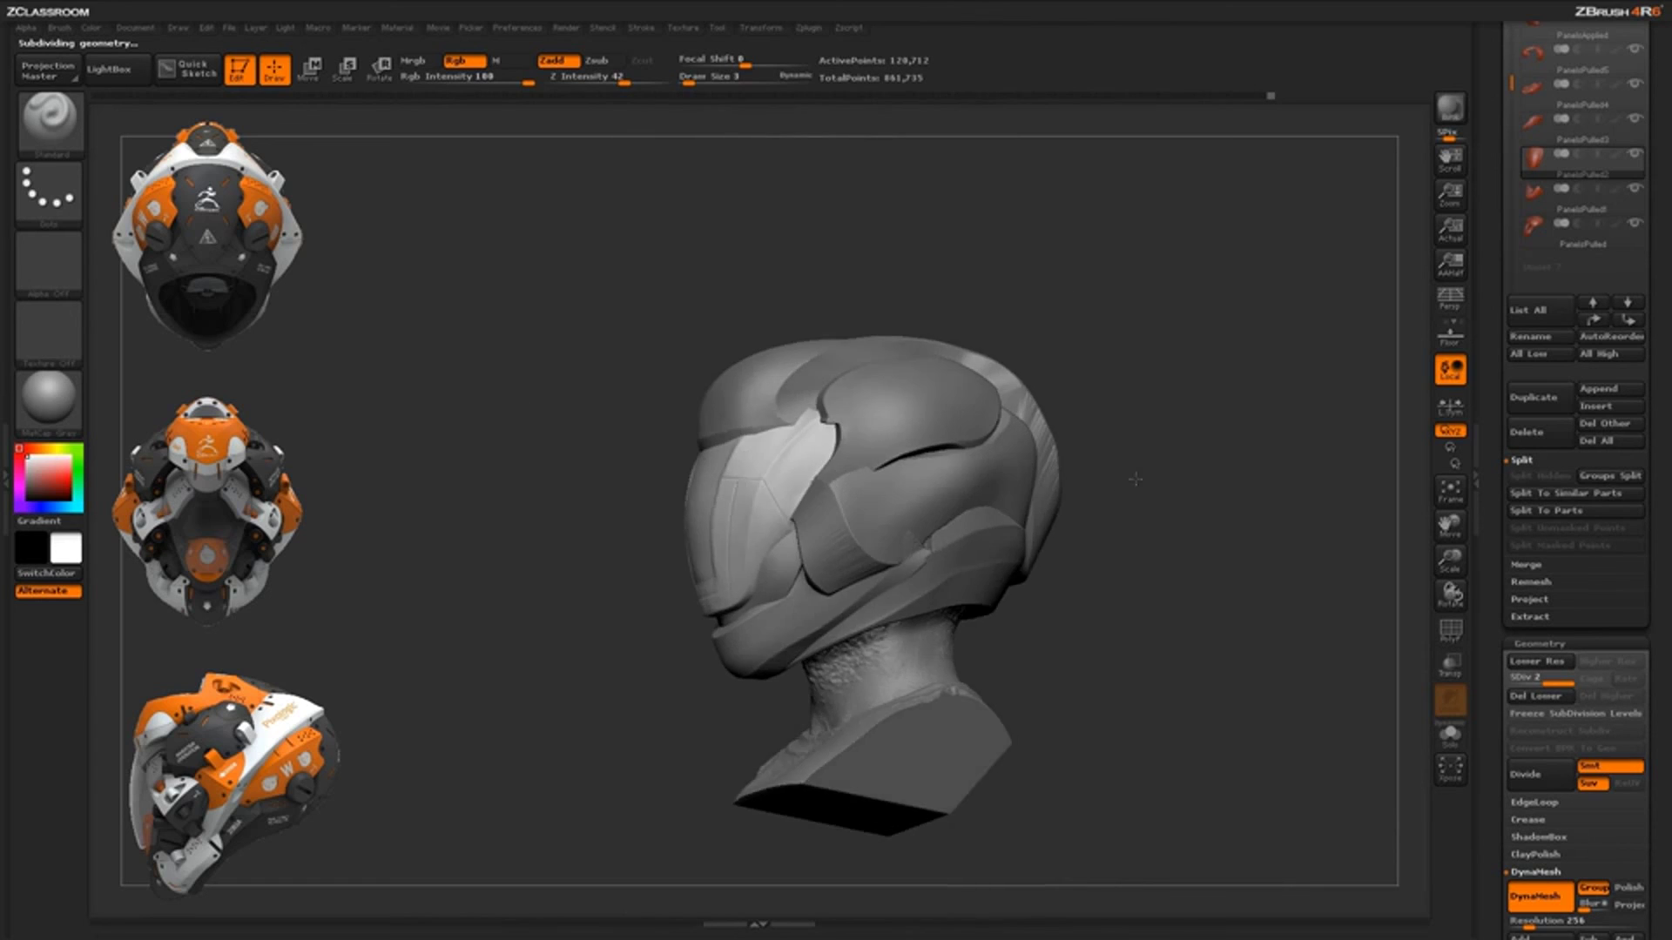
pyautogui.keyDown('alt'); pyautogui.moveTo(1135, 479); pyautogui.dragTo(1139, 542); pyautogui.keyUp('alt')
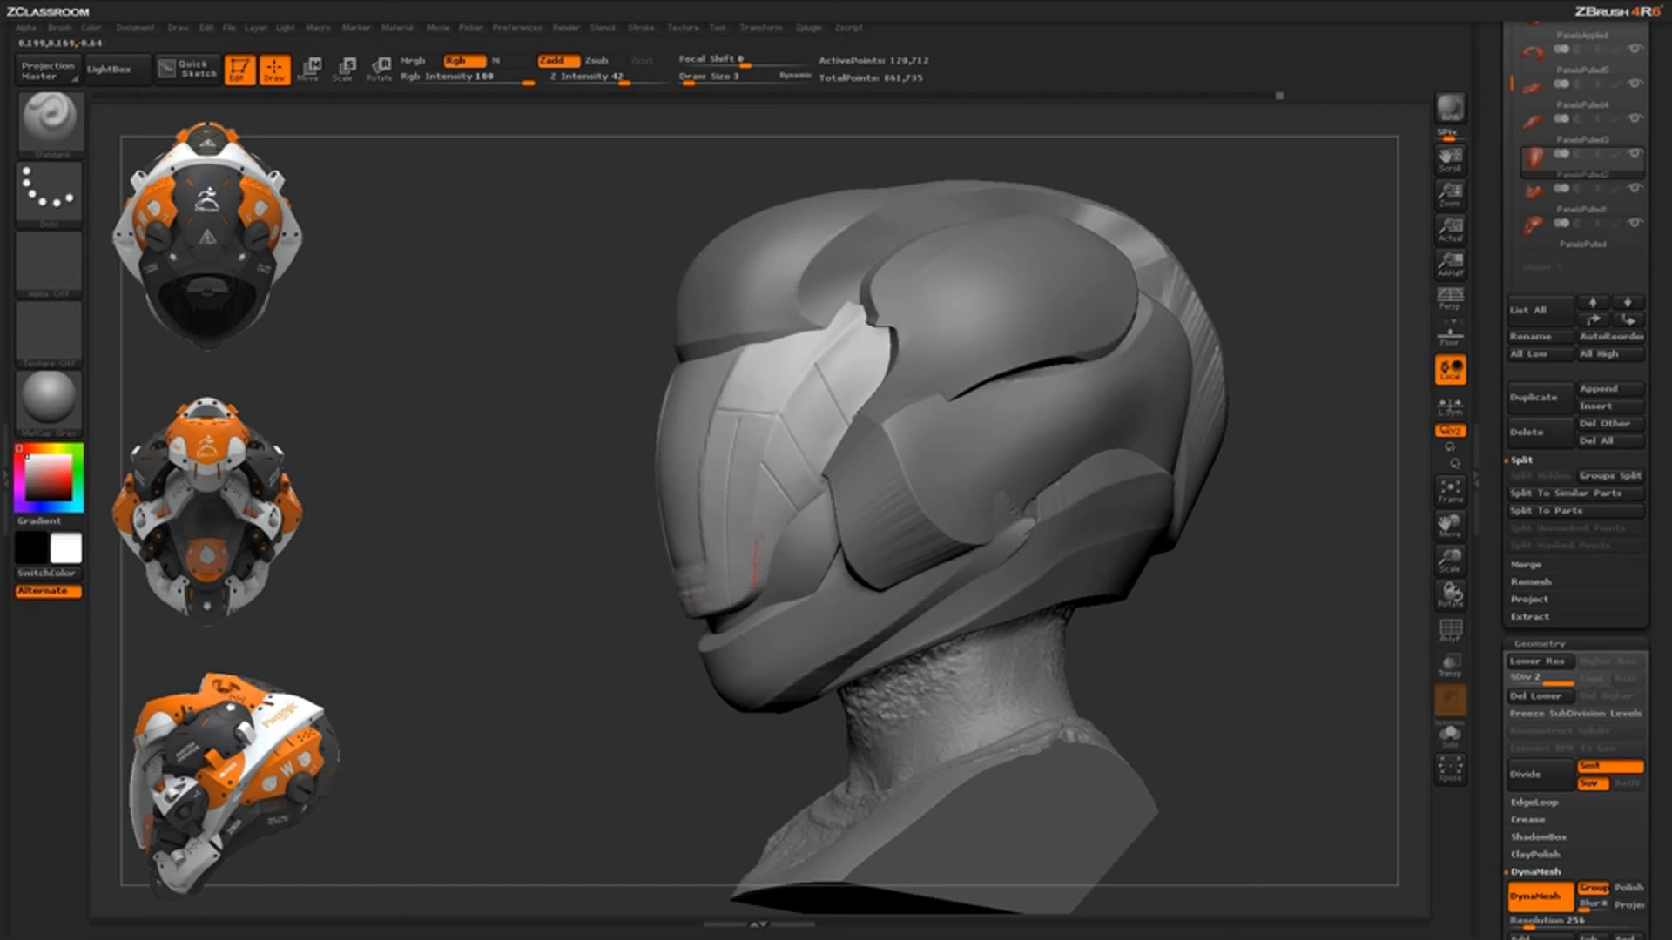
pyautogui.moveTo(761, 444)
pyautogui.mouseDown()
pyautogui.moveTo(806, 345)
pyautogui.moveTo(865, 309)
pyautogui.mouseUp()
pyautogui.moveTo(1223, 592); pyautogui.dragTo(1135, 533)
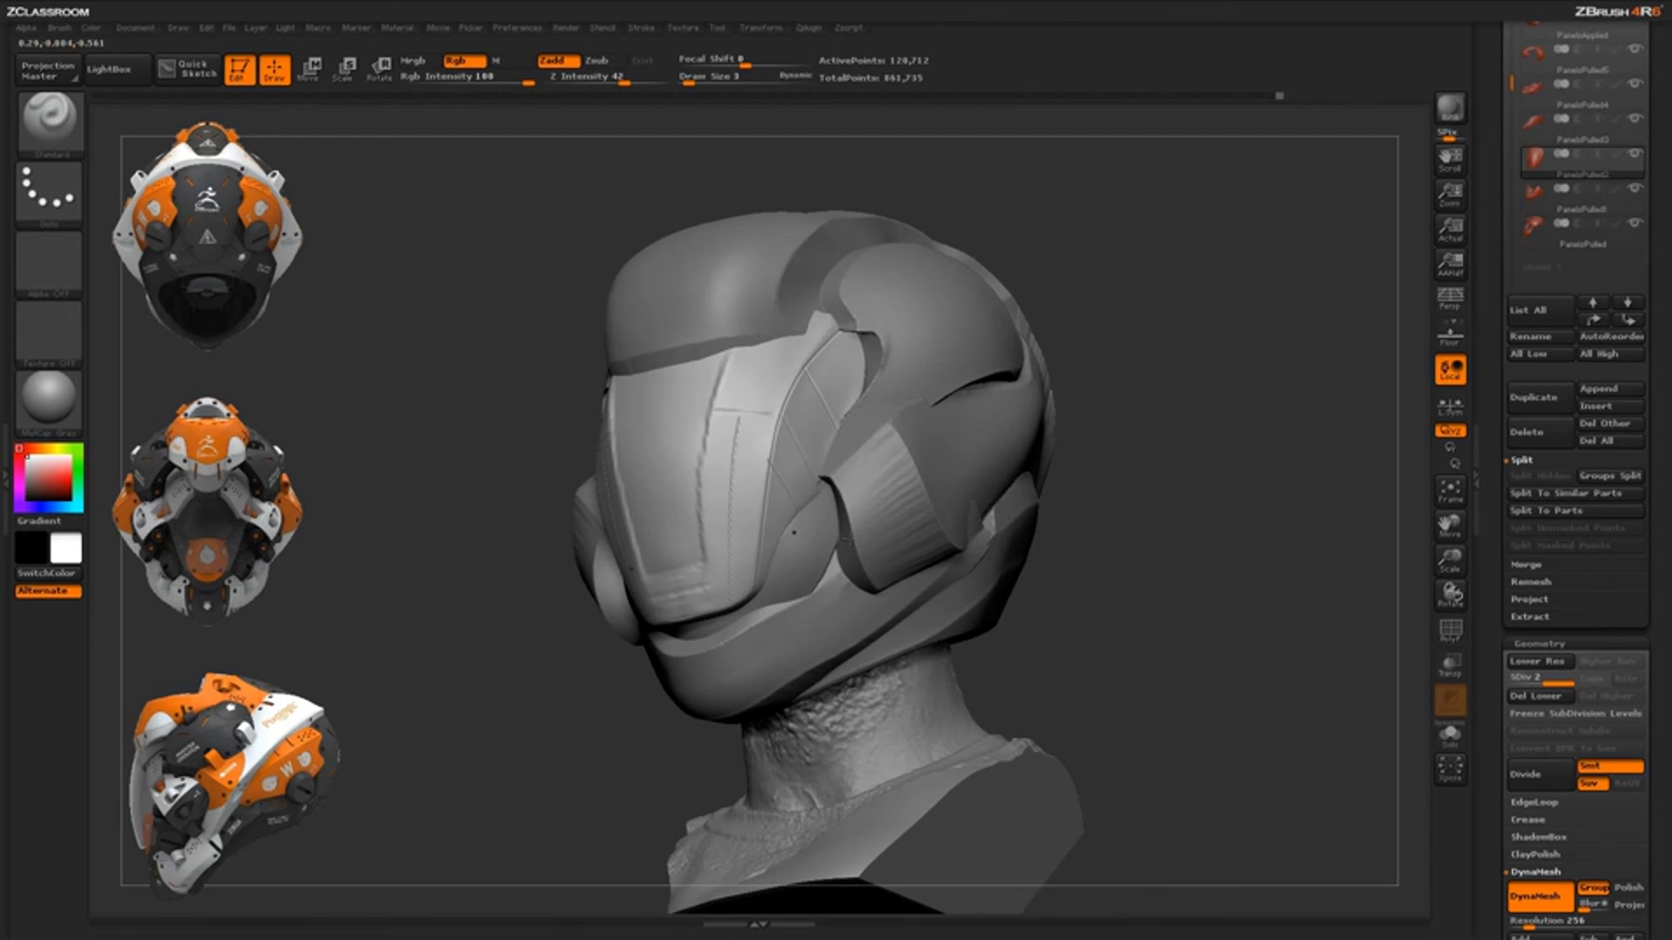
# Trace a fine line along the faceplate's lower edge above the chin guard
pyautogui.moveTo(1153, 619); pyautogui.dragTo(1141, 583)
pyautogui.moveTo(1123, 375); pyautogui.dragTo(1067, 273)
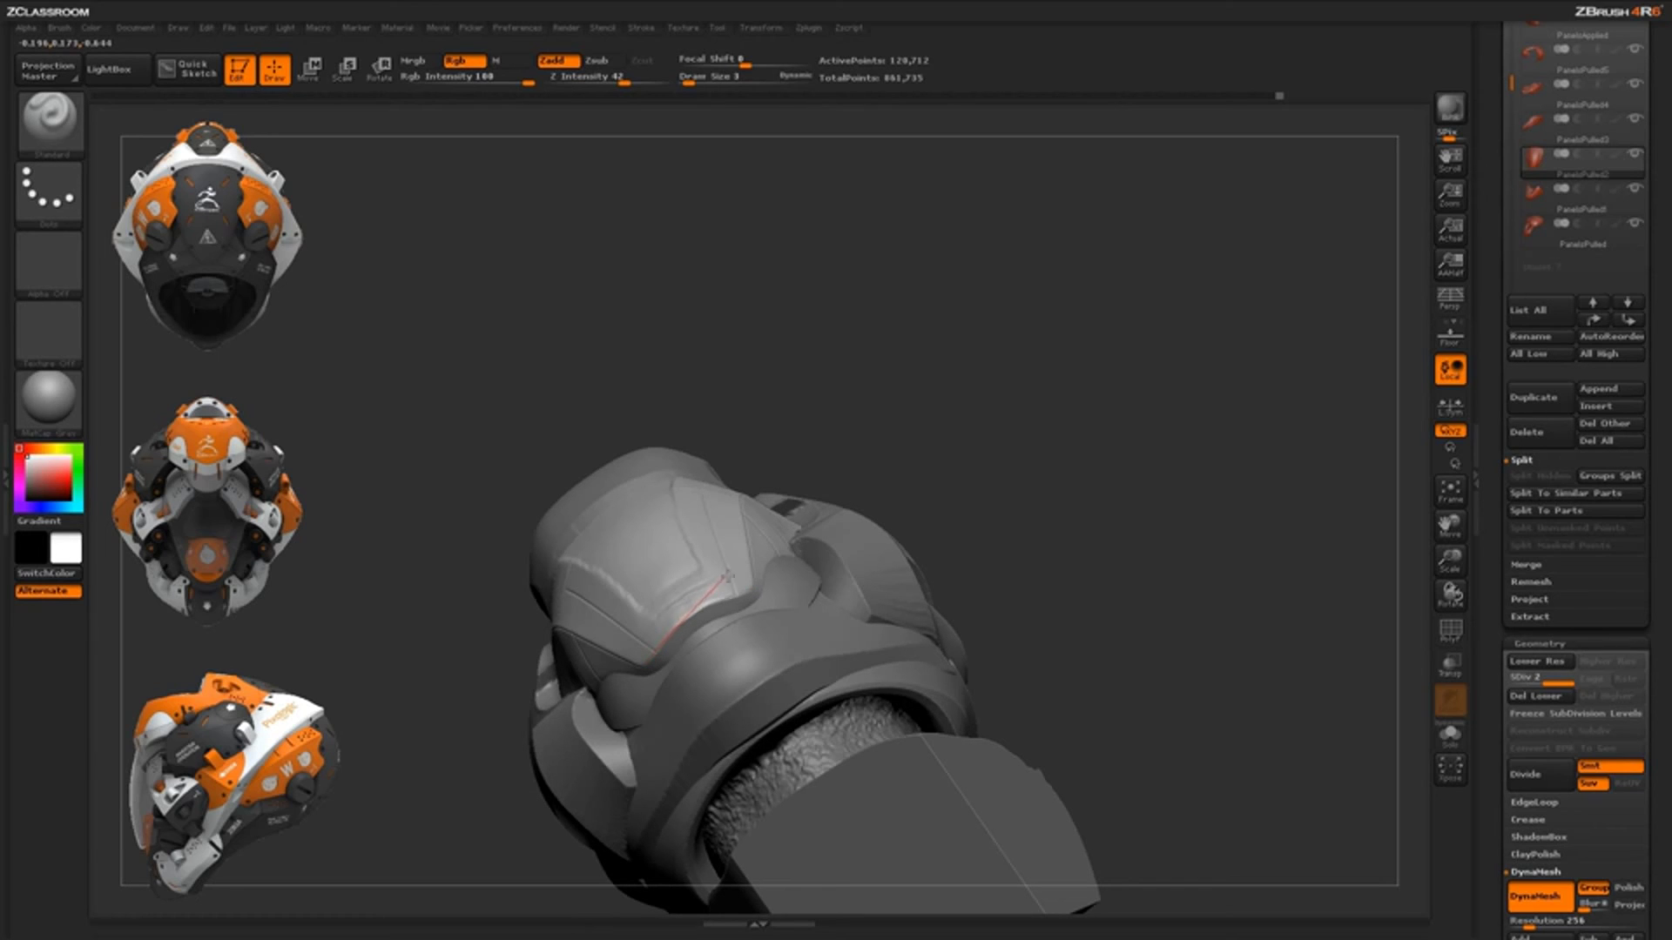
pyautogui.moveTo(728, 576); pyautogui.dragTo(751, 568)
pyautogui.moveTo(1084, 406); pyautogui.dragTo(1032, 514)
pyautogui.moveTo(1113, 243); pyautogui.dragTo(1171, 283)
pyautogui.moveTo(944, 413); pyautogui.dragTo(936, 417)
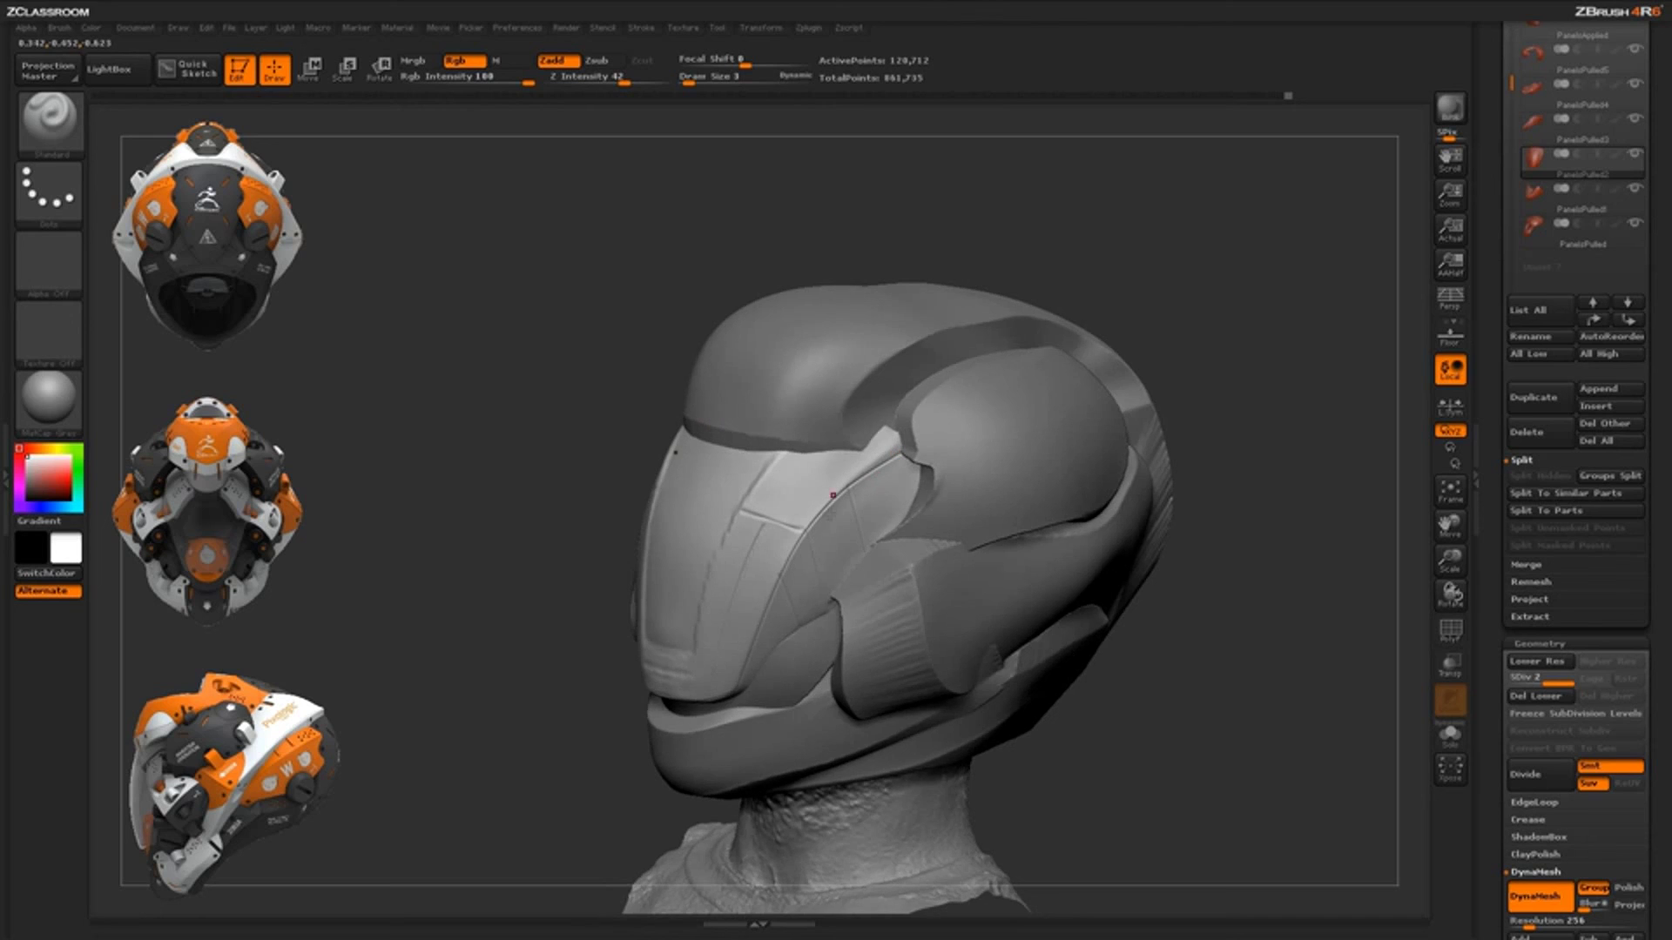
# Retrace the faceplate's horizontal seam and its diagonal continuation toward the cheek panel with the fine Standard brush
pyautogui.keyDown('alt'); pyautogui.moveTo(1179, 688); pyautogui.dragTo(1123, 609); pyautogui.keyUp('alt')
pyautogui.moveTo(1123, 609); pyautogui.dragTo(955, 643)
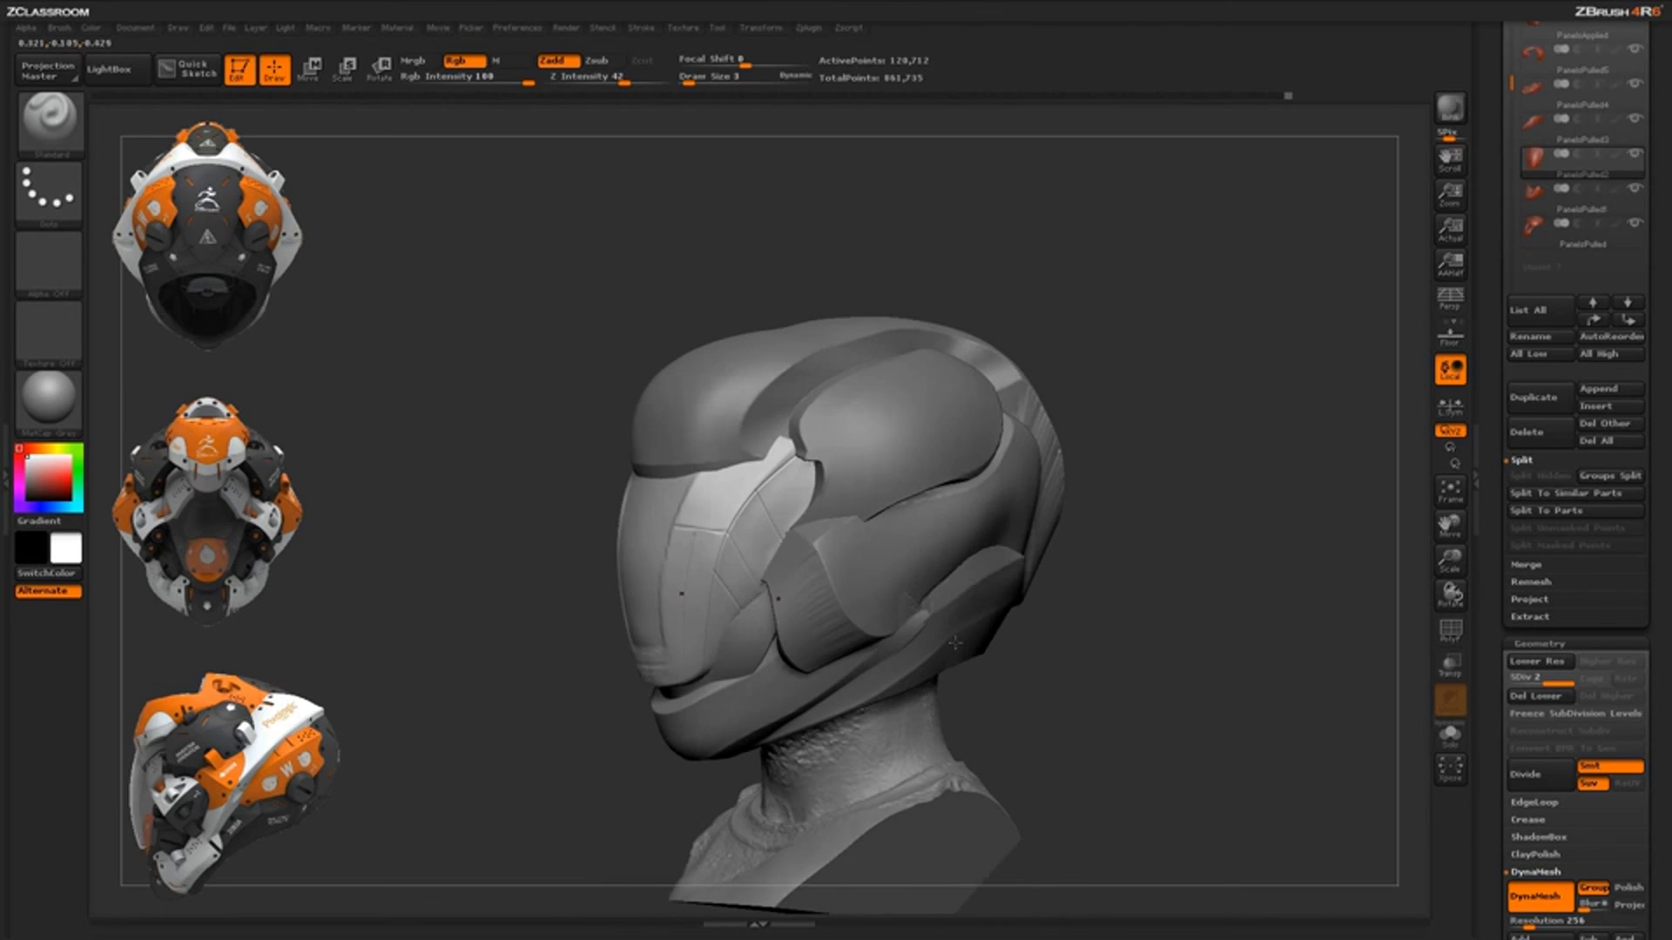
pyautogui.moveTo(1131, 427); pyautogui.dragTo(917, 474)
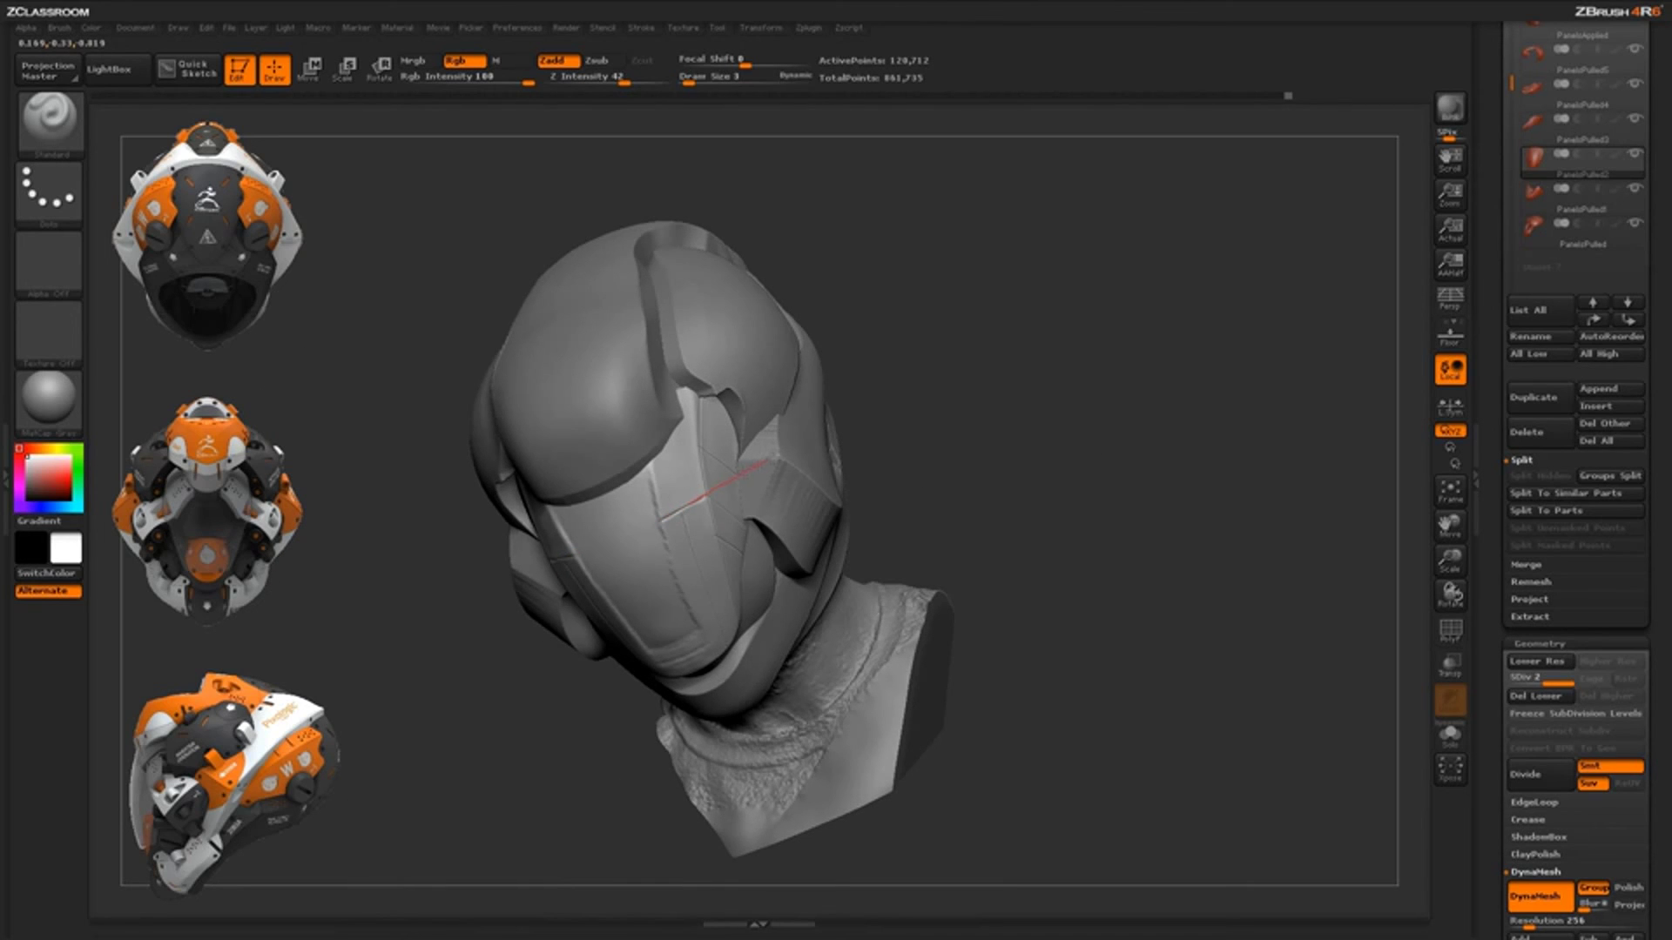
pyautogui.moveTo(1035, 485); pyautogui.dragTo(931, 489)
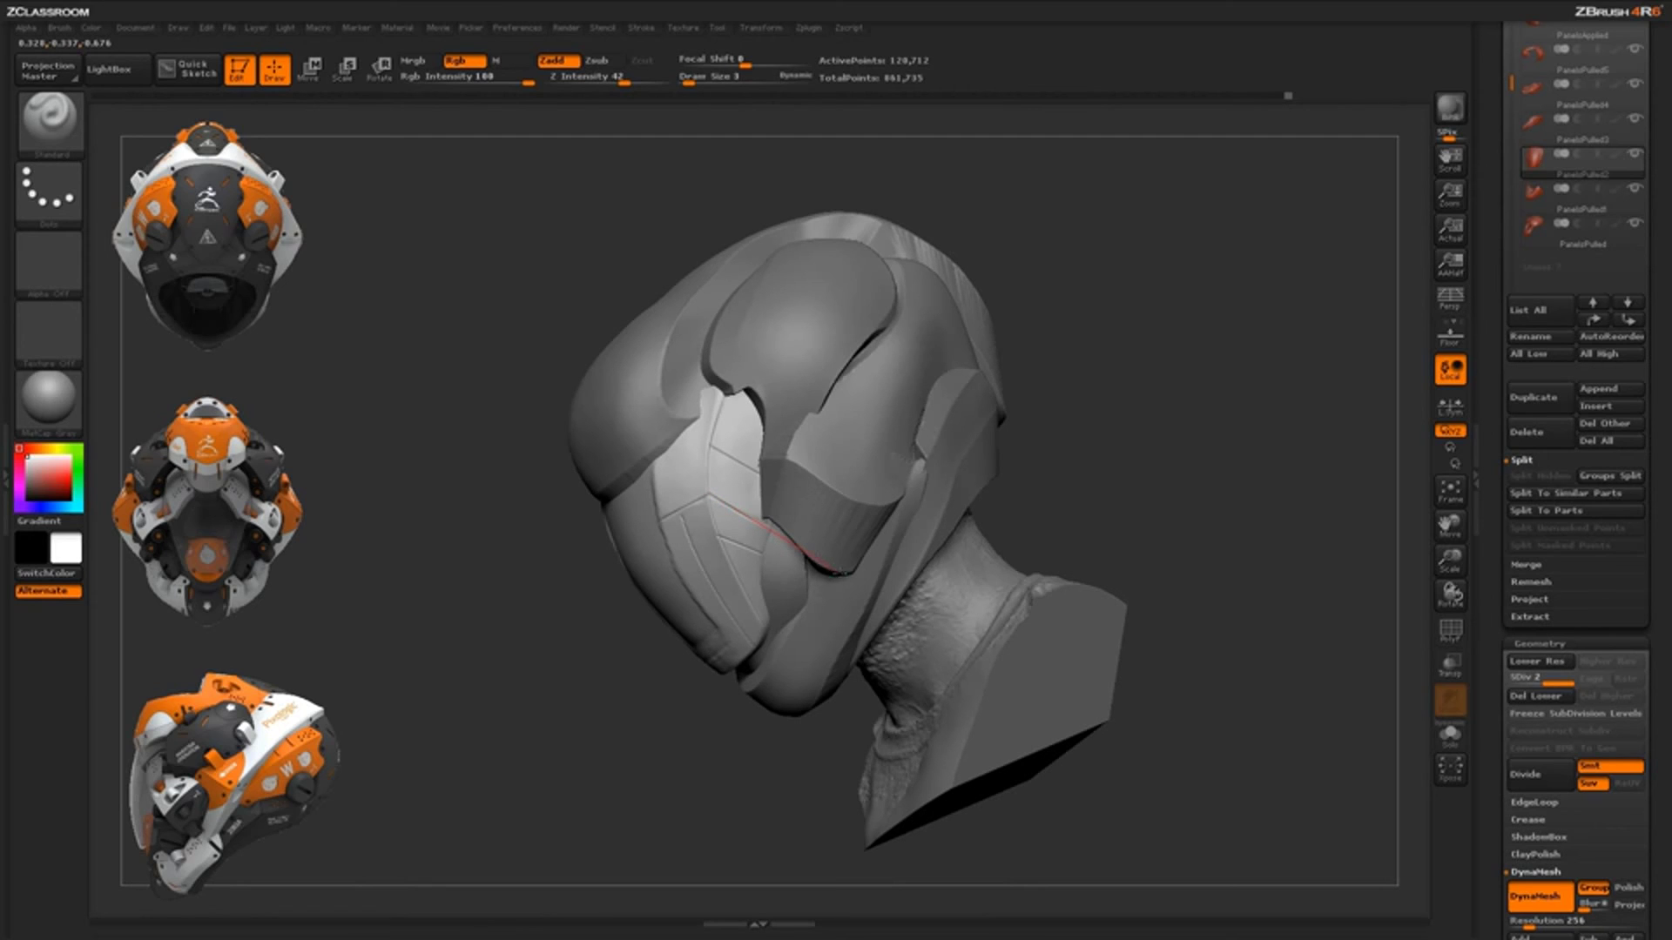
pyautogui.moveTo(841, 573); pyautogui.dragTo(864, 586)
pyautogui.moveTo(1101, 600)
pyautogui.keyDown('alt'); pyautogui.mouseDown()
pyautogui.moveTo(1106, 524)
pyautogui.moveTo(1138, 485)
pyautogui.moveTo(1089, 477)
pyautogui.moveTo(1036, 561)
pyautogui.moveTo(1102, 560)
pyautogui.moveTo(1008, 578)
pyautogui.moveTo(1030, 574)
pyautogui.mouseUp(); pyautogui.keyUp('alt')
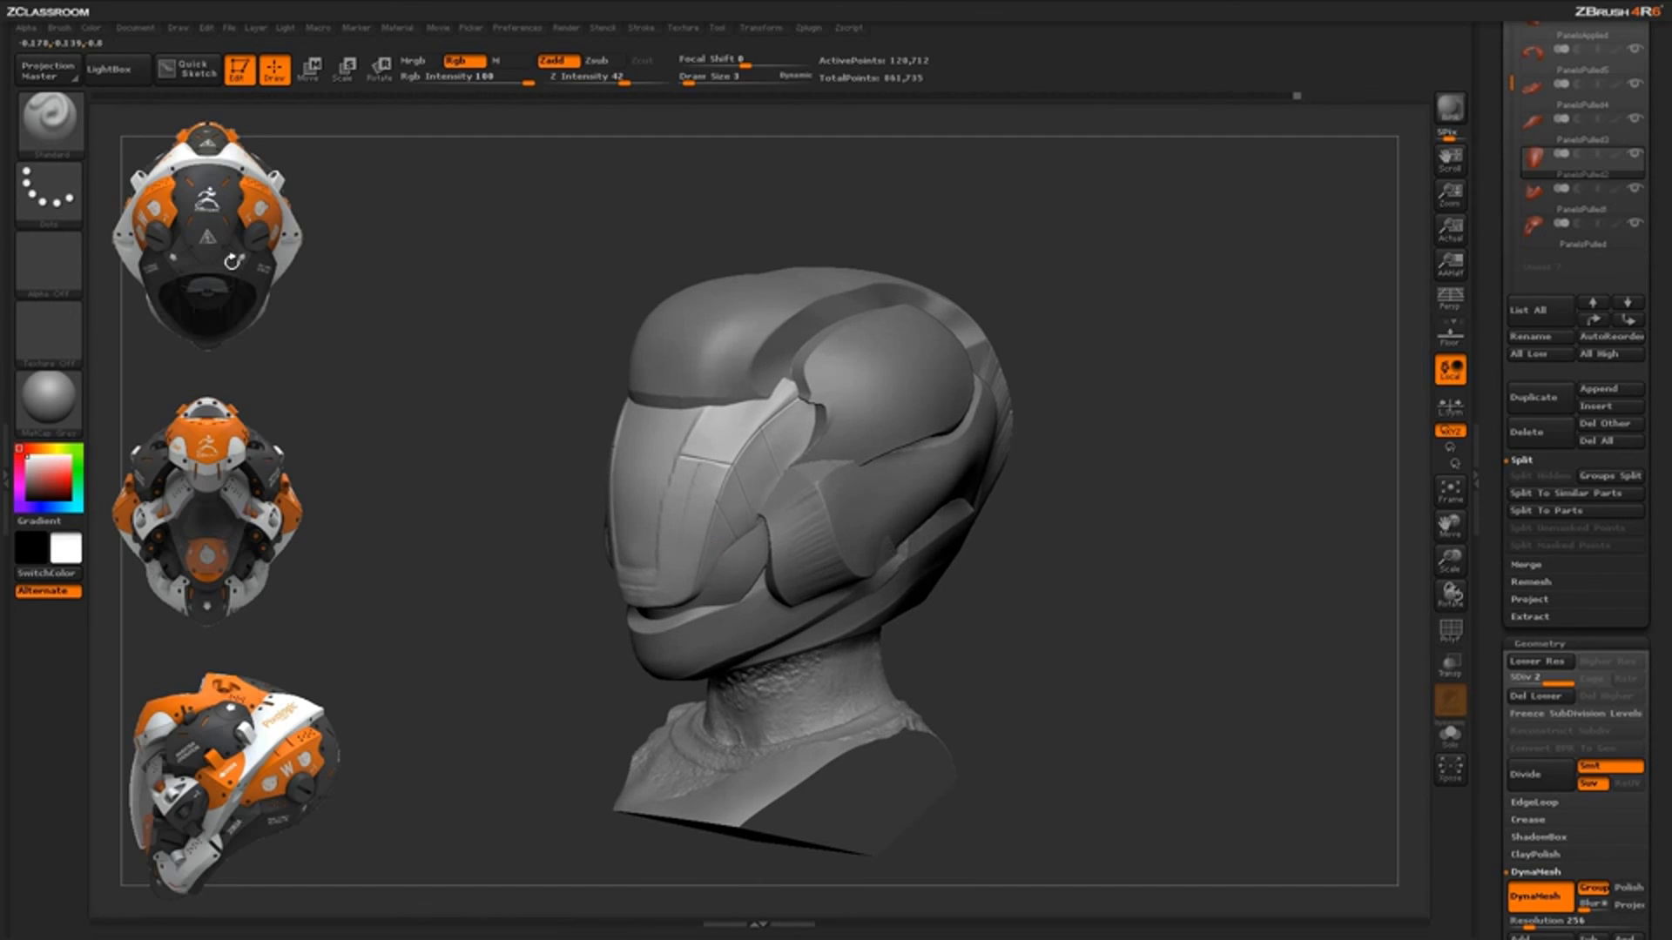
# Change the Standard brush's stroke type to DragRect
pyautogui.click(69, 199)
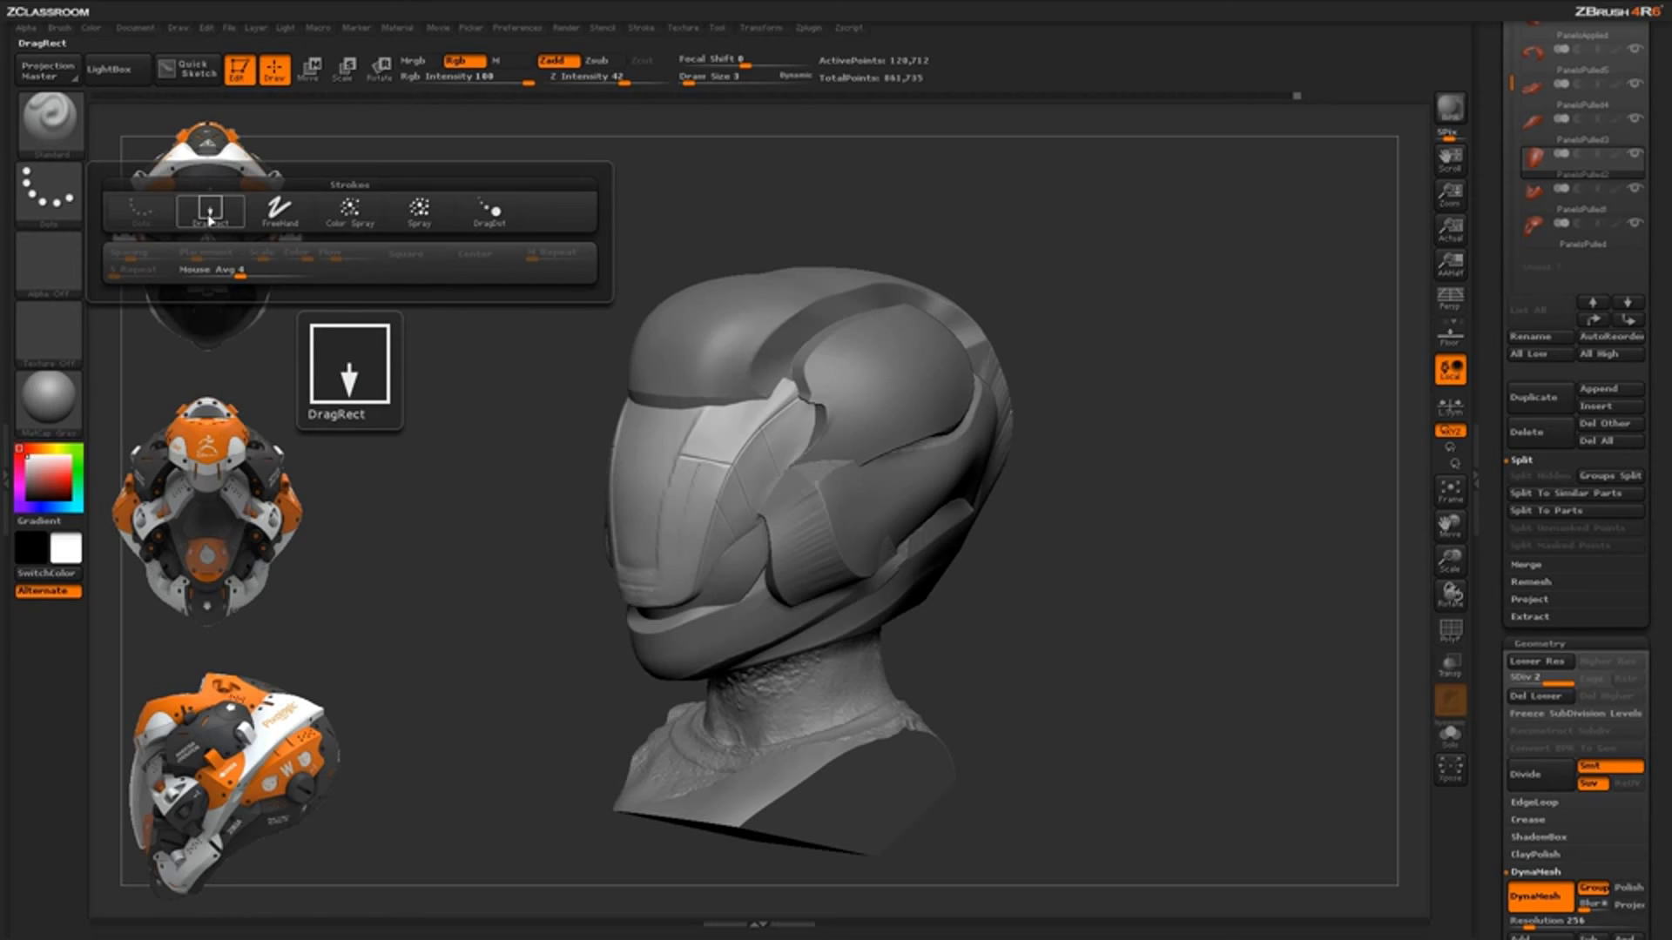
pyautogui.click(67, 198)
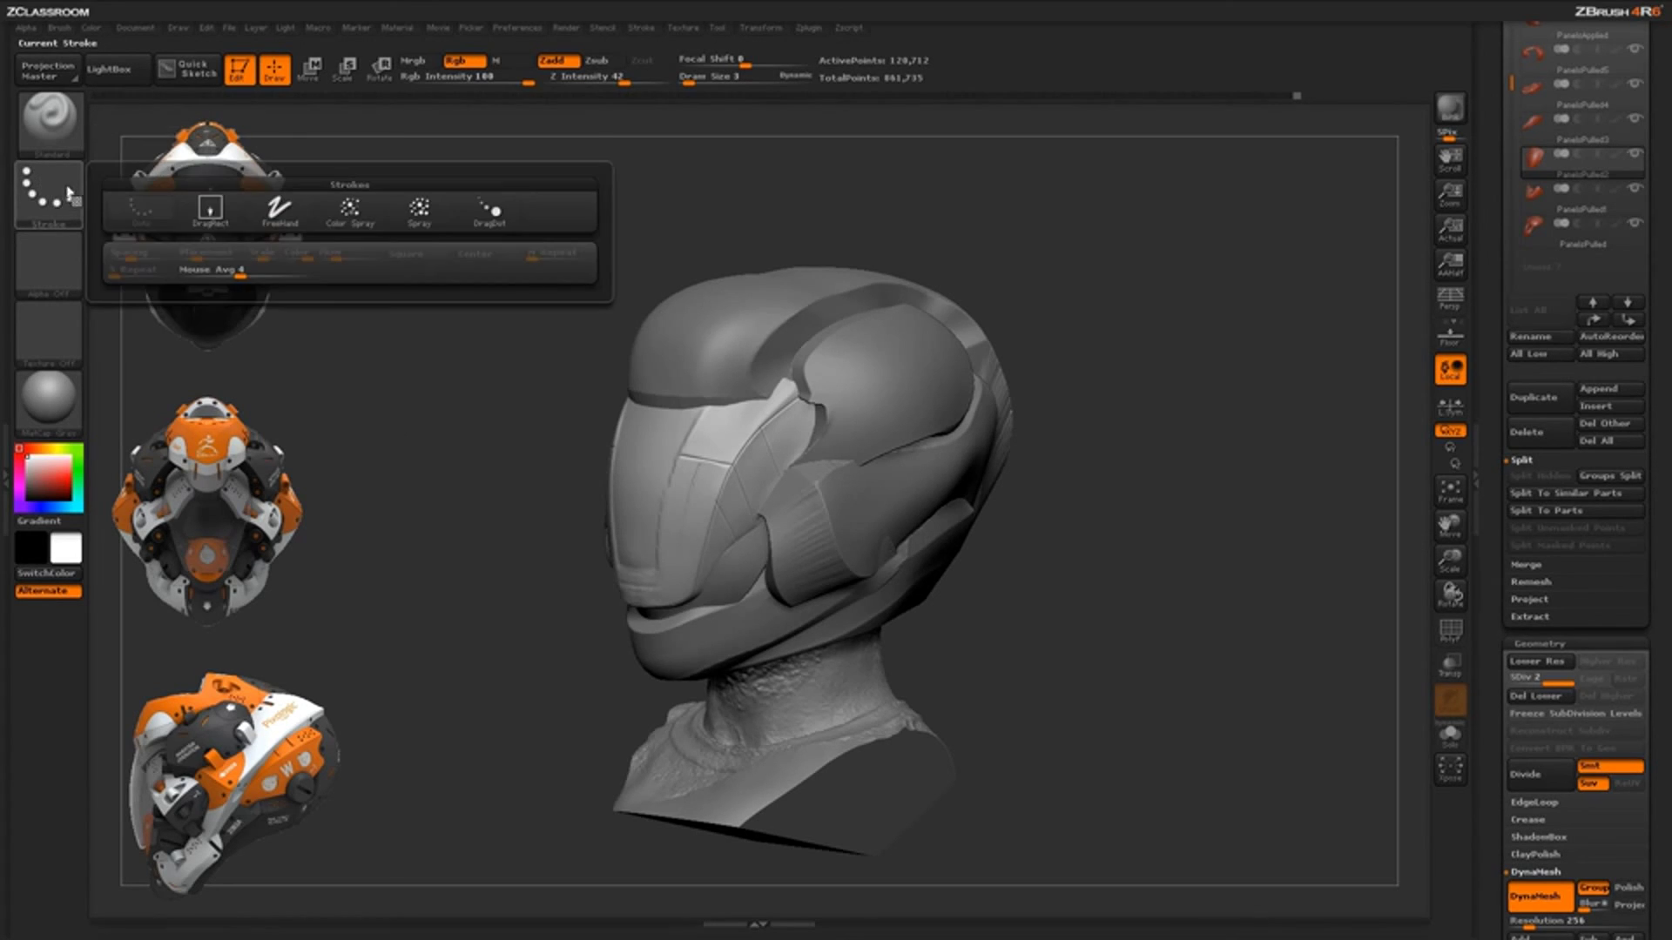
pyautogui.click(206, 208)
pyautogui.moveTo(1082, 455)
pyautogui.mouseDown()
pyautogui.moveTo(1135, 514)
pyautogui.moveTo(1141, 502)
pyautogui.mouseUp()
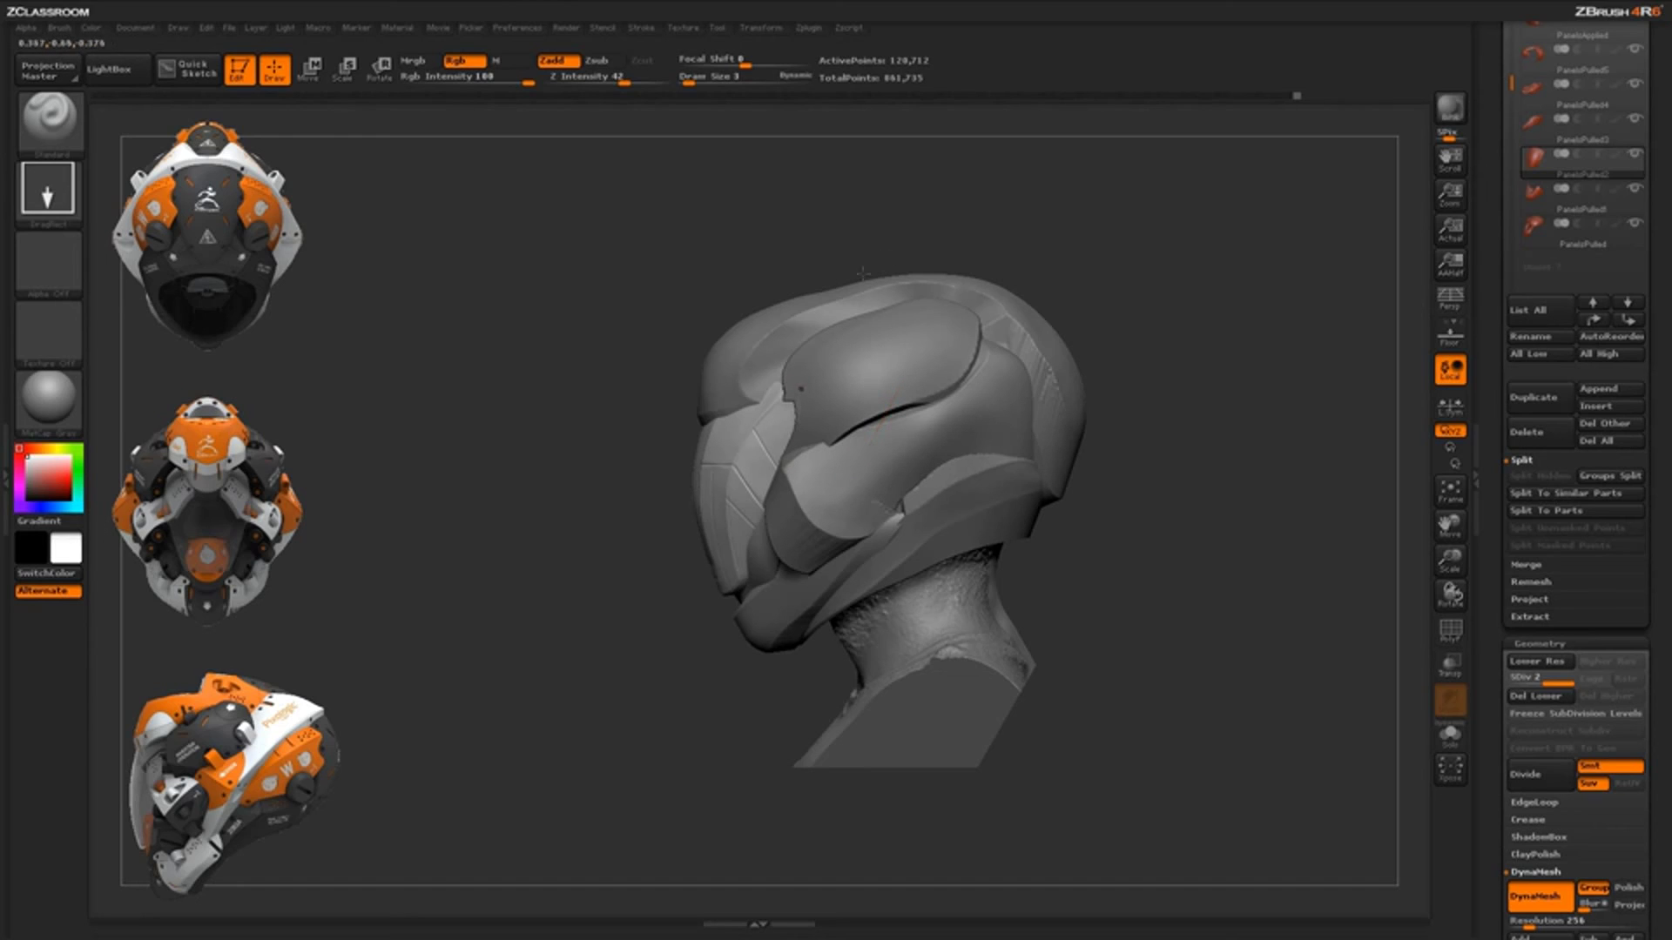
pyautogui.click(642, 27)
pyautogui.moveTo(1151, 338); pyautogui.dragTo(1254, 326)
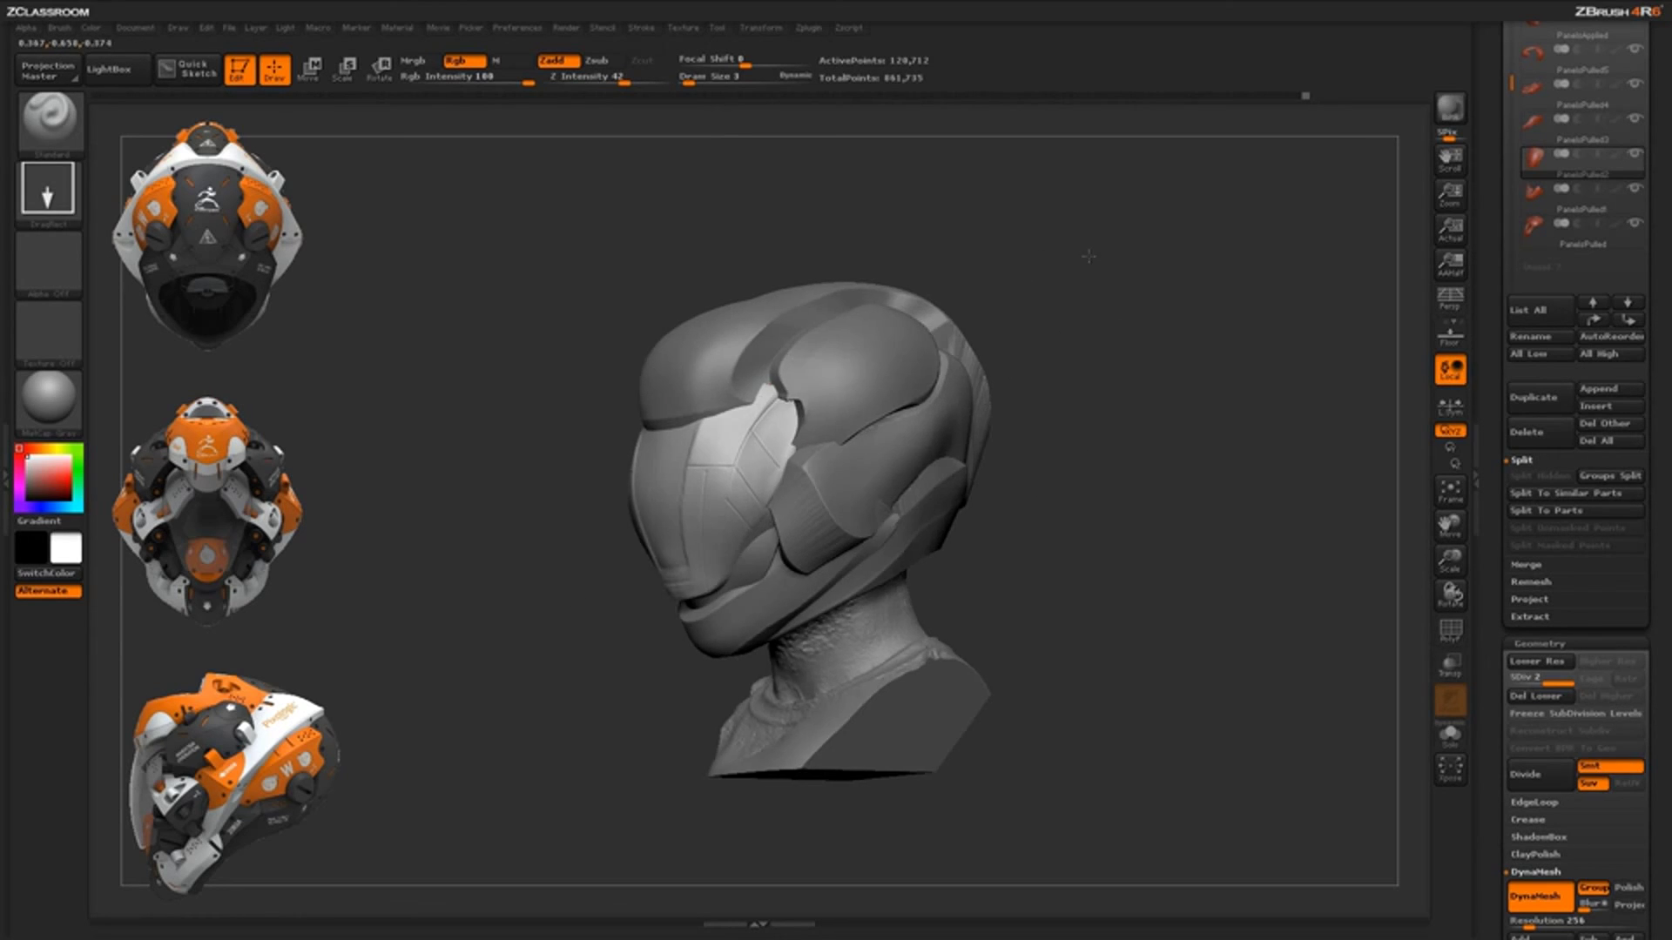
pyautogui.moveTo(1089, 253); pyautogui.dragTo(1202, 258)
pyautogui.hotkey('ctrl', 'z')
pyautogui.moveTo(964, 377); pyautogui.dragTo(849, 387)
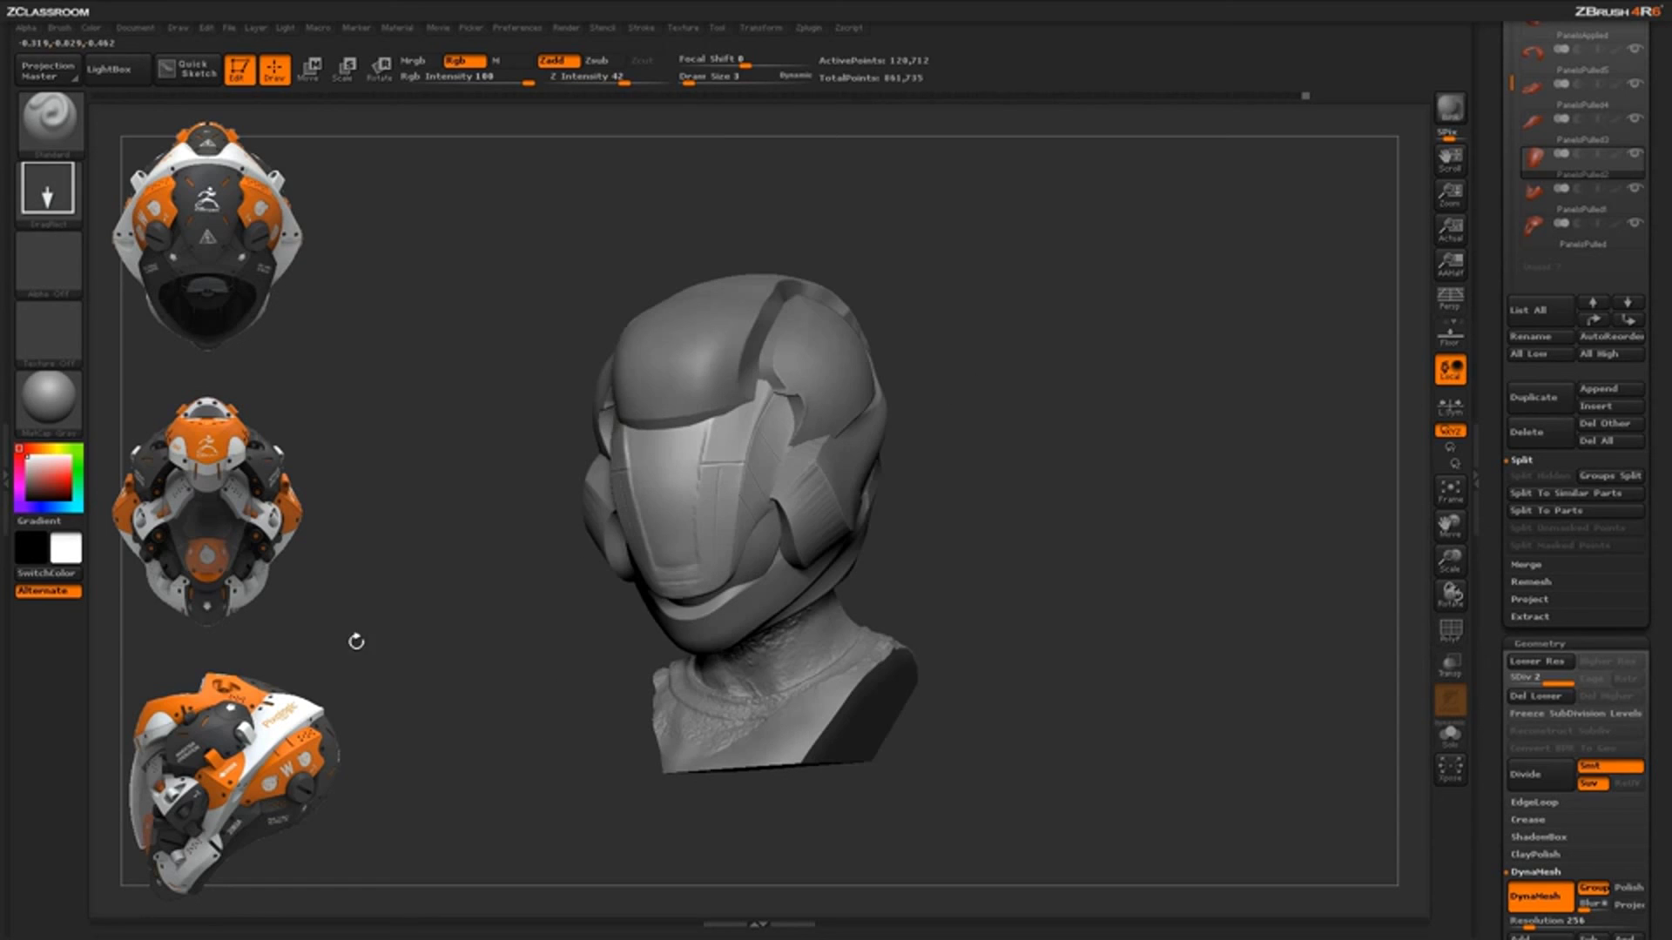
# Try stamping the star-shaped Alpha 11 on the faceplate's upper side panel and its lower centre
pyautogui.click(68, 273)
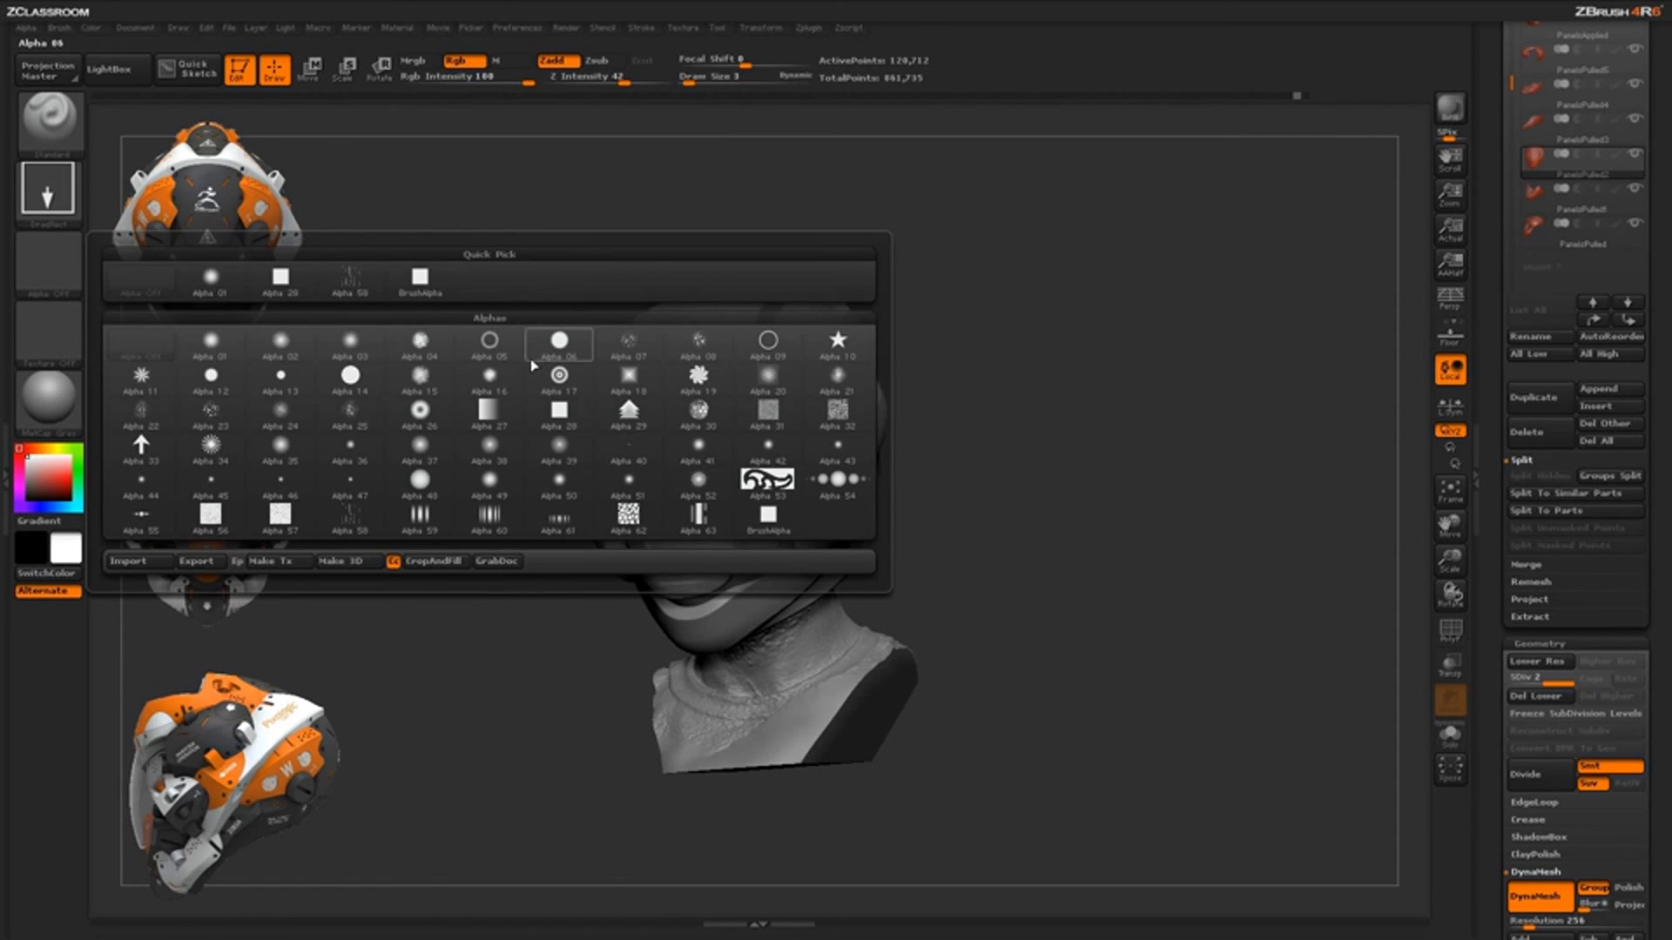
pyautogui.click(142, 376)
pyautogui.moveTo(540, 347); pyautogui.dragTo(979, 374)
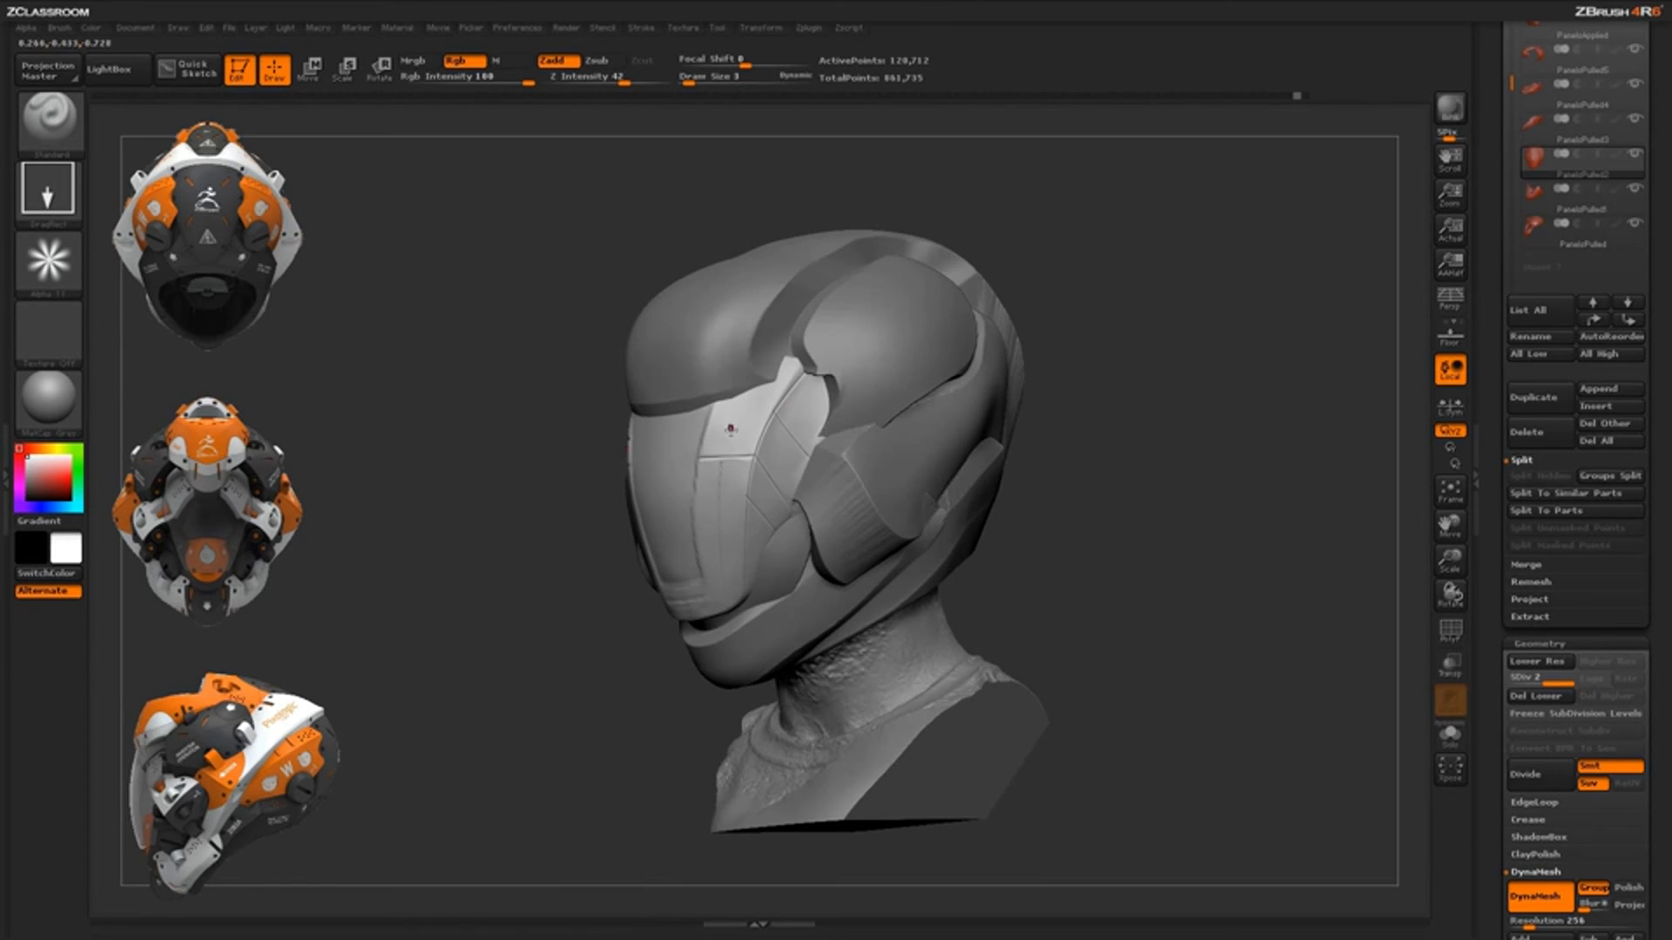
pyautogui.moveTo(729, 429); pyautogui.dragTo(731, 401)
pyautogui.moveTo(1090, 371); pyautogui.dragTo(1358, 370)
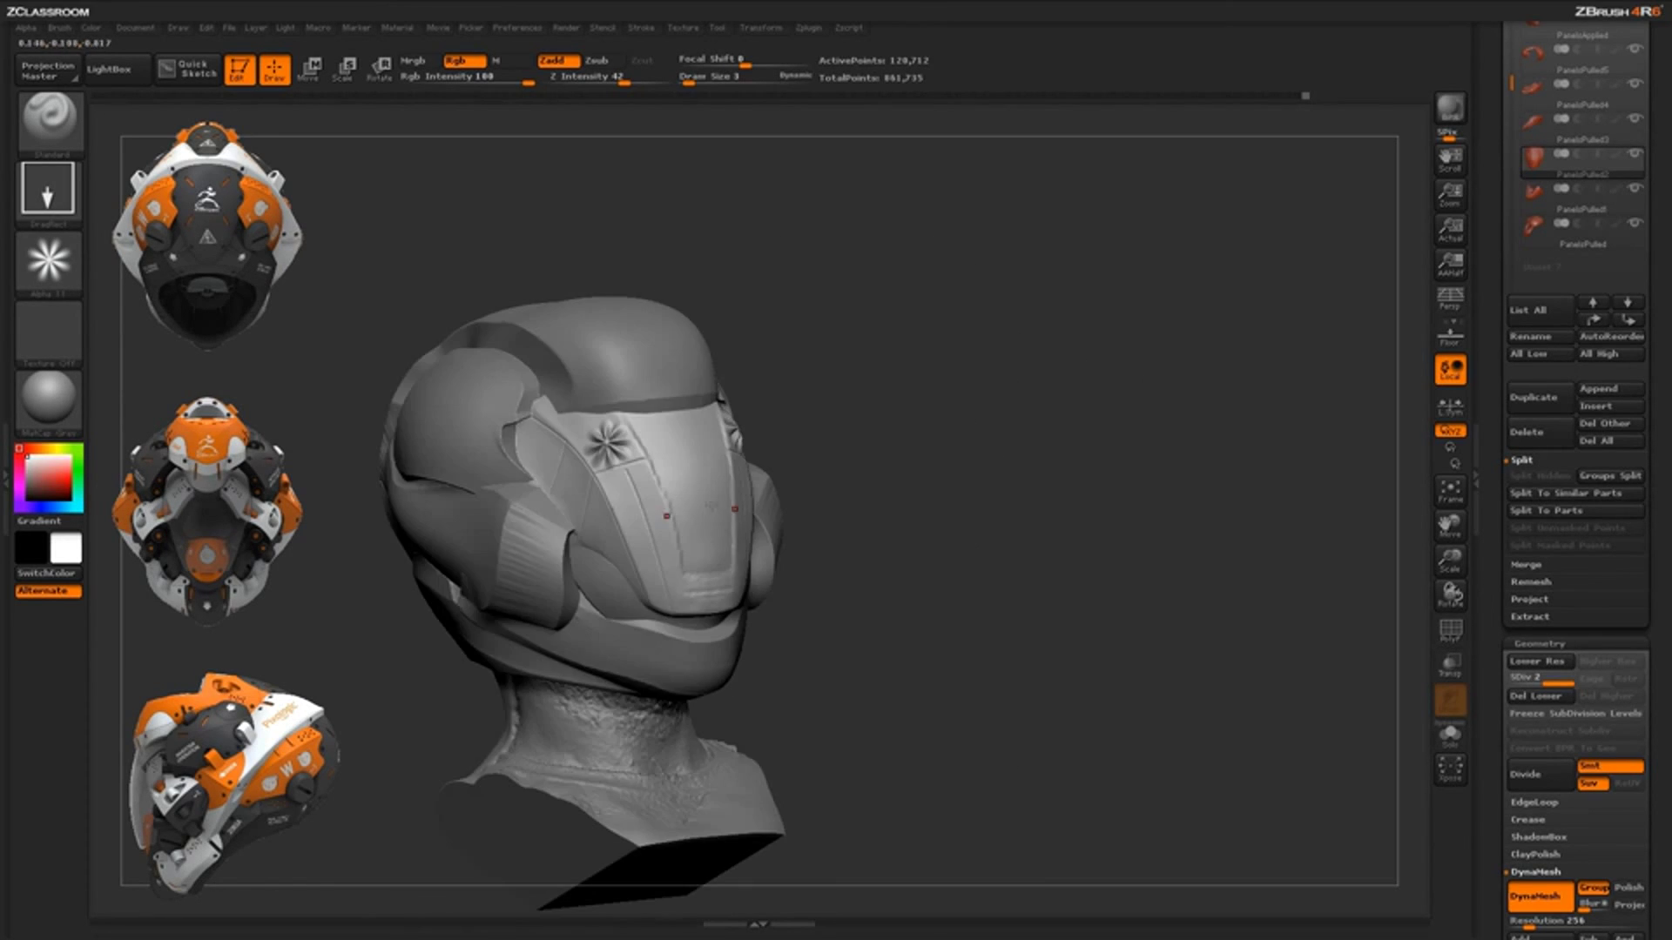
pyautogui.moveTo(706, 525); pyautogui.dragTo(727, 543)
pyautogui.moveTo(1063, 529); pyautogui.dragTo(827, 540)
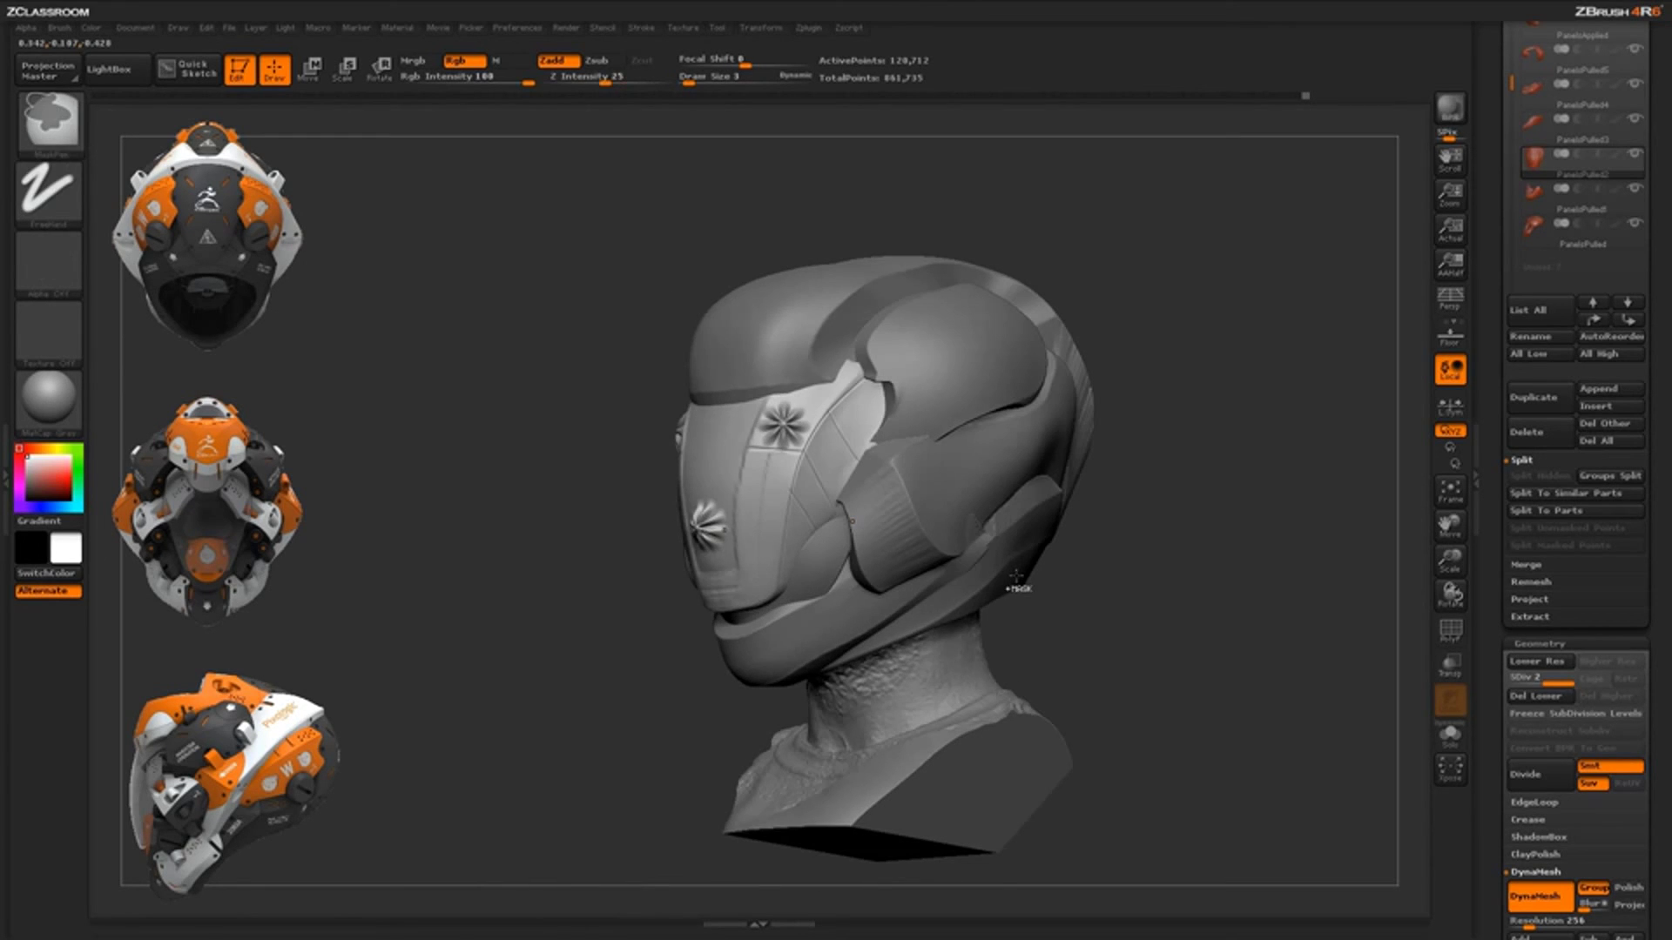
pyautogui.hotkey('ctrl', 'z')
pyautogui.hotkey('ctrl', 'z')
# Try stamping ring-shaped details with Alpha 26 on the faceplate's upper side panel, outer side plane and central plane
pyautogui.click(55, 264)
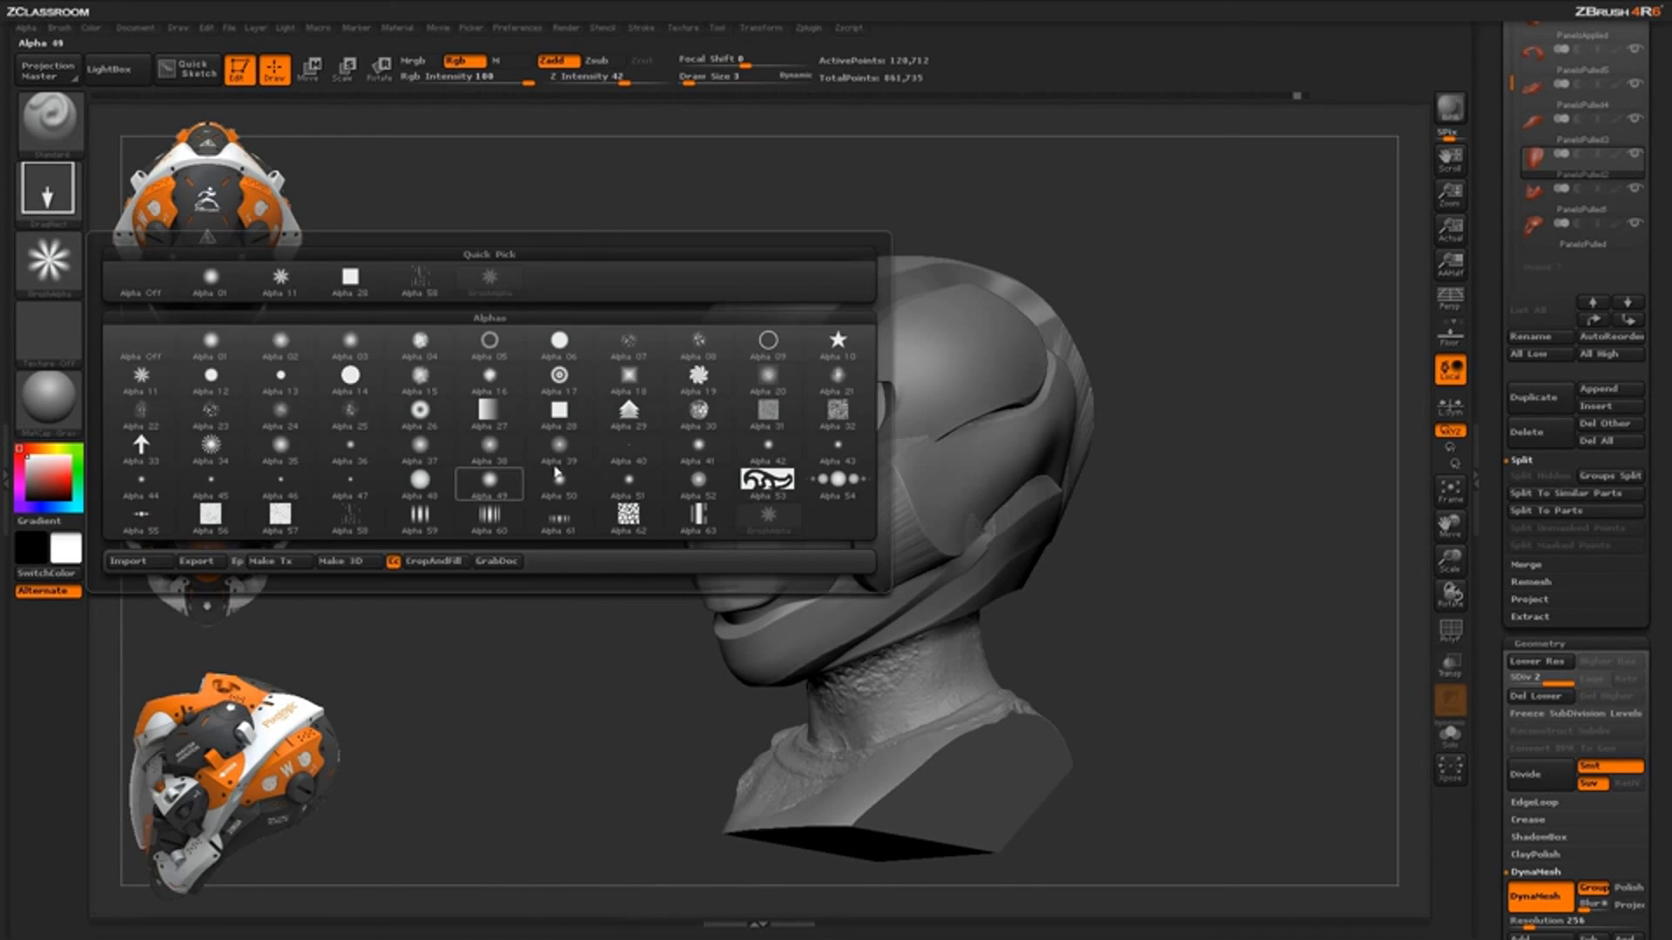
pyautogui.moveTo(495, 413)
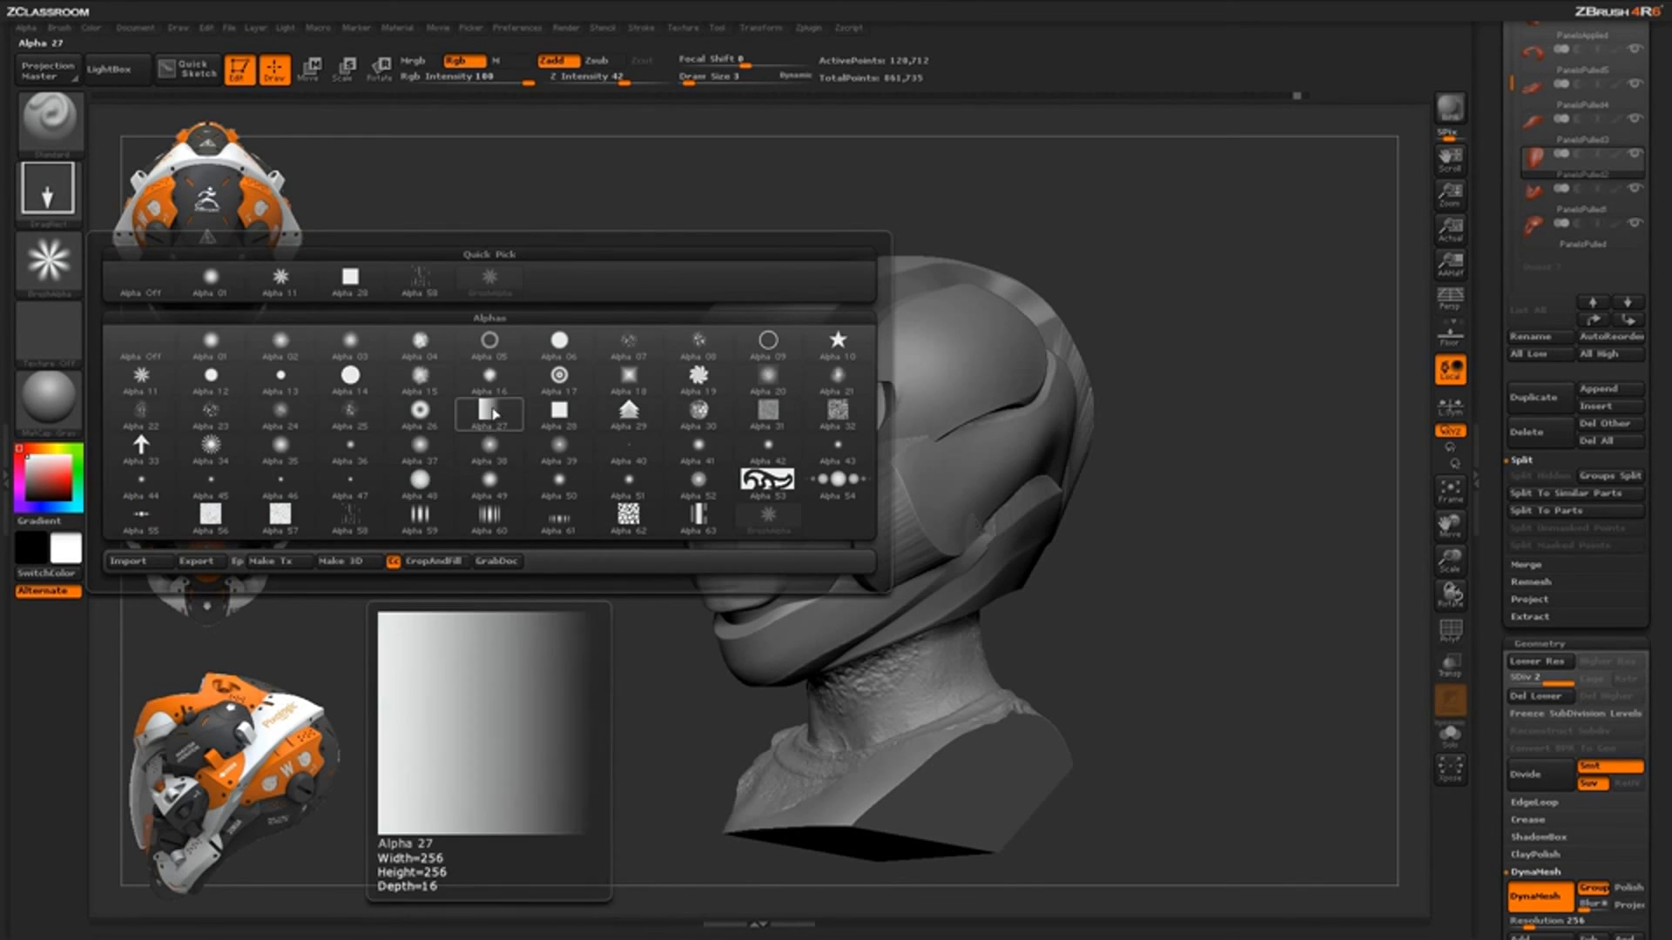
pyautogui.click(424, 413)
pyautogui.moveTo(610, 283)
pyautogui.mouseDown()
pyautogui.moveTo(782, 308)
pyautogui.moveTo(793, 407)
pyautogui.mouseUp()
pyautogui.moveTo(1120, 434); pyautogui.dragTo(1028, 383)
pyautogui.moveTo(833, 464); pyautogui.dragTo(835, 442)
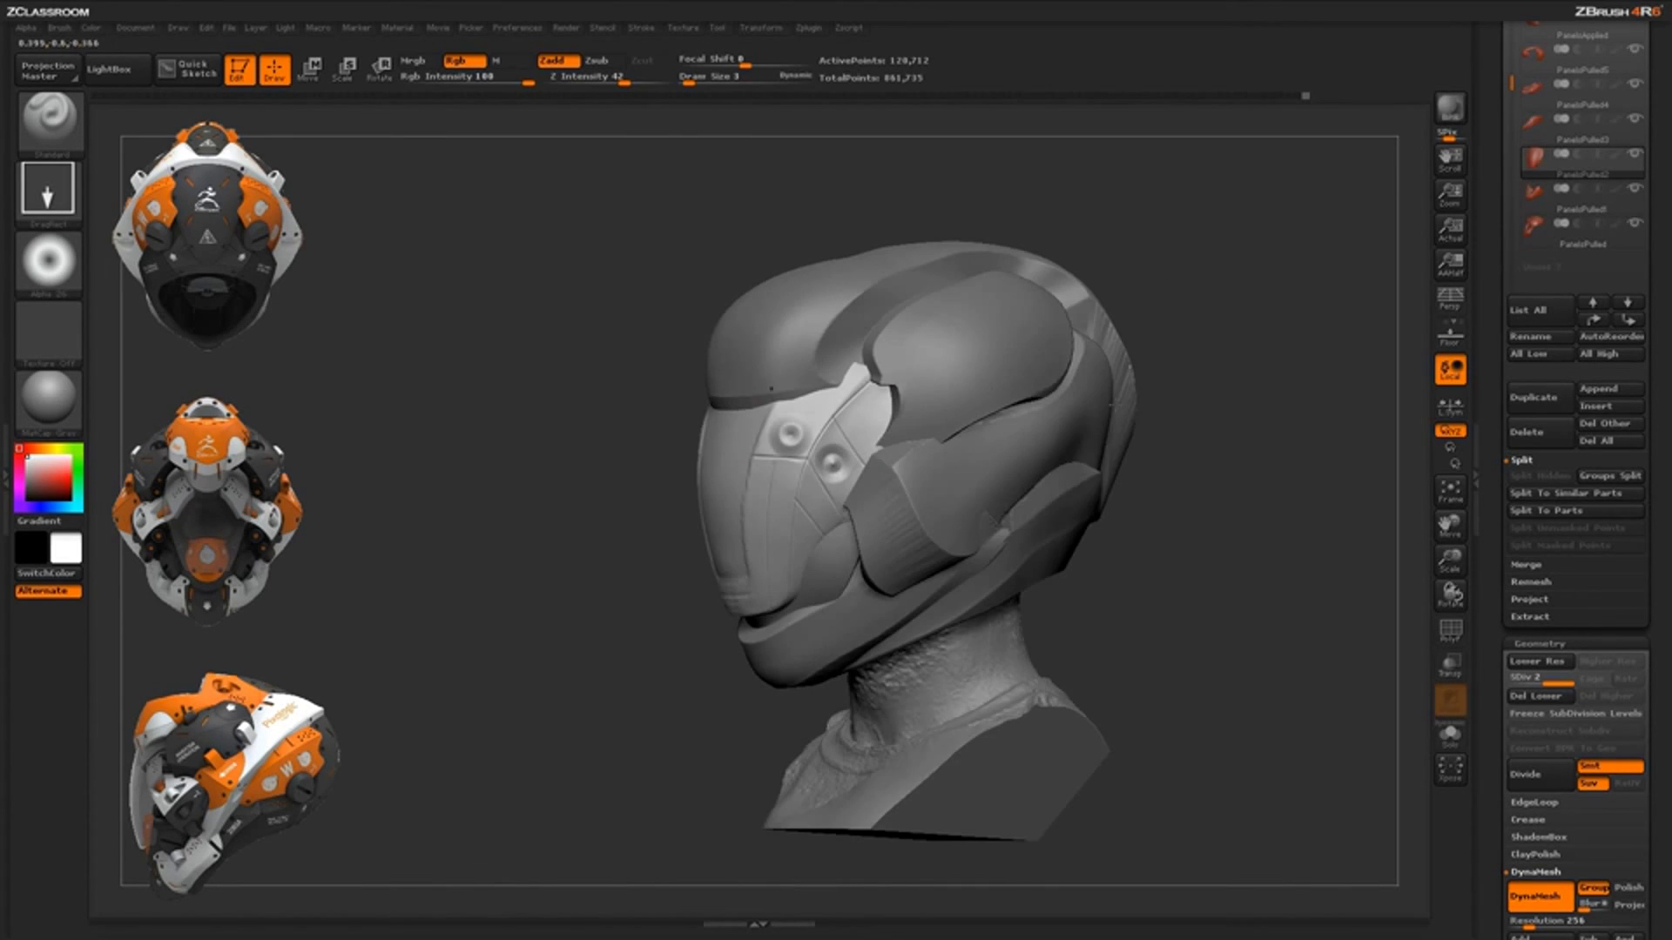
pyautogui.moveTo(1132, 494); pyautogui.dragTo(1168, 455)
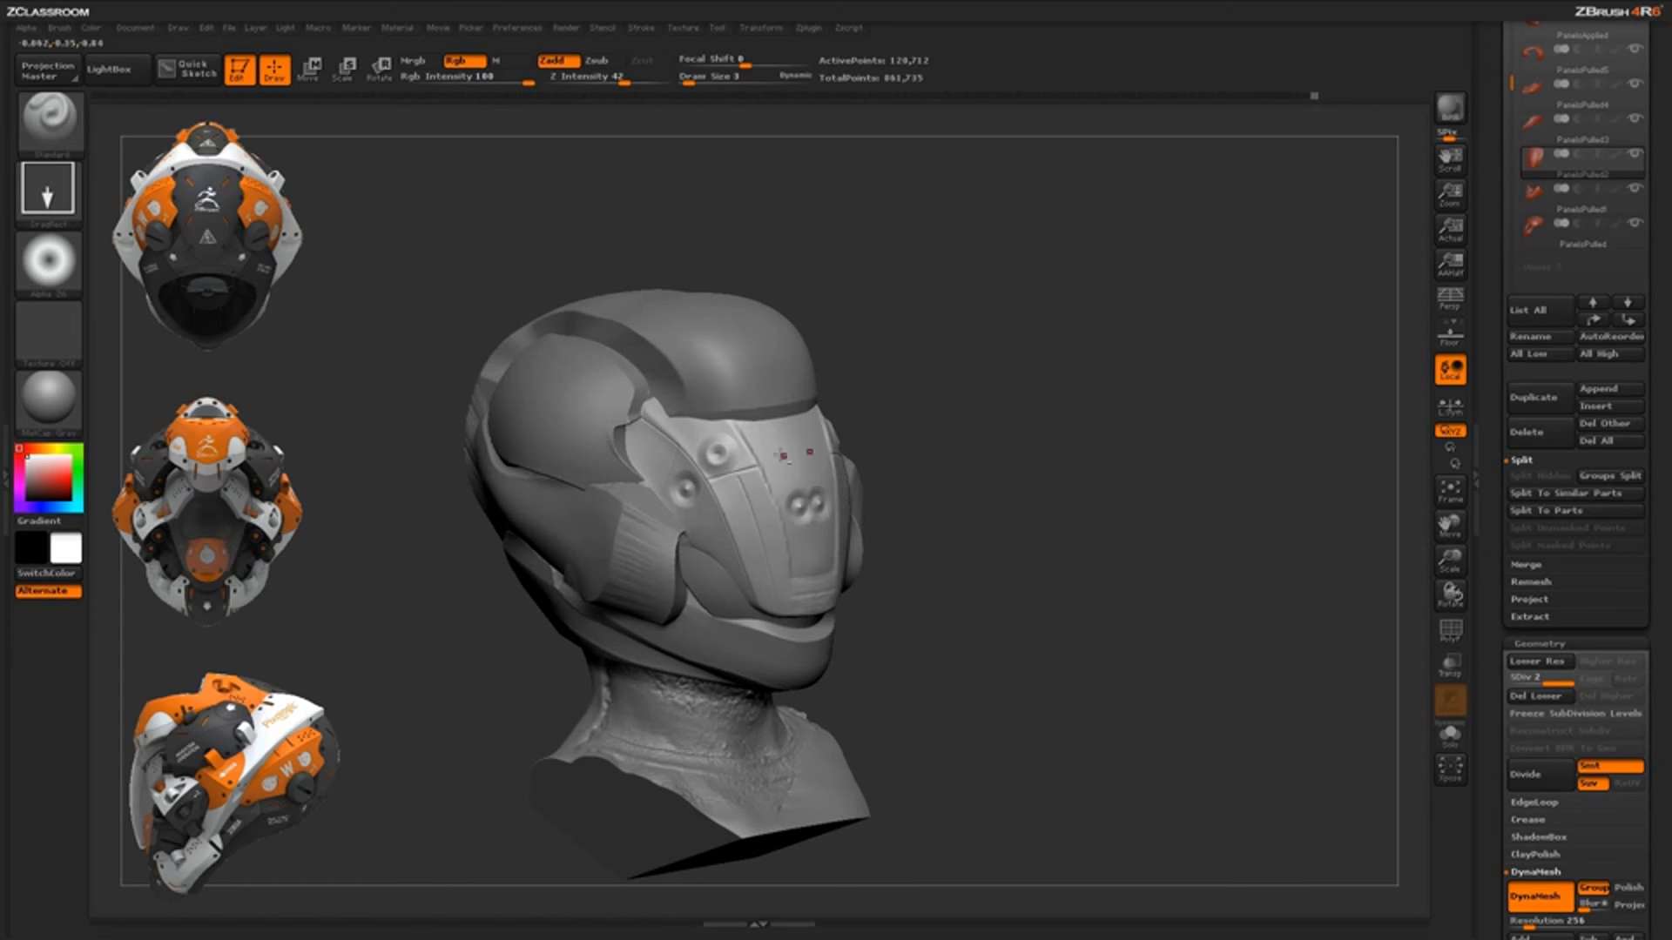
pyautogui.moveTo(1065, 595); pyautogui.dragTo(515, 645)
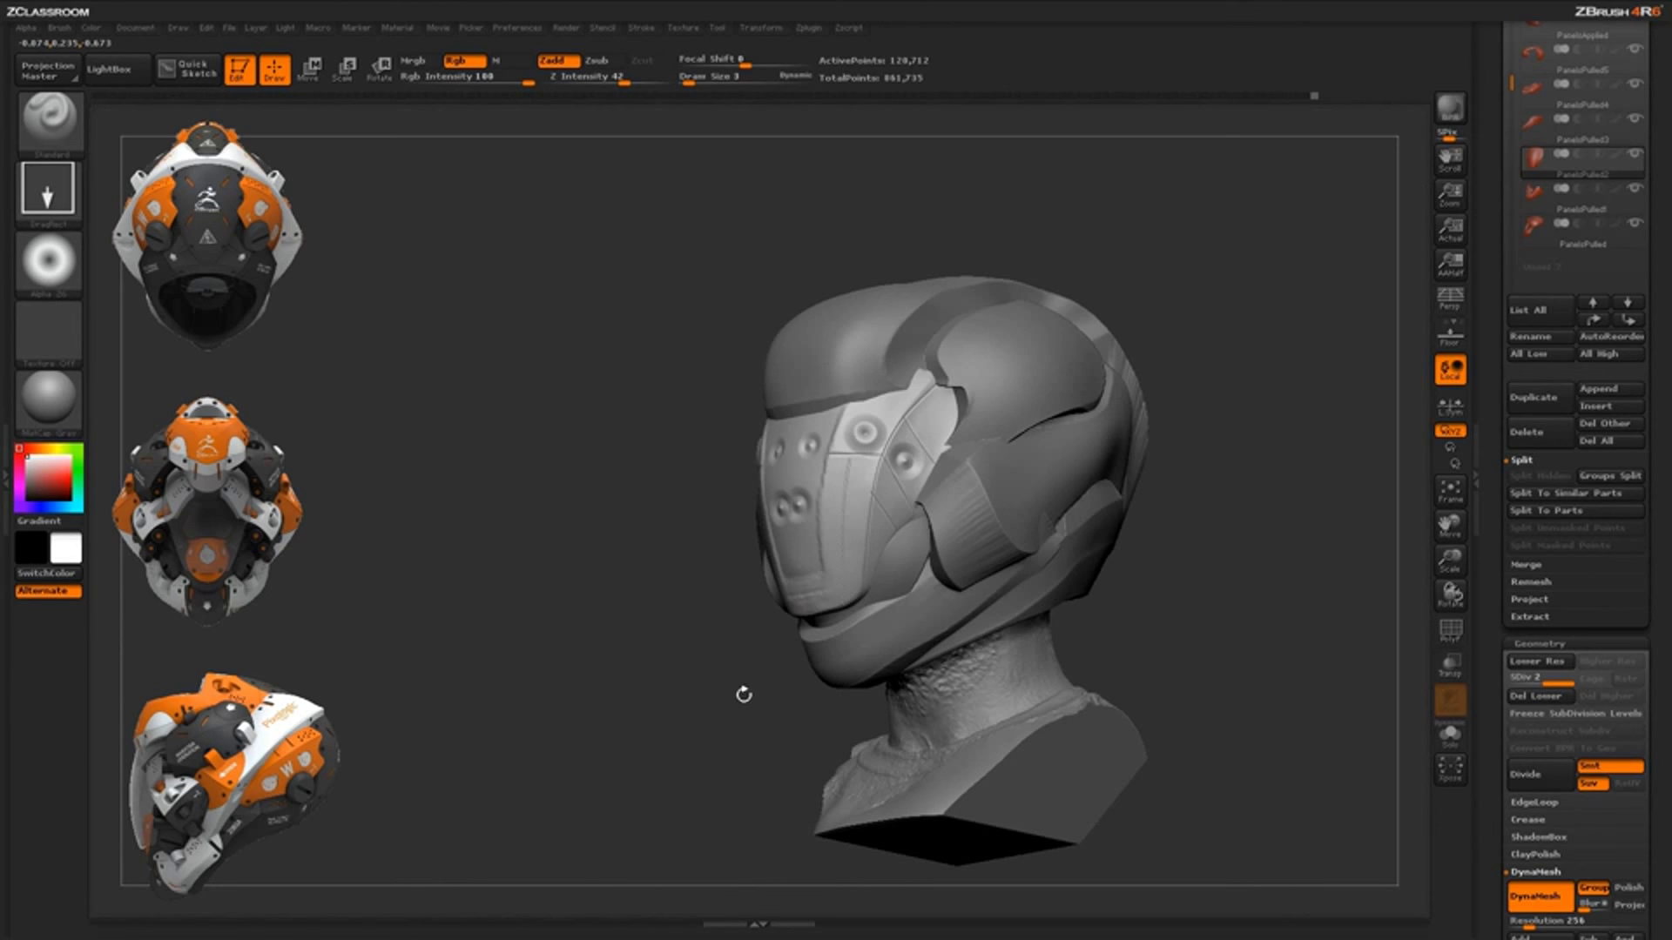
pyautogui.hotkey('ctrl', 'z')
# Undo the fine panel lines on the faceplate, stepping back to before its subdivision
pyautogui.moveTo(1182, 557); pyautogui.dragTo(887, 513)
pyautogui.moveTo(1071, 590); pyautogui.dragTo(1151, 735)
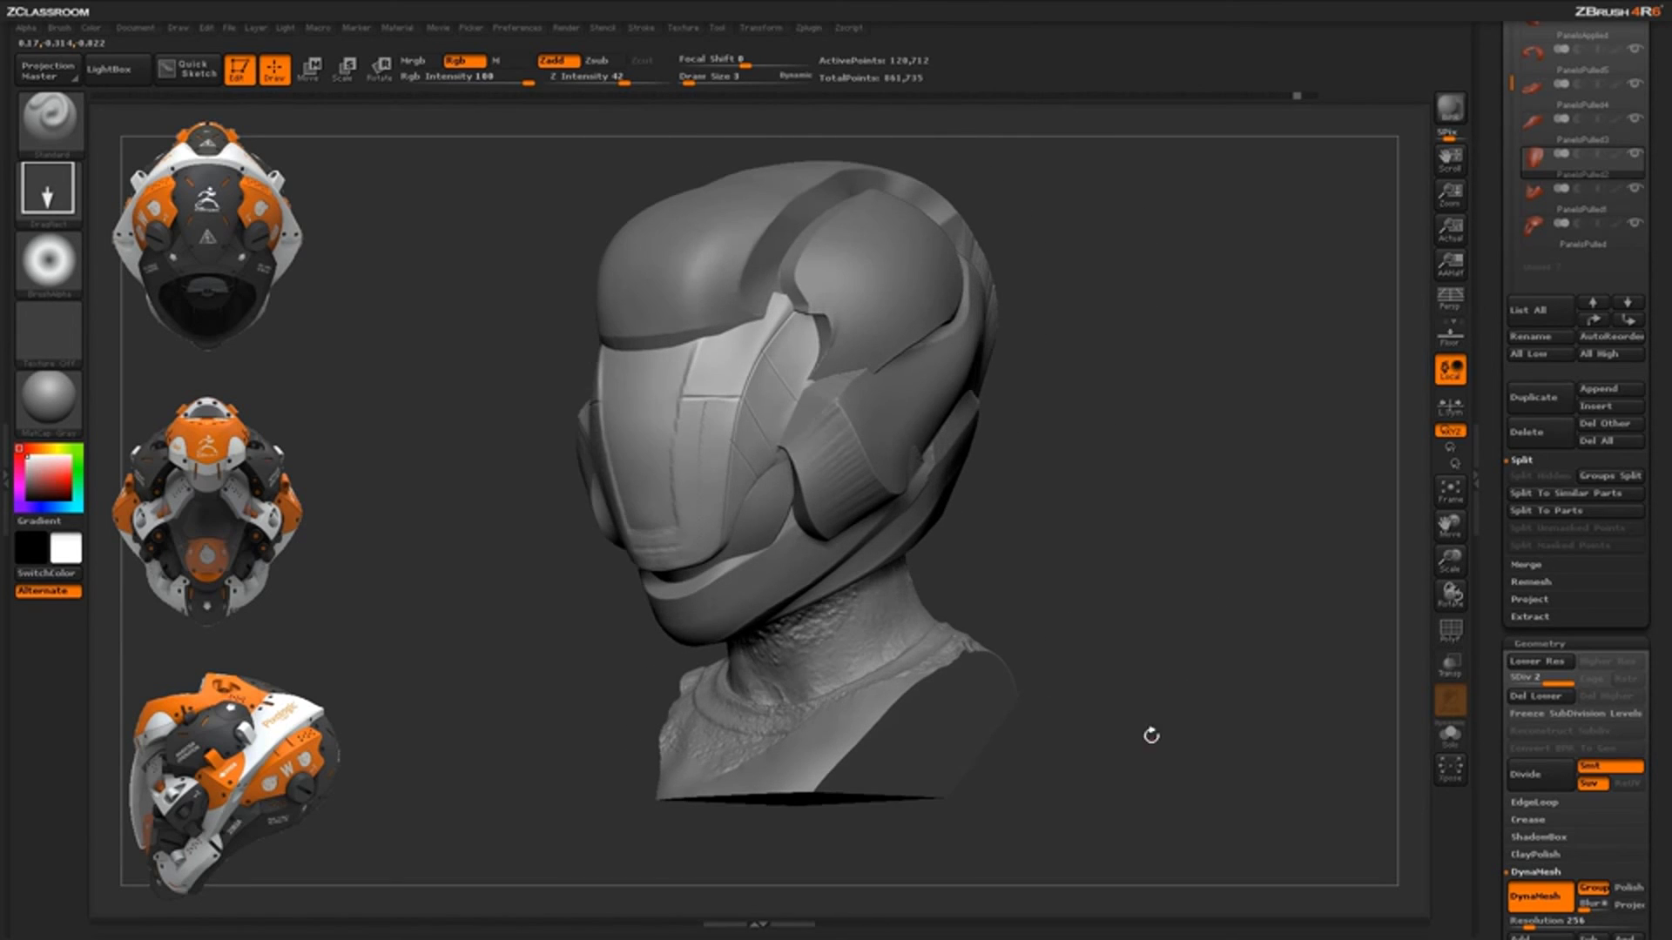
pyautogui.moveTo(1160, 637)
pyautogui.mouseDown()
pyautogui.moveTo(1179, 648)
pyautogui.moveTo(1164, 664)
pyautogui.moveTo(1157, 641)
pyautogui.moveTo(1177, 639)
pyautogui.moveTo(1036, 643)
pyautogui.mouseUp()
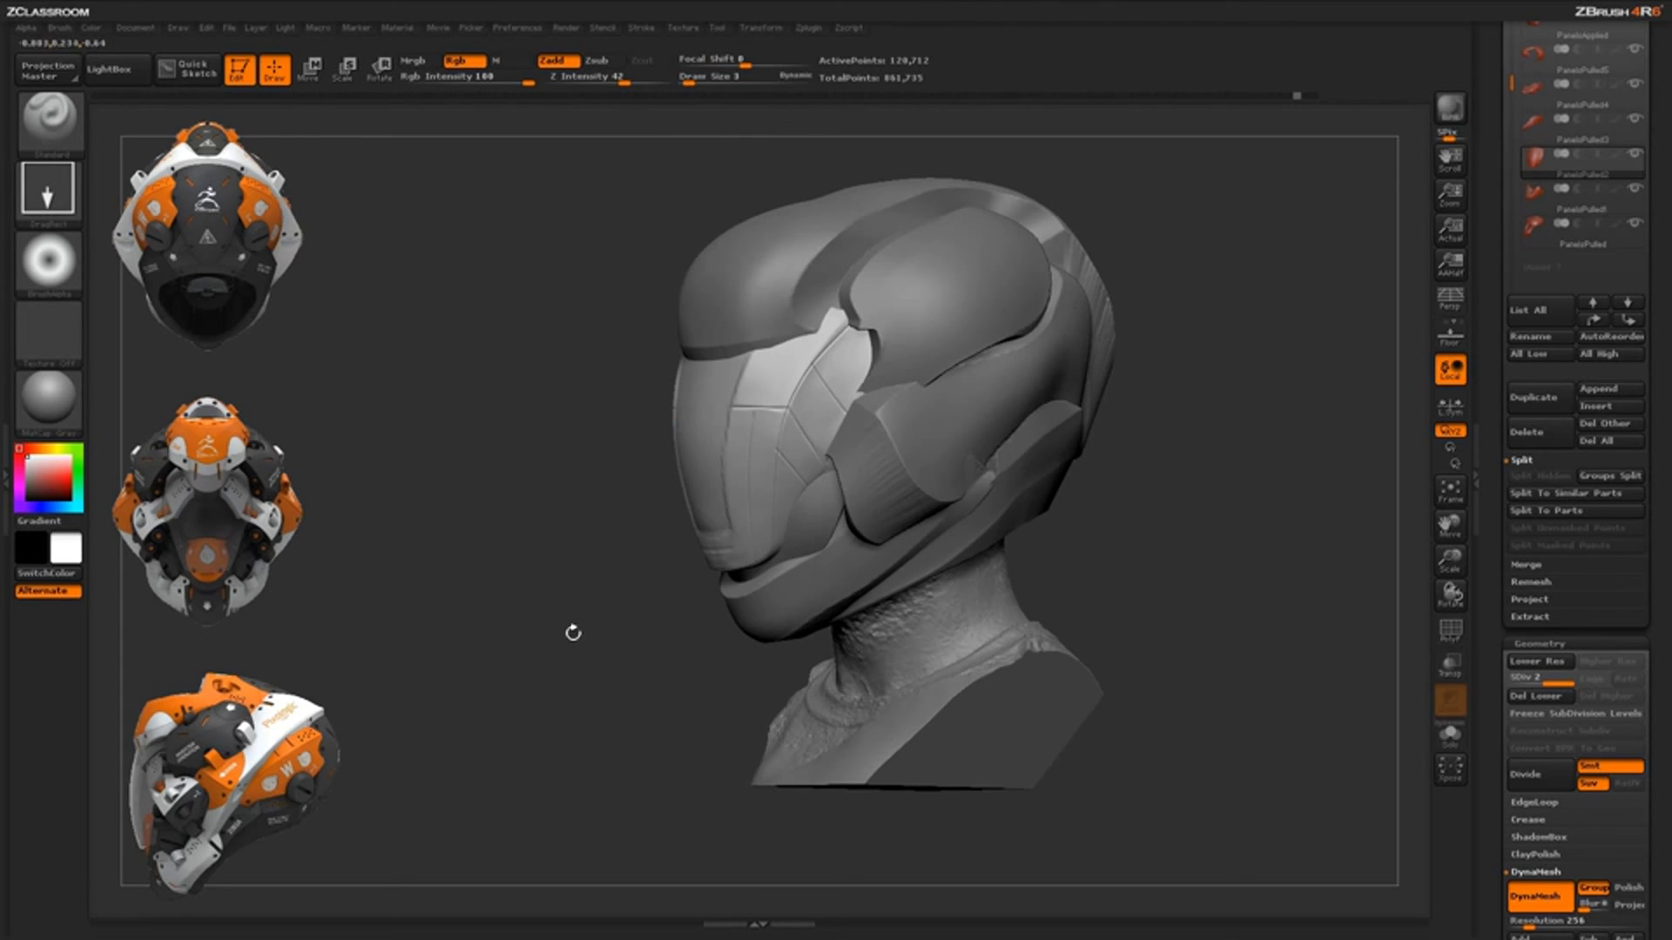
pyautogui.press('b')
pyautogui.press('ctrl')
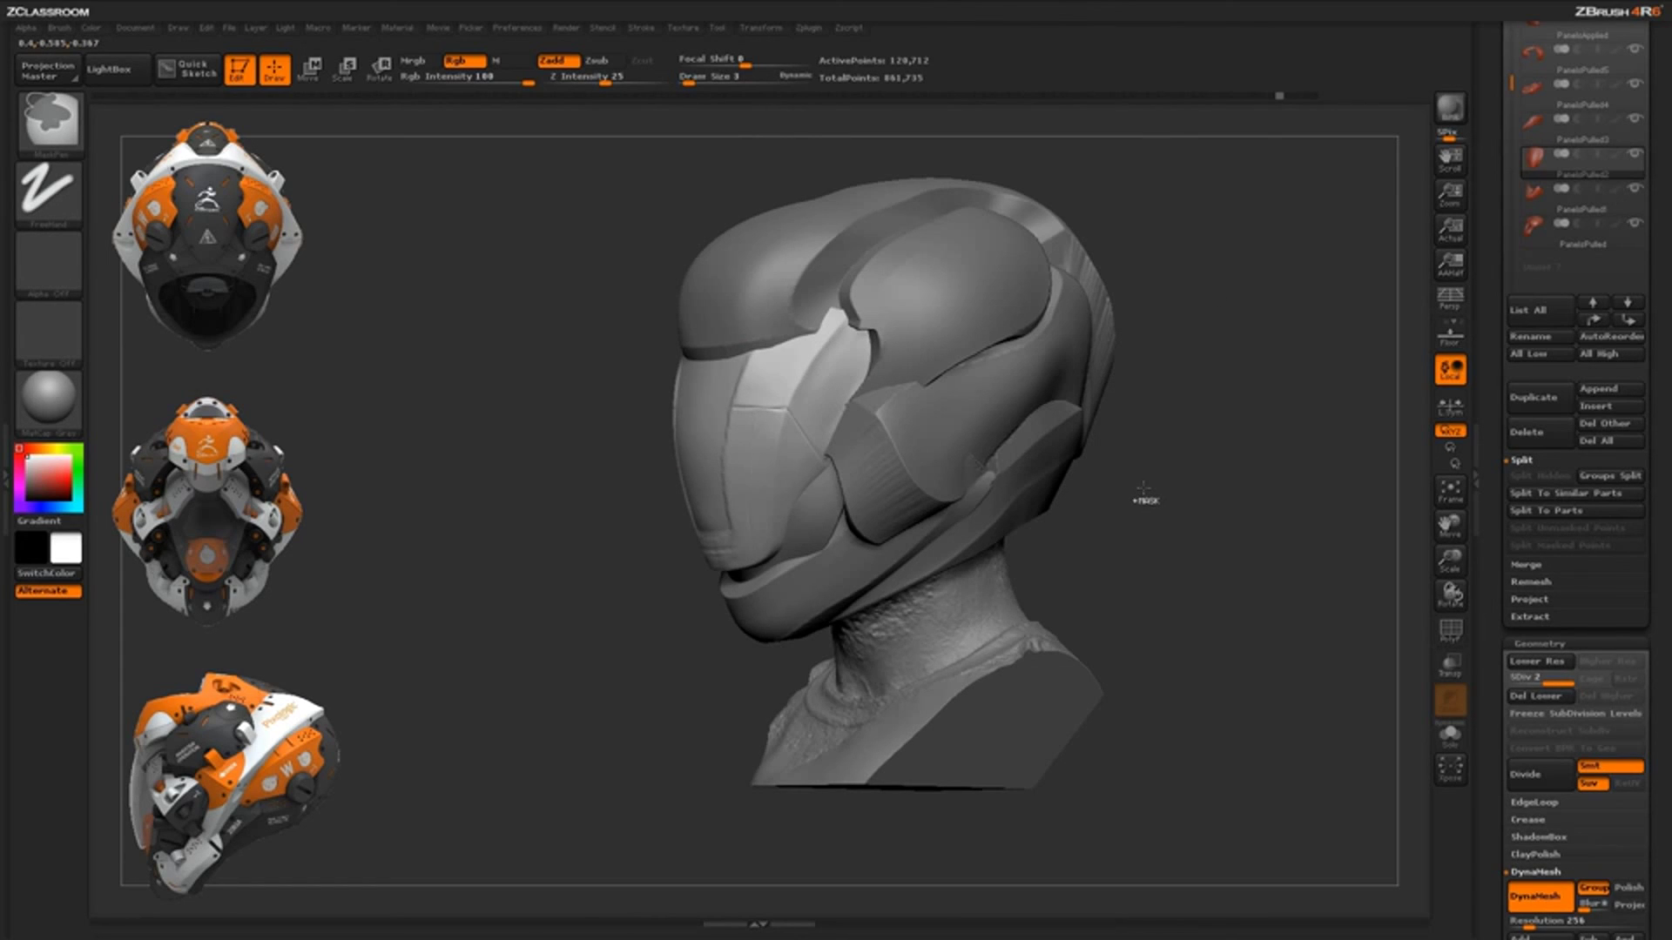
pyautogui.hotkey('ctrl', 'z')
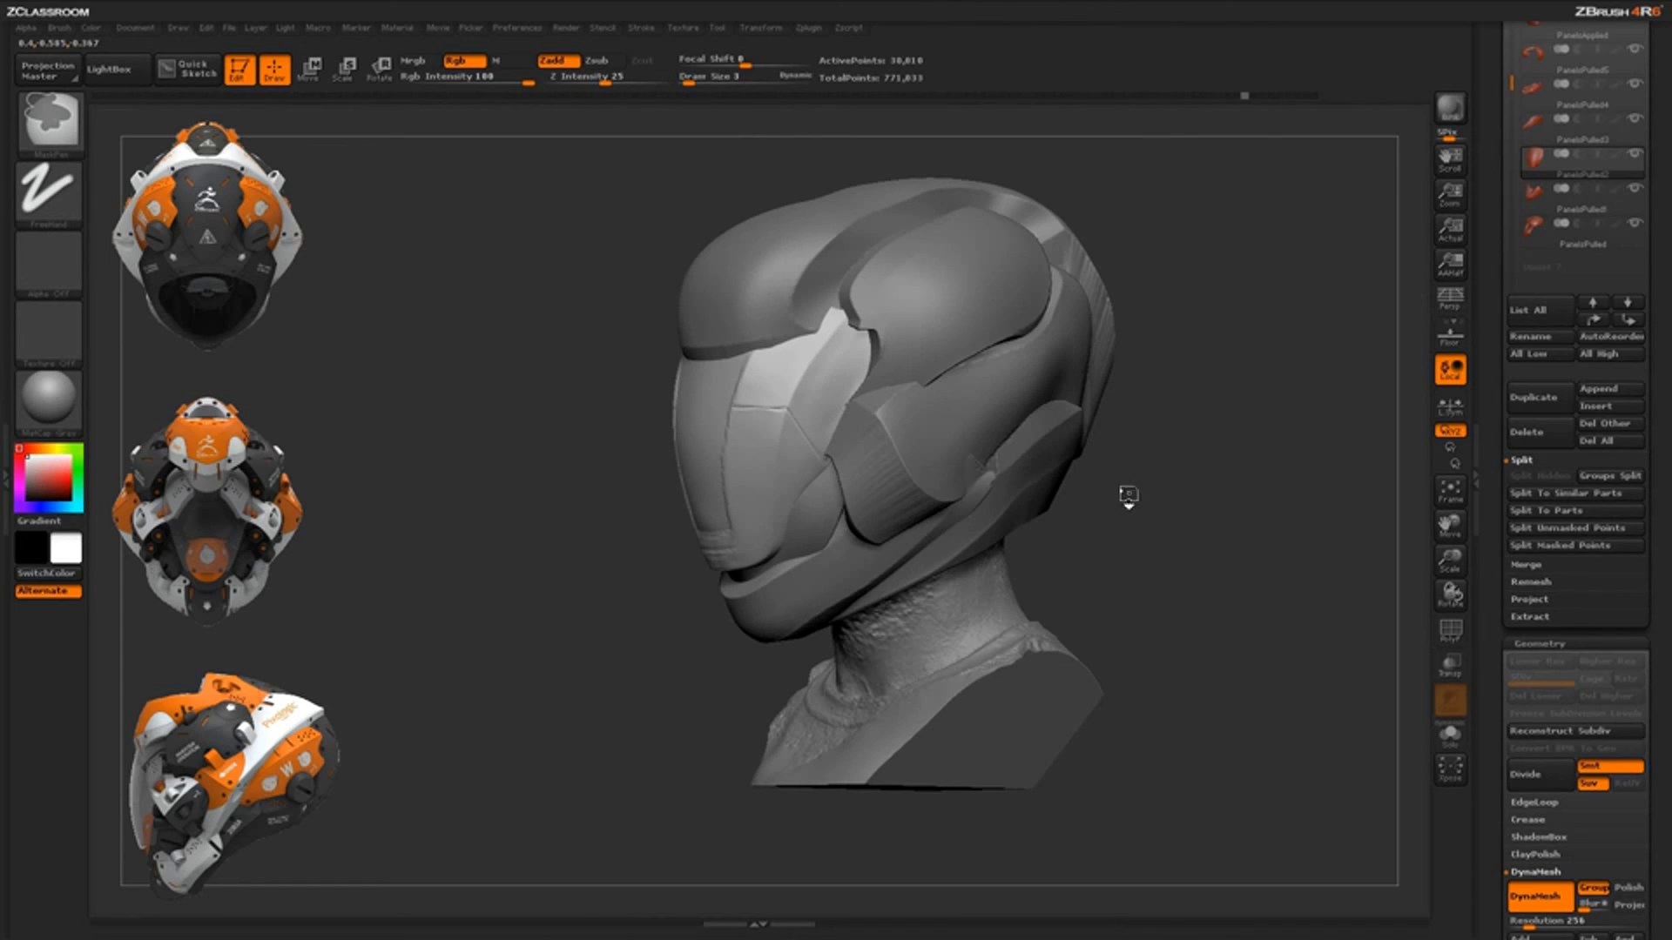
pyautogui.hotkey('ctrl', 'z')
pyautogui.hotkey('ctrl', 'z')
pyautogui.moveTo(1162, 481)
pyautogui.mouseDown()
pyautogui.moveTo(1358, 498)
pyautogui.moveTo(1053, 501)
pyautogui.mouseUp()
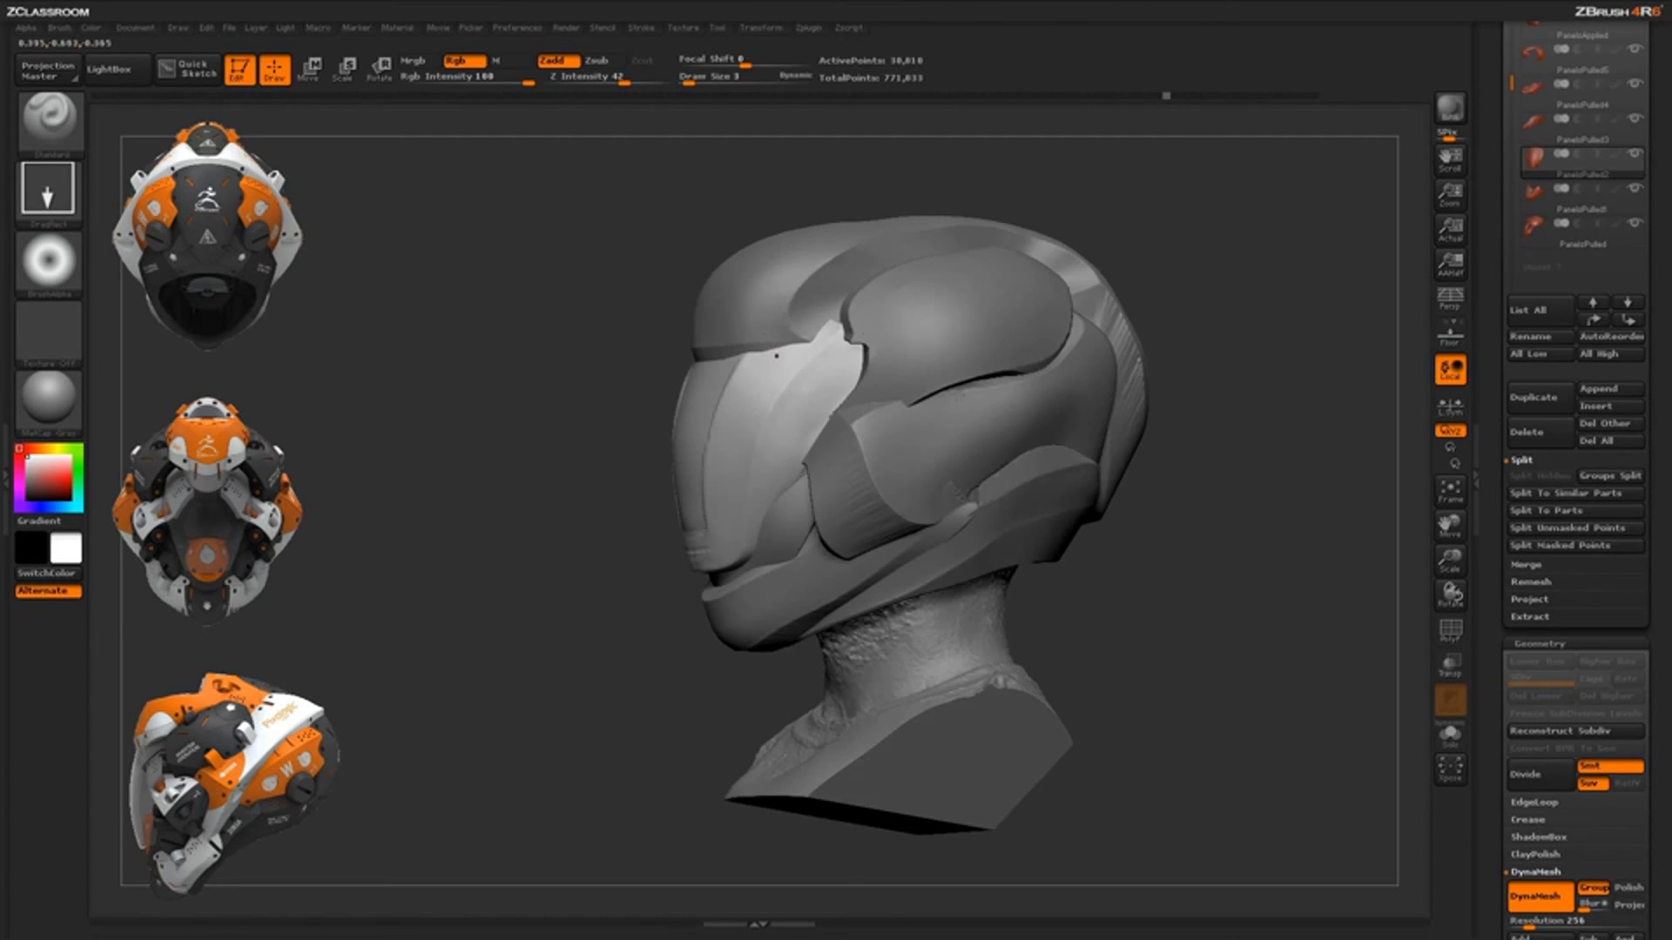
pyautogui.moveTo(1170, 547); pyautogui.dragTo(1194, 583)
pyautogui.keyDown('ctrl'); pyautogui.moveTo(1194, 583); pyautogui.dragTo(1175, 540, button='right'); pyautogui.keyUp('ctrl')
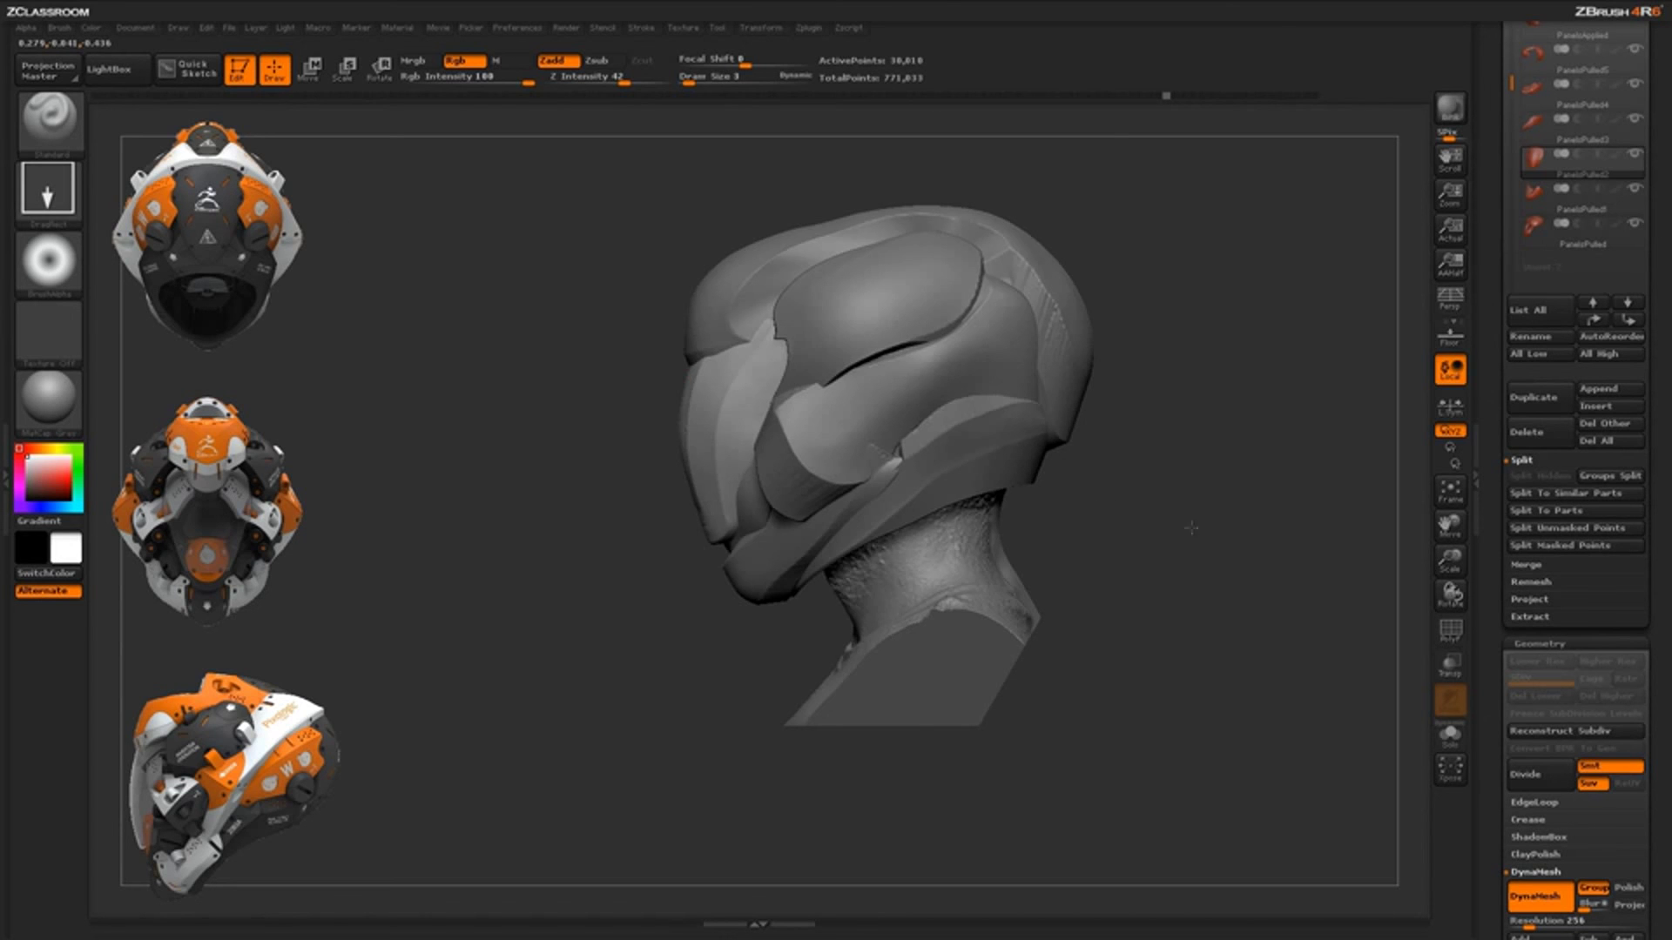
pyautogui.moveTo(1190, 527); pyautogui.dragTo(1027, 665)
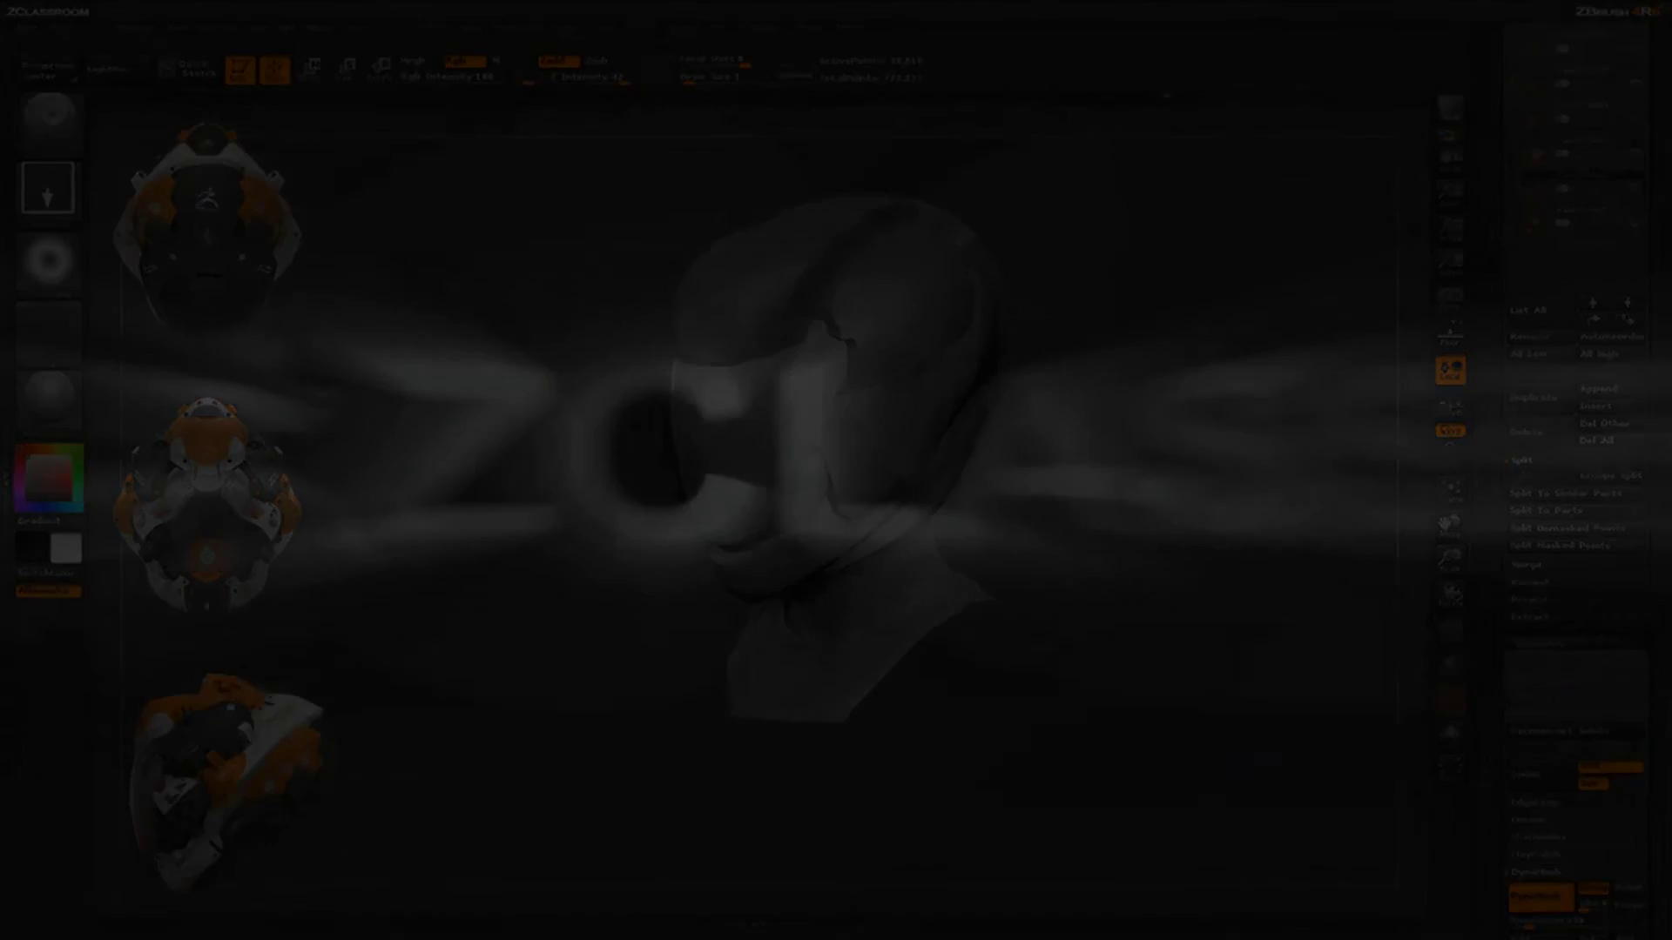